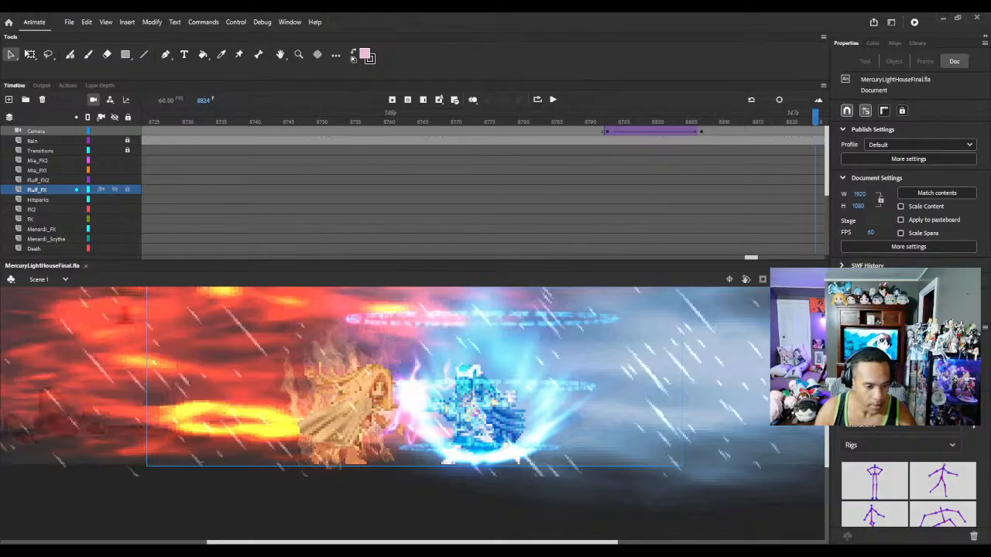
Step: Save the MercuryLightHouseFinal document and test the movie
key(ctrl+s)
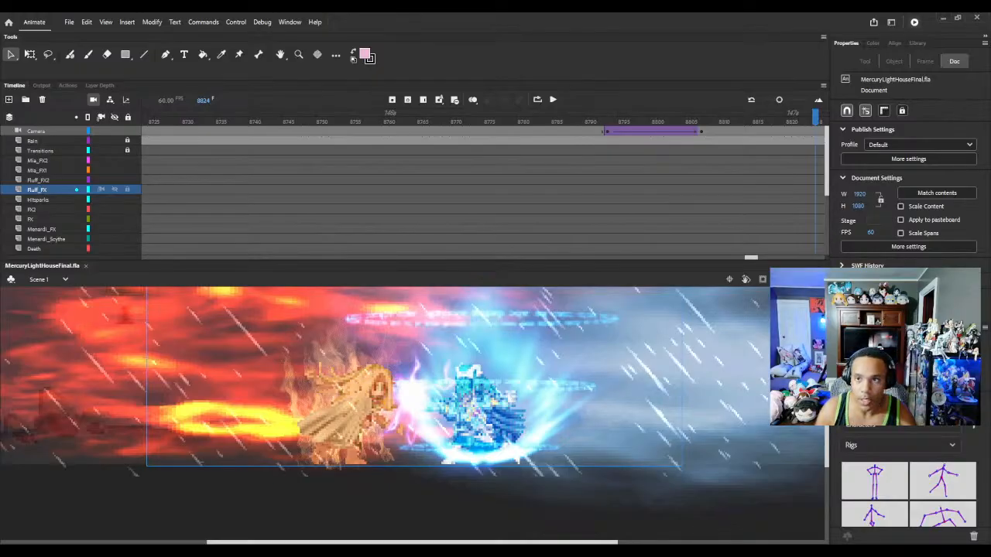
click(914, 23)
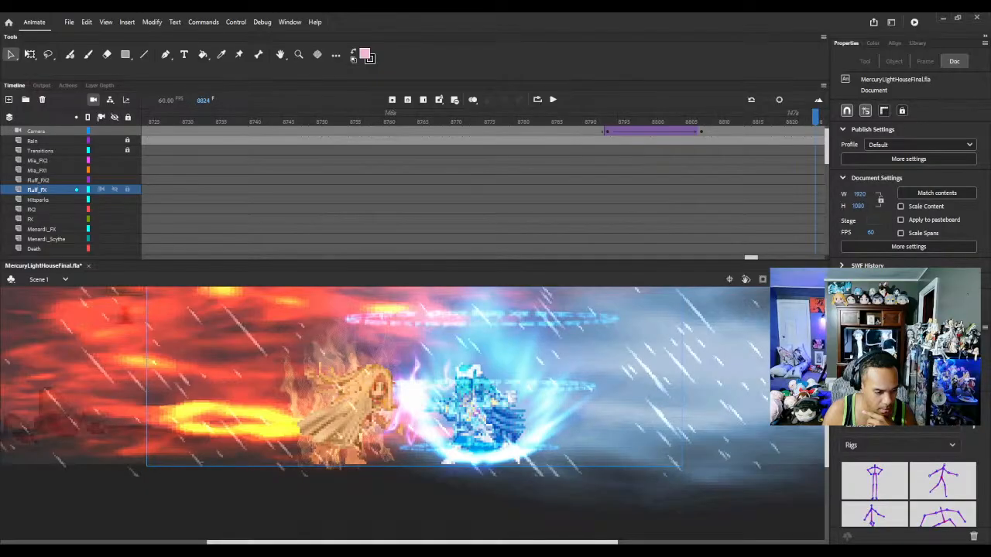
Step: Switch to Aseprite and create a new 128 × 128 px RGBA sprite with a transparent background
key(alt+Tab)
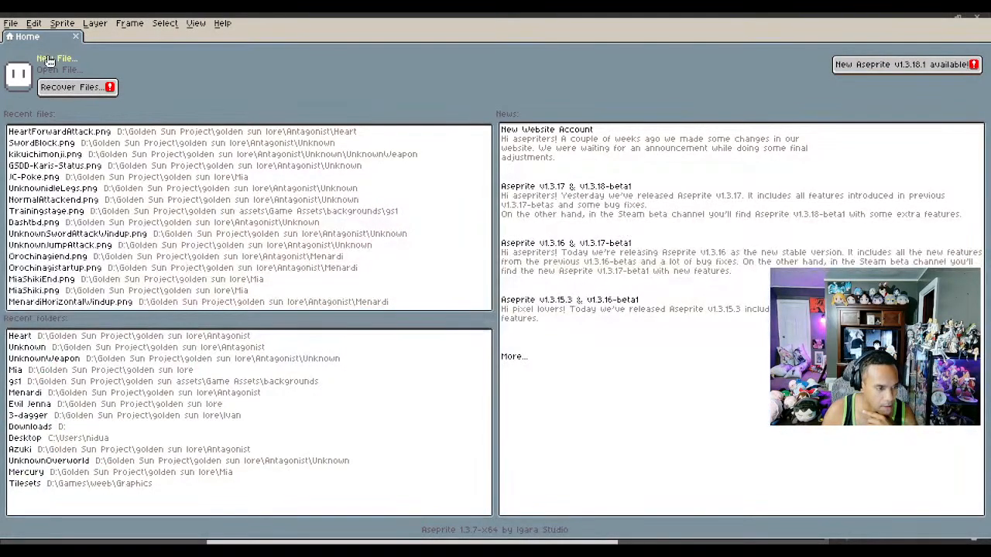
click(51, 64)
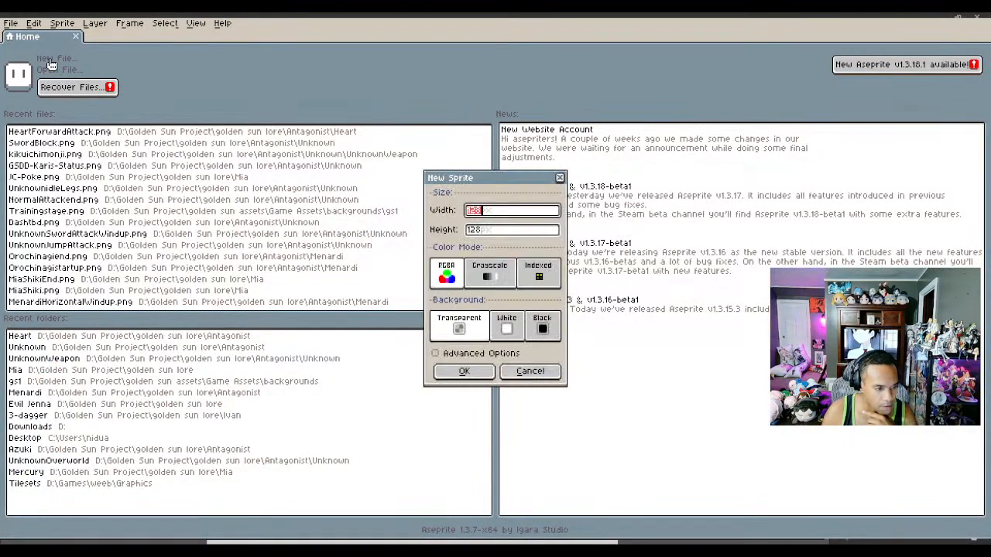
click(471, 373)
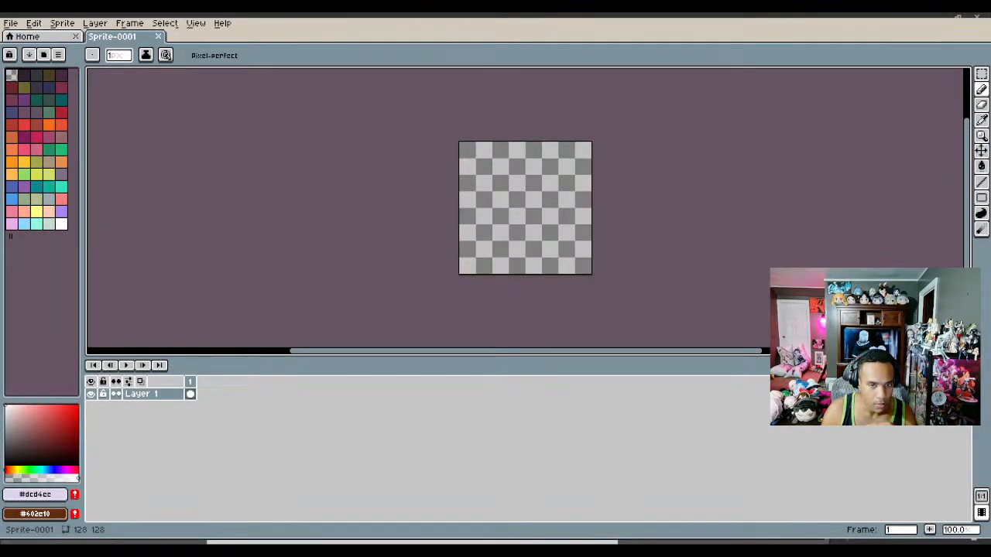
drag(530, 20, 537, 17)
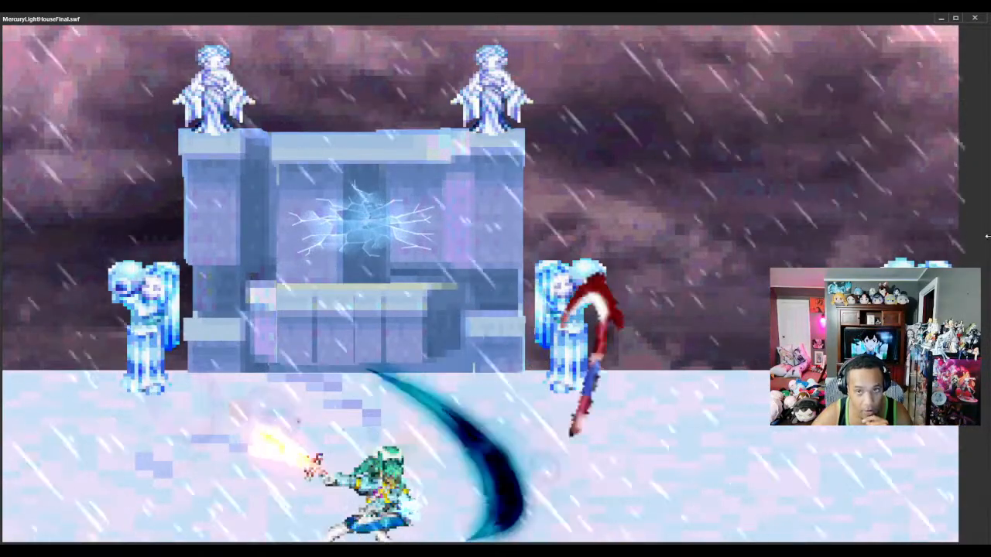
Step: Close the MercuryLightHouseFinal movie preview and move the playhead to frame 8947, in the blue backdrop scene
click(975, 18)
scroll(416, 410, down, 7)
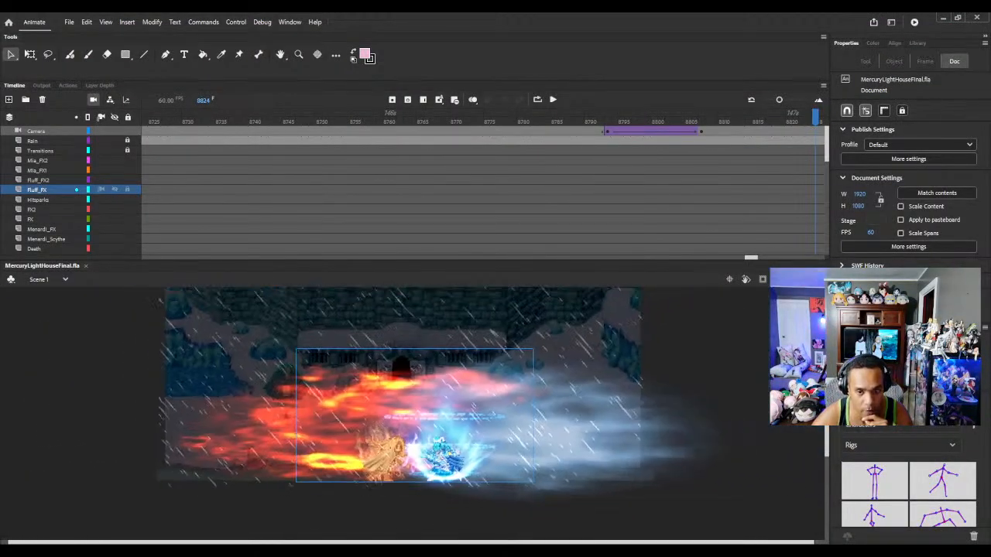
mouse_move(751, 259)
mouse_down()
mouse_move(782, 259)
mouse_move(764, 260)
mouse_up()
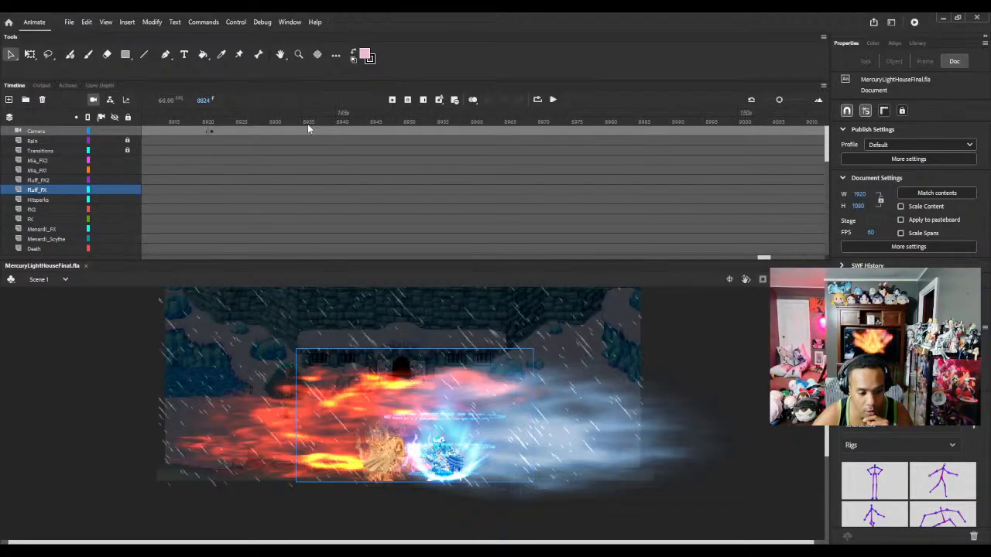
click(333, 122)
drag(335, 122, 386, 122)
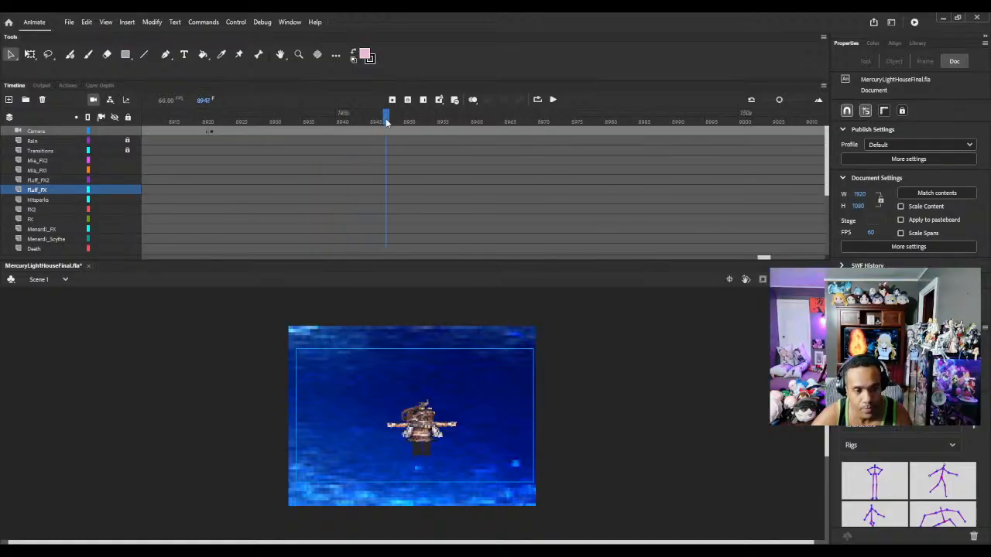
Step: Insert eleven frames into the timeline starting at frame 8947, ending with the playhead on frame 8958
key(F5)
key(F5)
key(F5)
key(F5)
key(F5)
key(F5)
key(F5)
key(F5)
key(F5)
key(F5)
key(F5)
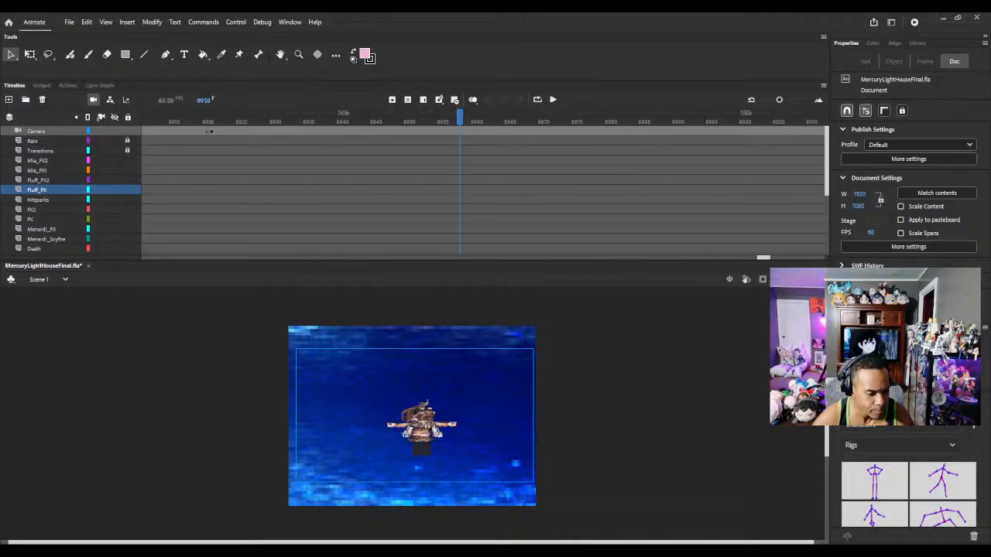
Step: Switch to Media Player with the Golden Sun Lore Mia vs Menardi Part 1 video and keep its window maximized
click(375, 515)
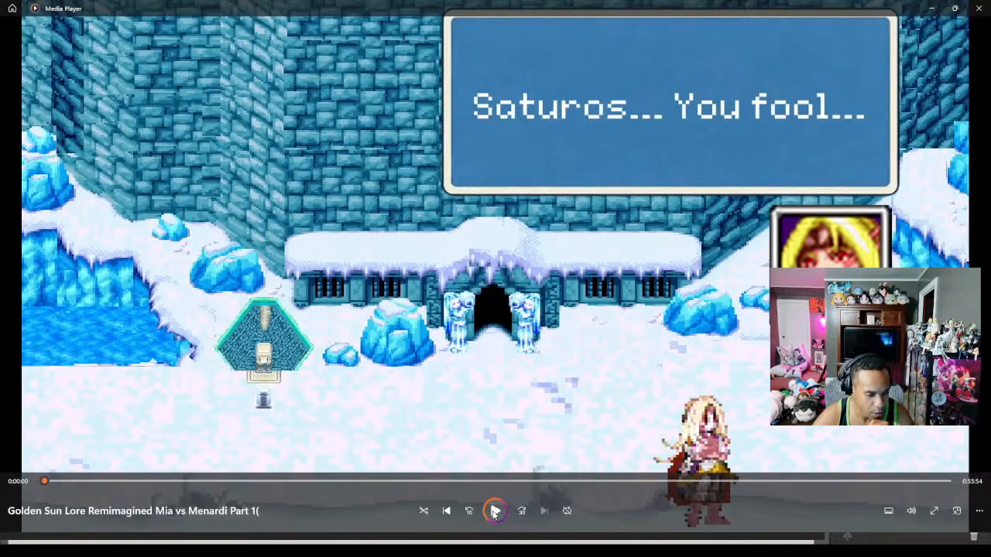
drag(501, 9, 263, 13)
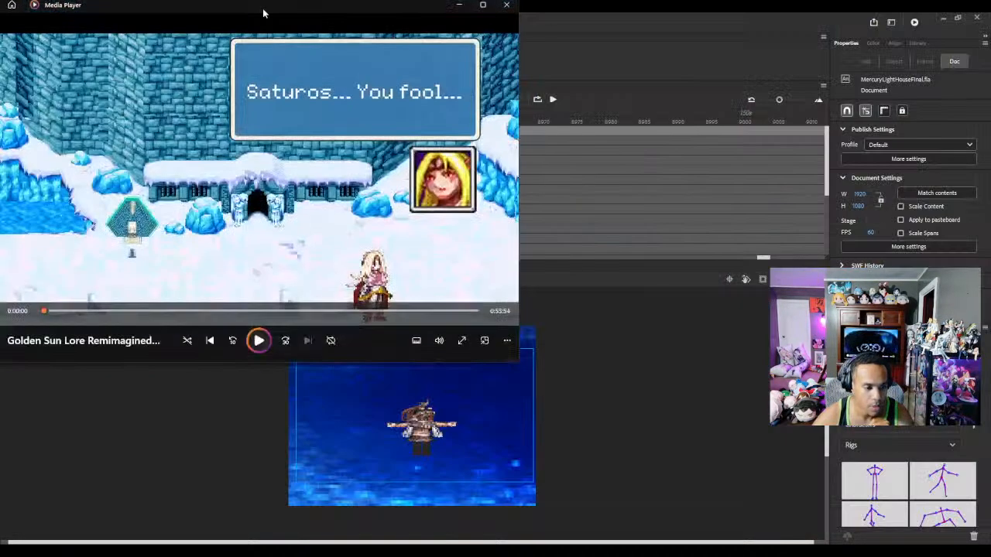
click(482, 4)
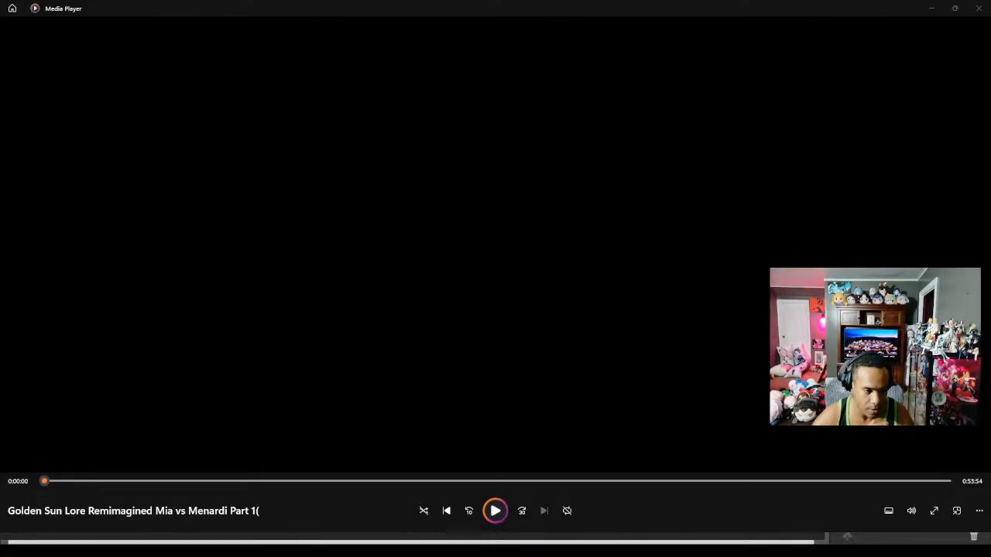
Step: Seek the Part 1 video back to about 3:46 and play it until the "Come out! Stop hiding!" dialogue
click(202, 481)
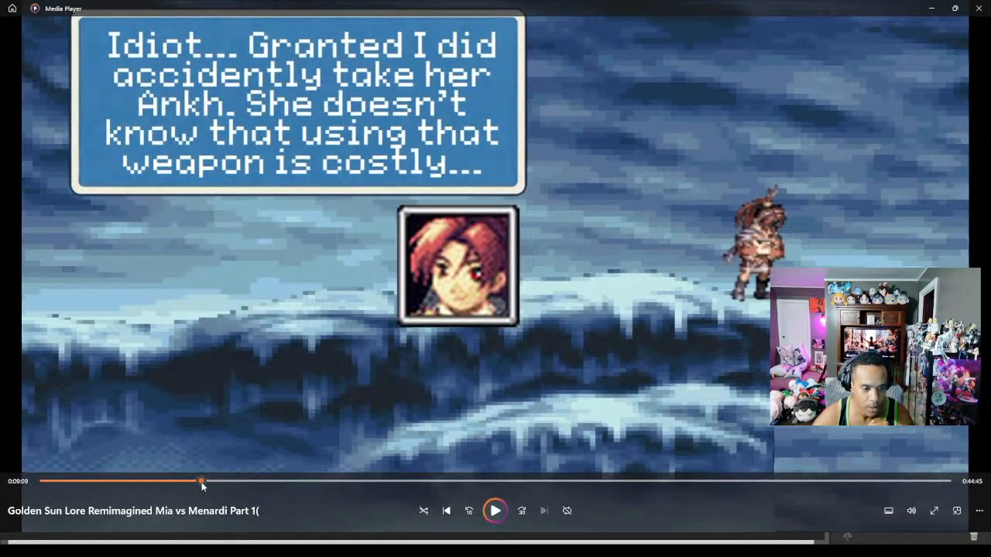
mouse_move(202, 483)
mouse_down()
mouse_move(241, 496)
mouse_move(192, 485)
mouse_up()
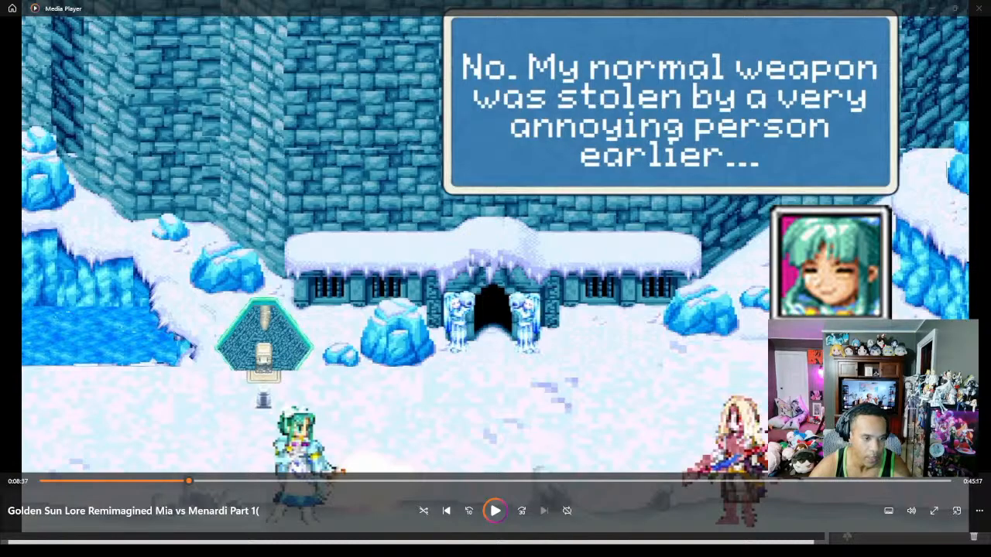
drag(188, 480, 101, 465)
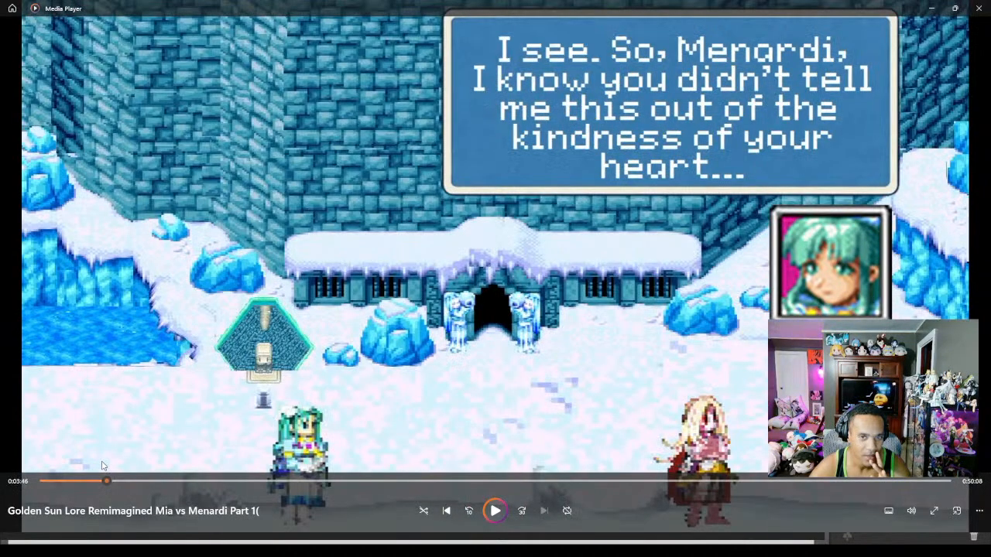
click(495, 511)
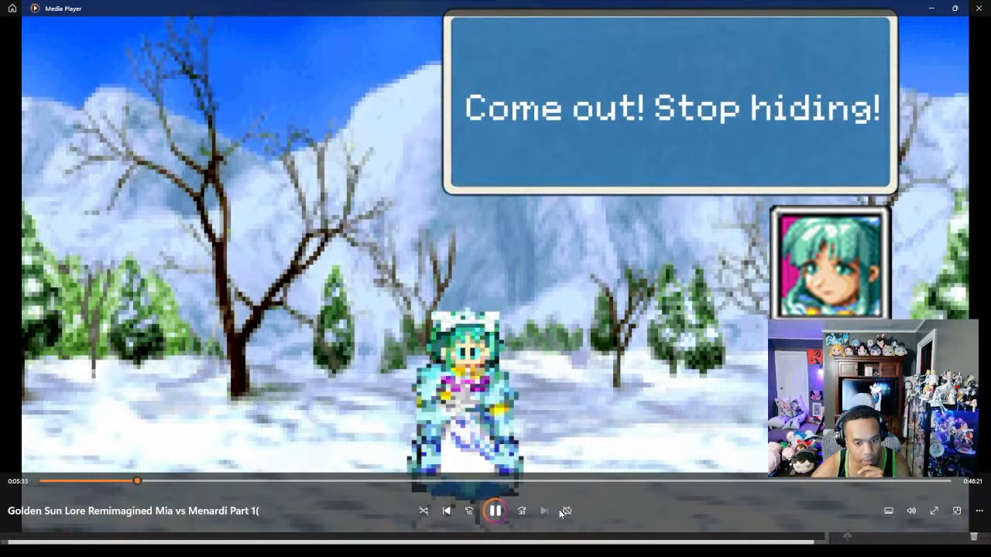
click(496, 510)
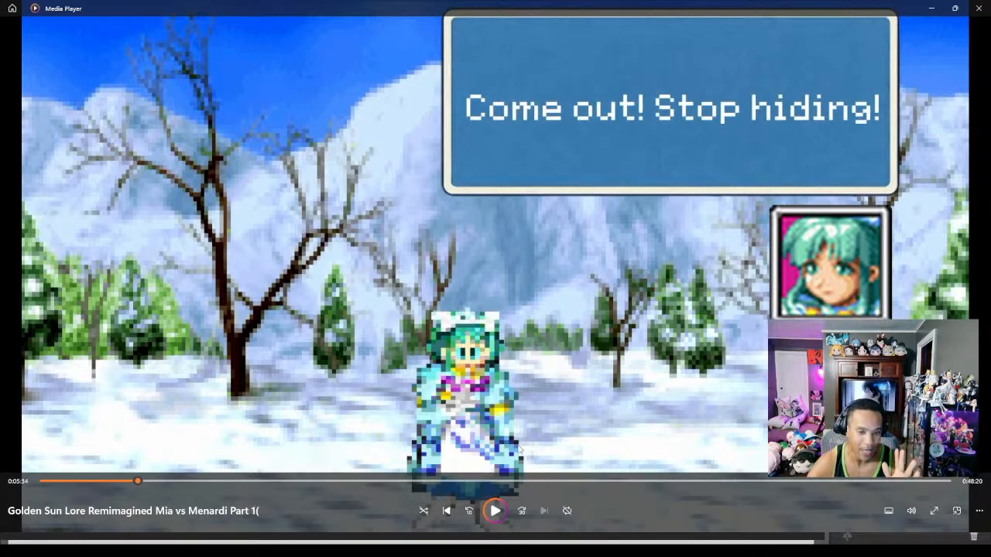
Step: Review the scythe close-up in short bursts, pausing at "Prey located...", and continue playback to about 6:01
click(495, 512)
click(495, 512)
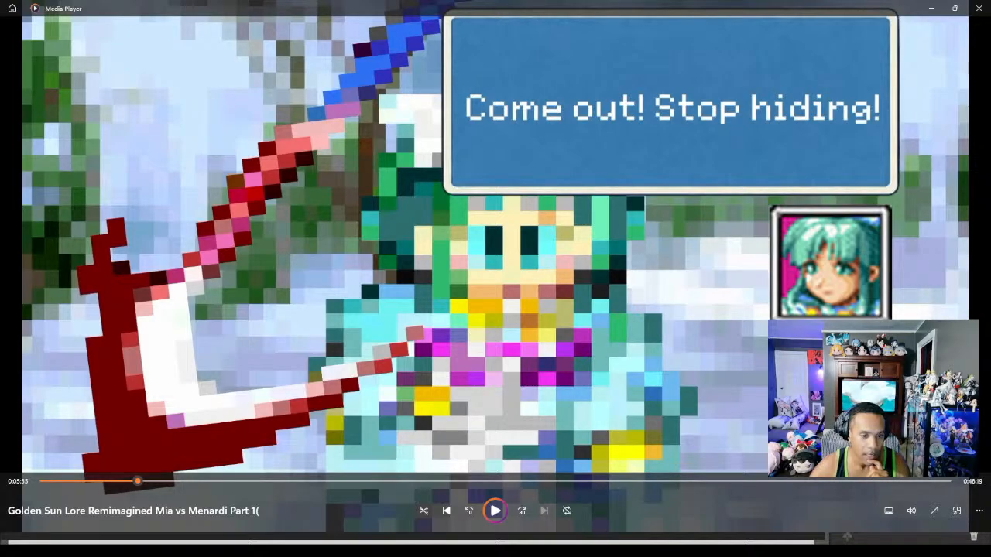
click(495, 511)
click(495, 516)
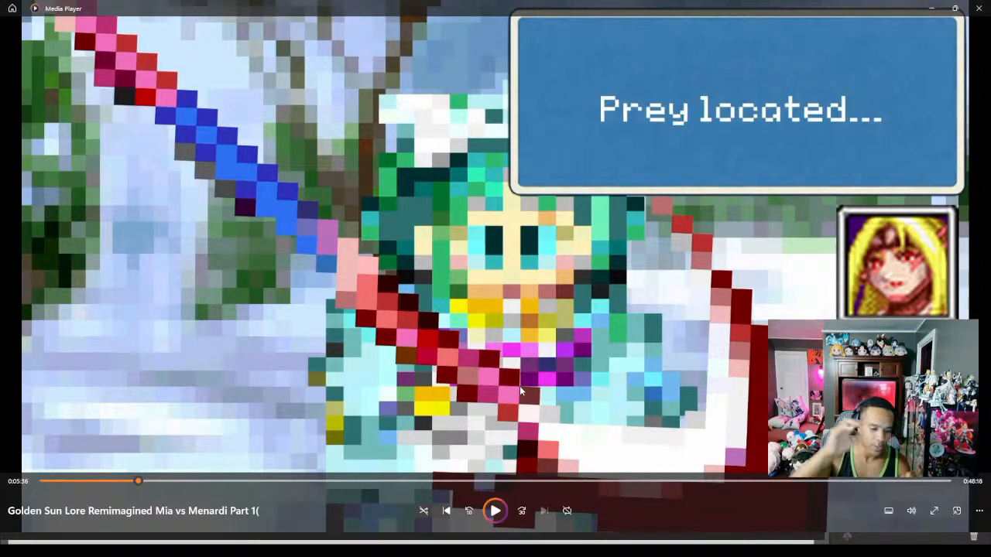
click(495, 515)
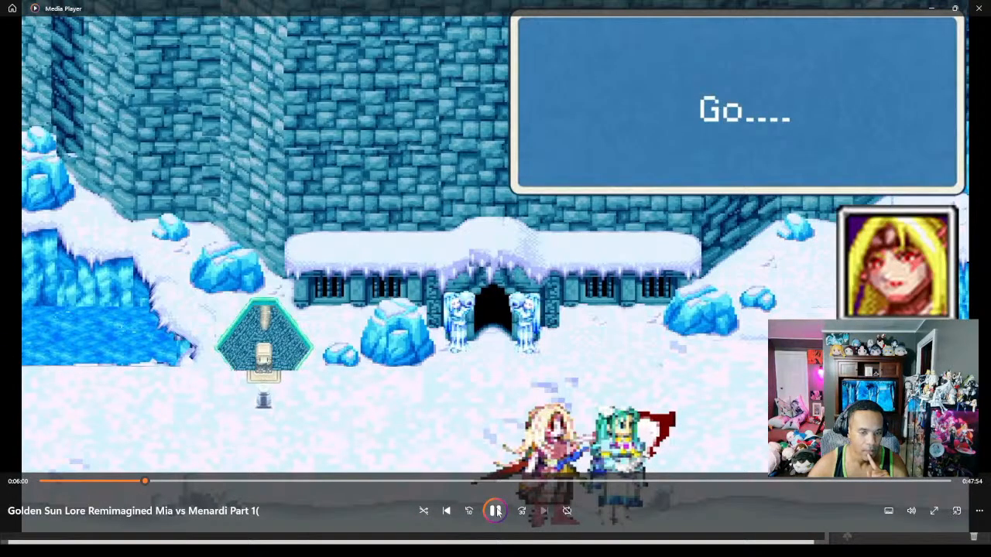
click(496, 510)
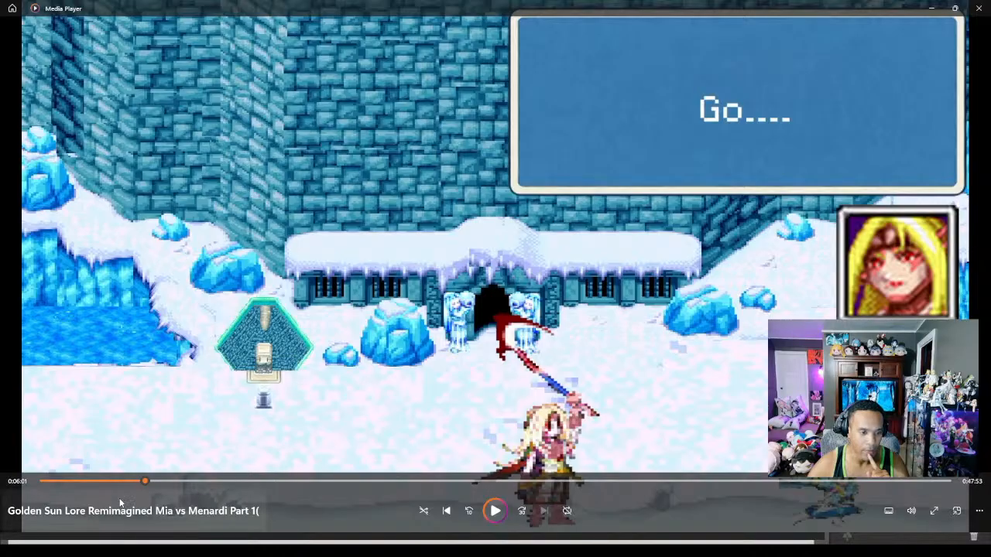
Step: Seek between about 6:28 and 7:00, and play the video from the "(HOW DARE YOU!?!)" dialogue
click(160, 481)
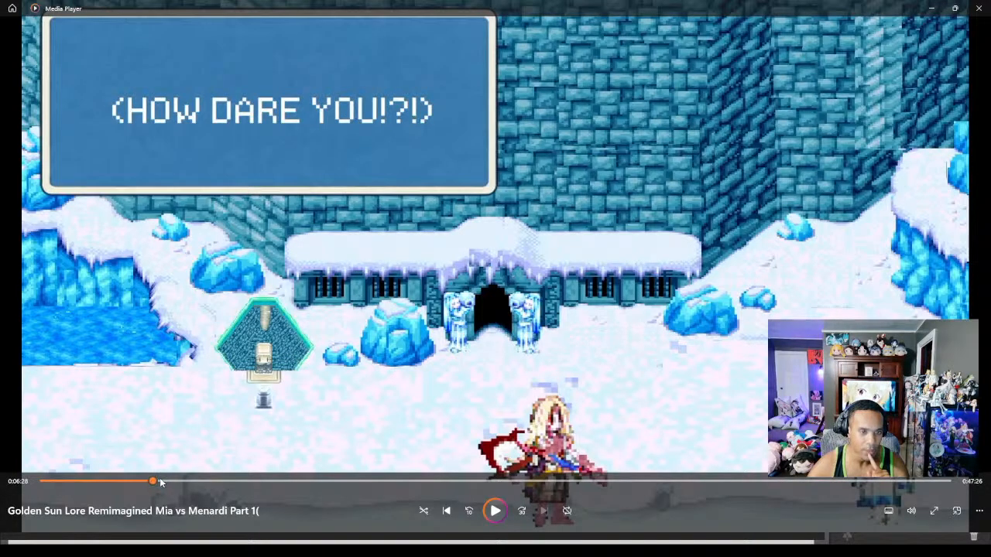
click(159, 481)
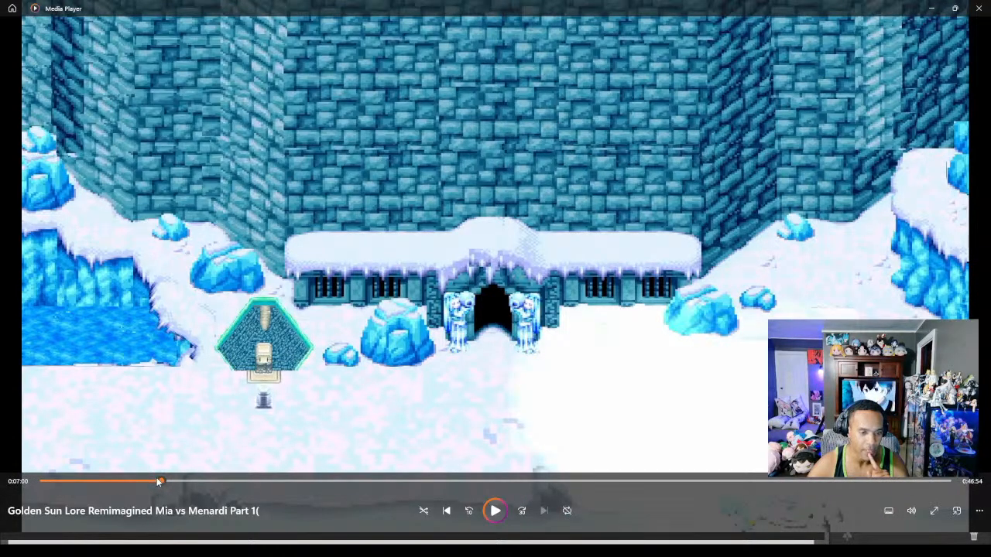
click(154, 482)
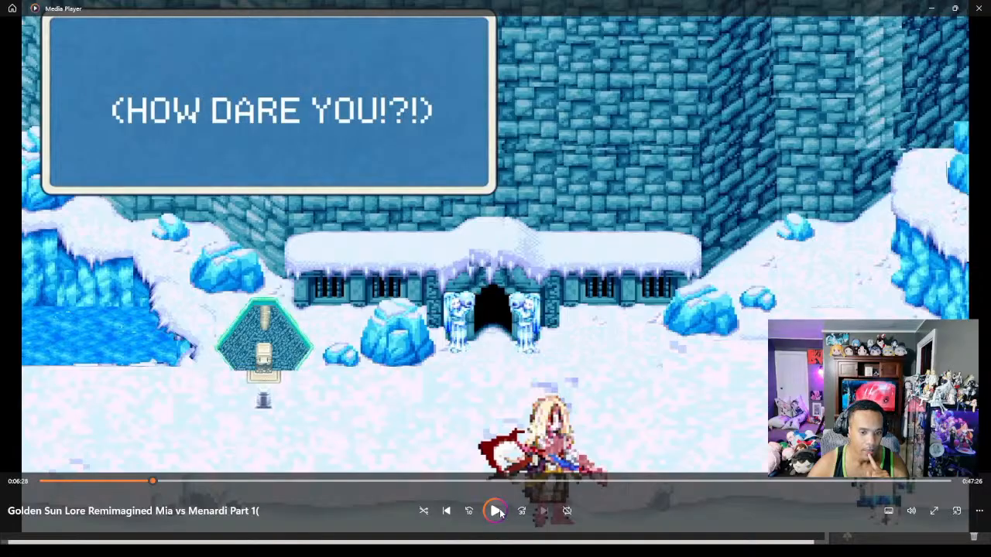
click(496, 511)
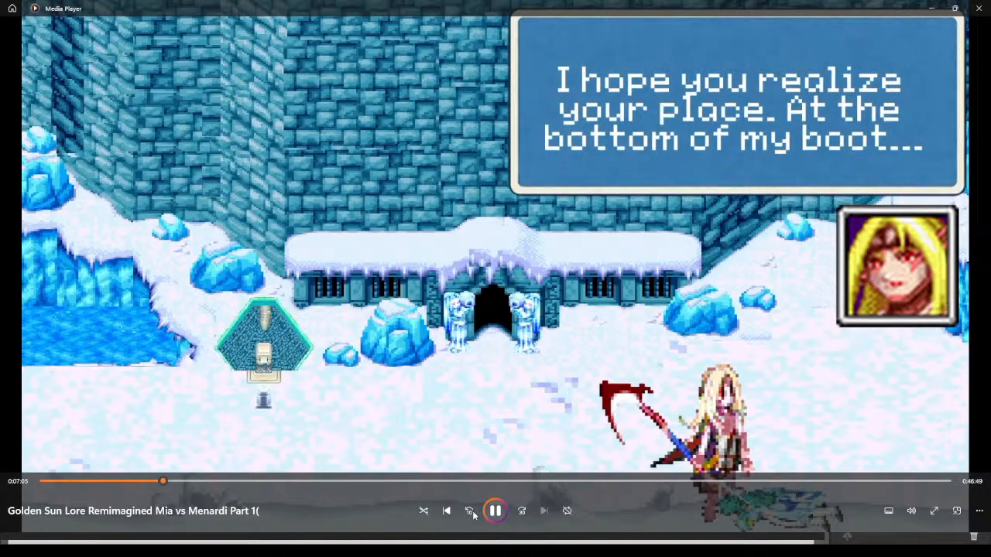
Step: Rewind the video in two 10-second skips, pause at the "AGAIN!!! You coward!" dialogue, and close the player
click(470, 513)
click(470, 512)
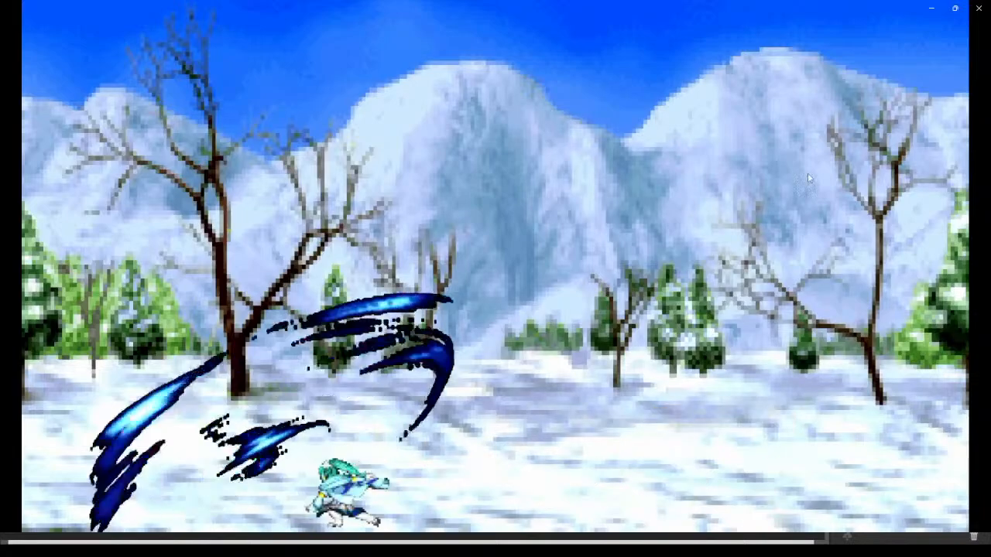
key(space)
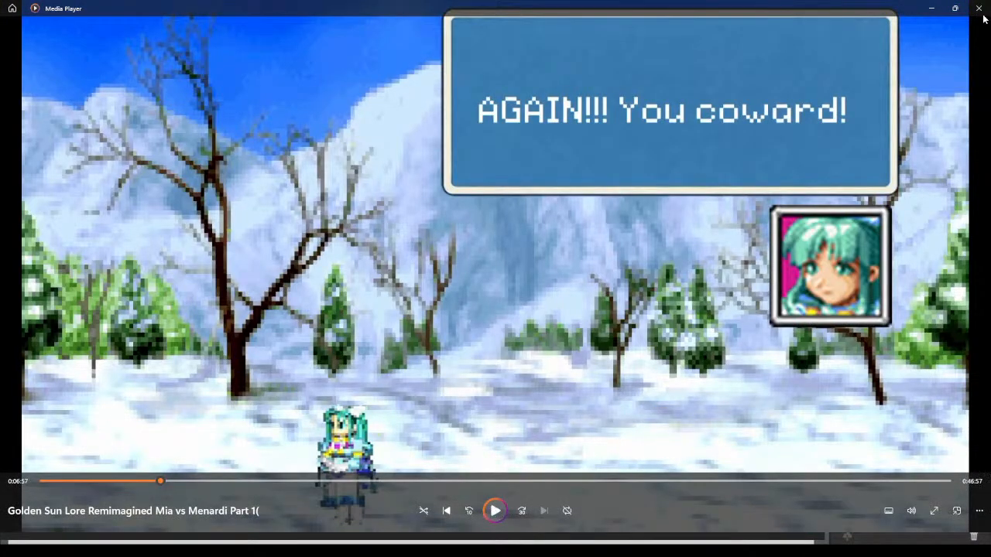
click(979, 9)
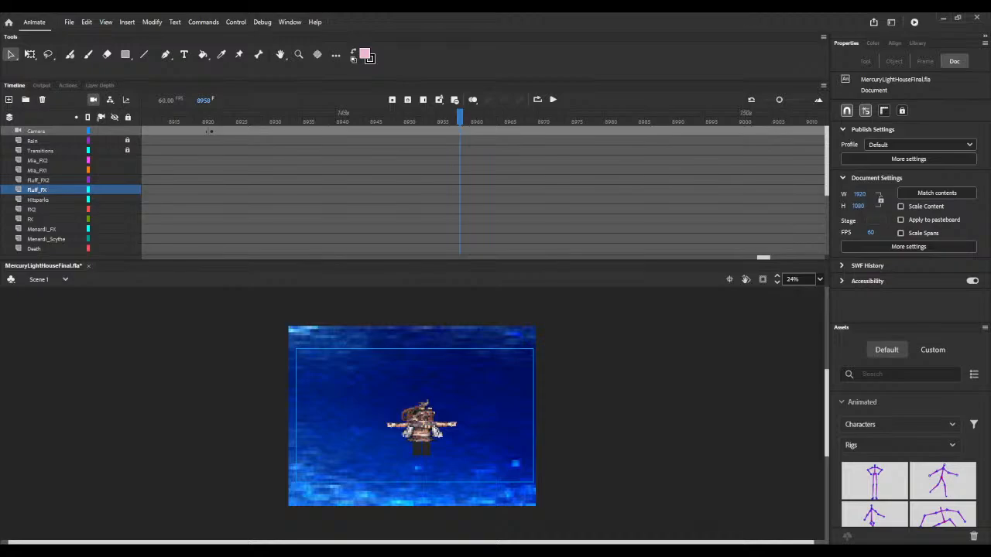
Step: Open the "Mia vs menardi" video and seek forward past 16:33 in the green cave scene
key(ctrl+Return)
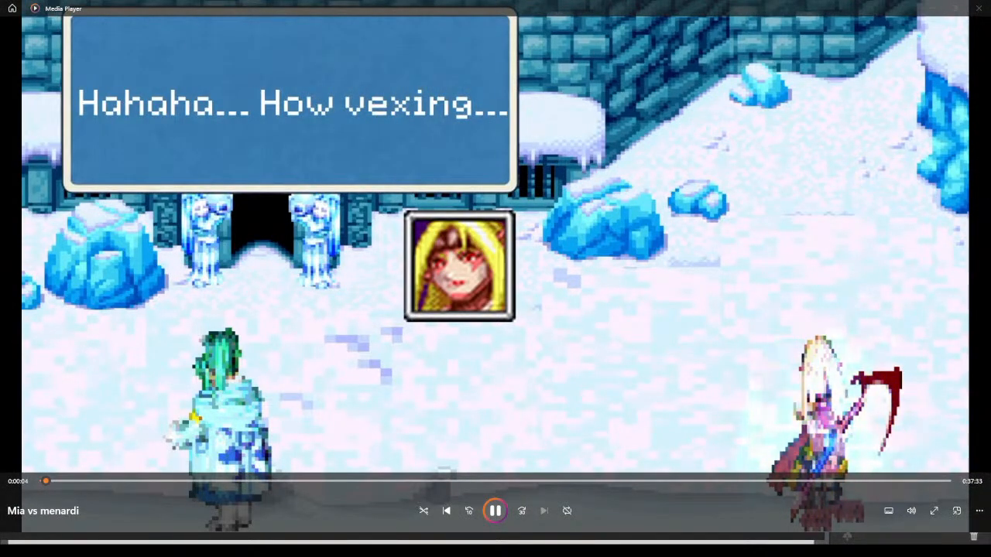
click(436, 481)
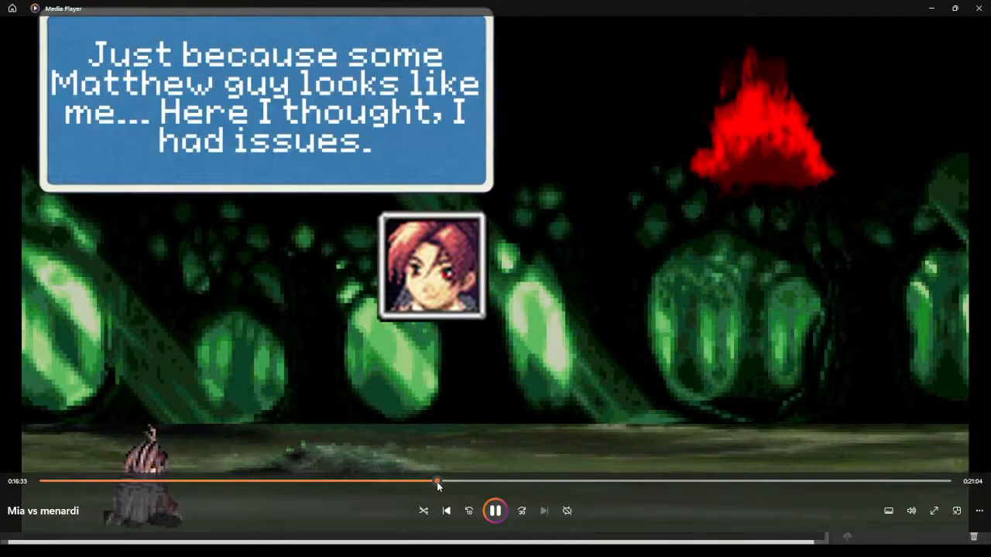
mouse_move(437, 483)
mouse_down()
mouse_move(455, 481)
mouse_move(397, 481)
mouse_move(451, 486)
mouse_up()
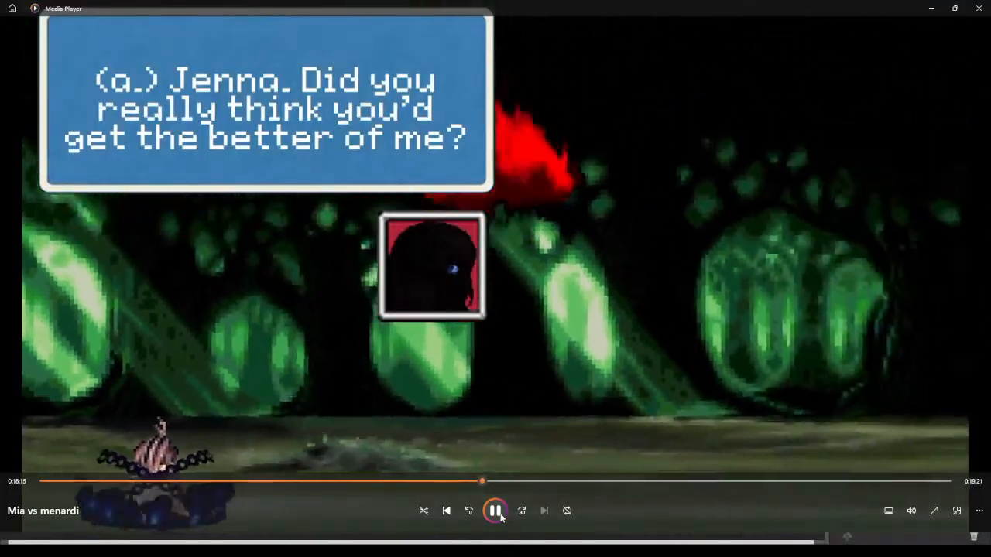
Step: Pause at the "Did you really think you'd get the better of me?" dialogue, skip back 10 seconds and resume playback
click(501, 517)
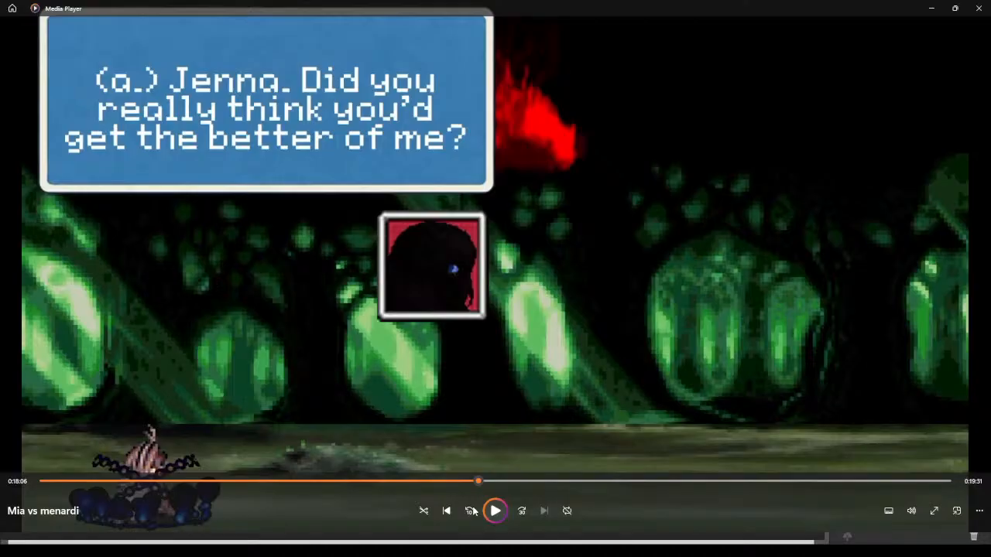
click(468, 510)
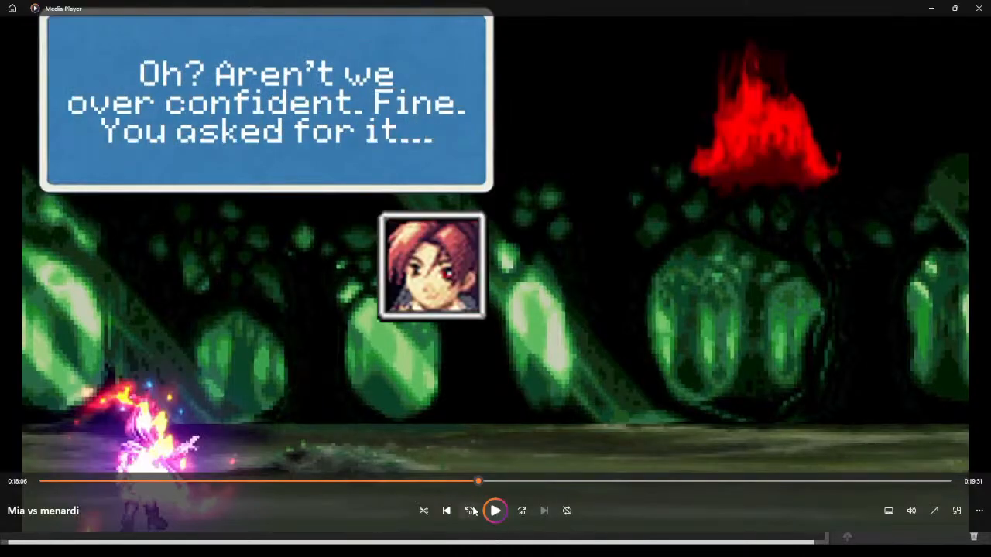
click(492, 512)
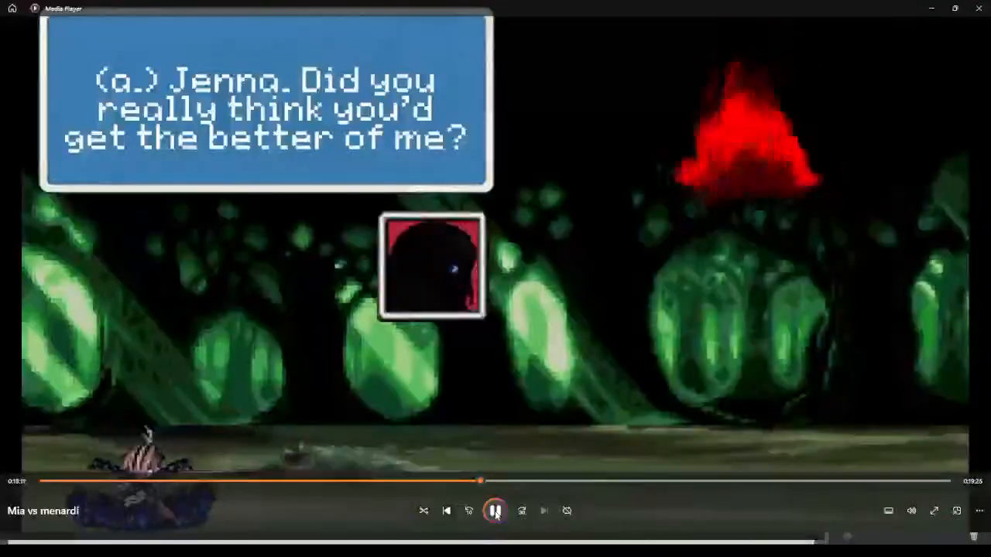
Step: Skip the video back 10 seconds and replay the red flame effect up to about 18:16, pausing between short plays
click(494, 511)
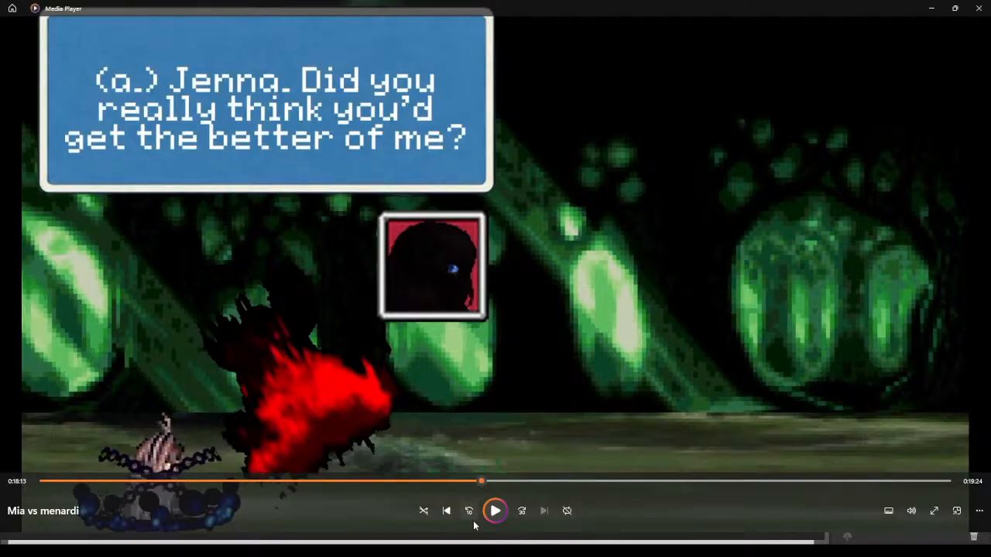
click(468, 512)
click(495, 510)
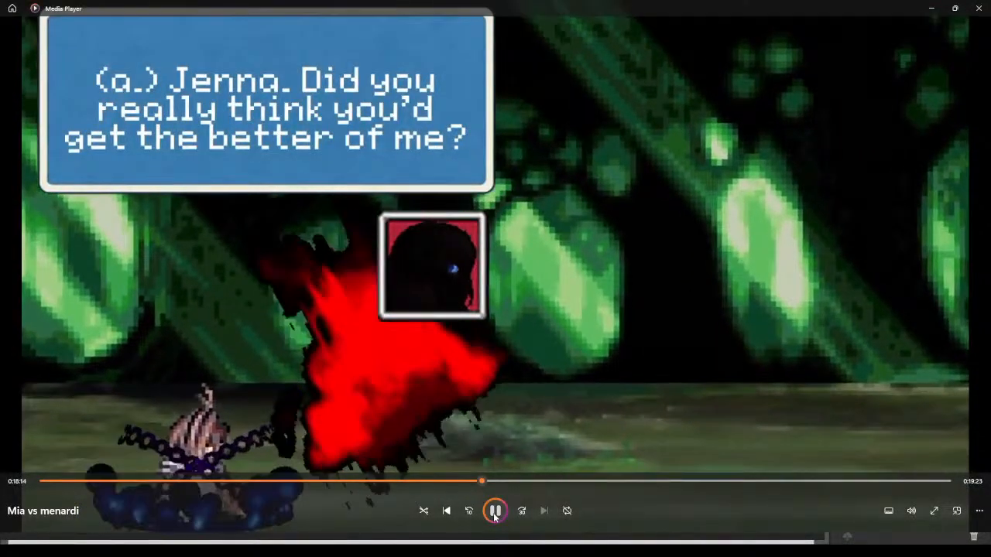
click(494, 514)
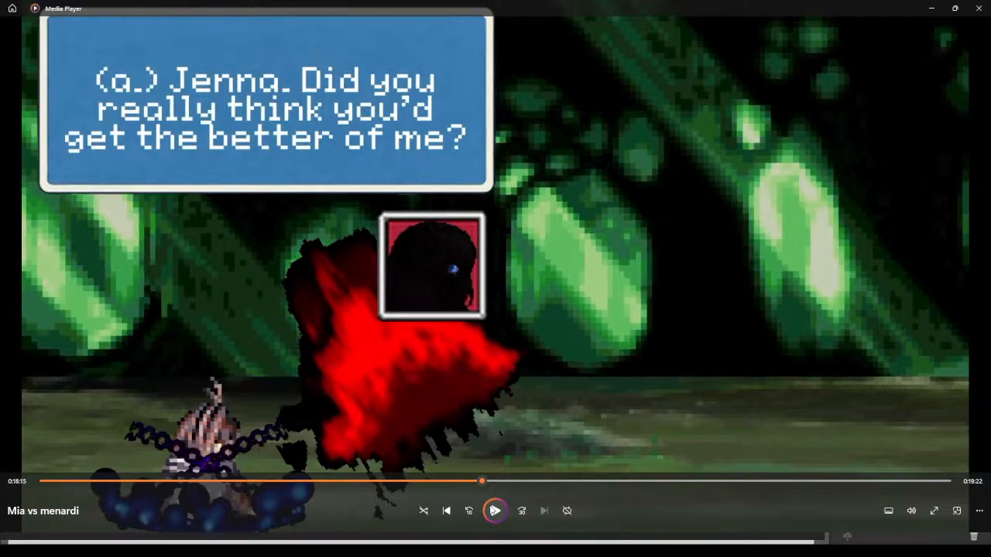
click(493, 512)
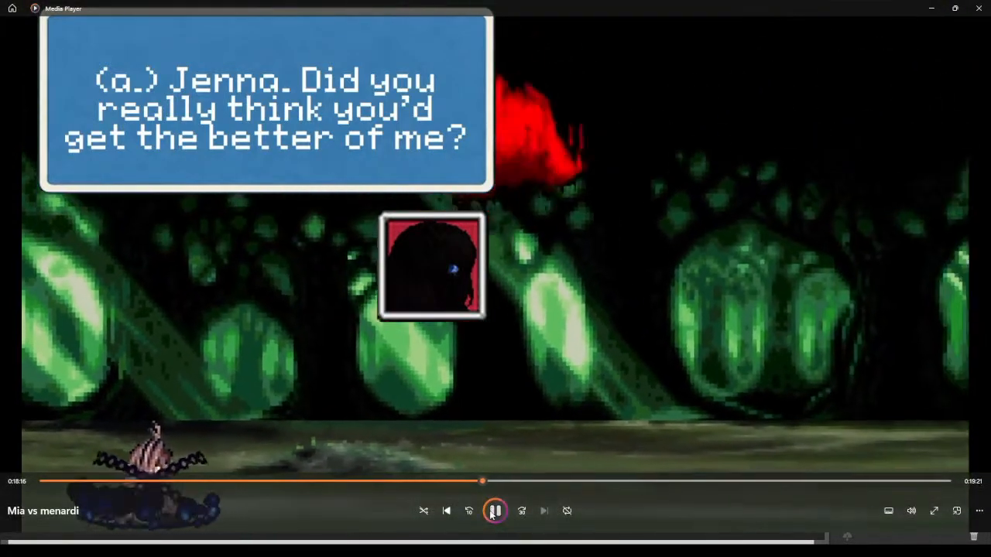
click(493, 513)
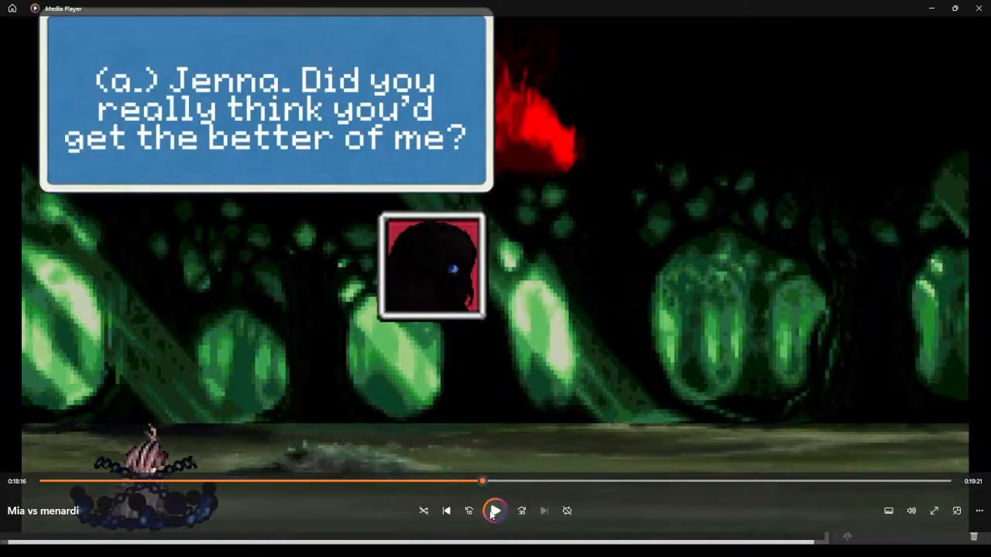
click(493, 512)
Step: Replay the flame's movement between 18:15 and 18:16, pause at 18:16 and close the video player
mouse_move(497, 513)
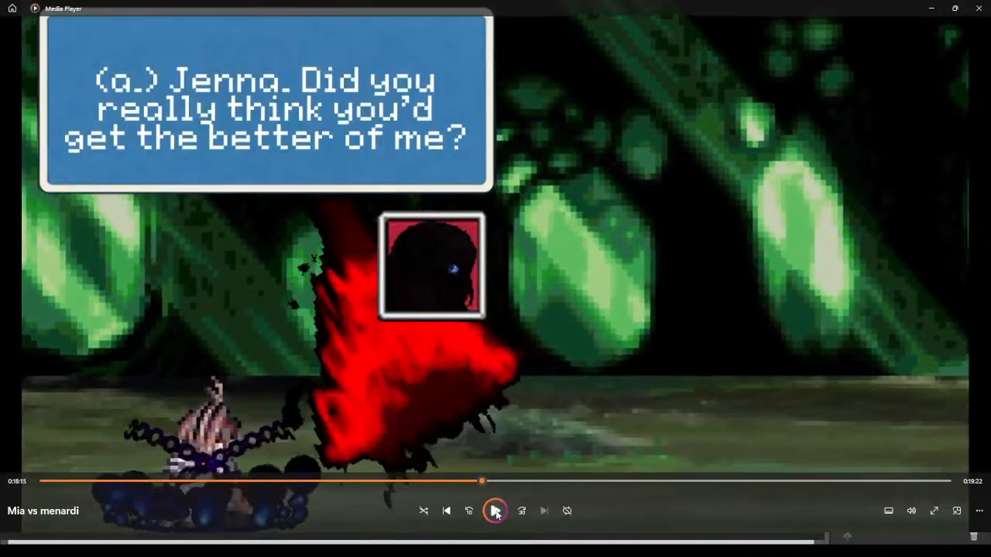
click(495, 511)
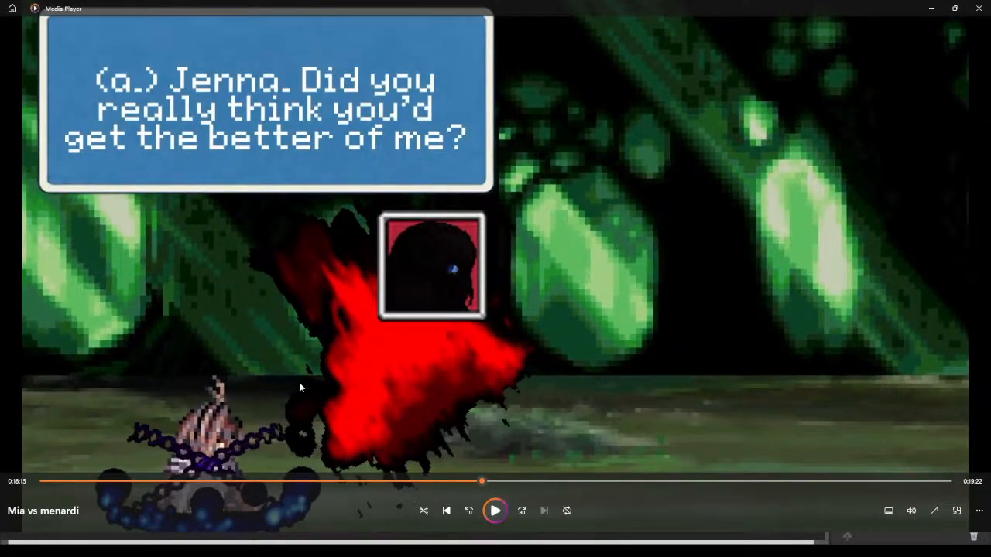
click(493, 512)
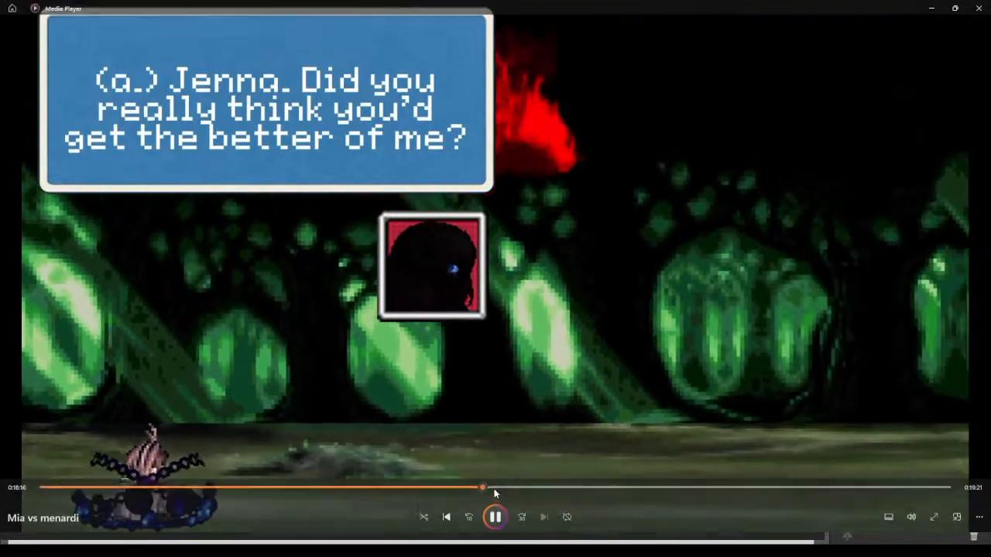
click(496, 512)
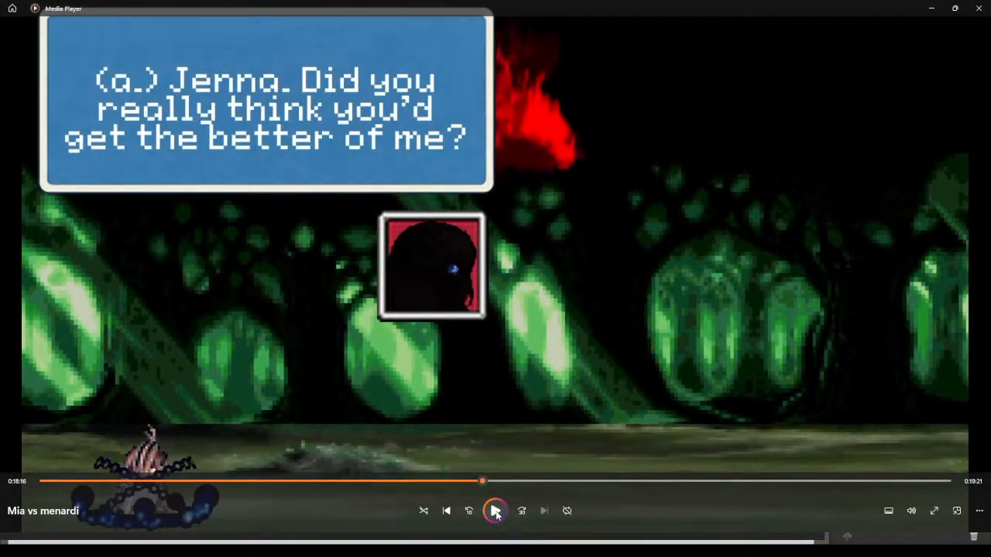
click(976, 11)
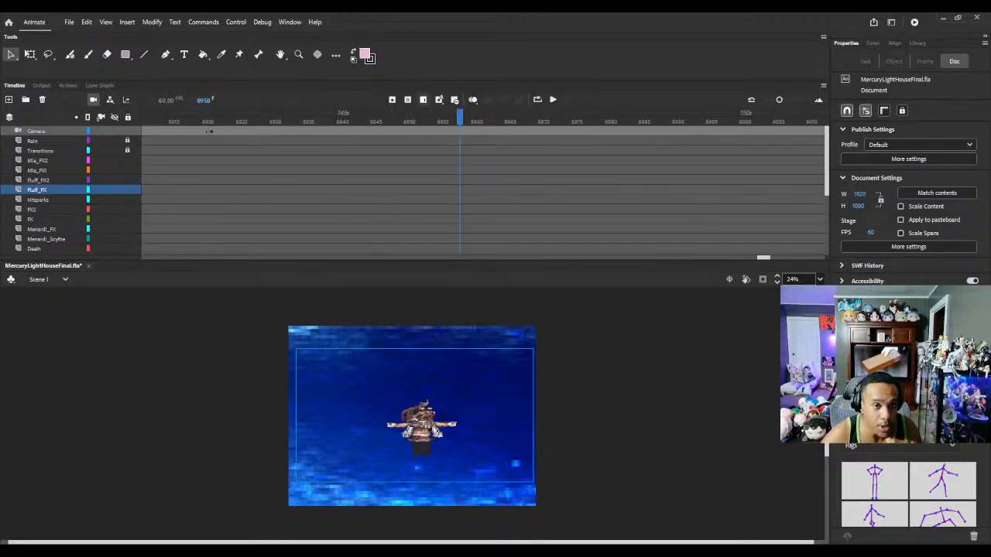
Step: Step through the outstretched-arms pose on the blue background up to frame 8965 and magnify the stage to 46%
click(418, 118)
key(period)
key(period)
key(period)
key(period)
key(period)
key(period)
key(period)
key(period)
key(period)
key(period)
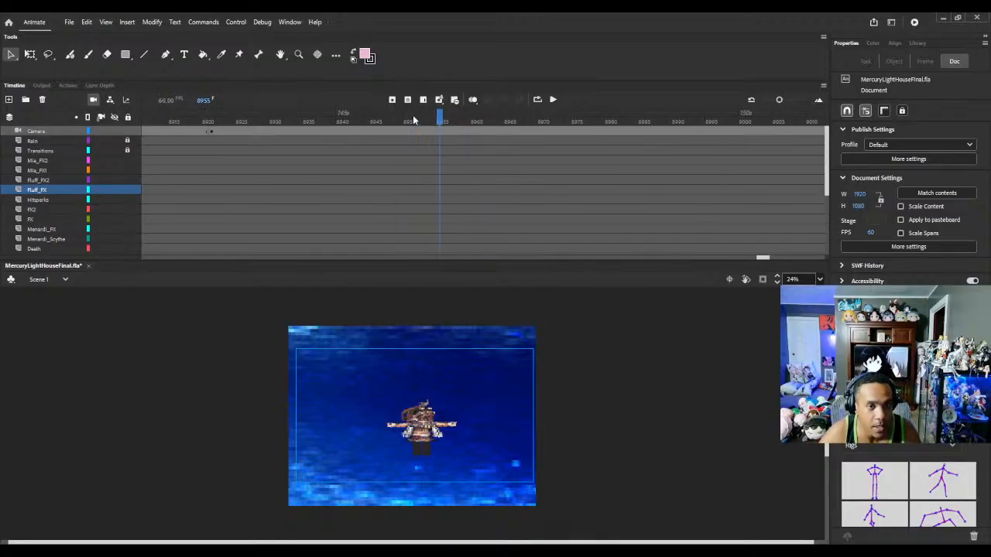
key(period)
key(period)
key(period)
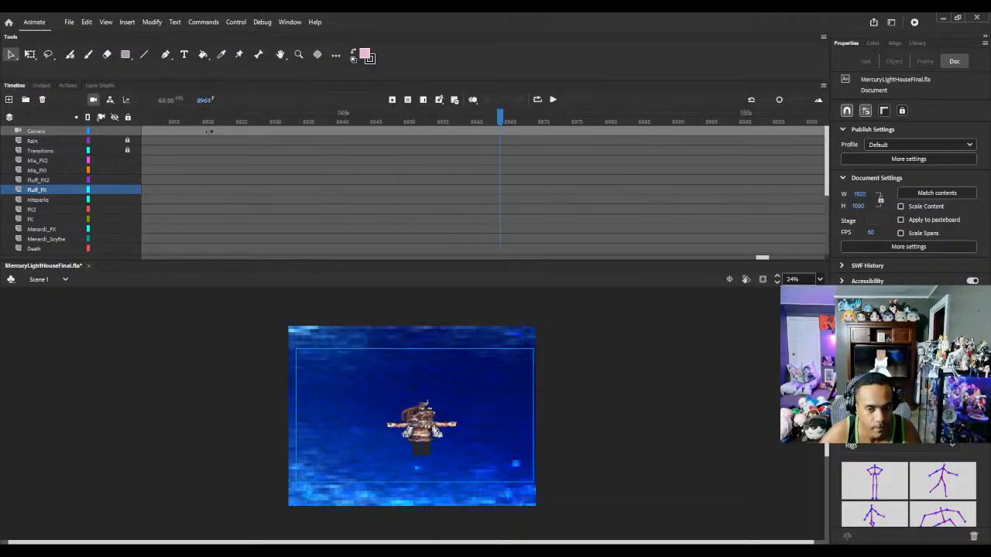
key(F6)
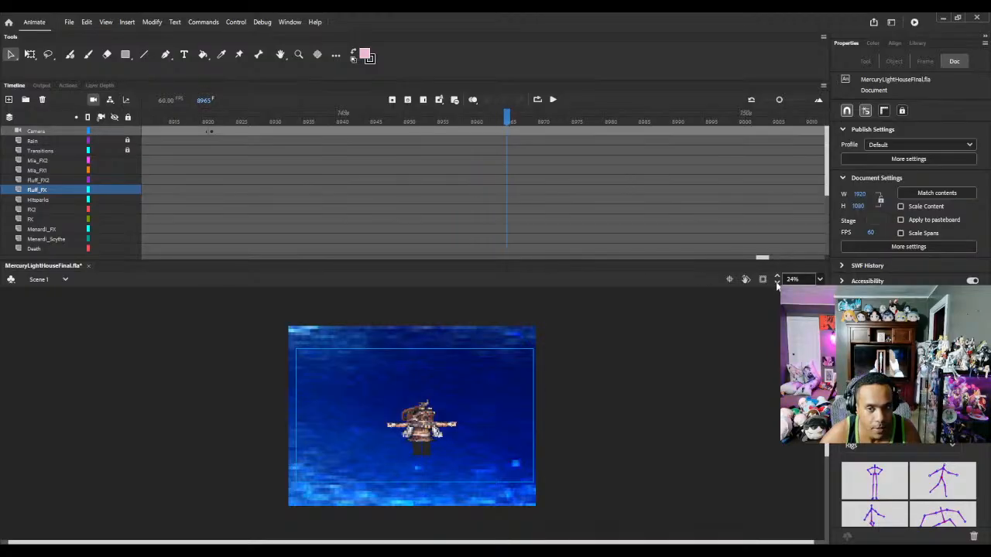
click(776, 283)
click(776, 283)
click(777, 277)
click(777, 276)
click(777, 276)
click(777, 276)
click(777, 276)
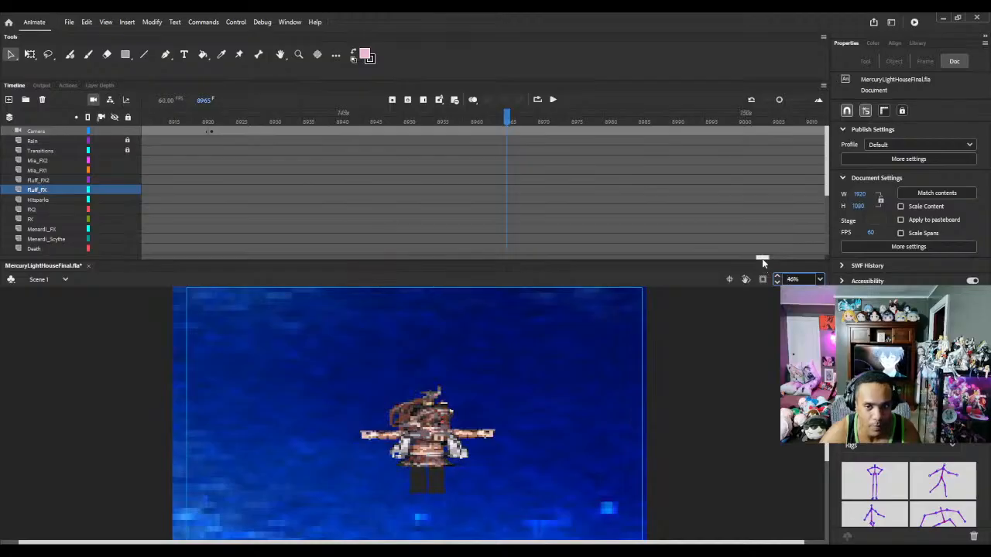
drag(763, 260, 779, 268)
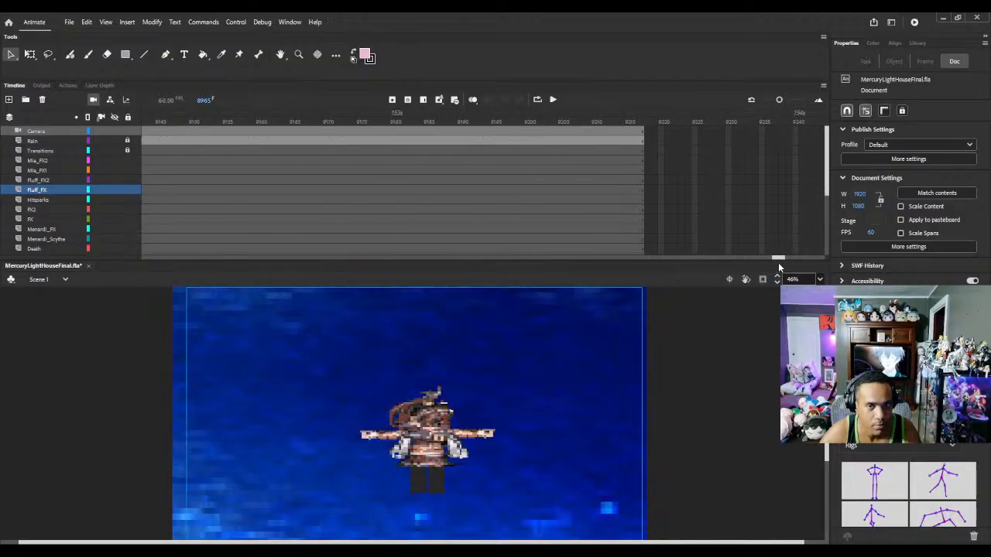
click(341, 131)
key(F5)
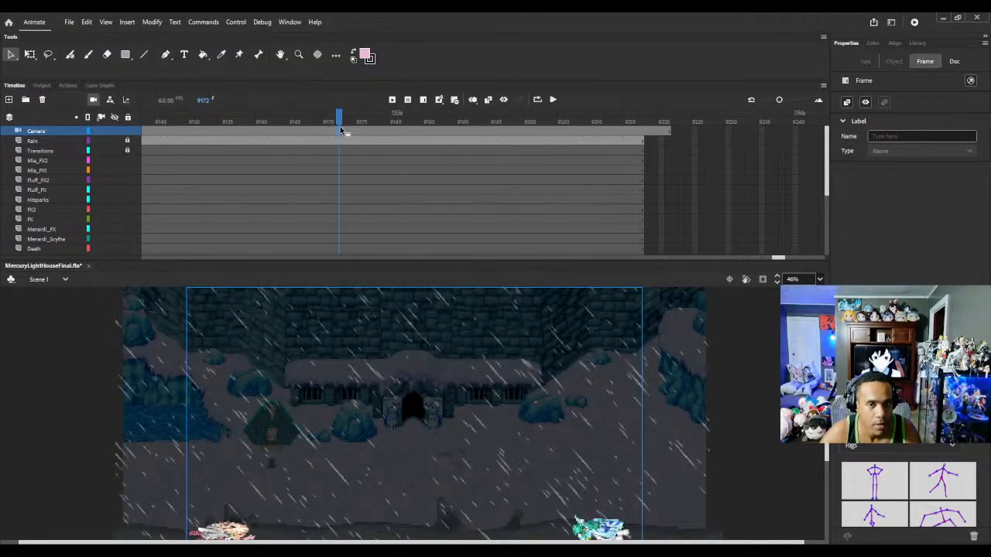
key(shift+F5)
key(shift+F5)
key(shift+F5)
key(shift+F5)
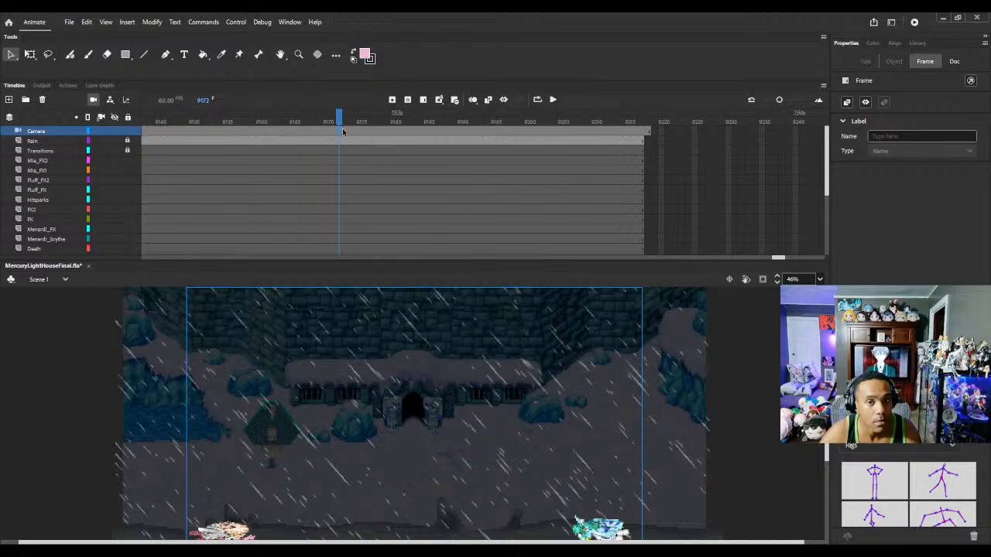
Step: Insert frames across all layers from frame 9175 onward to extend the timeline to frame 9267
click(343, 121)
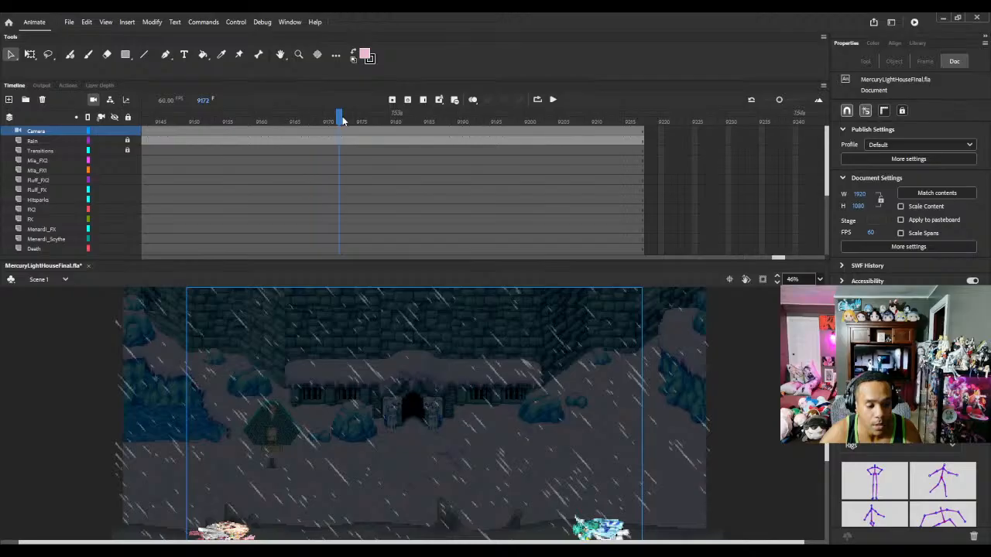
click(360, 118)
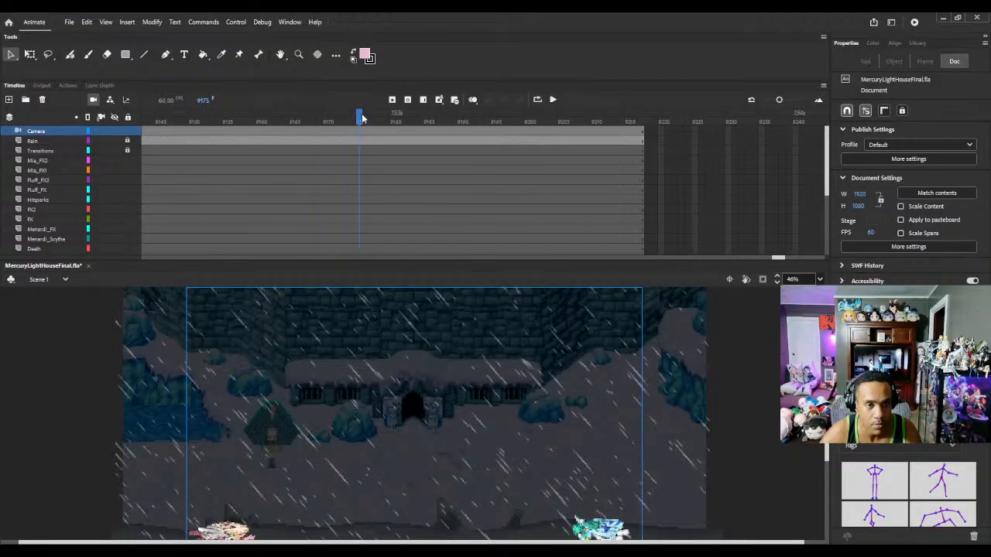
key(F5)
key(F5)
key(F5)
key(F5)
key(F5)
key(F5)
key(F5)
key(F5)
key(F5)
key(F5)
key(F5)
key(F5)
key(F5)
key(F5)
key(F5)
key(F5)
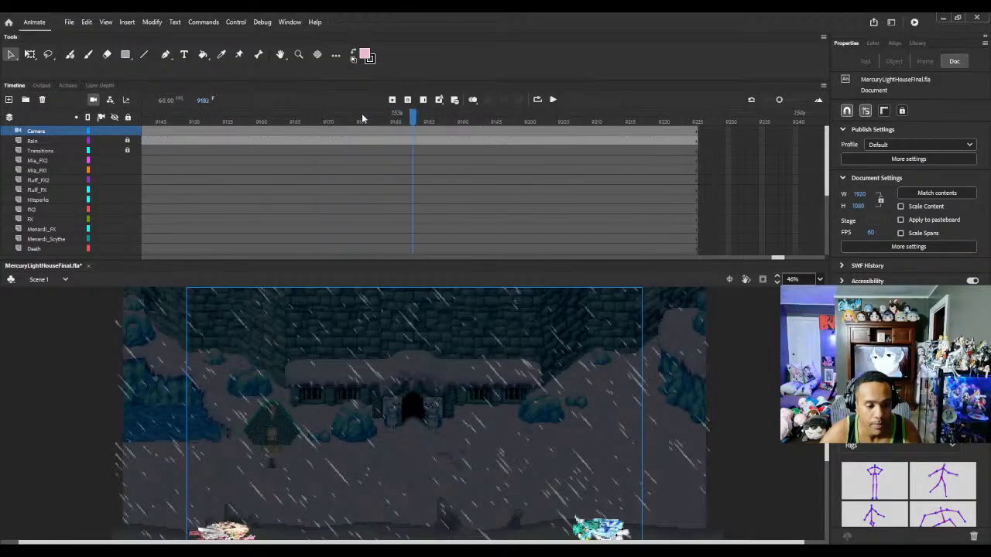
key(F5)
key(F5)
key(F5)
key(F5)
key(F5)
key(F5)
key(F5)
key(F5)
key(F5)
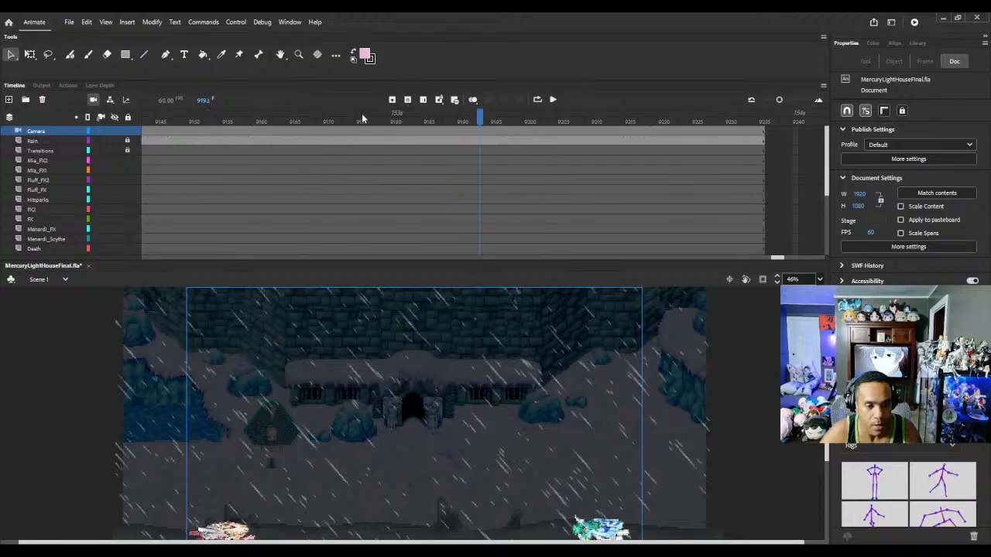
key(F5)
key(F5)
key(F5)
key(F5)
key(F5)
key(F5)
key(F5)
key(F5)
key(F5)
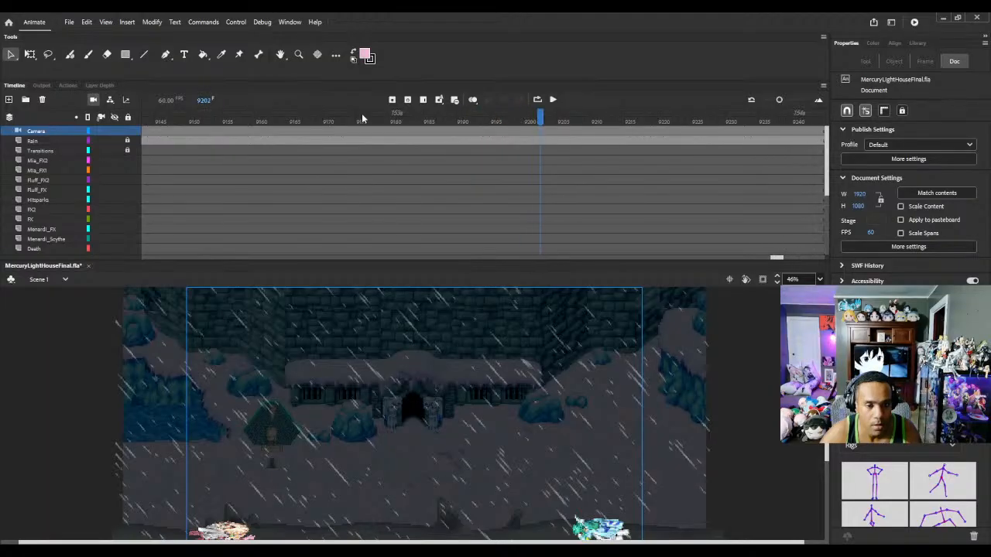
key(F5)
key(F5)
key(F5)
key(F5)
key(F5)
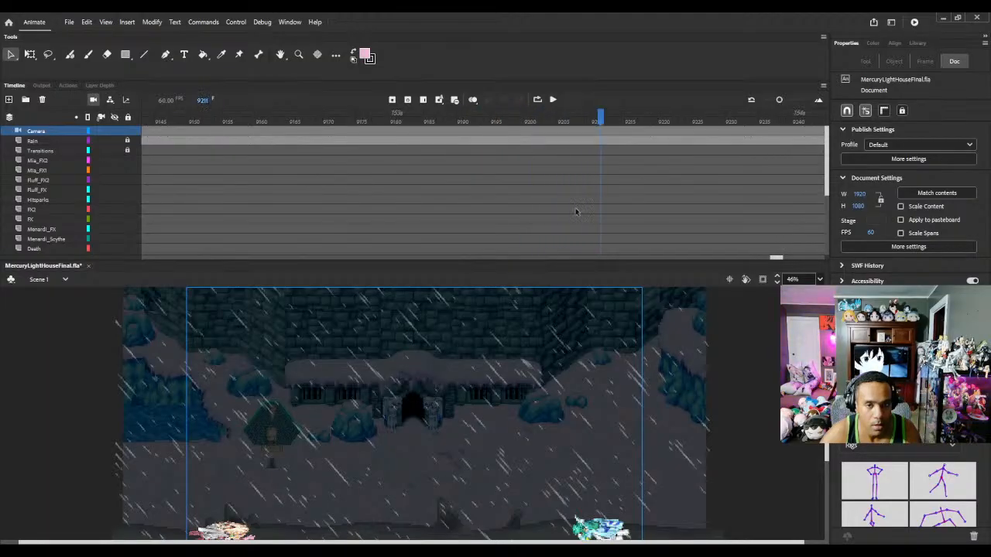
Step: Step through the extended rain scene to frame 9228 and inspect both fallen characters on the ground
scroll(773, 338, down, 3)
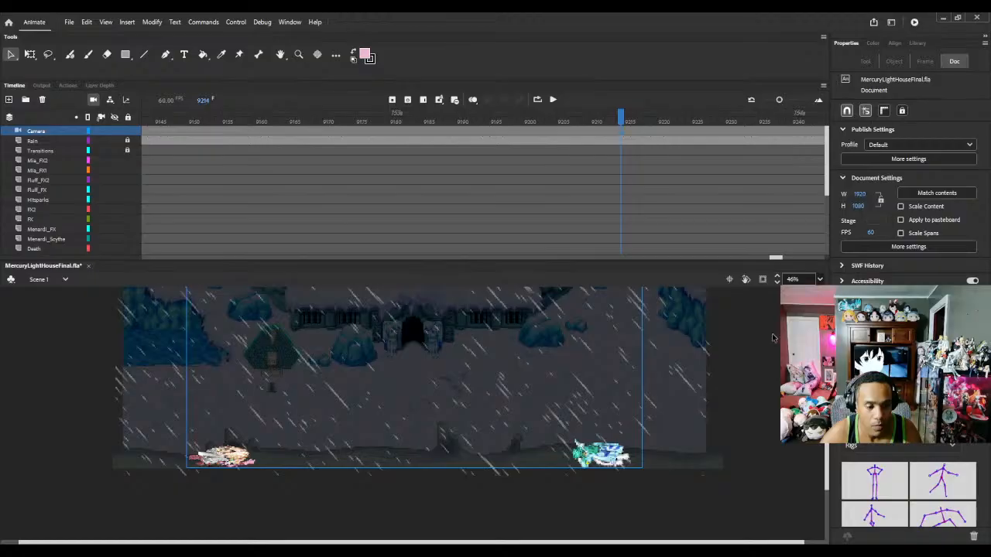
scroll(772, 338, up, 6)
click(644, 122)
key(period)
key(period)
key(period)
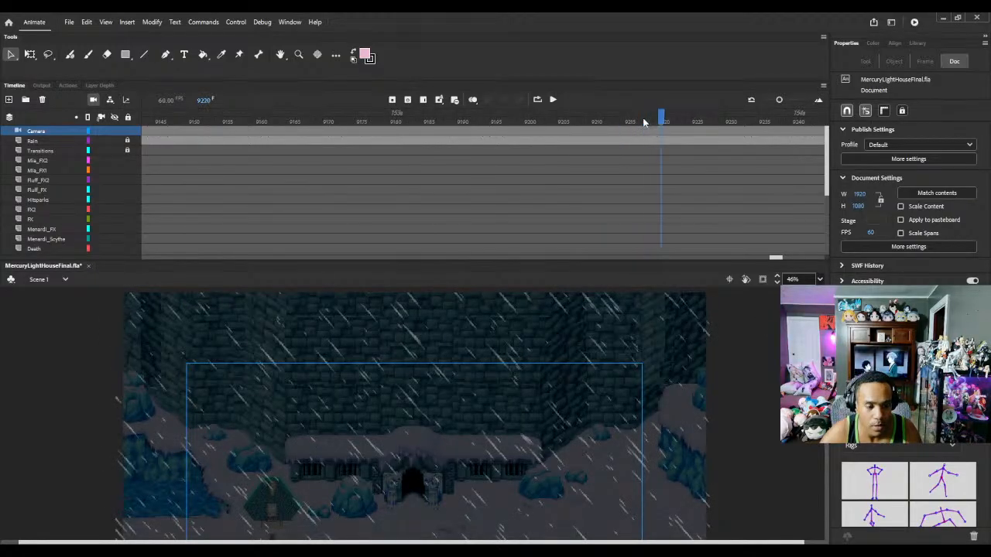
key(period)
key(period)
key(period)
key(period)
key(period)
key(period)
key(period)
key(period)
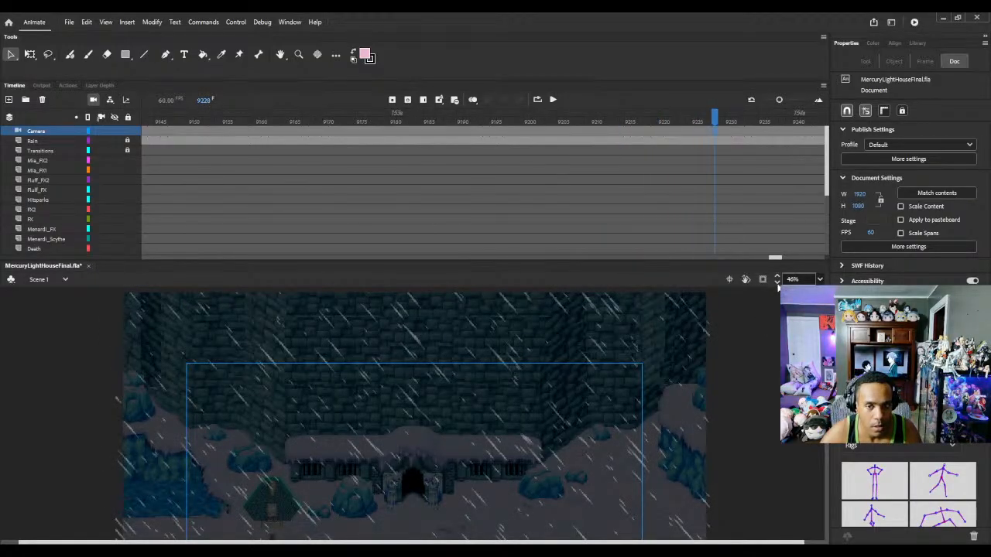
scroll(770, 358, down, 6)
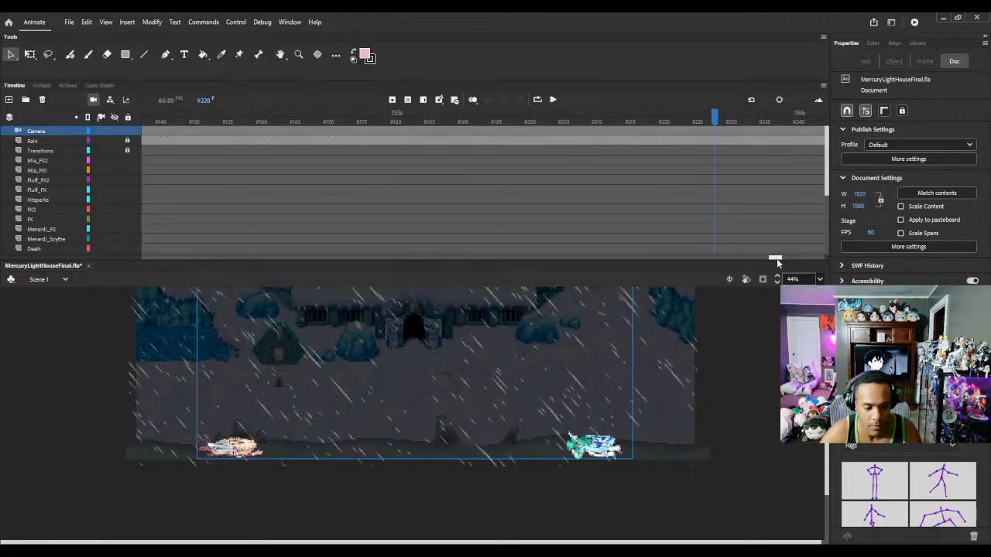
Step: Copy Menardi's downed pose keyframe at frame 8186 and paste it into the Menardi layer at frame 9257
drag(776, 258, 711, 246)
click(555, 124)
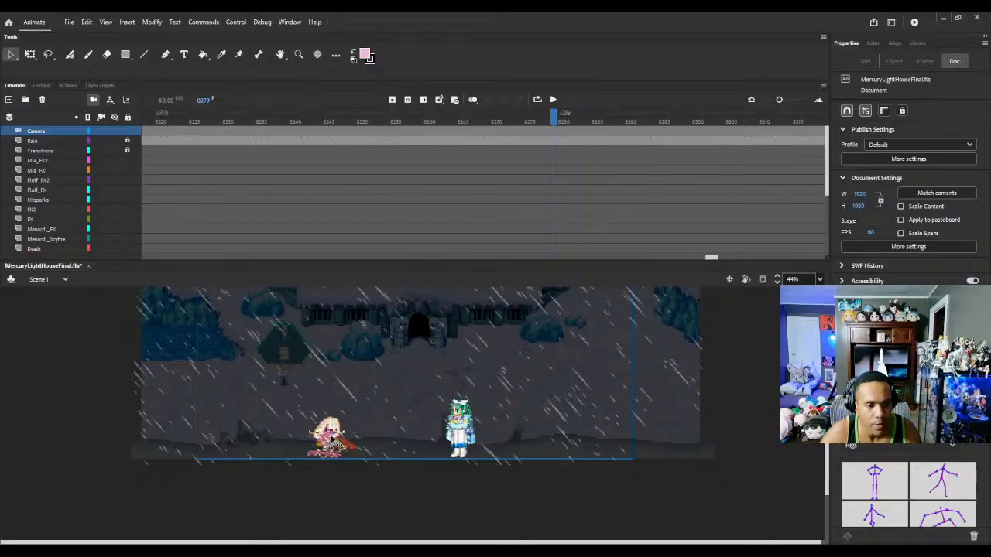
click(331, 438)
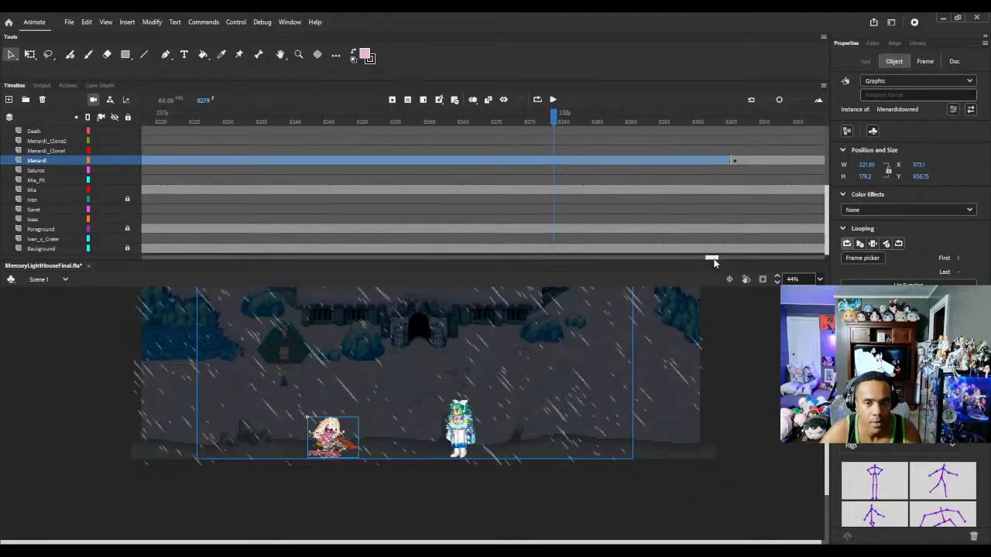
drag(712, 257, 701, 258)
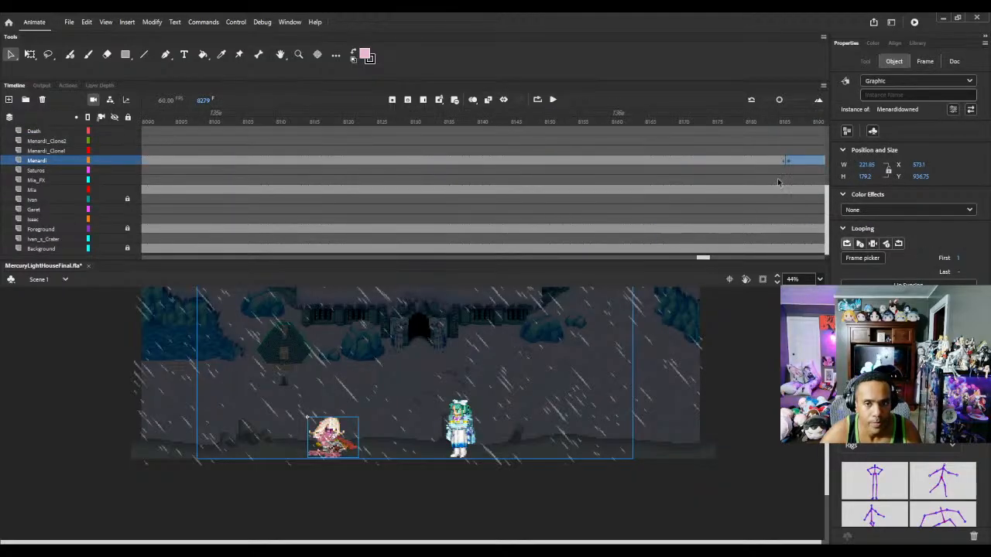
click(788, 161)
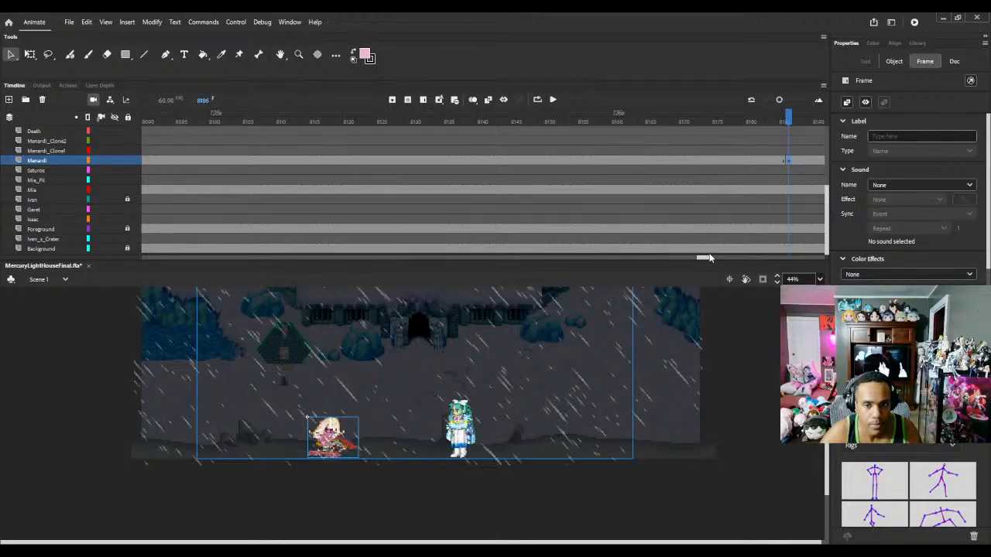
drag(706, 257, 783, 277)
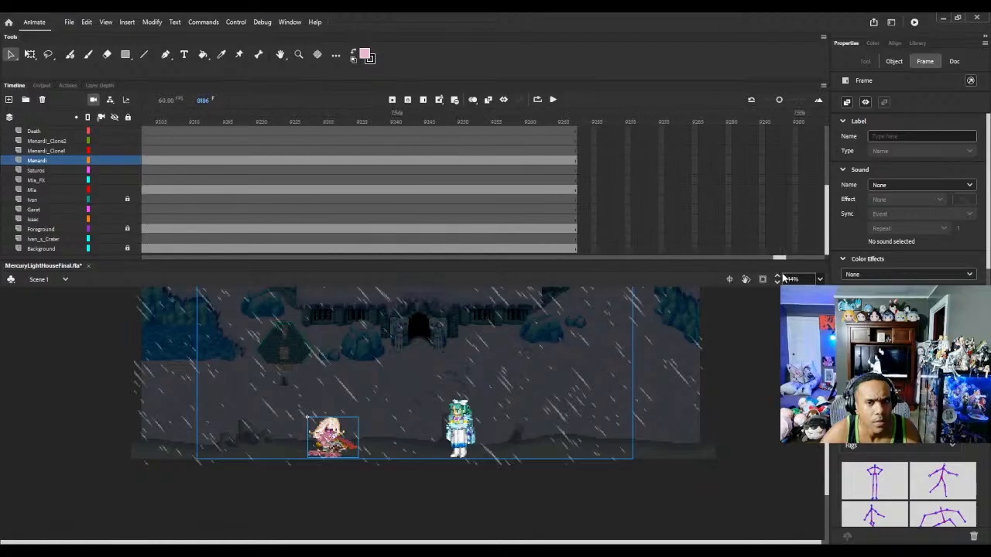
click(509, 164)
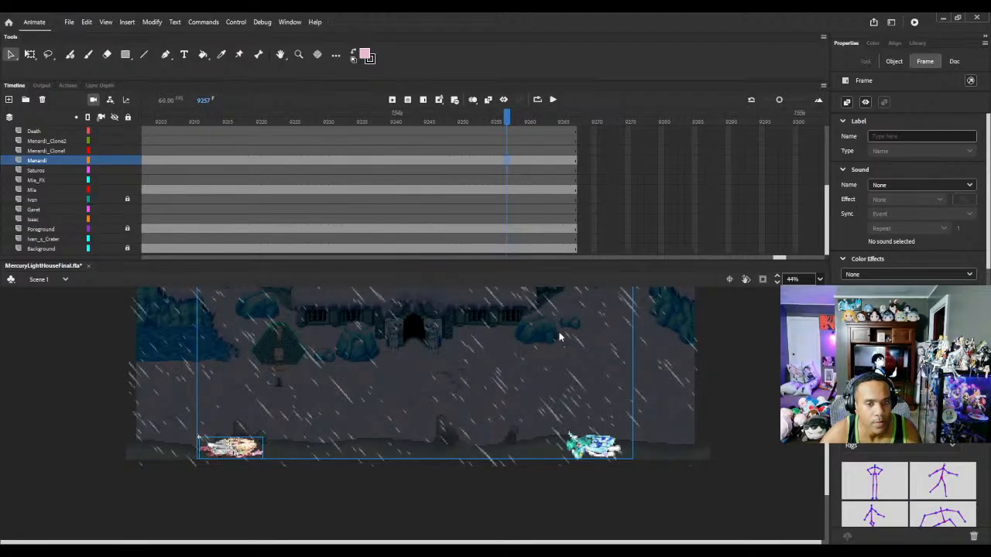
key(ctrl+alt+v)
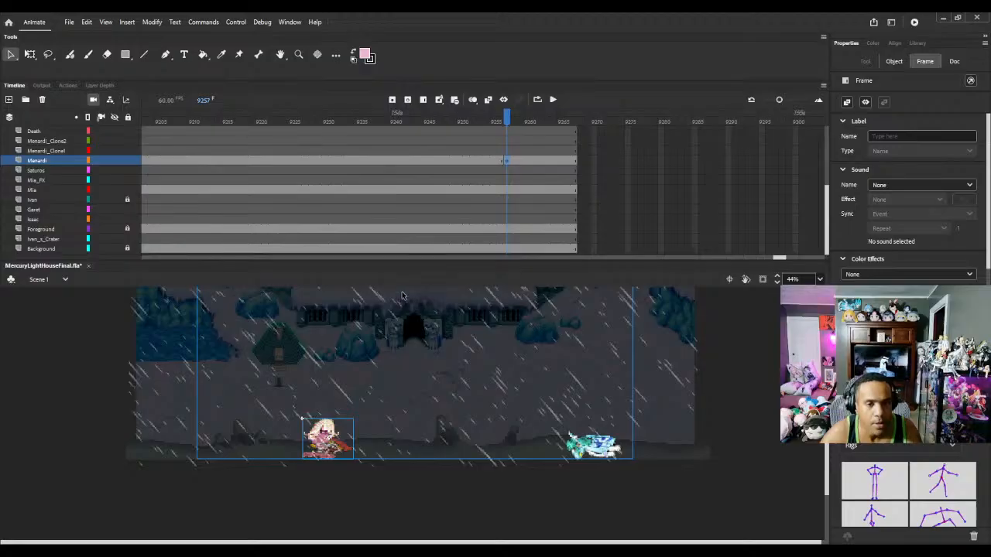
Step: Move Menardi's kneeling pose at frame 9257 left onto her fallen position and turn on onion skinning to check the alignment
key(shift+Left)
key(shift+Left)
key(shift+Left)
key(shift+Left)
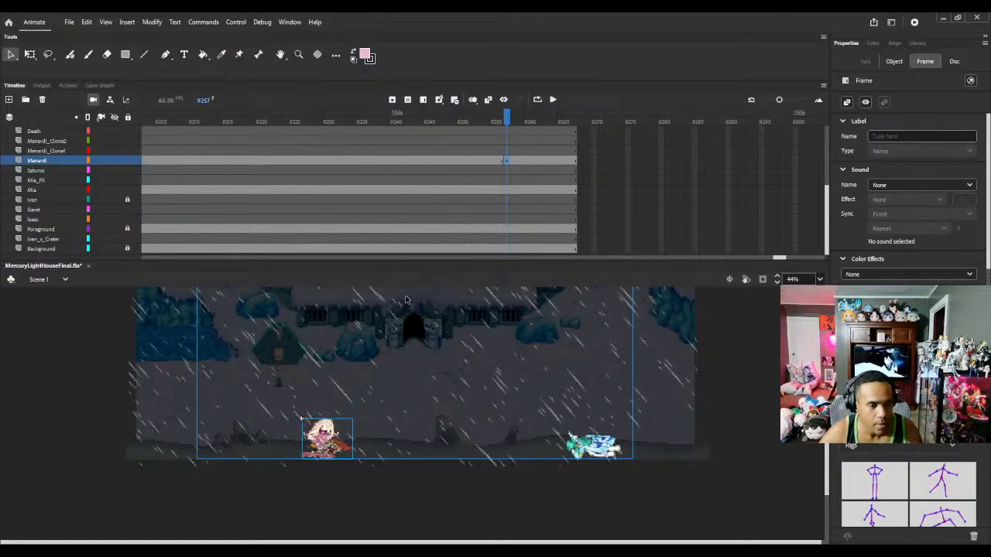
key(shift+Left)
key(shift+Left)
key(shift+Left)
key(shift+Left)
key(shift+Left)
key(shift+Left)
key(shift+Left)
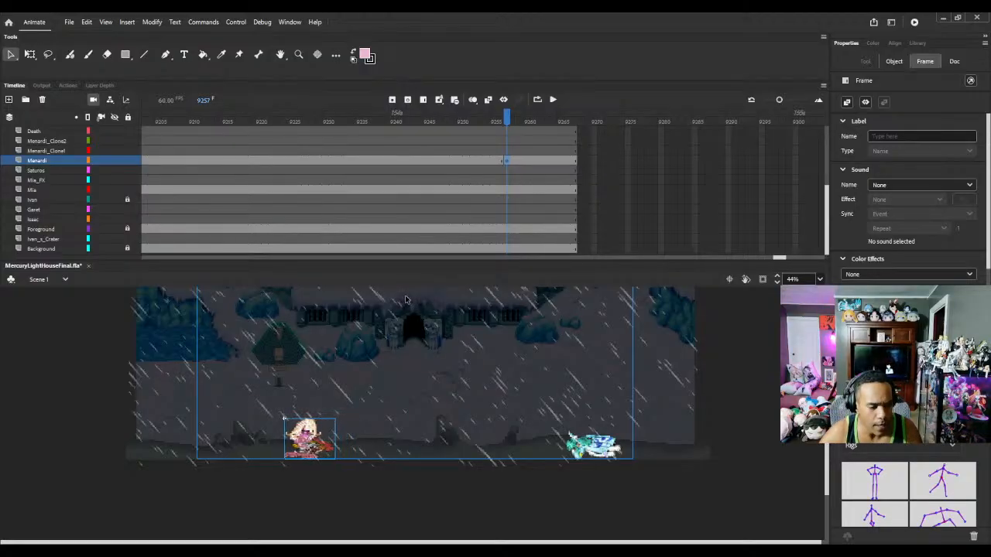
key(shift+Left)
key(shift+Left)
key(shift+Left)
key(shift+Left)
key(shift+Left)
key(shift+Left)
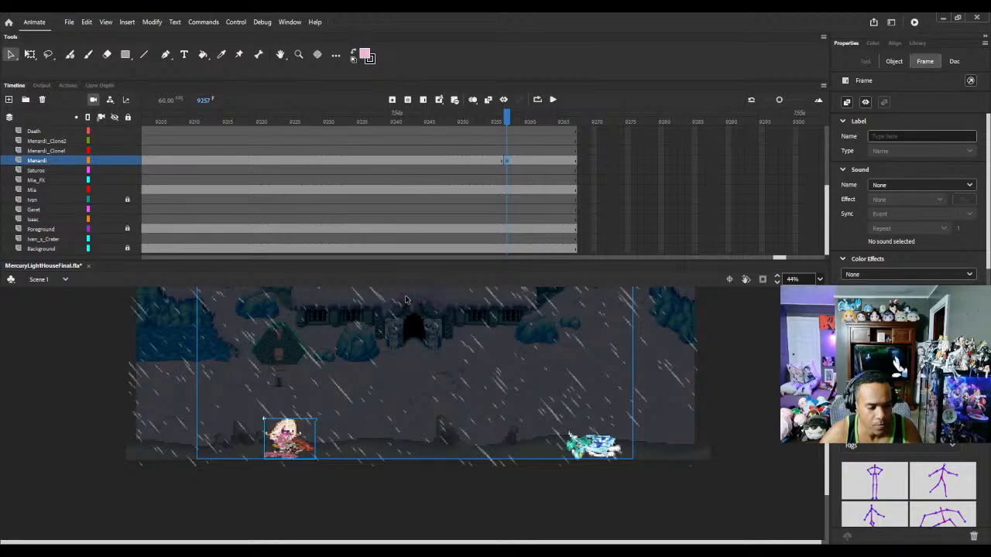
key(shift+Left)
key(shift+Left)
key(shift+Left)
key(shift+Left)
key(shift+Left)
key(shift+Left)
key(shift+Left)
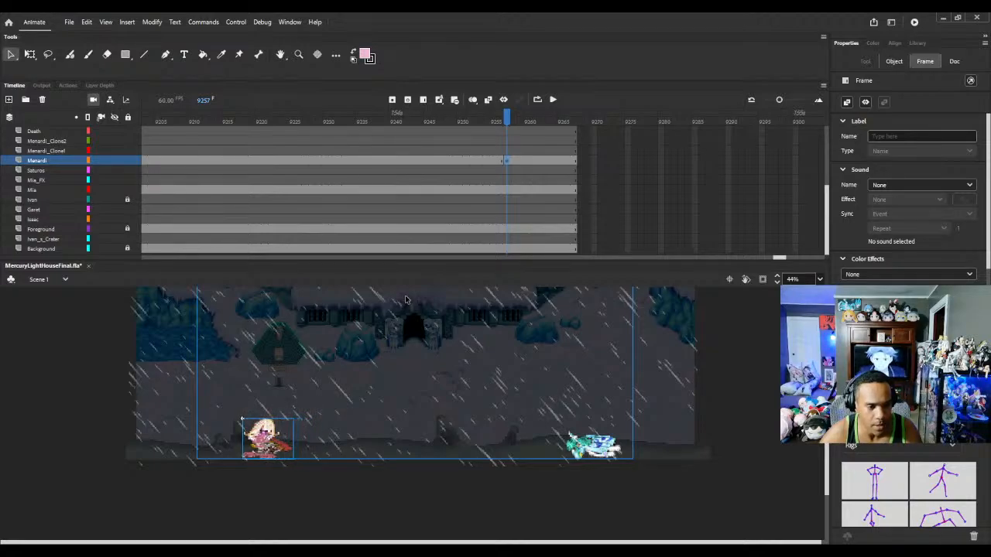
key(shift+Left)
key(shift+Left)
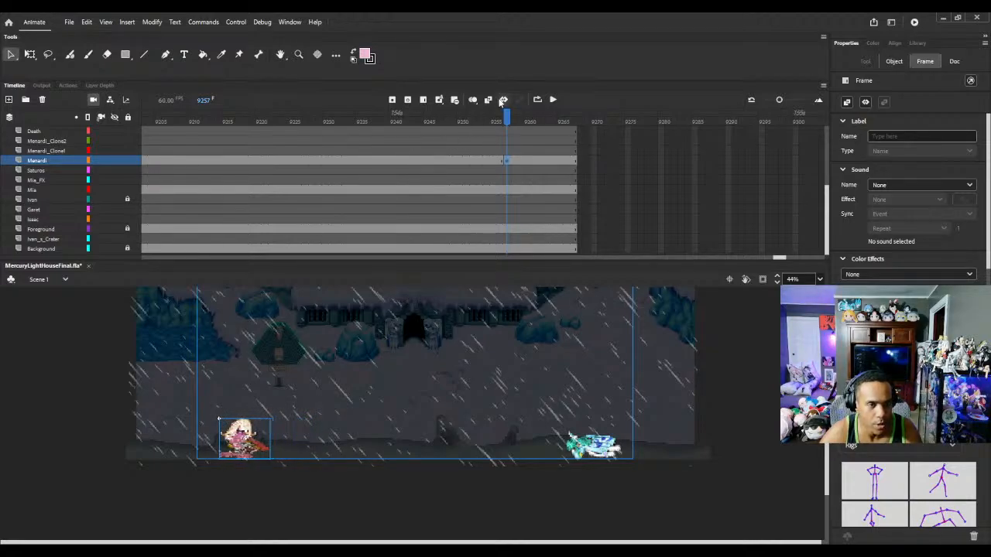
click(472, 100)
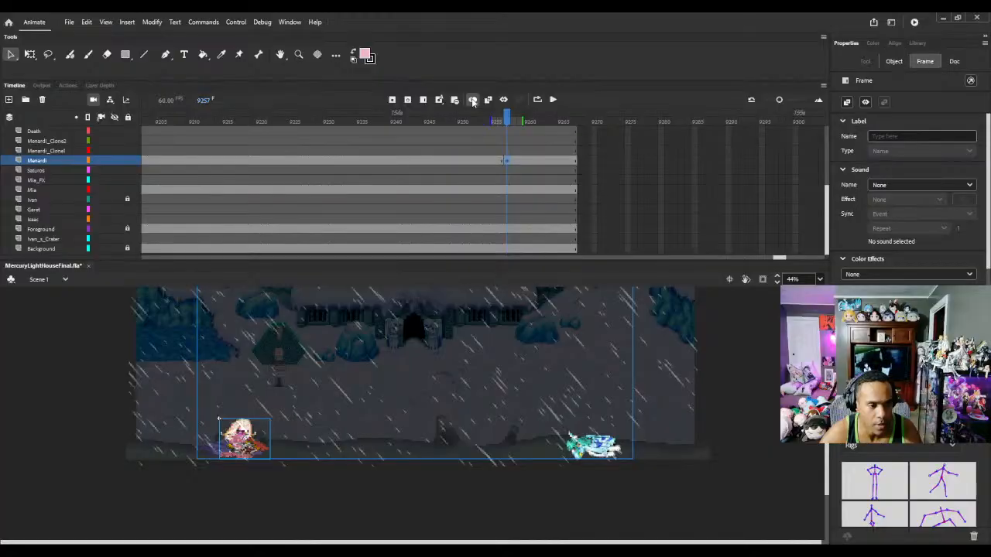
click(776, 276)
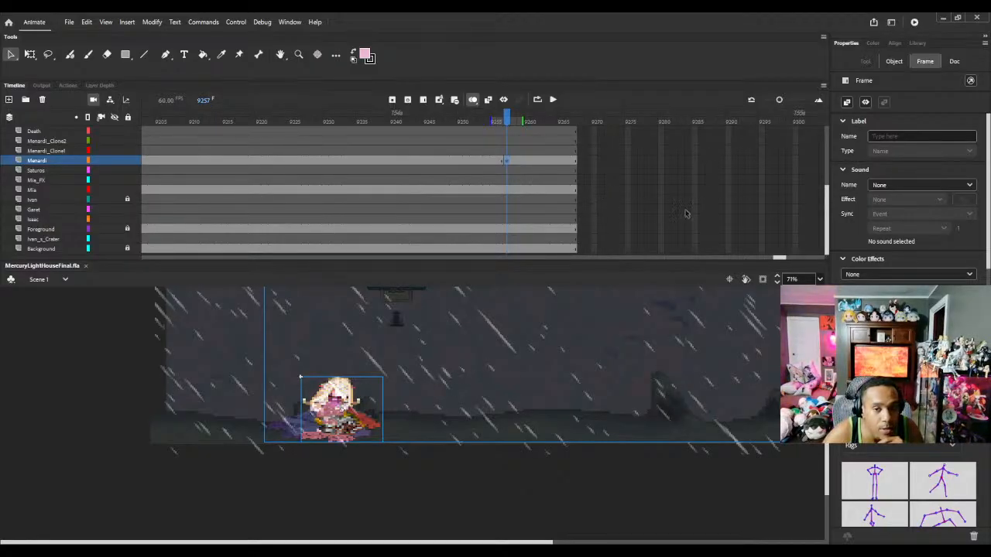
Step: Find Mia's kneeling pose among the earlier battle keyframes and copy its keyframe at frame 7207 on the Mia layer
drag(782, 260, 697, 256)
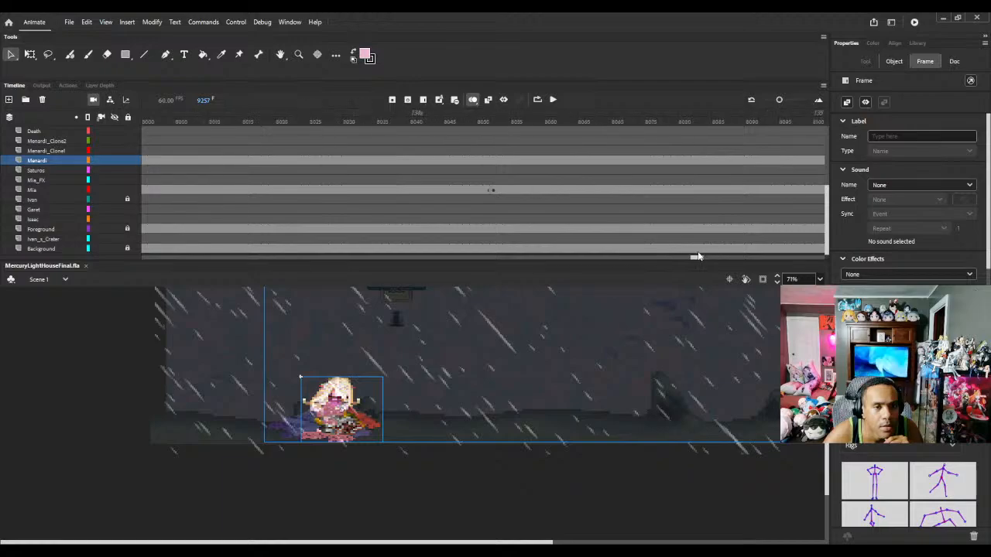
click(487, 121)
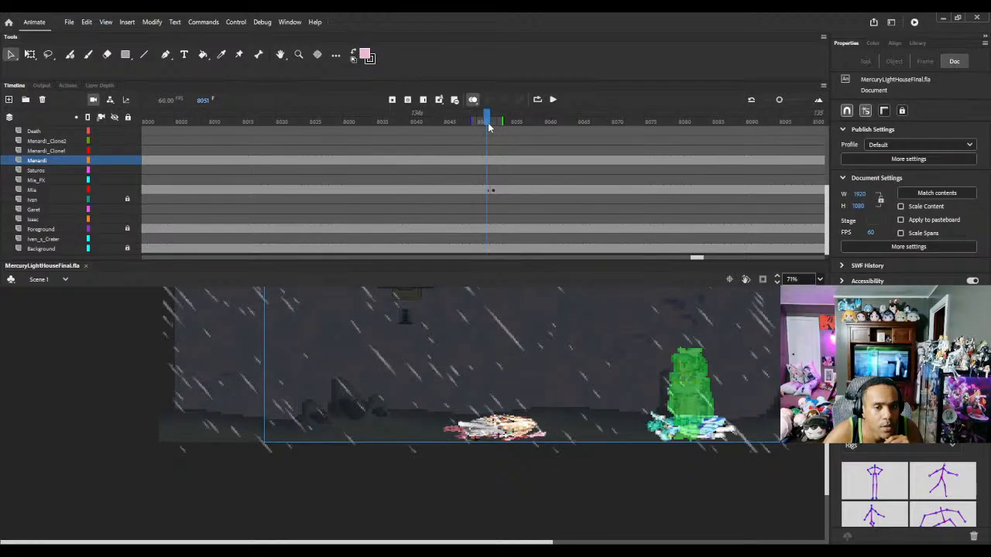
drag(488, 122, 495, 127)
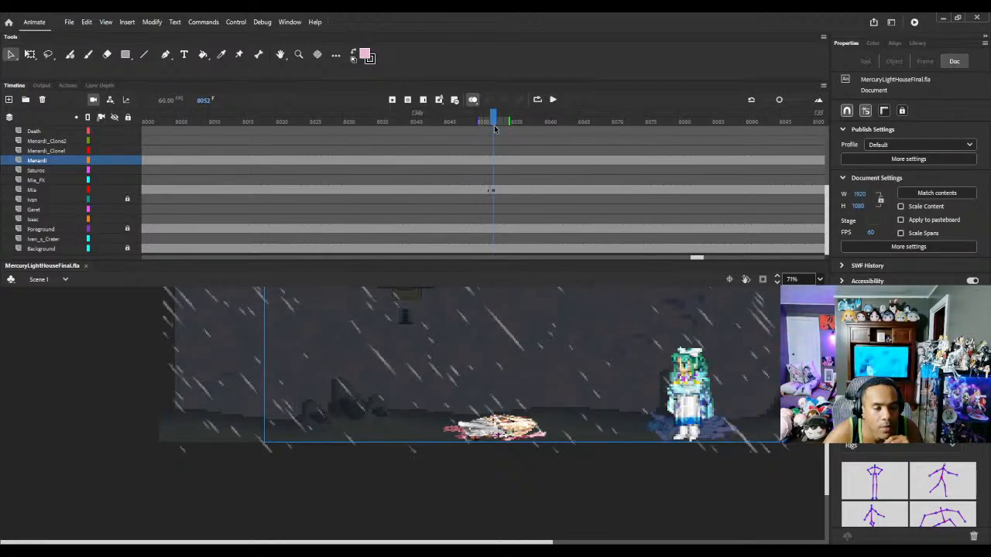
drag(694, 261, 669, 257)
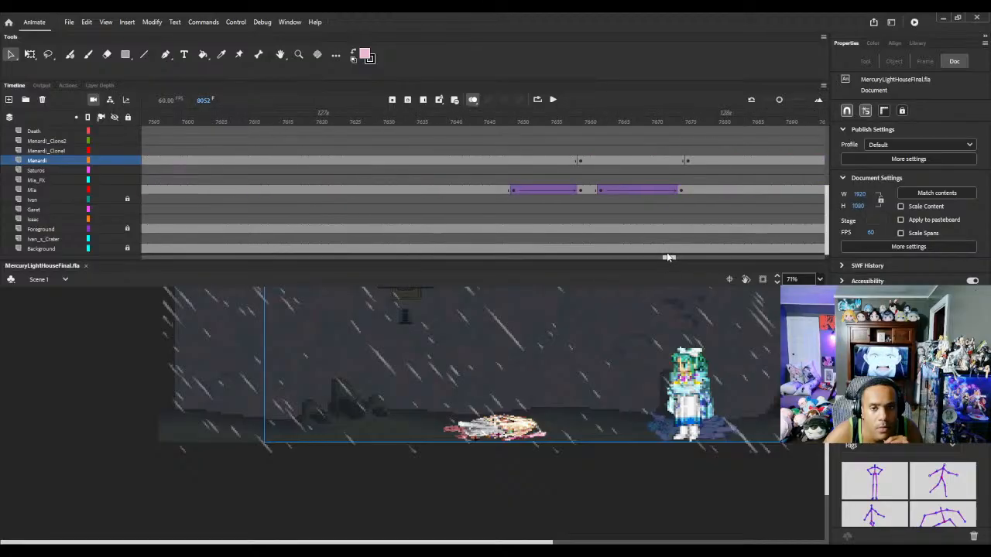
click(581, 124)
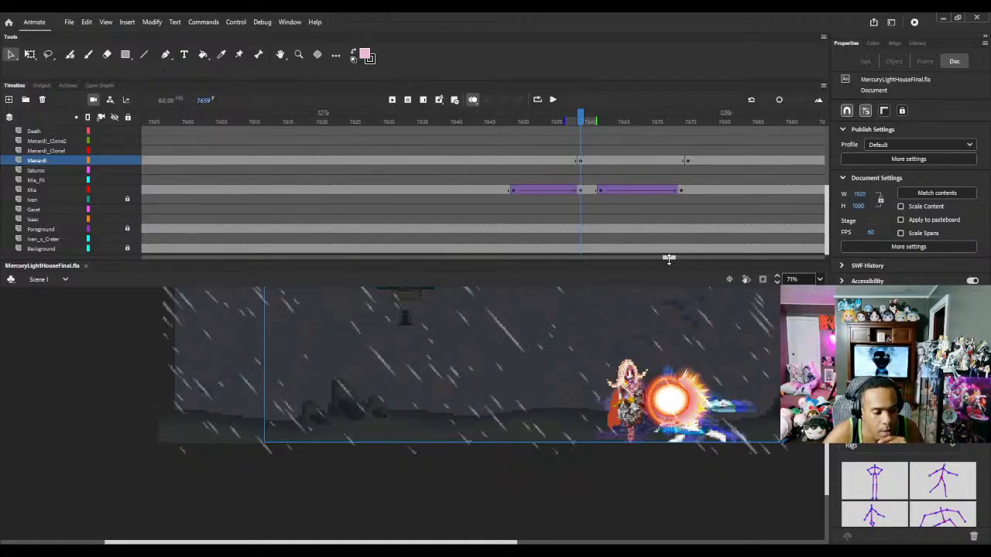
drag(667, 257, 654, 260)
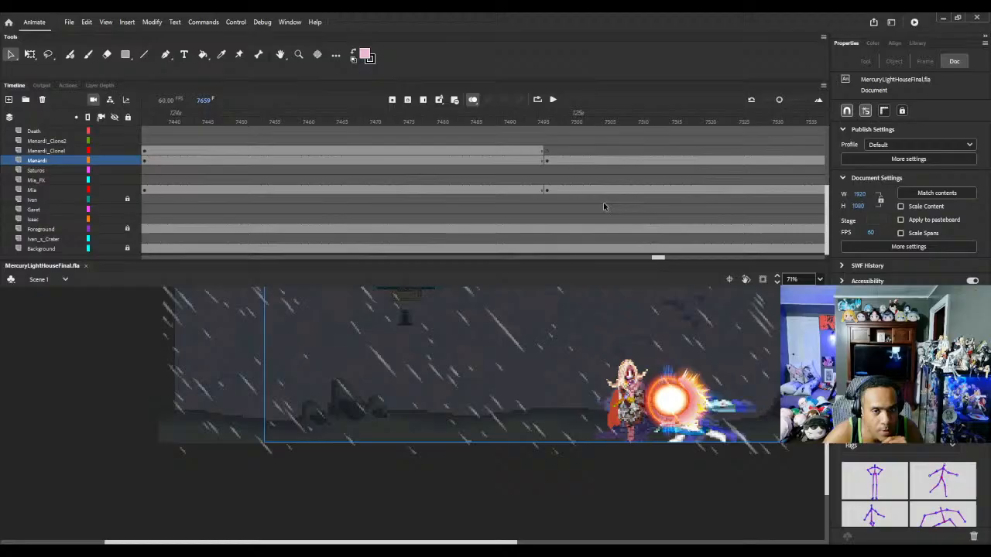
click(546, 192)
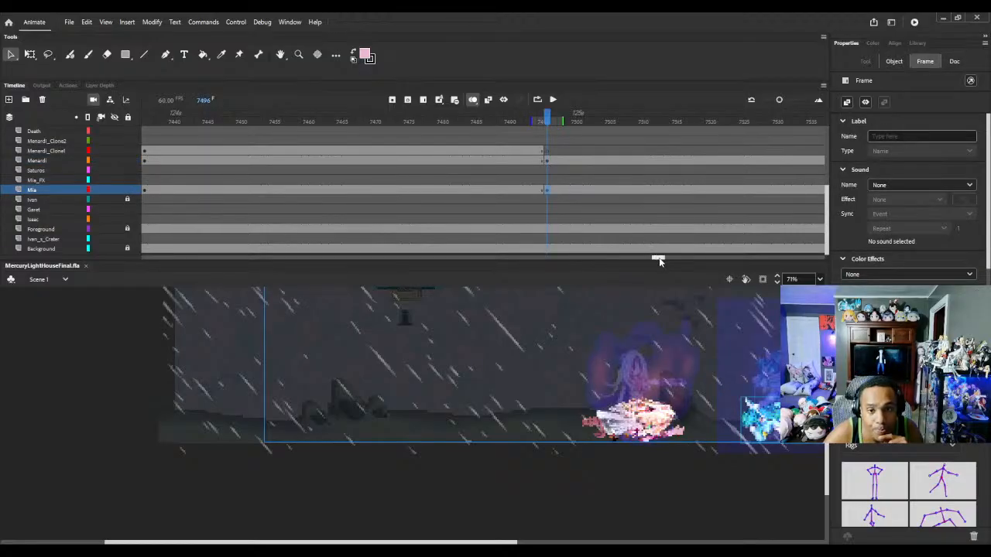
drag(655, 260, 652, 260)
click(746, 191)
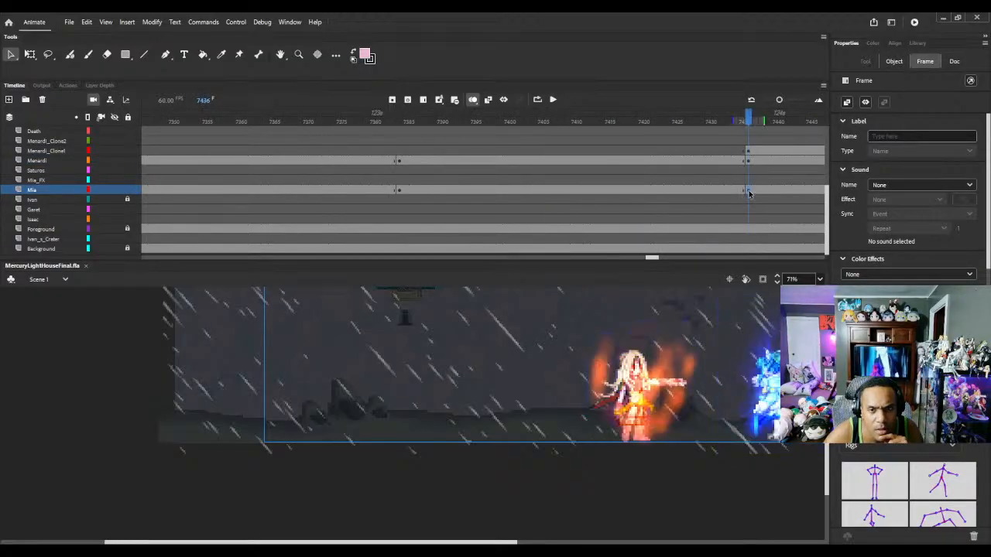
click(398, 190)
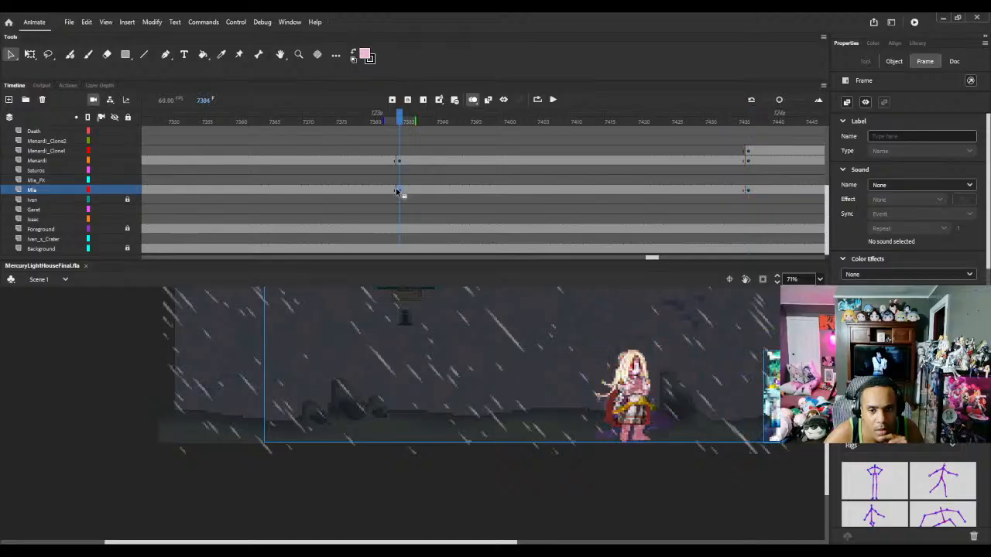
drag(650, 260, 637, 257)
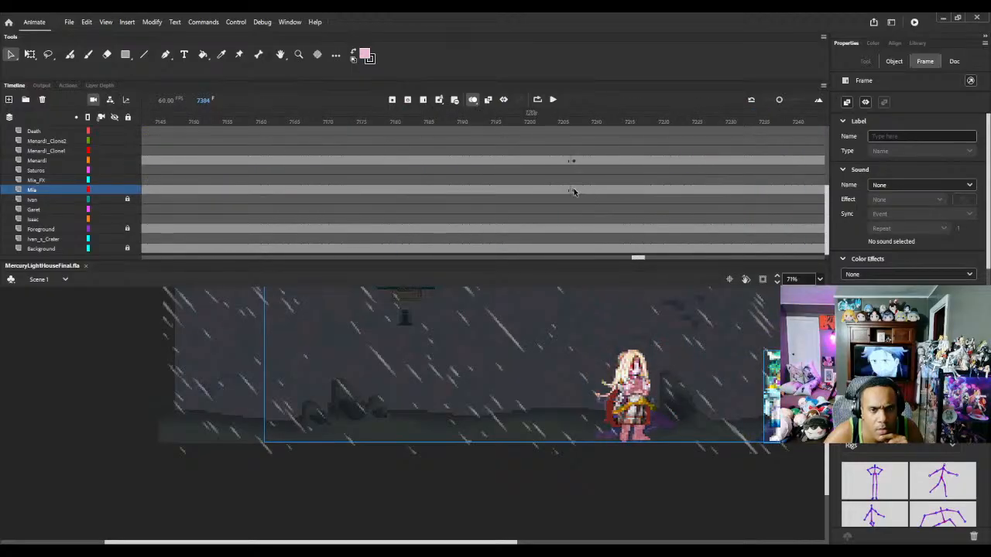
click(572, 192)
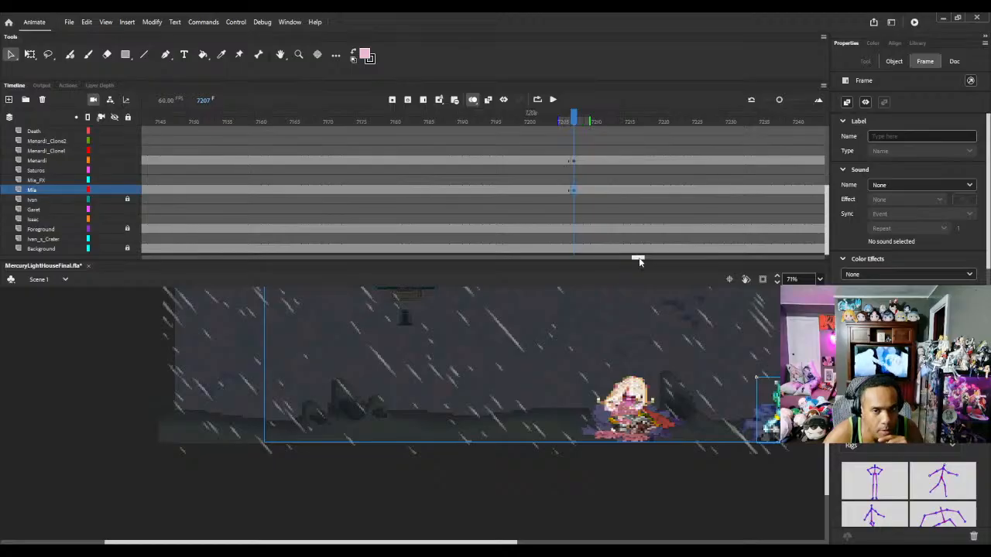
Step: Insert frames across all layers from frame 9267 onward to extend the timeline to frame 9381
drag(638, 260, 780, 265)
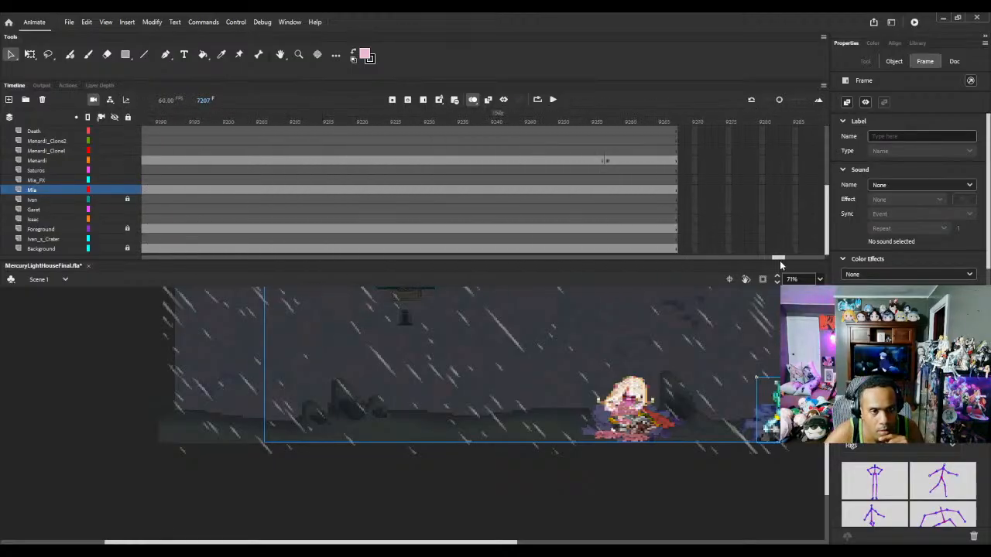
click(608, 190)
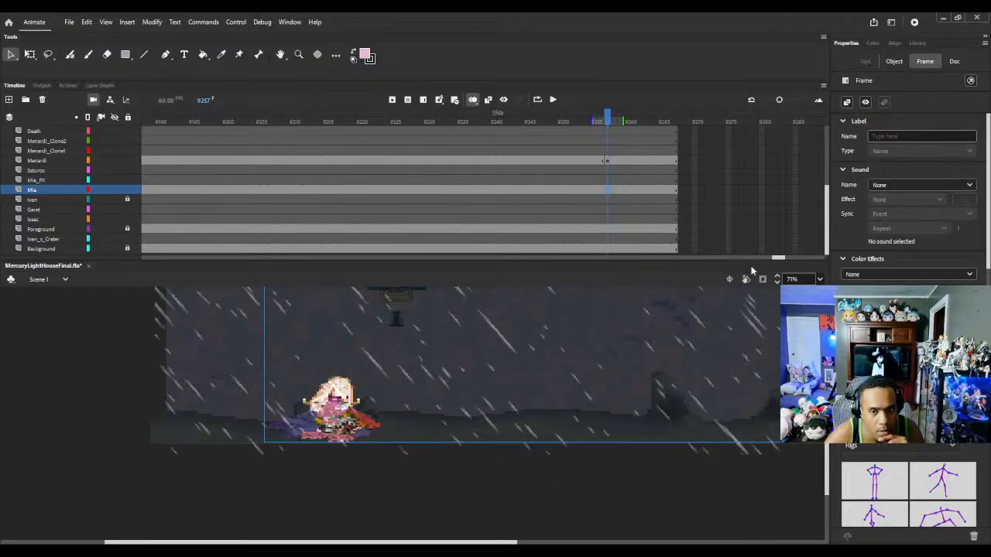
click(777, 284)
click(777, 284)
click(777, 284)
click(777, 284)
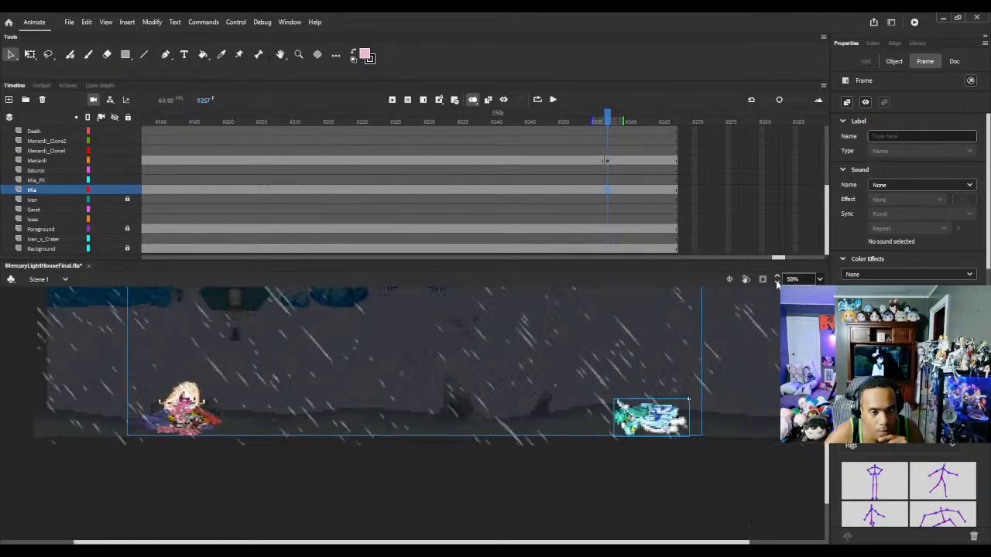
click(777, 284)
click(777, 284)
click(674, 122)
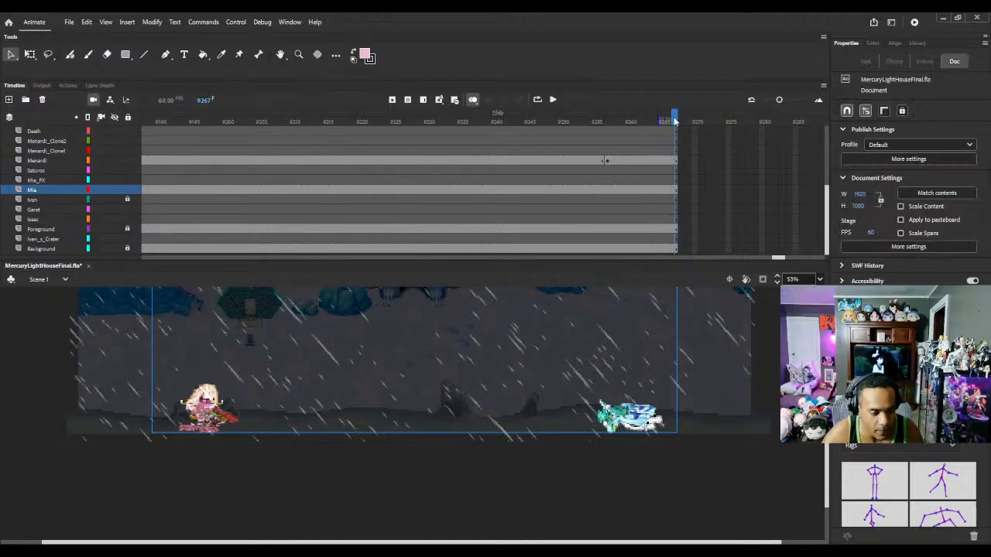
key(F5)
key(F5)
key(F5)
key(F5)
key(F5)
key(F5)
key(F5)
key(F5)
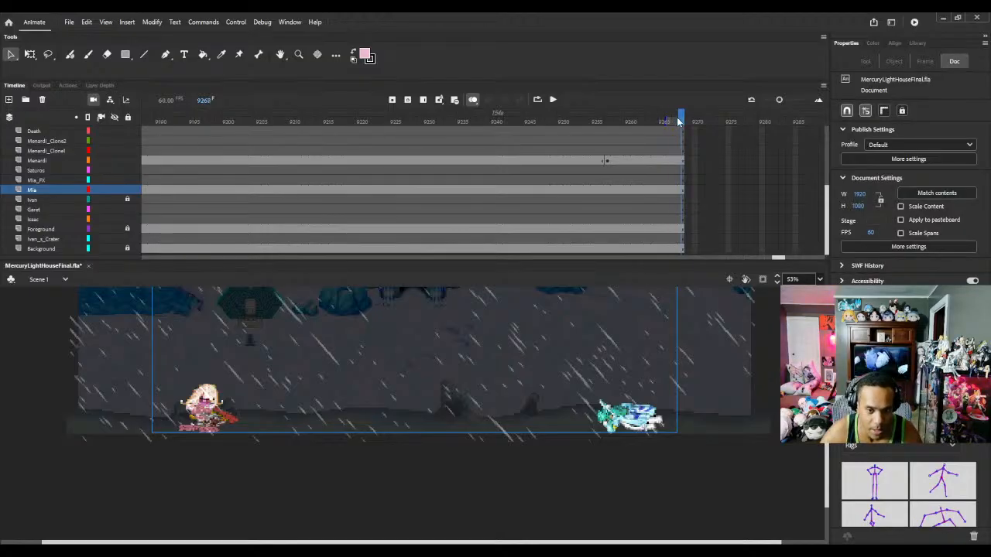
key(F5)
key(F5)
key(F5)
key(F5)
key(F5)
key(F5)
key(F5)
key(F5)
key(F5)
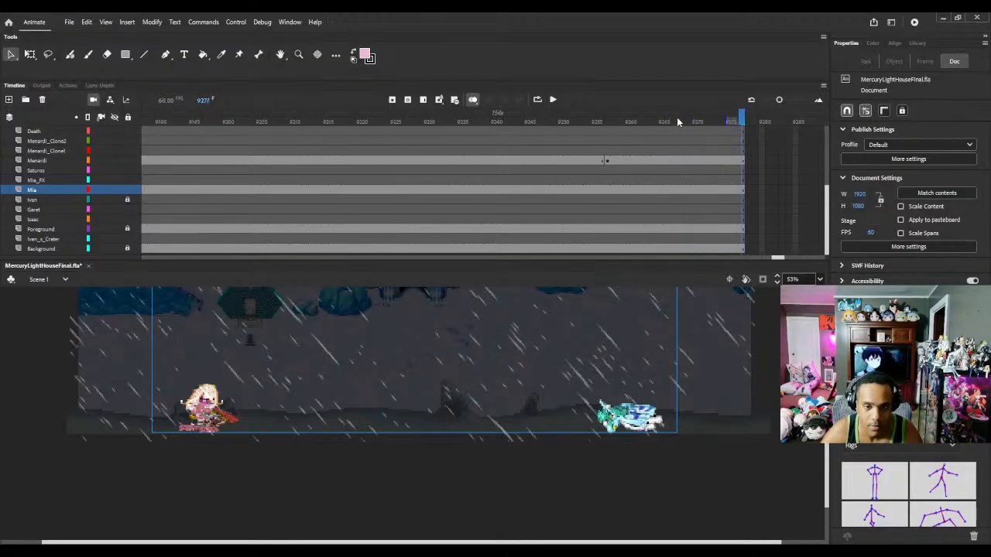
key(F5)
key(F5)
key(F5)
key(F5)
key(F5)
key(F5)
key(F5)
key(F5)
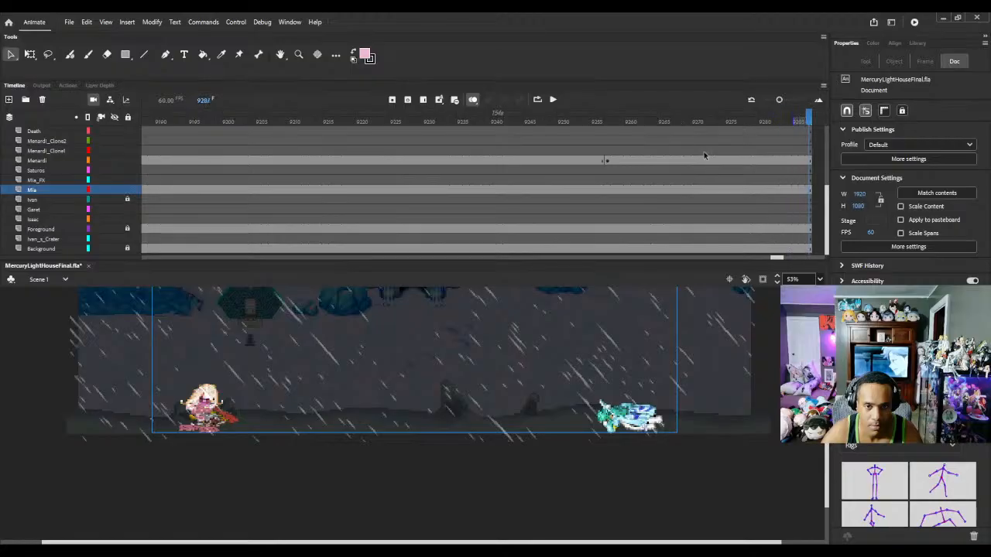
key(F5)
key(F5)
key(F5)
key(F5)
key(F5)
key(F5)
key(F5)
key(F5)
key(F5)
key(F5)
key(F5)
key(F5)
key(F5)
key(F5)
key(F5)
key(F5)
key(F5)
key(F5)
key(F5)
key(F5)
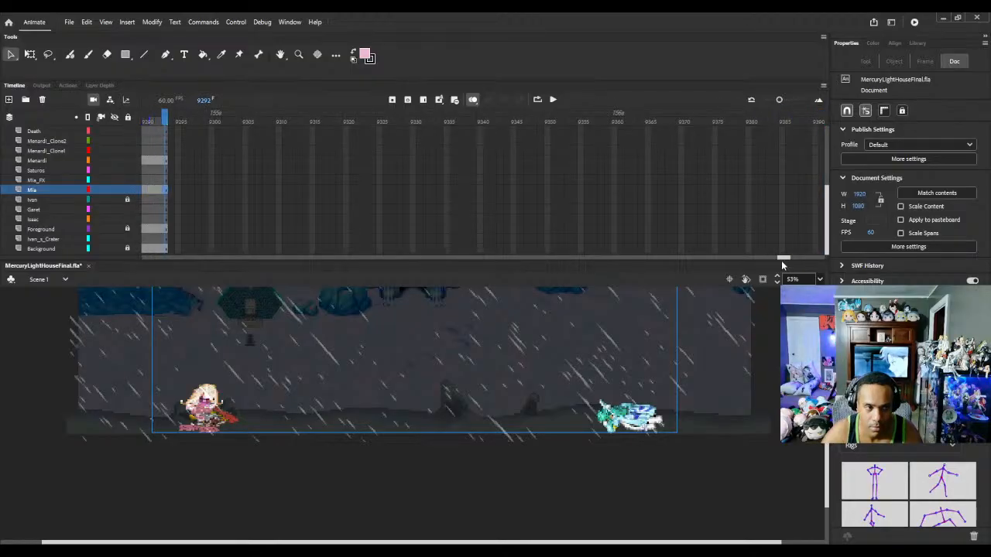
key(F5)
key(F5)
key(F5)
key(F5)
key(F5)
key(F5)
key(F5)
key(F5)
key(F5)
key(F5)
key(F5)
key(F5)
key(F5)
key(F5)
key(F5)
key(F5)
key(F5)
key(F5)
key(F5)
key(F5)
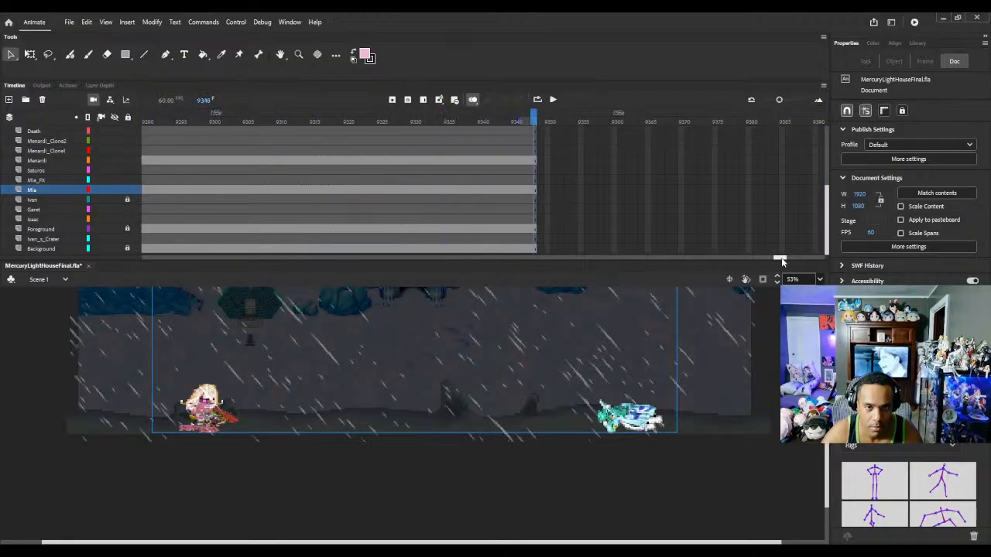
key(F5)
key(F5)
key(F5)
key(F5)
key(F5)
key(F5)
key(F5)
key(F5)
key(F5)
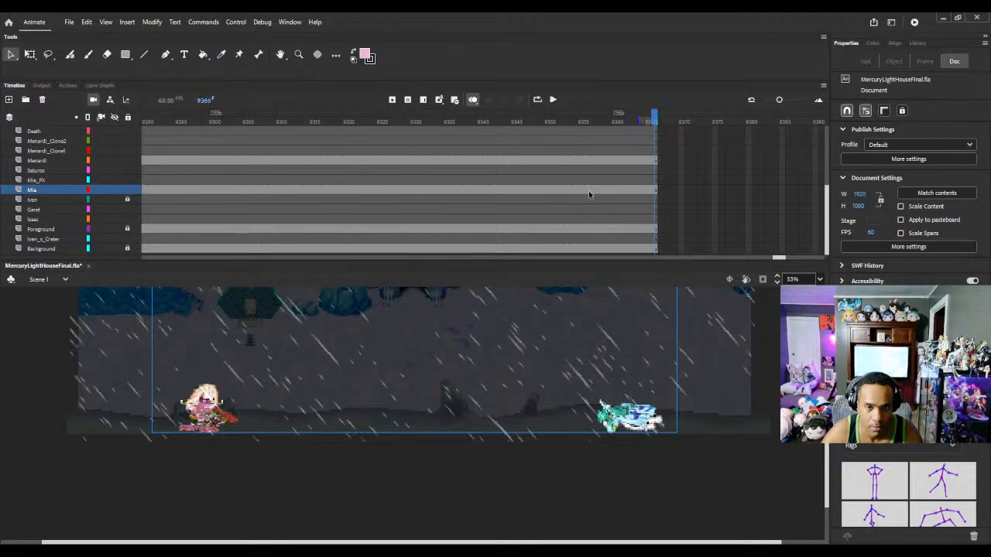
key(F5)
key(F5)
key(F5)
key(F5)
key(F5)
key(F5)
key(F5)
key(F5)
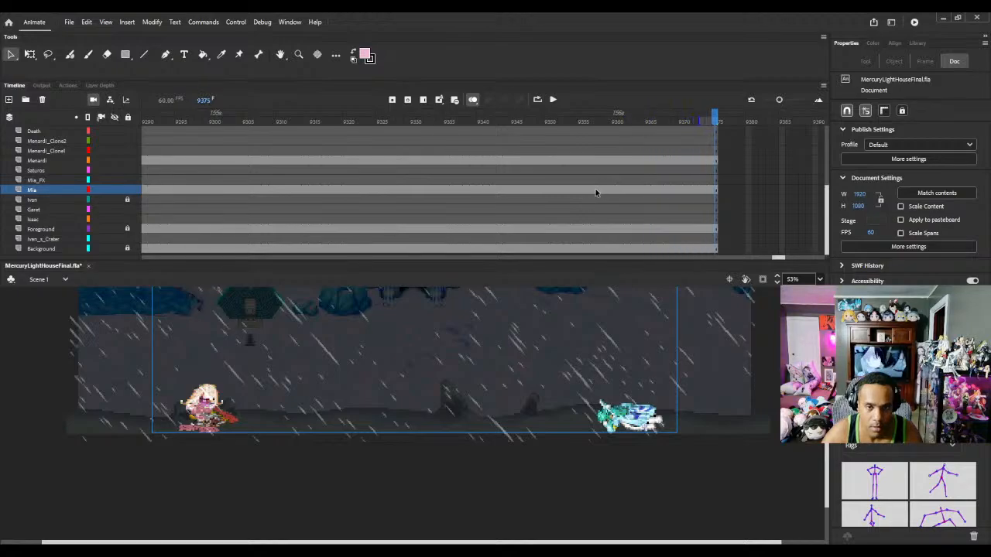
Step: Paste Mia's kneeling pose keyframe into the Mia layer at frame 9364 and move the sprite right onto her fallen position
click(640, 190)
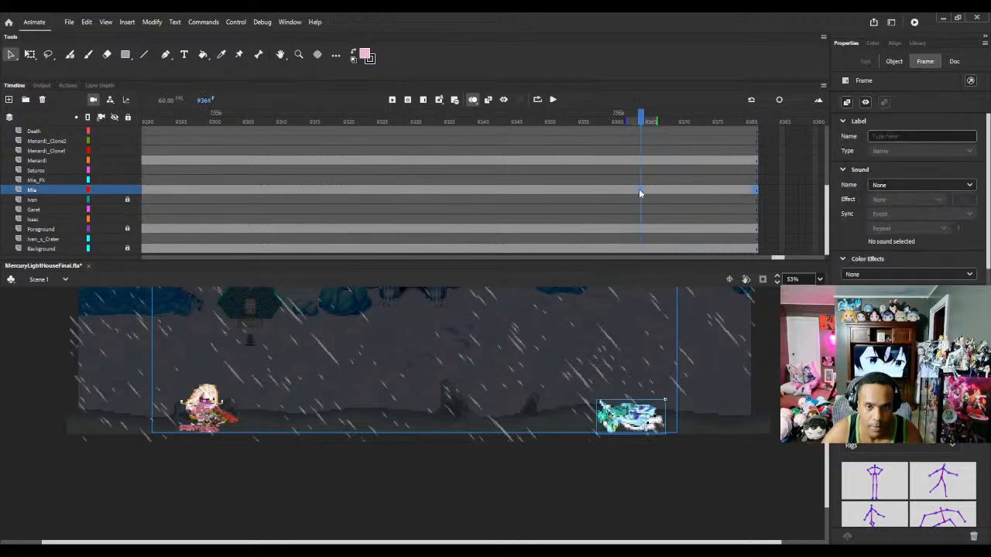
key(ctrl+alt+v)
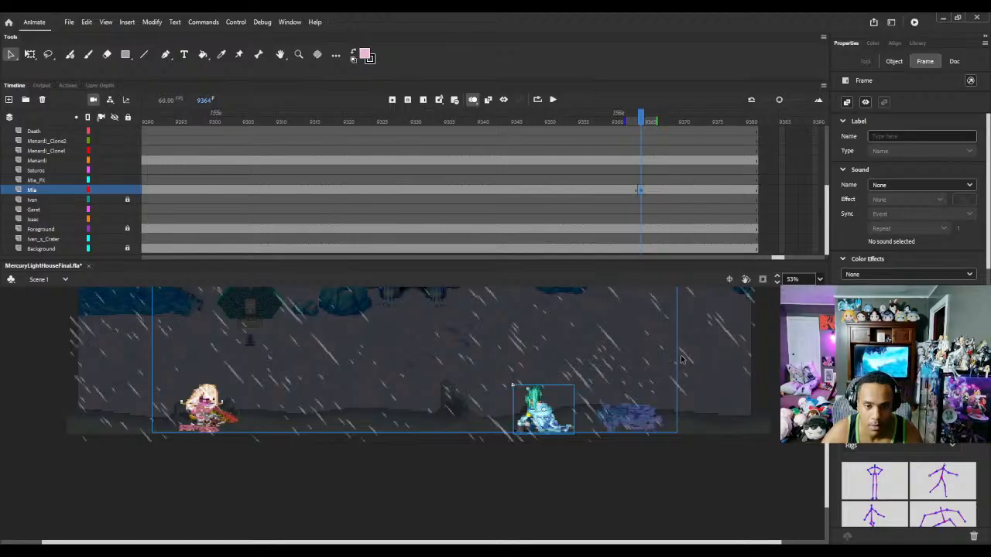
key(shift+Right)
key(shift+Right)
key(shift+Right)
key(shift+Right)
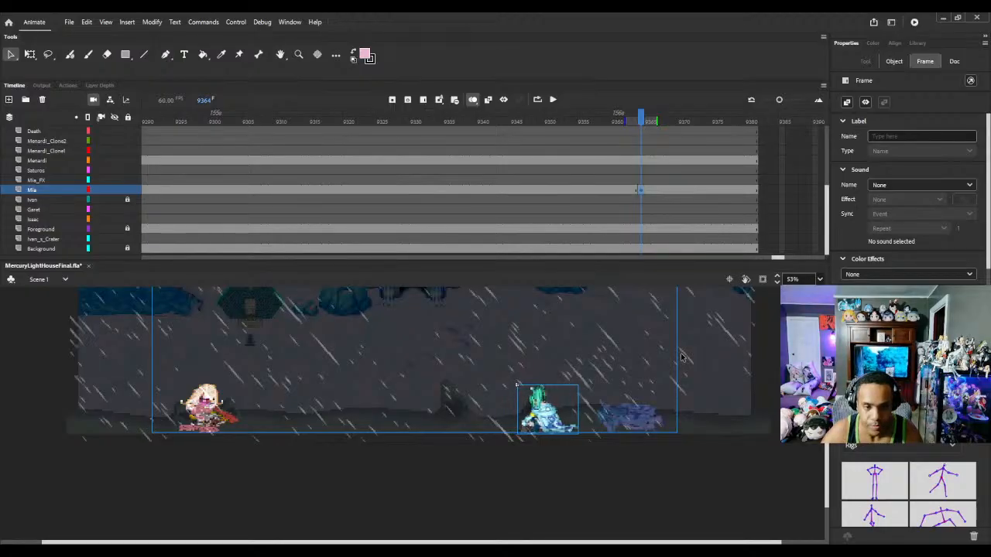
key(shift+Right)
key(shift+Right)
key(shift+Right)
key(shift+Right)
key(shift+Right)
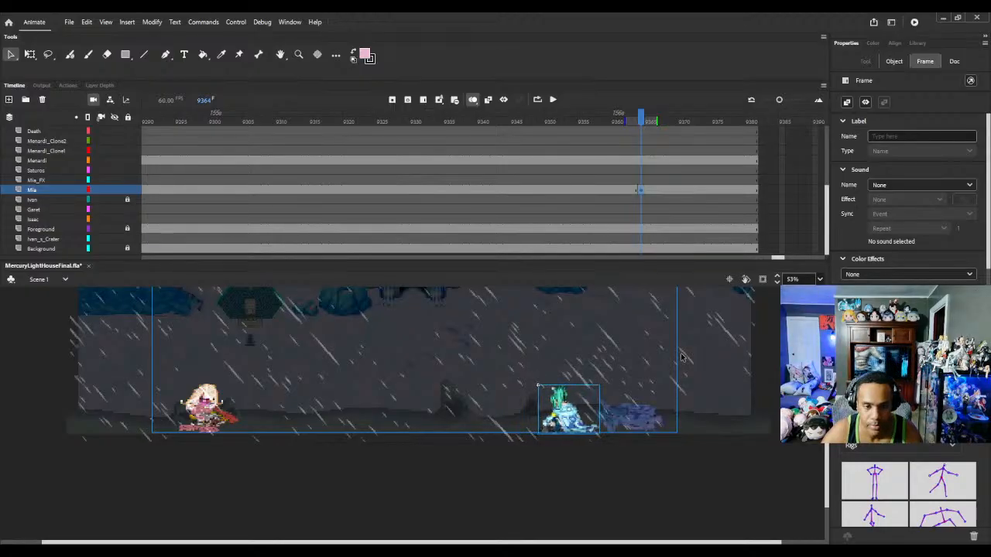
key(shift+Right)
key(shift+Right)
key(shift+Right)
key(shift+Right)
key(shift+Right)
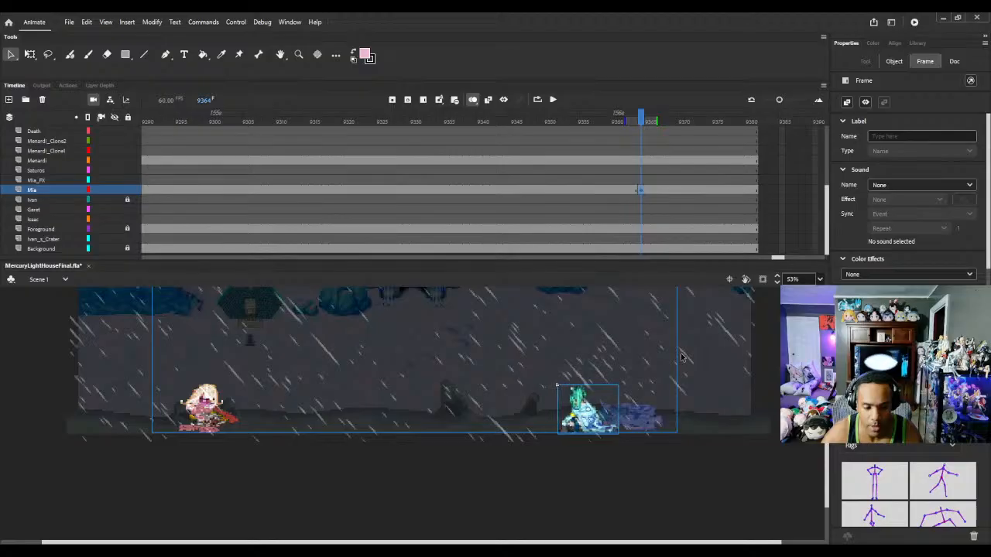
key(shift+Right)
key(shift+Right)
key(shift+Right)
key(shift+Right)
key(shift+Right)
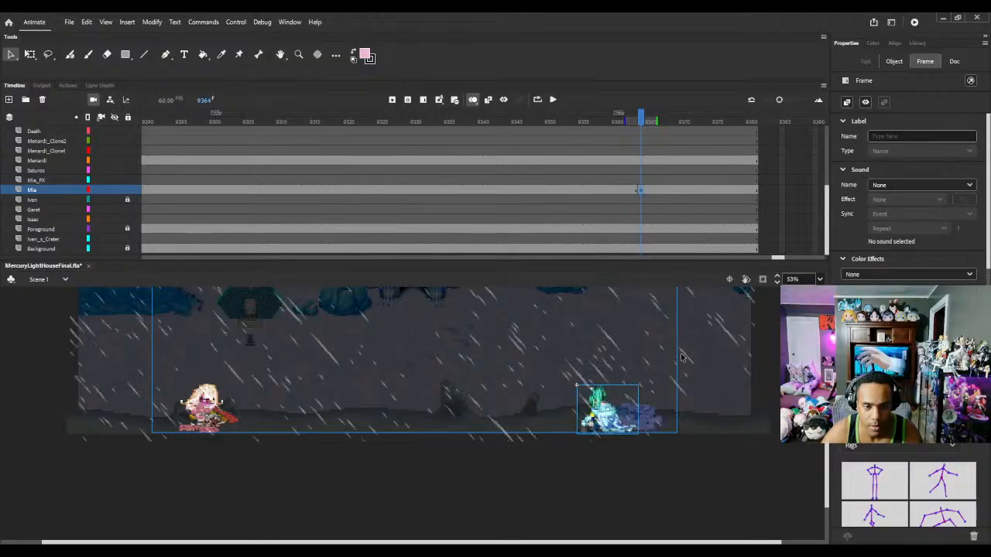
key(shift+Right)
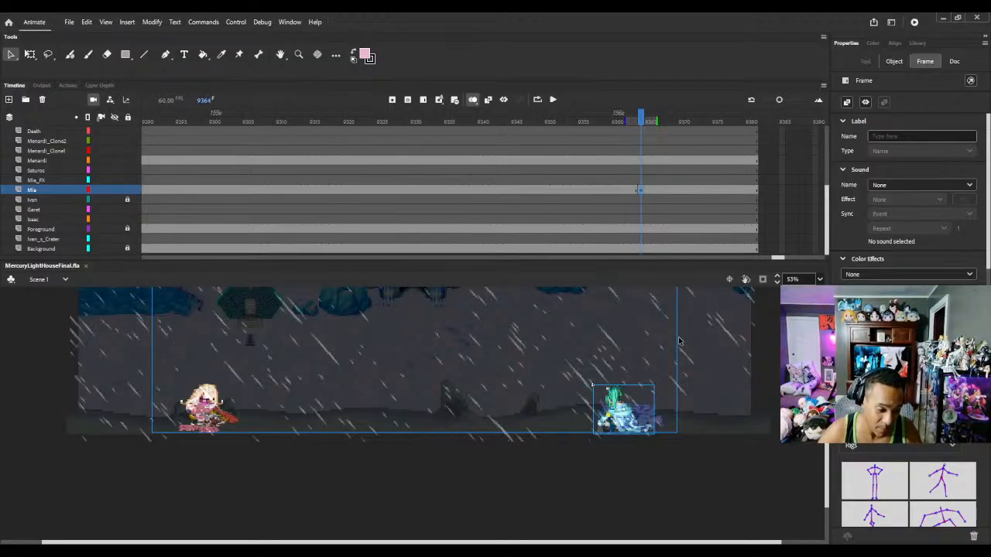
Step: Insert frames across all layers from frame 9381 onward to extend the timeline to frame 9428
click(757, 117)
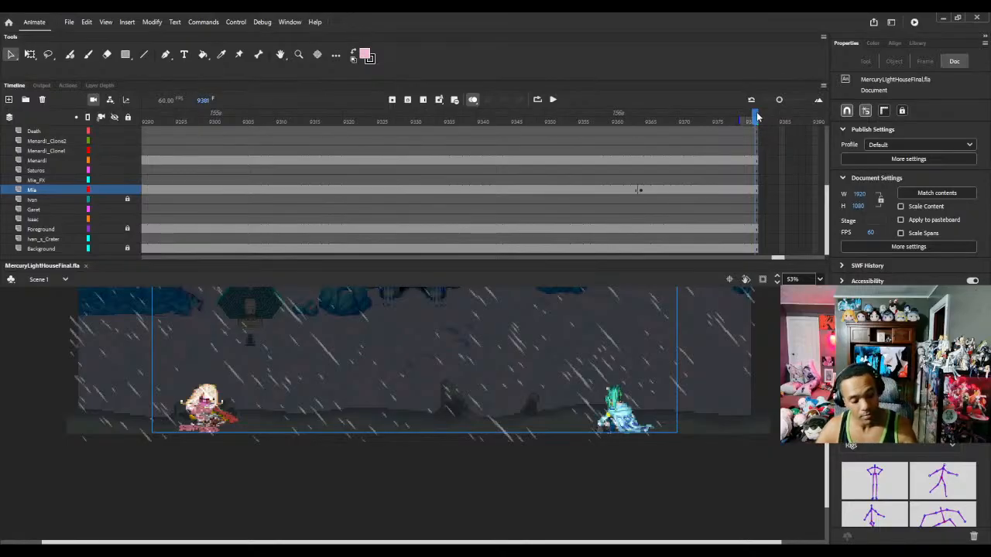
key(F5)
key(F5)
key(F5)
key(F5)
key(F5)
key(F5)
key(F5)
key(F5)
key(F5)
key(F5)
key(F5)
key(F5)
key(F5)
key(F5)
key(F5)
key(F5)
key(F5)
key(F5)
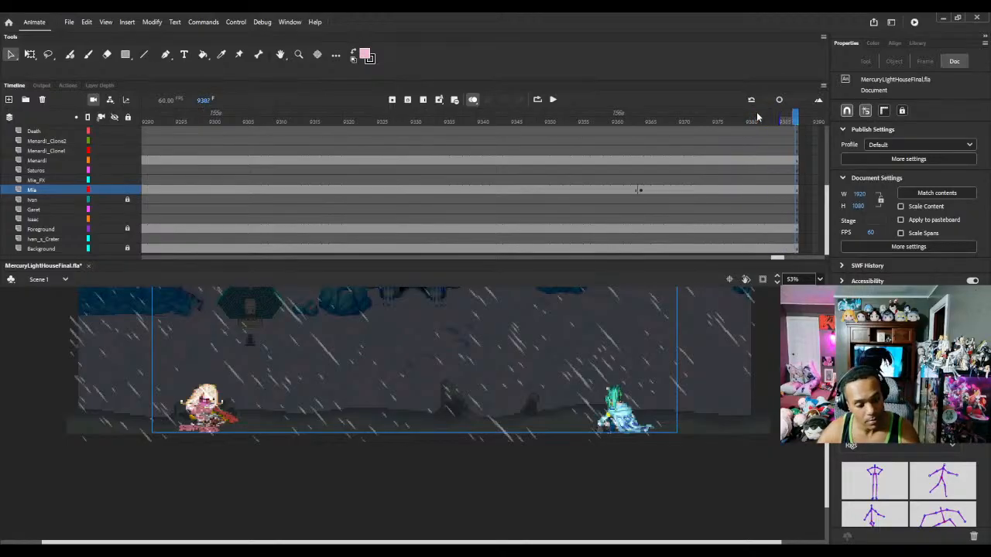
key(F5)
key(F5)
key(F5)
key(F5)
key(F5)
key(F5)
key(F5)
key(F5)
key(F5)
key(F5)
key(F5)
key(F5)
key(F5)
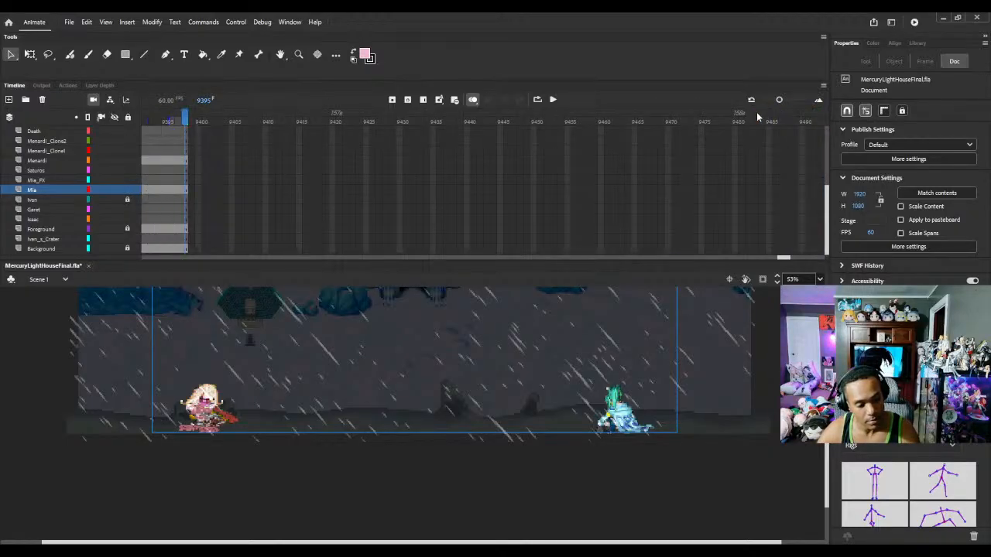
key(F5)
key(F5)
key(F5)
key(F5)
key(F5)
key(F5)
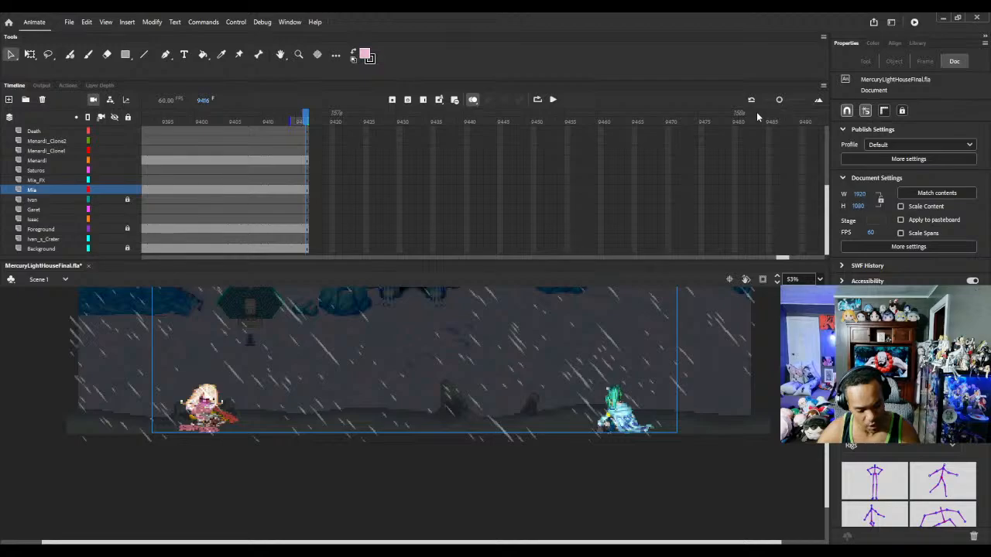
key(F5)
key(F5)
key(F5)
key(F5)
key(F5)
key(F5)
key(F5)
key(F5)
key(F5)
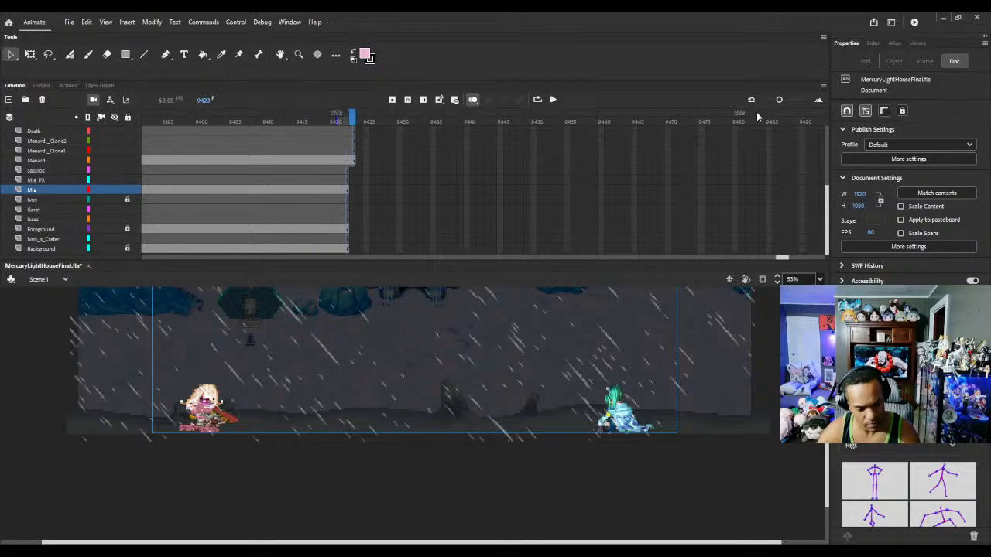
key(F5)
key(F5)
key(F5)
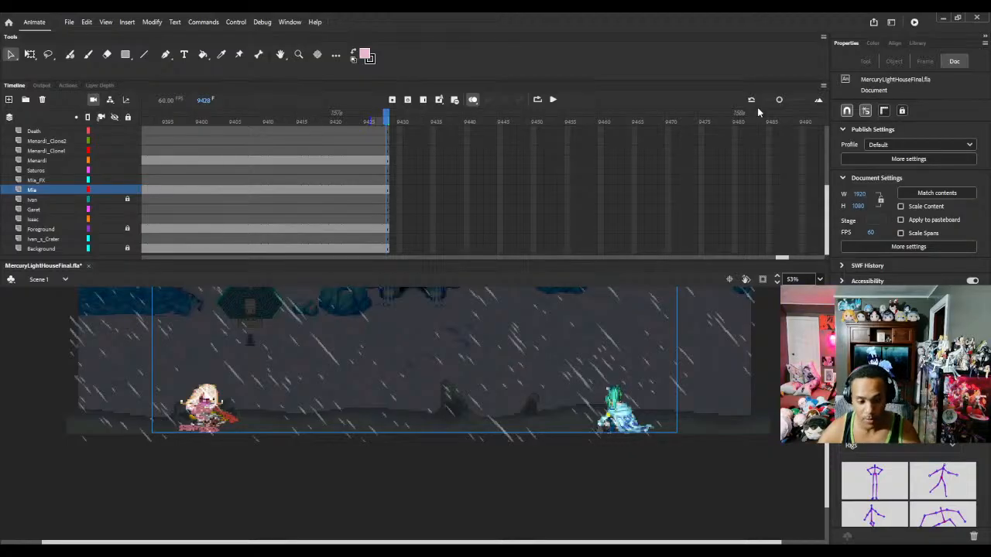
Step: Extend all layers further by inserting frames until the timeline reaches frame 9464
click(380, 122)
click(398, 117)
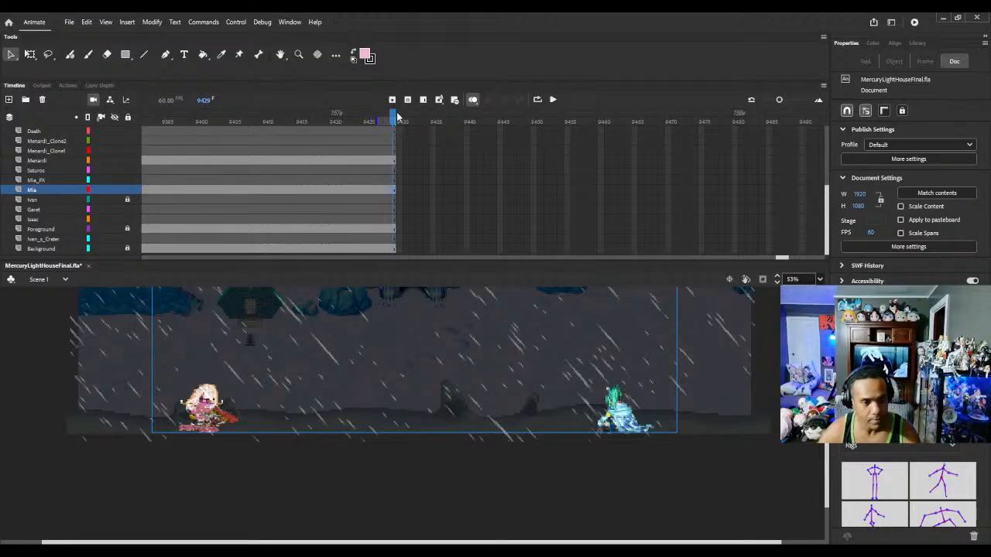
key(F5)
key(F5)
key(F5)
key(F5)
key(F5)
key(F5)
key(F5)
key(F5)
key(F5)
key(F5)
key(F5)
key(F5)
key(F5)
key(F5)
key(F5)
key(F5)
key(F5)
key(F5)
key(F5)
key(F5)
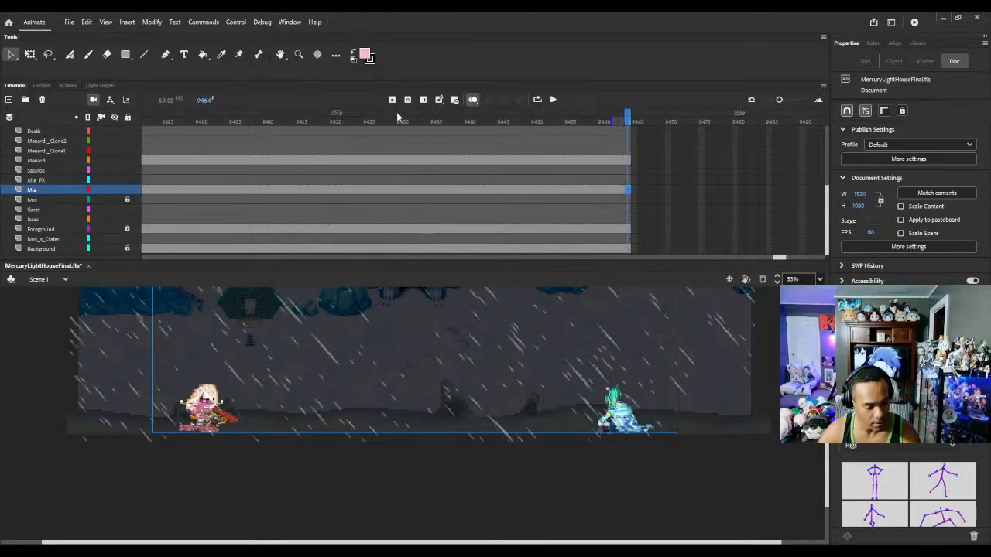
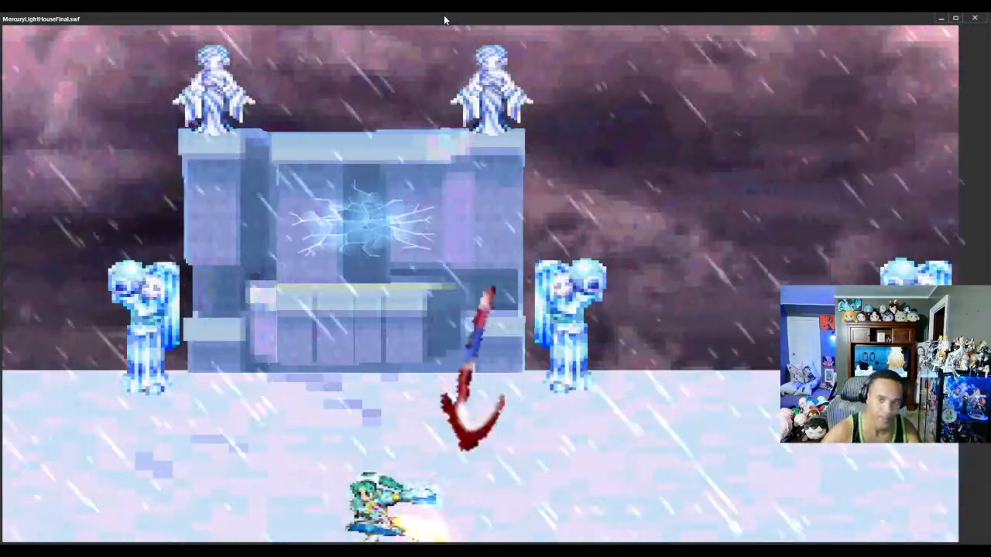
Step: Close the test movie playback and insert more frames across all layers starting from frame 9456
click(973, 18)
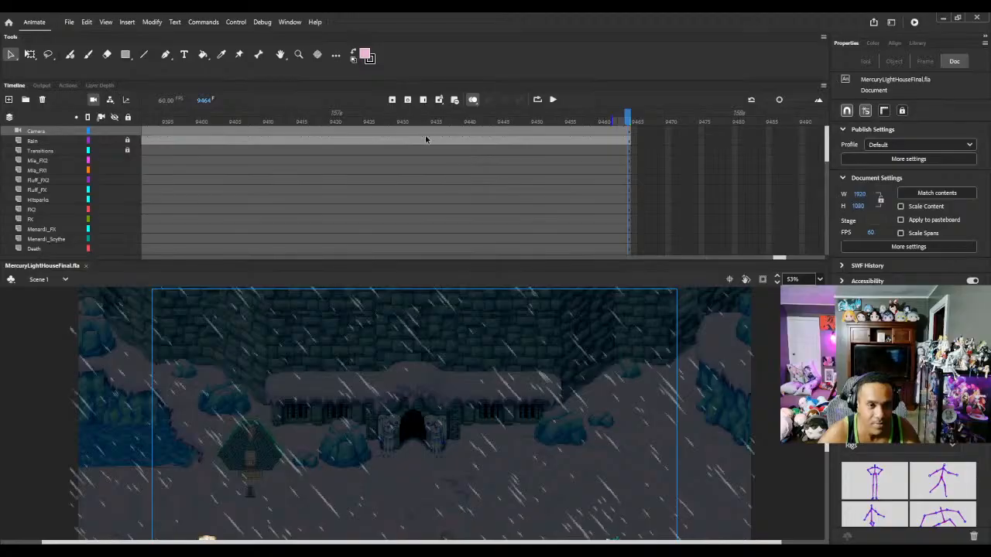
click(425, 139)
scroll(462, 198, down, 5)
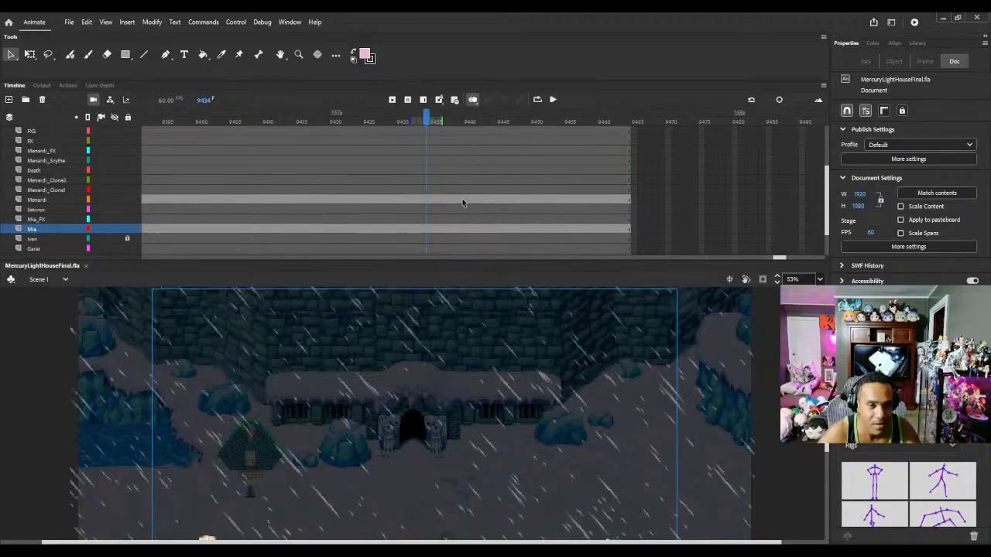
click(573, 120)
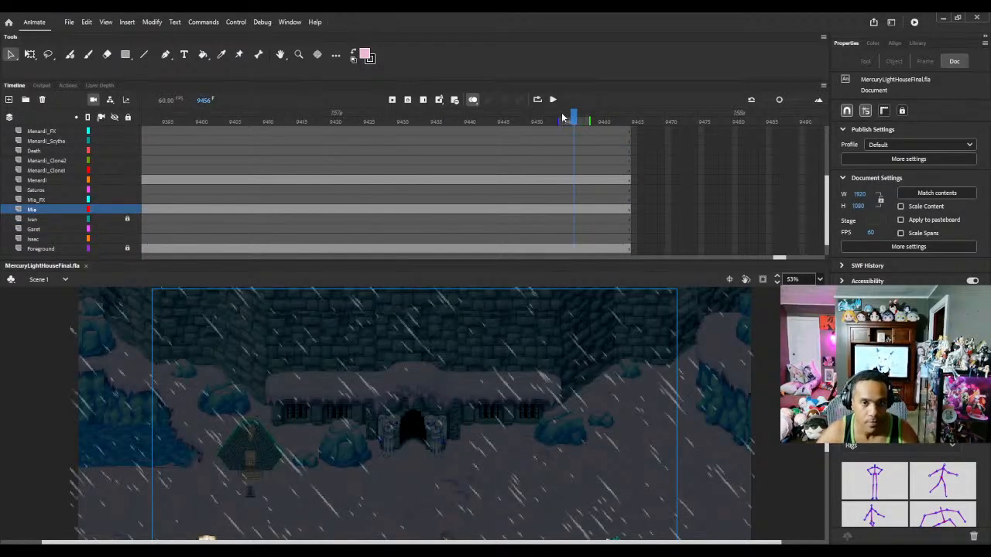
key(F5)
key(F5)
key(F5)
key(F5)
key(F5)
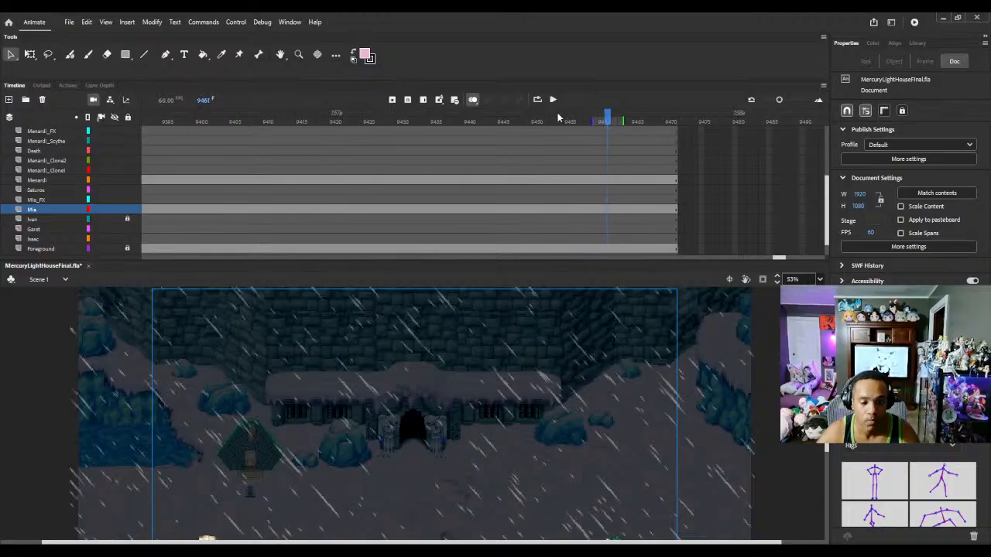
key(F5)
key(F5)
key(F5)
key(F5)
key(F5)
key(F5)
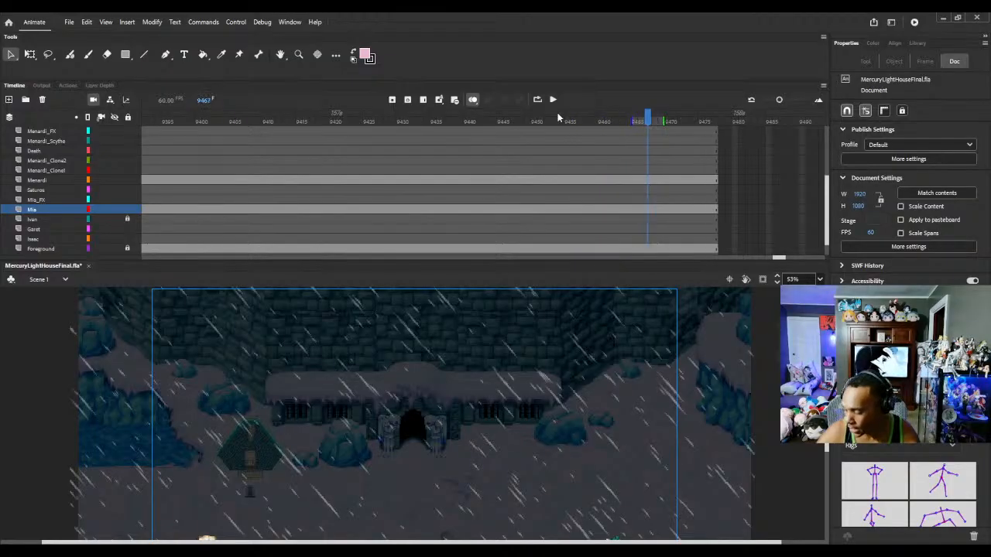
key(F5)
key(F5)
key(F5)
key(F5)
key(F5)
key(F5)
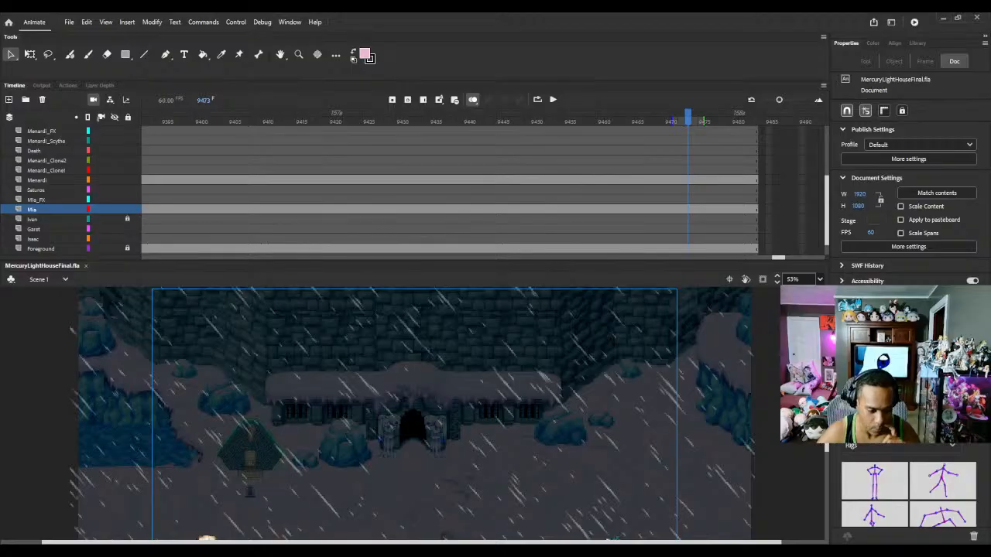
Step: Switch to Aseprite and open GSDD-Karis-Status.png and Mysterious_hooded_figure.png
key(alt+Tab)
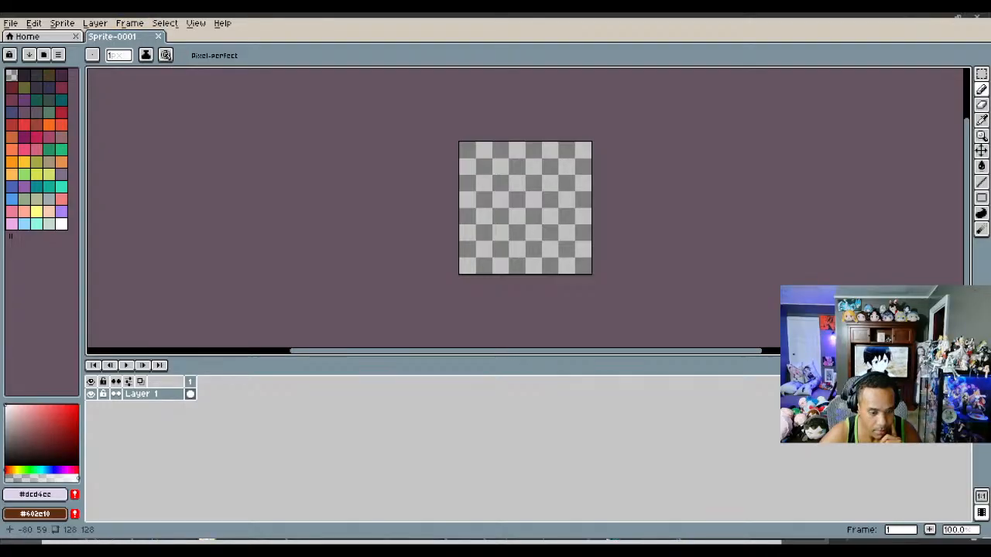
double_click(451, 183)
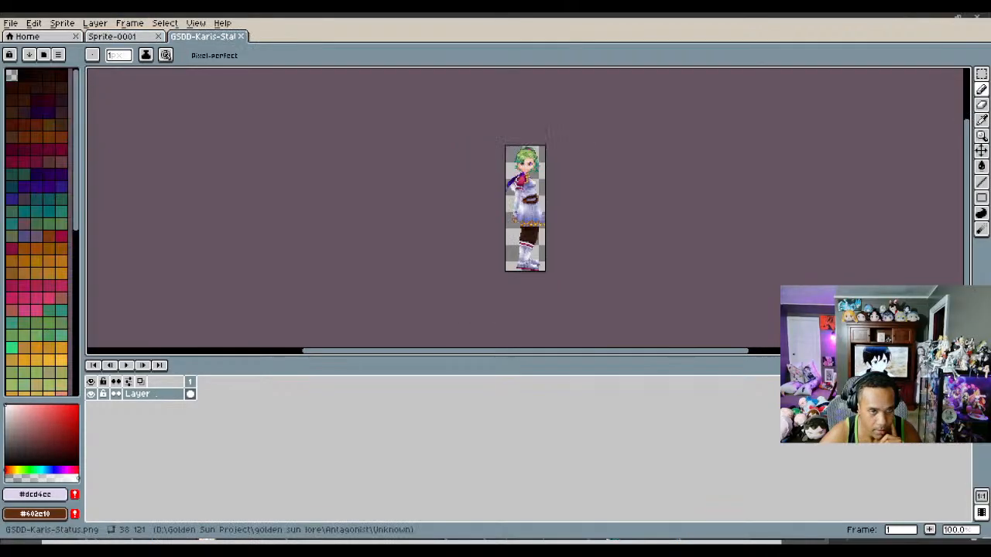
scroll(505, 149, up, 2)
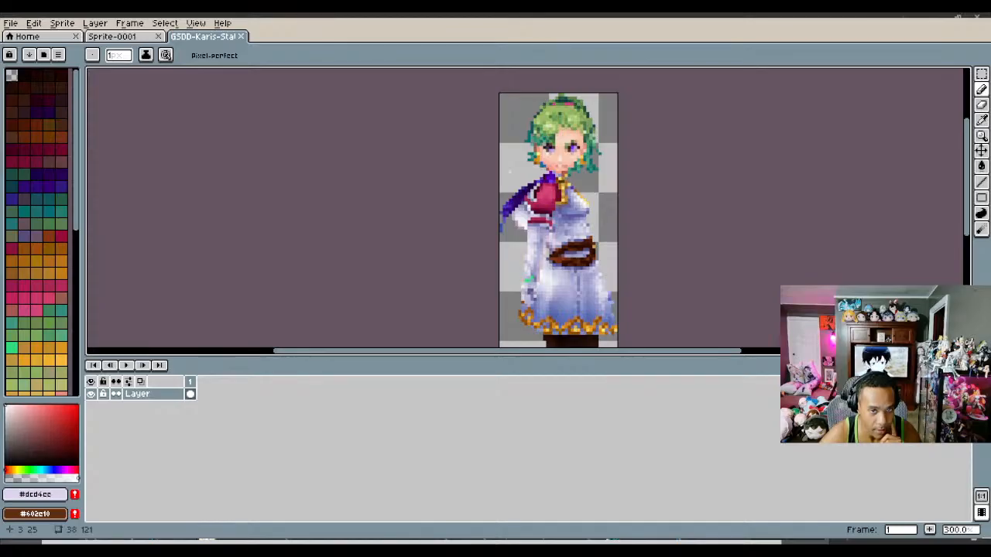
scroll(509, 172, up, 1)
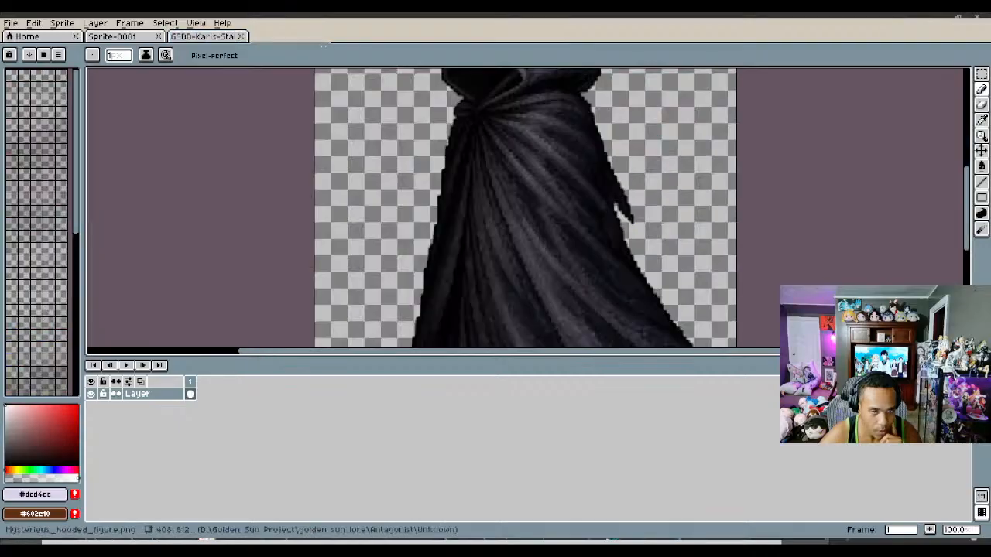
scroll(476, 229, down, 2)
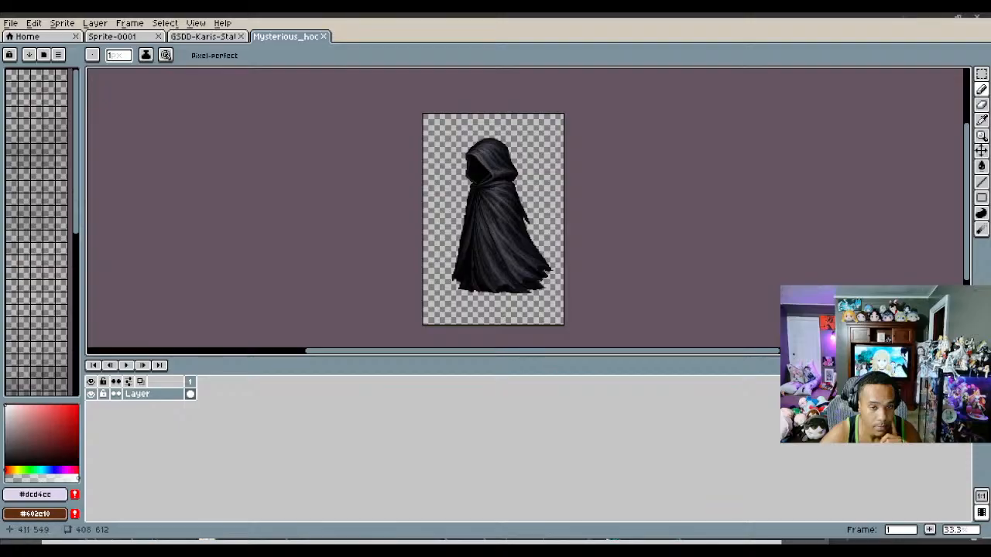
Step: Select the hooded figure in Mysterious_hooded_figure.png with a rectangular marquee of about 408 by 544 pixels and copy it
mouse_move(609, 314)
mouse_down()
mouse_move(609, 303)
mouse_move(377, 214)
mouse_up()
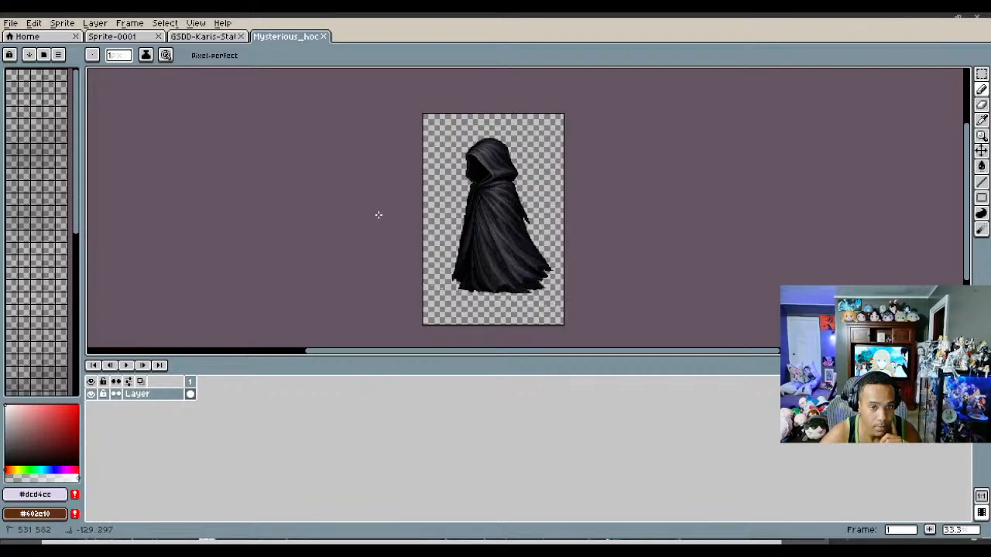
click(980, 74)
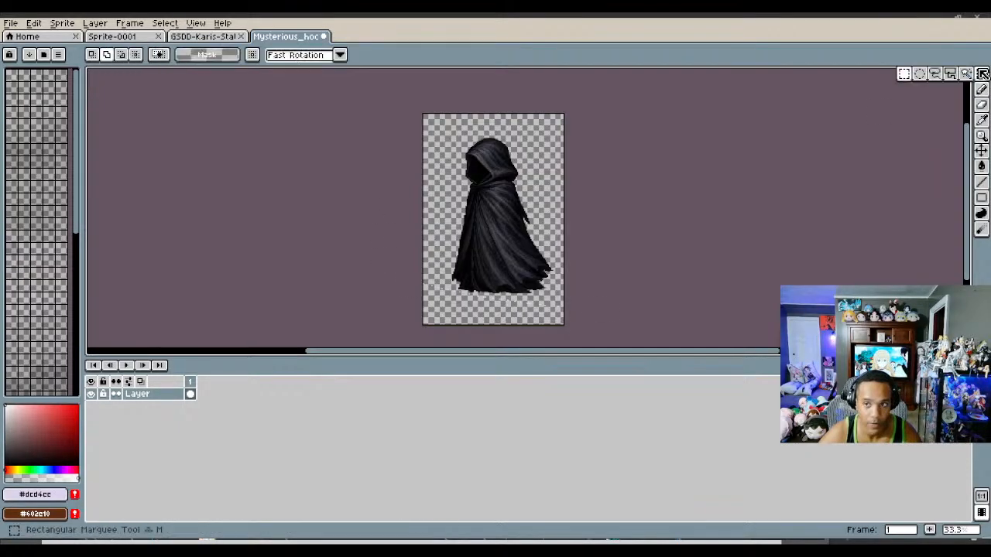
key(ctrl+a)
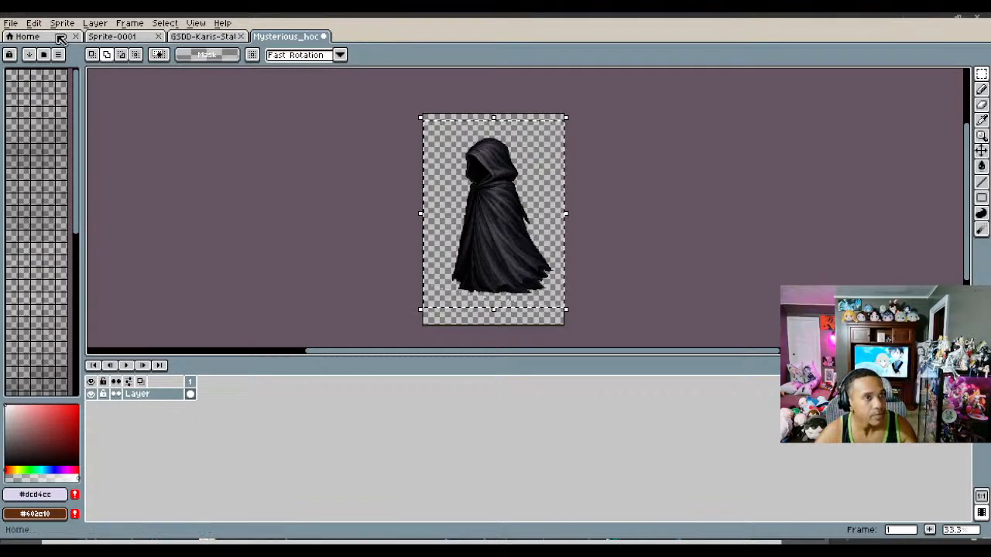
Step: Paste the copied hooded figure into the blank 128 by 128 canvas of Sprite-0001
click(97, 38)
scroll(596, 224, up, 1)
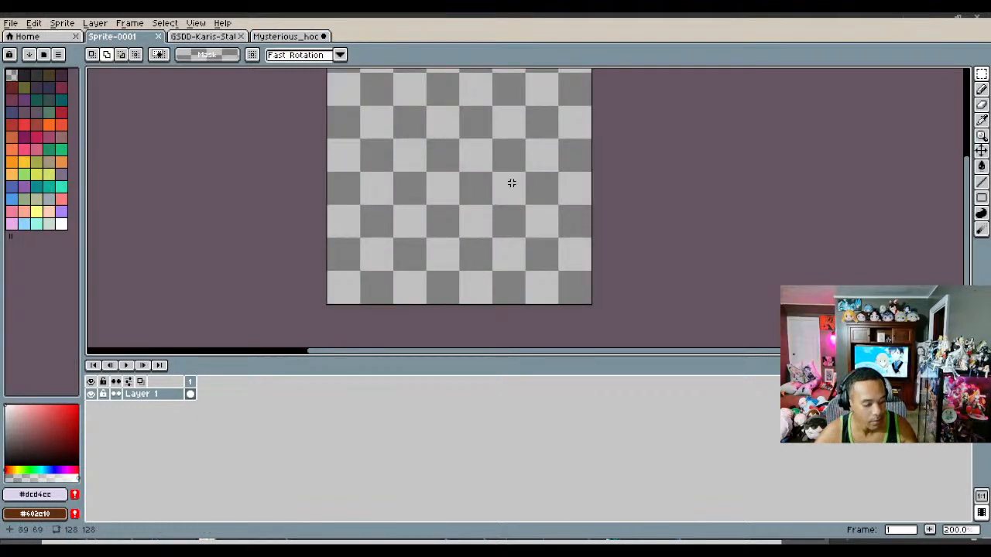
key(ctrl+v)
scroll(559, 247, down, 2)
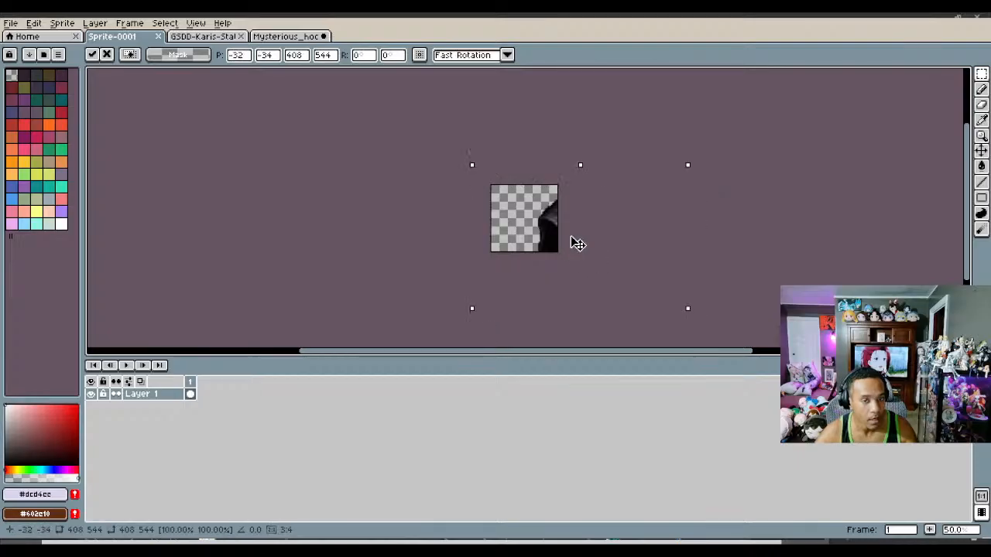
Step: Scale the pasted hooded figure down to about 93 by 117 pixels, position it within the canvas, and drop the selection
drag(577, 244, 566, 232)
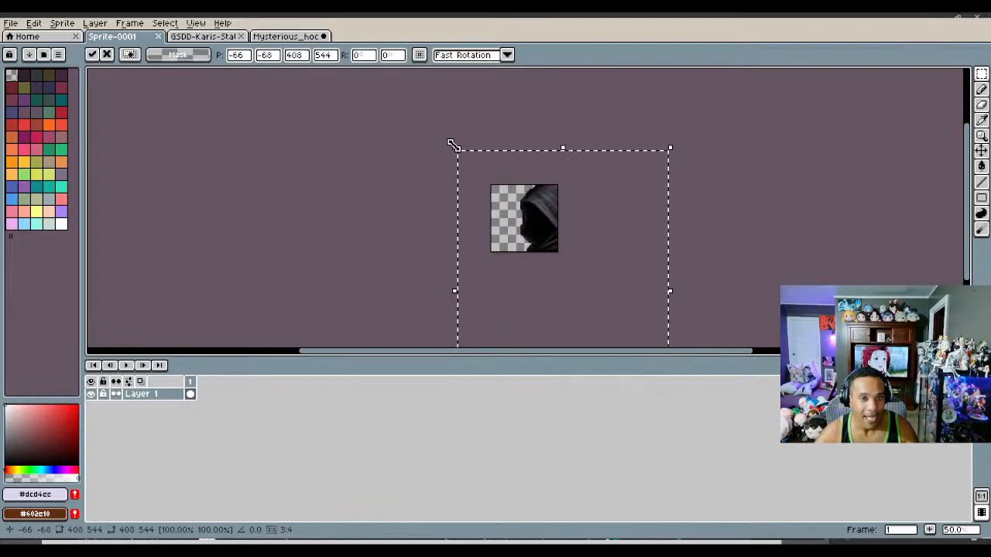
drag(453, 145, 515, 195)
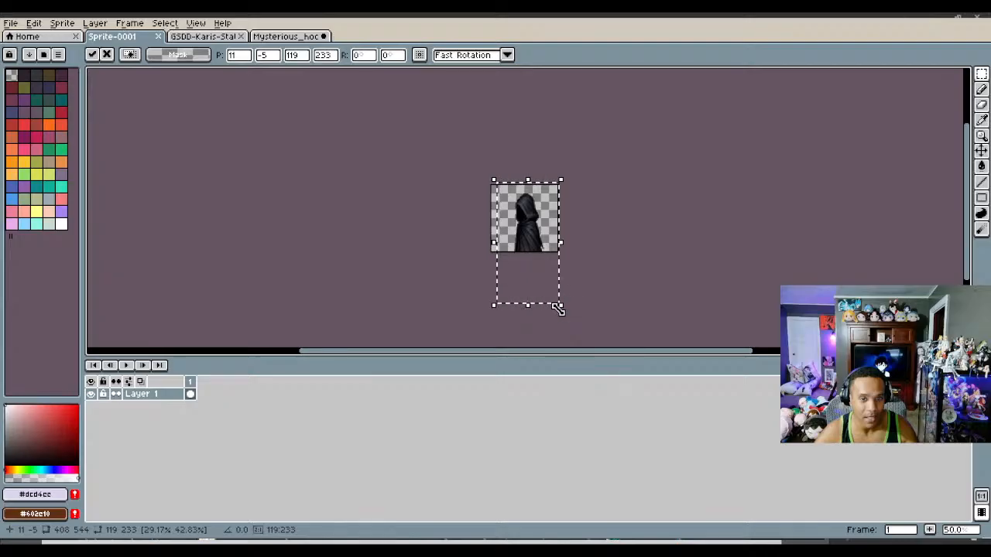
drag(557, 308, 547, 249)
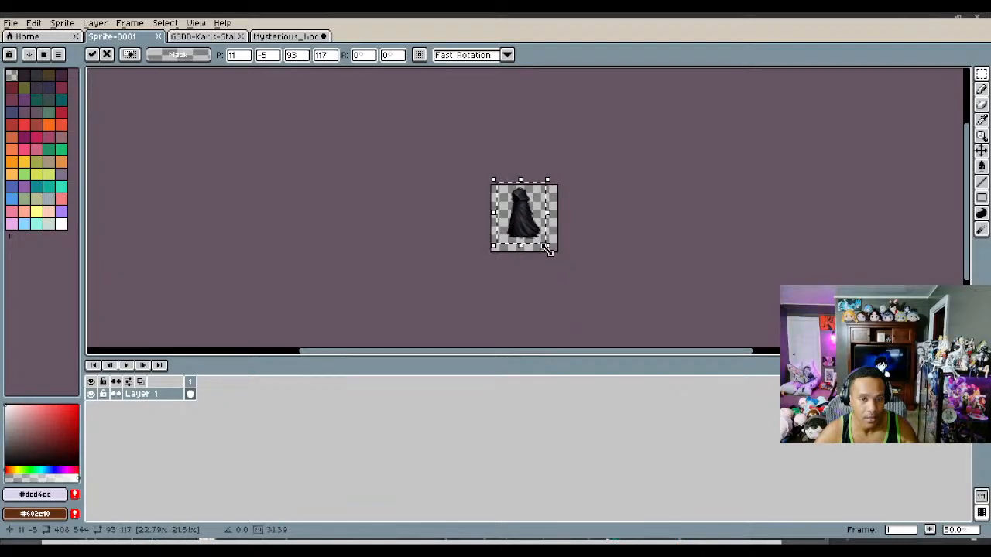
scroll(547, 249, up, 5)
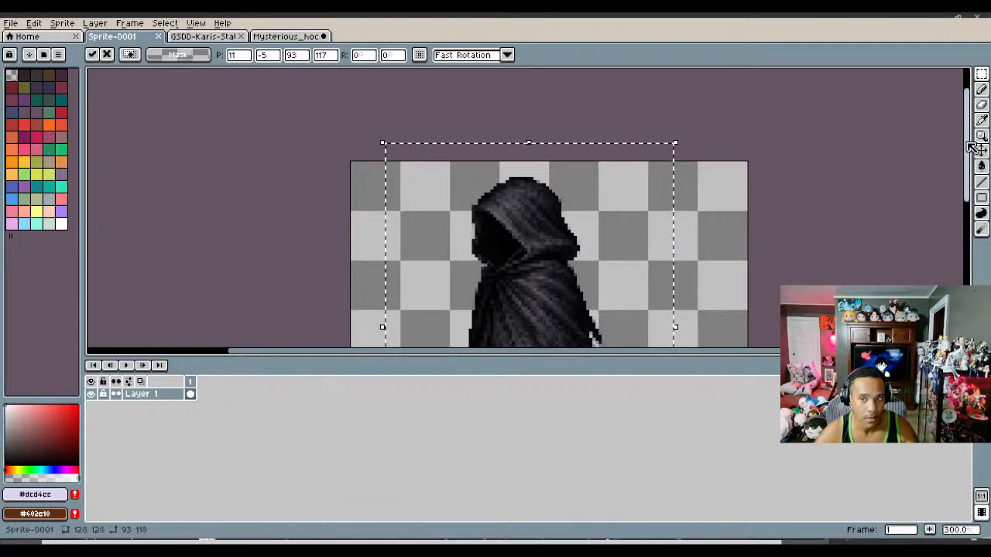
drag(967, 144, 953, 213)
drag(553, 147, 575, 186)
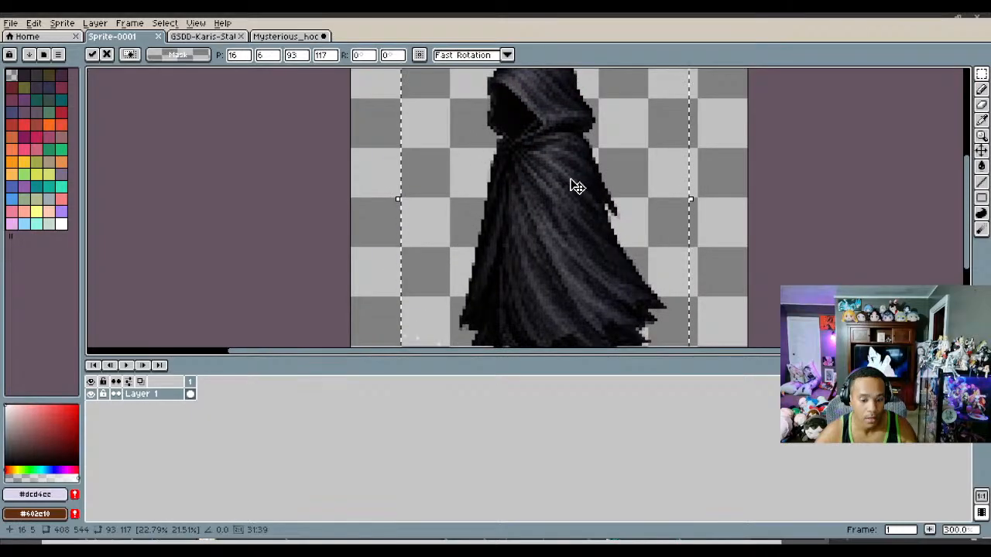
scroll(577, 186, down, 1)
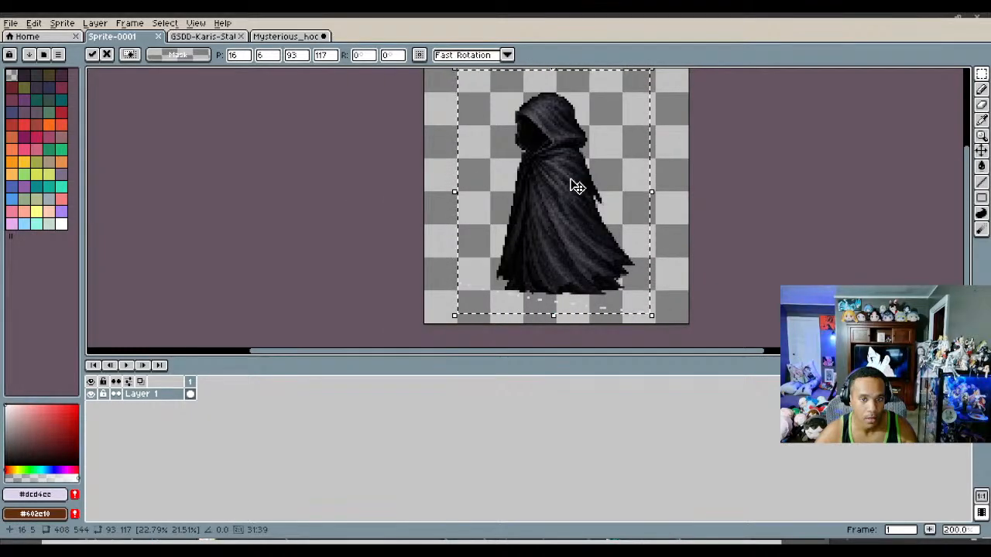
key(ctrl+d)
Step: Erase the stray white specks beneath the robe's hem with a 4-pixel Eraser
scroll(531, 261, up, 1)
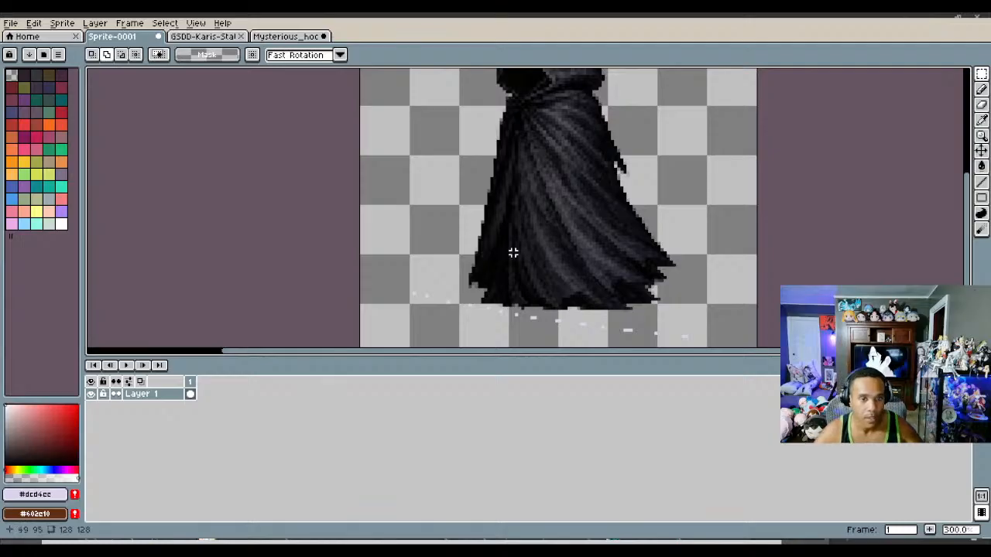
click(982, 89)
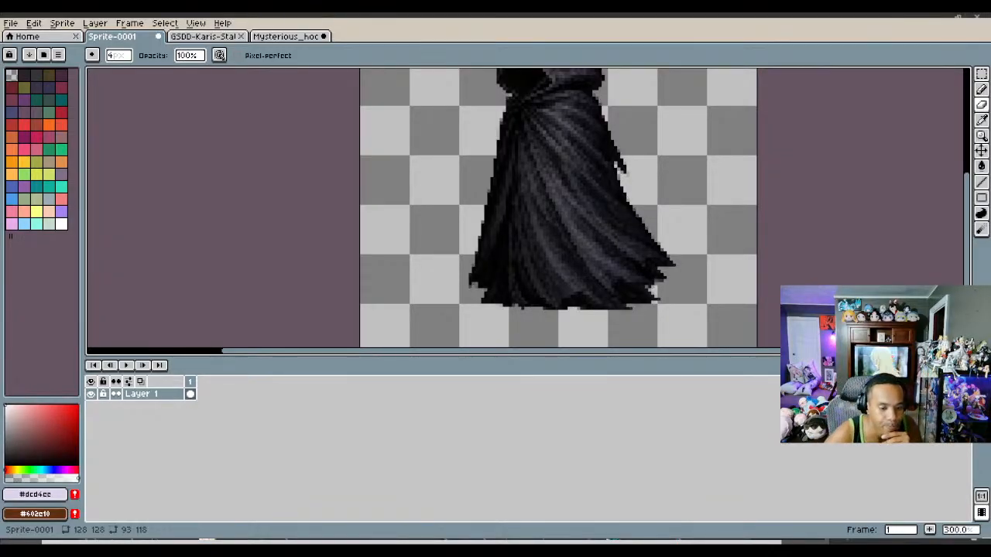
scroll(736, 223, down, 1)
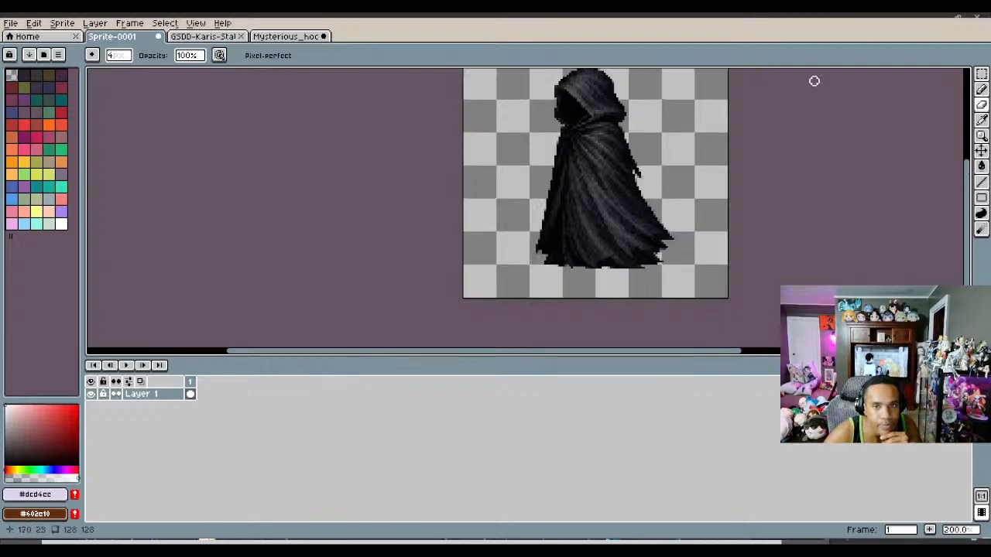
Step: Select the hooded figure's left half with a rectangular marquee of about 45 by 113 pixels and copy it
click(980, 73)
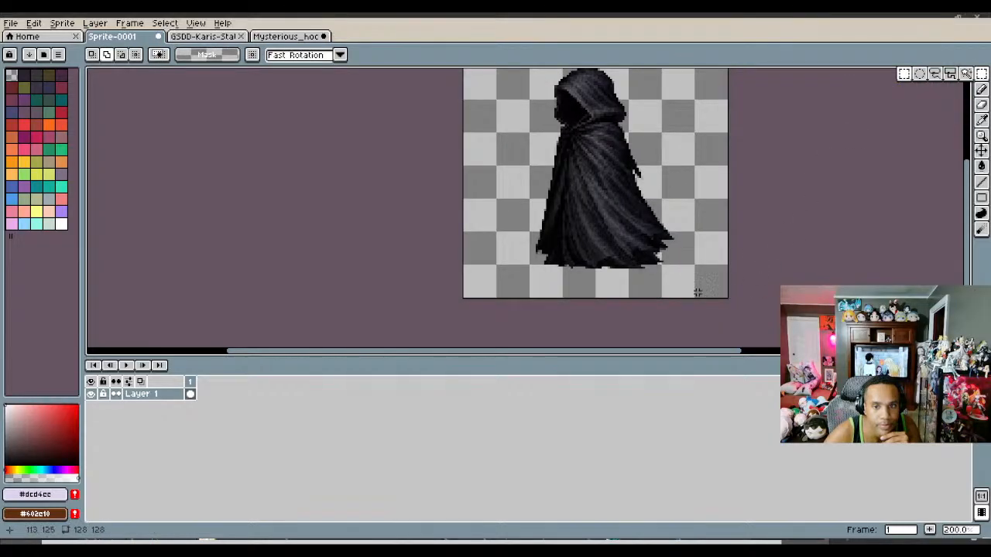
mouse_move(718, 290)
mouse_down()
mouse_move(608, 220)
mouse_move(576, 71)
mouse_up()
click(534, 79)
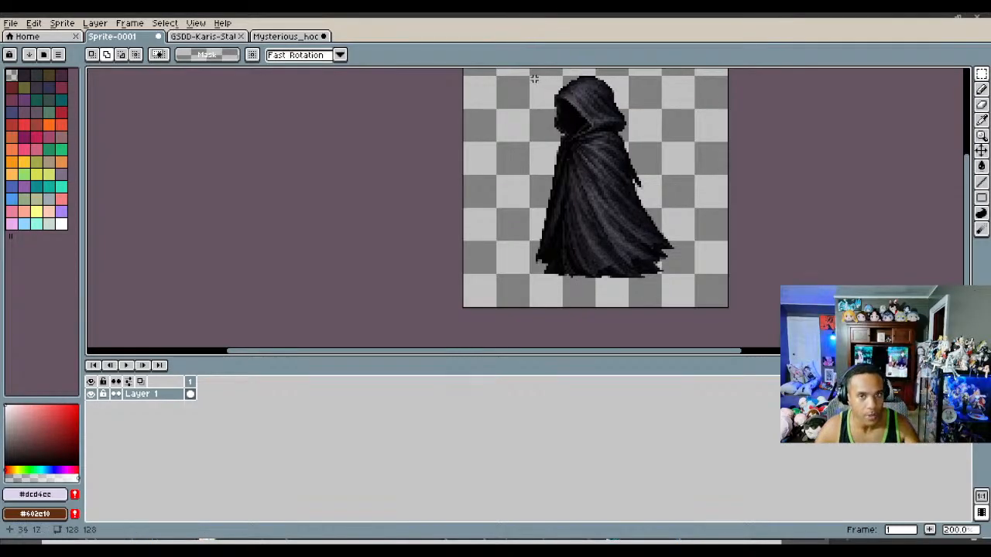
scroll(958, 215, up, 3)
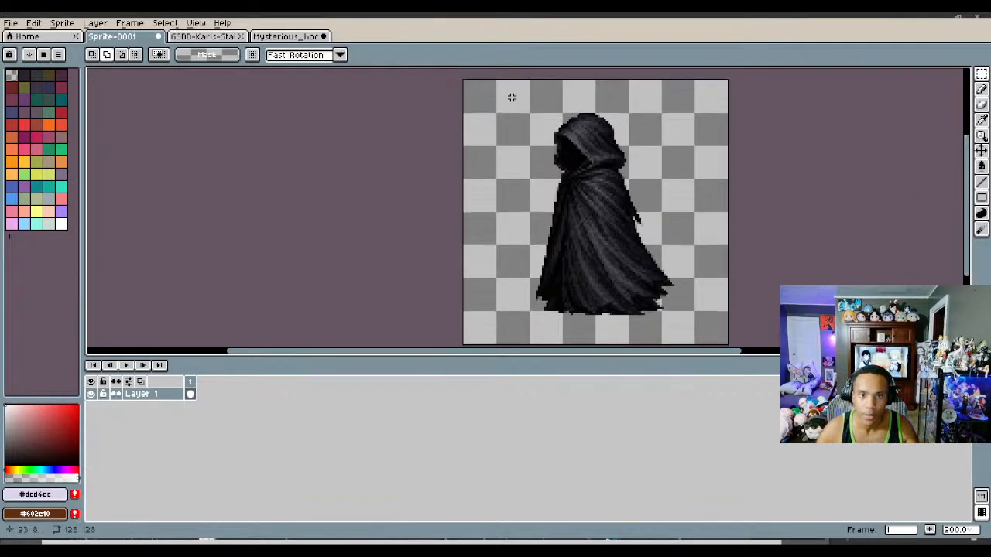
drag(489, 89, 580, 323)
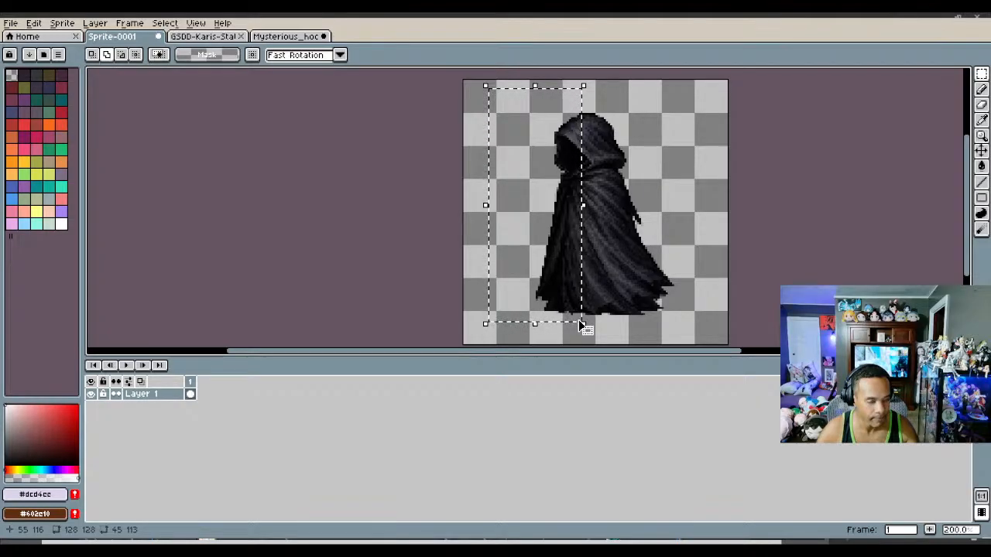
Step: Add a new layer above Layer 1 and hide Layer 1
right_click(150, 394)
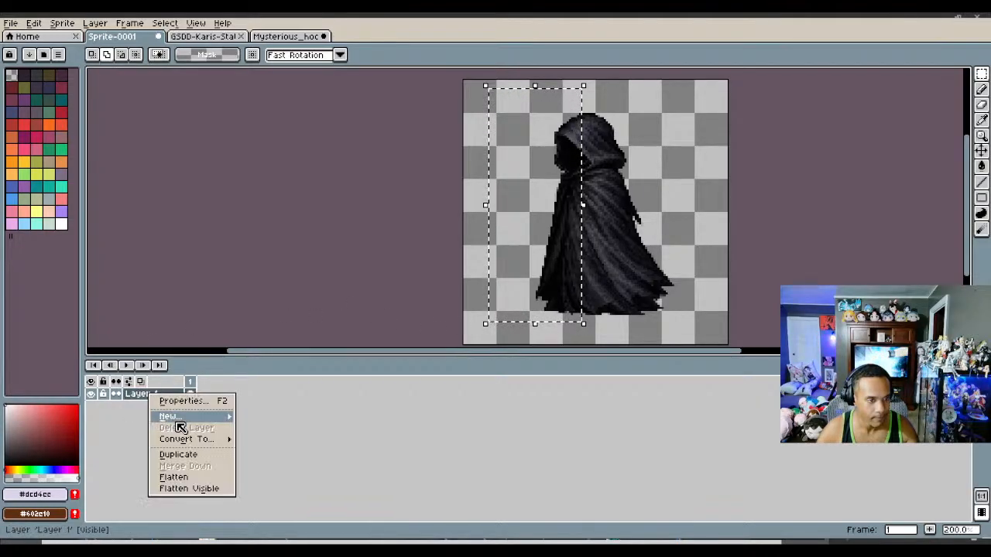
mouse_move(184, 418)
click(246, 416)
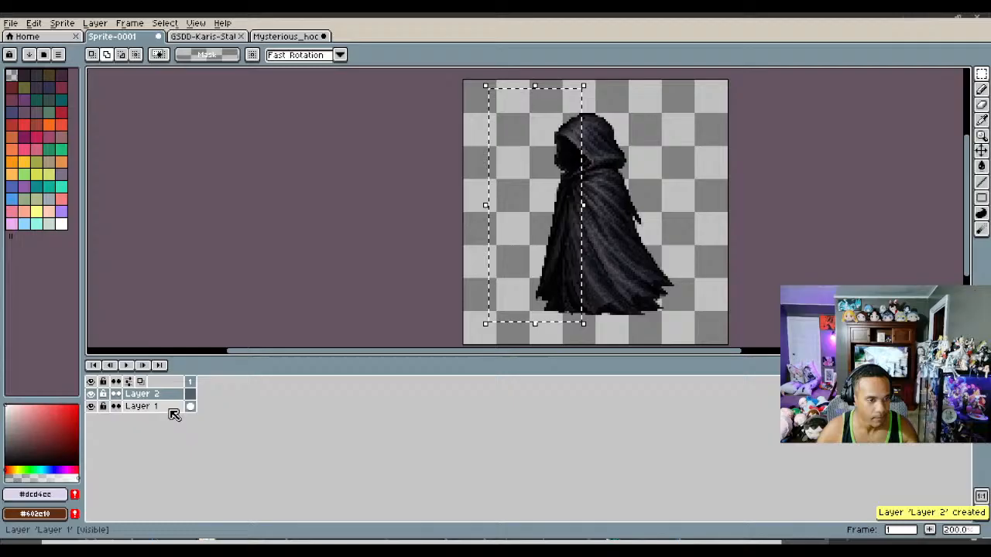
click(92, 406)
Step: Try pasting the left half into Layer 2 with a horizontally flipped copy joined beside it, and undo the paste
key(ctrl+v)
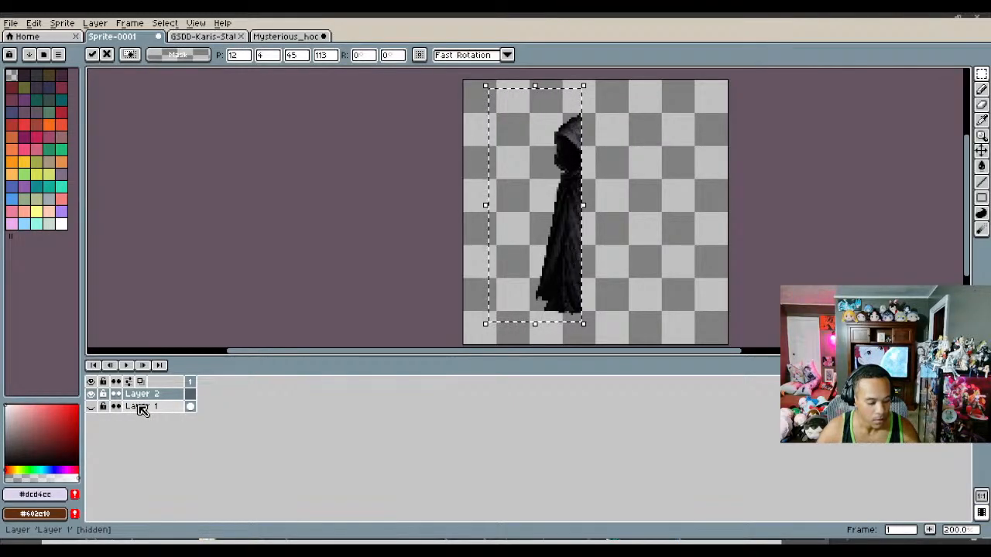
key(Return)
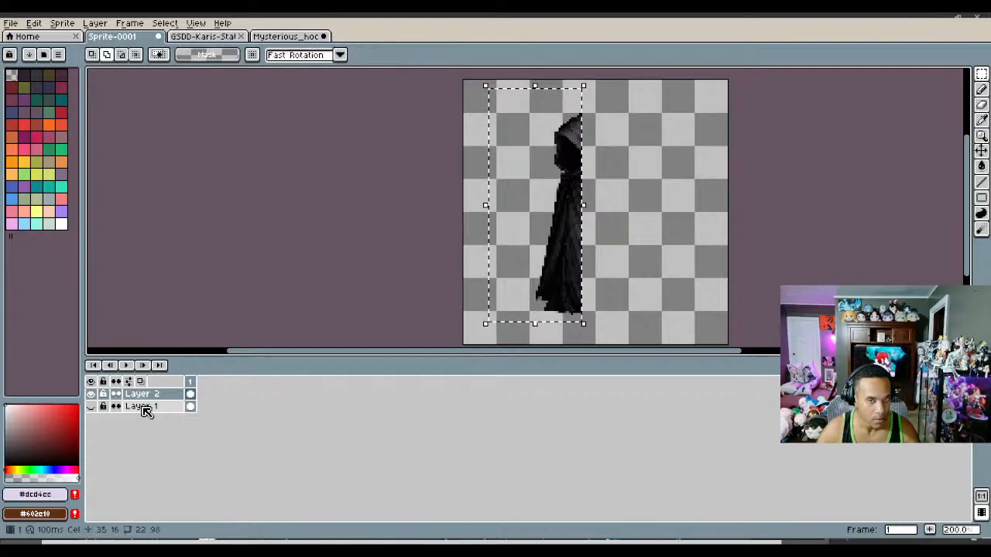
key(shift+h)
drag(512, 279, 608, 286)
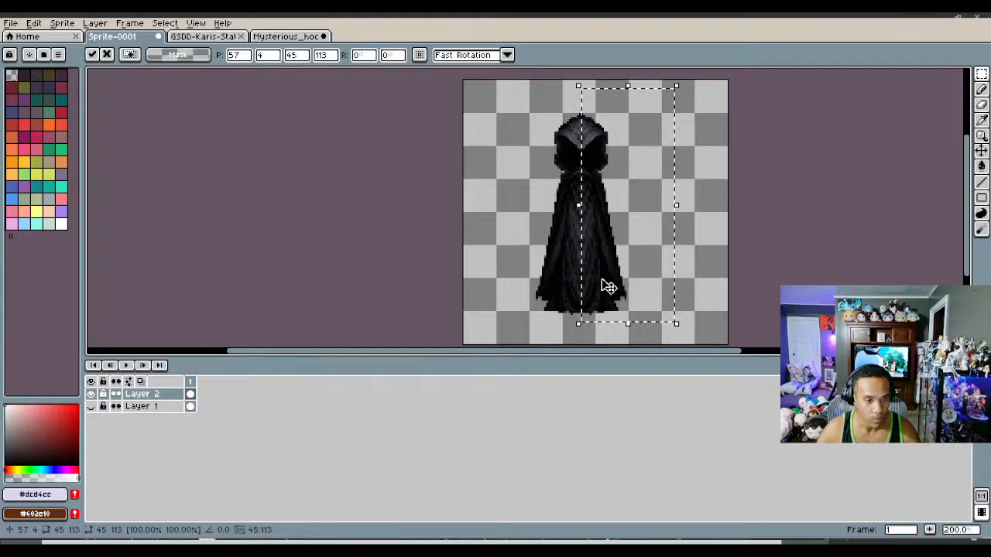
key(ctrl+z)
key(ctrl+z)
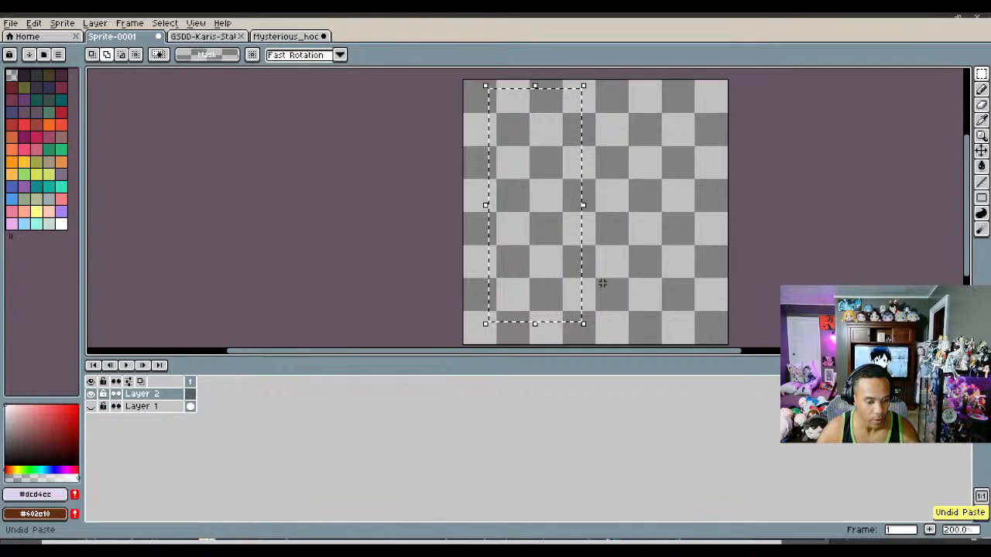
Step: Copy the whole figure from Layer 1 with a marquee of about 104 by 120 pixels and paste it into Layer 2, keeping Layer 1 hidden
click(150, 408)
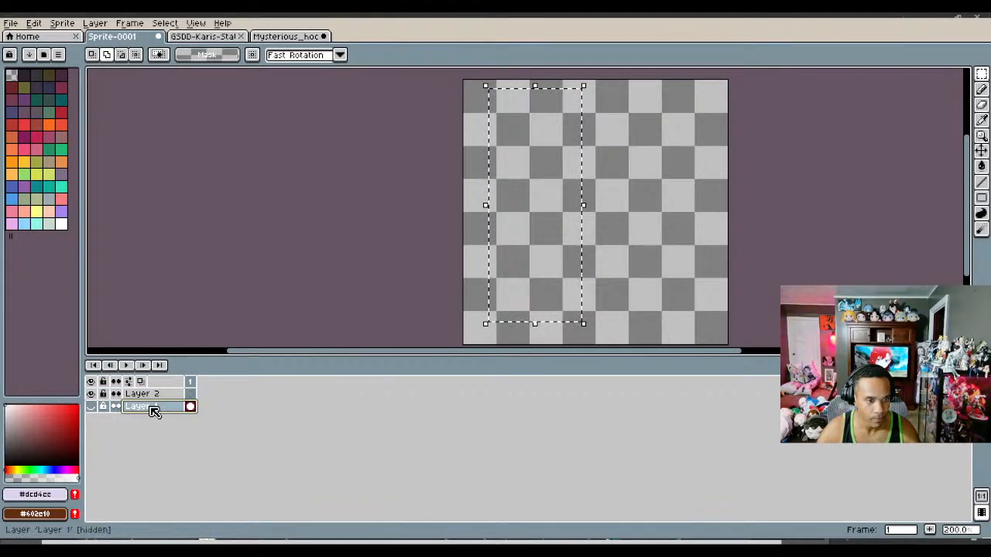
click(90, 407)
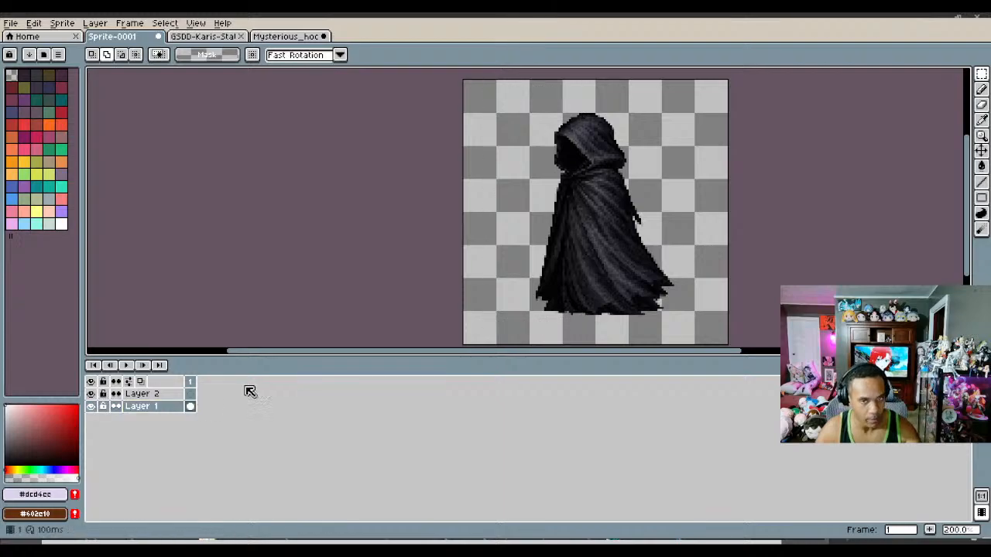
drag(706, 333, 490, 84)
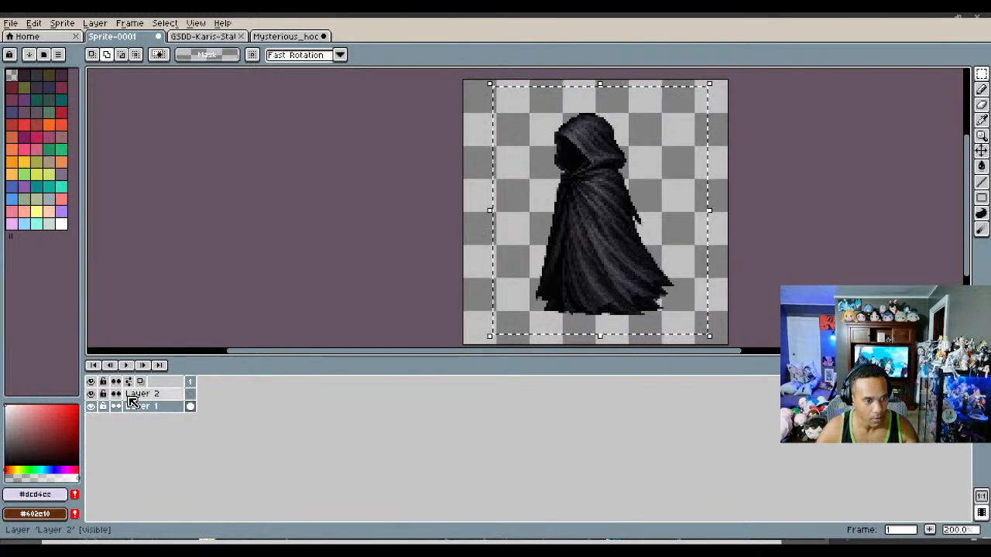
click(91, 407)
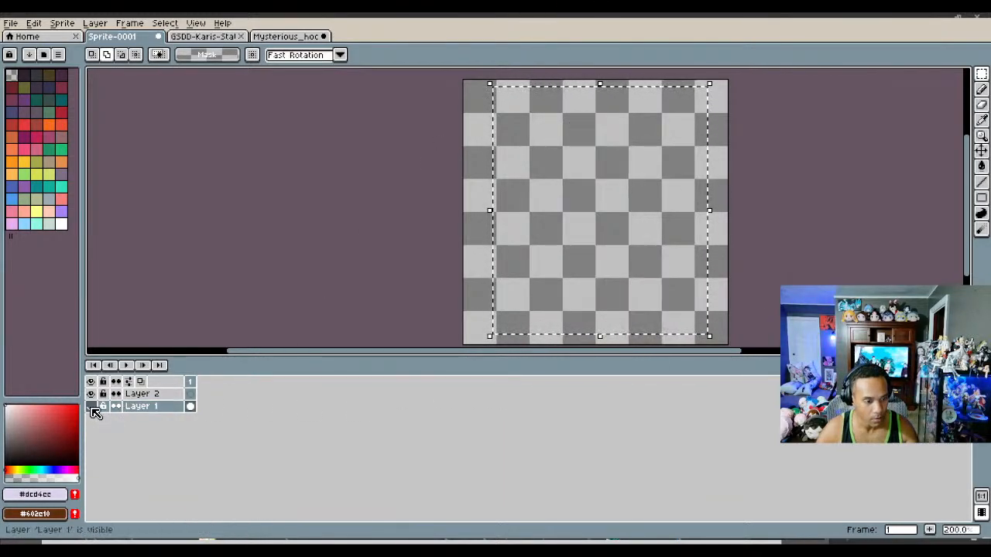
click(143, 396)
key(ctrl+v)
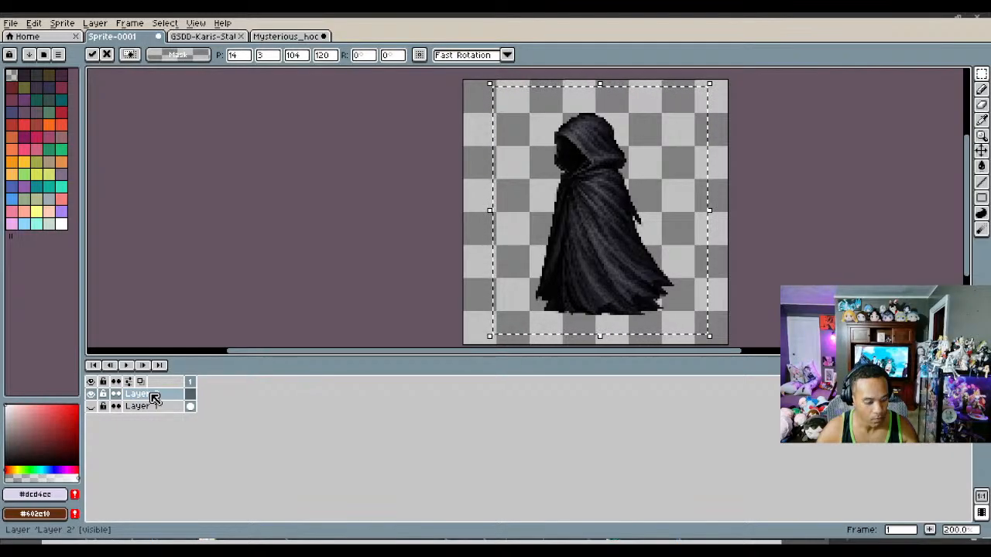
key(Return)
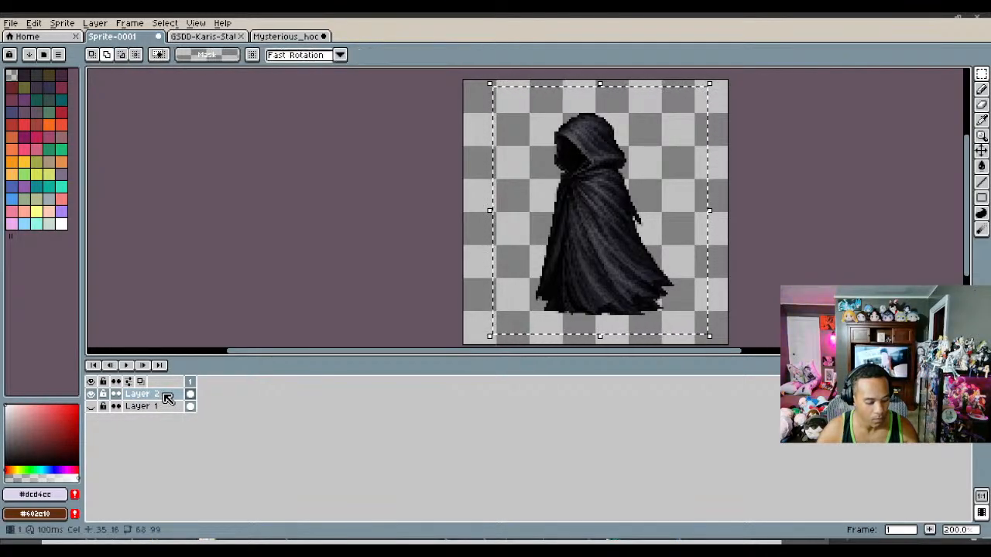
Step: Try overlaying a horizontally flipped copy on Layer 2's figure, nudging it to line up the hoods, and discard it
key(shift+h)
drag(631, 274, 606, 279)
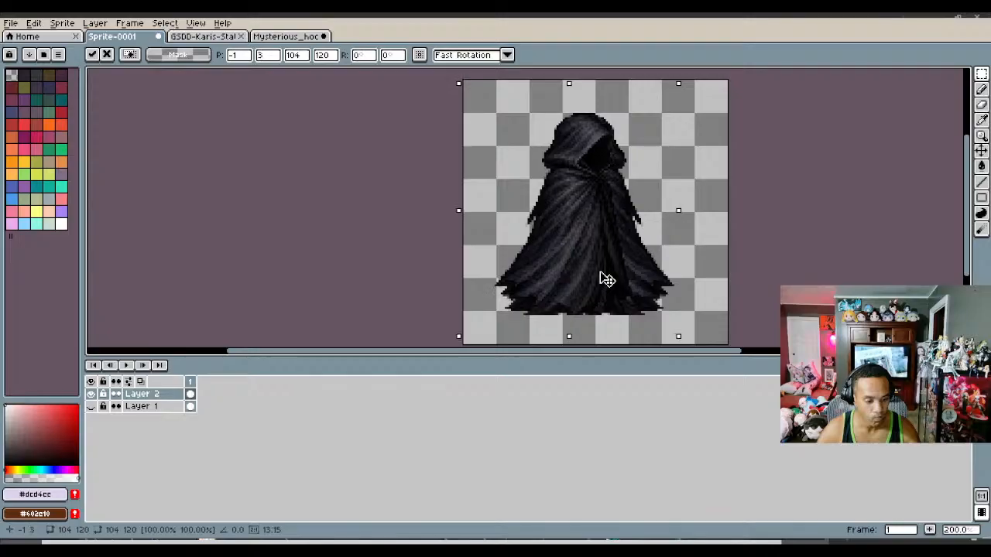
scroll(607, 279, up, 2)
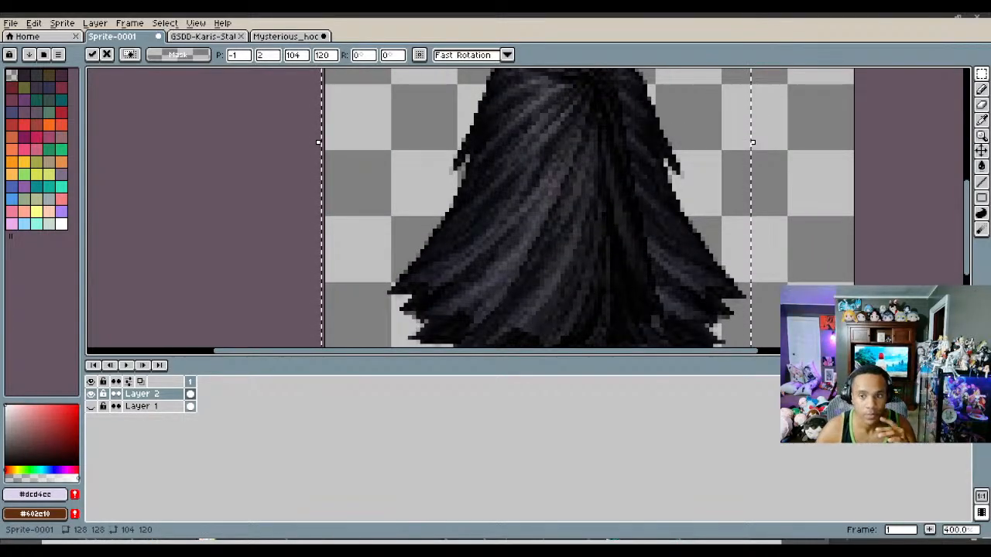
mouse_move(968, 265)
mouse_down()
mouse_move(971, 286)
mouse_move(969, 255)
mouse_up()
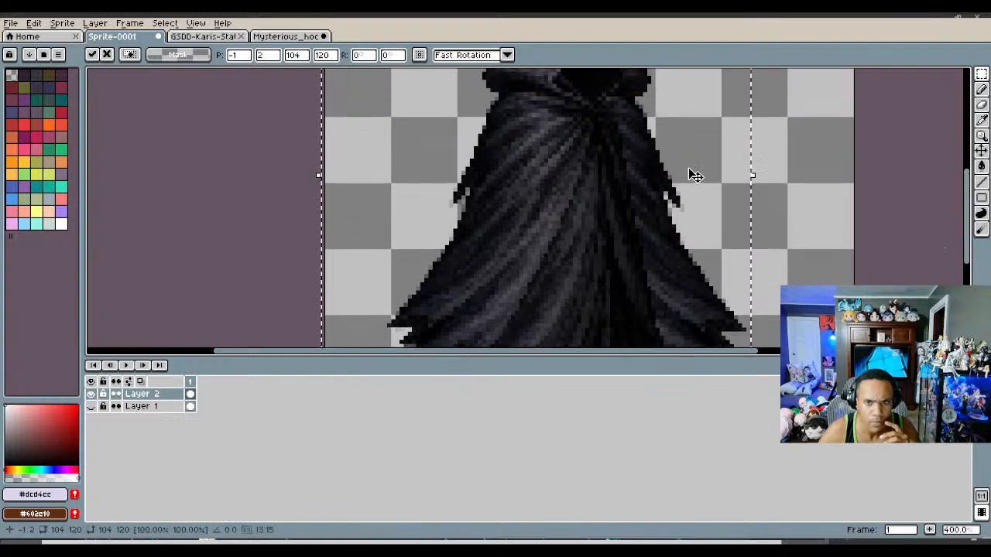
scroll(679, 172, down, 3)
scroll(656, 142, up, 2)
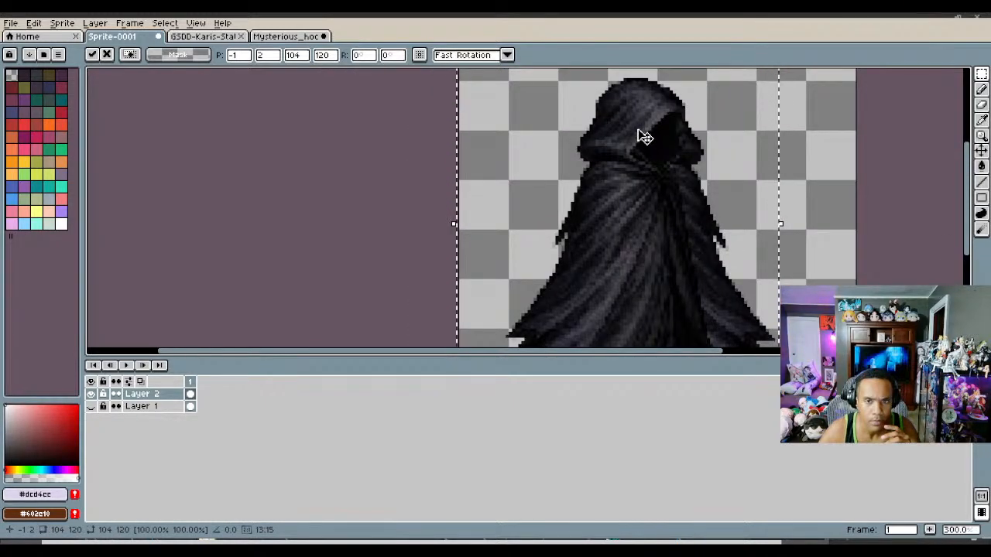
drag(639, 130, 640, 133)
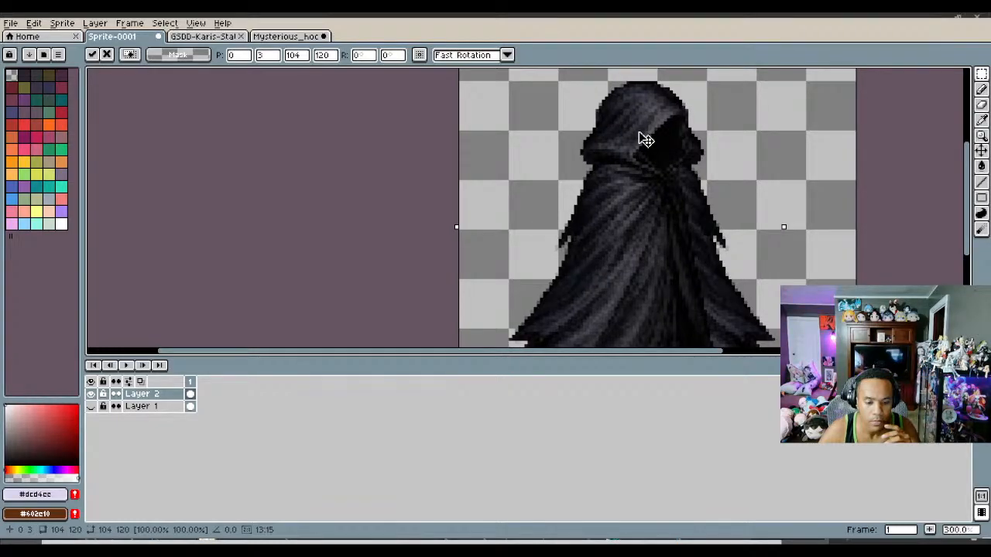
scroll(639, 134, down, 2)
scroll(639, 133, up, 1)
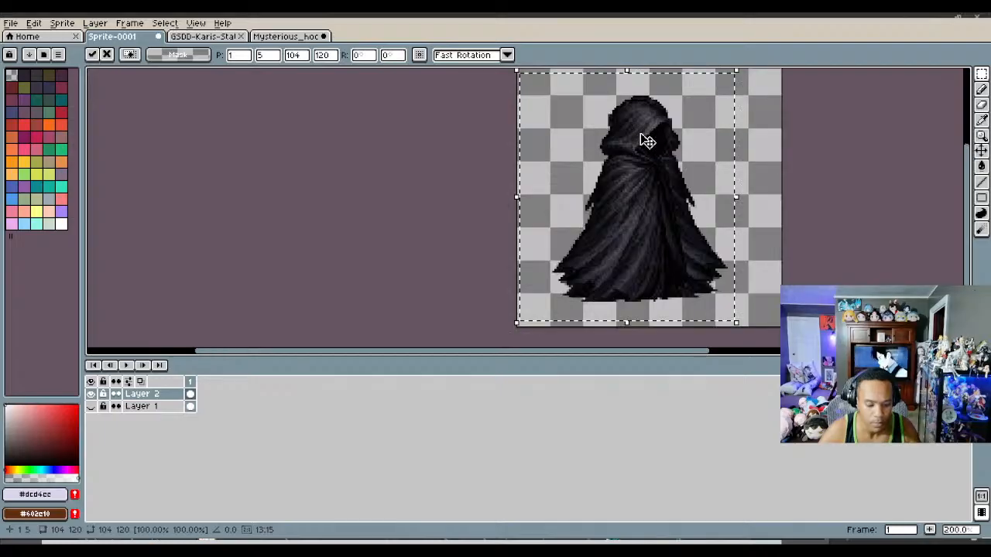
drag(621, 130, 623, 134)
key(Escape)
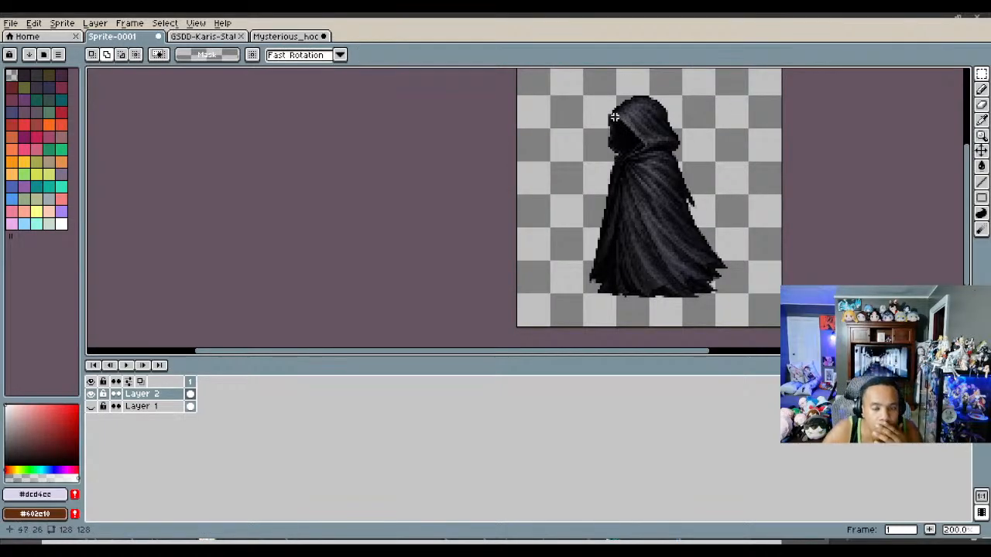
scroll(610, 110, up, 1)
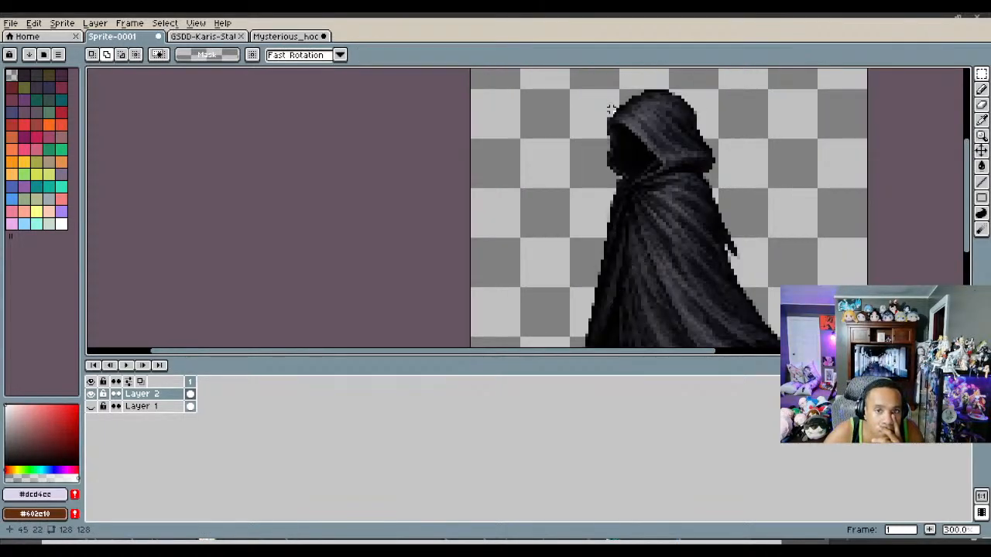
scroll(611, 109, down, 1)
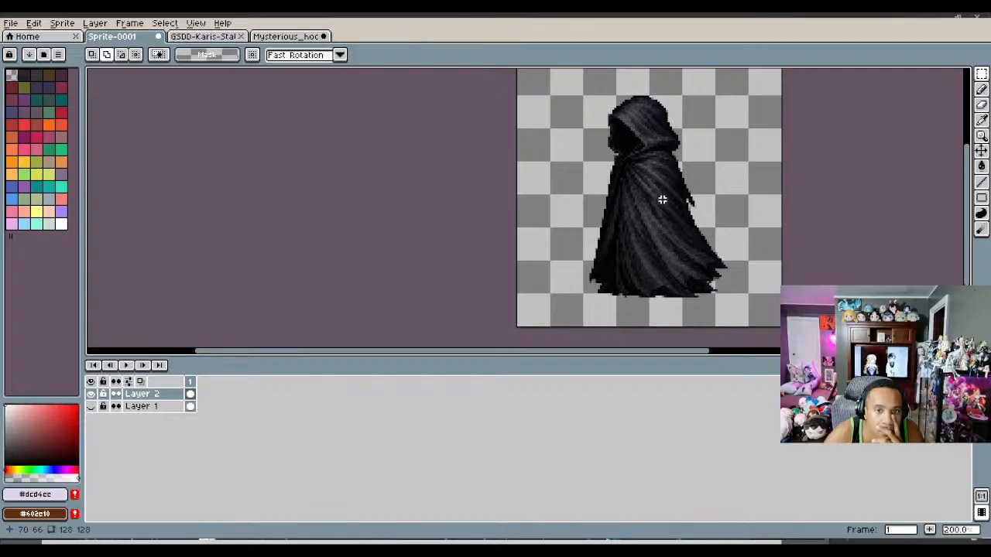
scroll(662, 199, up, 1)
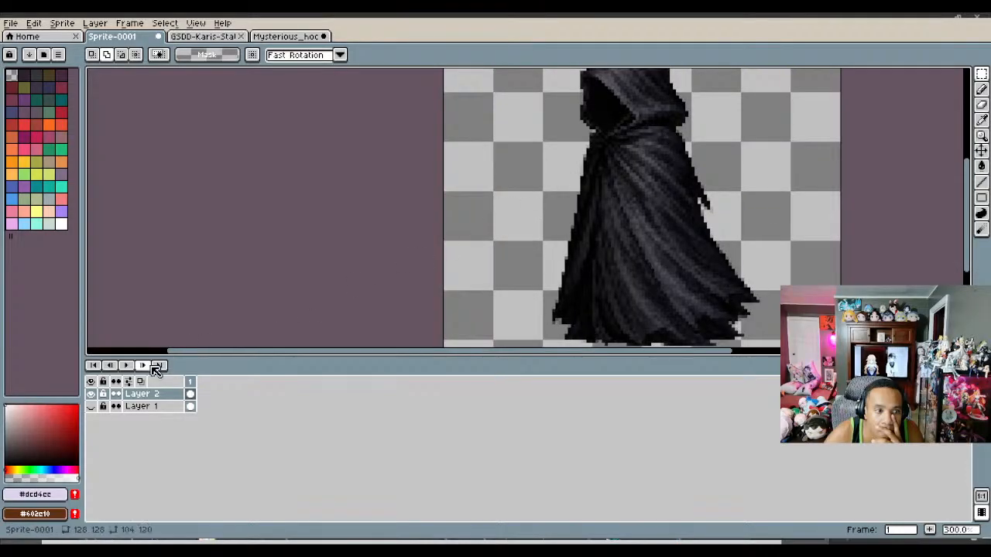
Step: Undo the figure paste in Layer 2, restore Layer 1's visibility, and clear the selection
key(ctrl+z)
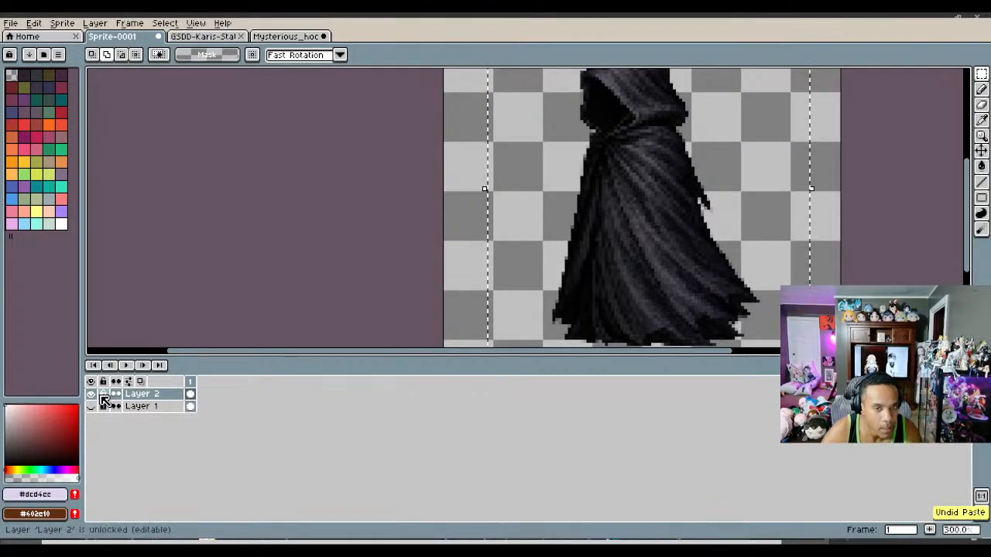
key(ctrl+z)
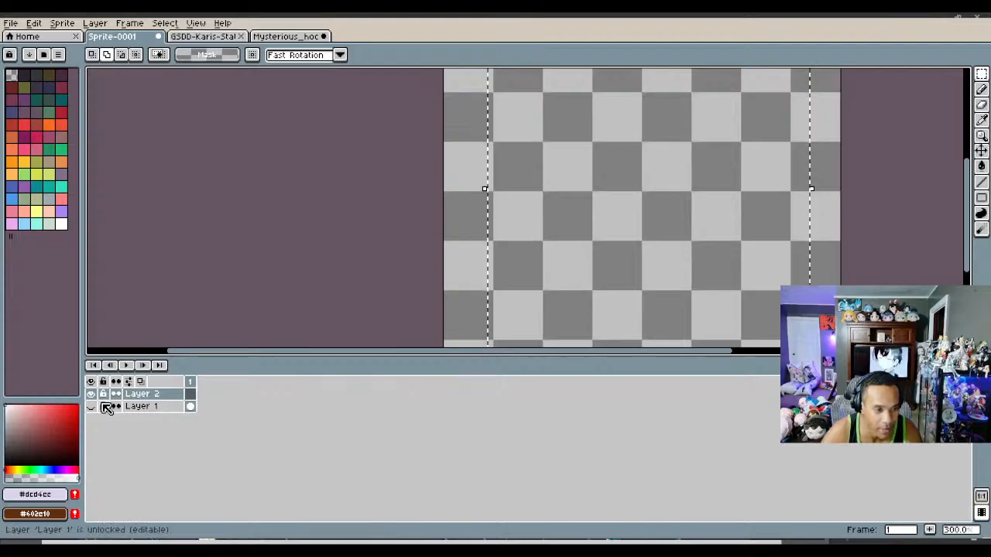
key(ctrl+y)
key(ctrl+d)
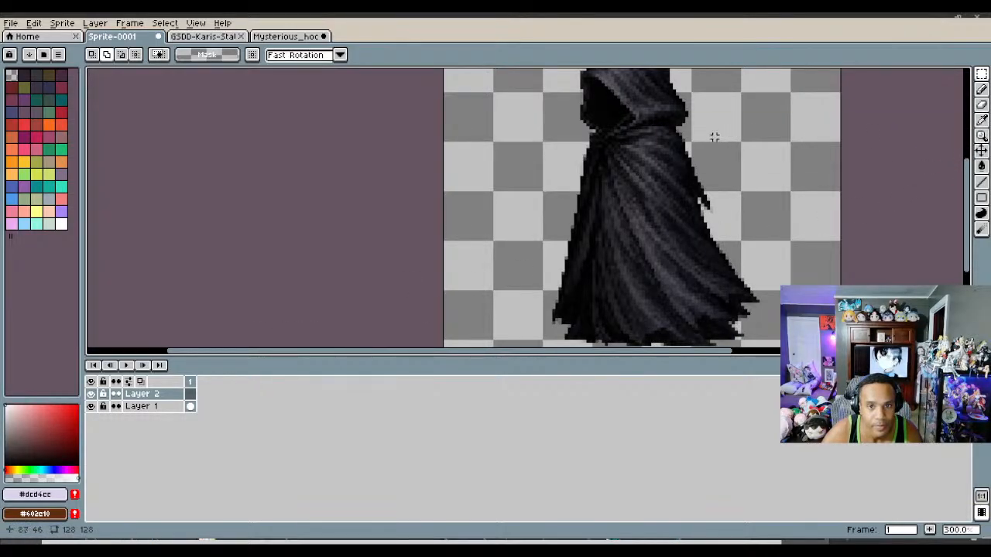
Step: Select the cloak's right part below the hood with a marquee of about 52 by 75 pixels
scroll(778, 279, down, 1)
drag(787, 325, 675, 178)
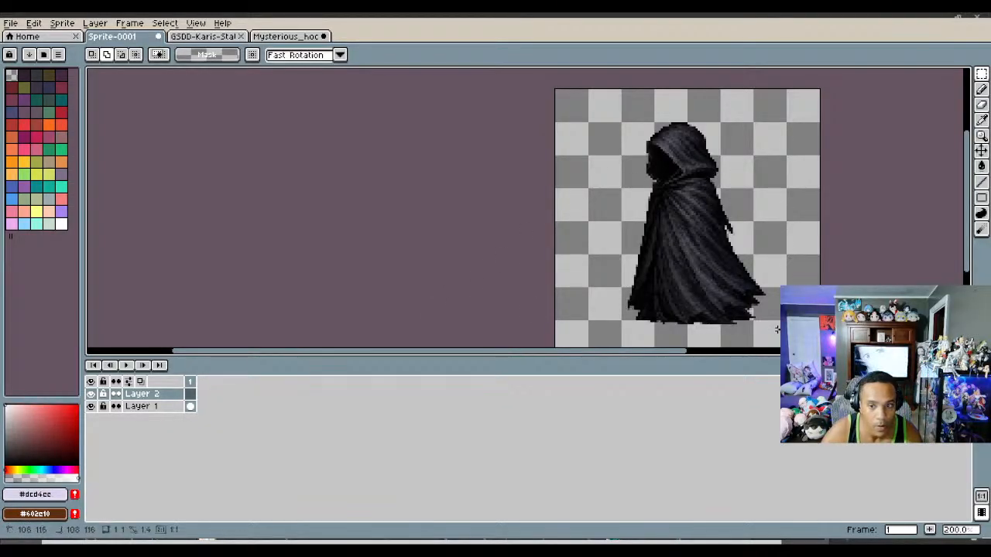
drag(777, 329, 671, 176)
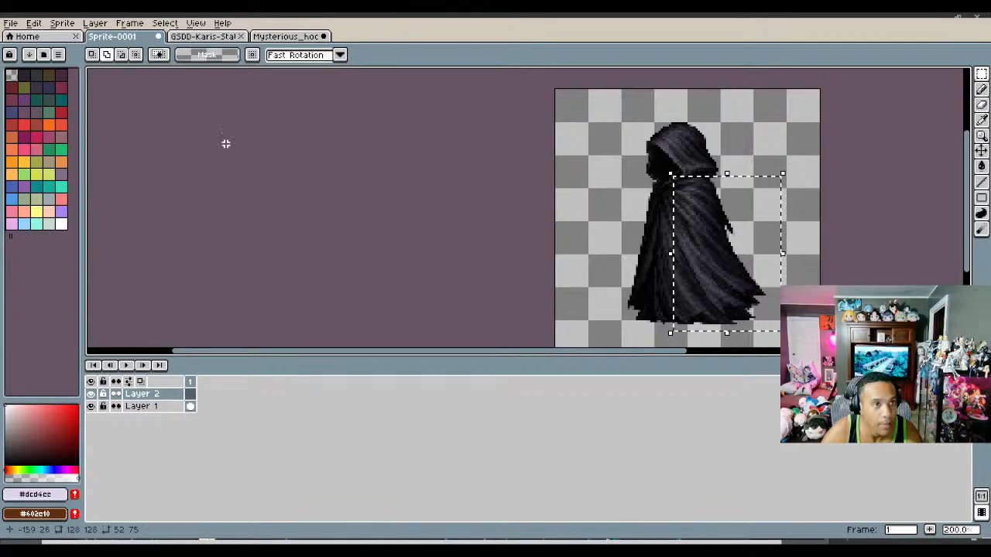
Step: Create a new 128 by 128 pixel RGBA sprite with a transparent background
click(11, 23)
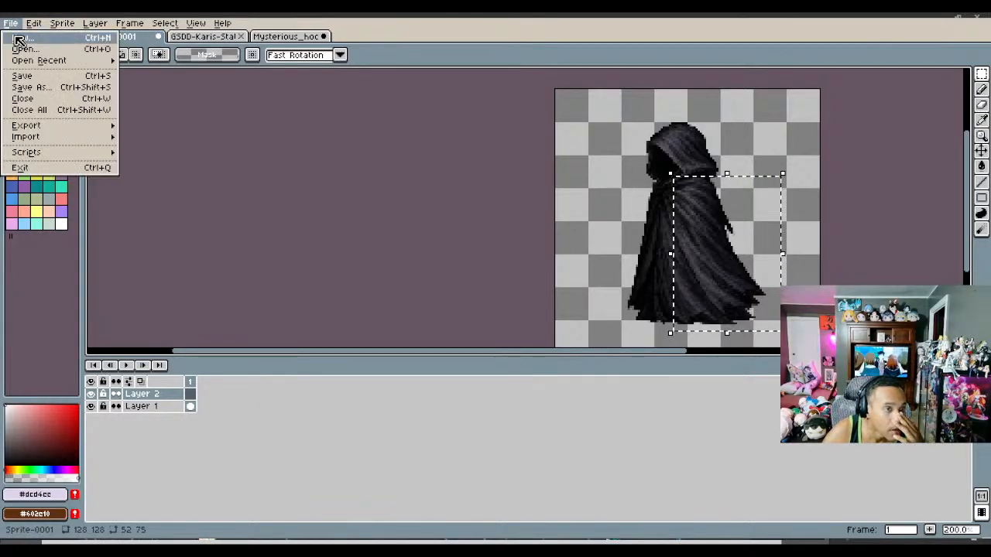
click(38, 39)
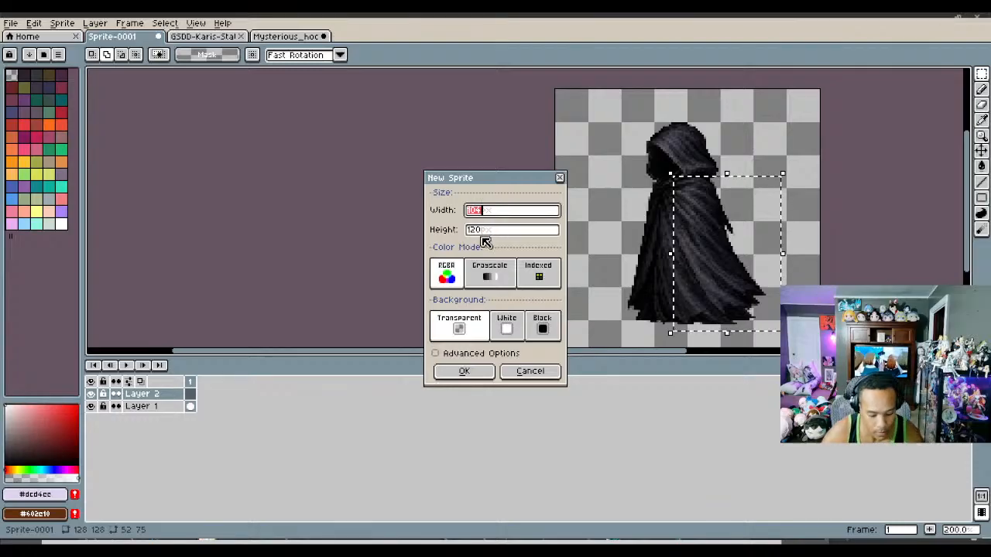
text(128)
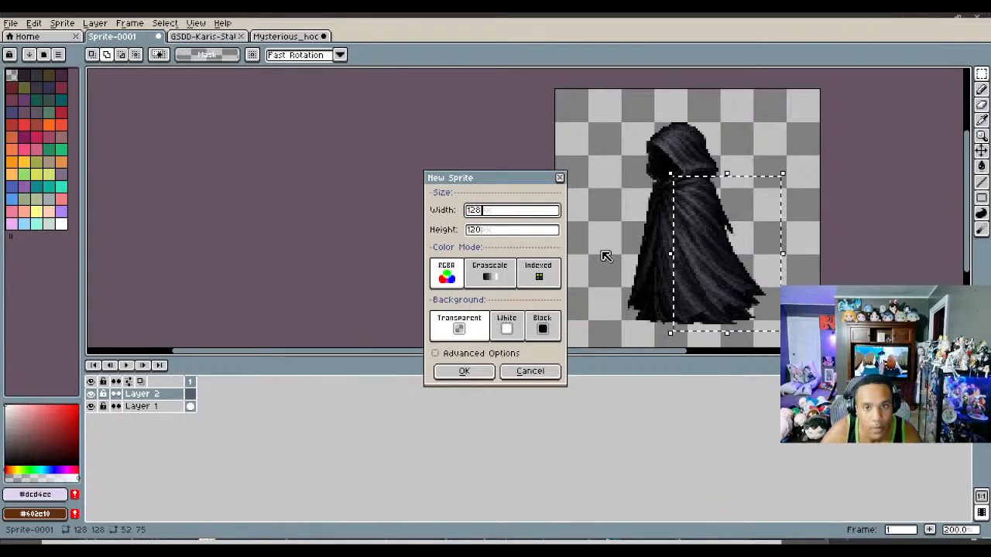
click(480, 230)
text(128)
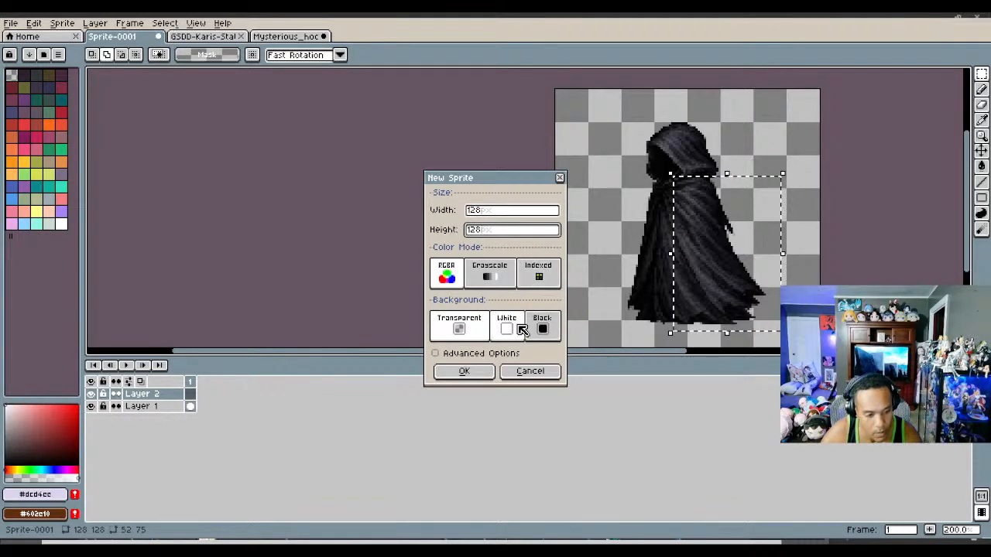
click(474, 372)
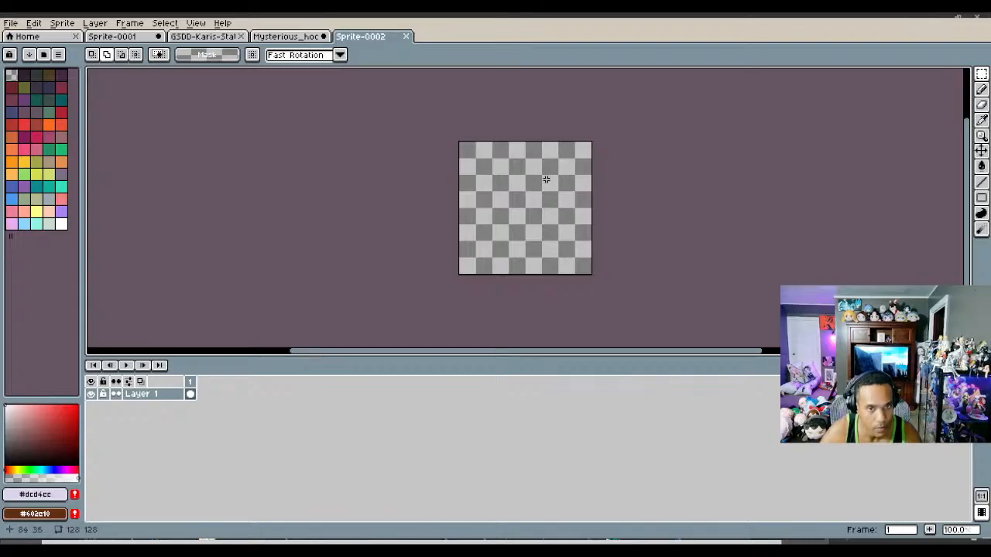
Step: Try pasting the copied whole figure into the new sprite, and undo the paste
scroll(546, 180, up, 1)
key(ctrl+v)
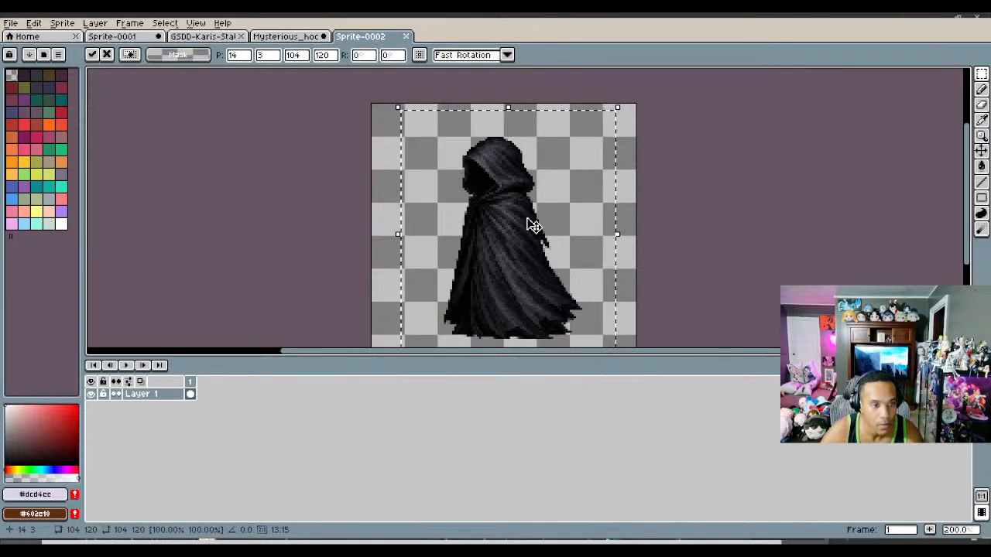
key(ctrl+z)
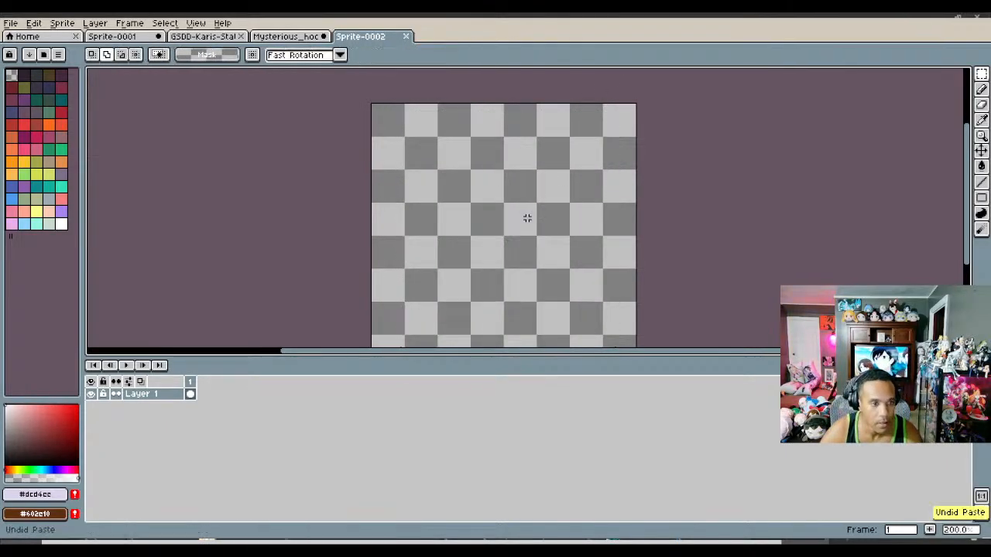
Step: Return to Sprite-0001, clear its selection, and delete the empty Layer 2
click(116, 36)
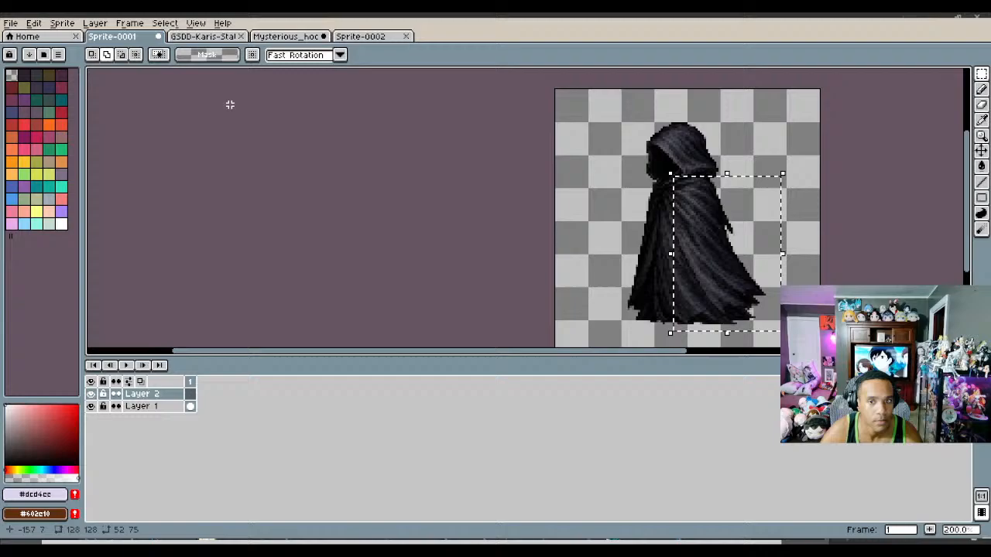
click(269, 201)
right_click(181, 395)
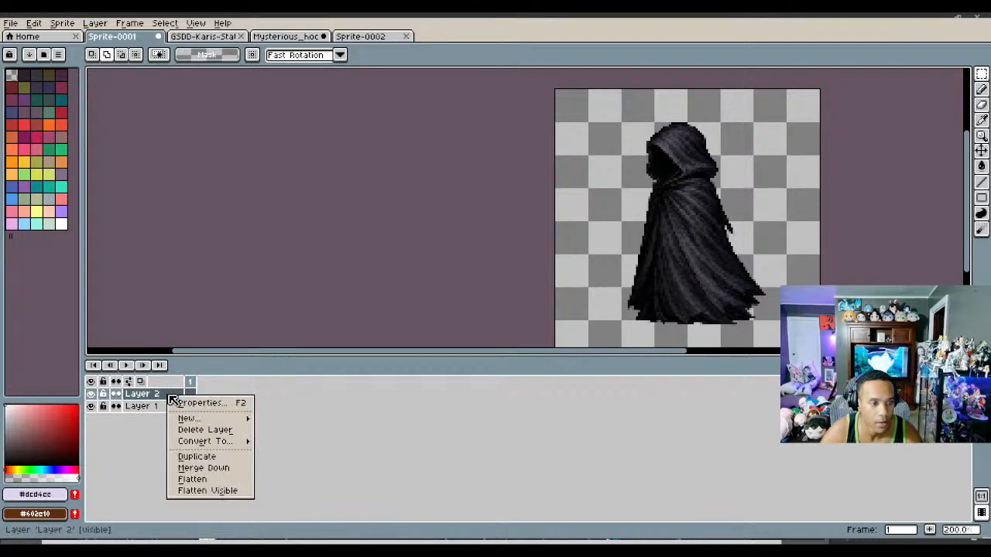
click(205, 430)
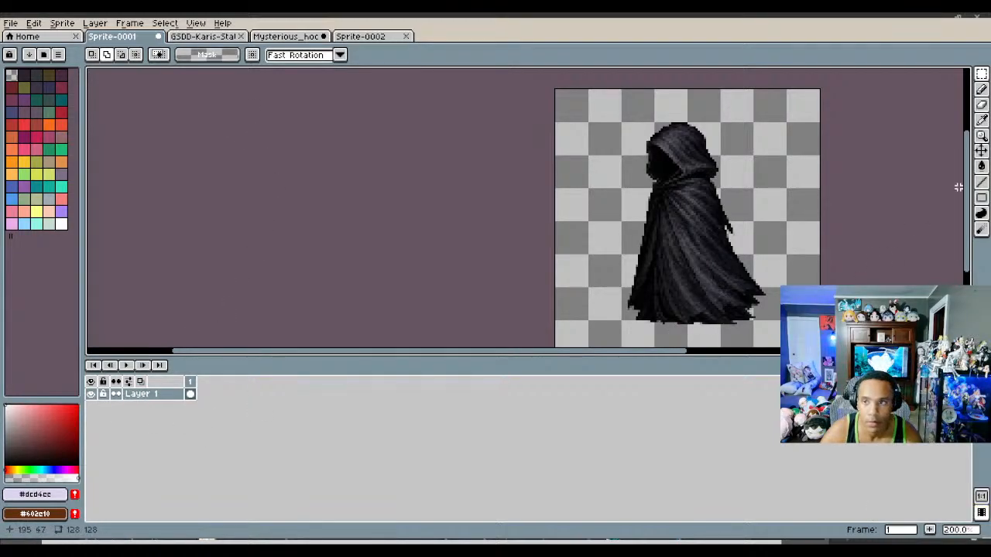
Step: Copy the cloak's right part below the hood with a marquee of about 58 by 75 pixels and paste it into Sprite-0002
drag(793, 336, 673, 181)
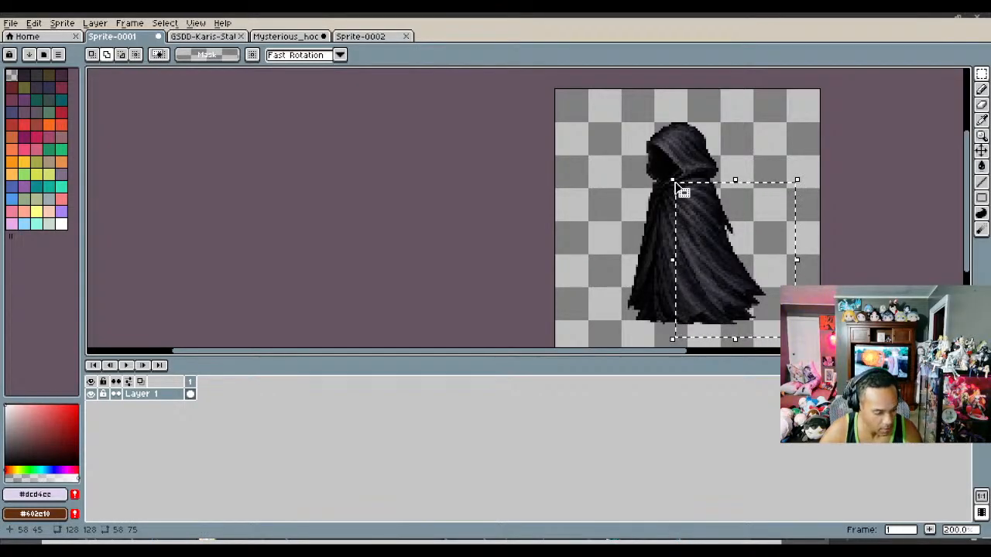
click(370, 40)
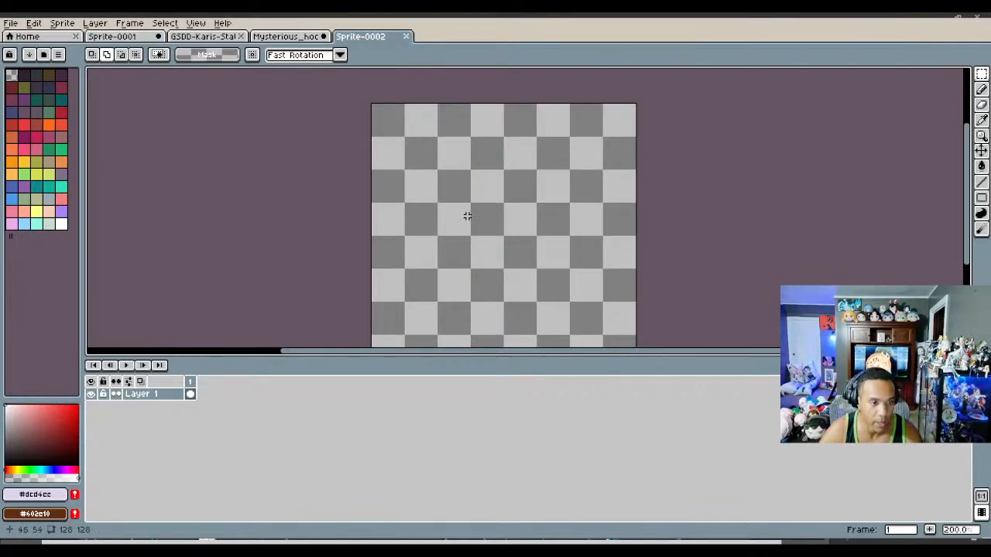
key(ctrl+v)
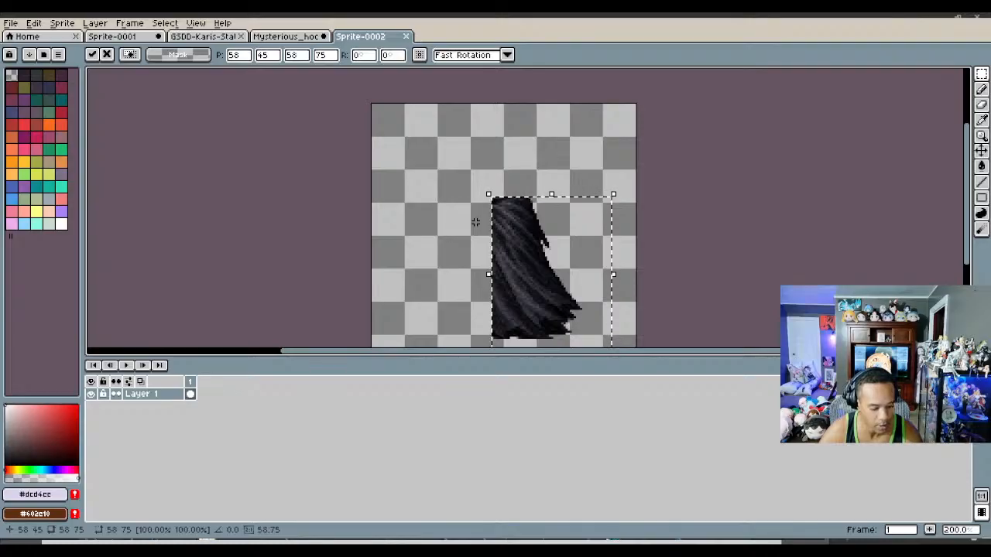
Step: Add a horizontally flipped copy of the cloak half and join it on the left at X 2, Y 45 to form a symmetrical cloak
key(shift+h)
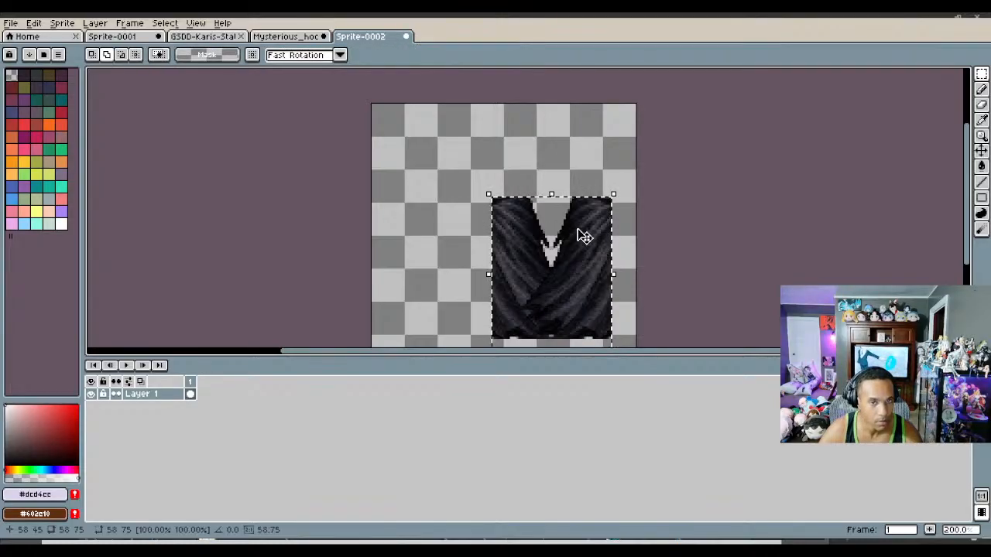
drag(584, 236, 472, 254)
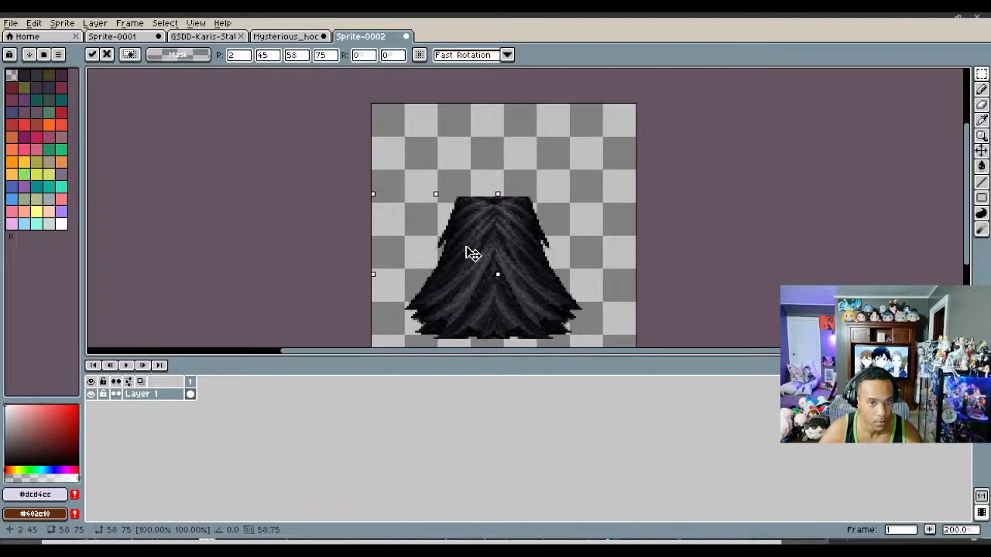
click(521, 239)
Step: Try moving the joined cloak with a marquee of about 92 by 87 pixels, and undo the move
scroll(523, 239, down, 2)
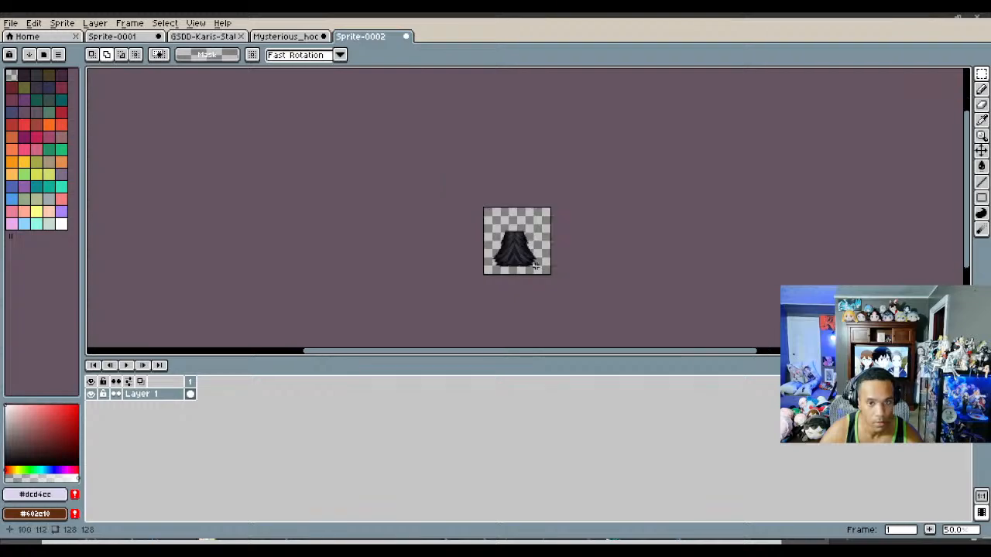
scroll(539, 272, up, 2)
drag(544, 261, 351, 78)
drag(438, 175, 453, 153)
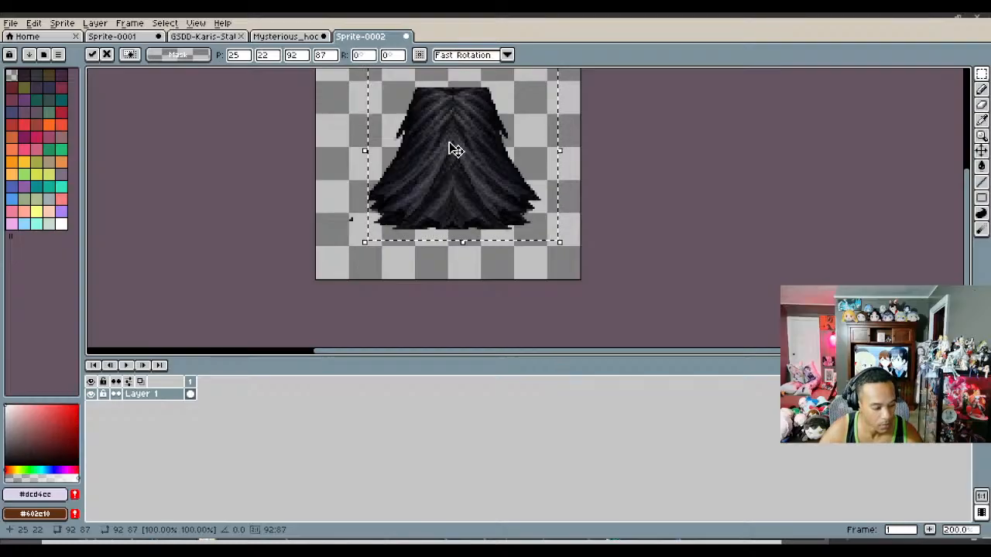
key(ctrl+z)
Step: Select the whole joined cloak with a marquee of about 116 by 97 pixels and reposition it near the horizontal centre of the canvas
drag(568, 268, 332, 71)
drag(413, 159, 432, 137)
key(Left)
key(Left)
key(Left)
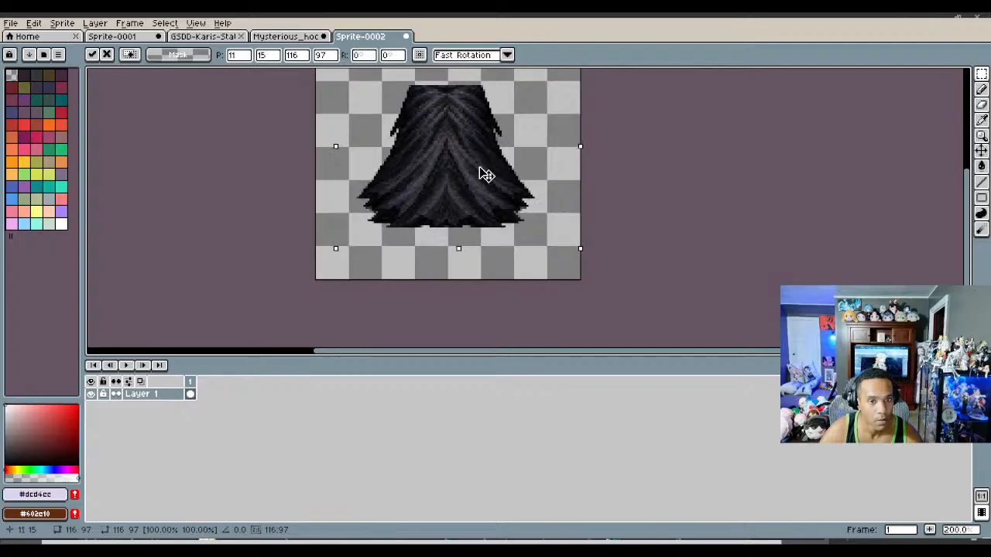
scroll(486, 172, down, 1)
key(Down)
key(Down)
key(Down)
key(Down)
key(Down)
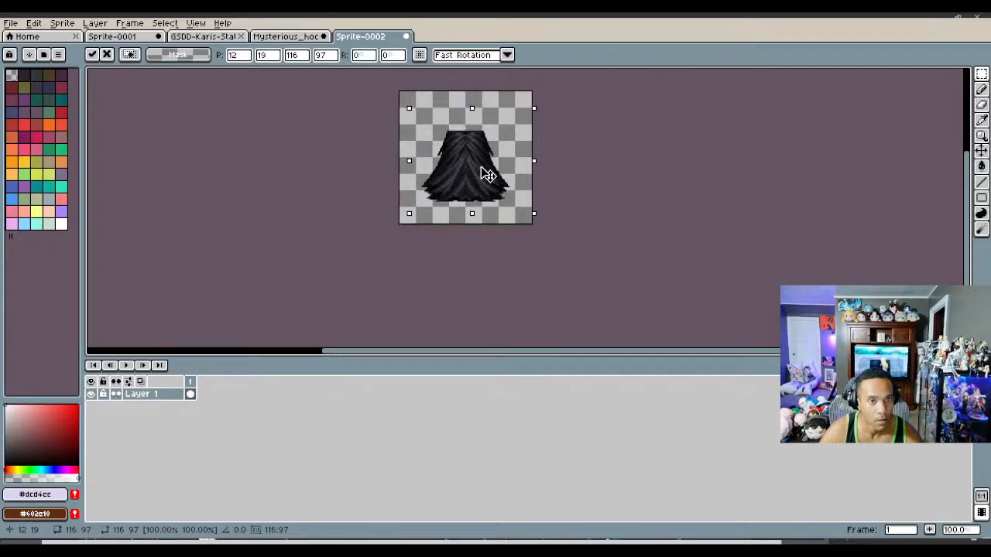
key(Return)
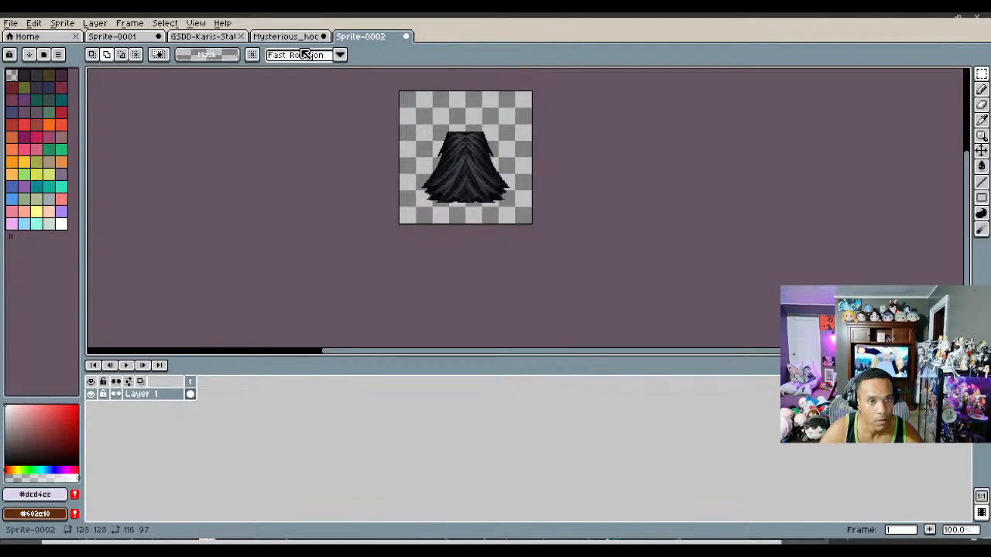
Step: Copy the hood from the Mysterious_hooded_figure.png sprite with a marquee of about 251 by 161 pixels
click(293, 38)
key(ctrl+d)
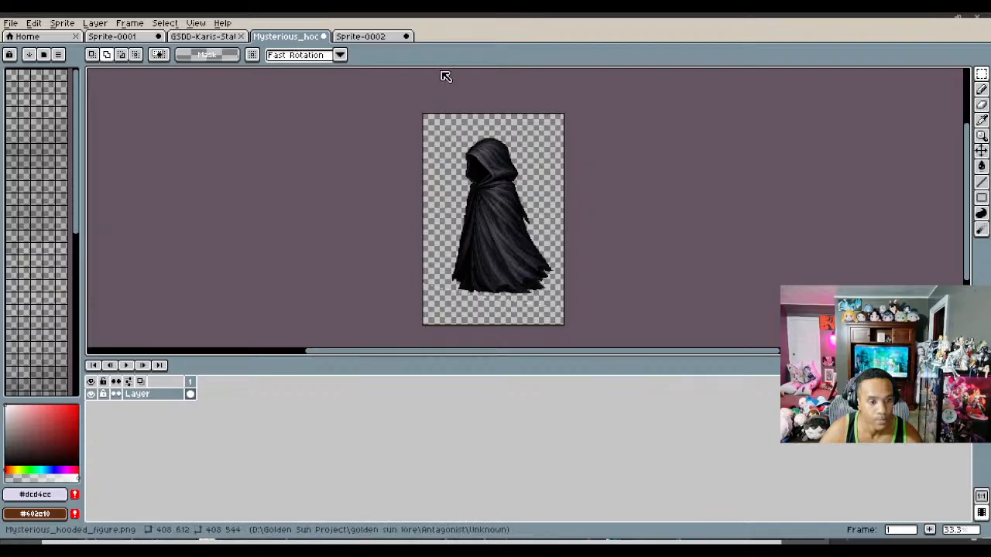
scroll(457, 116, up, 2)
scroll(532, 178, down, 1)
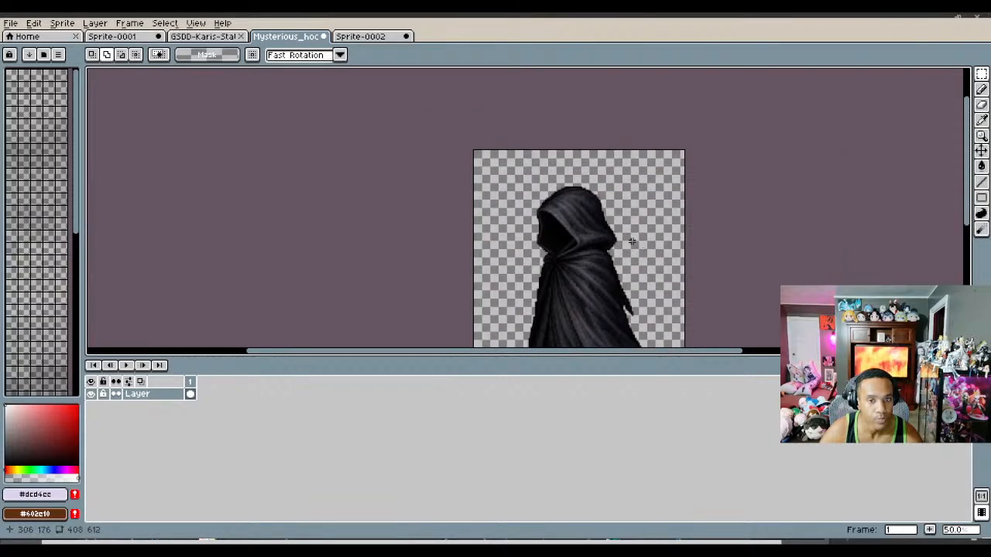
scroll(539, 216, up, 1)
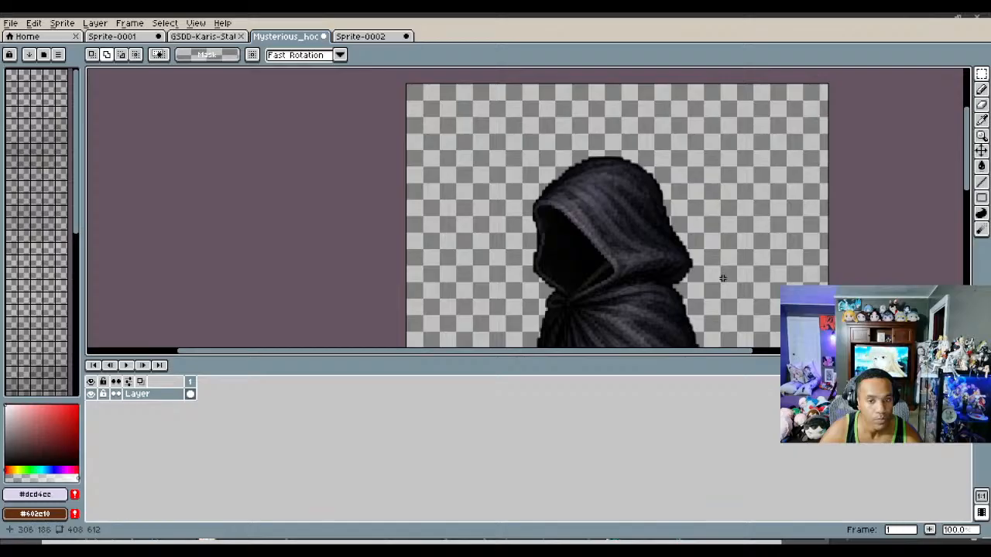
drag(721, 277, 499, 150)
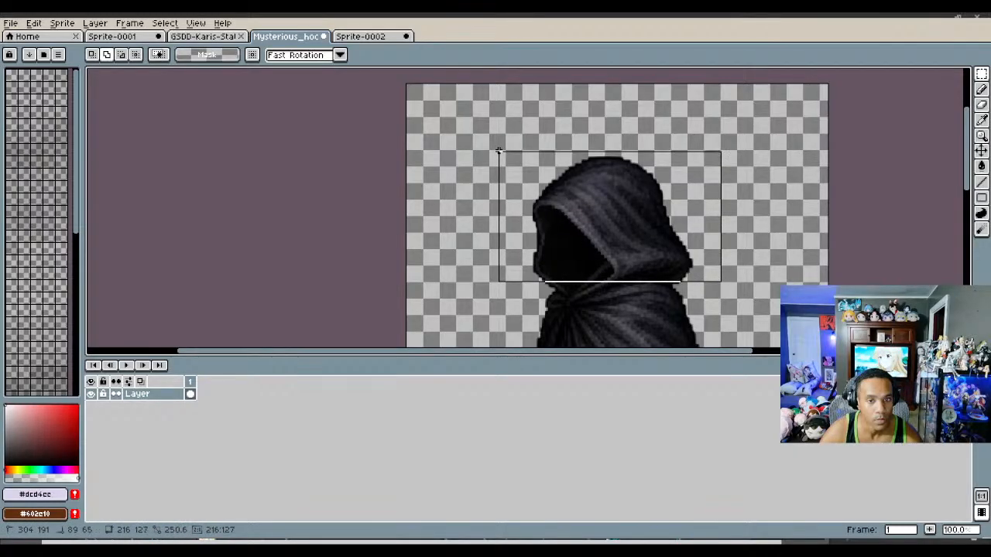
key(ctrl+d)
drag(750, 302, 487, 134)
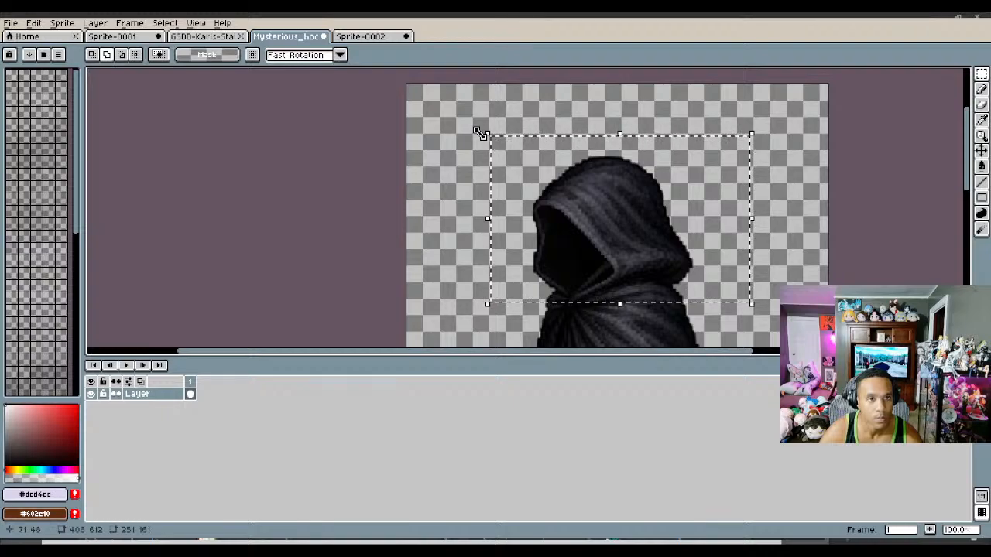
Step: Return to Sprite-0002 and add a new layer above Layer 1
click(361, 37)
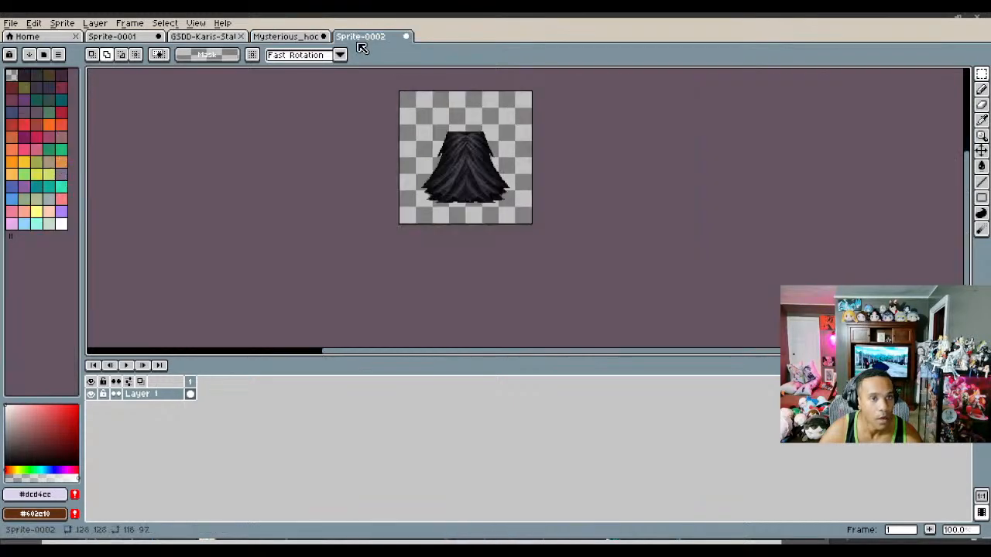
right_click(150, 393)
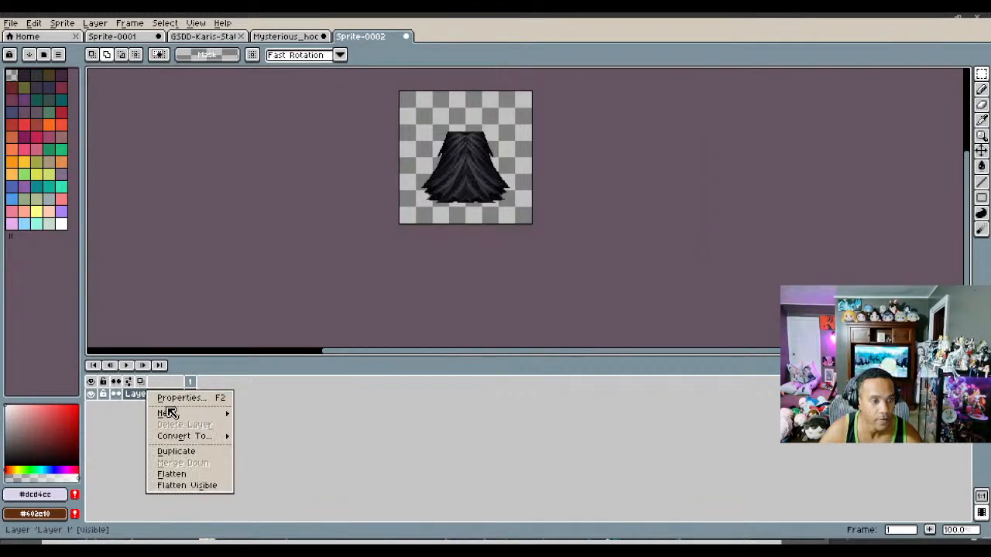
mouse_move(171, 413)
click(255, 414)
Step: Try pasting the copied hood on Layer 2, scaled to about 83 by 51 pixels and set over the top of the cloak
scroll(403, 219, up, 3)
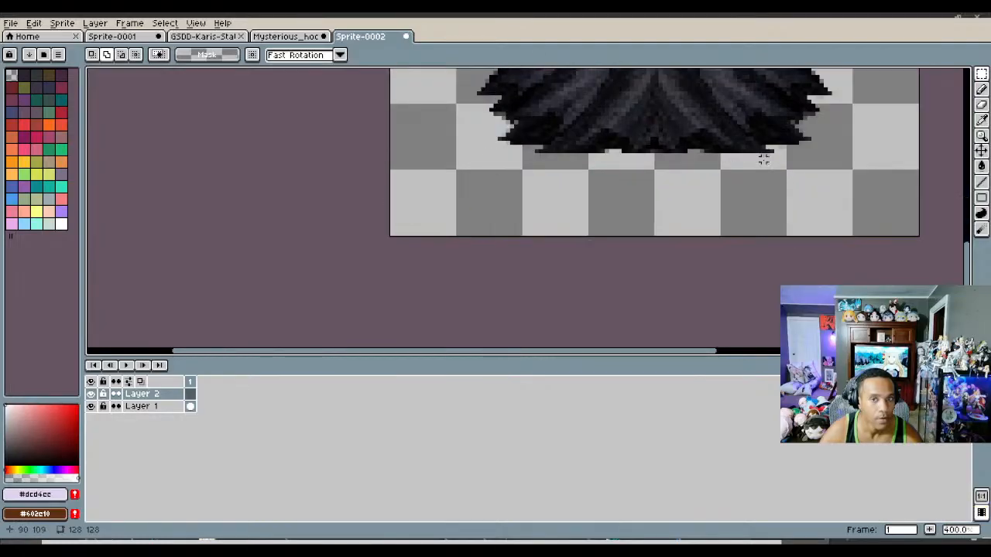
drag(966, 264, 963, 172)
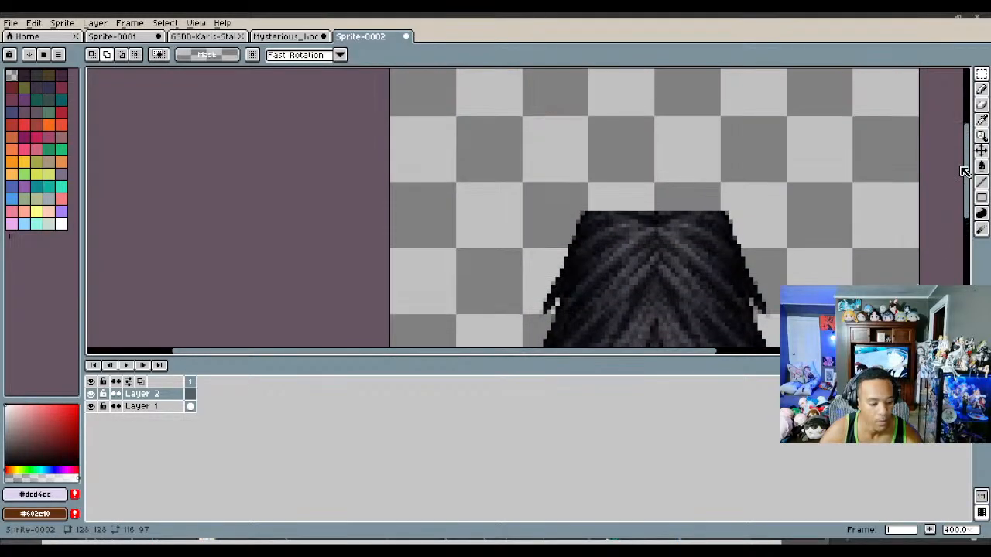
key(ctrl+v)
scroll(780, 178, down, 3)
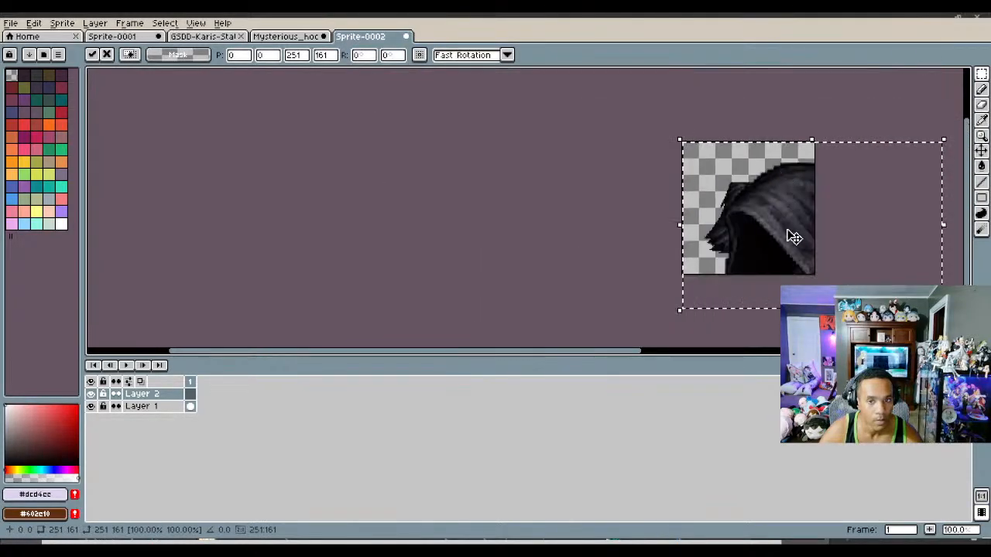
drag(942, 309, 794, 168)
scroll(766, 180, up, 3)
drag(900, 152, 817, 147)
drag(717, 161, 773, 153)
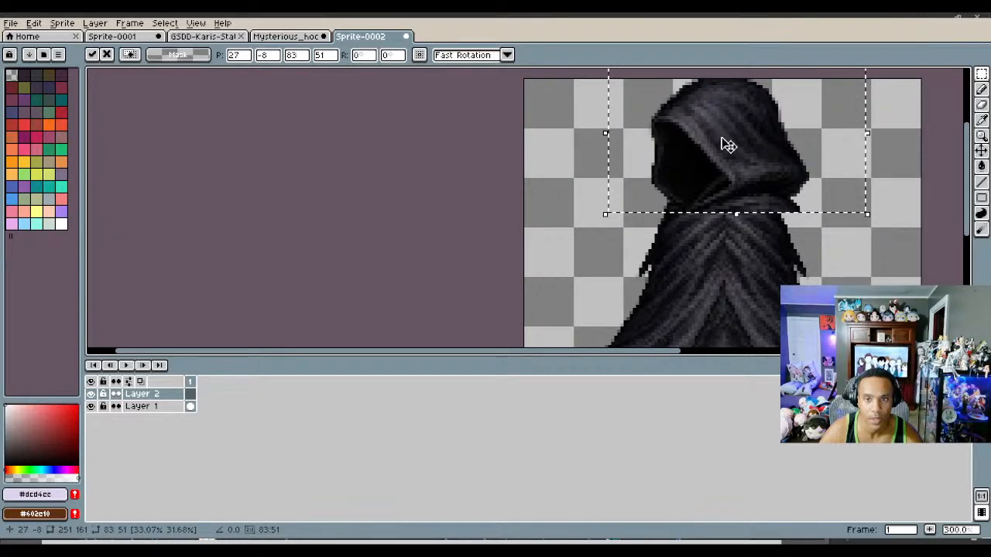
Step: Try shifting the pasted hood sideways and flipping it horizontally, and undo the flip and the paste
drag(722, 144, 755, 145)
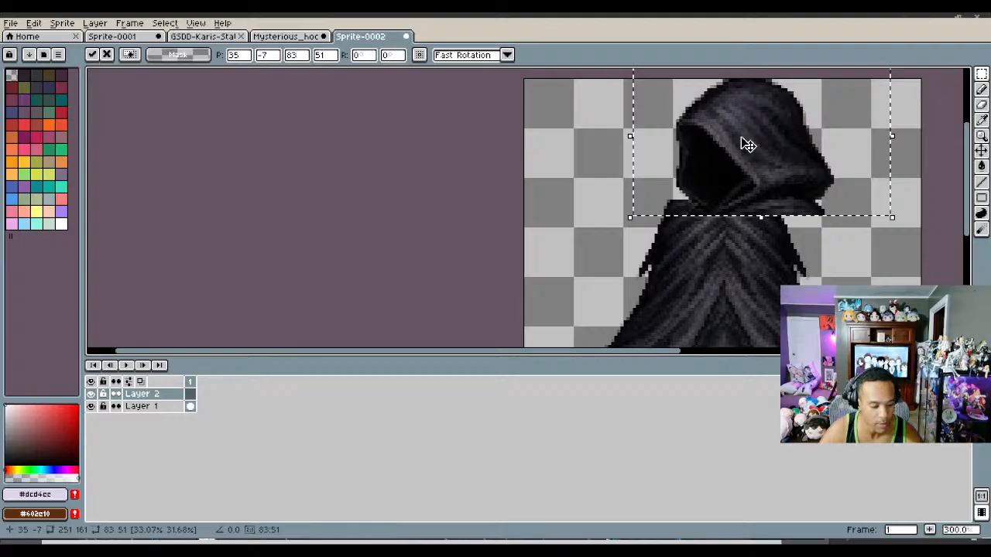
key(shift+h)
key(Return)
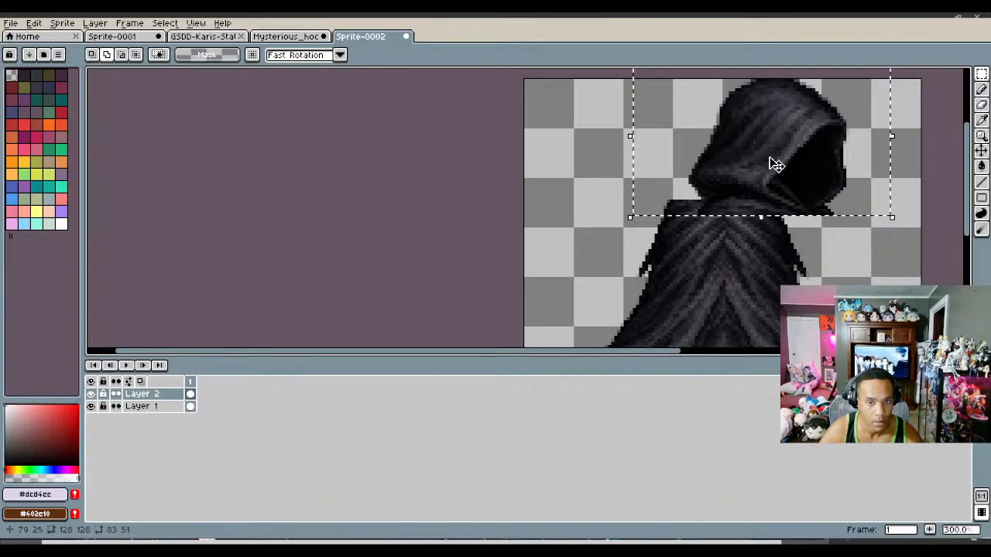
key(ctrl+d)
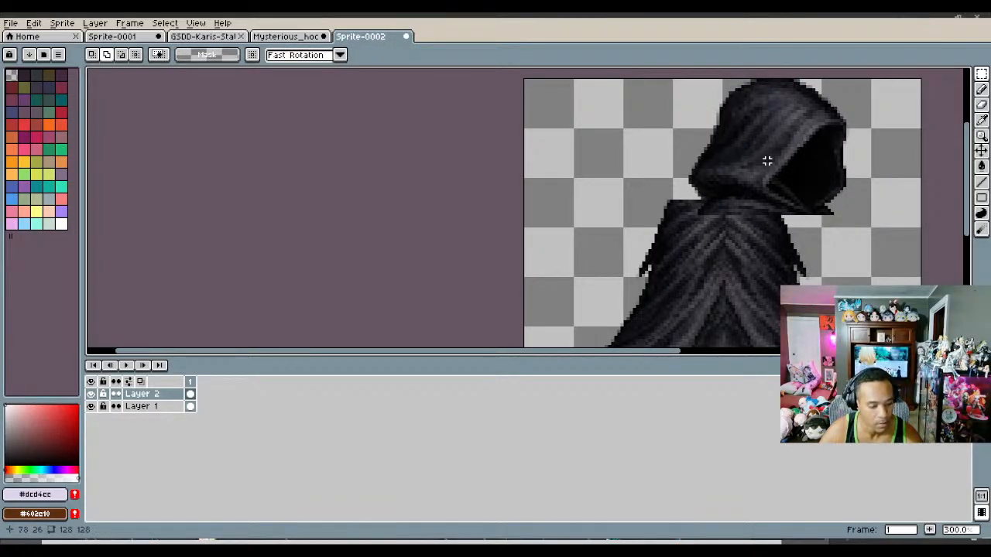
key(ctrl+z)
key(ctrl+z)
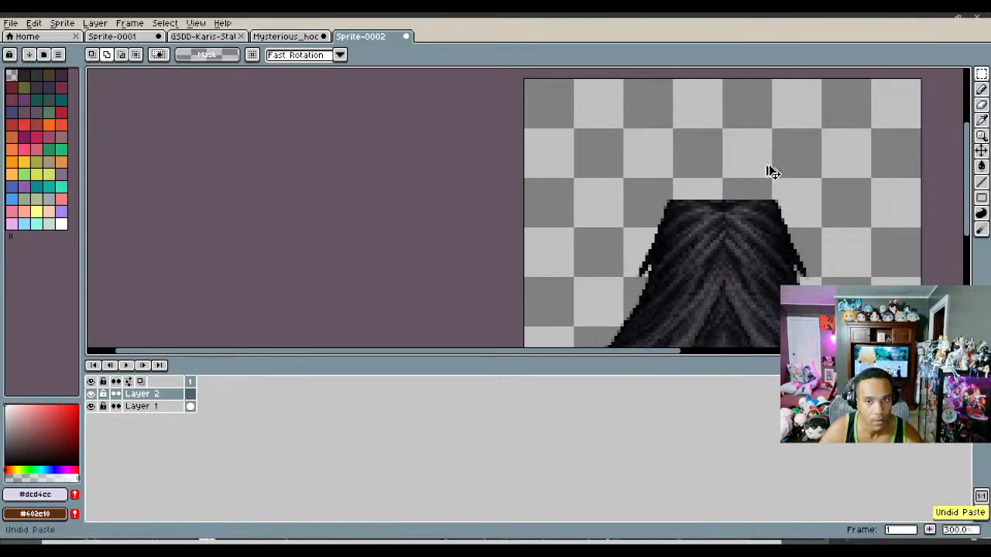
Step: Check the figure in Sprite-0001 and close Mysterious_hooded_figure.png without saving its changes
click(291, 36)
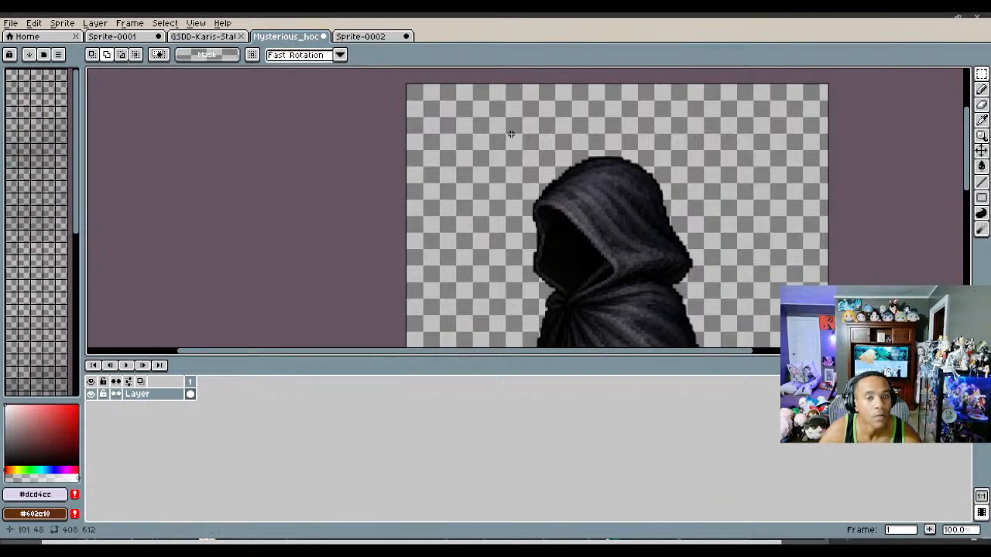
click(147, 37)
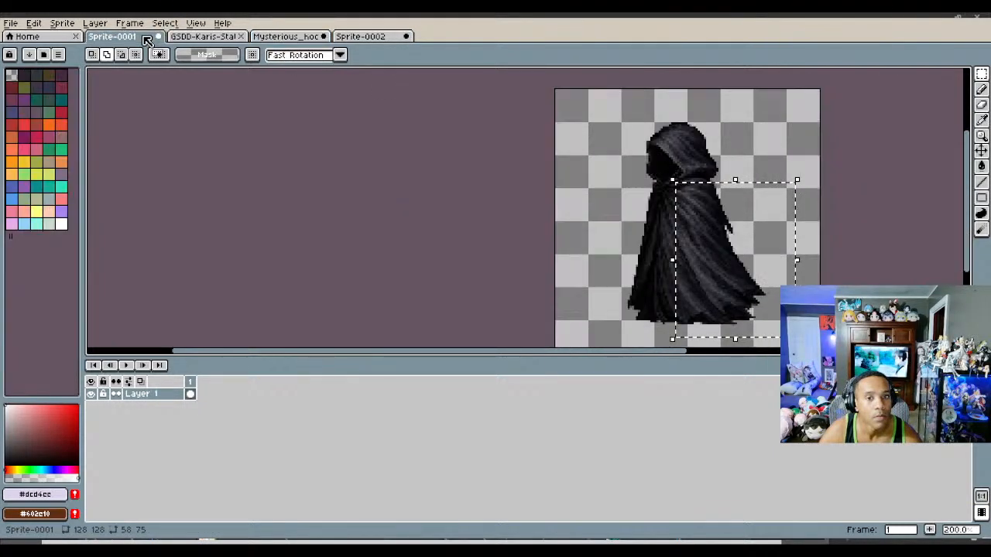
click(324, 37)
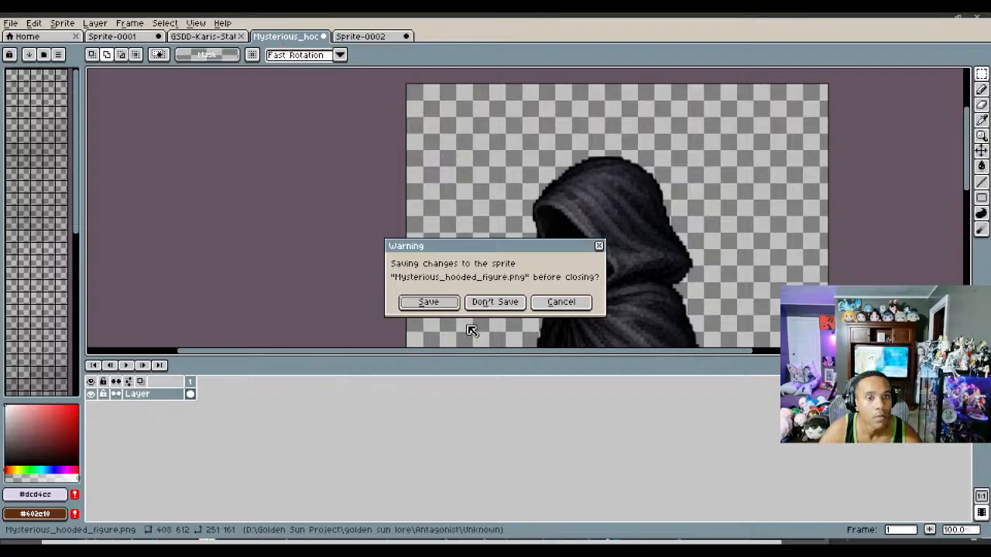
click(505, 302)
Step: Copy the hood from Sprite-0001 with a marquee of about 48 by 31 pixels and return to Sprite-0002
click(673, 145)
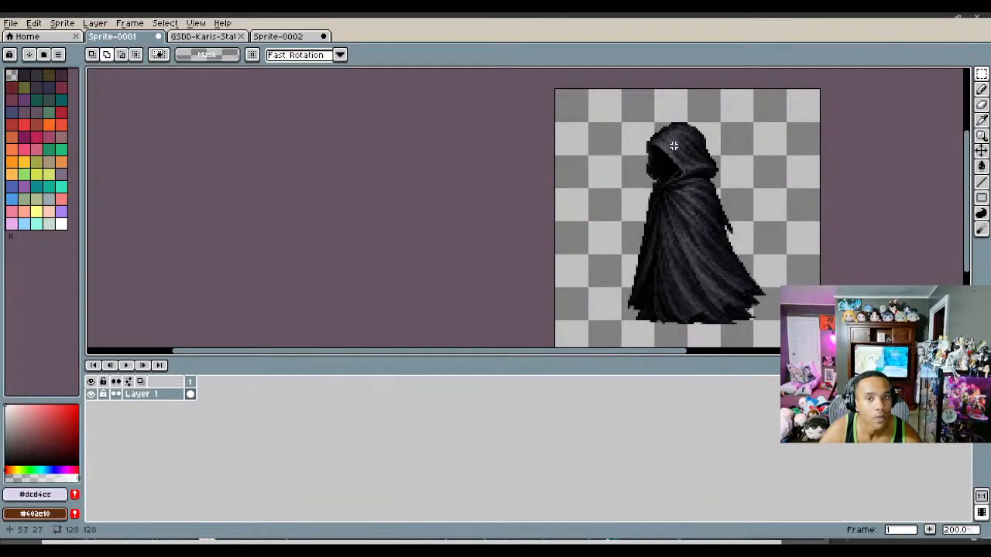
scroll(673, 145, up, 3)
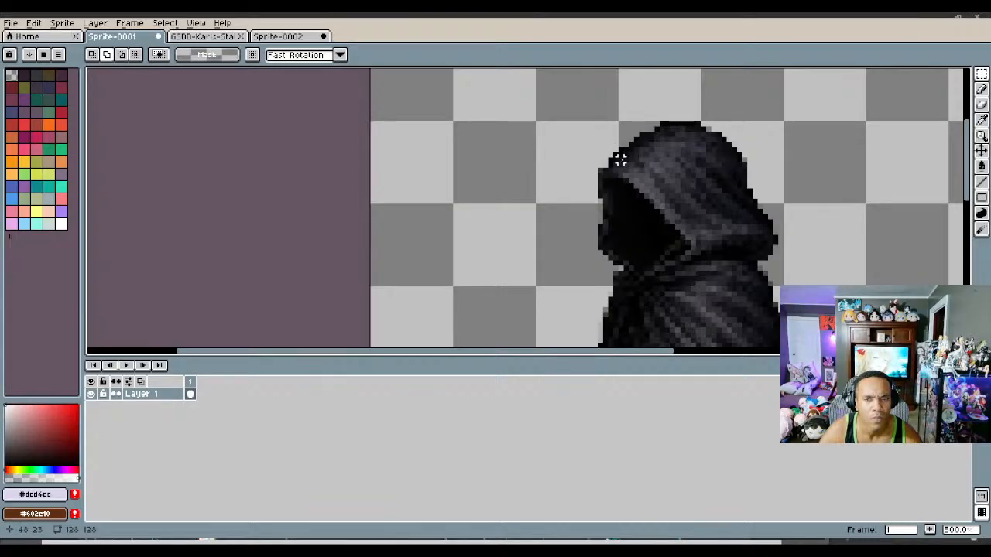
drag(803, 263, 555, 105)
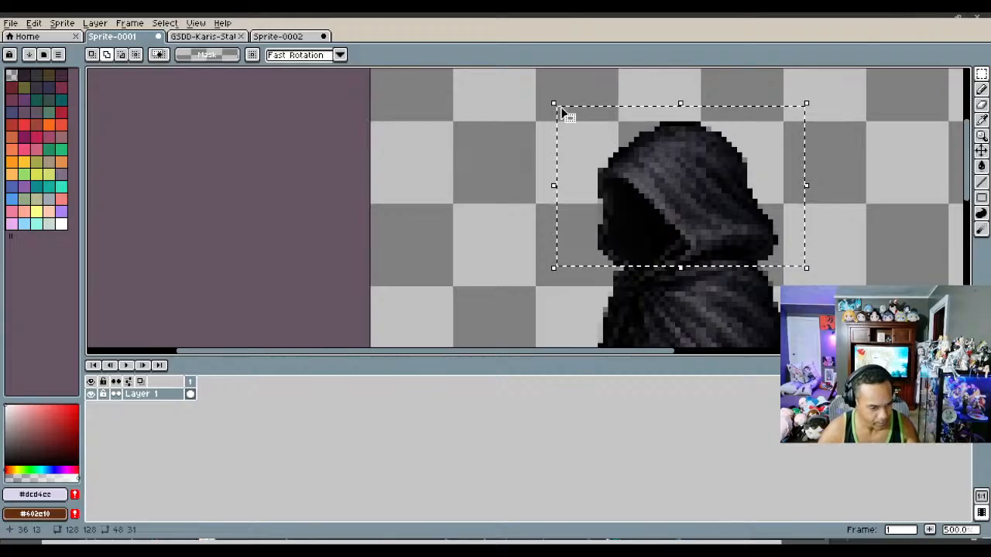
click(272, 39)
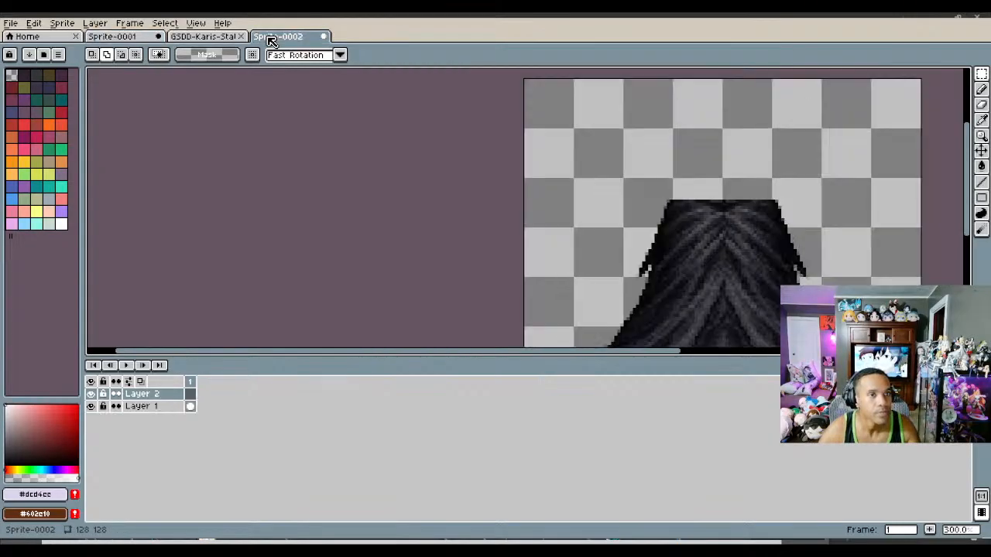
Step: Try pasting the hood beside the cloak with a second, horizontally flipped copy above the cloak, and undo both pastes
key(ctrl+v)
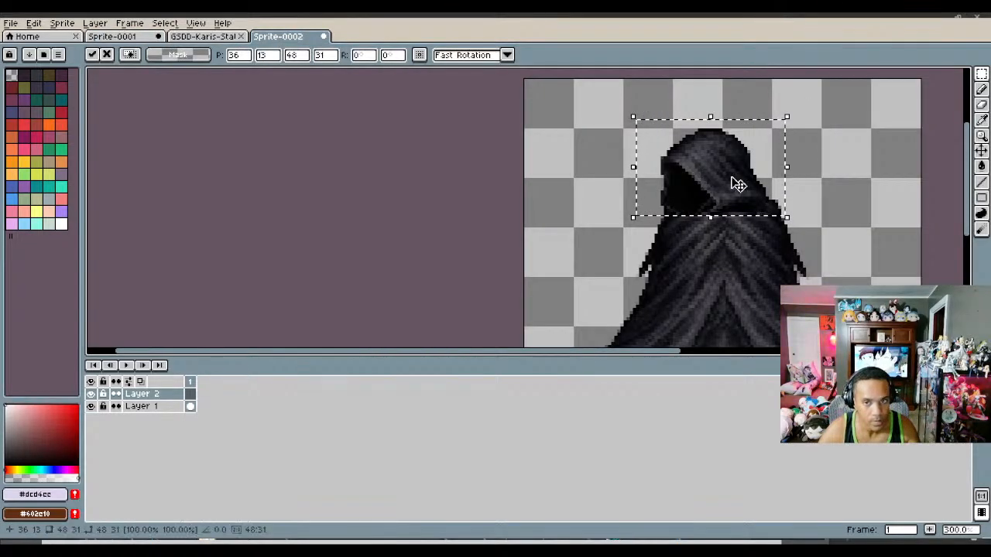
drag(732, 183, 858, 150)
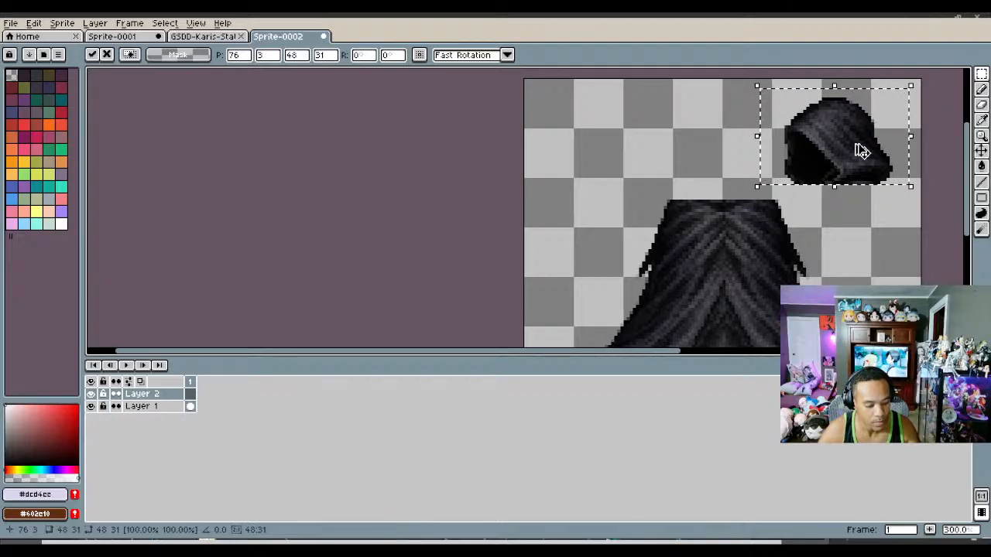
key(Return)
key(shift+h)
key(ctrl+v)
drag(857, 155, 709, 172)
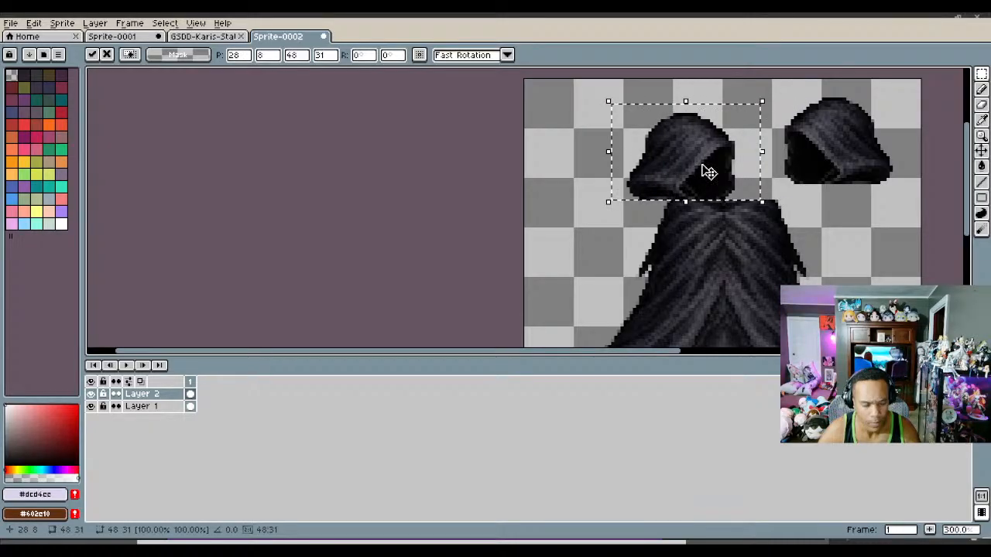
key(ctrl+z)
key(ctrl+z)
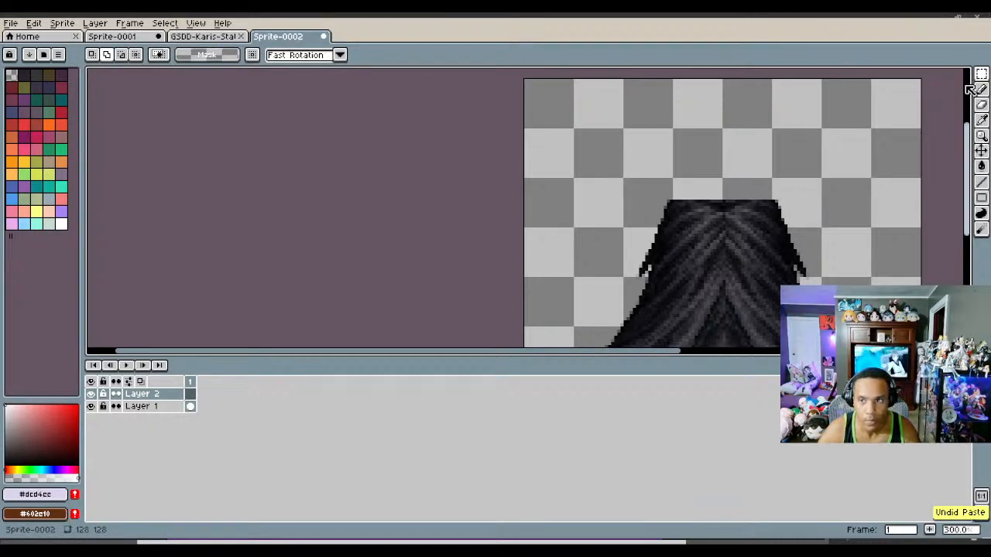
Step: Pick the grey #524f56 from the top of the cloak with the Eyedropper tool
click(981, 89)
click(949, 92)
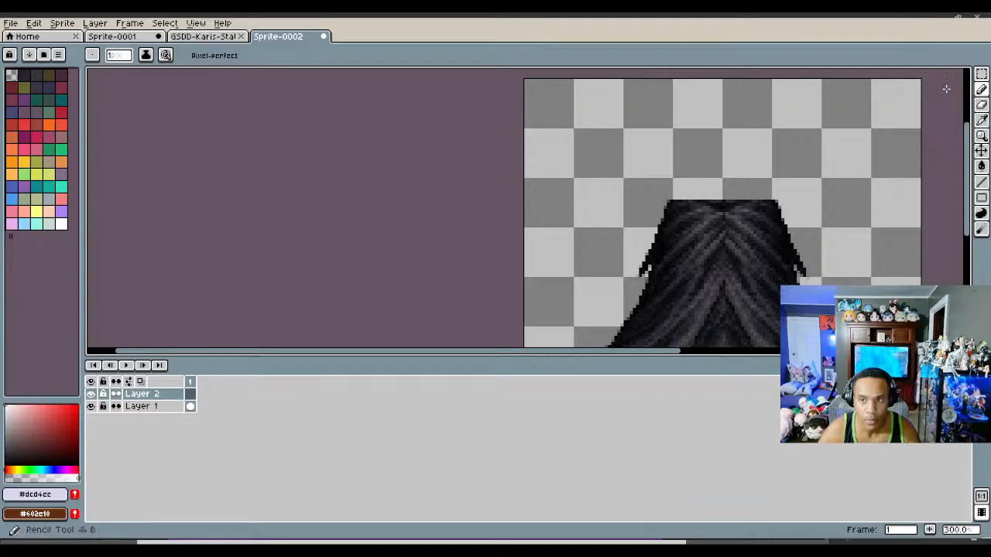
click(983, 120)
click(730, 206)
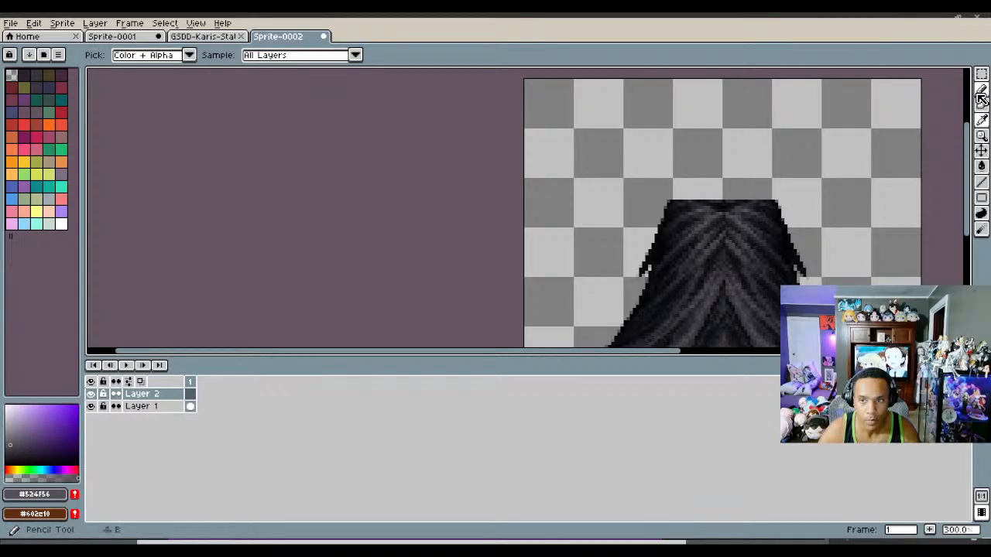
Step: Sketch an arched hood outline about 35 pixels wide above the cloak's top edge on Layer 2 with the 1-pixel Pencil tool
click(982, 93)
scroll(731, 176, up, 2)
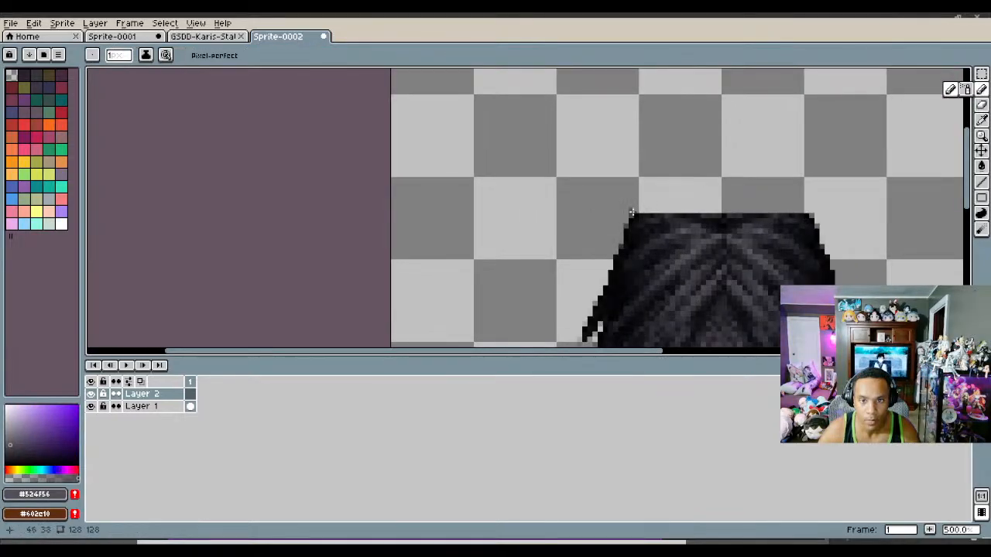
drag(632, 212, 678, 157)
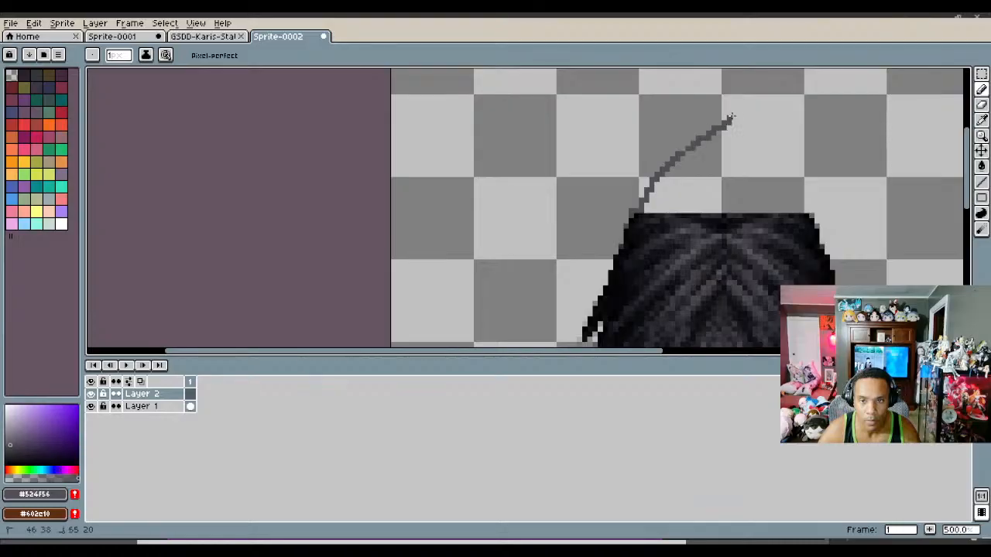
key(ctrl+z)
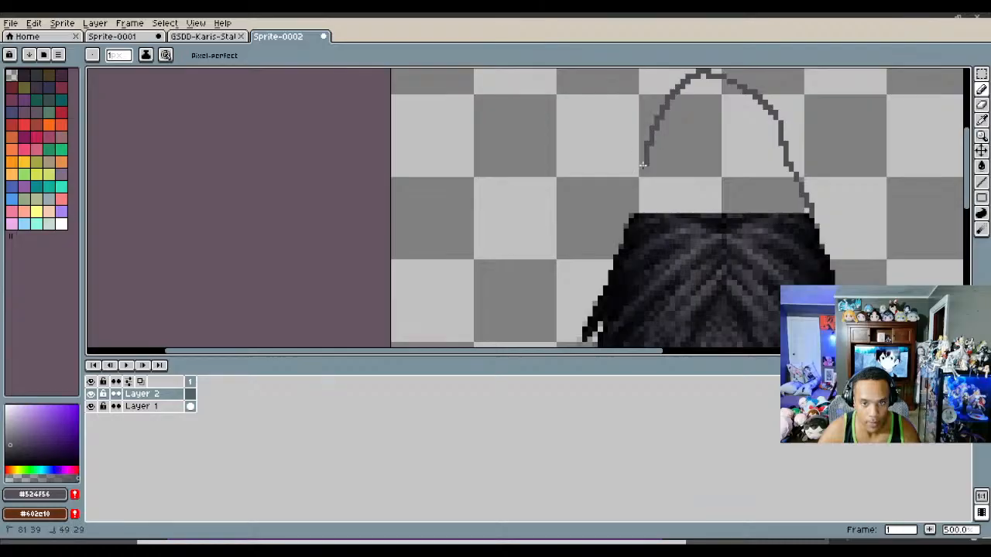
scroll(631, 211, down, 3)
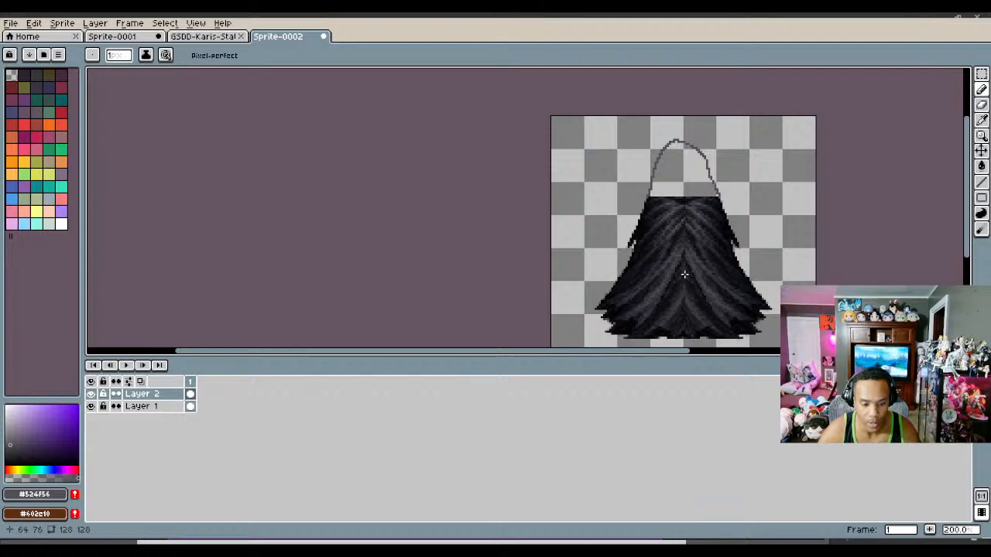
scroll(693, 239, up, 1)
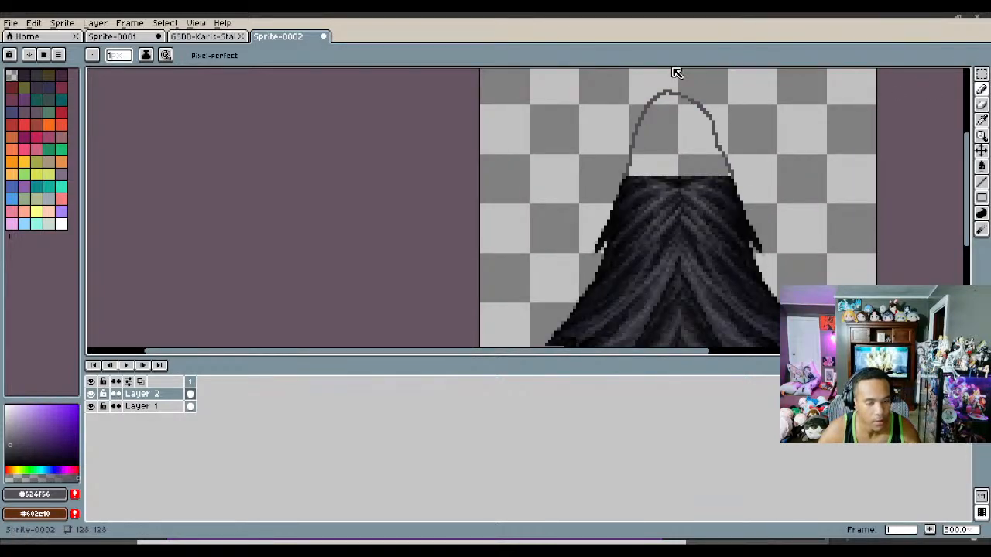
Step: Paste the hood on Layer 2 and place it beside the sketched outline at position 79, 9
key(ctrl+v)
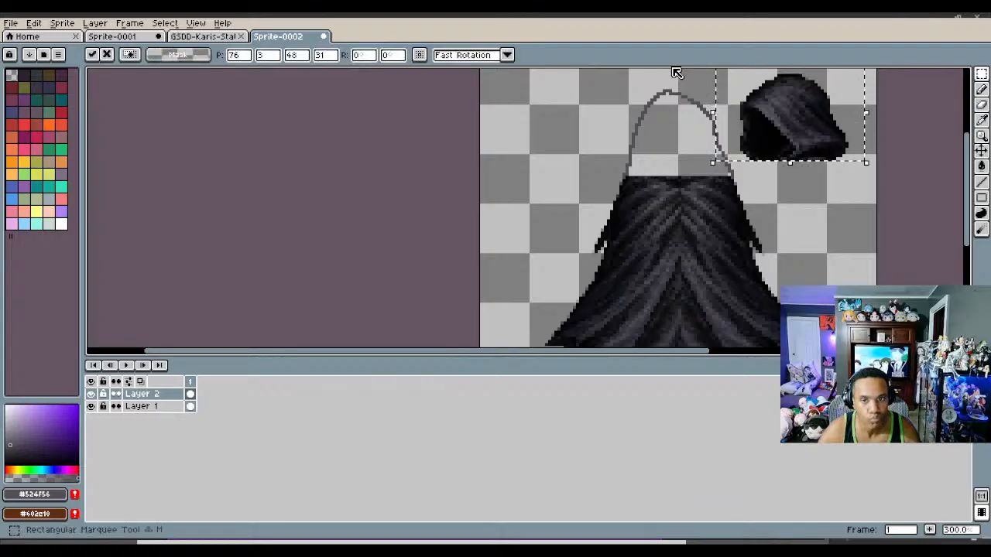
mouse_move(792, 126)
mouse_down()
mouse_move(719, 148)
mouse_move(683, 144)
mouse_move(795, 137)
mouse_up()
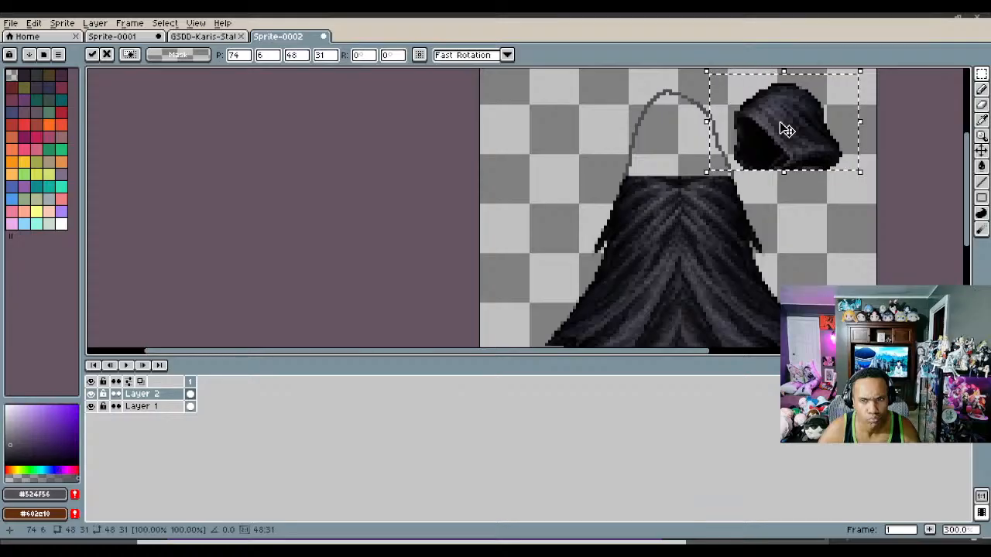
drag(791, 129, 807, 138)
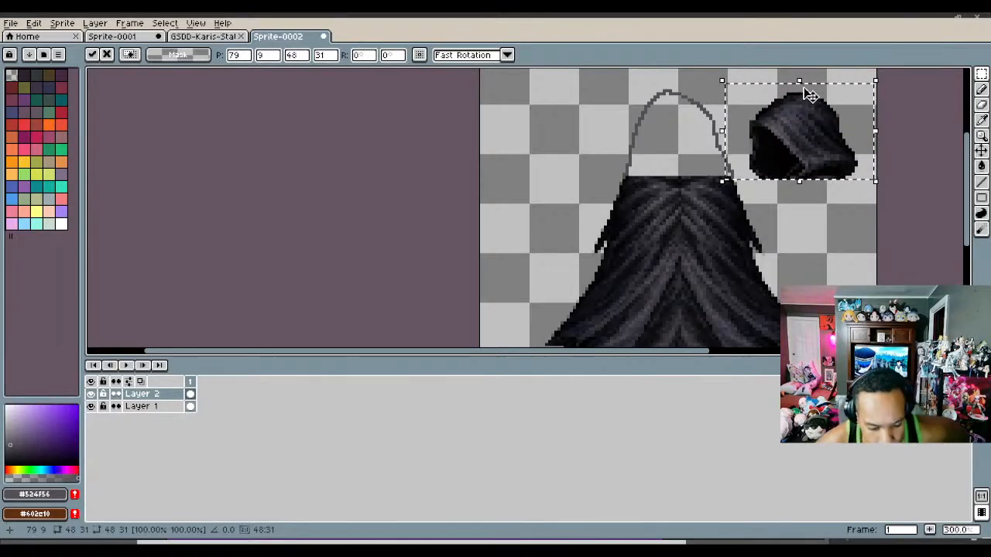
scroll(852, 92, up, 2)
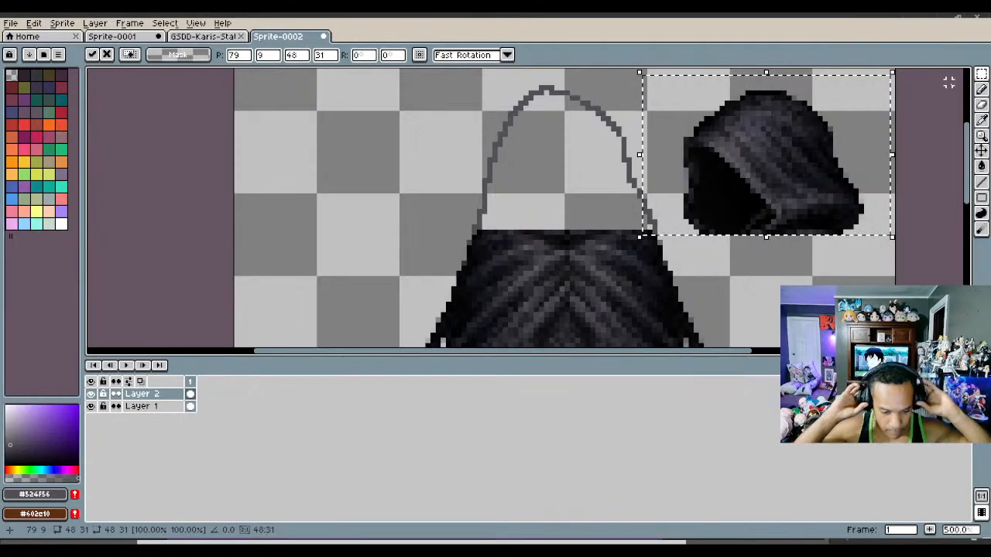
key(ctrl+d)
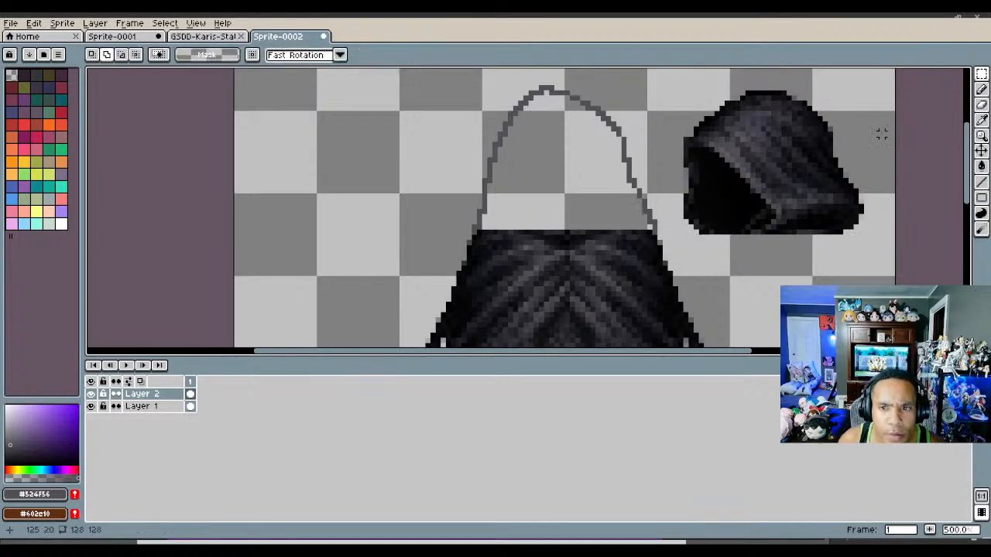
Step: Select the hood's dark opening edge with a marquee of about 13 by 18 pixels and place a copy inside the outline at 68, 21
scroll(752, 159, up, 3)
scroll(753, 161, down, 1)
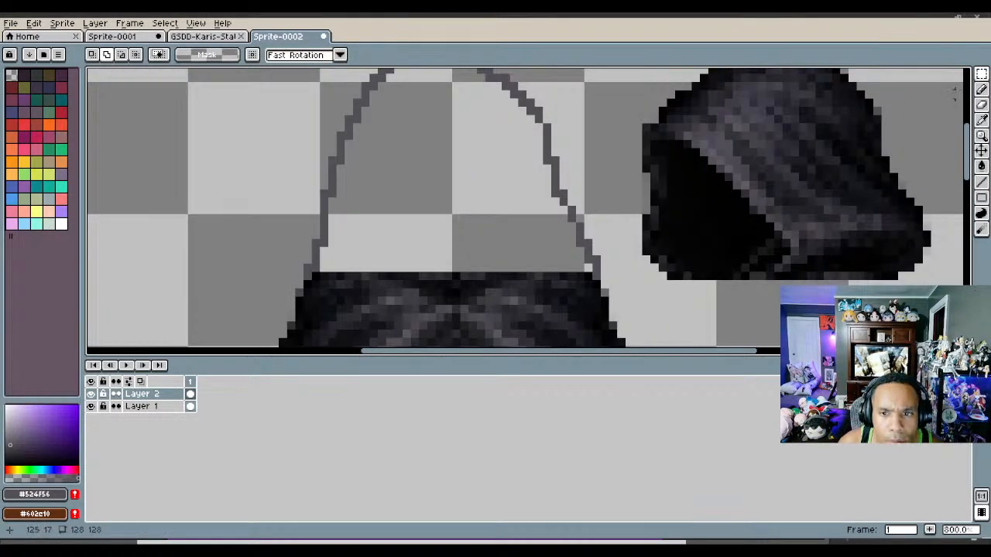
click(981, 75)
drag(695, 137, 787, 274)
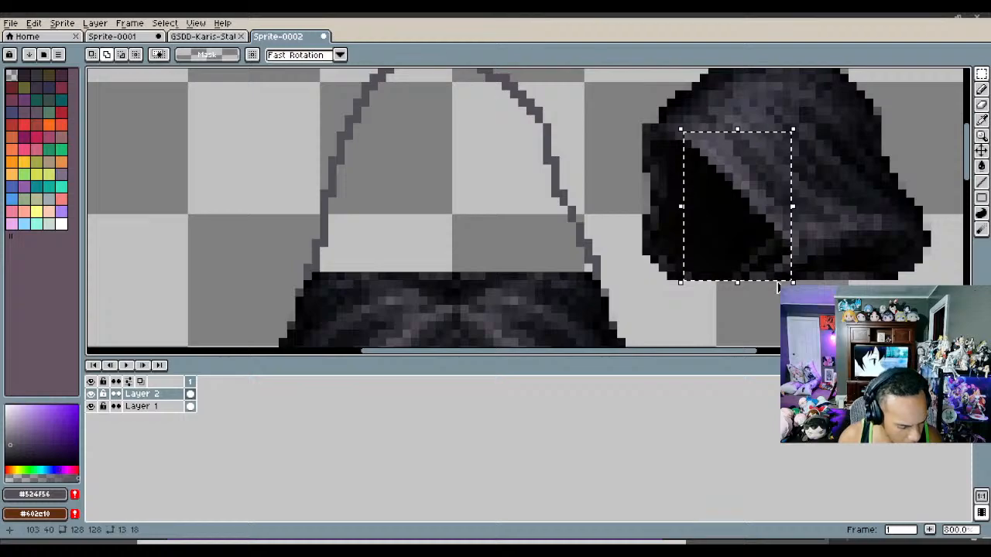
drag(743, 261, 554, 257)
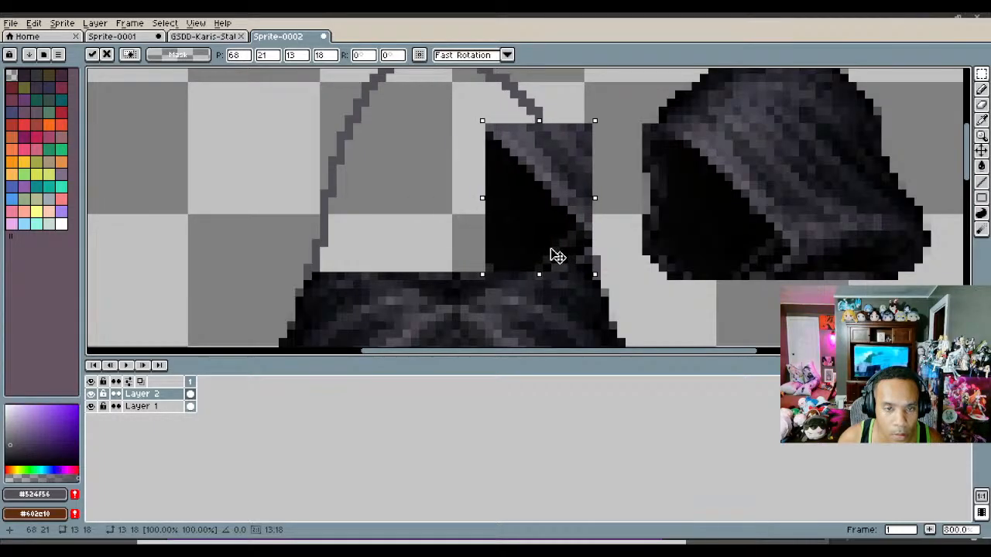
scroll(550, 155, down, 4)
scroll(526, 136, up, 2)
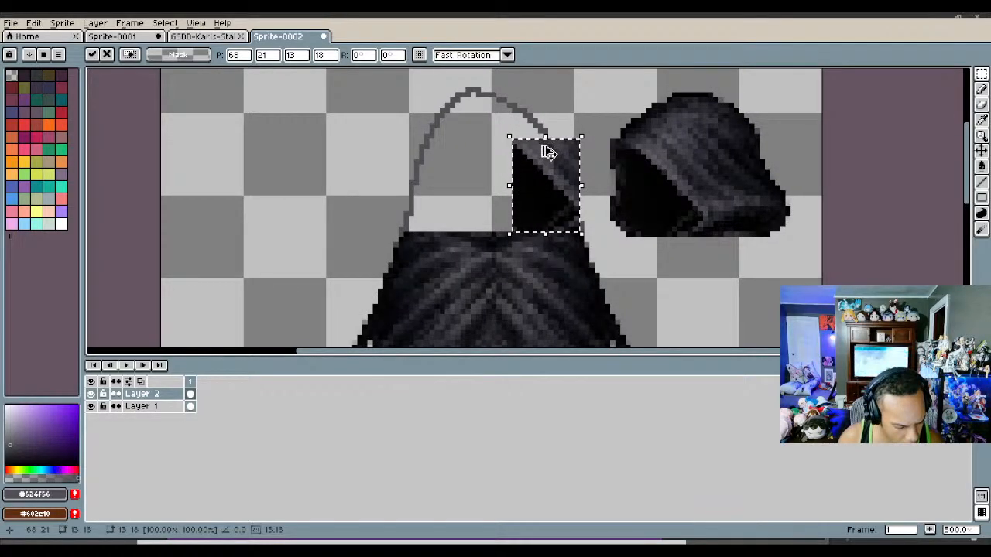
Step: Try a horizontally mirrored copy of the hood's opening edge at position 48, 21 and undo it
key(Return)
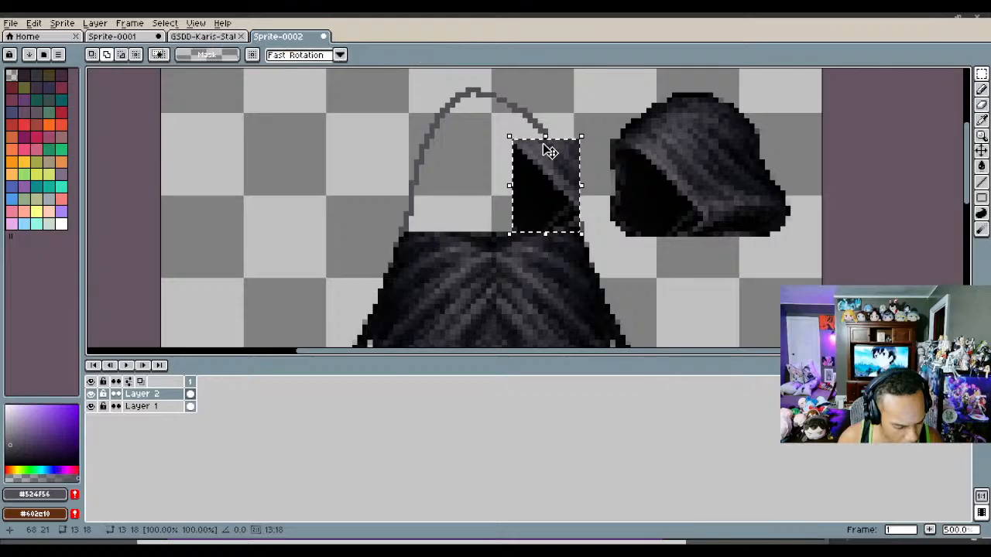
drag(562, 173, 459, 177)
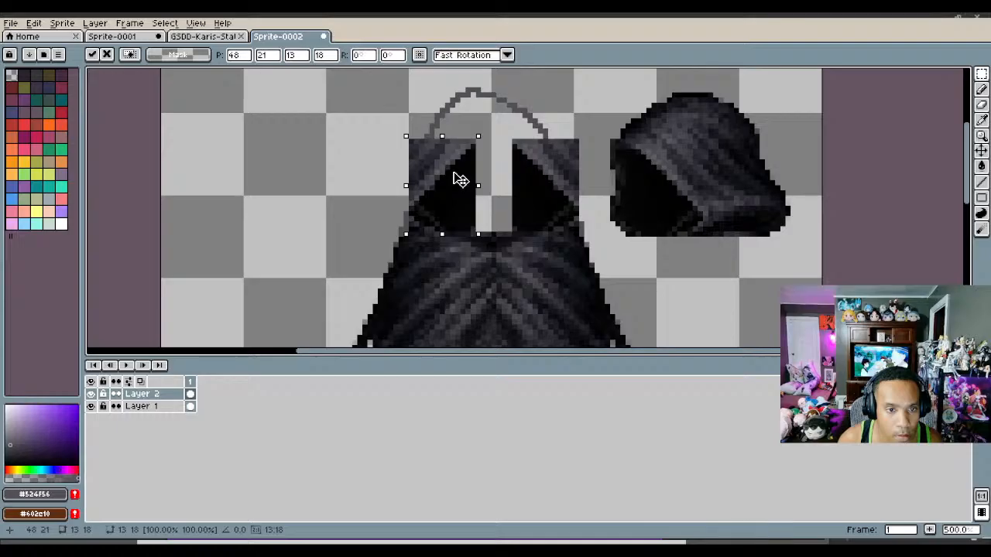
key(ctrl+z)
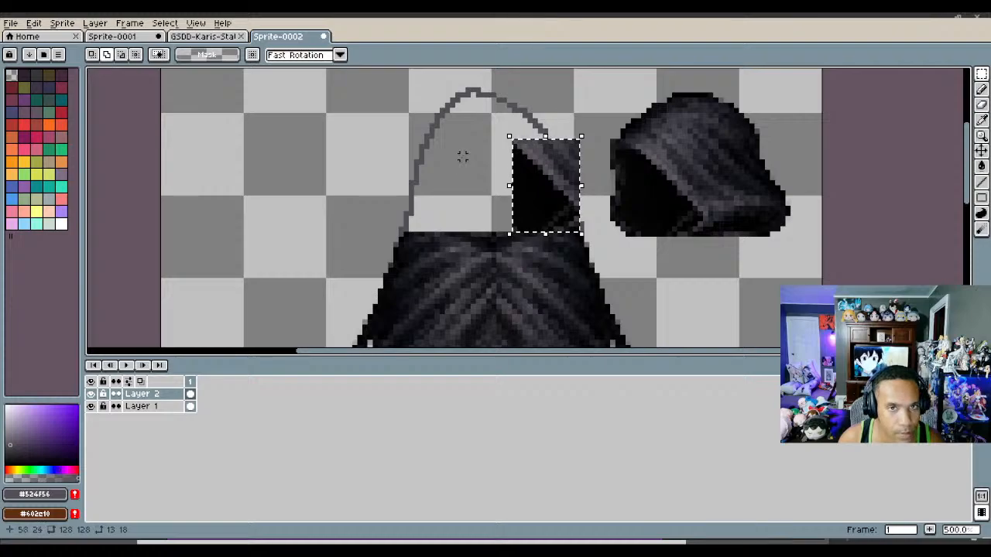
Step: Move the opening edge piece to 63, 21 and place a horizontally mirrored copy at 51, 21 to complete the front opening
drag(545, 186, 515, 183)
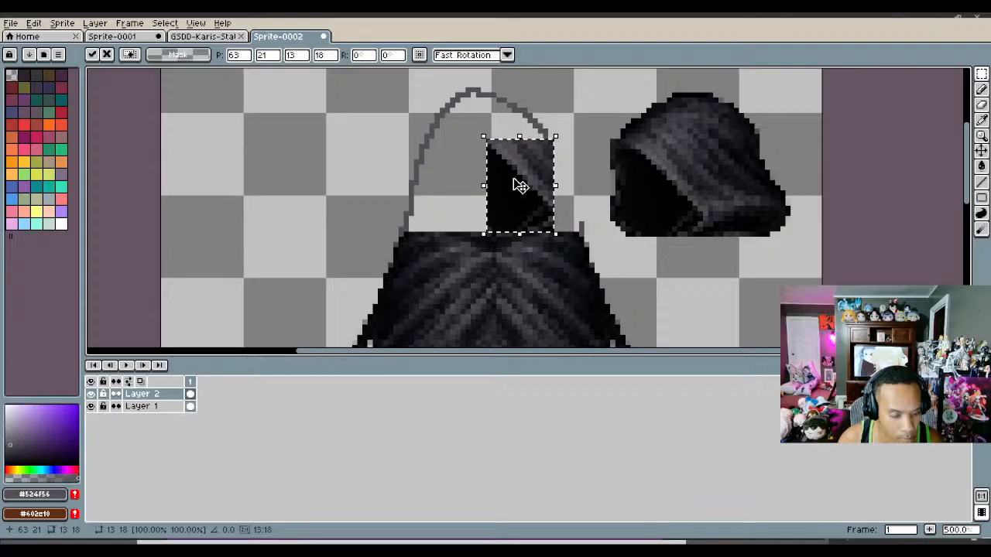
key(ctrl+c)
key(ctrl+v)
key(shift+h)
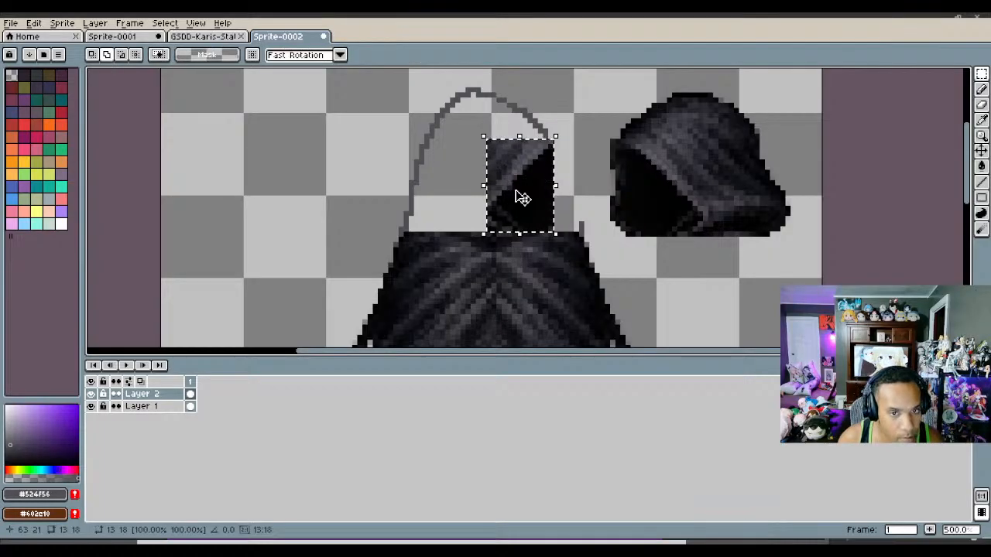
drag(516, 191, 454, 193)
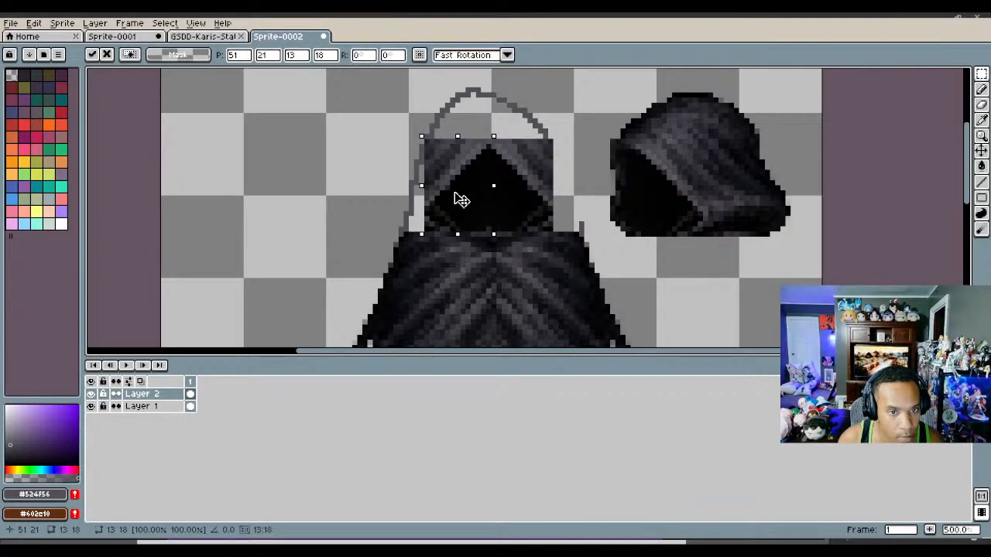
scroll(464, 200, down, 2)
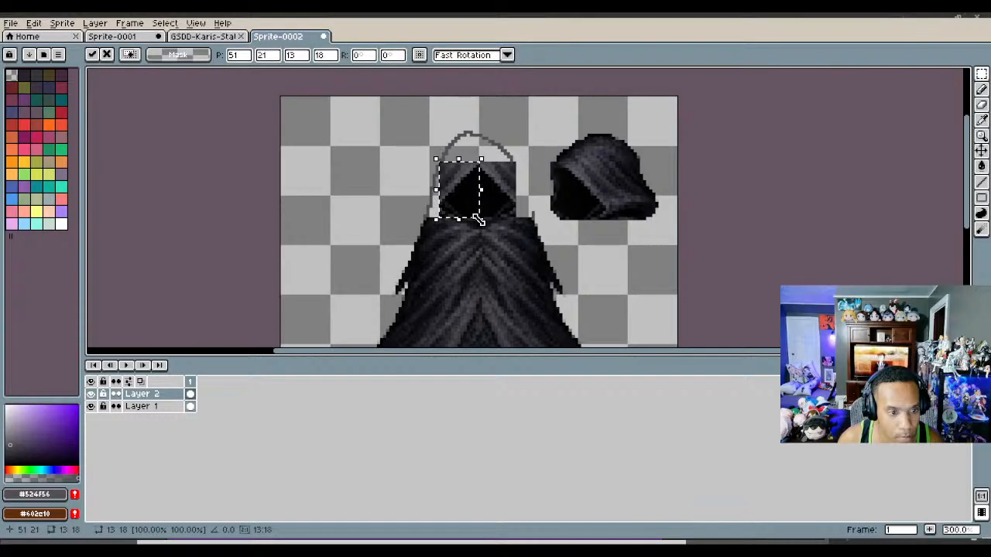
click(516, 215)
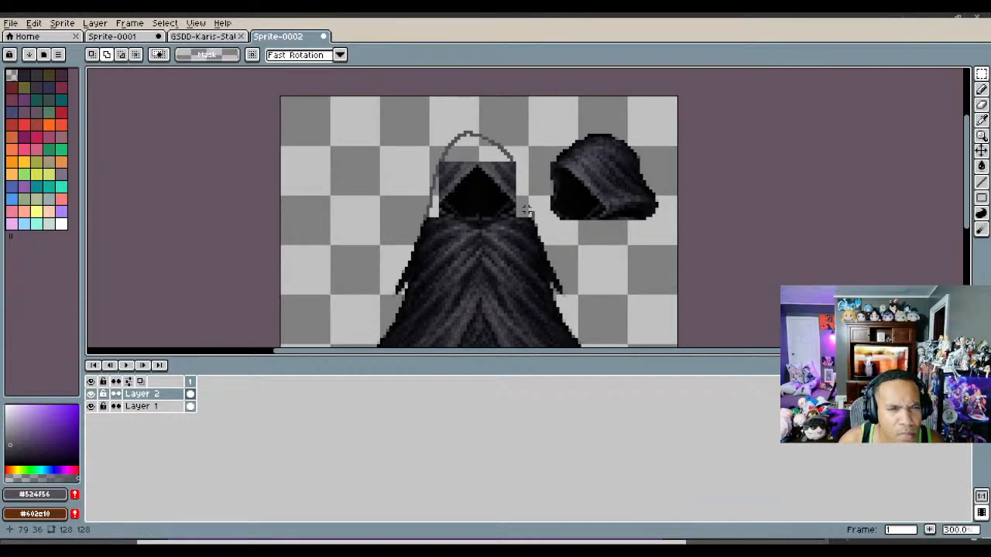
Step: Erase the sketched arch above the hood opening and the stray outline stub beside it with the 4-pixel Eraser
scroll(523, 209, up, 1)
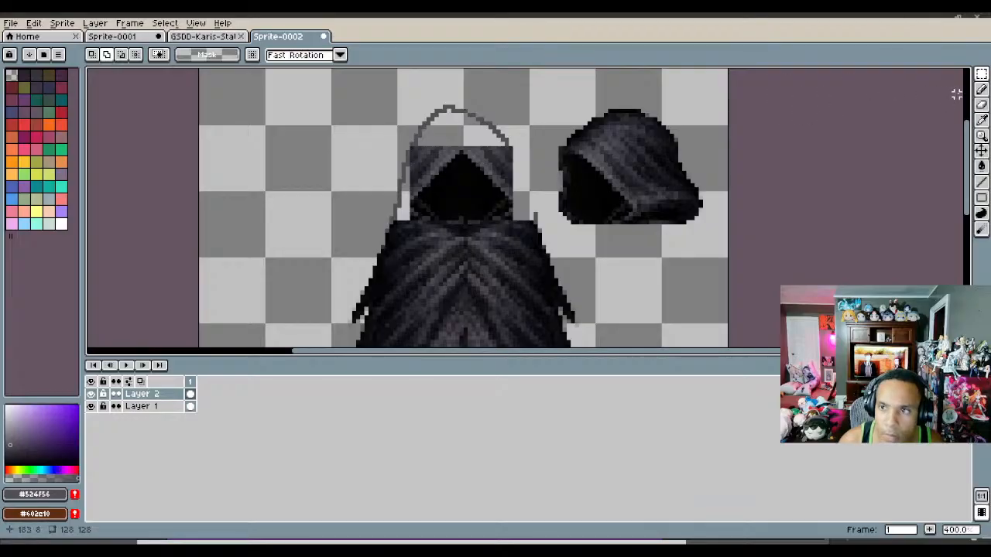
click(981, 104)
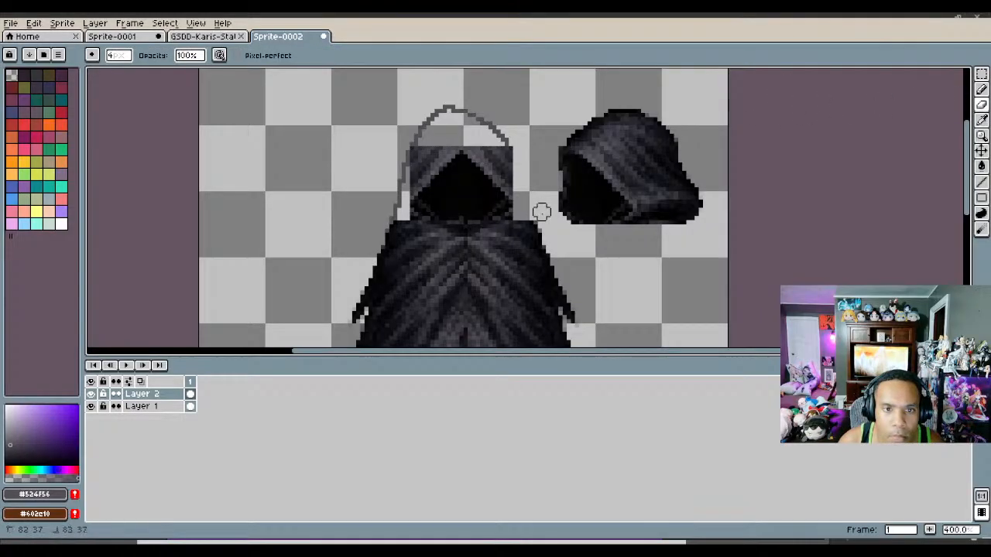
mouse_move(465, 108)
mouse_down()
mouse_move(412, 134)
mouse_move(458, 109)
mouse_move(500, 126)
mouse_up()
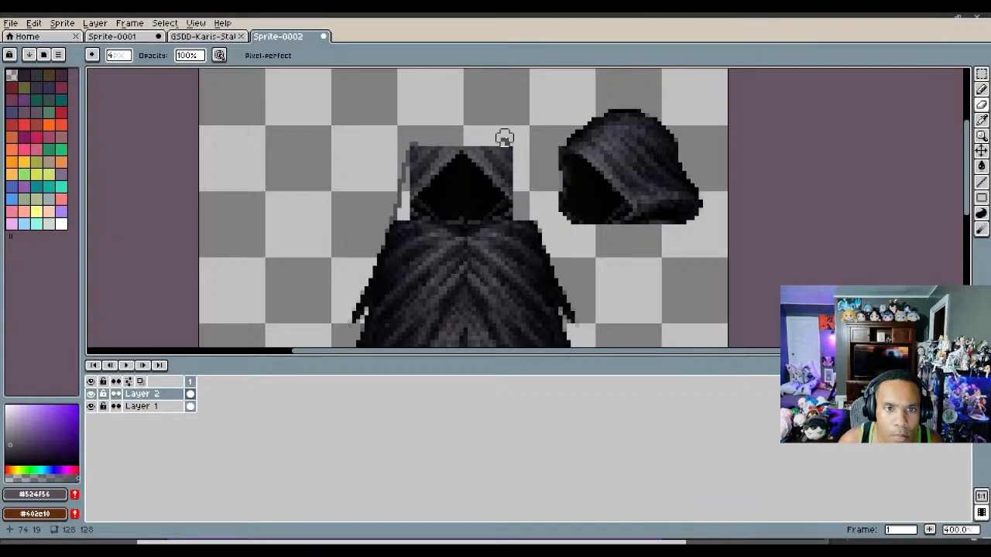
Step: Select the side-view hood's crown with a 17 by 12 pixel marquee and place a copy above the front opening at 56, 4
key(m)
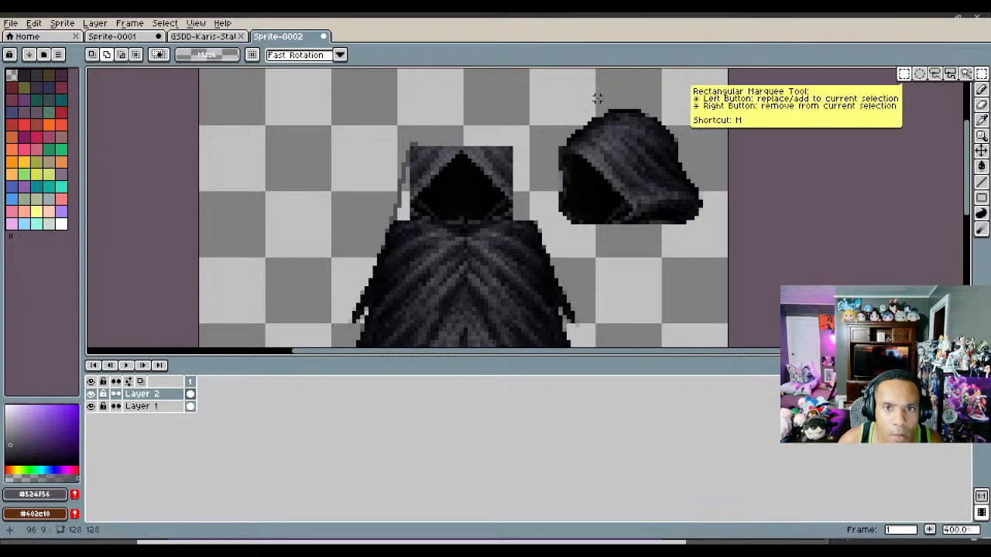
drag(596, 95, 480, 121)
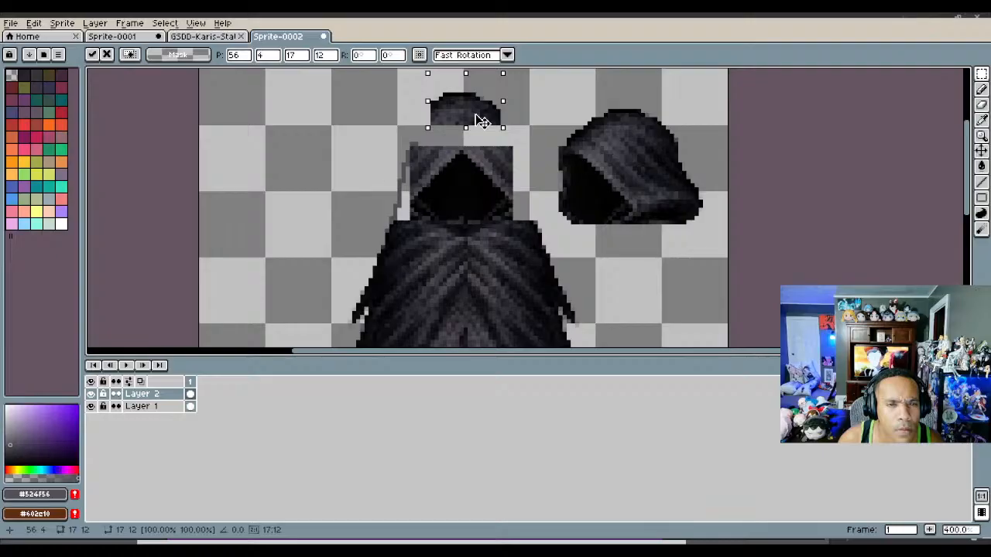
scroll(493, 154, down, 2)
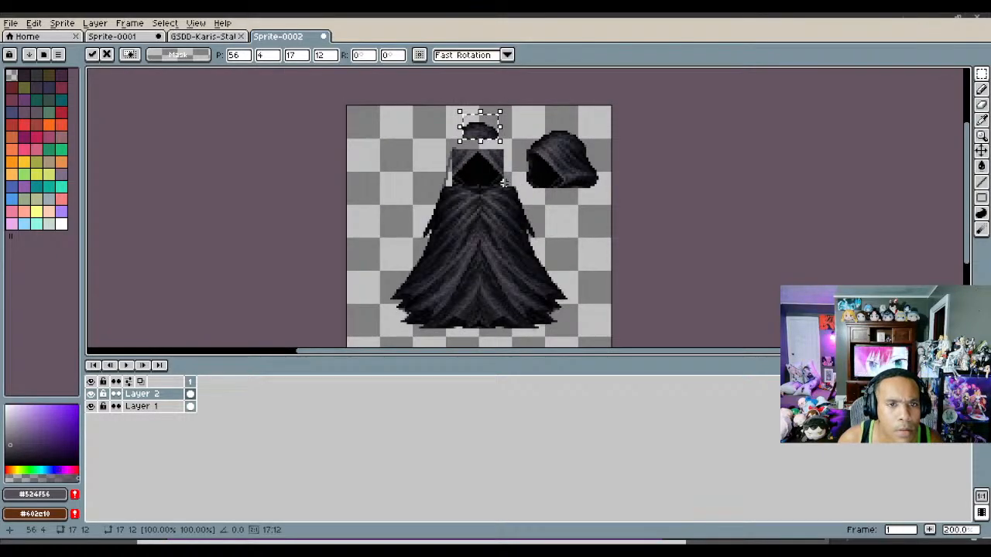
key(Return)
Step: Select the front hood opening with a 29 by 19 pixel marquee, nudge it one pixel to the right and deselect it
scroll(503, 181, up, 3)
drag(516, 188, 364, 90)
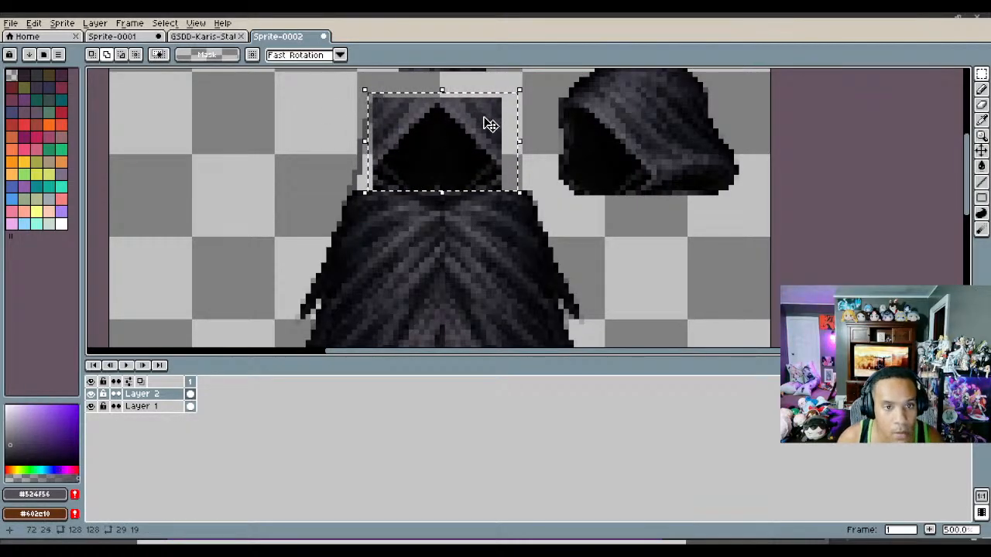
key(Right)
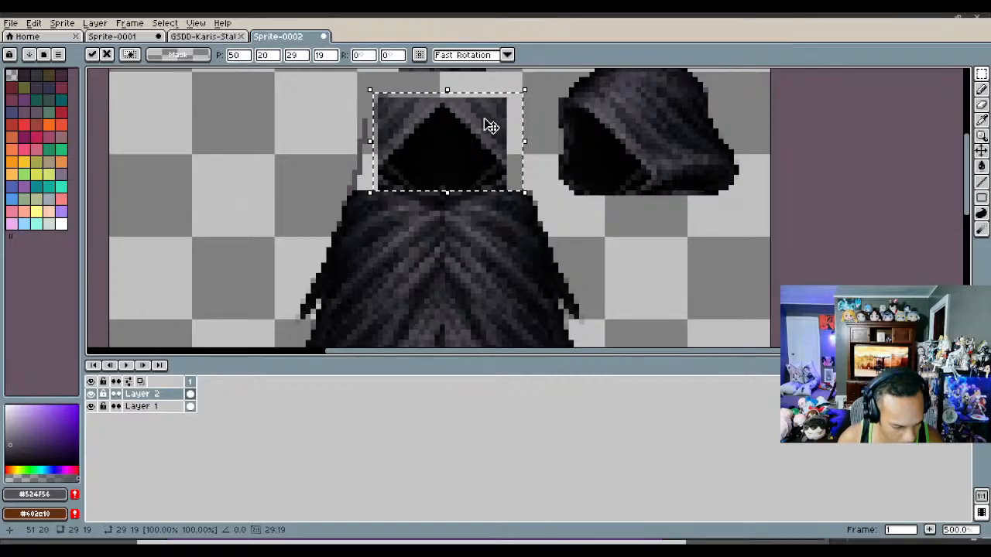
key(ctrl+d)
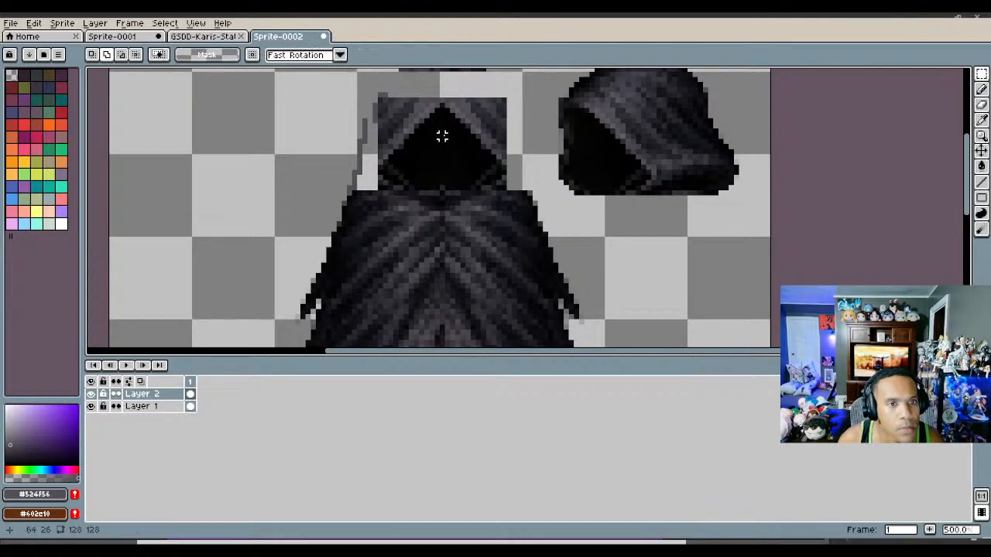
Step: Erase the remaining grey sketch outline on the left side of the front hood opening with the 4-pixel Eraser
click(980, 89)
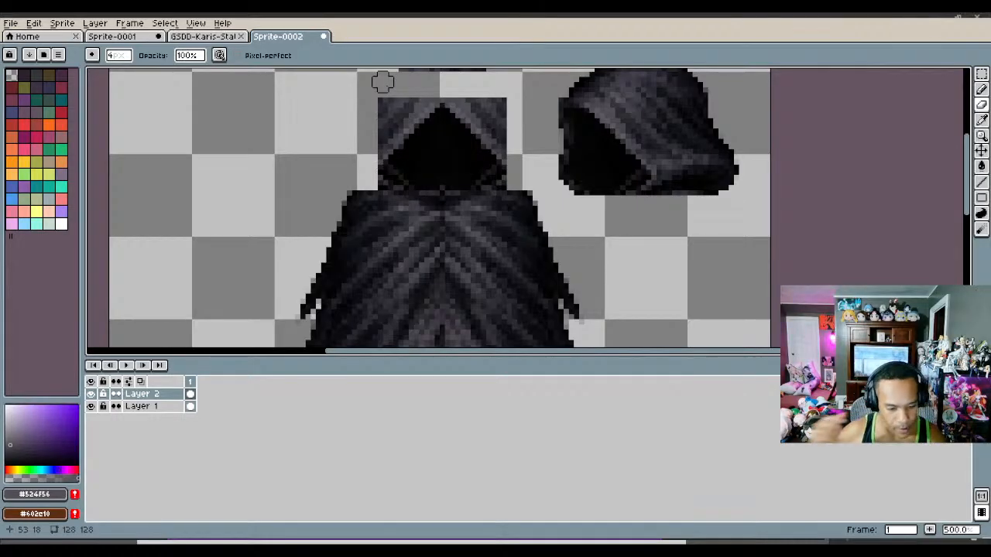
scroll(480, 144, down, 2)
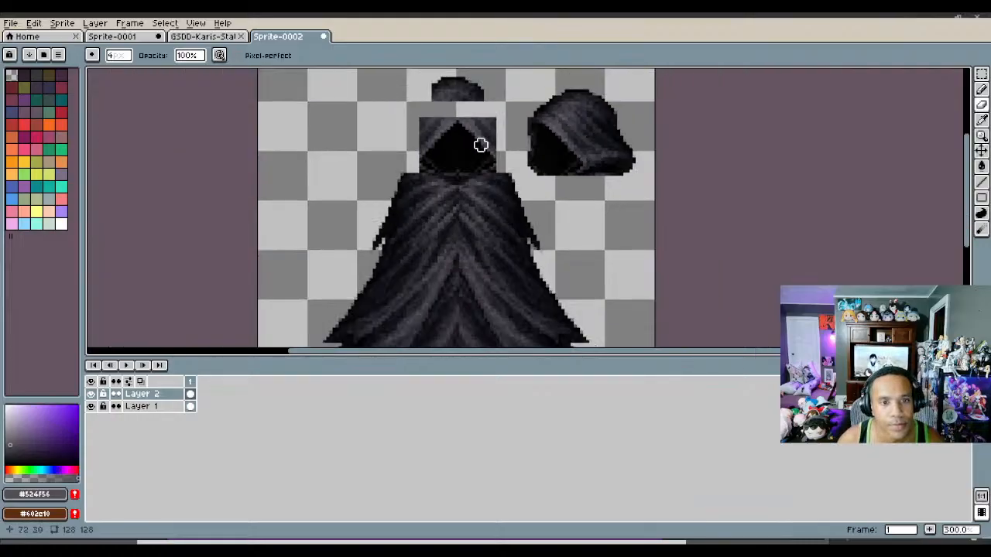
scroll(473, 133, down, 1)
scroll(464, 99, up, 1)
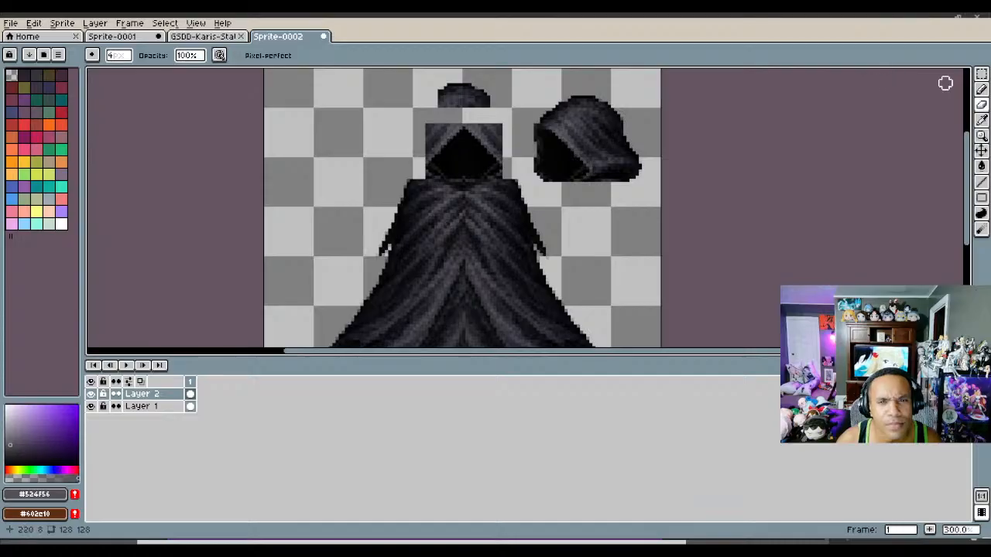
Step: Select the side-view hood's back edge with a 13 by 22 pixel marquee and place a copy beside the front opening at 77, 18
click(980, 74)
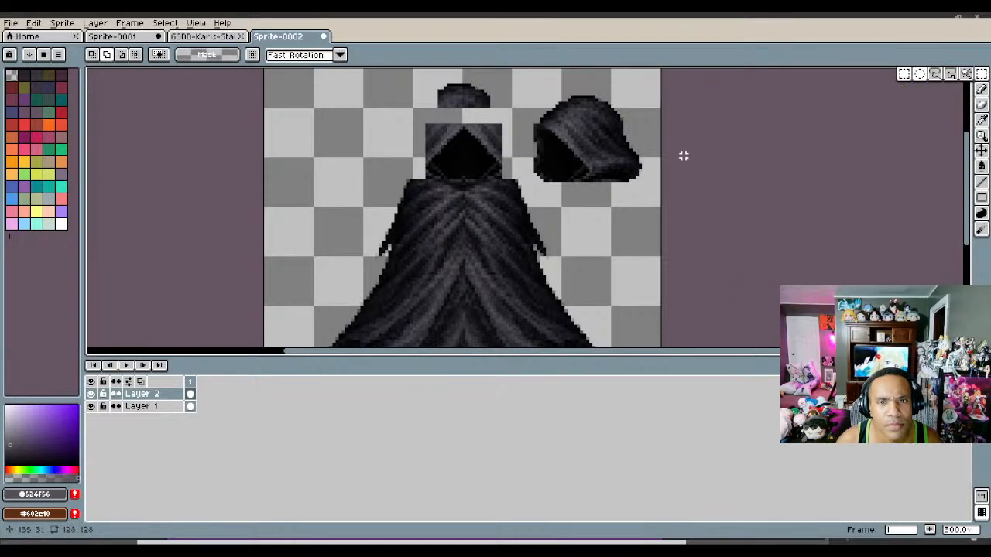
drag(655, 183, 615, 114)
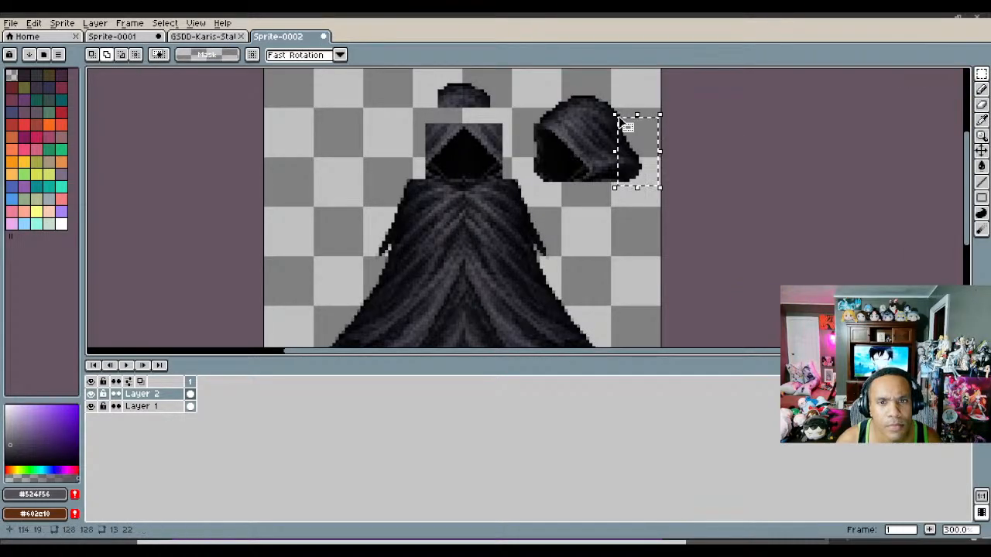
click(648, 151)
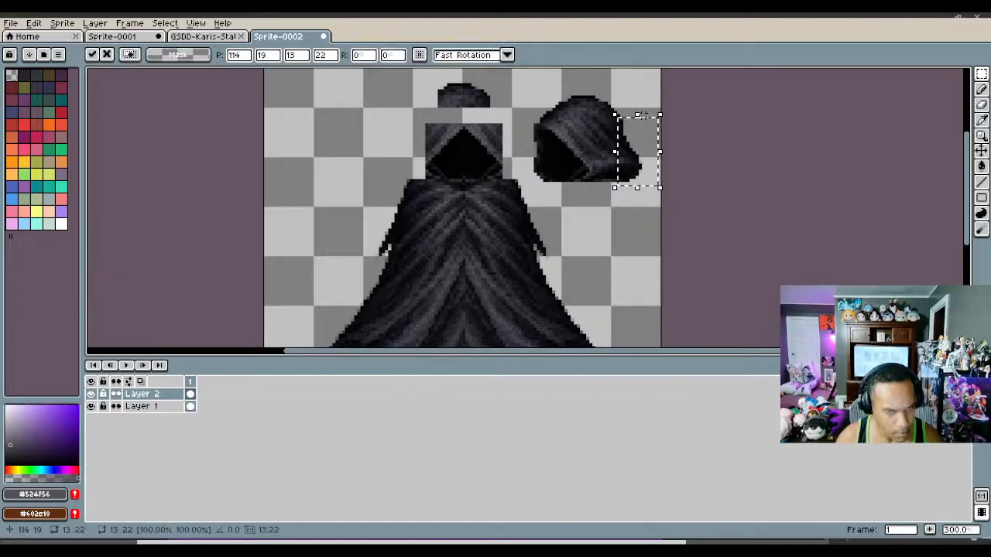
drag(648, 151, 533, 143)
scroll(526, 140, up, 2)
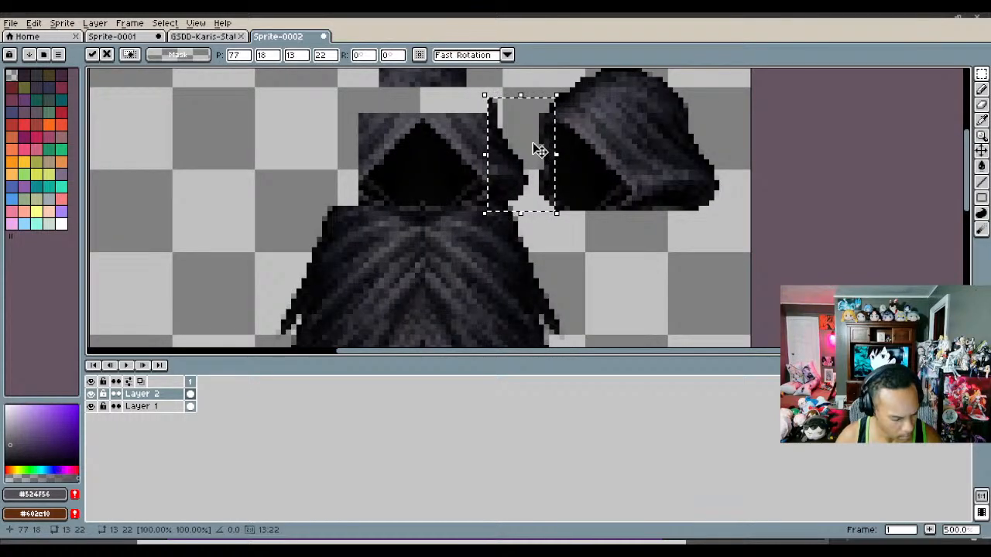
key(Return)
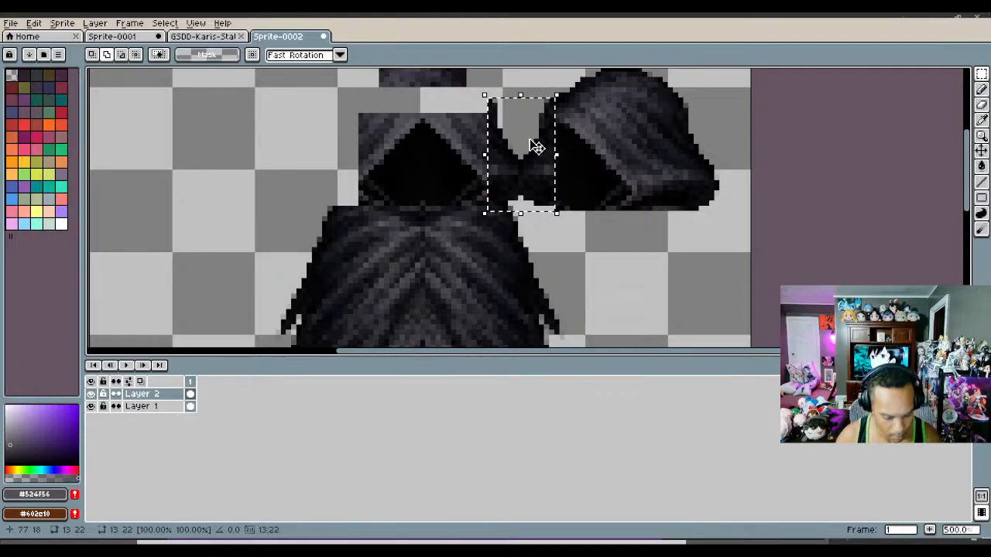
Step: Place a horizontally mirrored copy of the hood's side edge on the opposite side of the front opening at 39, 19
key(Left)
key(Left)
key(Left)
key(Left)
key(Left)
key(Left)
key(Left)
key(Left)
key(Left)
key(Left)
key(Left)
key(Left)
key(Left)
key(Left)
key(Left)
key(Left)
key(Left)
key(Left)
key(Left)
key(Left)
key(Left)
key(Left)
key(Left)
key(Left)
key(Left)
key(Left)
key(Left)
key(Left)
key(Left)
key(Left)
key(Left)
key(Left)
key(Left)
key(Left)
key(Left)
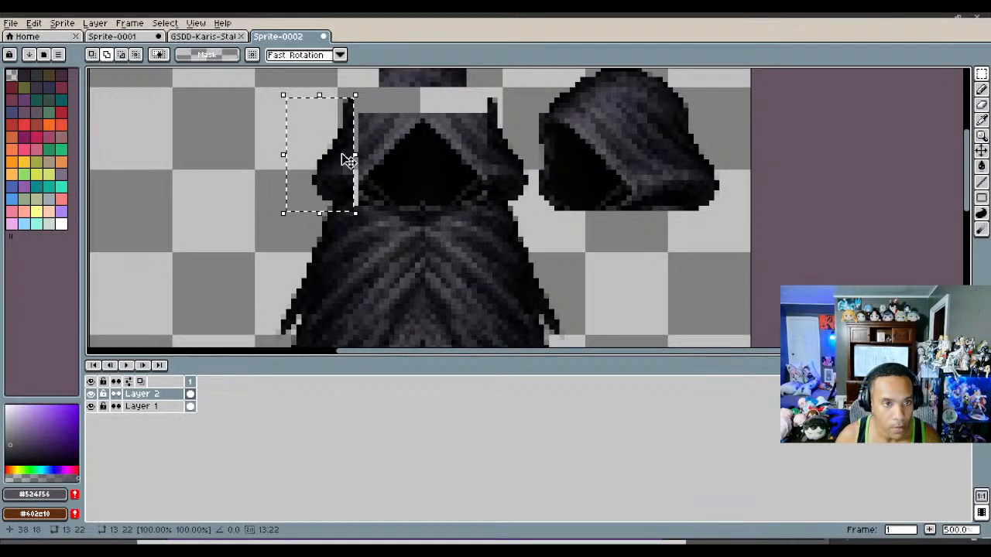
drag(342, 157, 353, 167)
scroll(351, 170, down, 1)
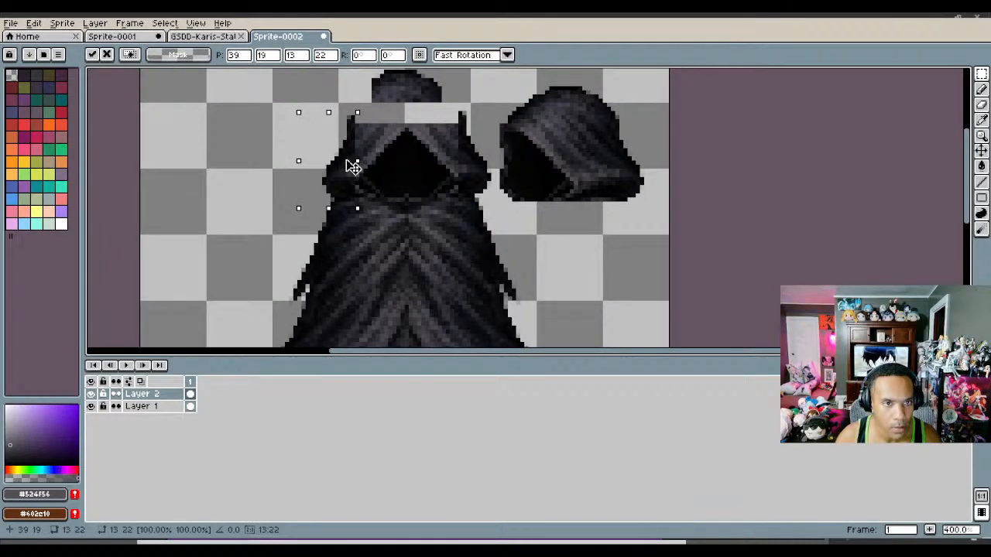
click(460, 181)
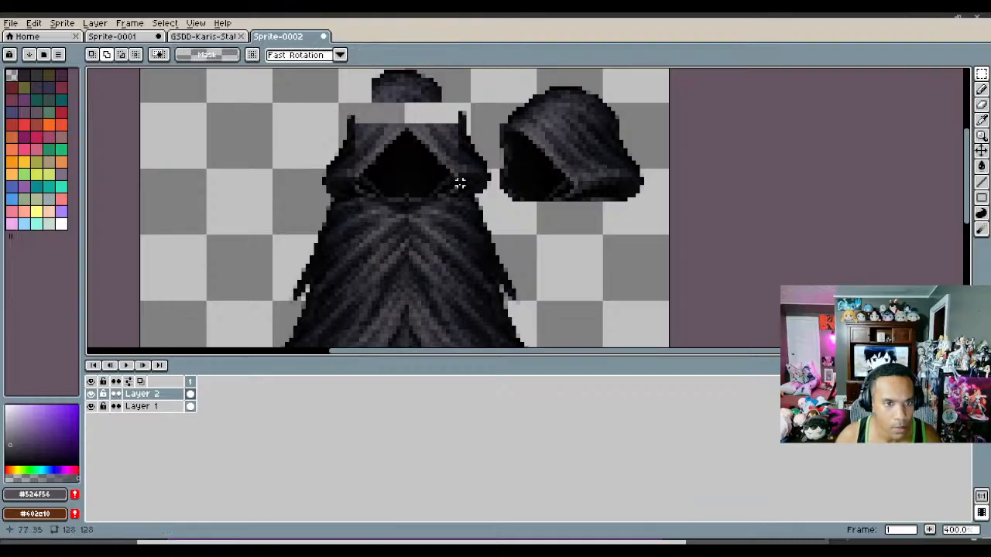
Step: Select the assembled front hood with a 42 by 22 pixel marquee, set it at position 43, 18 and deselect it
drag(488, 200, 326, 118)
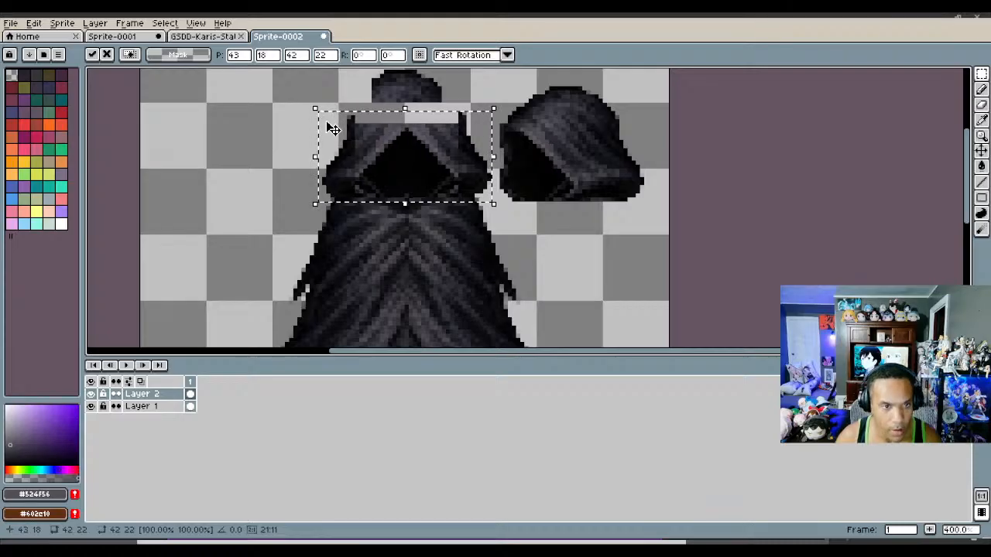
scroll(340, 139, down, 2)
key(ctrl+d)
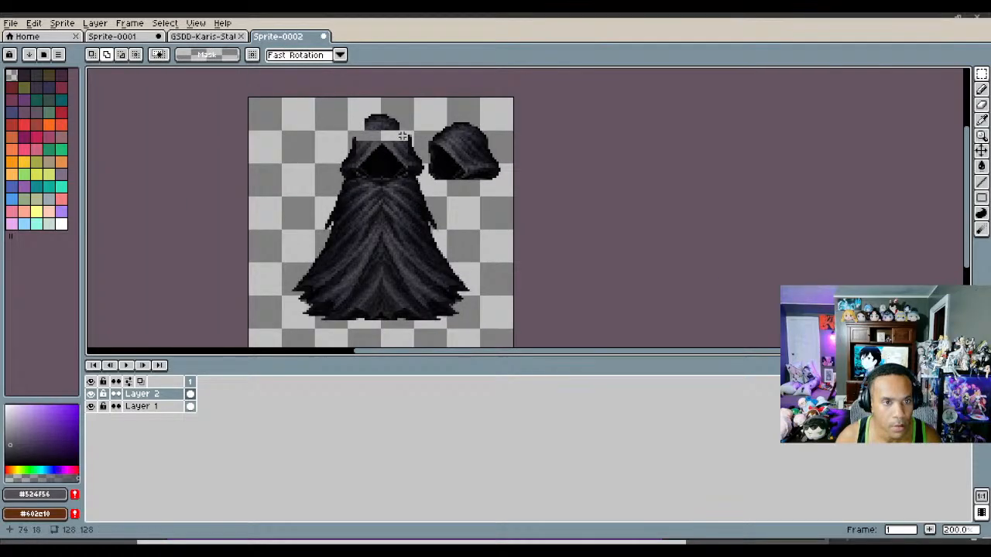
Step: Erase the floating crown piece and the two dark spikes above the front hood with the 4-pixel Eraser
scroll(402, 136, up, 2)
click(980, 106)
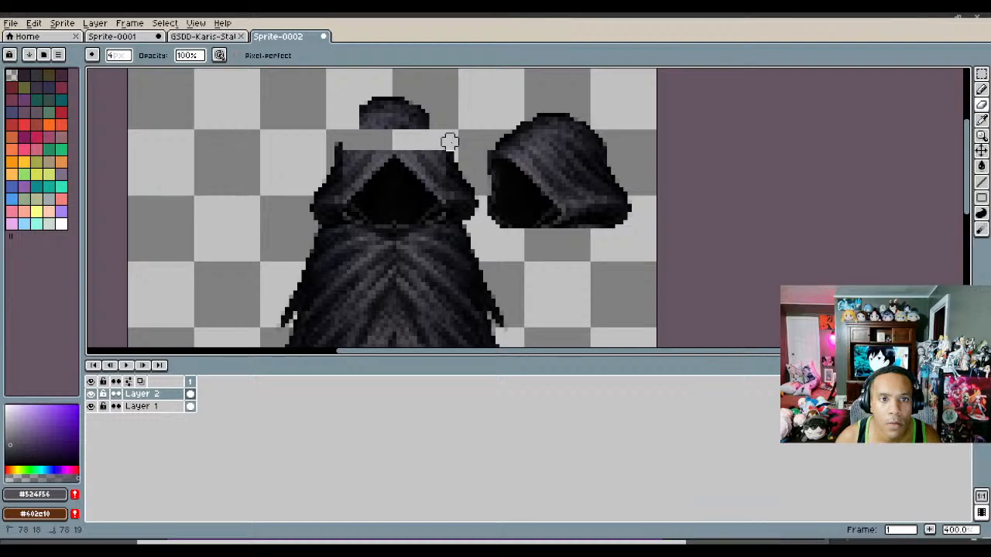
mouse_move(441, 130)
mouse_down()
mouse_move(364, 109)
mouse_move(405, 100)
mouse_move(375, 105)
mouse_move(445, 121)
mouse_move(354, 121)
mouse_move(449, 114)
mouse_move(363, 125)
mouse_up()
scroll(342, 142, down, 3)
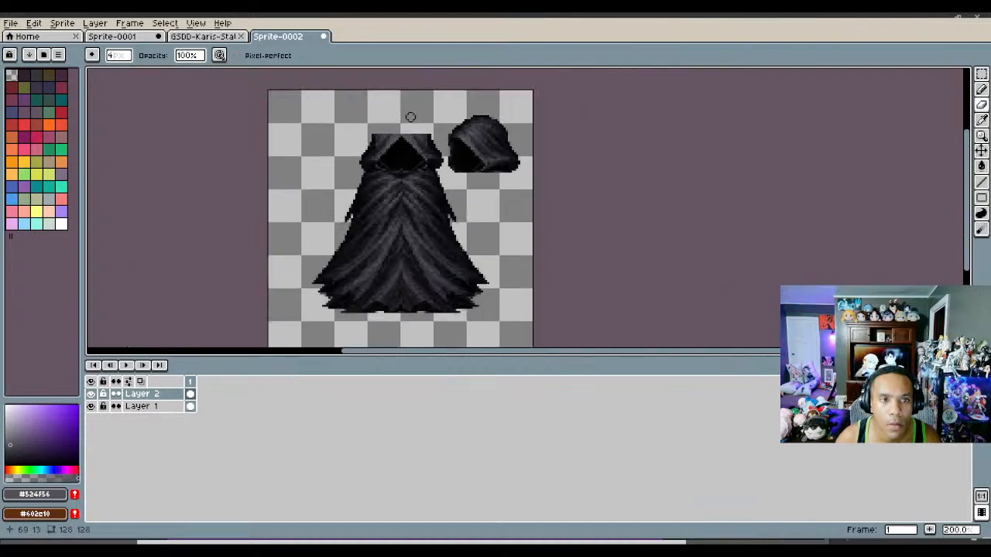
scroll(388, 123, up, 4)
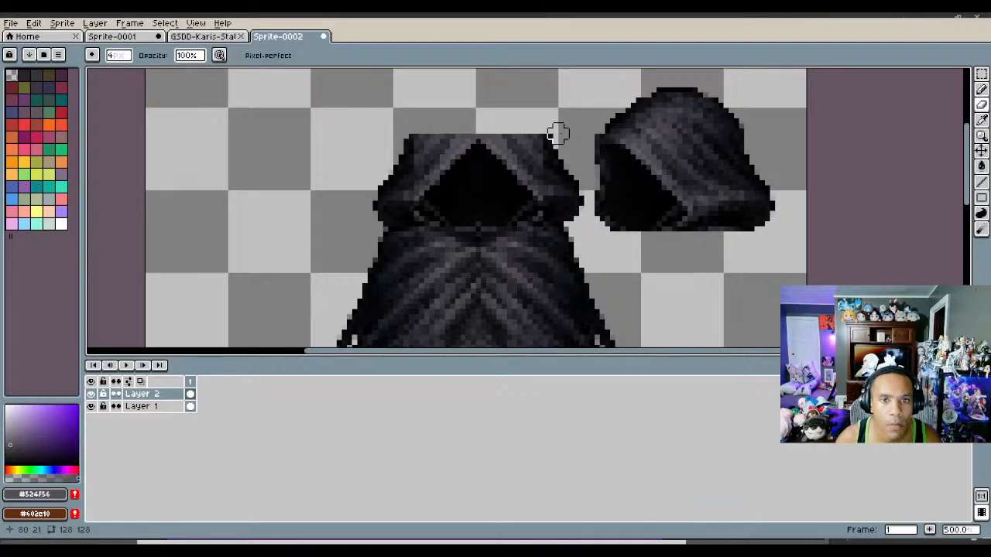
scroll(577, 101, down, 3)
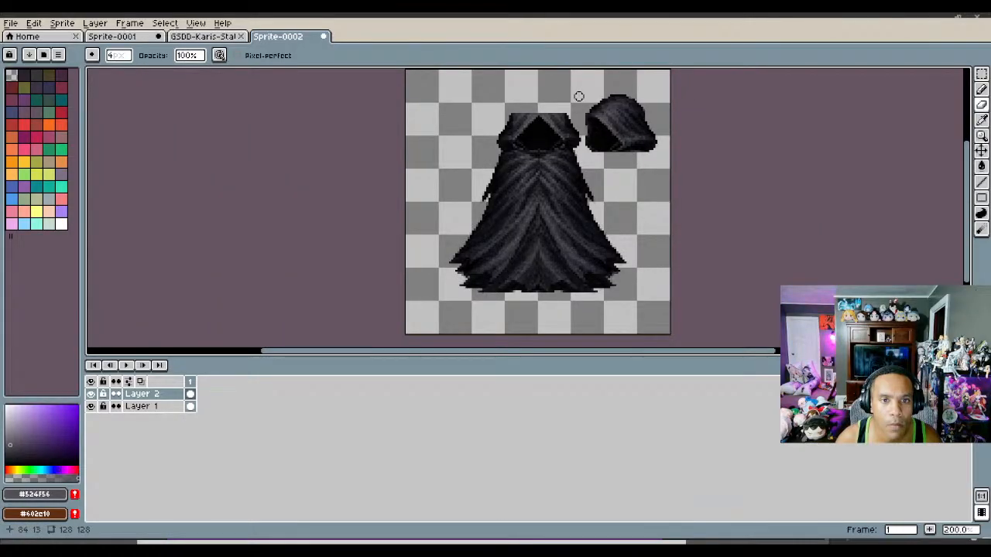
scroll(578, 96, up, 4)
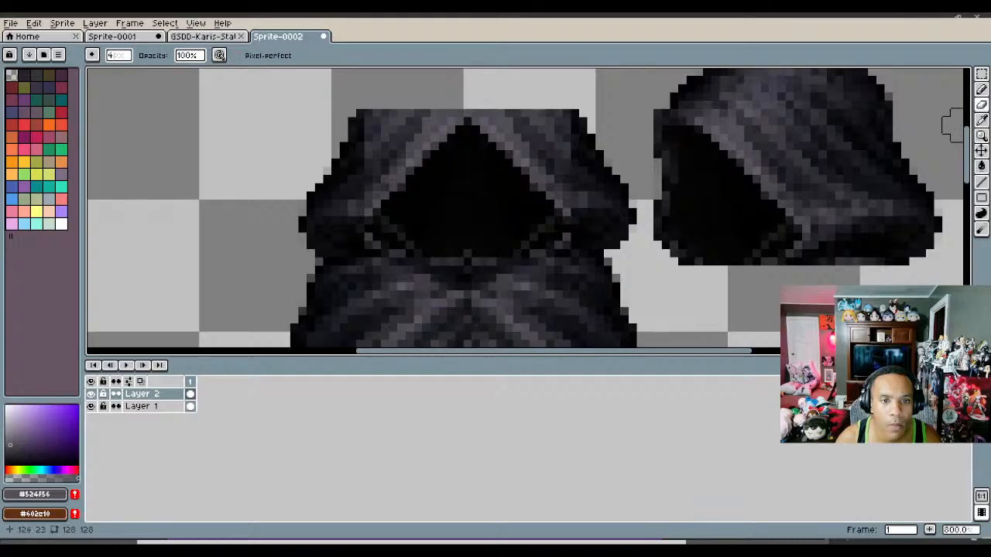
Step: Sample the near-black #020202 from the front hood's opening as the drawing colour for the Pencil tool
click(981, 120)
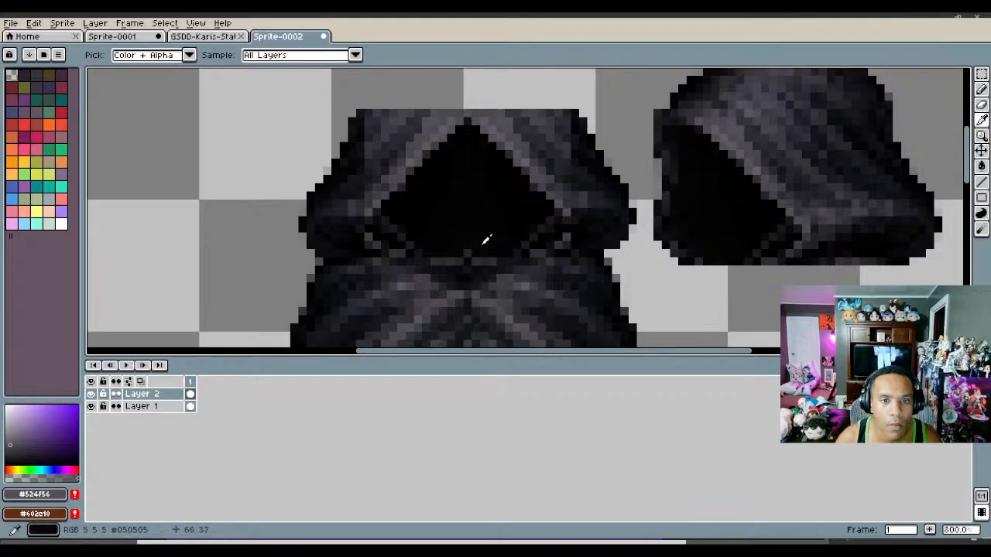
click(484, 236)
key(b)
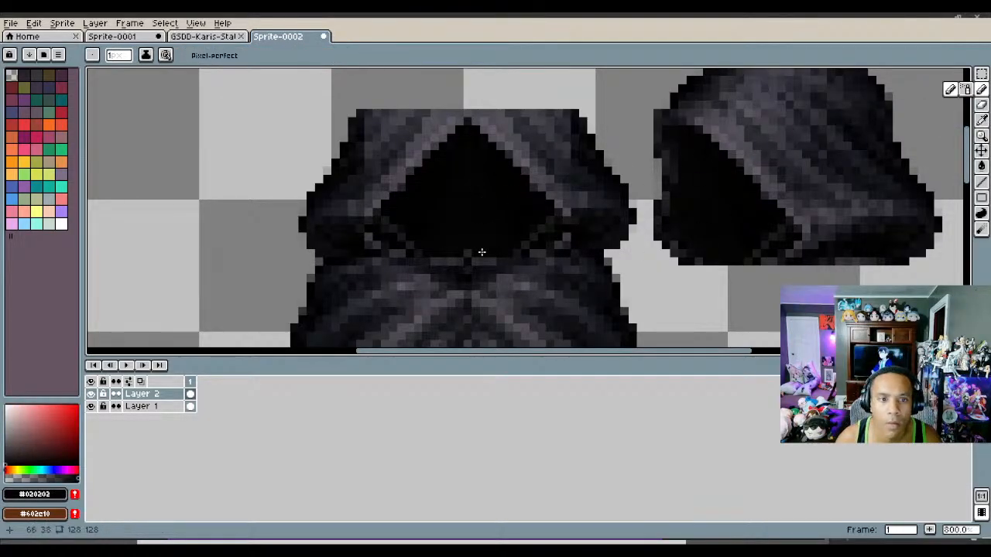
scroll(572, 223, down, 3)
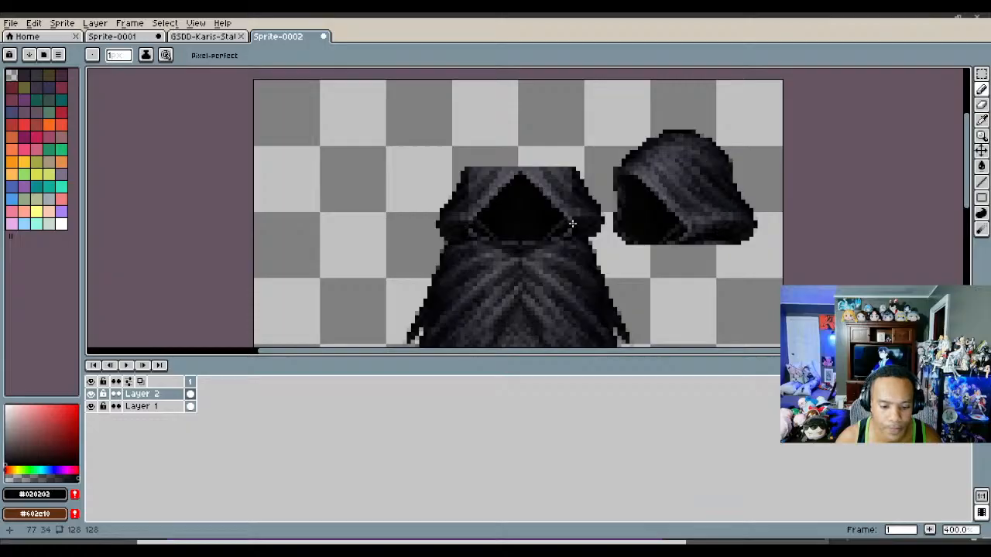
scroll(572, 224, up, 1)
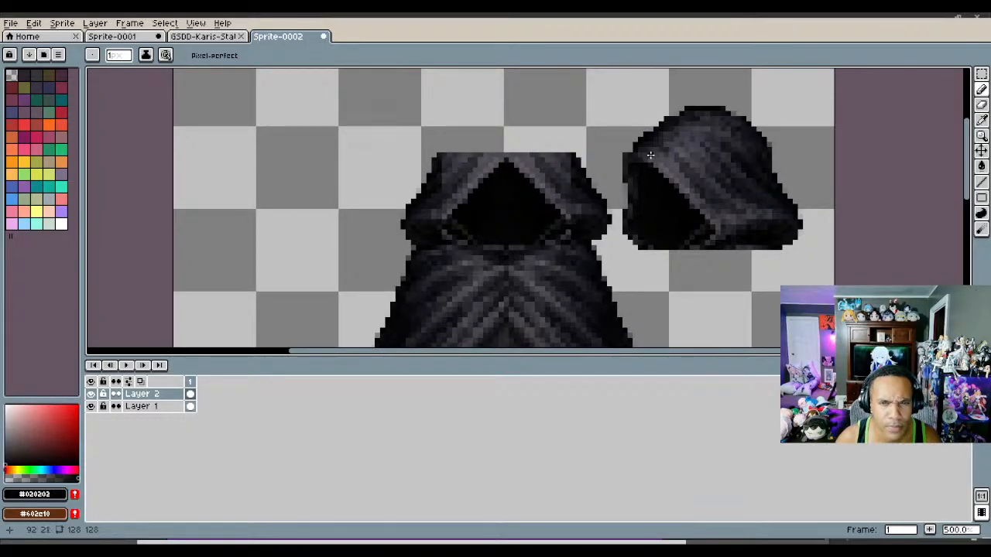
Step: Try placing a 6 by 4 pixel piece of the side-view hood above the front opening at 61, 17, and undo it
key(w)
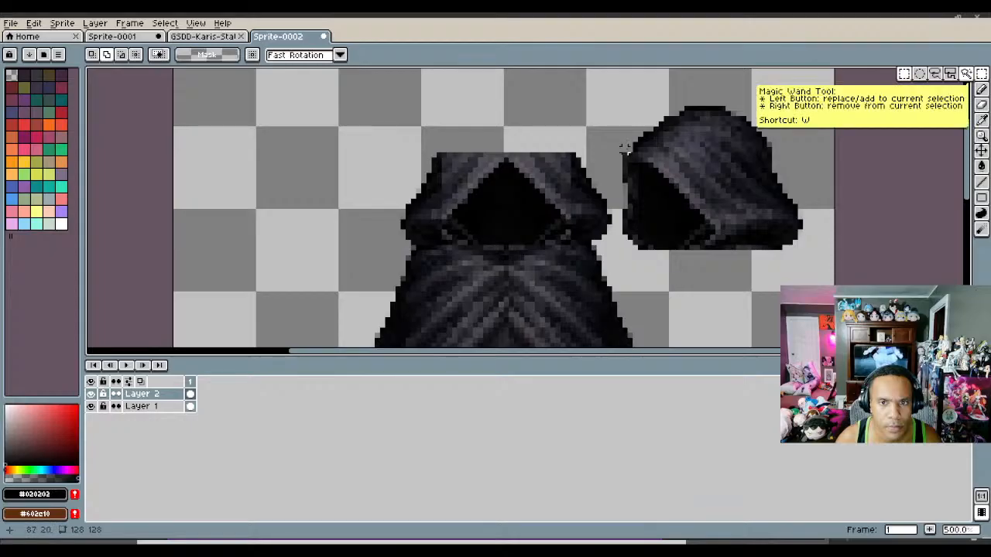
drag(620, 146, 517, 153)
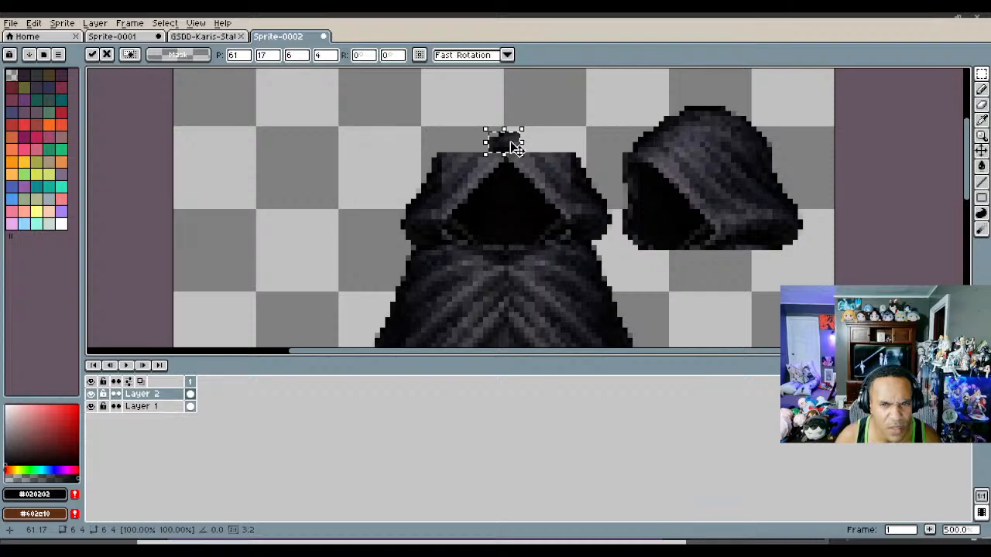
key(Return)
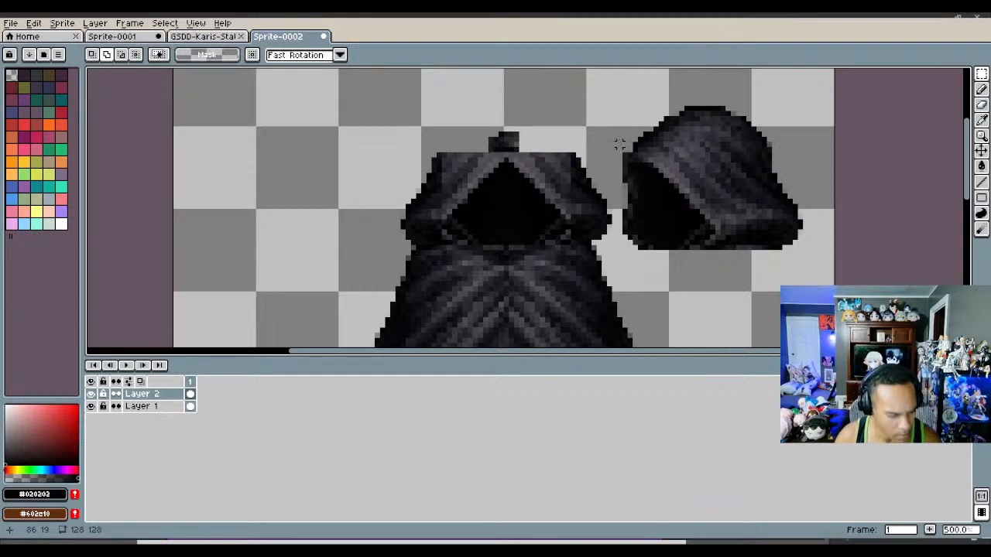
key(ctrl+z)
key(ctrl+z)
key(ctrl+d)
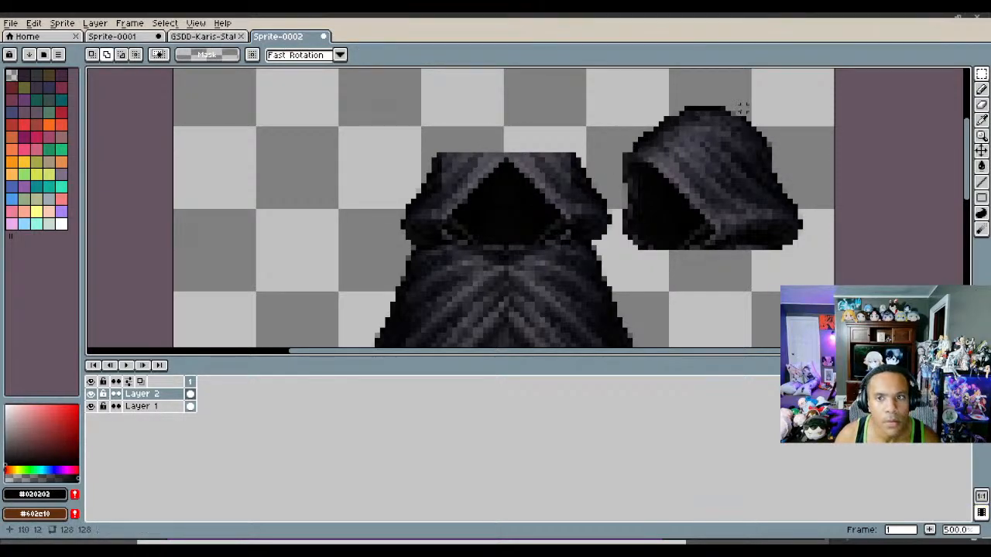
Step: Try placing a 9 by 12 pixel copy of the side-view hood's back edge above the front hood at 50, 9, and undo it
drag(731, 109, 466, 141)
key(ctrl+c)
key(ctrl+v)
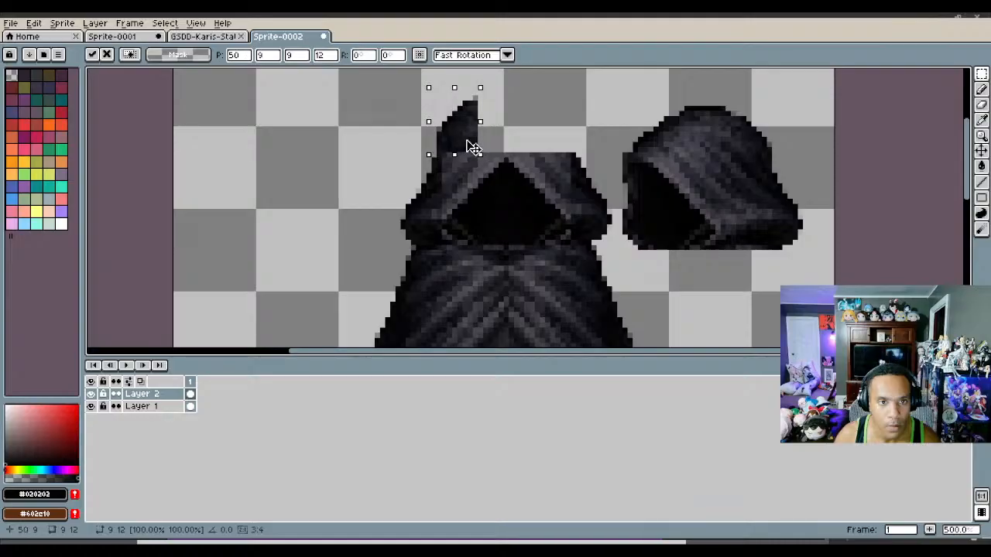
scroll(476, 143, down, 3)
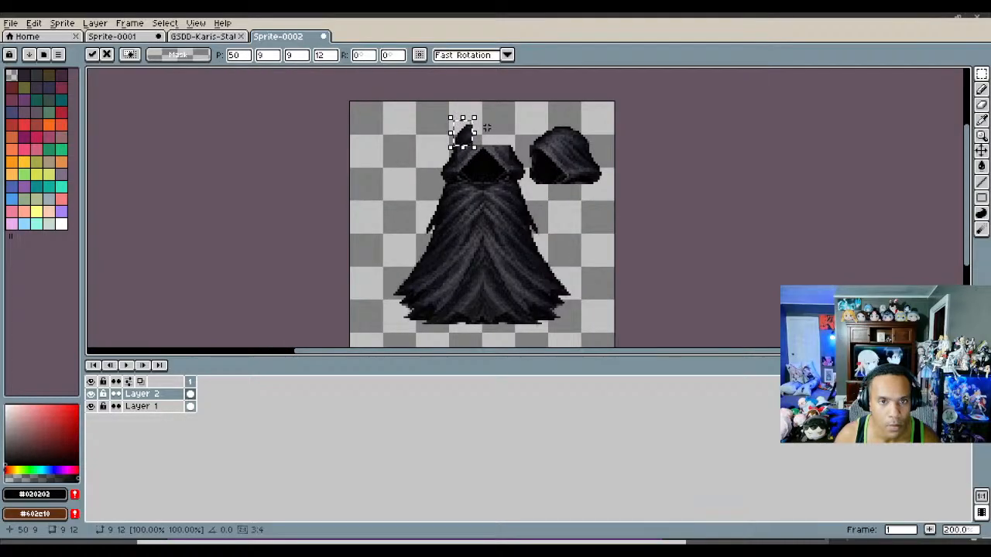
key(ctrl+z)
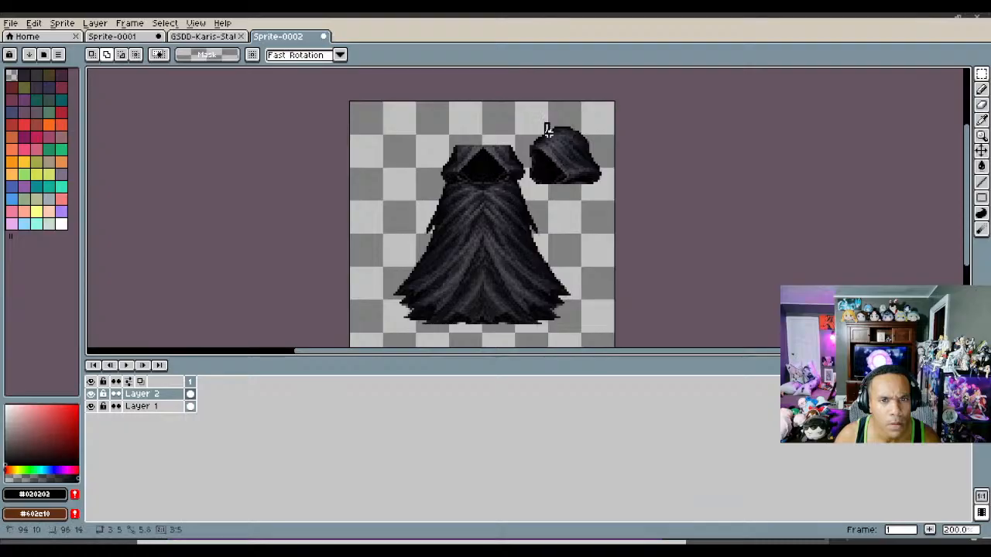
Step: Place a 21 by 10 pixel copy of the side-view hood's crown on top of the front hood at 56, 11 and deselect it
drag(544, 123, 496, 133)
scroll(498, 137, up, 2)
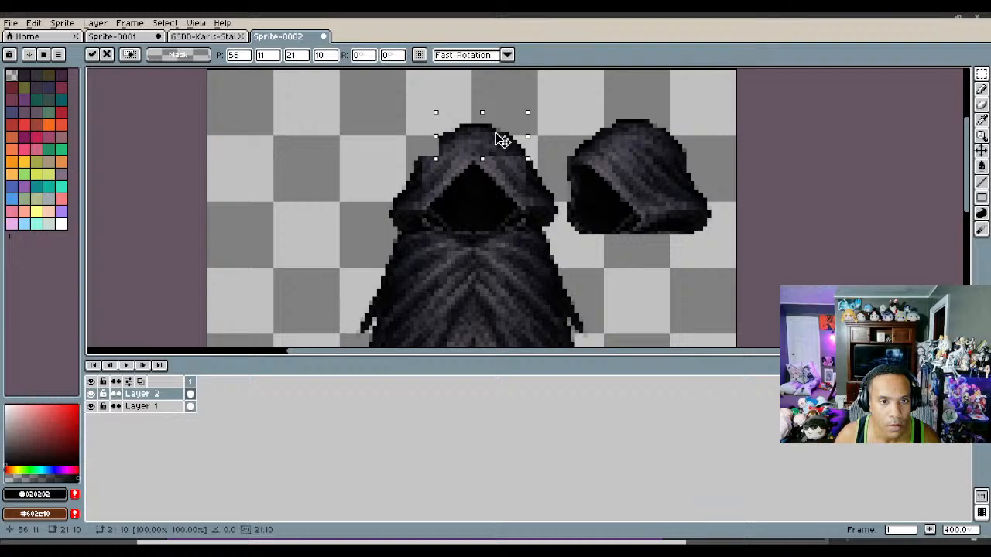
key(ctrl+d)
Step: Fill the gap beside the crown with an 8 by 4 pixel copy of the side-view hood's edge at 49, 17
scroll(454, 137, up, 5)
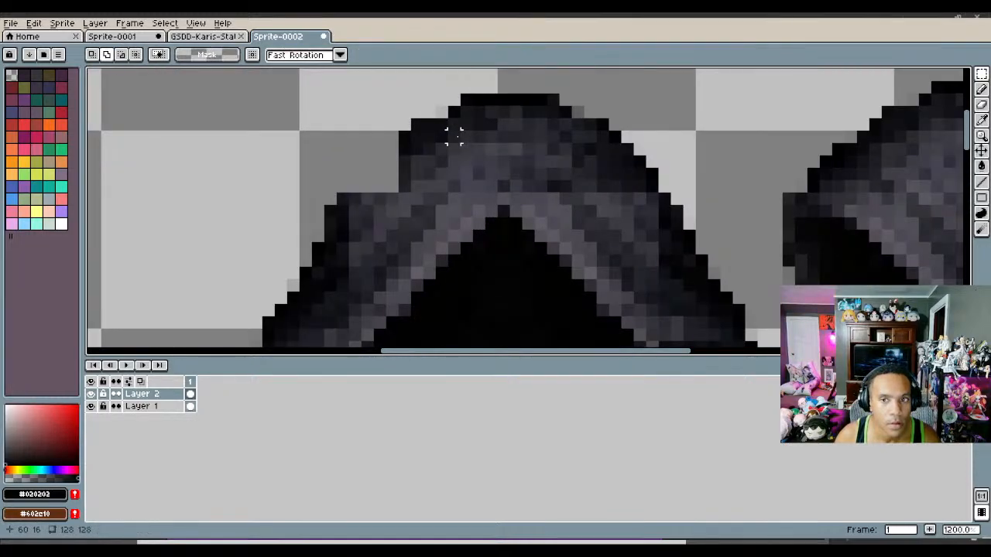
scroll(615, 137, down, 3)
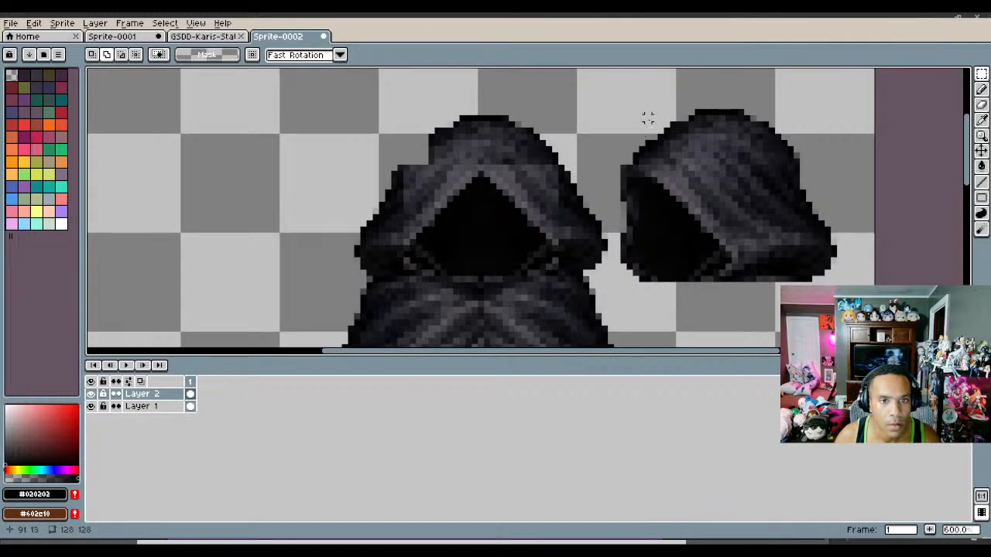
drag(647, 118, 428, 167)
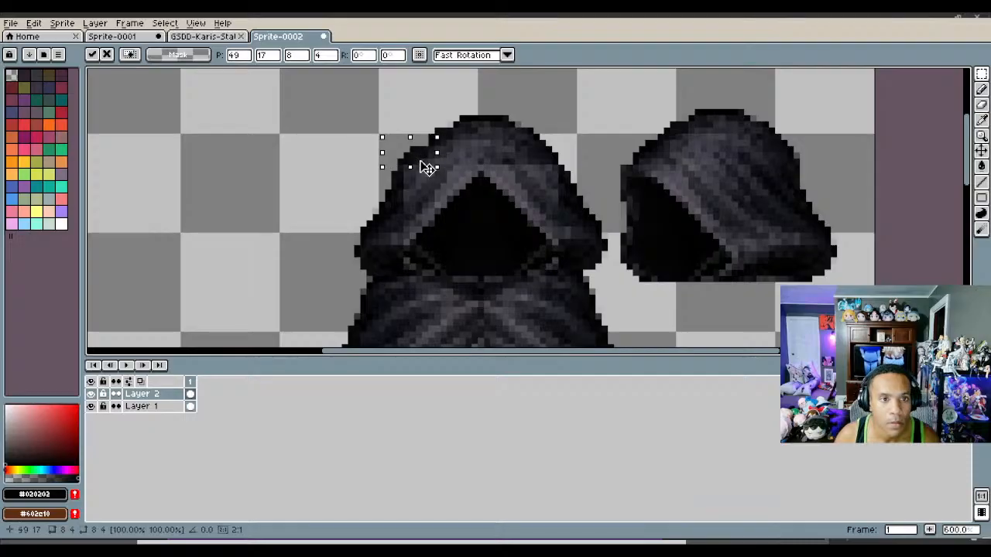
key(Return)
Step: Fill the notch in the front hood's upper outline with #020202 pixels using the 1-pixel Pencil
scroll(428, 167, up, 5)
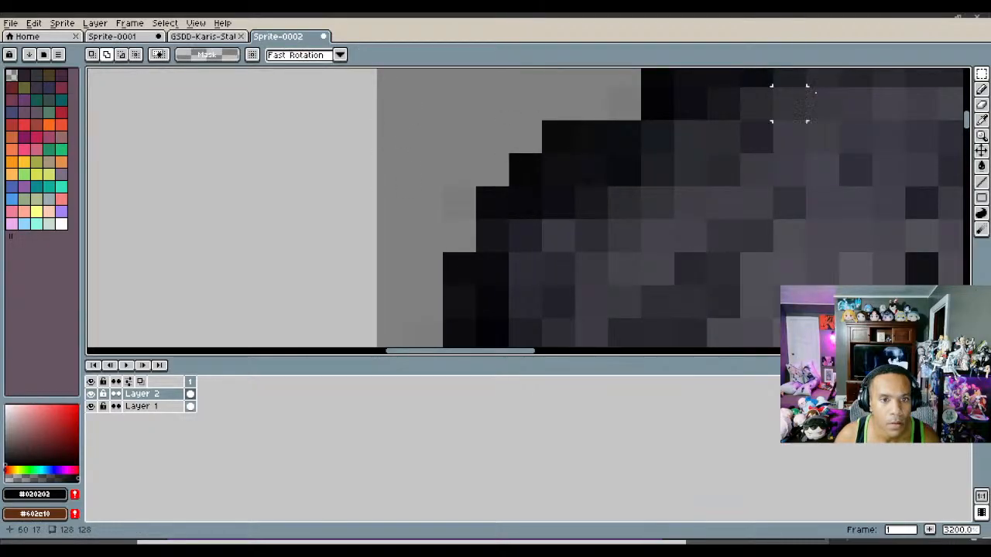
click(981, 105)
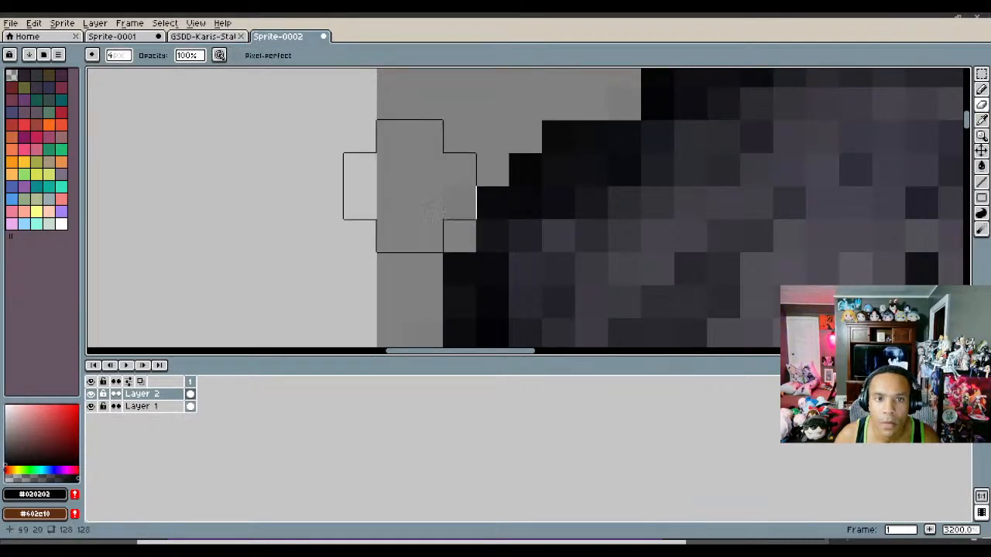
scroll(840, 88, down, 4)
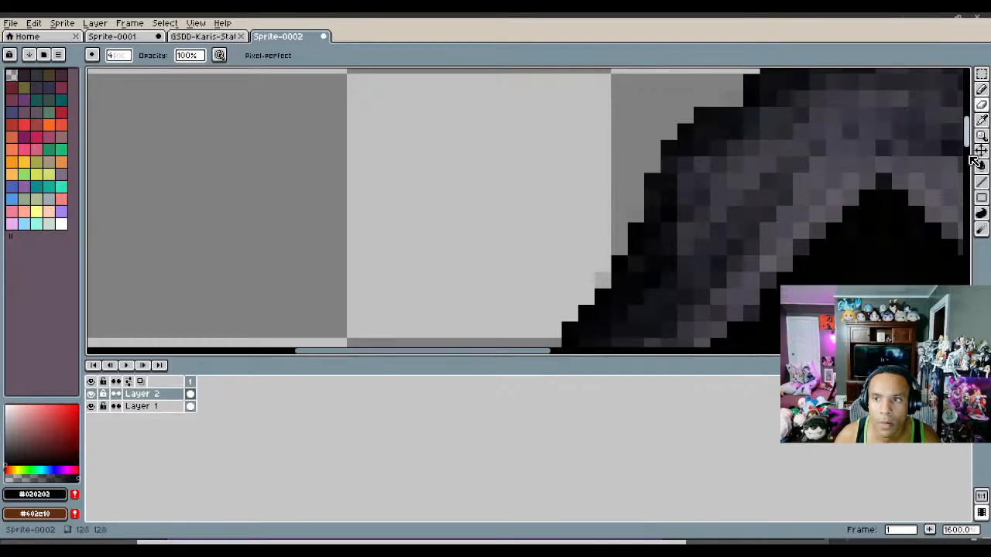
drag(966, 133, 966, 123)
scroll(954, 132, down, 2)
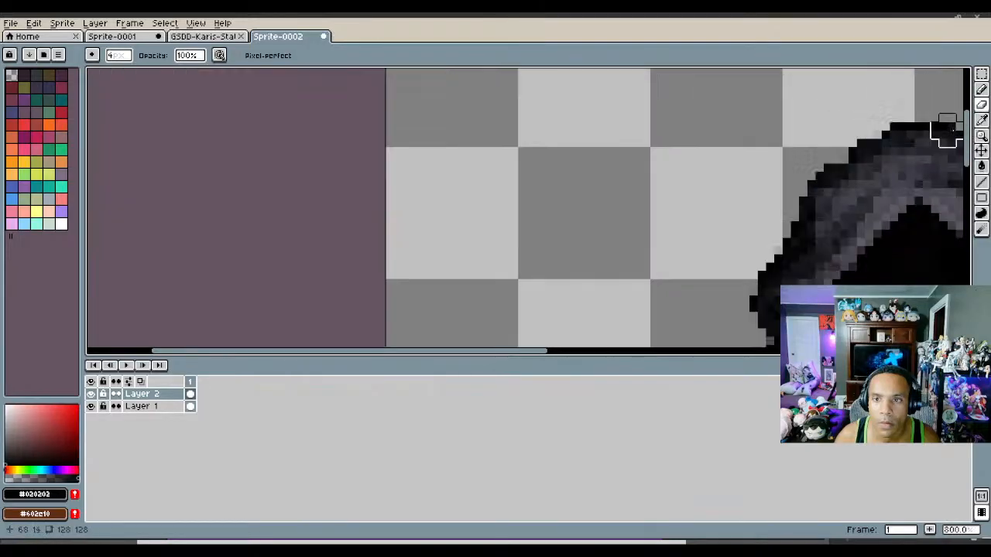
drag(514, 349, 619, 344)
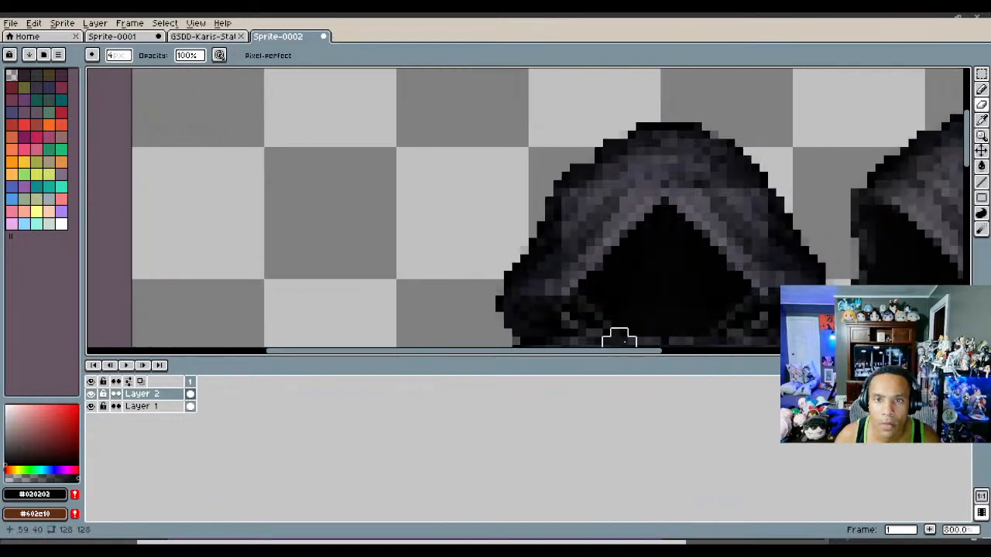
click(982, 89)
scroll(595, 133, up, 2)
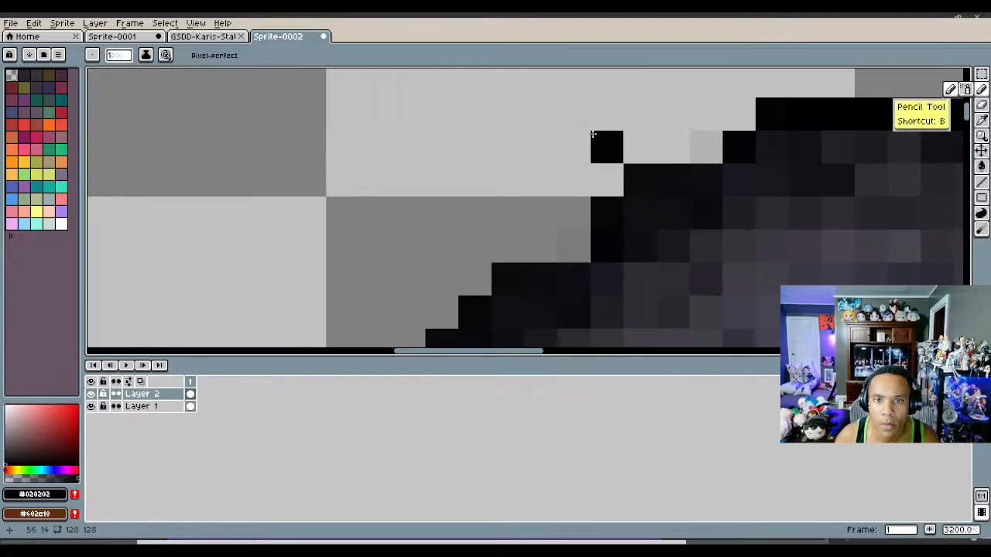
click(516, 224)
drag(510, 217, 568, 214)
scroll(569, 217, down, 1)
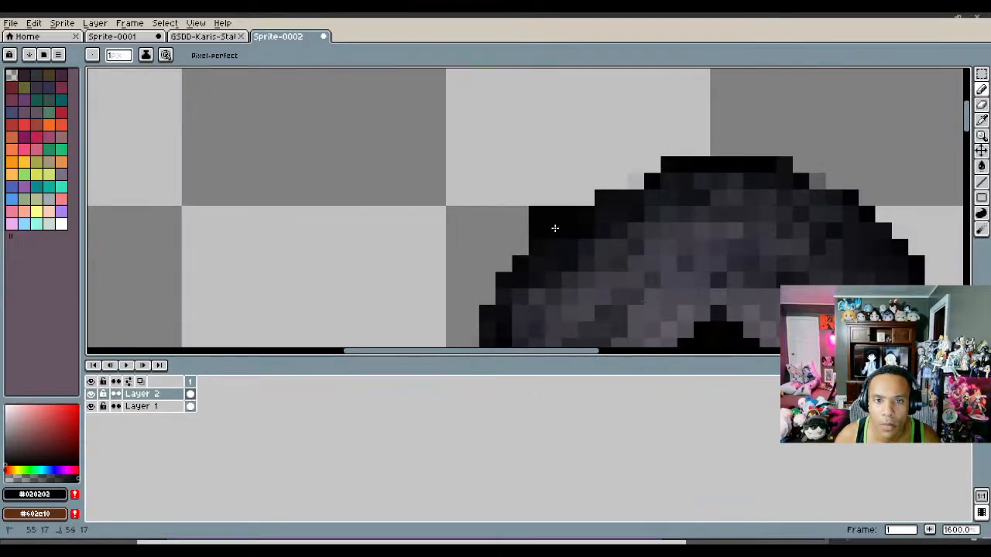
Step: Examine the front hood's rounded outline up close and against the whole cloaked figure
click(981, 104)
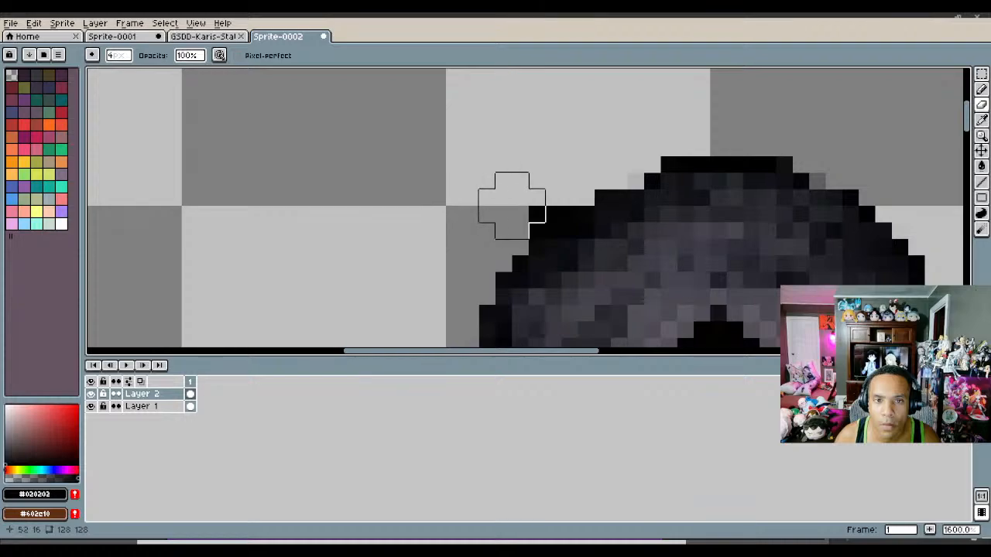
scroll(435, 167, down, 6)
scroll(436, 165, down, 2)
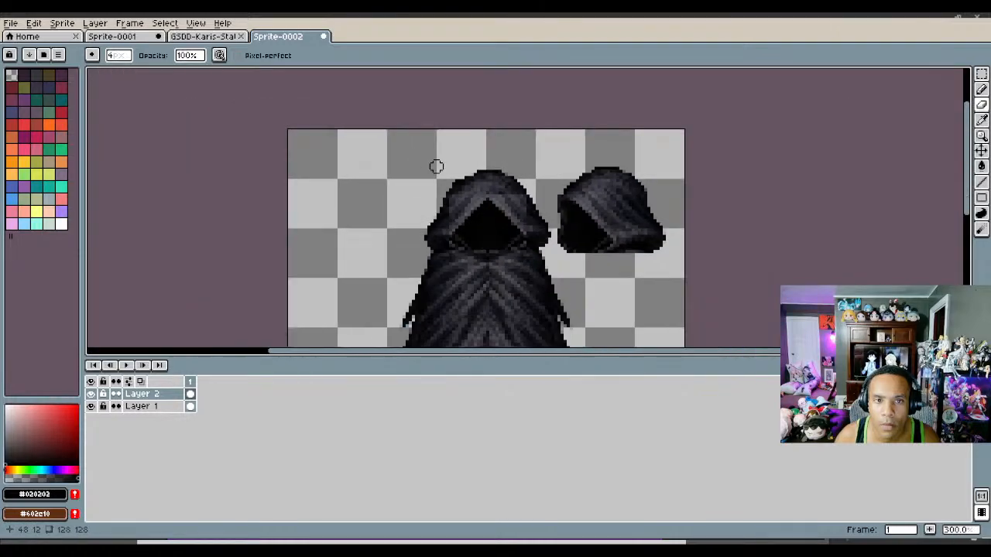
scroll(436, 165, down, 1)
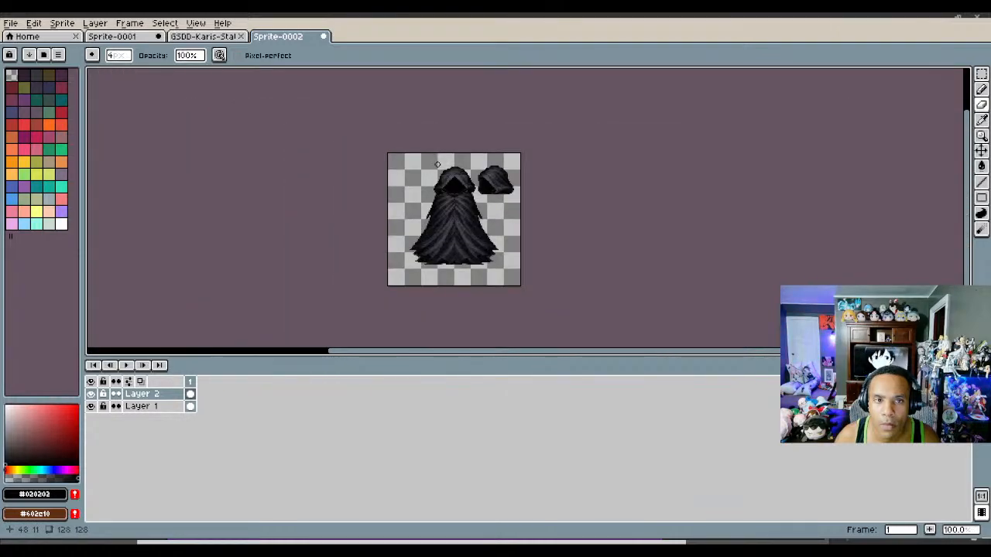
scroll(437, 164, up, 4)
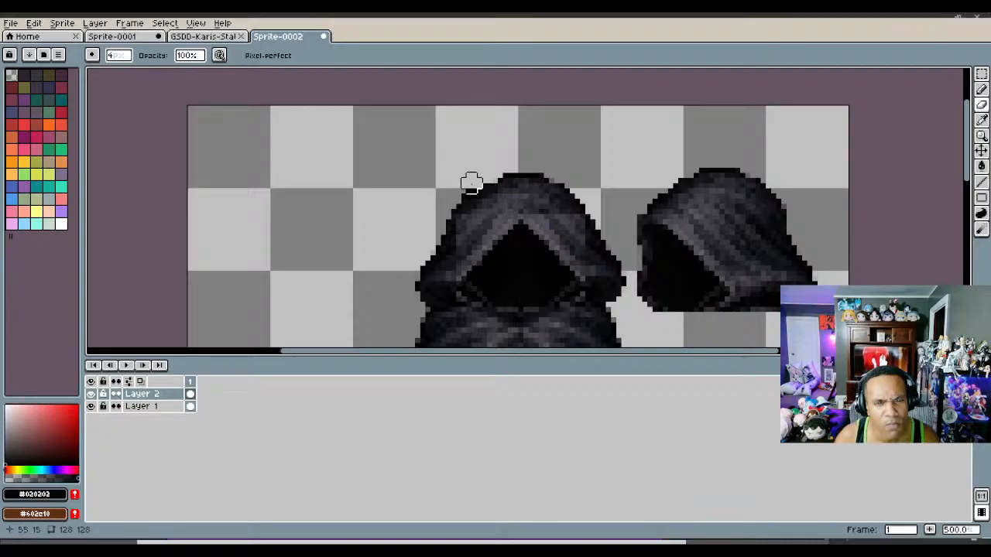
scroll(434, 141, down, 3)
scroll(429, 137, down, 1)
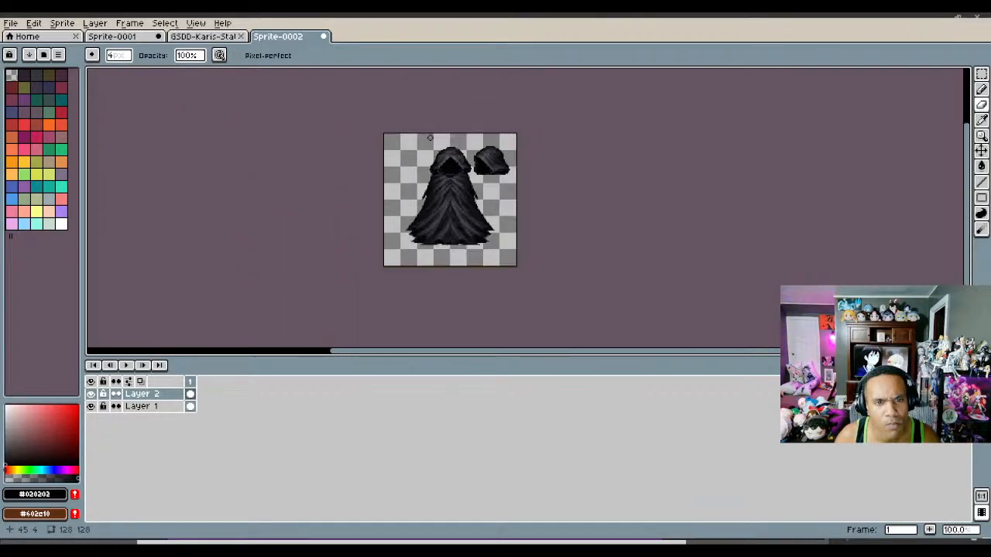
scroll(429, 137, up, 2)
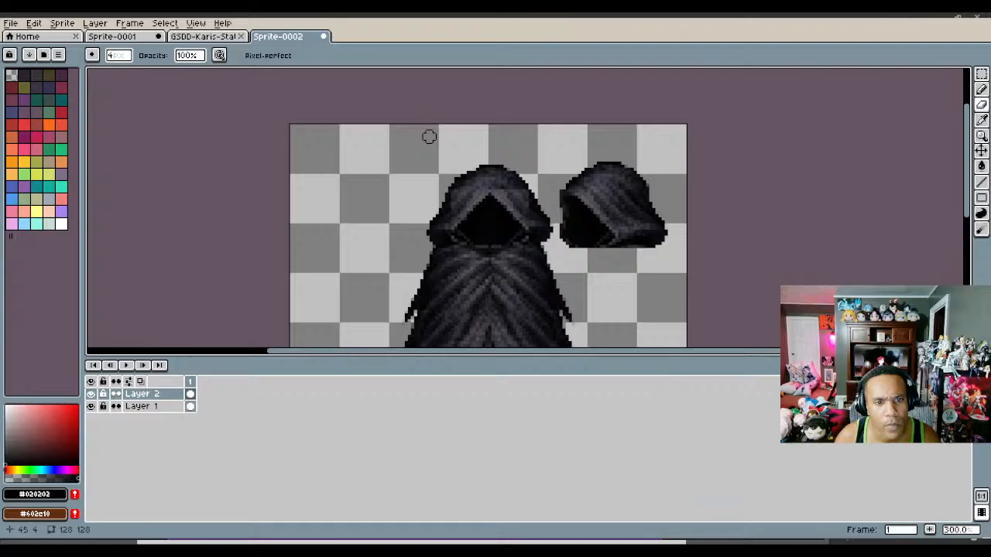
Step: Erase the leftover side-view hood beside the figure with the 4-pixel Eraser
click(981, 109)
mouse_move(676, 243)
mouse_down()
mouse_move(655, 173)
mouse_move(649, 244)
mouse_move(633, 184)
mouse_move(652, 236)
mouse_move(633, 169)
mouse_move(642, 170)
mouse_move(617, 243)
mouse_move(608, 167)
mouse_move(617, 257)
mouse_move(590, 179)
mouse_move(596, 216)
mouse_move(602, 202)
mouse_move(618, 241)
mouse_move(579, 239)
mouse_move(577, 198)
mouse_move(615, 160)
mouse_up()
mouse_move(611, 242)
mouse_down()
mouse_move(593, 164)
mouse_move(573, 204)
mouse_up()
mouse_move(592, 245)
mouse_down()
mouse_move(584, 211)
mouse_move(577, 249)
mouse_up()
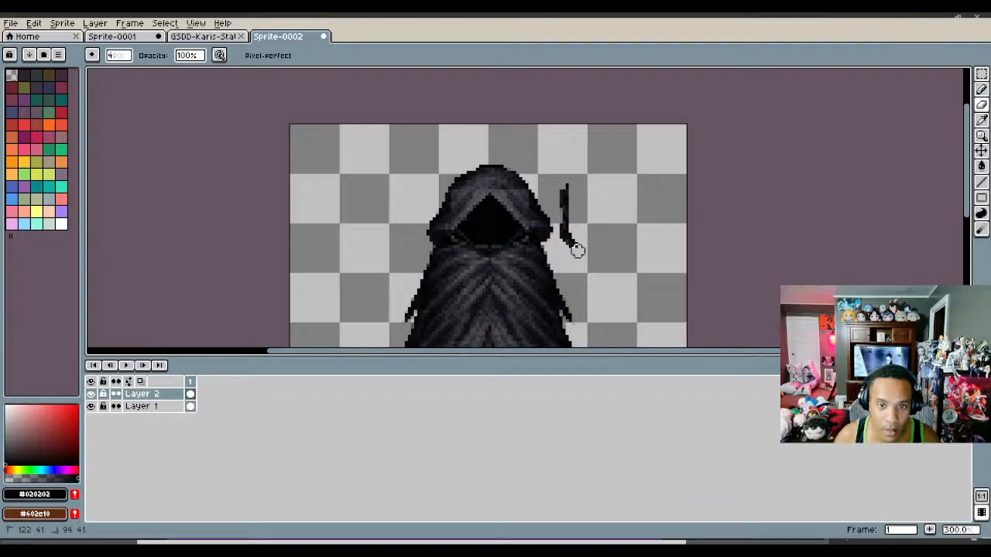
scroll(568, 186, down, 2)
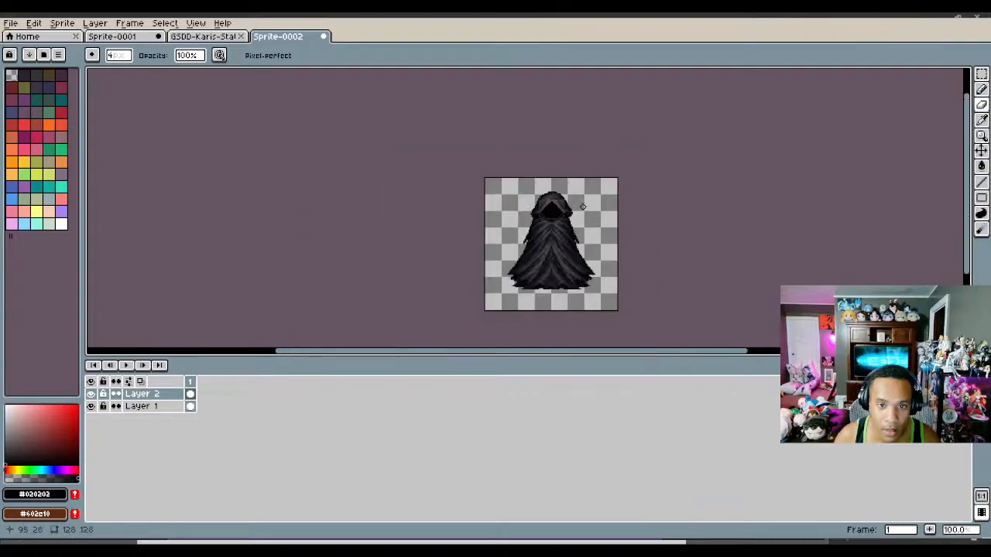
scroll(542, 312, up, 1)
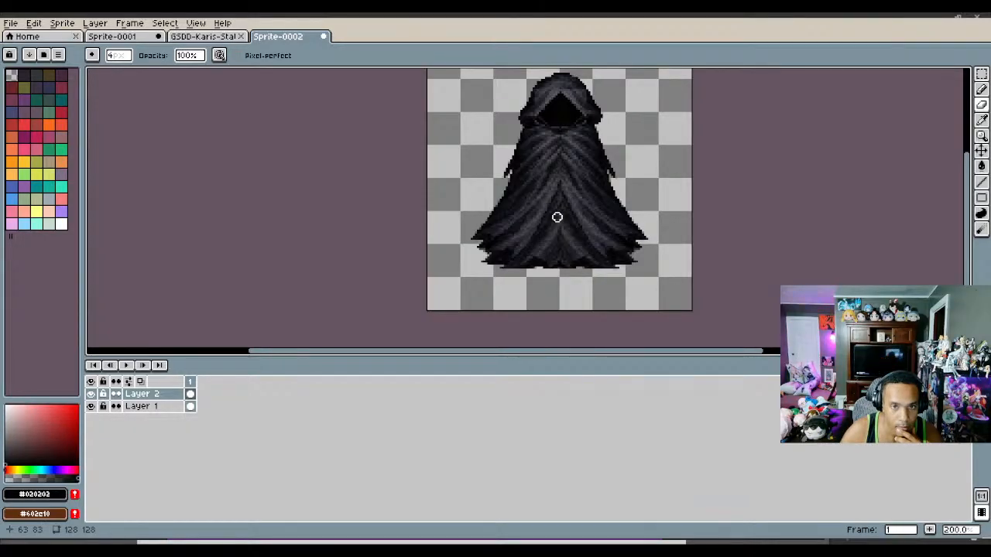
Step: Switch to the GSDD-Karis-Status.png sprite
click(200, 36)
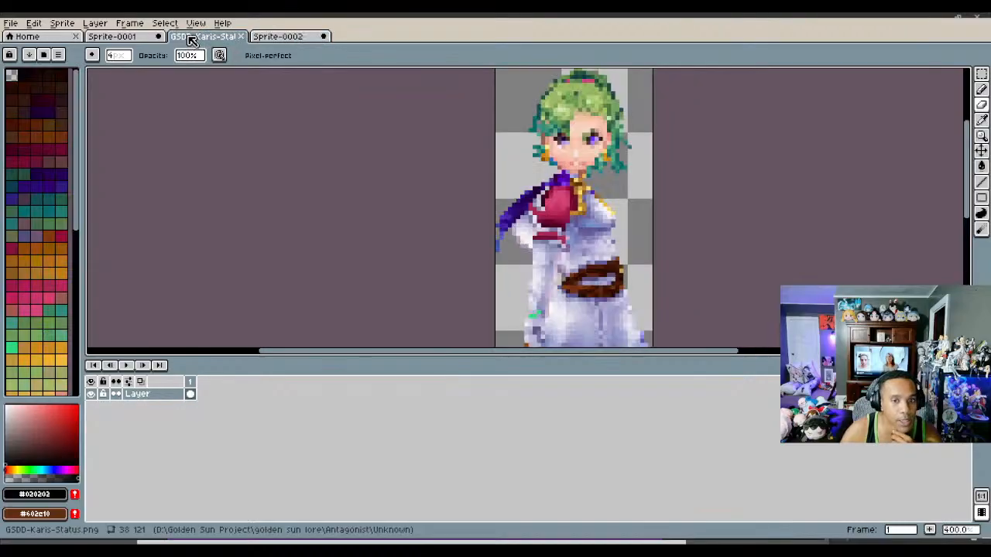
Step: Select and copy the Karis sprite's lower body from the waist to the feet, about 38 by 73 pixels
scroll(626, 185, down, 3)
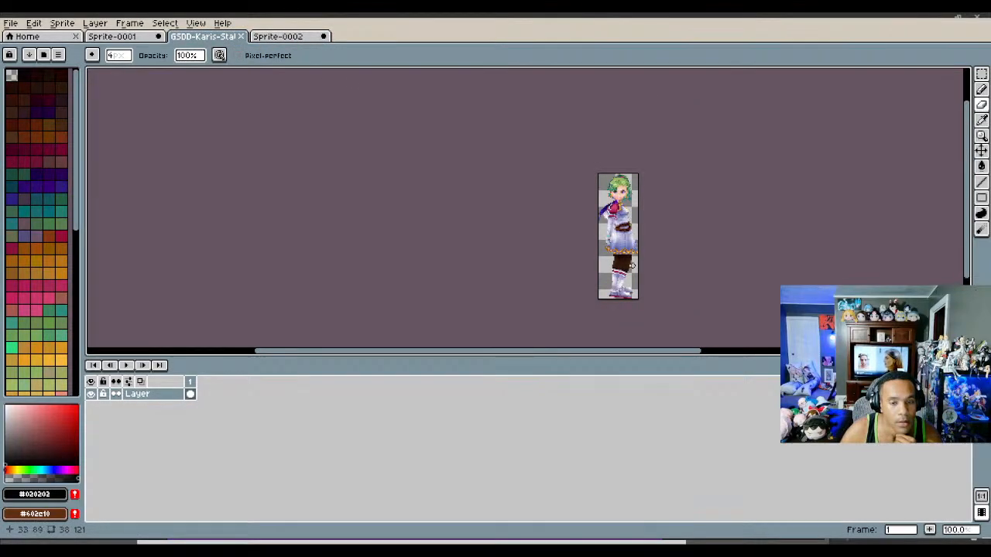
scroll(632, 264, up, 2)
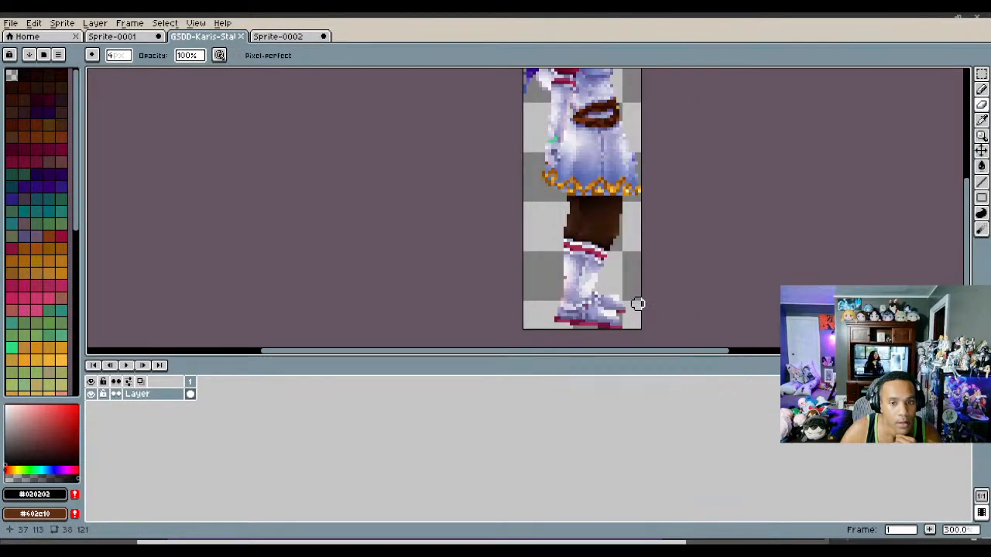
drag(967, 270, 955, 237)
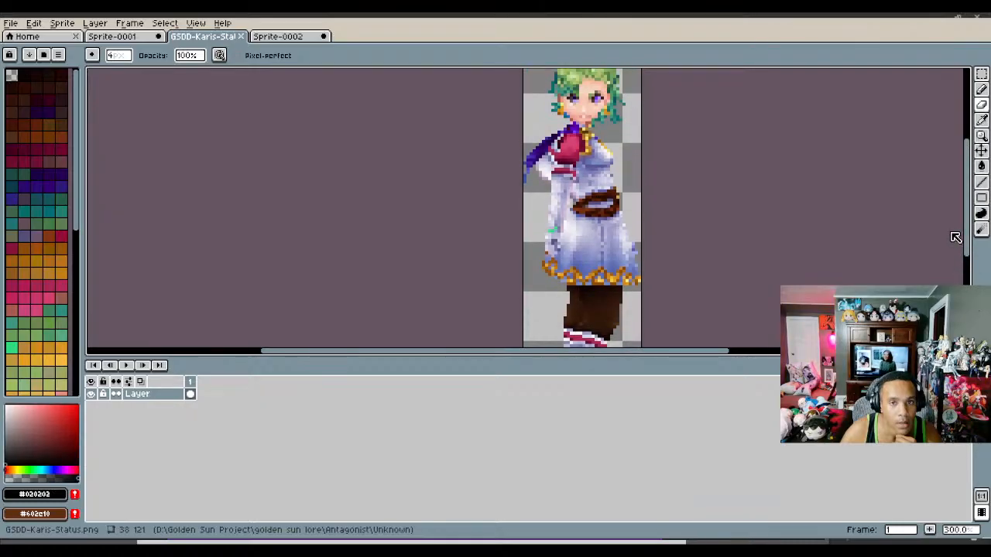
drag(955, 238, 955, 248)
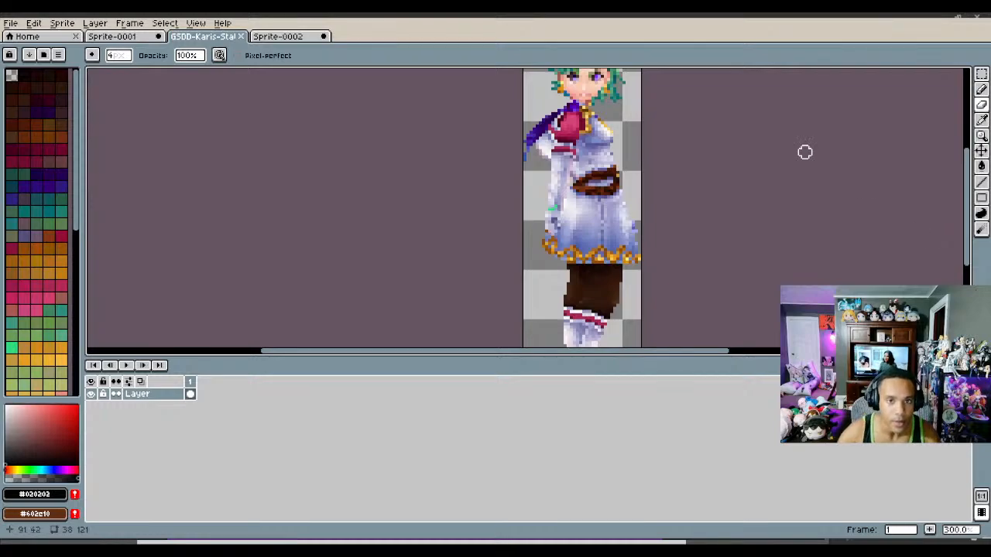
scroll(699, 159, down, 1)
click(981, 70)
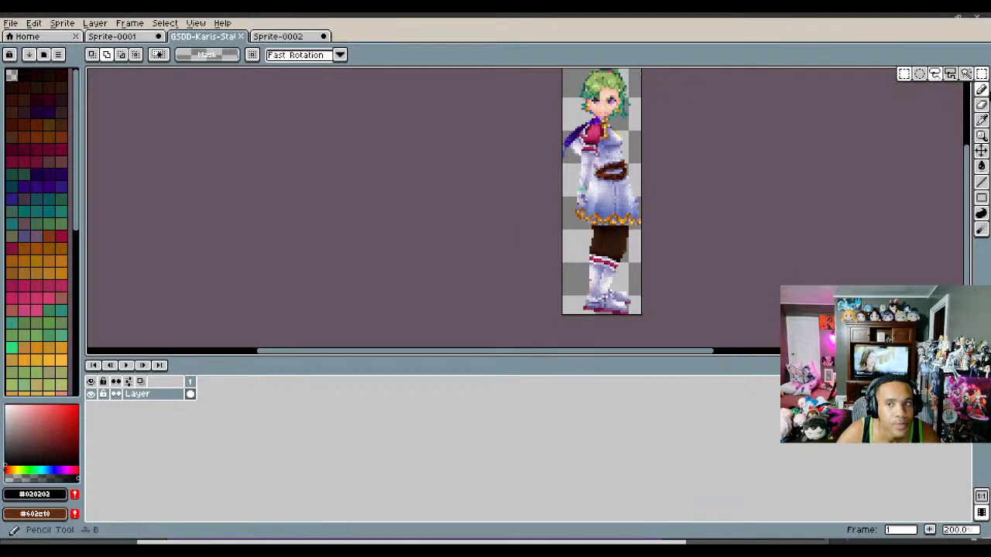
click(983, 76)
drag(559, 164, 644, 313)
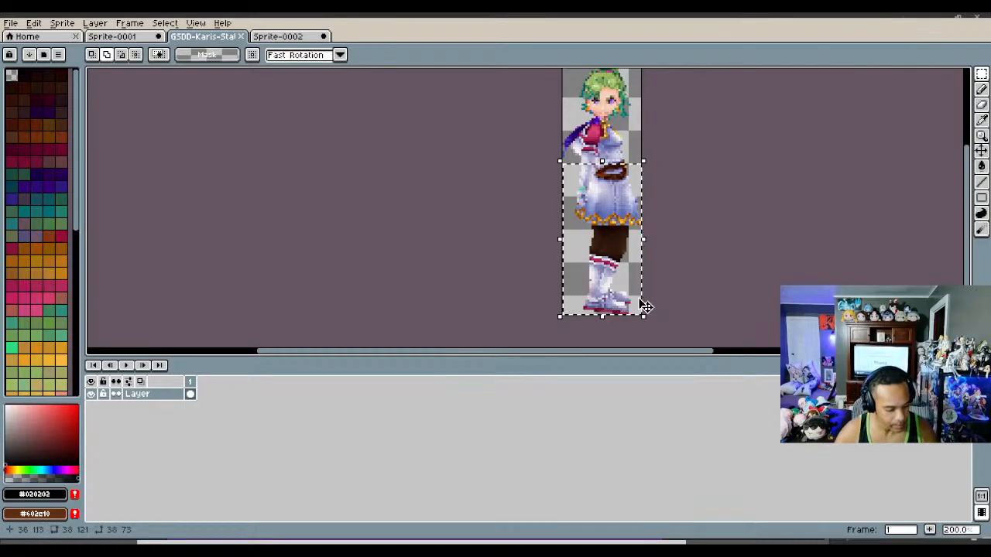
Step: In Sprite-0002, add a new layer and place it beneath Layer 1
click(275, 34)
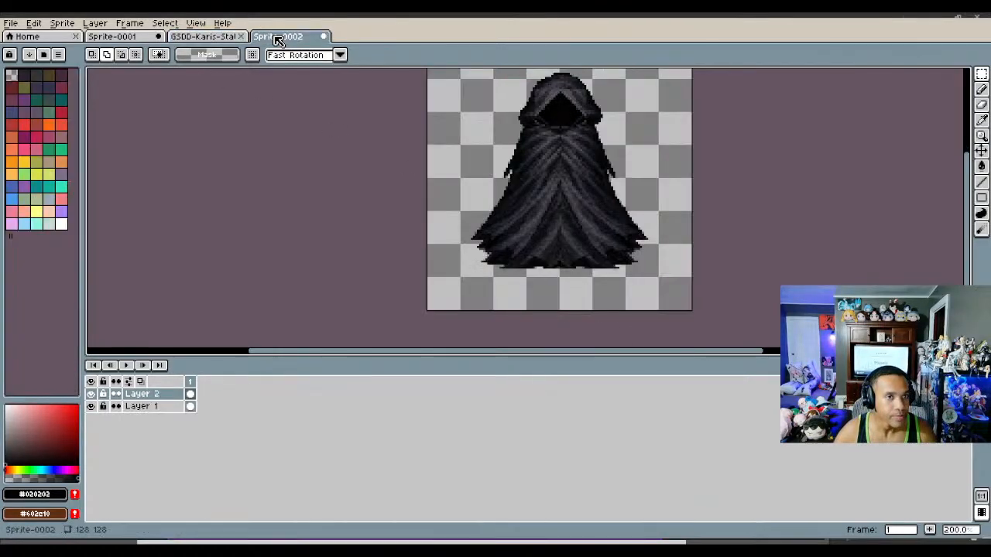
click(152, 408)
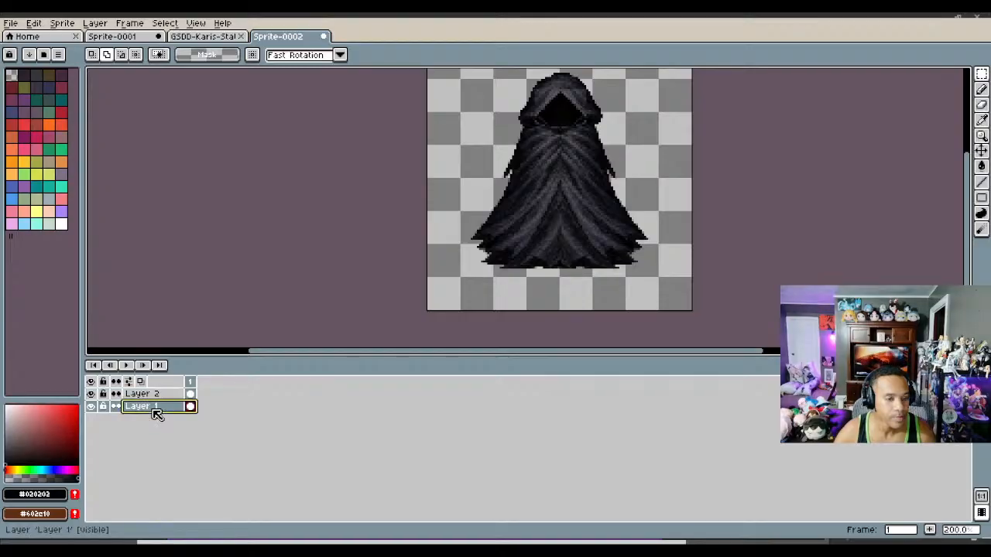
right_click(153, 410)
mouse_move(171, 432)
click(263, 433)
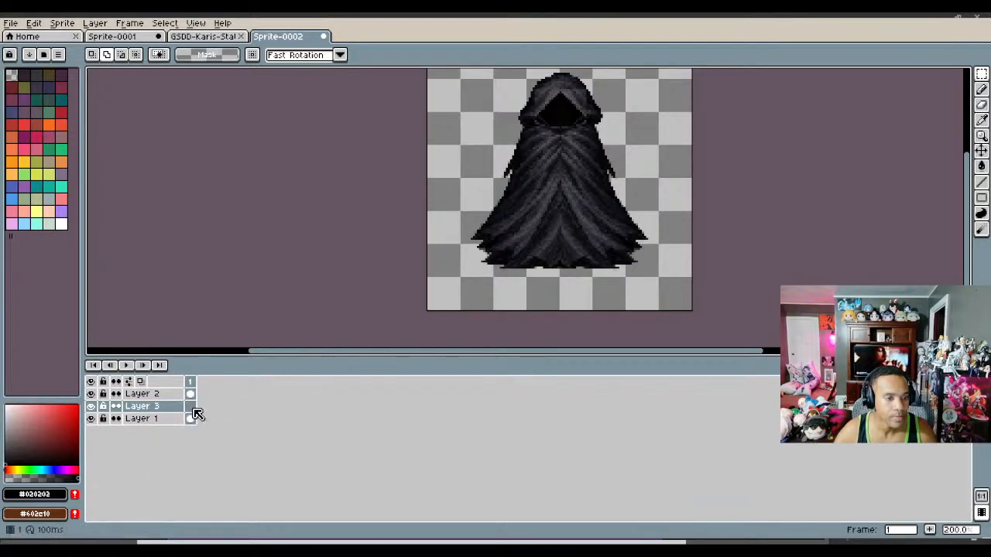
click(160, 407)
drag(163, 409, 165, 431)
Step: Rename the new bottom layer as Lower
double_click(168, 422)
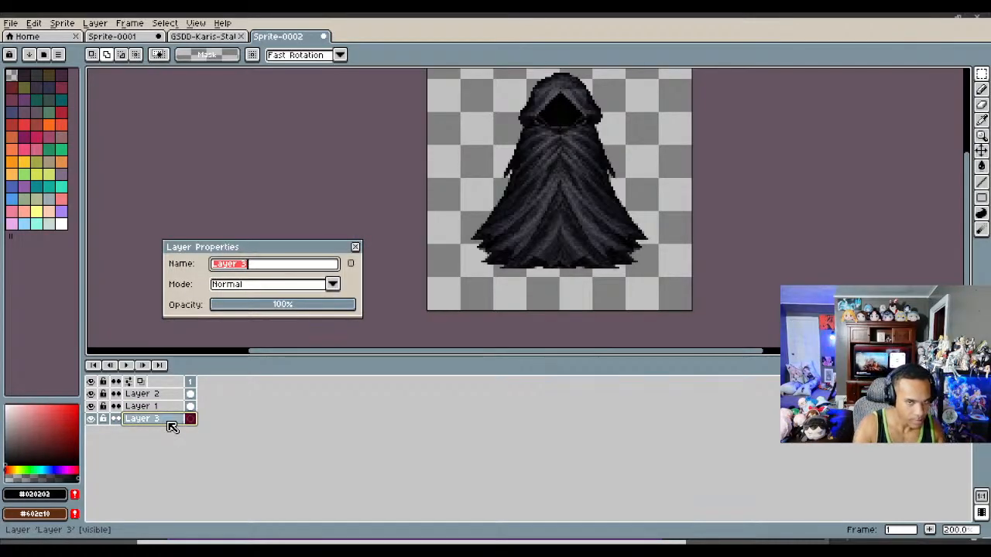
text(Lower)
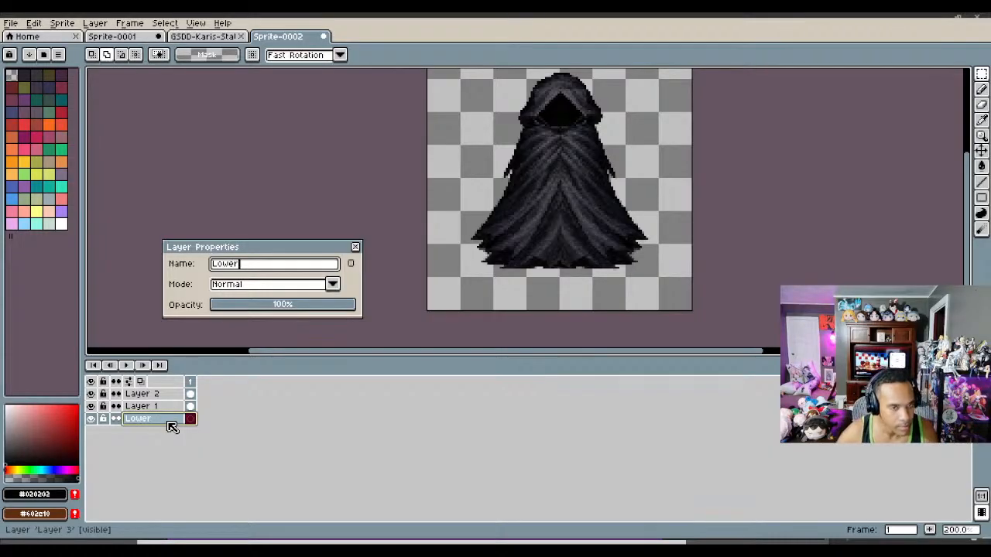
key(Return)
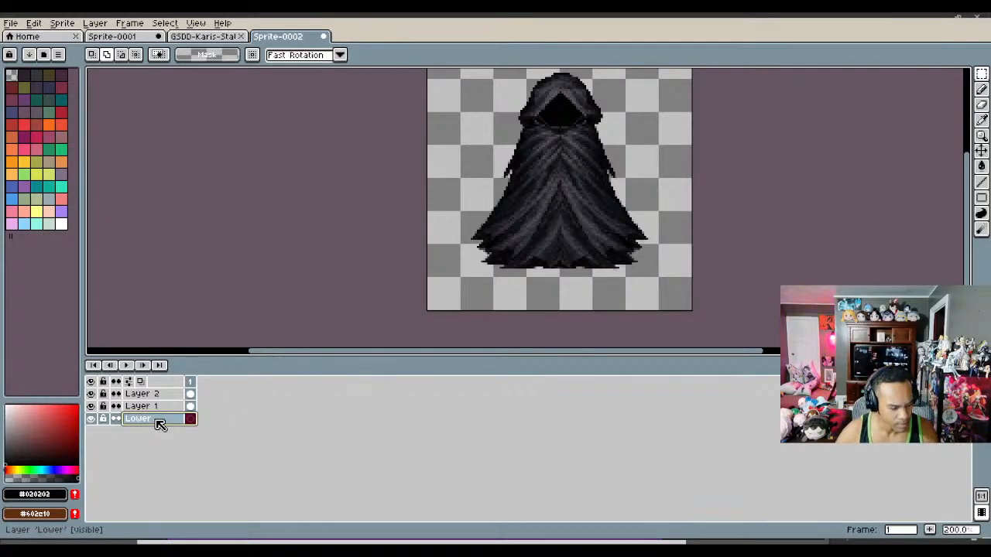
Step: Paste the copied lower body into the Lower layer and move it out beside the black cloak
key(ctrl+v)
drag(487, 249, 573, 266)
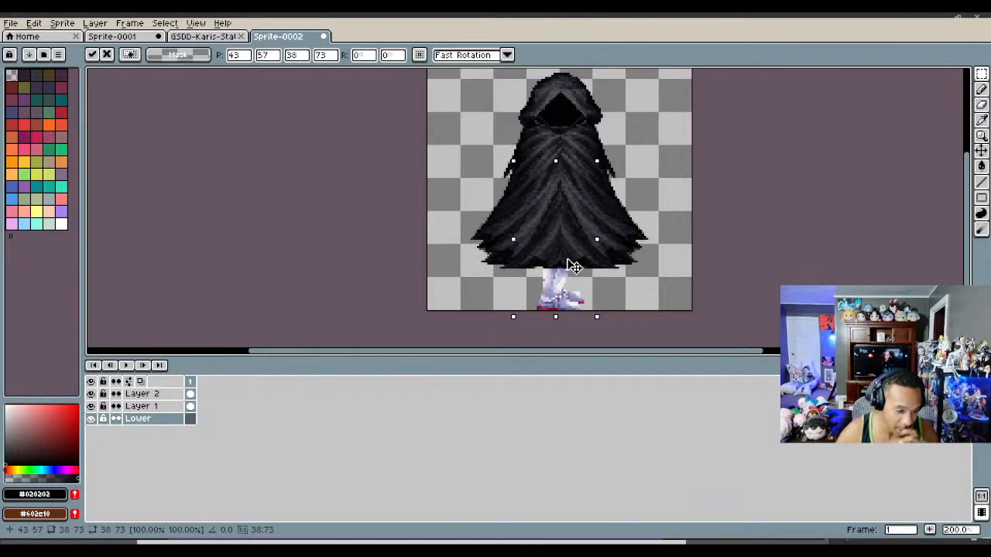
scroll(573, 266, up, 1)
drag(573, 266, 424, 254)
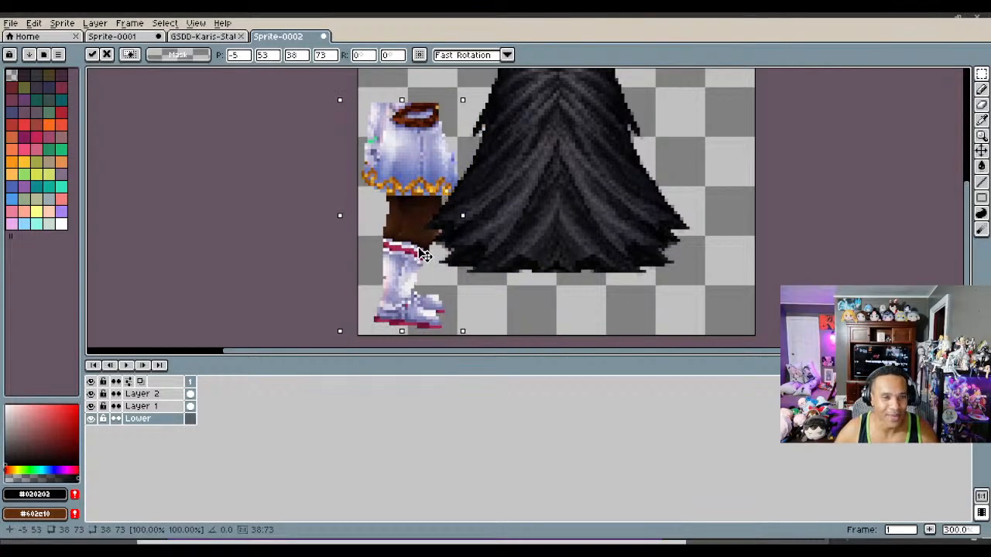
Step: Hide Layer 1 and Layer 2, and place the pasted lower body near the canvas centre at position 41, 53
click(91, 407)
click(91, 393)
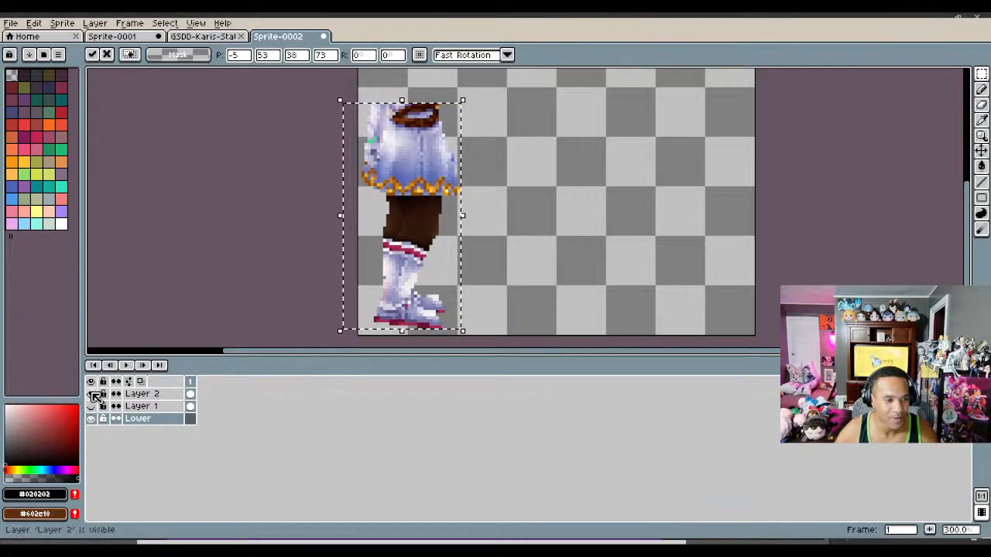
drag(446, 214, 590, 219)
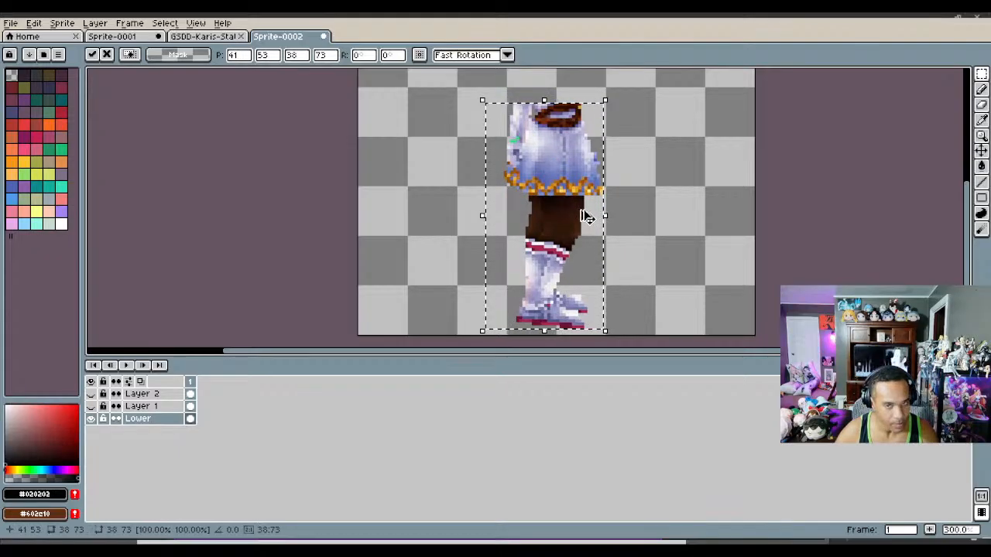
key(Return)
Step: Try a horizontally mirrored copy of the lower body beside the original, then undo that paste and clear the selection
key(shift+h)
drag(553, 220, 495, 217)
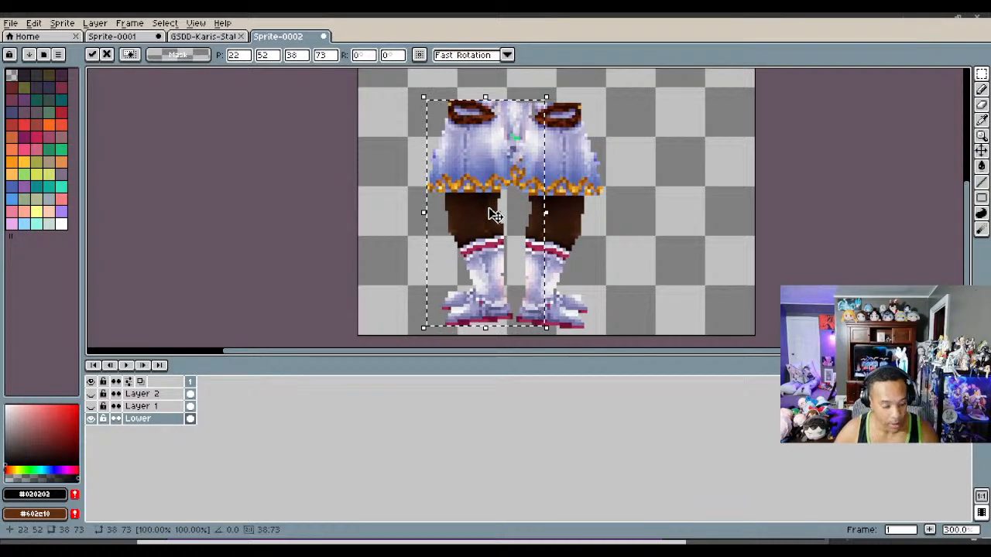
key(ctrl+z)
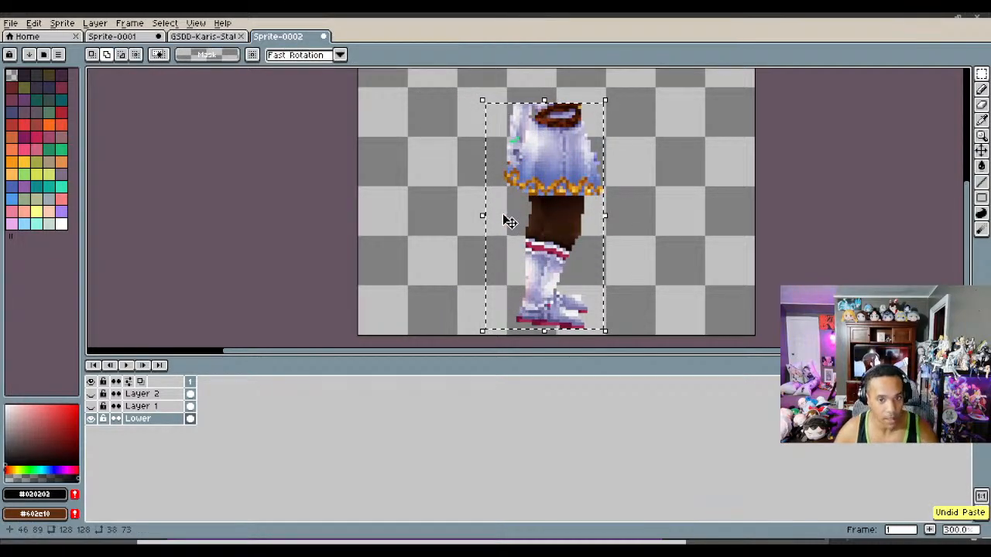
key(ctrl+d)
Step: Duplicate the front boot's toe area of about 16 by 6 pixels, flip it horizontally and place it apart from the legs
scroll(607, 290, up, 2)
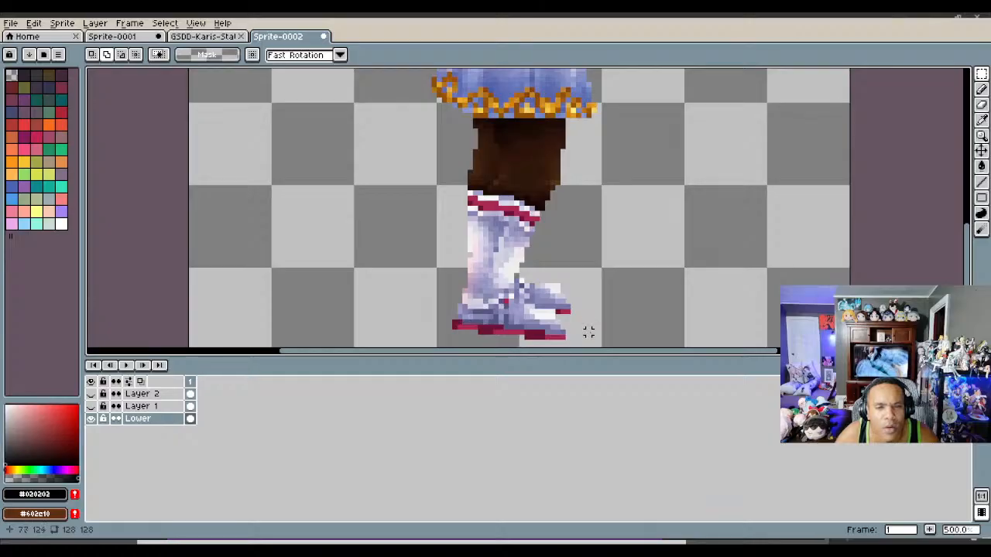
drag(585, 340, 501, 308)
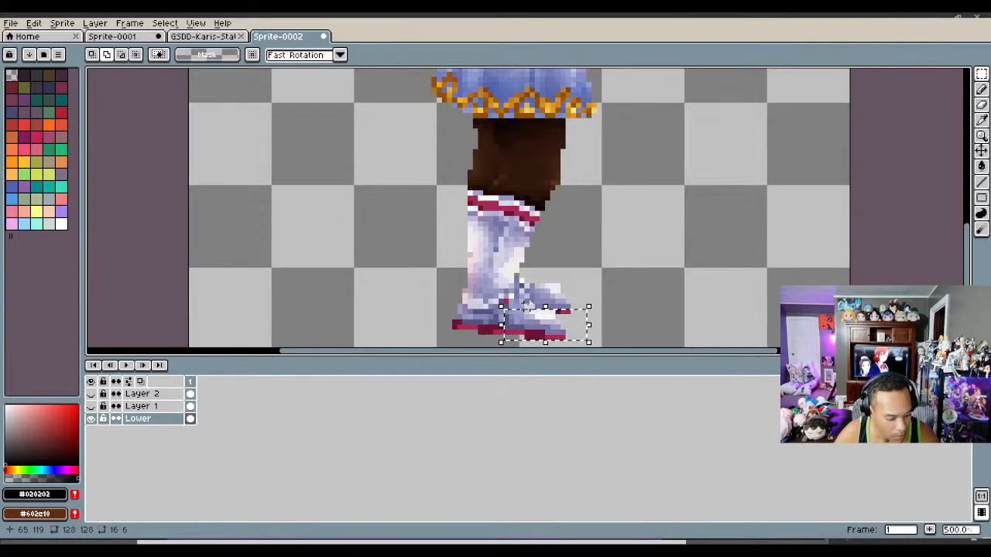
key(ctrl+c)
key(ctrl+v)
key(shift+h)
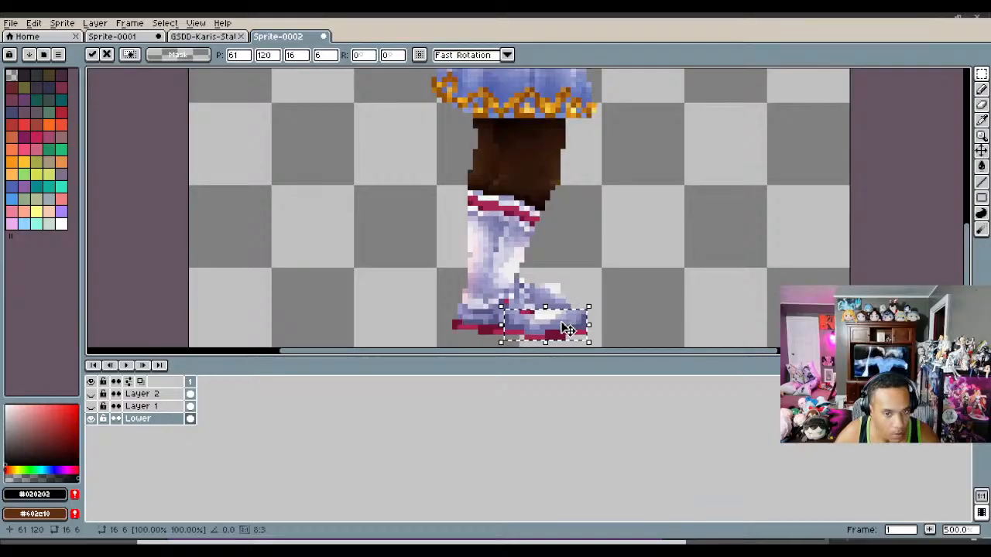
drag(565, 323, 482, 324)
drag(483, 325, 397, 305)
key(i)
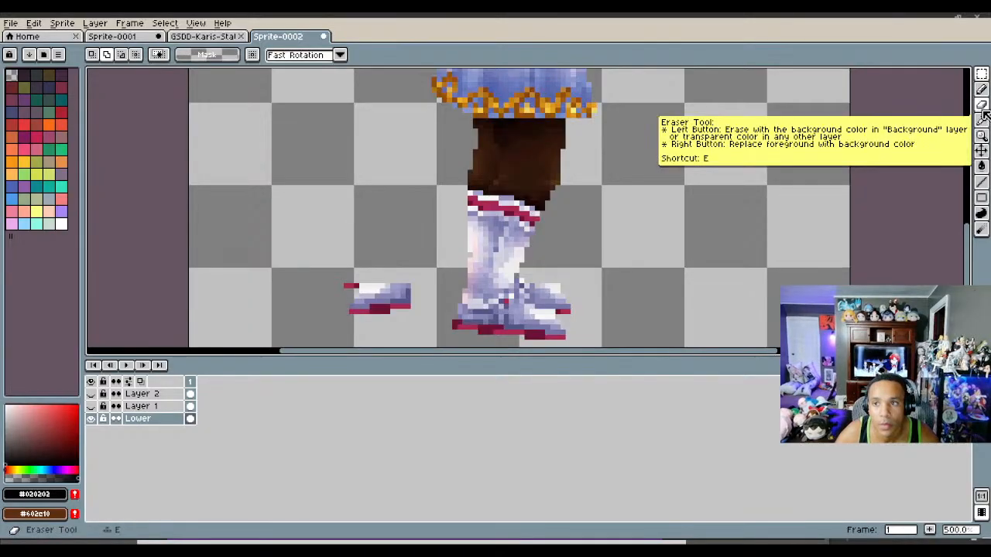
Step: Erase the rear foot and the front boot's protruding toe from the original legs, keeping the ankle and heel
click(982, 105)
scroll(570, 276, up, 4)
mouse_move(537, 282)
mouse_down()
mouse_move(550, 318)
mouse_move(525, 307)
mouse_move(512, 269)
mouse_move(487, 269)
mouse_move(487, 306)
mouse_move(463, 257)
mouse_move(450, 257)
mouse_move(462, 295)
mouse_up()
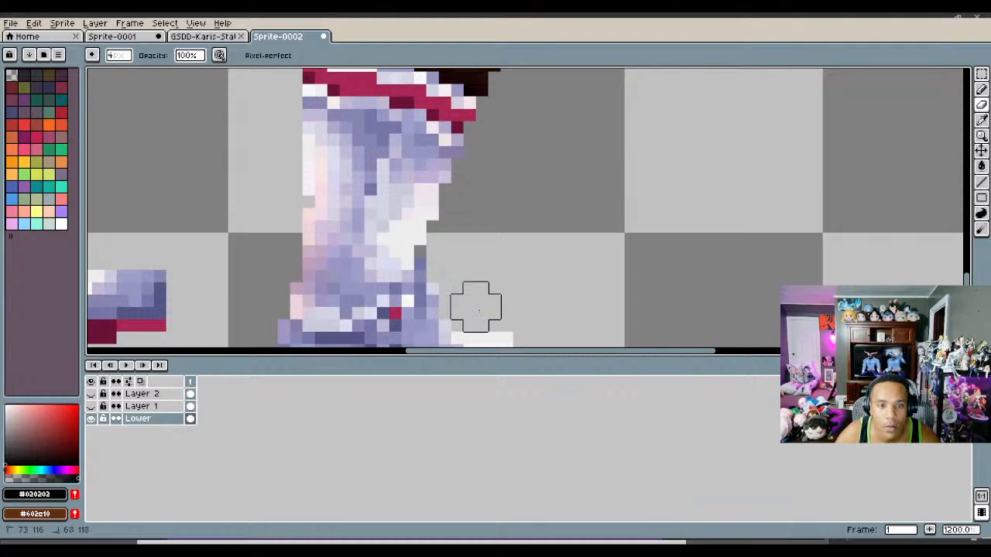
scroll(475, 303, down, 4)
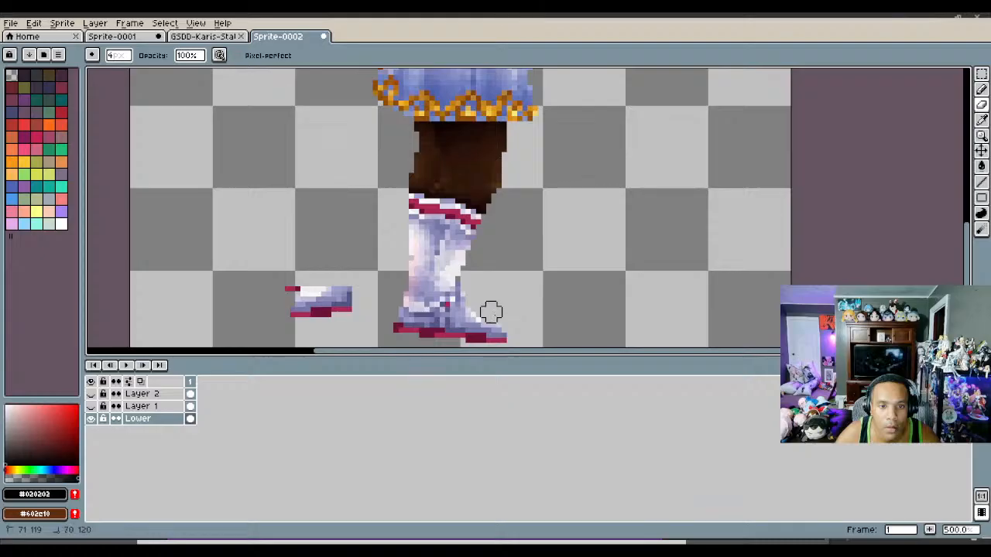
mouse_move(496, 312)
mouse_down()
mouse_move(488, 320)
mouse_move(498, 336)
mouse_move(477, 332)
mouse_move(475, 317)
mouse_move(454, 332)
mouse_move(459, 317)
mouse_up()
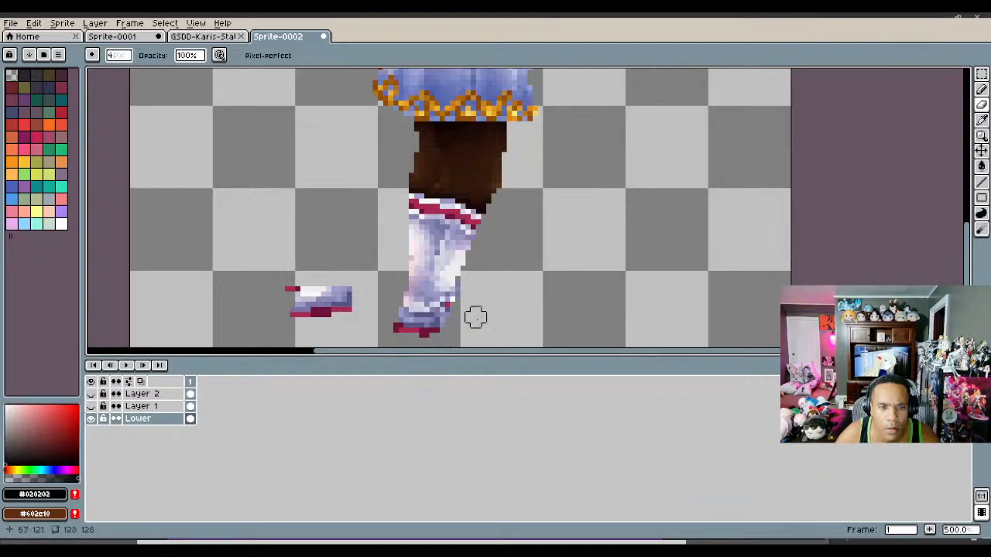
Step: Test the flipped toe piece against the boot's ankle, then set it apart from the leg at position 24, 103
key(m)
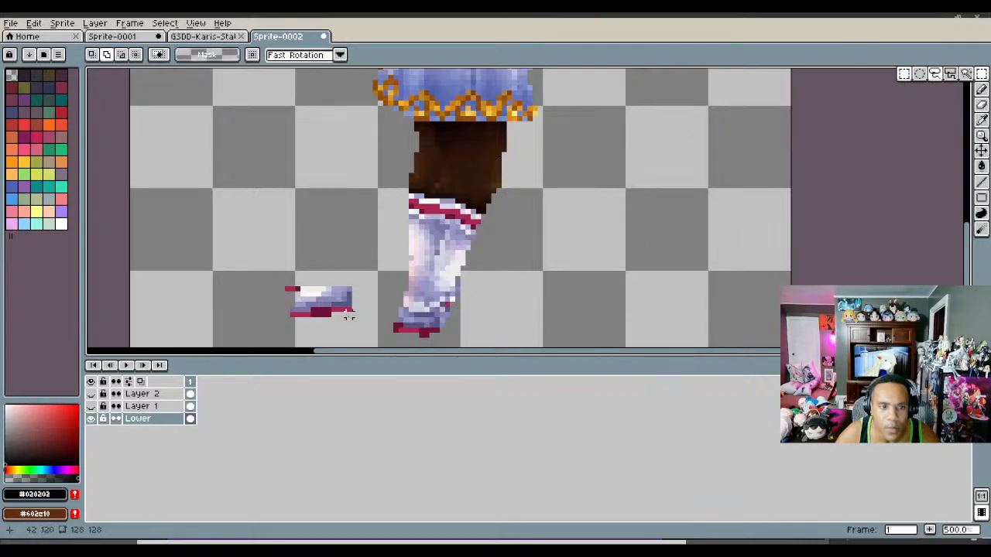
drag(364, 331, 259, 246)
mouse_move(323, 311)
mouse_down()
mouse_move(405, 332)
mouse_move(414, 323)
mouse_up()
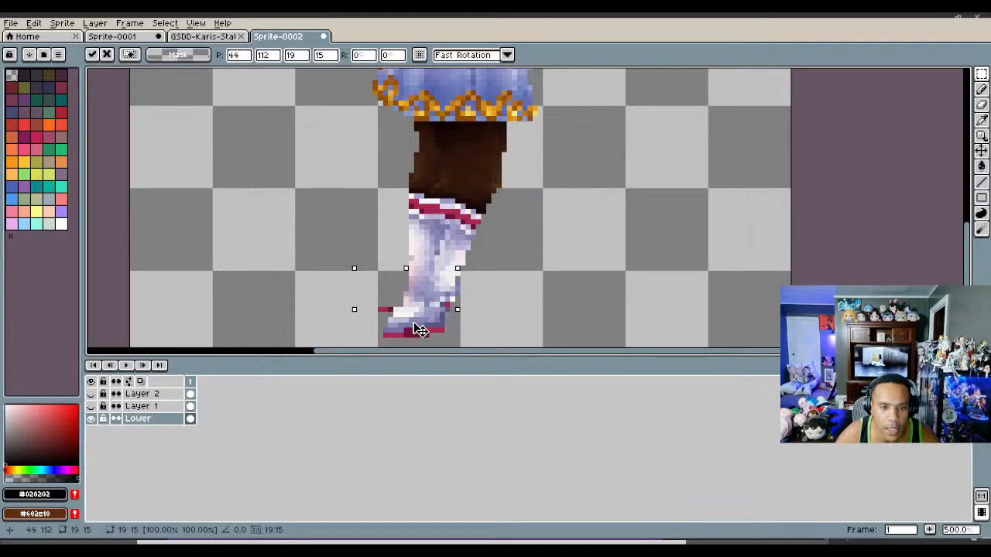
scroll(418, 329, down, 2)
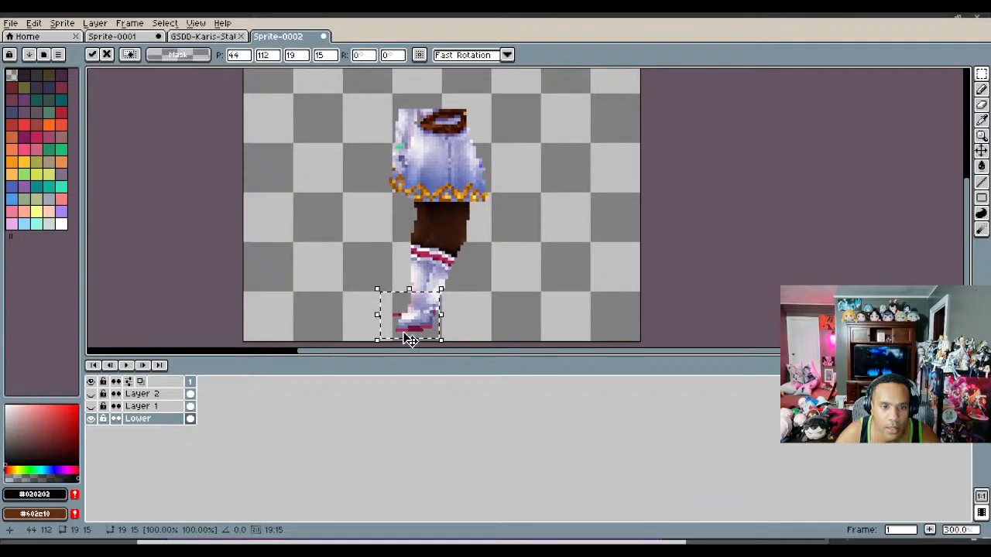
drag(410, 341, 344, 311)
scroll(344, 310, up, 2)
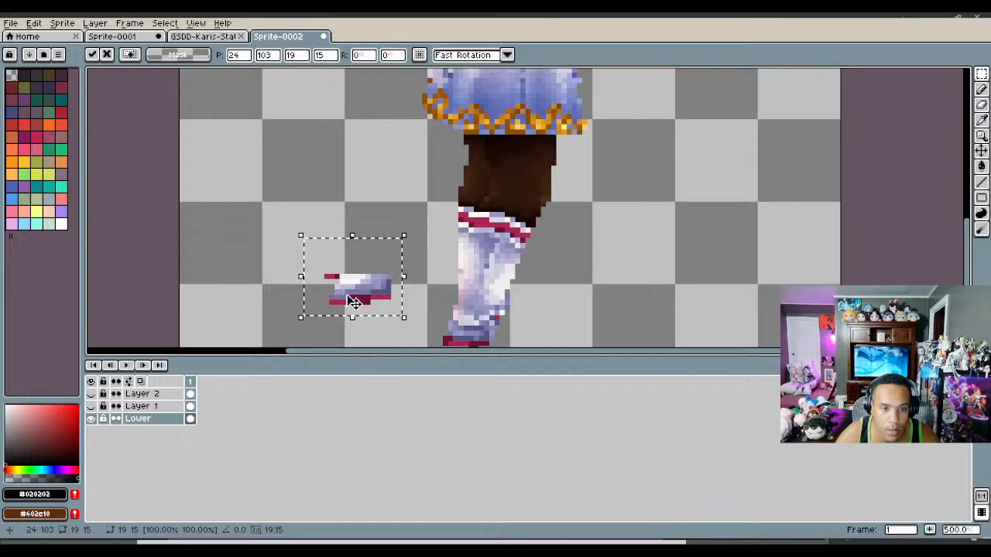
click(422, 271)
Step: Erase the outer edge of the brown legging between the skirt hem and the boot cuff to slim the leg
click(982, 105)
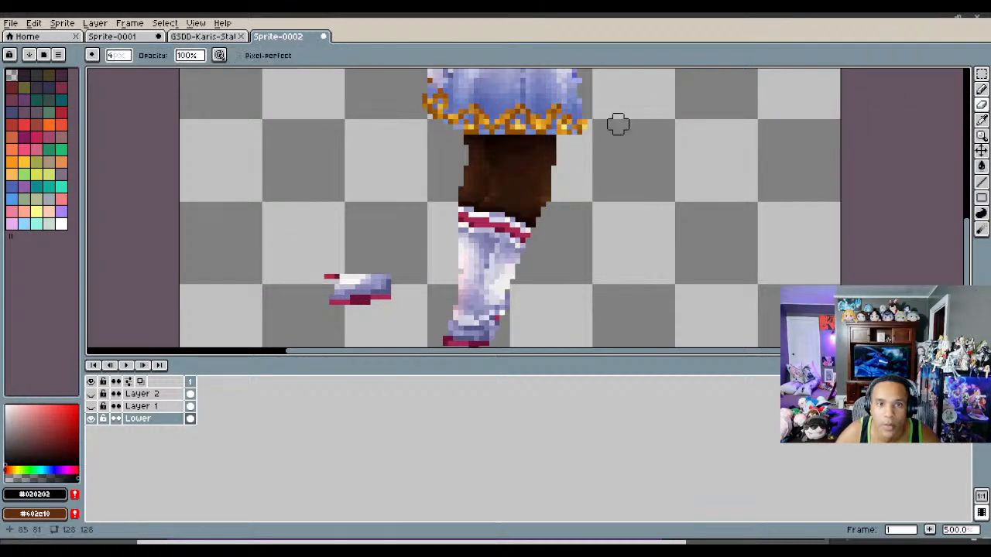
drag(556, 145, 541, 206)
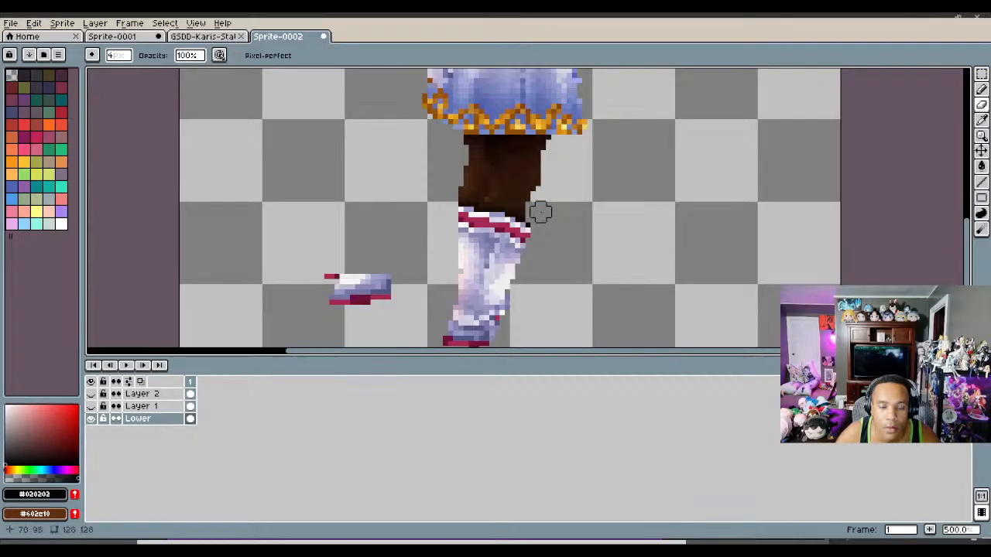
scroll(531, 210, up, 3)
scroll(531, 197, down, 2)
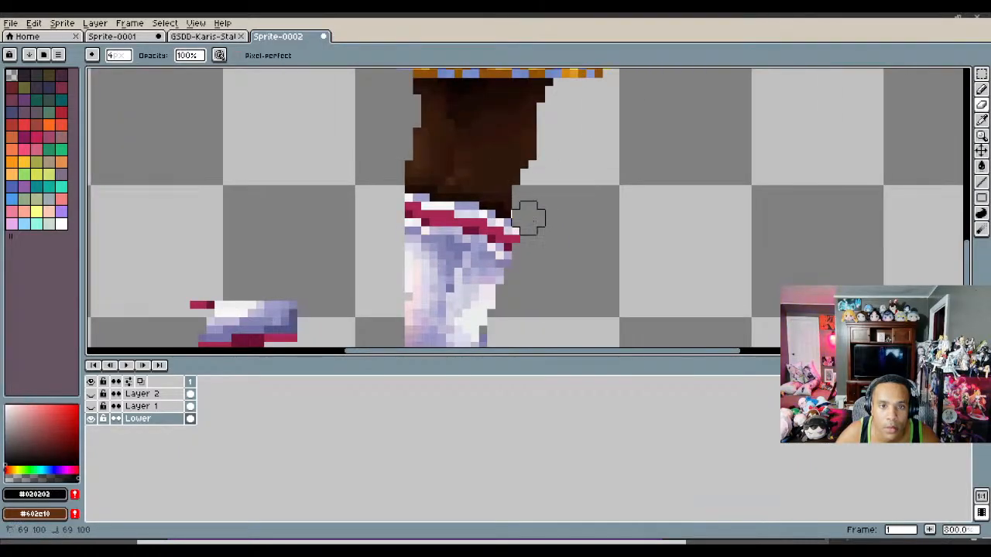
drag(555, 97, 545, 144)
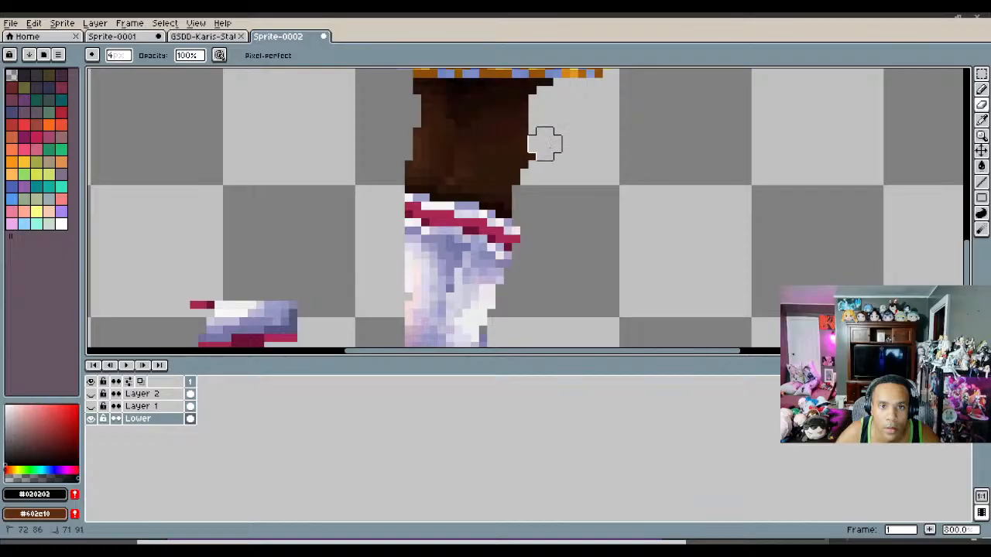
scroll(534, 175, down, 5)
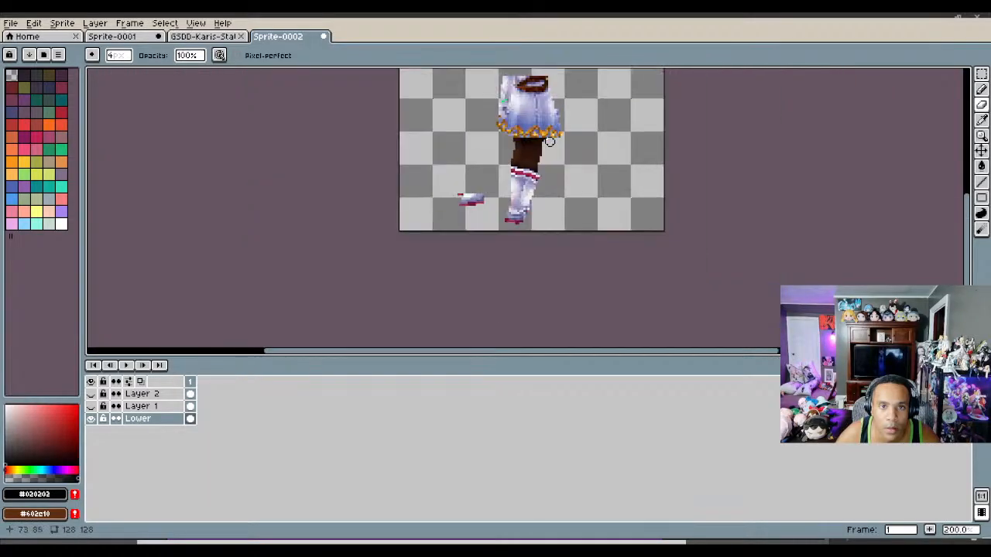
scroll(551, 94, up, 3)
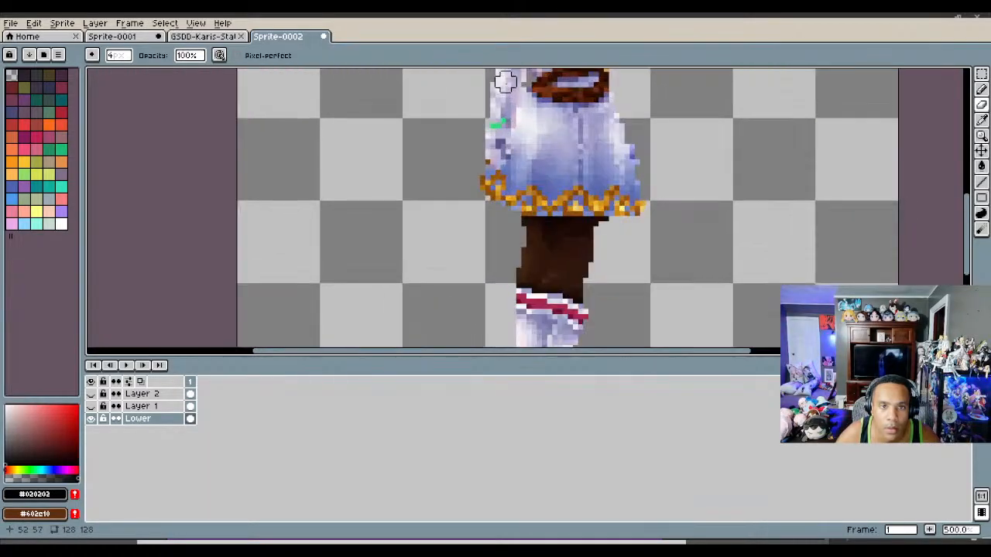
Step: Erase the leftover sleeve and green pixels along the skirt's outer left edge, from the waist down toward the gold hem
drag(966, 236, 966, 206)
drag(500, 165, 495, 223)
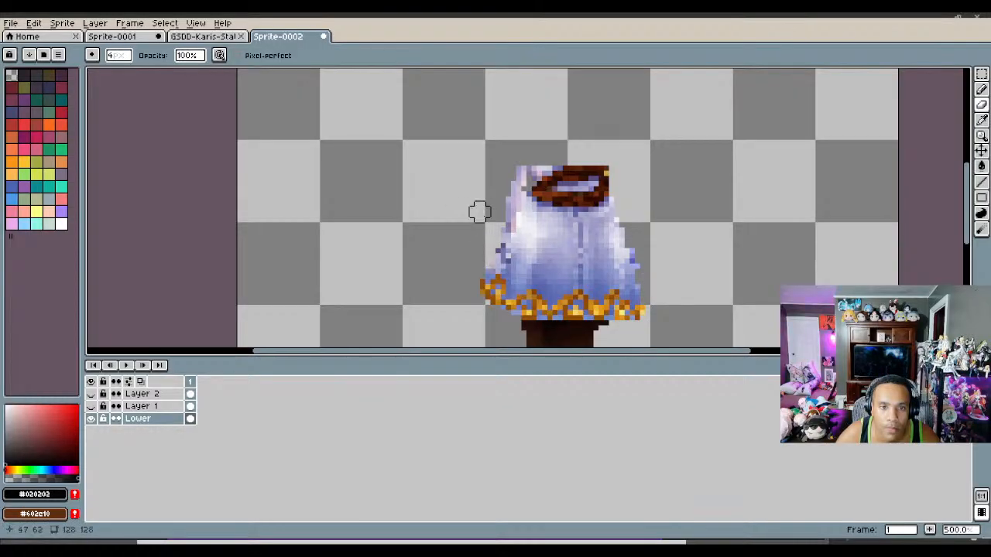
scroll(480, 204, down, 1)
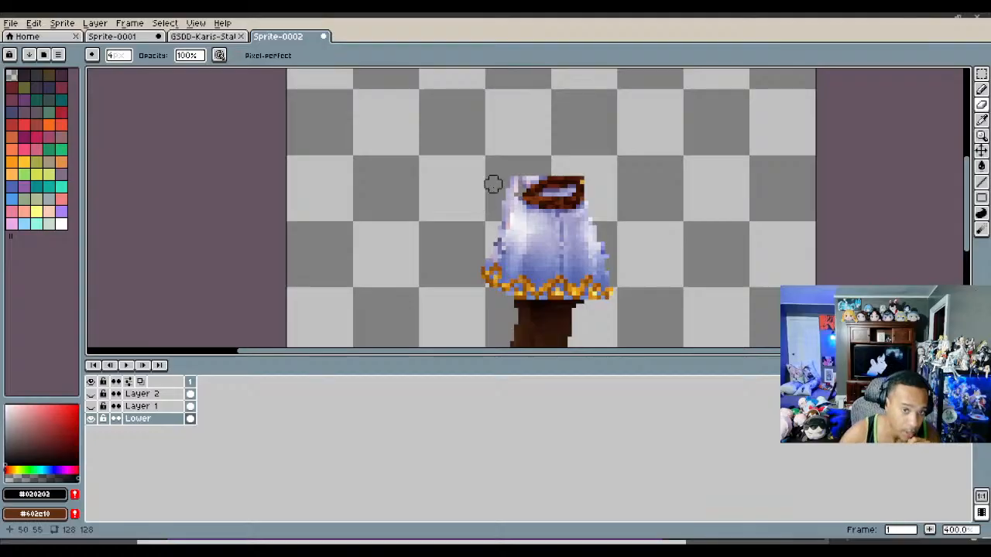
scroll(476, 183, up, 3)
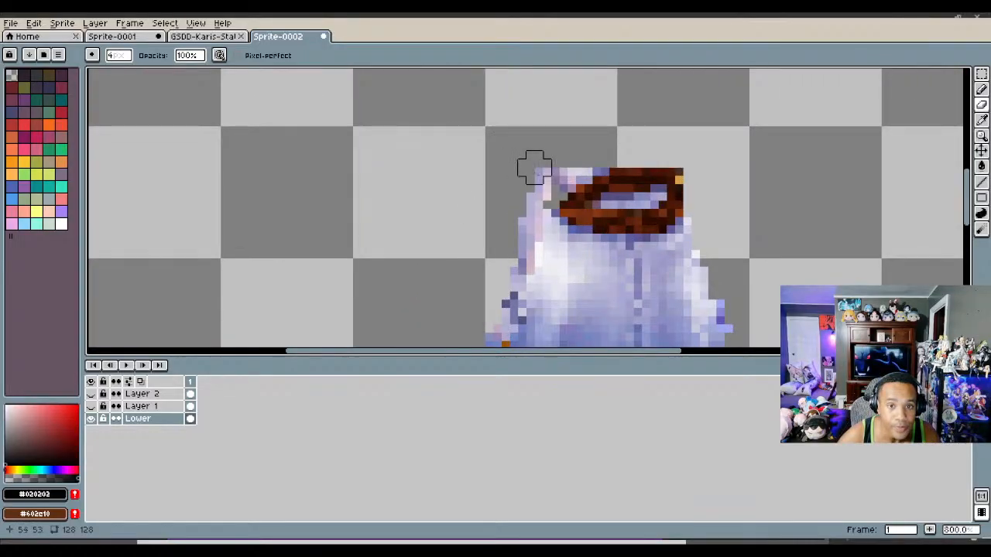
drag(533, 164, 509, 258)
scroll(505, 260, down, 4)
scroll(506, 258, down, 1)
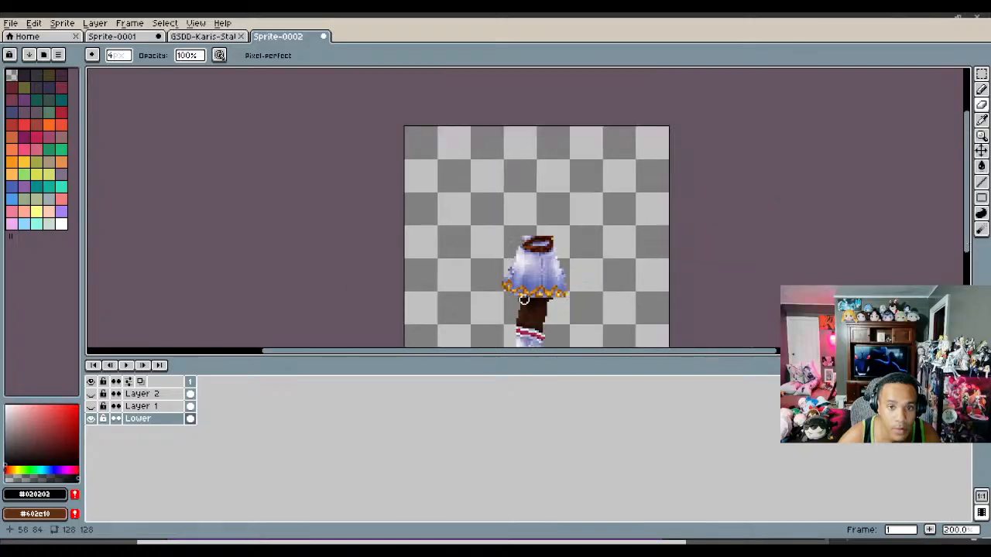
Step: Erase the protruding pixels on the right edge of the white boot, from the red-striped cuff down the calf
scroll(791, 221, up, 1)
drag(966, 177, 966, 234)
scroll(557, 288, up, 2)
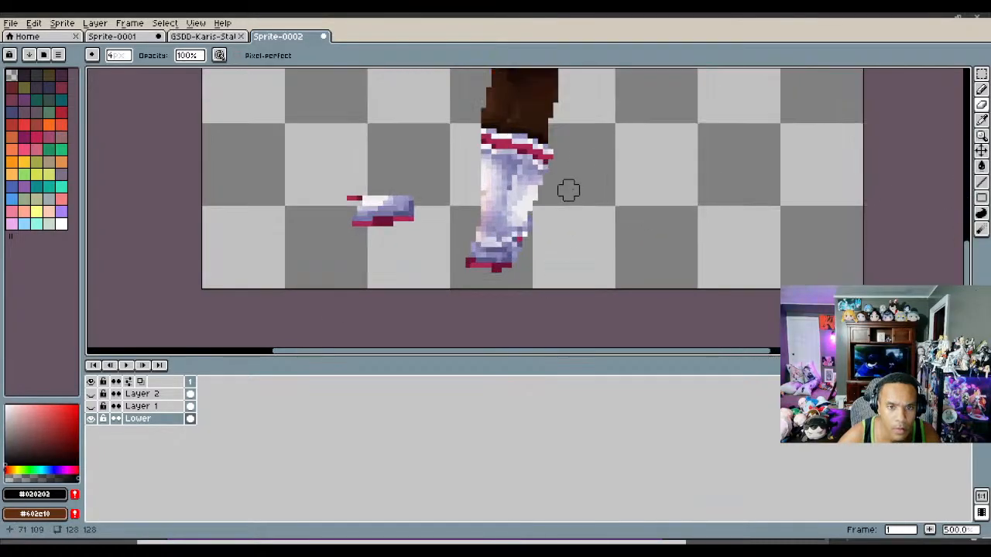
drag(555, 155, 538, 210)
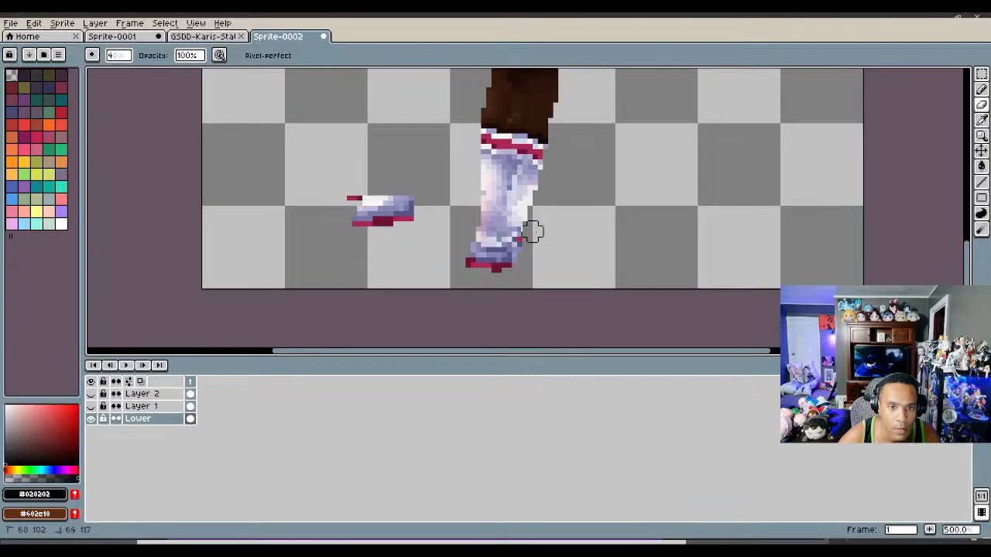
scroll(557, 210, down, 3)
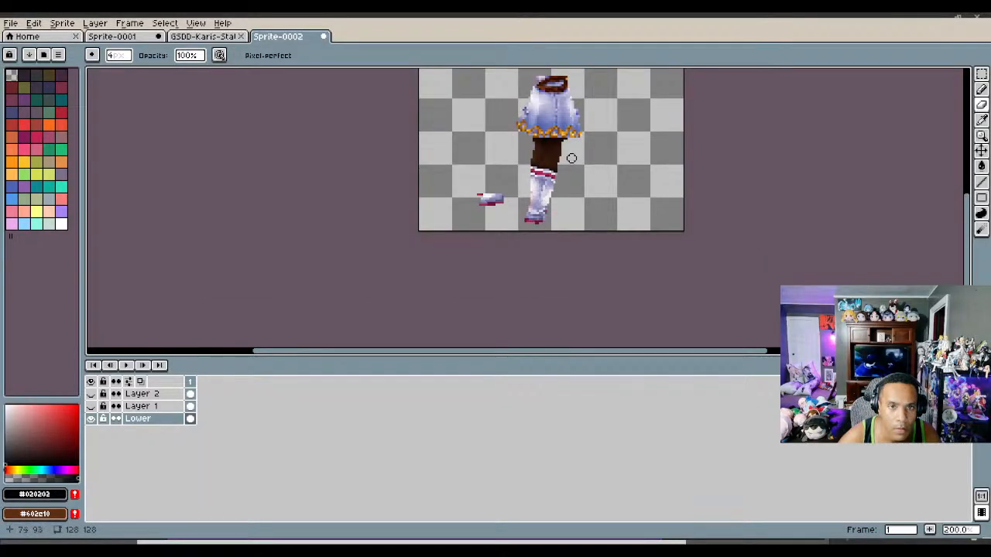
Step: Erase the stray red pixels sticking out at the upper left of the detached toe piece
click(982, 74)
scroll(472, 199, up, 2)
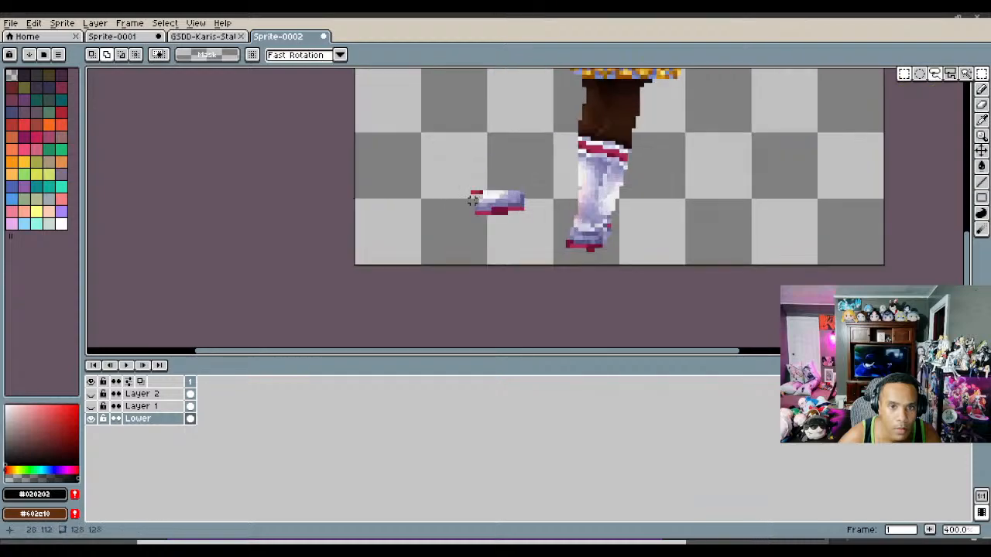
drag(542, 224, 455, 171)
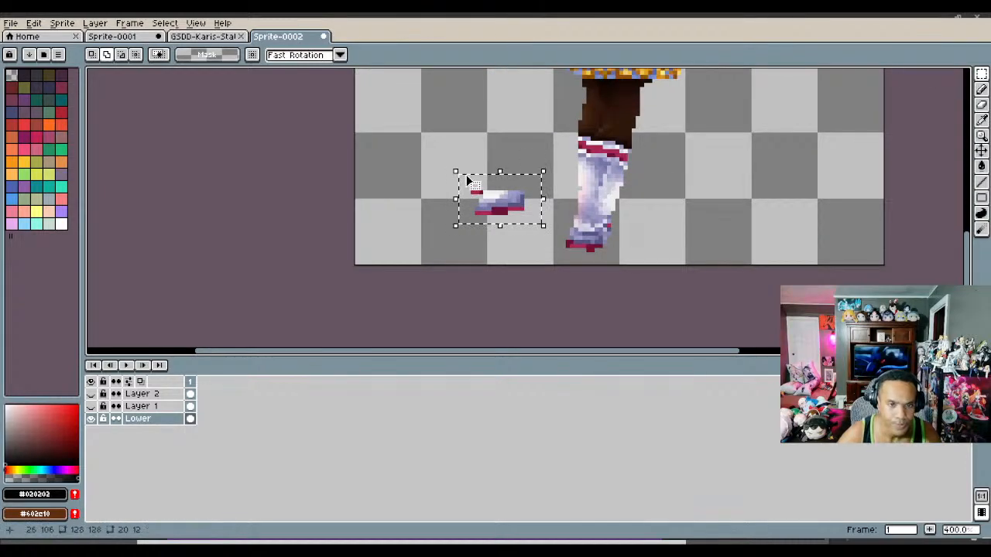
key(ctrl+d)
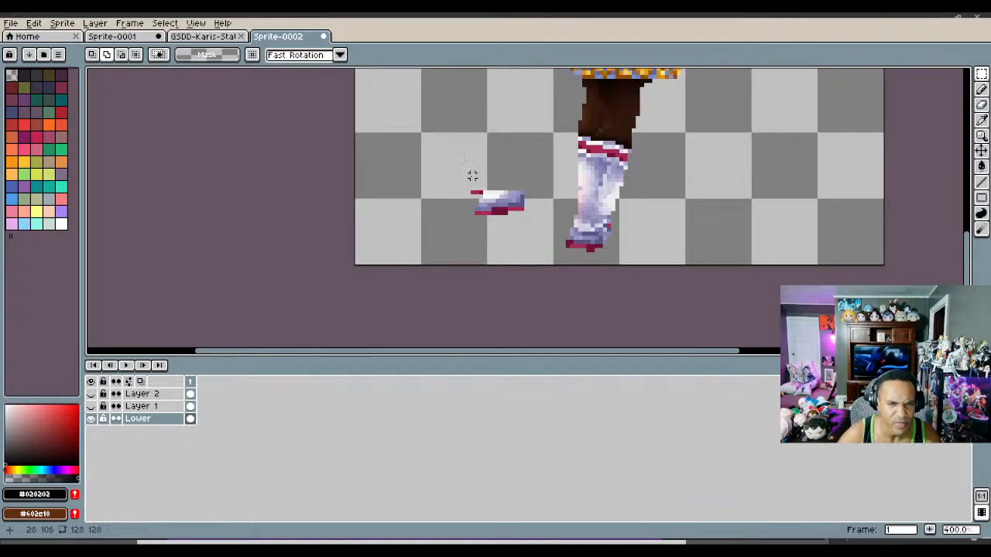
scroll(472, 179, up, 3)
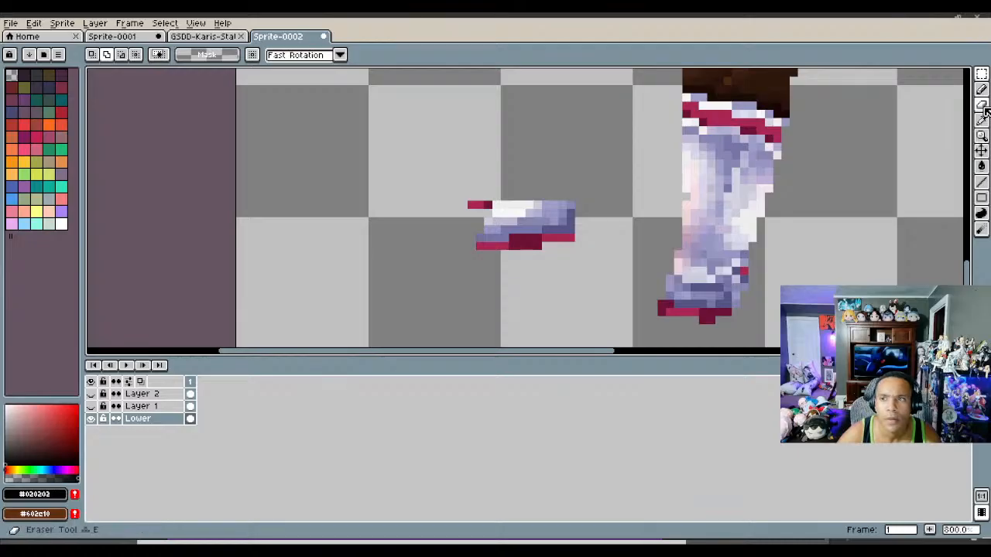
key(b)
drag(454, 199, 473, 199)
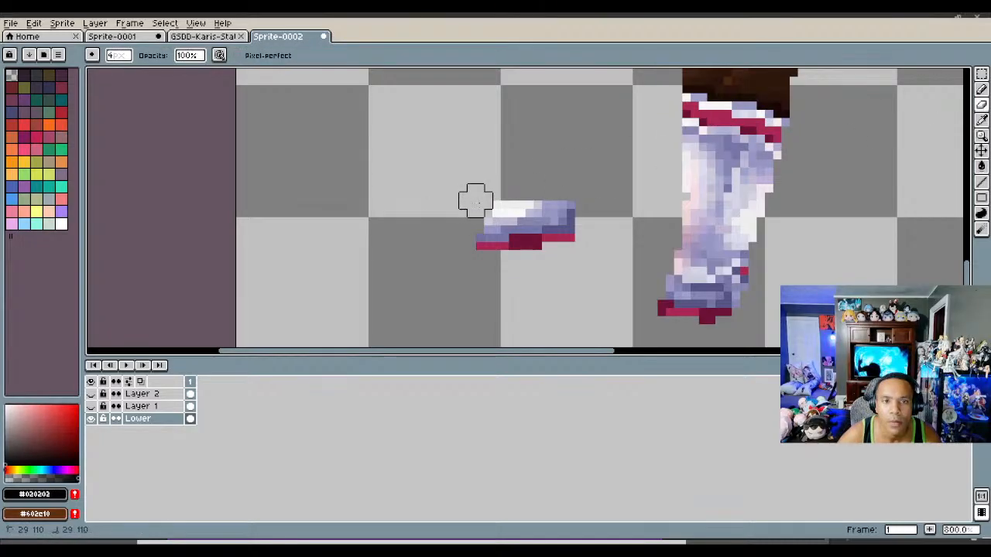
Step: Select the cleaned toe piece and move it down level with the sole of the boot
click(981, 73)
mouse_move(595, 270)
mouse_down()
mouse_move(466, 229)
mouse_move(453, 172)
mouse_up()
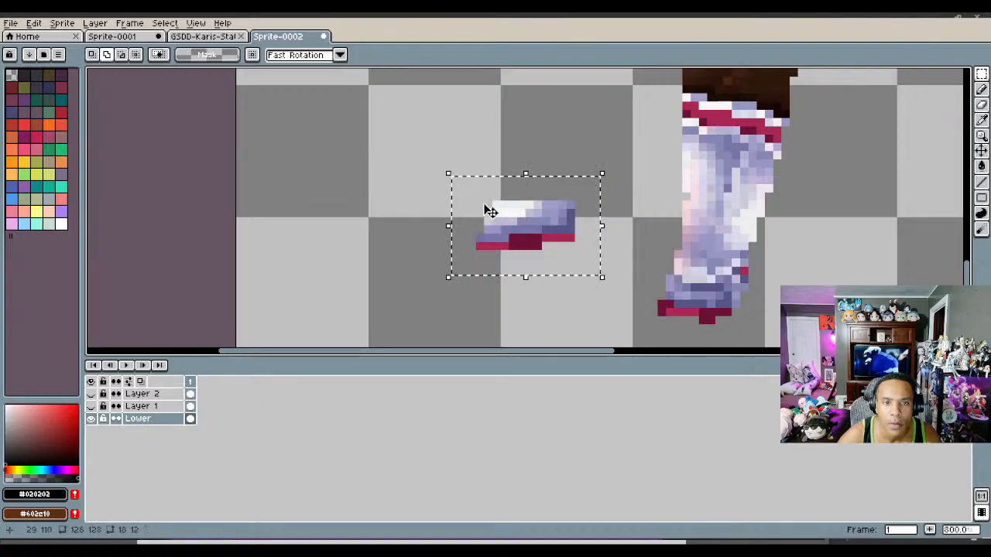
drag(486, 209, 468, 280)
key(ctrl+d)
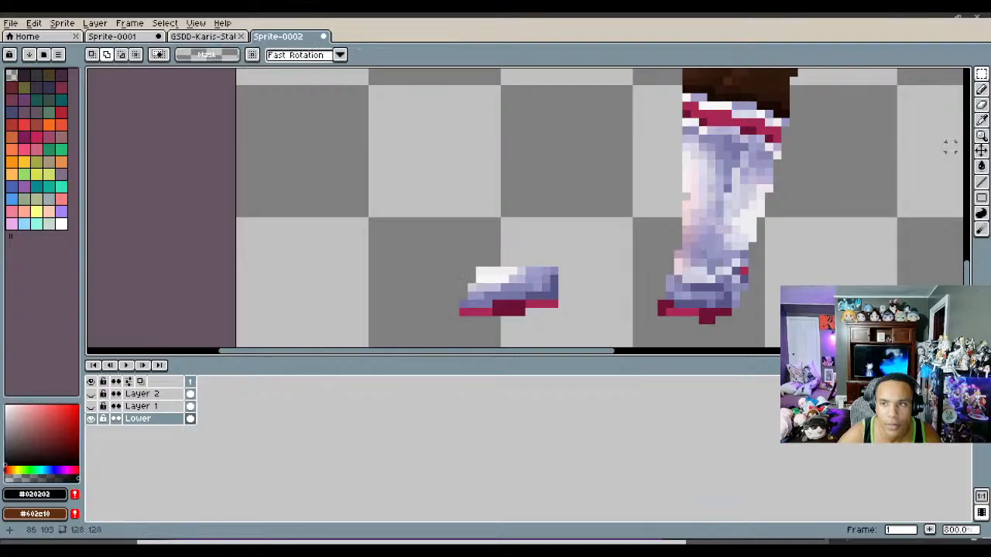
Step: Erase the red sole pixels from the underside of the original boot's heel
click(981, 89)
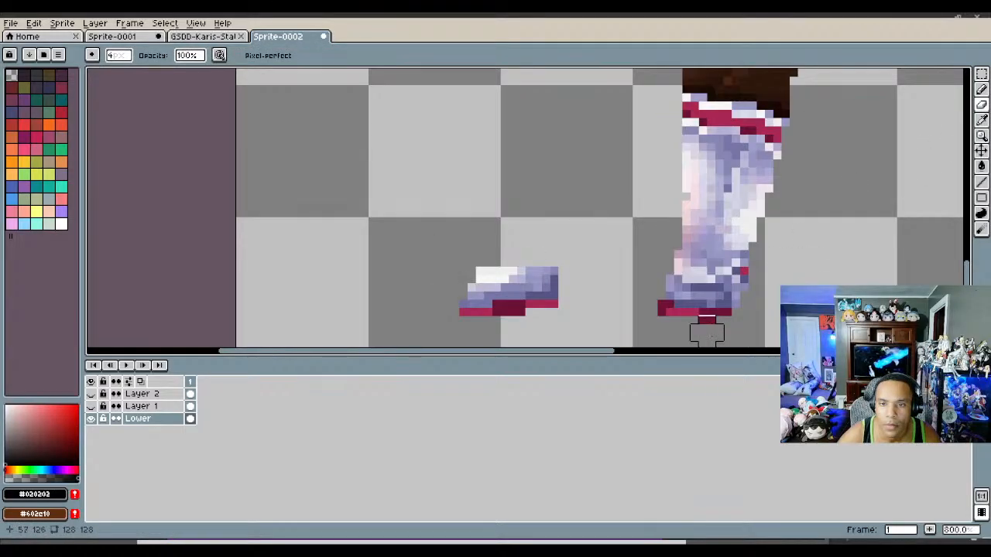
mouse_move(657, 316)
mouse_down()
mouse_move(721, 323)
mouse_move(666, 325)
mouse_move(671, 303)
mouse_up()
scroll(946, 143, up, 2)
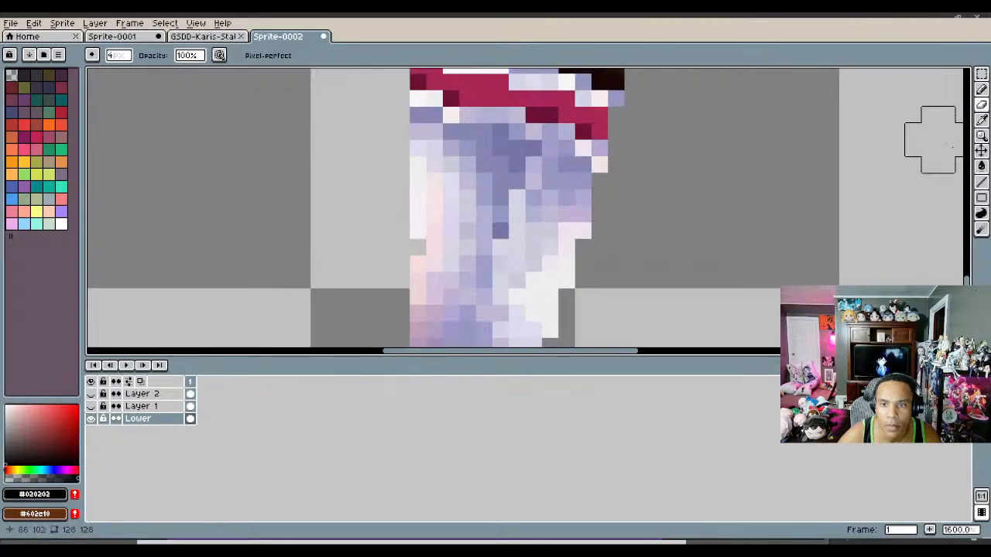
scroll(886, 195, down, 3)
Step: Move the detached toe piece onto the bottom of the boot, placing its 21 by 12 pixel selection at 46, 114
click(981, 73)
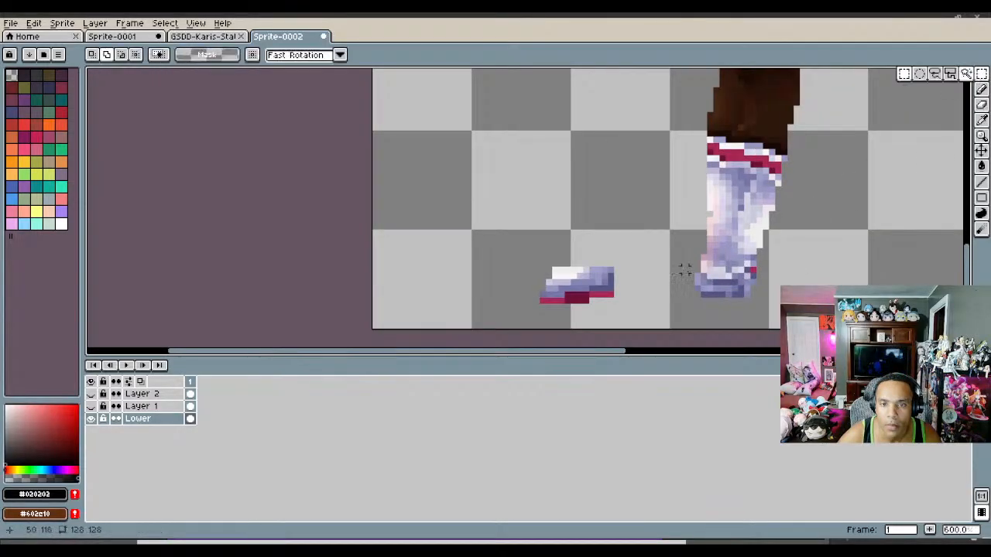
drag(648, 312, 517, 261)
drag(579, 282, 699, 284)
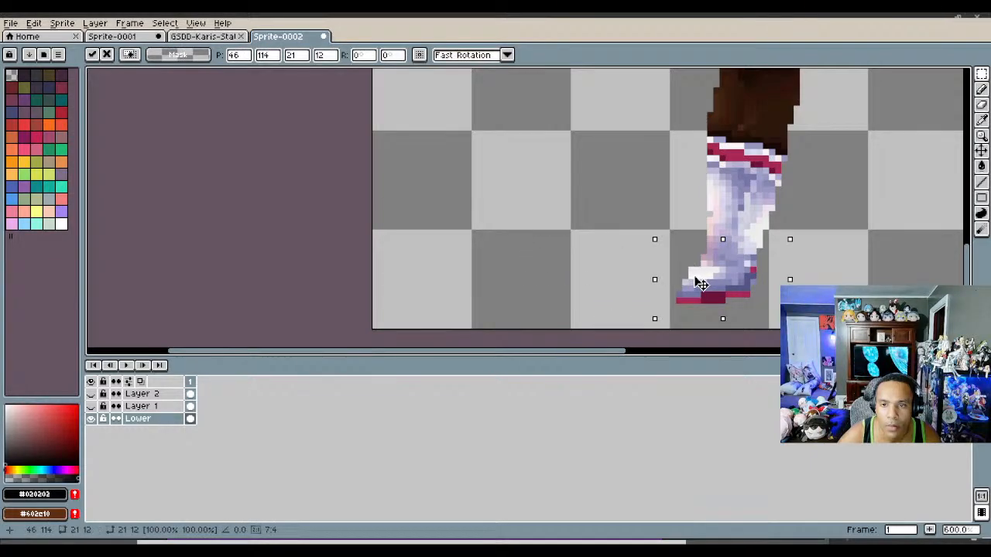
key(Return)
scroll(698, 282, down, 4)
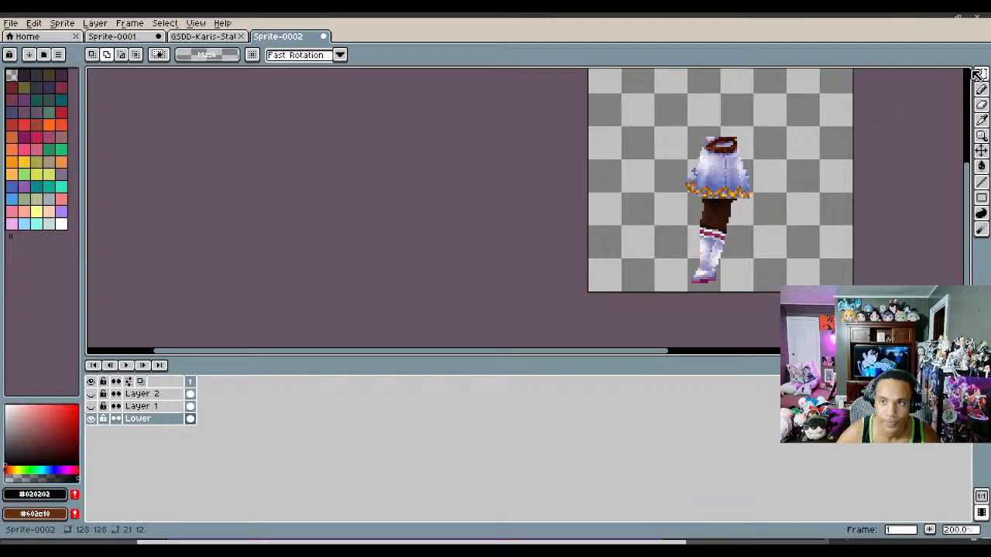
Step: Extend the upper toe of the boot by shifting a 3 by 4 pixel patch outward to position 50, 118
click(981, 74)
scroll(776, 287, up, 4)
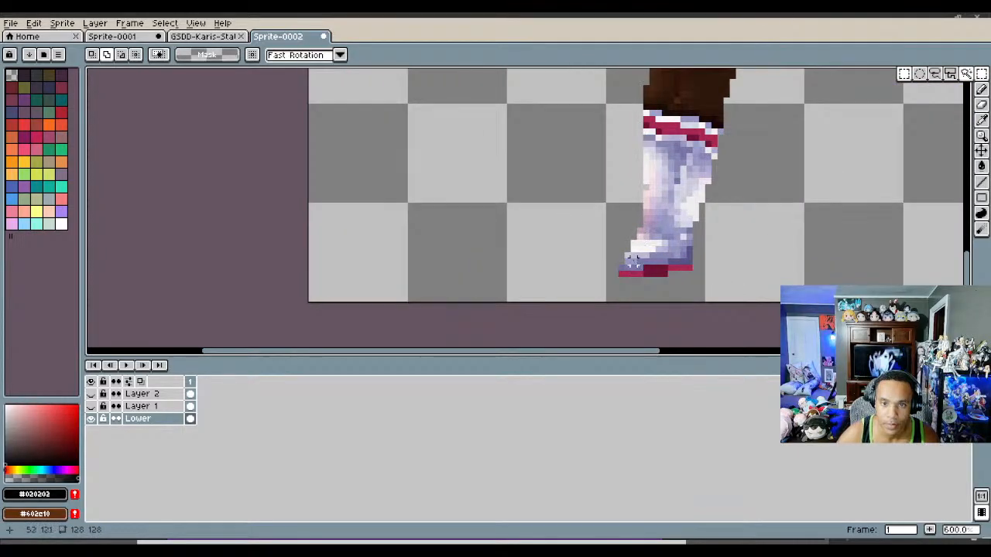
scroll(633, 261, up, 3)
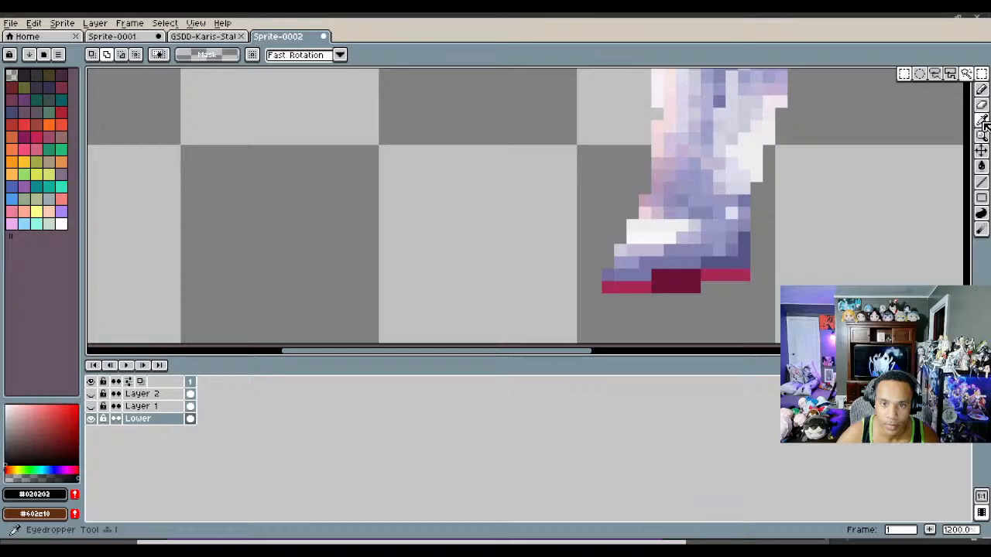
click(982, 125)
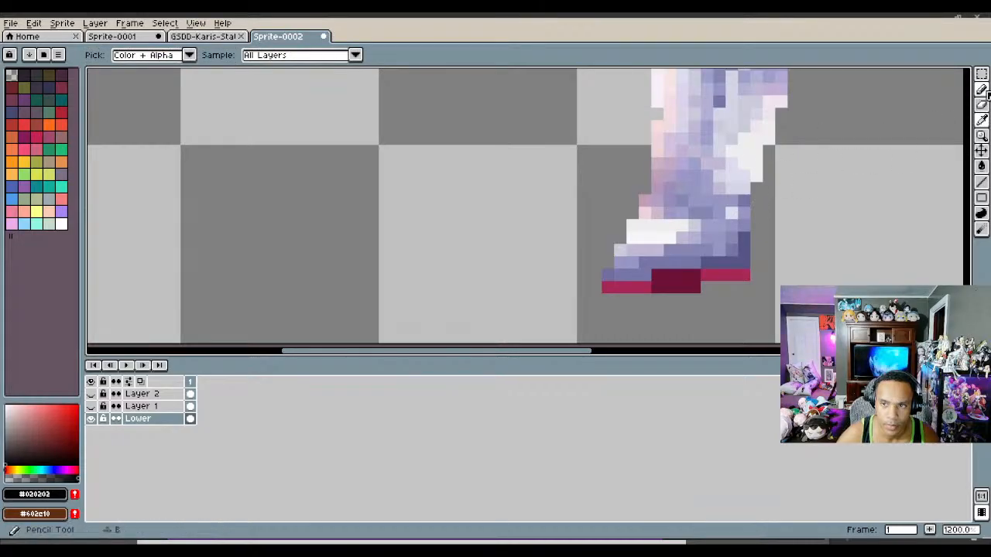
click(982, 73)
drag(620, 225, 631, 254)
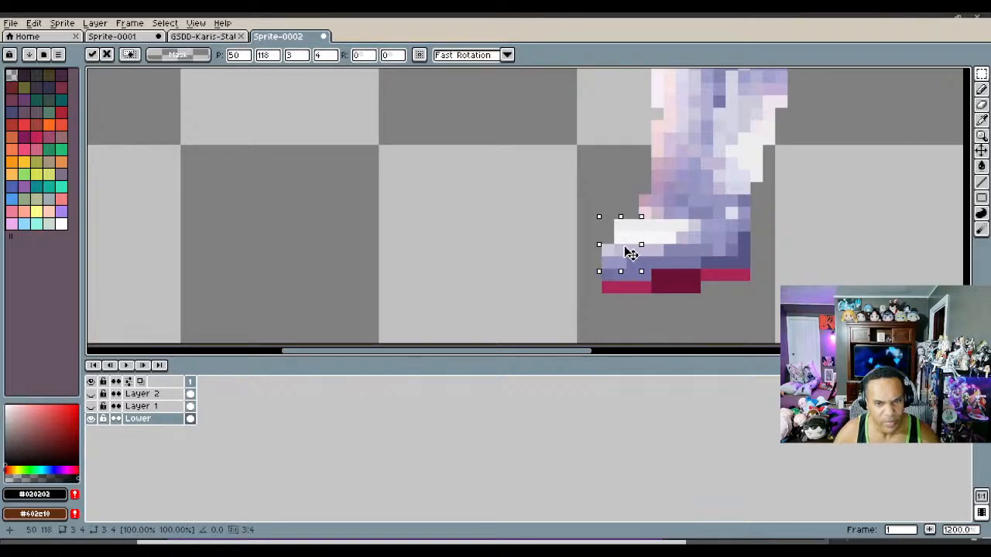
scroll(622, 233, down, 1)
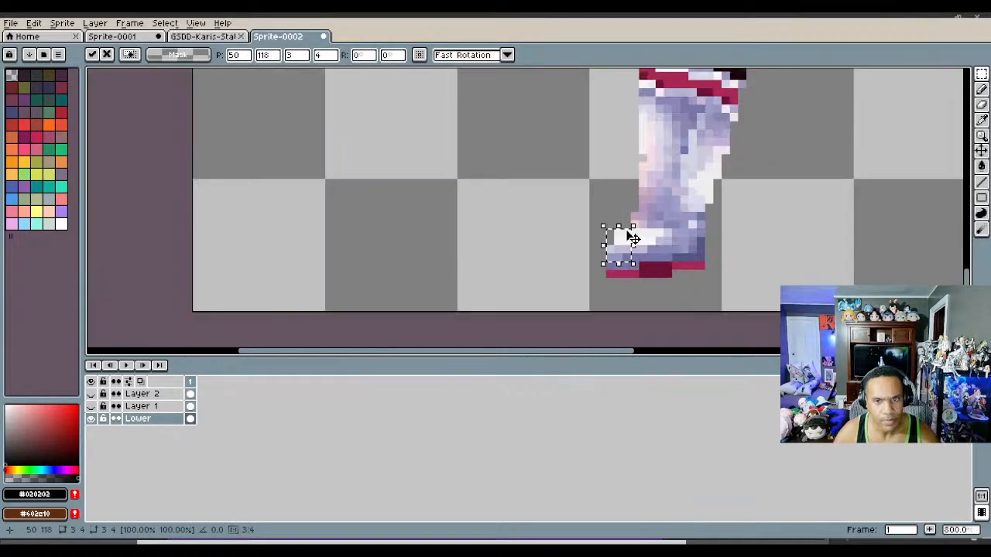
scroll(625, 229, down, 1)
key(Return)
scroll(661, 180, down, 1)
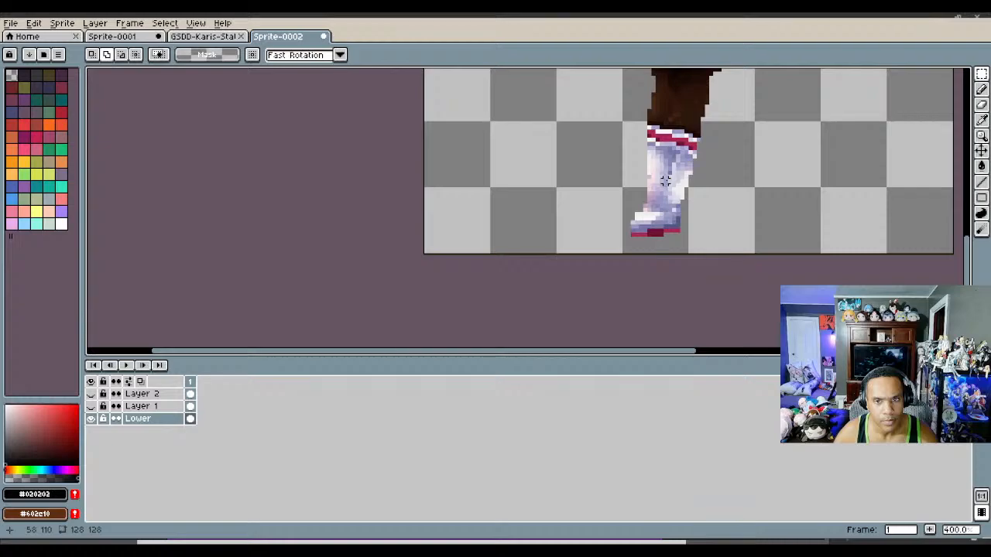
scroll(664, 180, down, 1)
Step: Erase the right edge of the whole leg, from below the skirt hem through the cuff to the heel, to slim it
drag(676, 153, 676, 150)
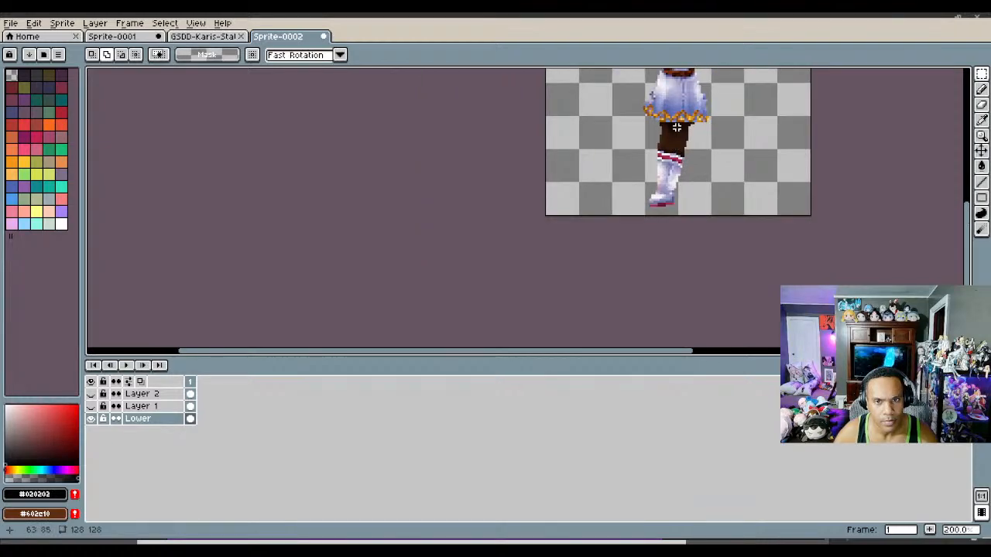
scroll(676, 126, up, 2)
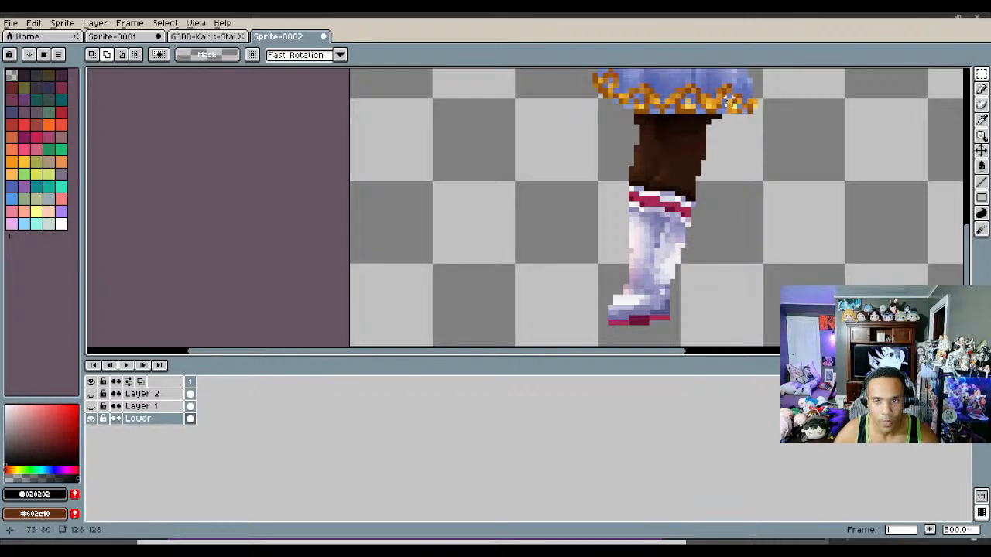
click(981, 105)
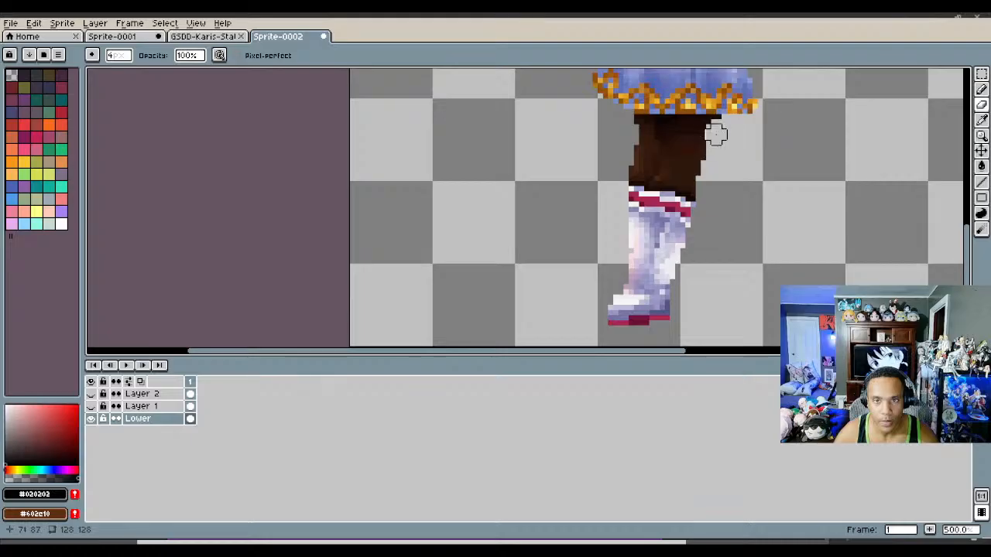
mouse_move(716, 123)
mouse_down()
mouse_move(689, 195)
mouse_move(669, 320)
mouse_up()
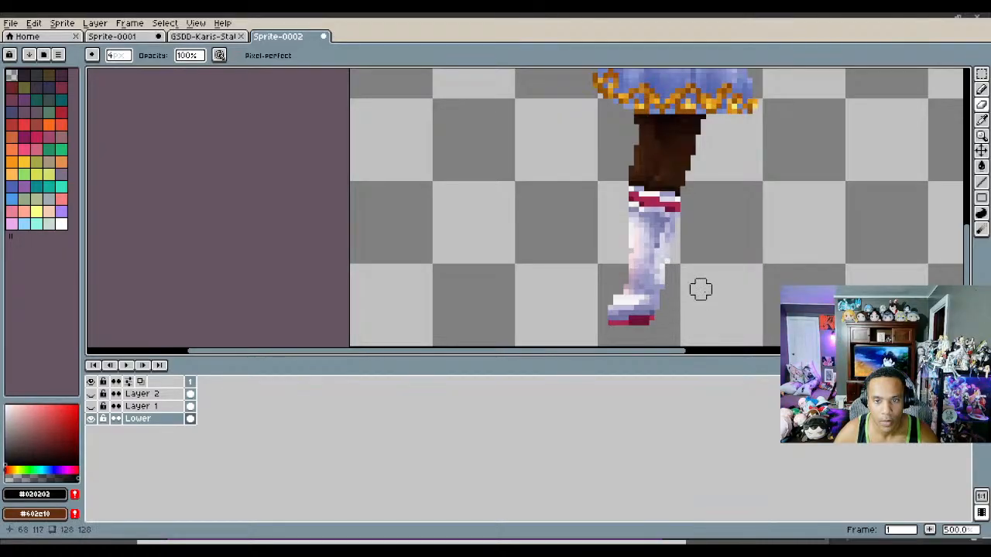
scroll(699, 288, down, 3)
scroll(702, 225, up, 4)
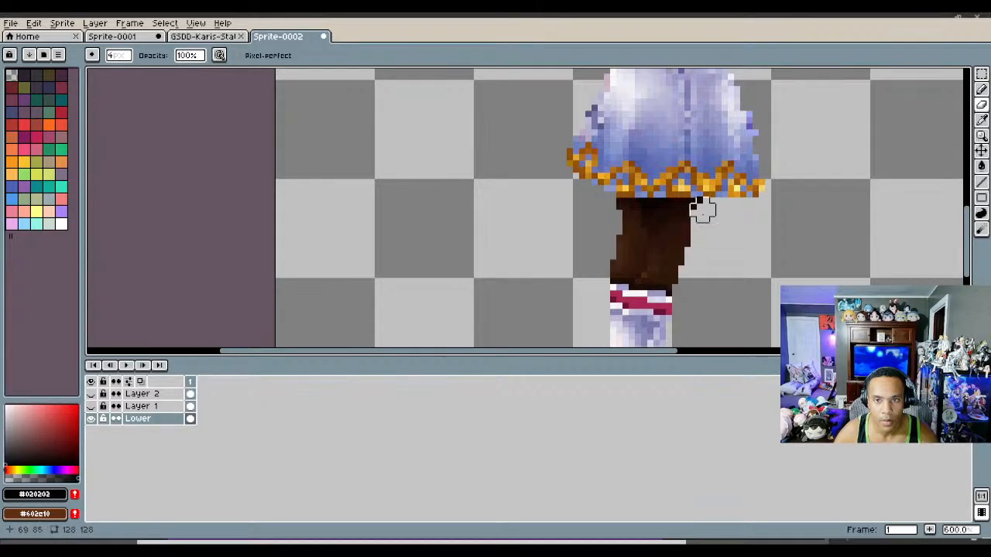
scroll(754, 241, down, 3)
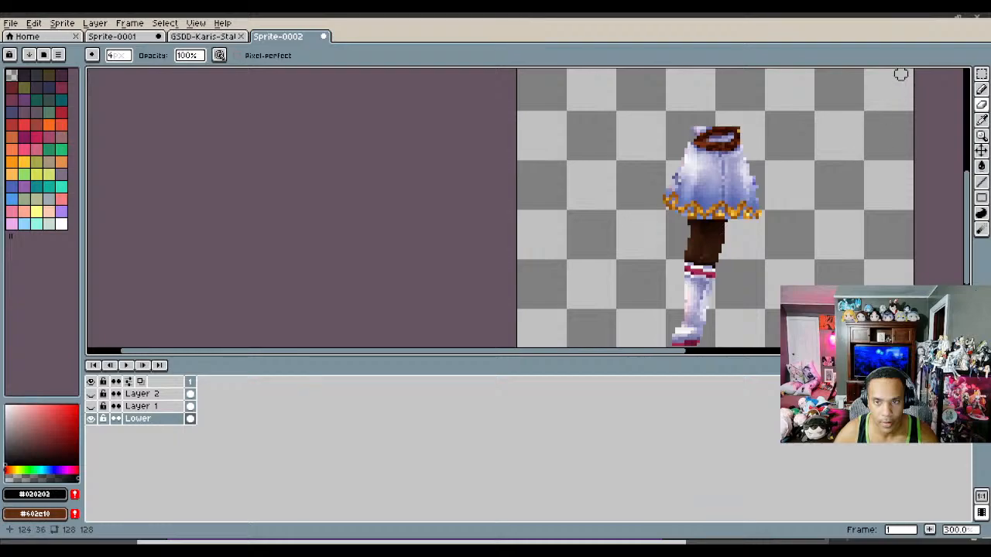
Step: Paste a horizontally mirrored copy of the 52 by 80 pixel skirt-and-leg selection at 47, 46 to form the second half
click(981, 73)
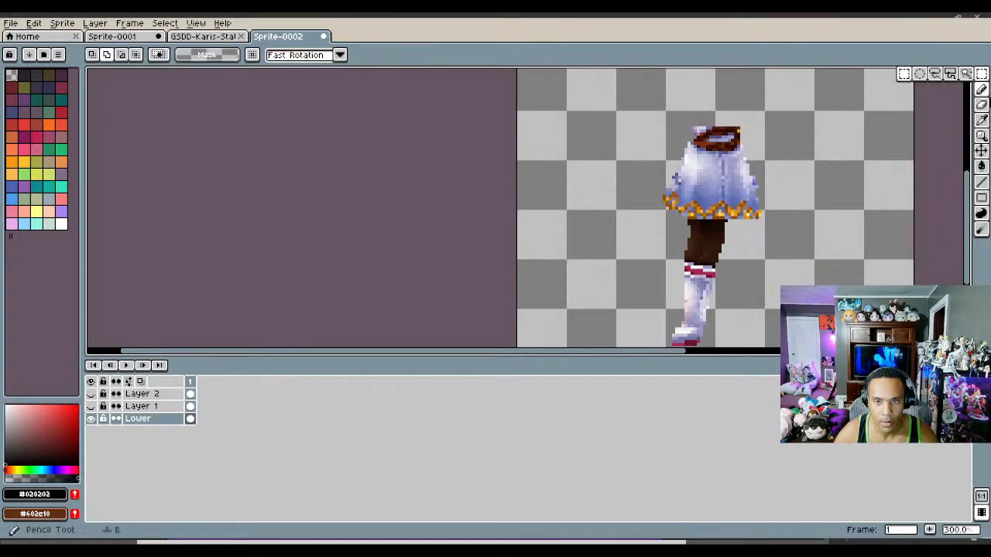
drag(642, 104, 803, 339)
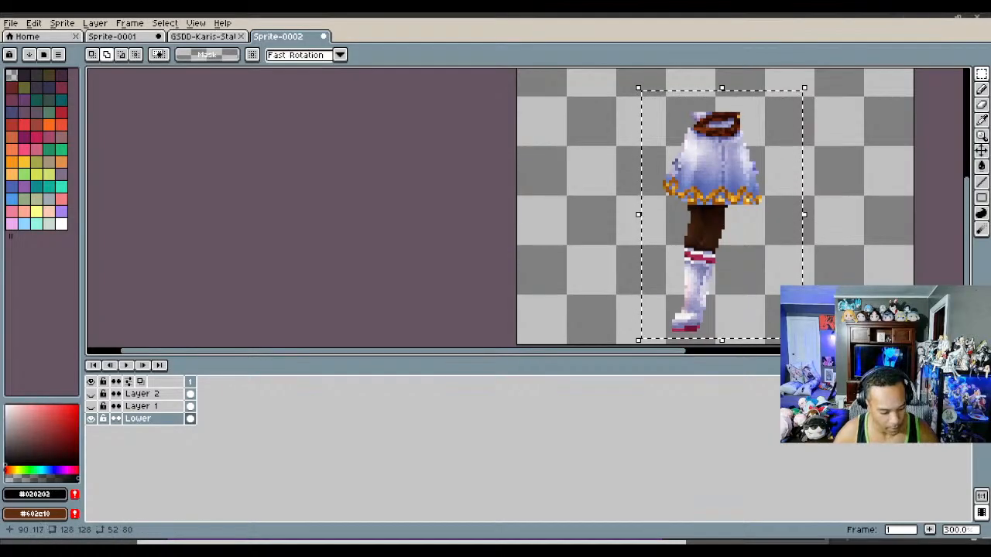
key(ctrl+t)
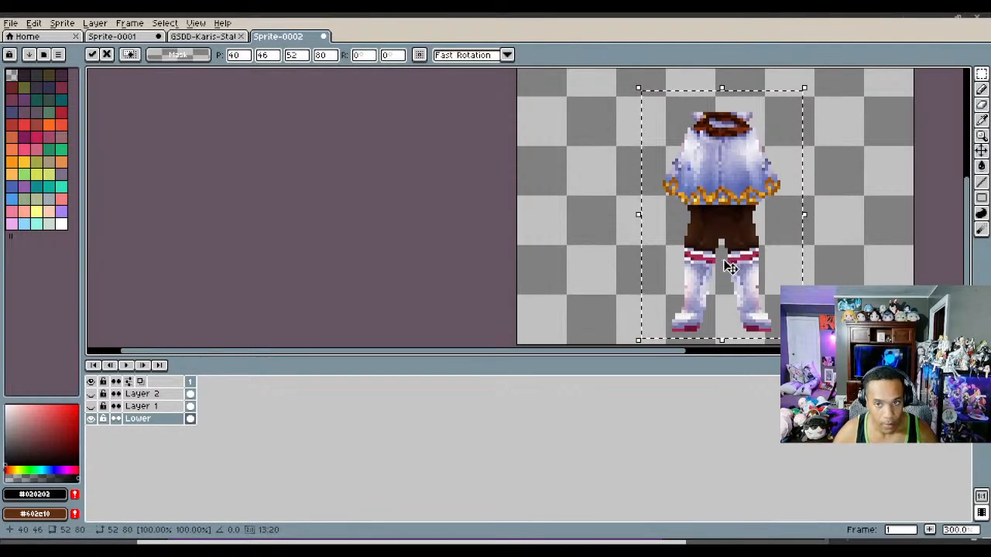
drag(749, 191, 754, 192)
drag(756, 191, 764, 191)
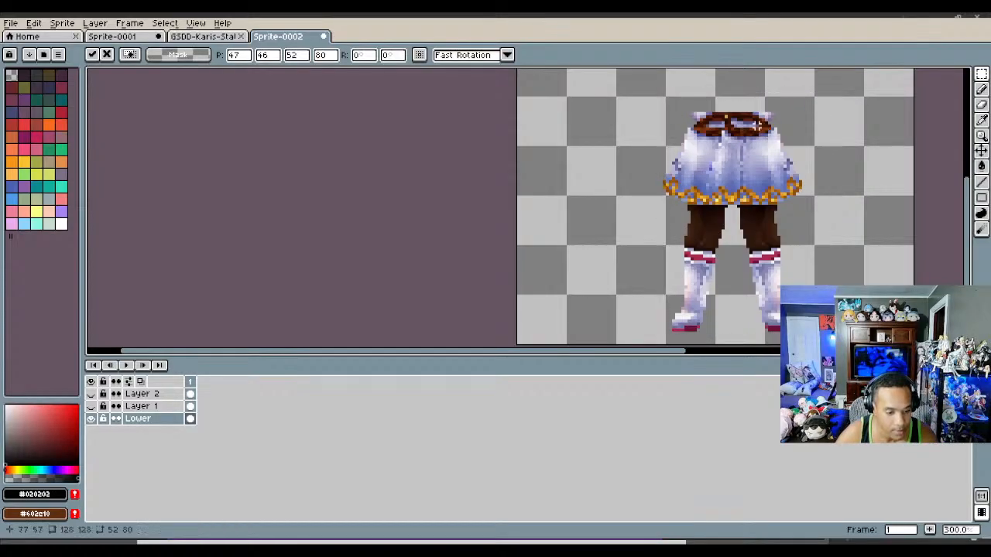
click(929, 91)
Step: Try erasing the upper part of the brown waistband and the pale pixels along the skirt's top edge
drag(966, 202, 966, 180)
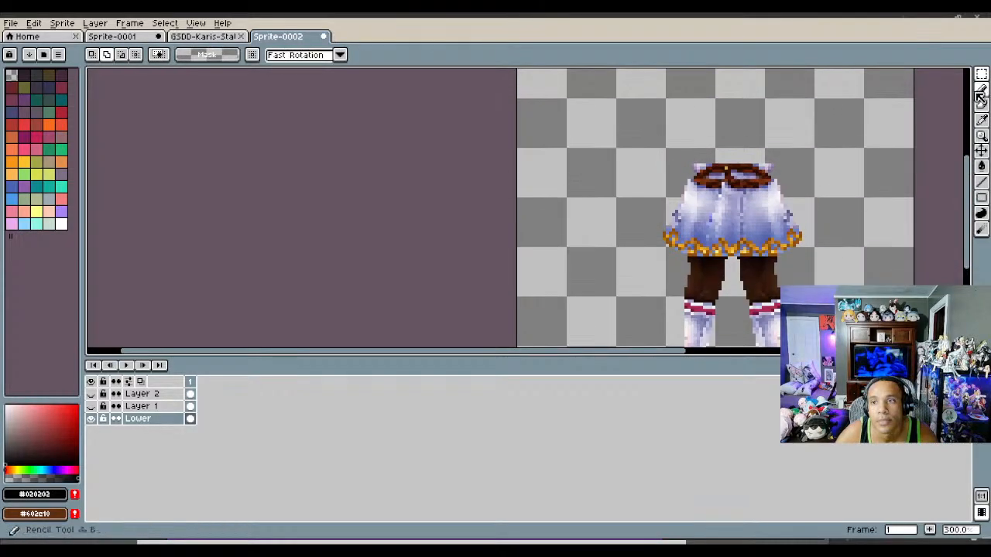
click(980, 104)
scroll(704, 152, up, 2)
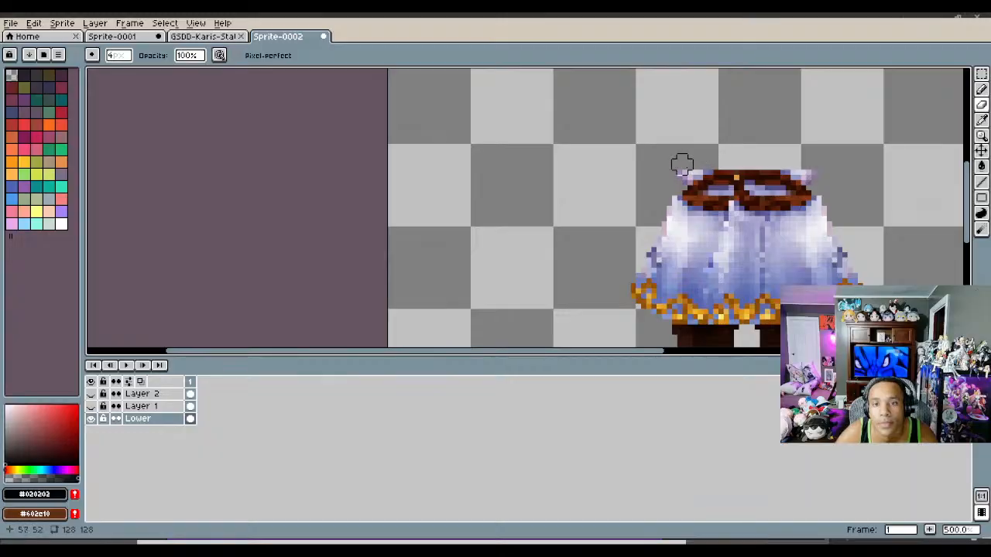
mouse_move(681, 172)
mouse_down()
mouse_move(811, 169)
mouse_move(784, 174)
mouse_up()
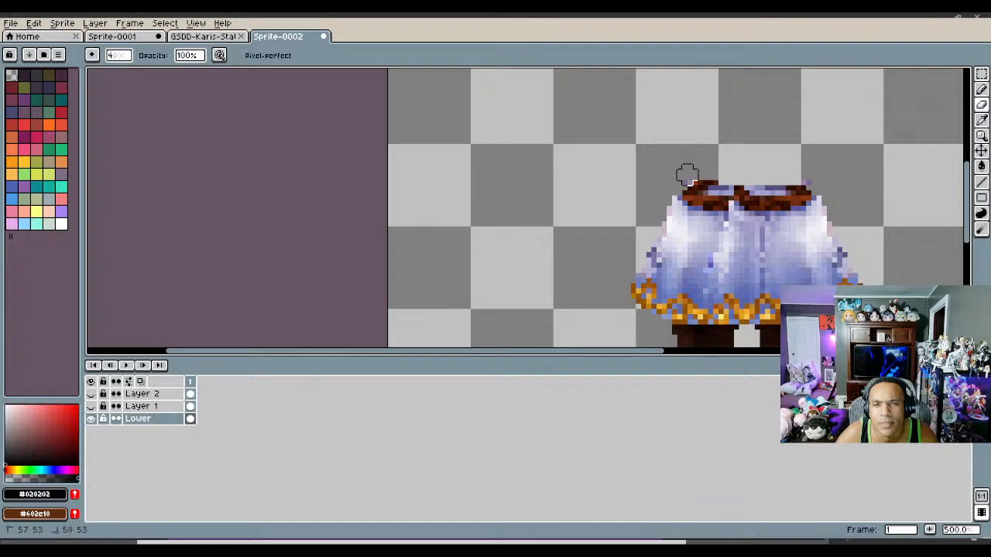
drag(692, 175, 821, 170)
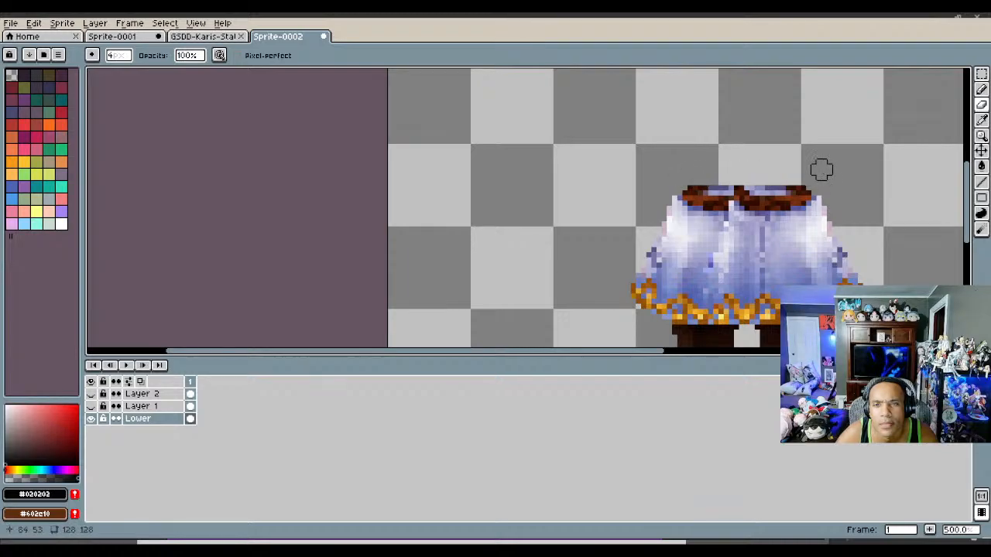
Step: Show Layer 1 and Layer 2, try shifting the lower body under the cloak, and undo the shift and the last erasing
scroll(770, 168, down, 3)
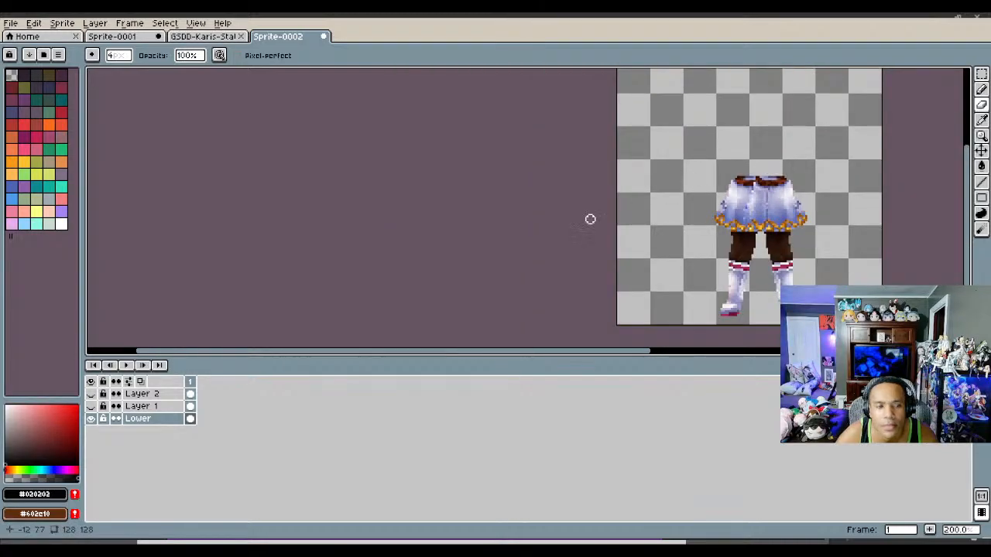
click(91, 406)
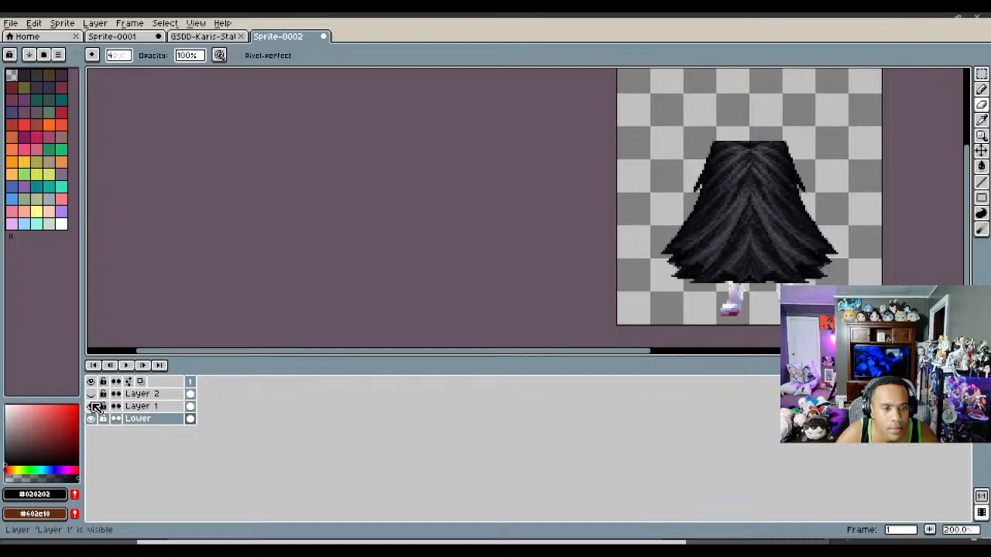
click(92, 394)
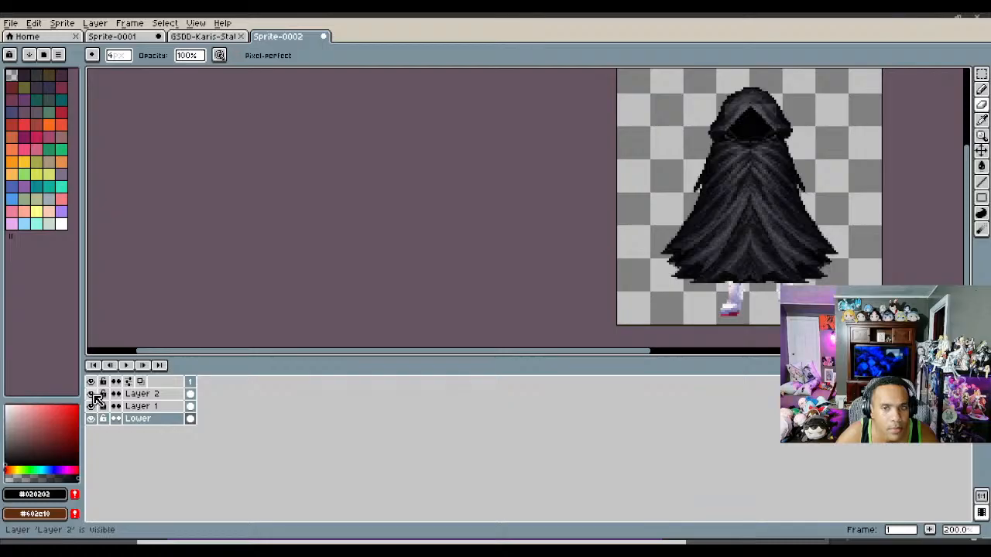
click(980, 150)
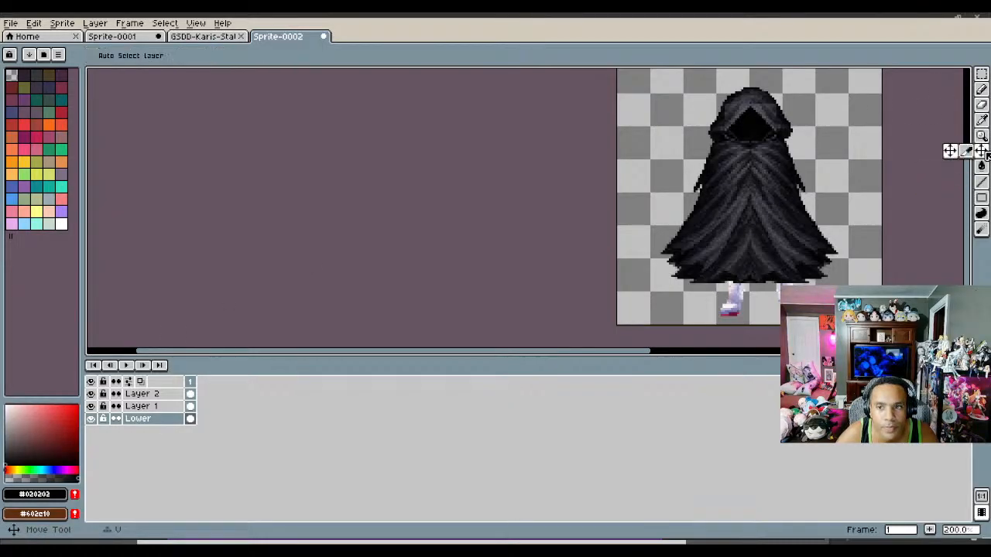
mouse_move(774, 215)
mouse_down()
mouse_move(783, 205)
mouse_move(762, 223)
mouse_up()
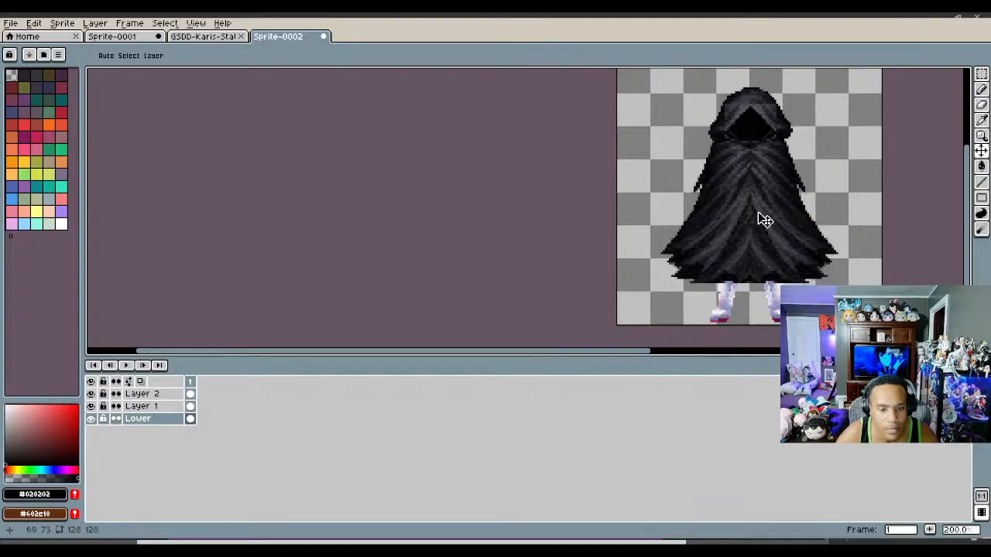
key(ctrl+z)
key(ctrl+z)
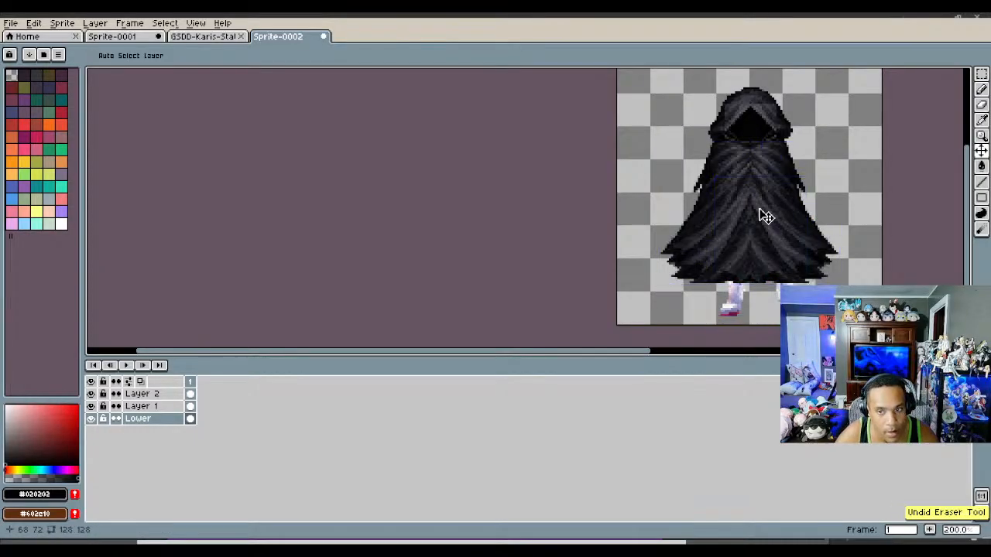
Step: Leave Layer 1 visible with Layer 2 hidden, and shift the body on the Lower layer slightly up and right
click(91, 406)
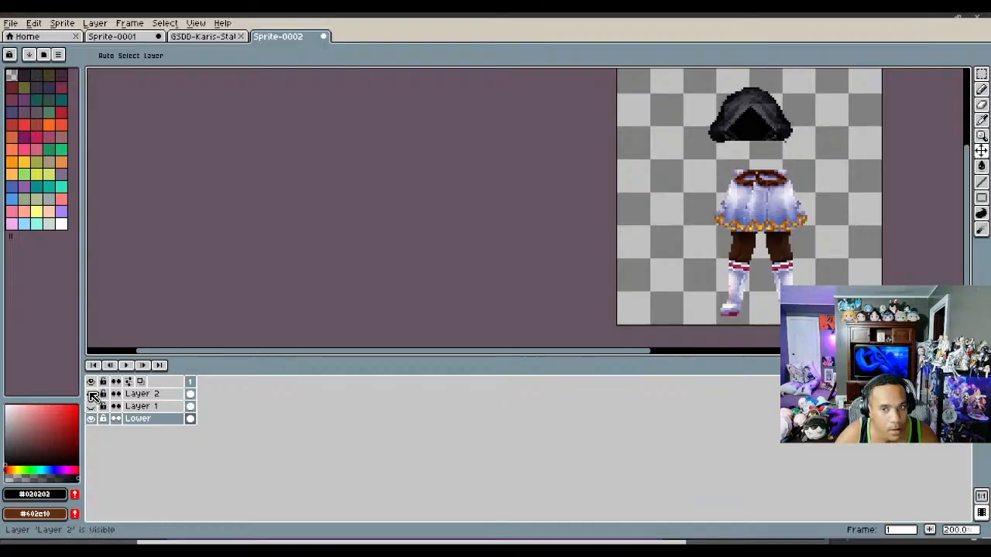
click(90, 393)
click(91, 406)
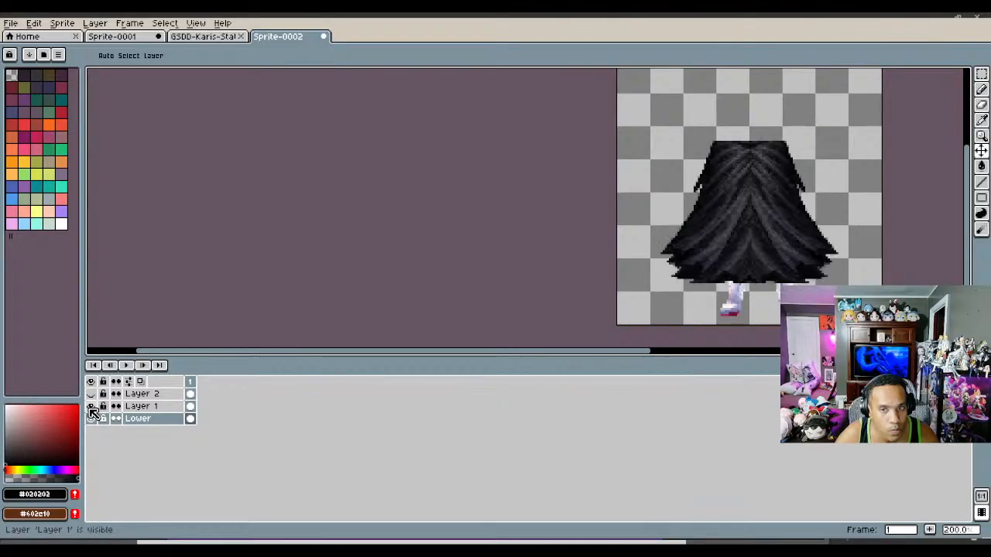
click(982, 152)
drag(731, 210, 736, 200)
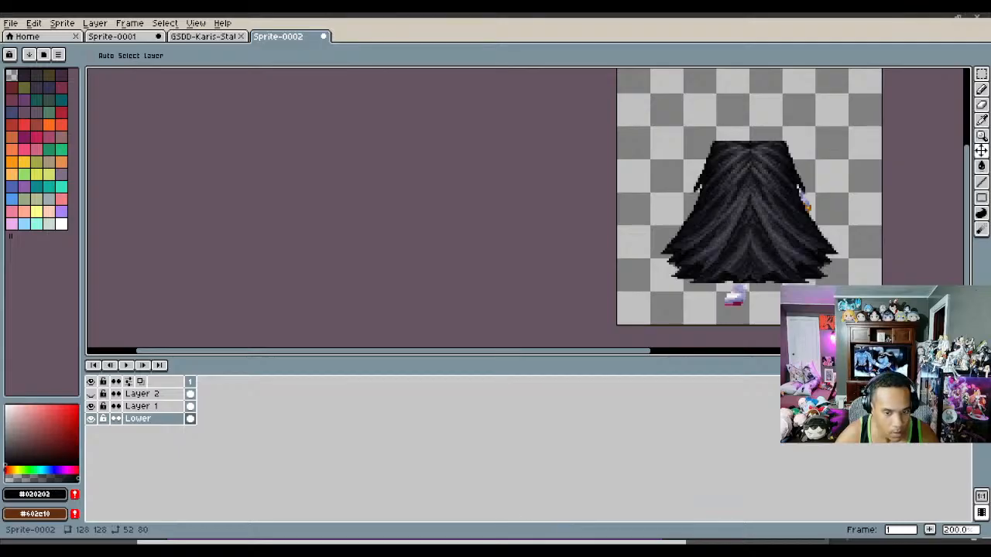
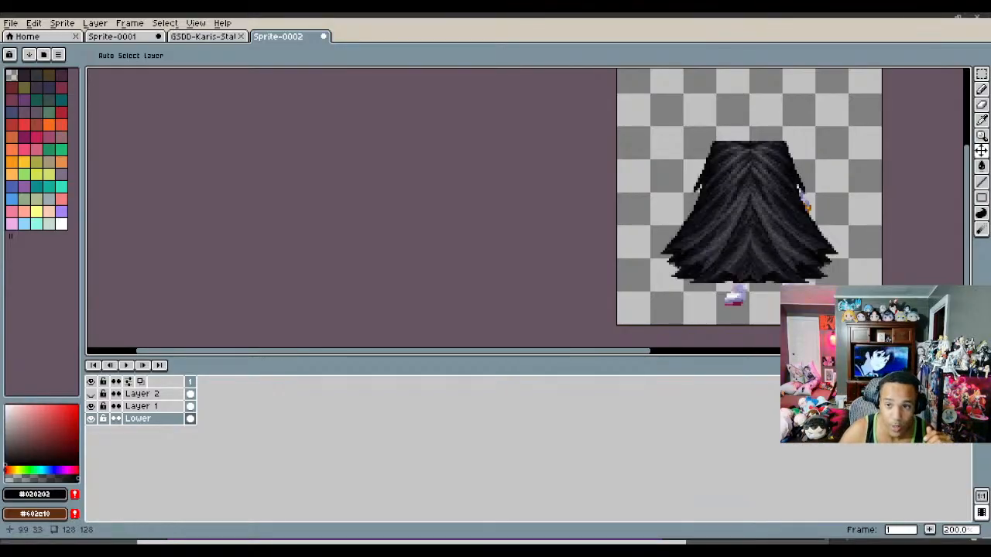
drag(772, 184, 780, 176)
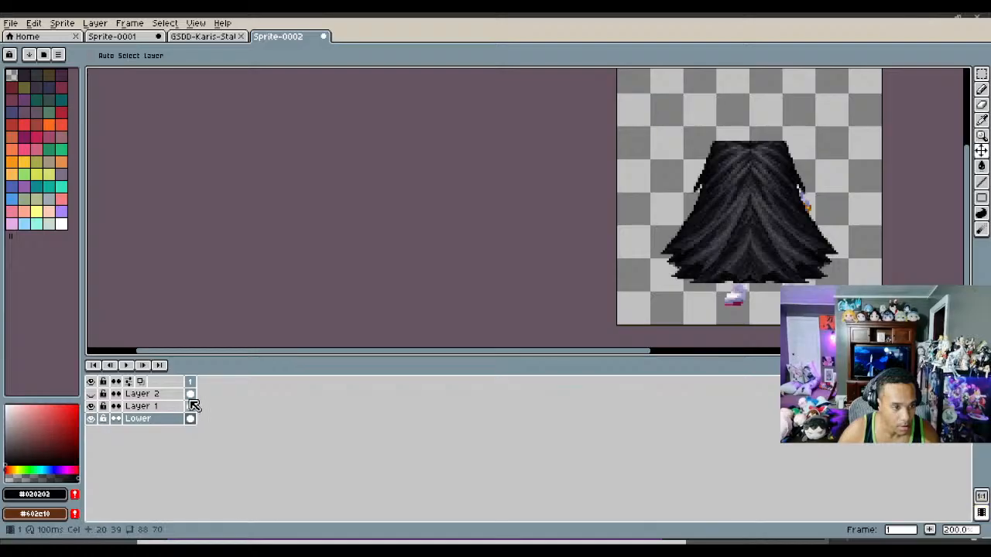
Step: Move the cloak body on Layer 1 up and right to position 27, 17, uncovering the boots
click(190, 406)
drag(743, 206, 762, 163)
scroll(761, 164, down, 1)
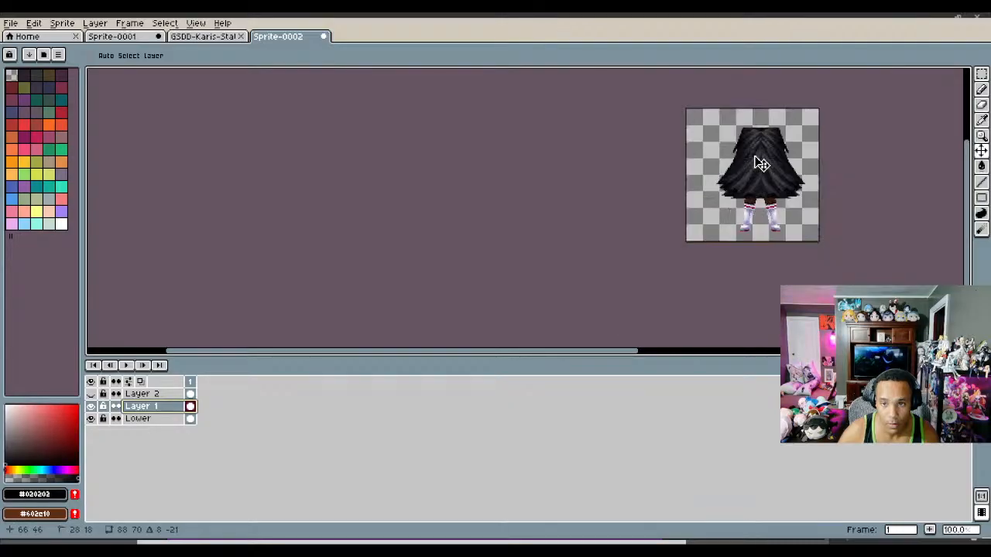
scroll(762, 164, up, 1)
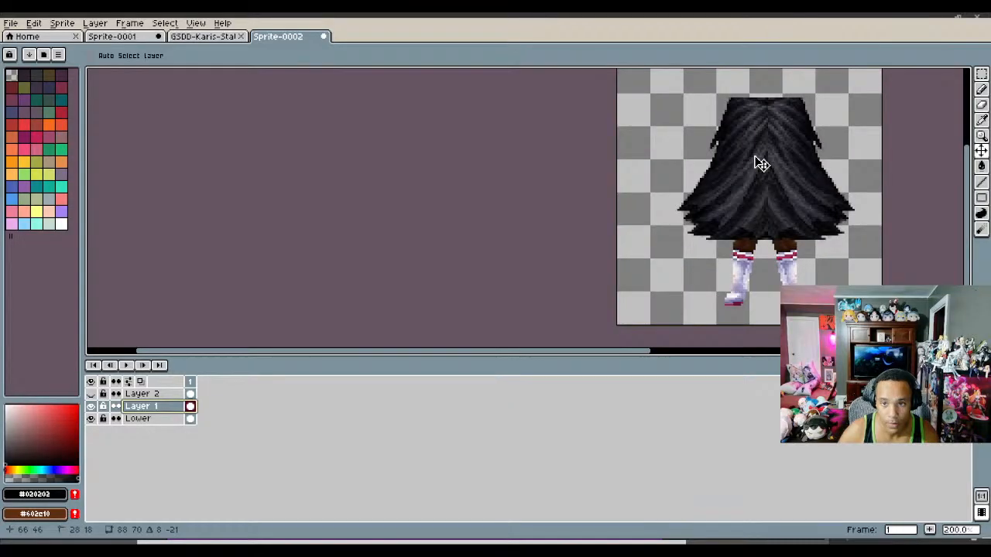
drag(759, 160, 756, 157)
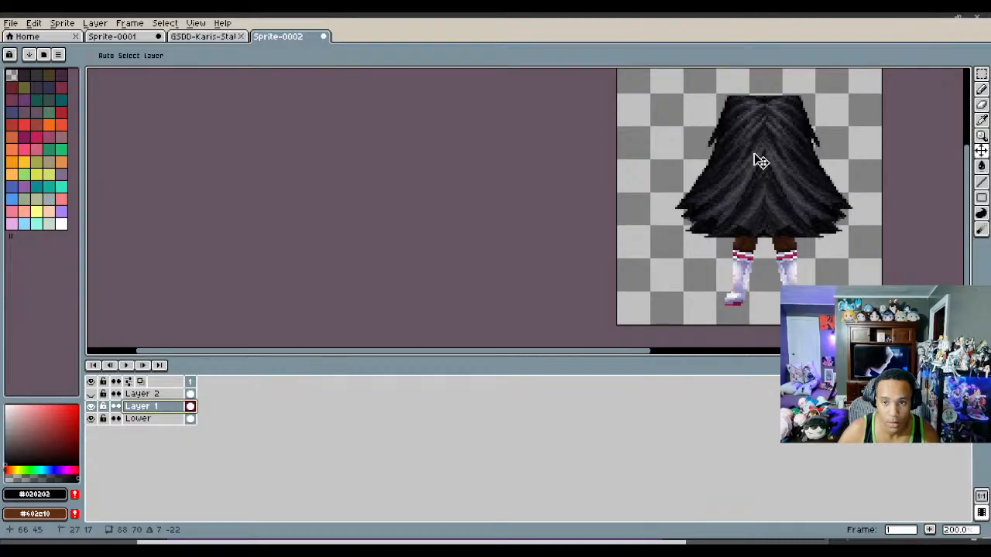
Step: Show Layer 2 and move its hood up and right over the top of the cloak body, to position 50, -3
click(95, 393)
drag(756, 129, 765, 120)
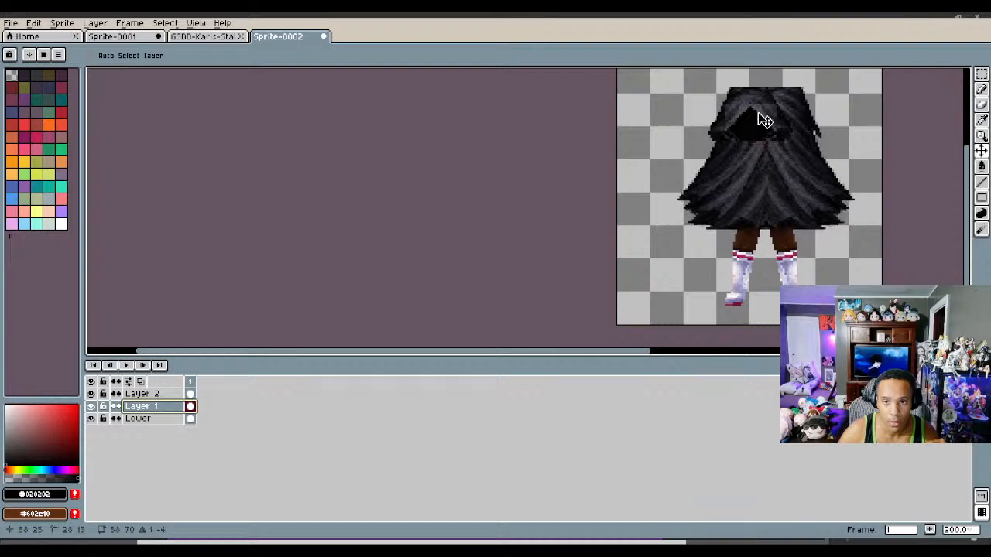
key(ctrl+z)
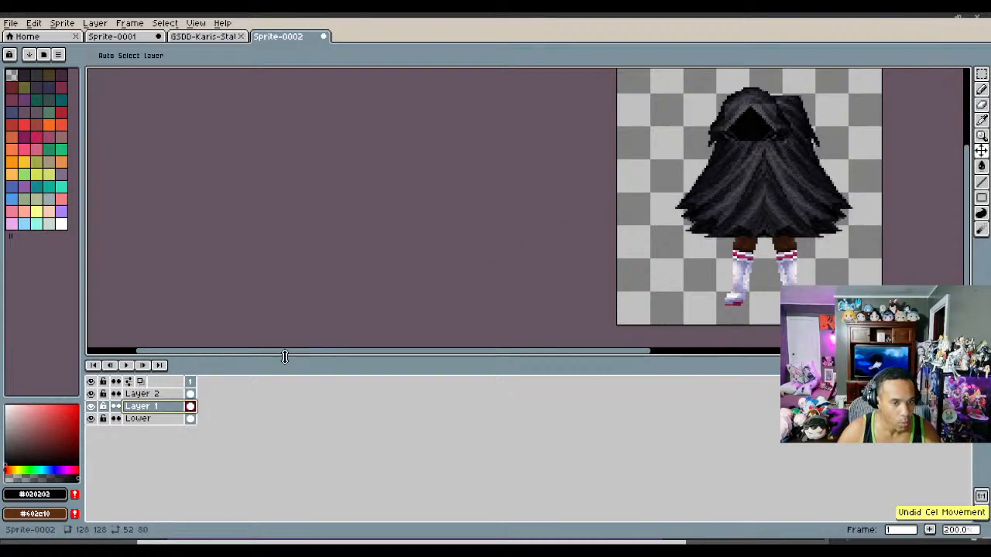
click(141, 394)
drag(751, 121, 758, 80)
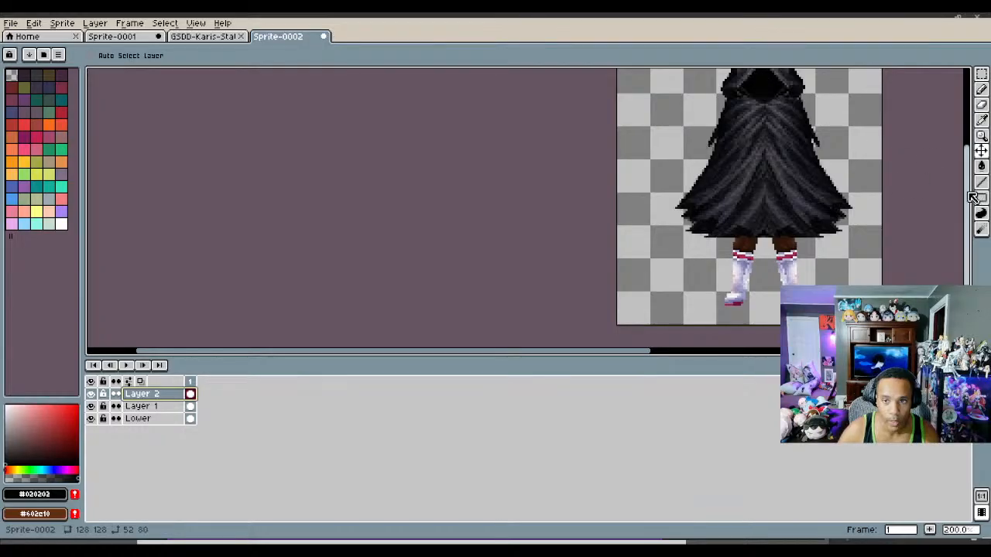
drag(967, 197, 965, 179)
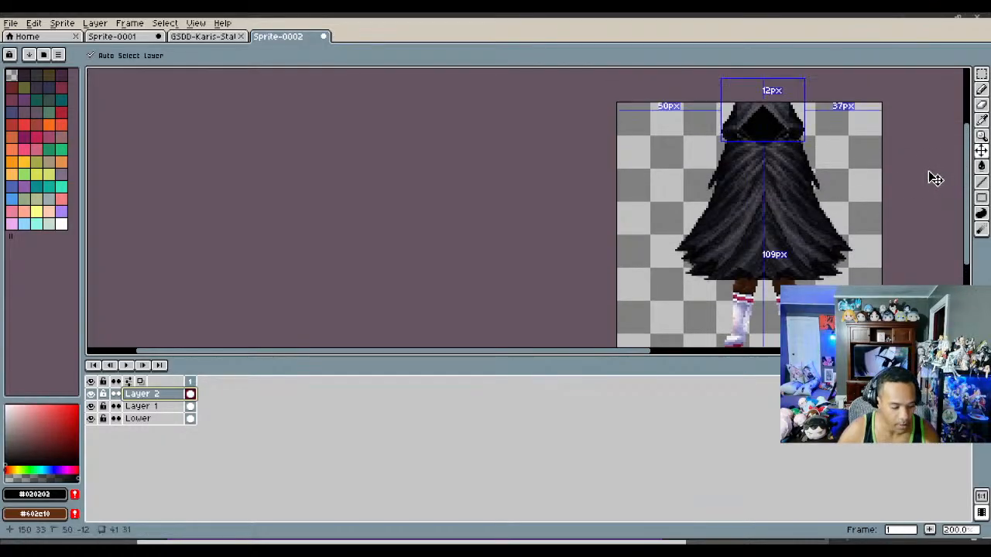
key(ctrl+z)
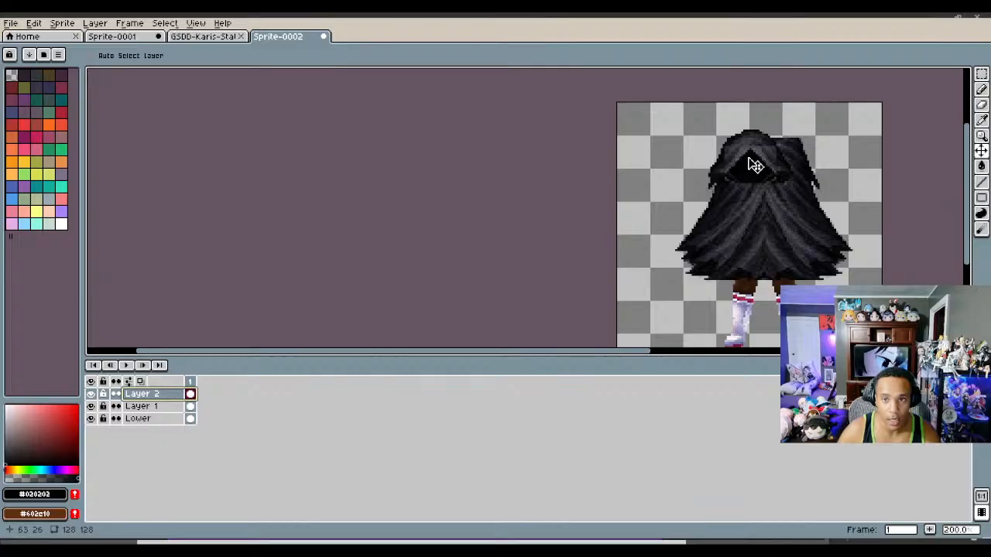
drag(752, 161, 764, 139)
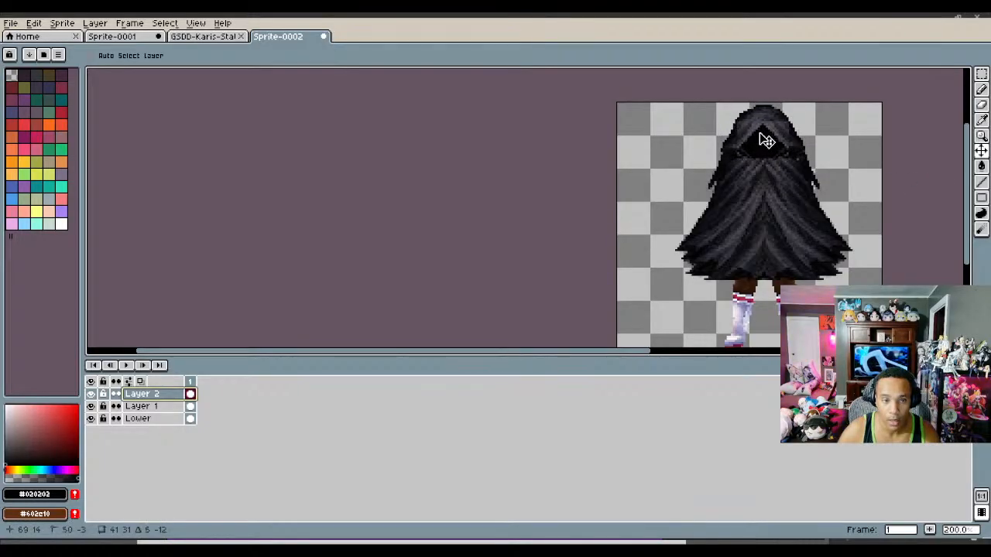
Step: Move the cloak body on Layer 1 down beneath the hood to position 27, 27
click(151, 406)
drag(754, 218, 755, 237)
scroll(755, 236, down, 1)
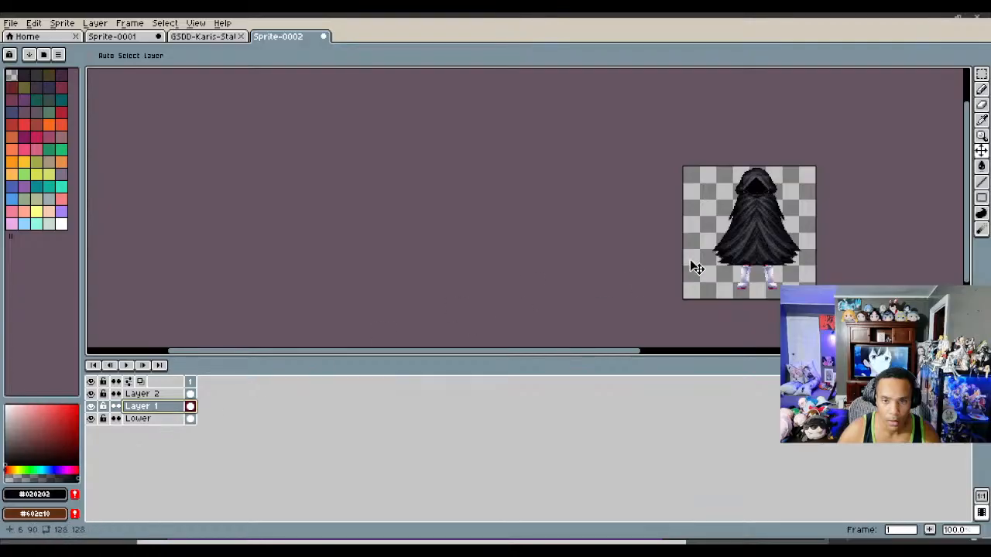
drag(744, 276, 743, 276)
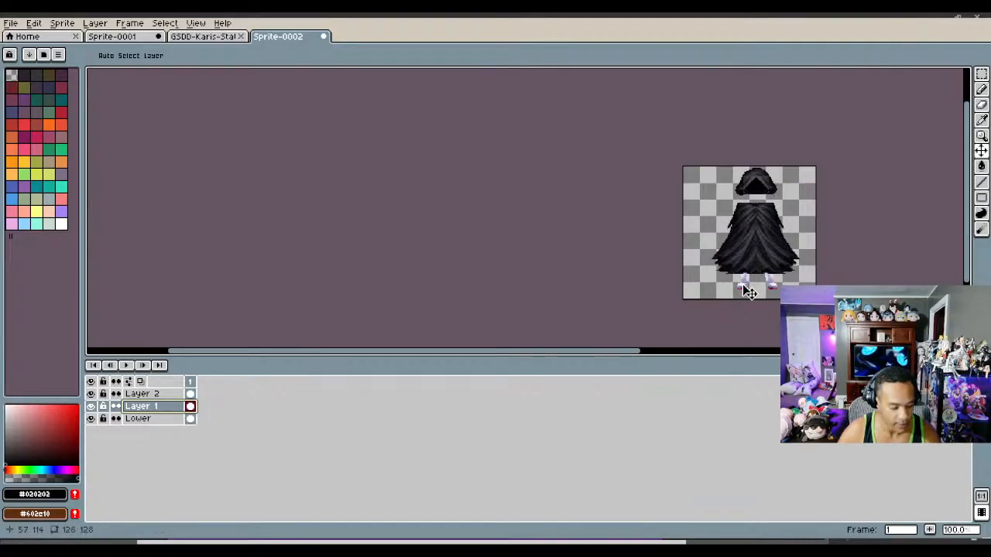
key(ctrl+z)
Step: Move the legs on the Lower layer a few pixels up beneath the cloak's hem
click(139, 419)
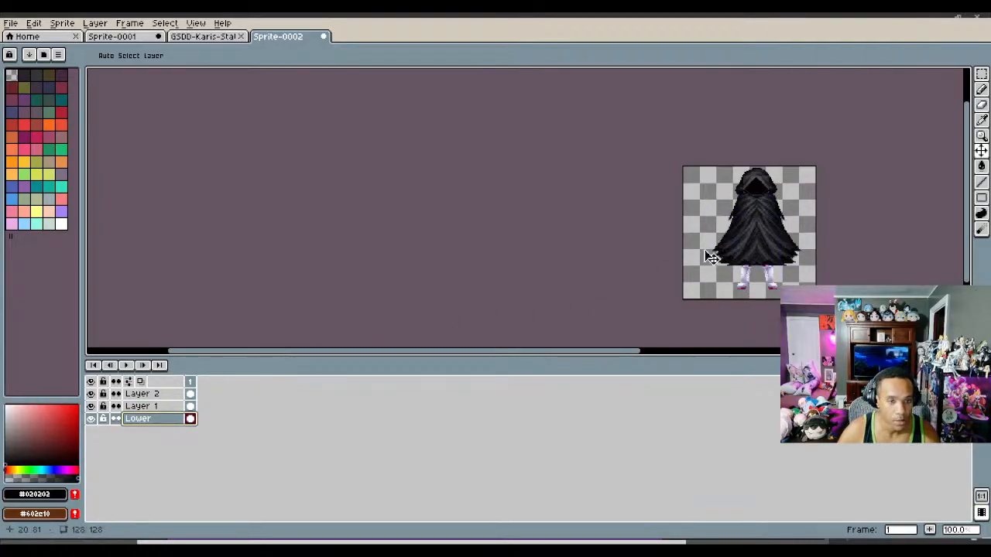
drag(752, 286, 753, 280)
scroll(756, 273, up, 2)
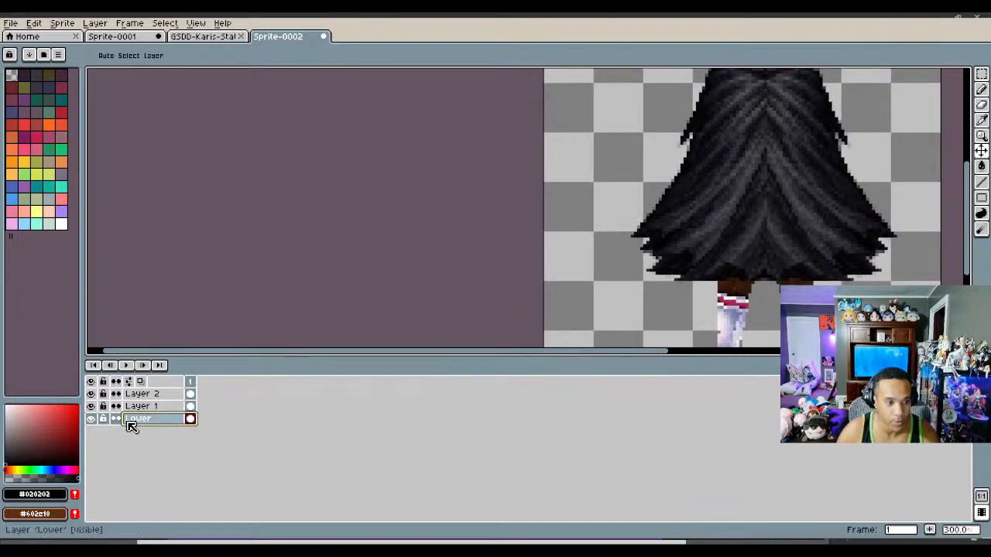
Step: Select the cloak's Layer 1 and set the Eraser to a 1 px brush
click(147, 408)
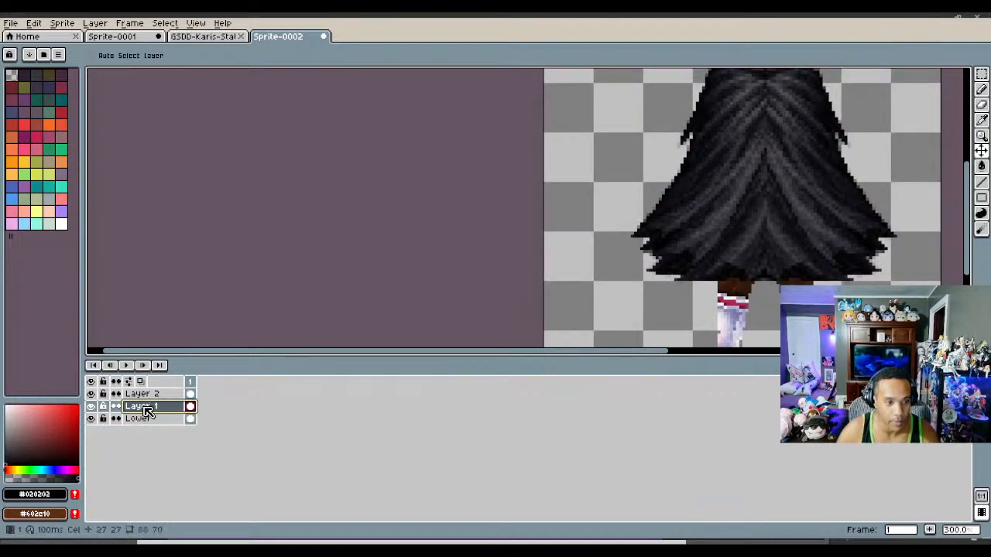
click(981, 105)
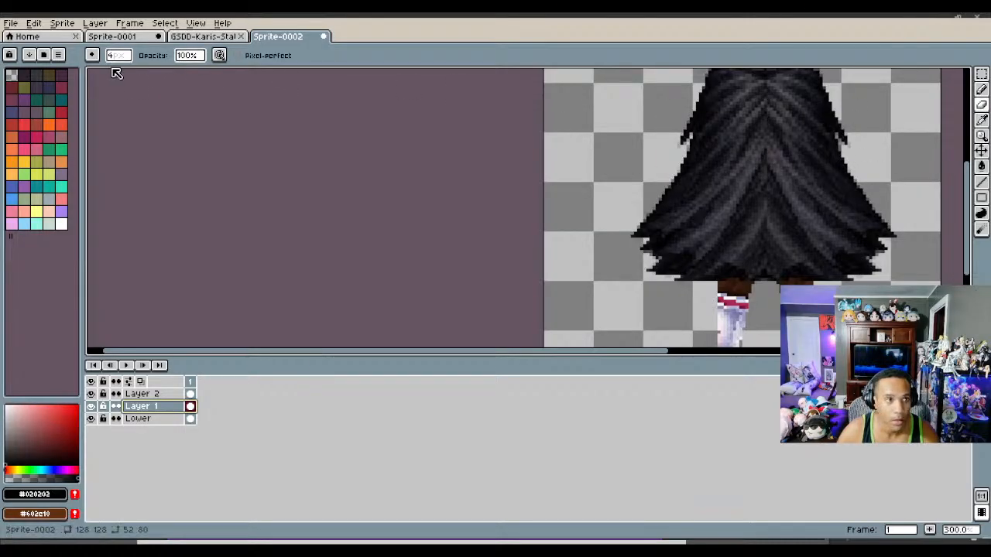
click(92, 55)
click(111, 72)
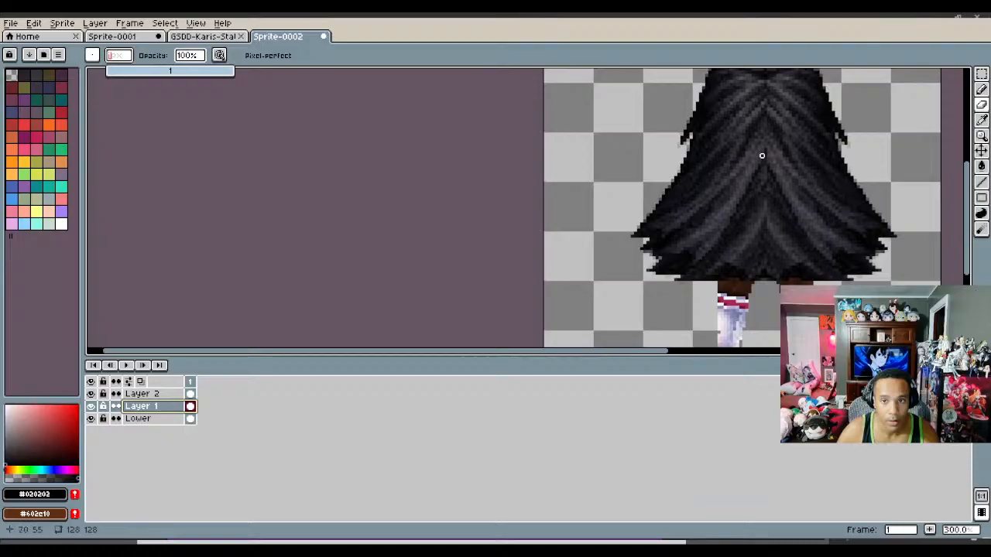
Step: Try to erase a narrow diagonal slit from the cloak's center front down to the hem above the legs
drag(761, 156, 751, 225)
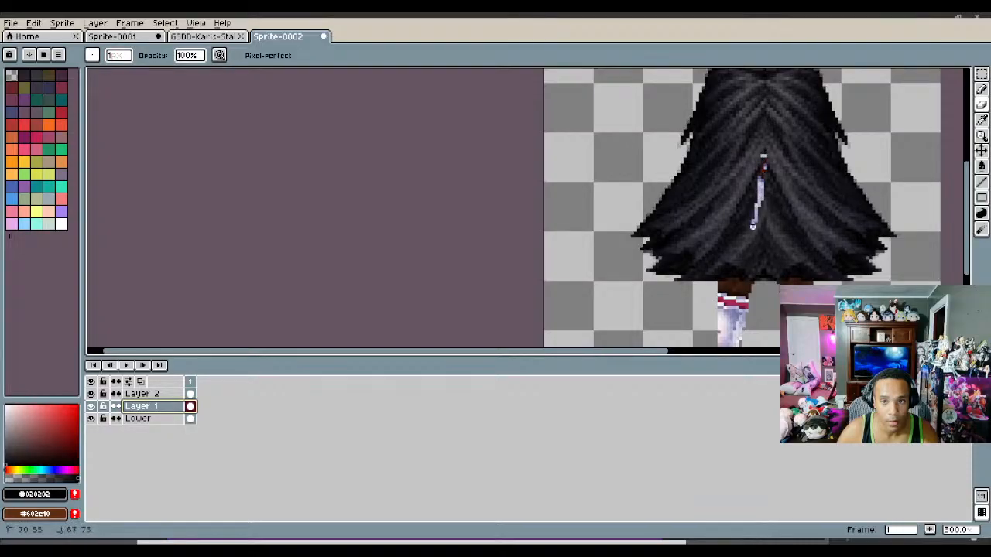
mouse_move(764, 173)
mouse_down()
mouse_move(729, 254)
mouse_move(737, 242)
mouse_up()
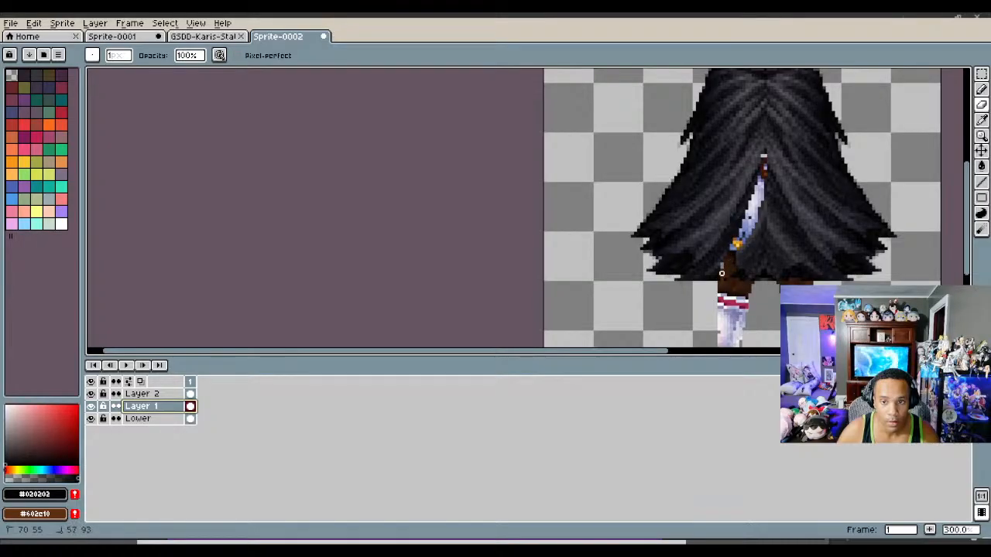
drag(740, 258, 746, 247)
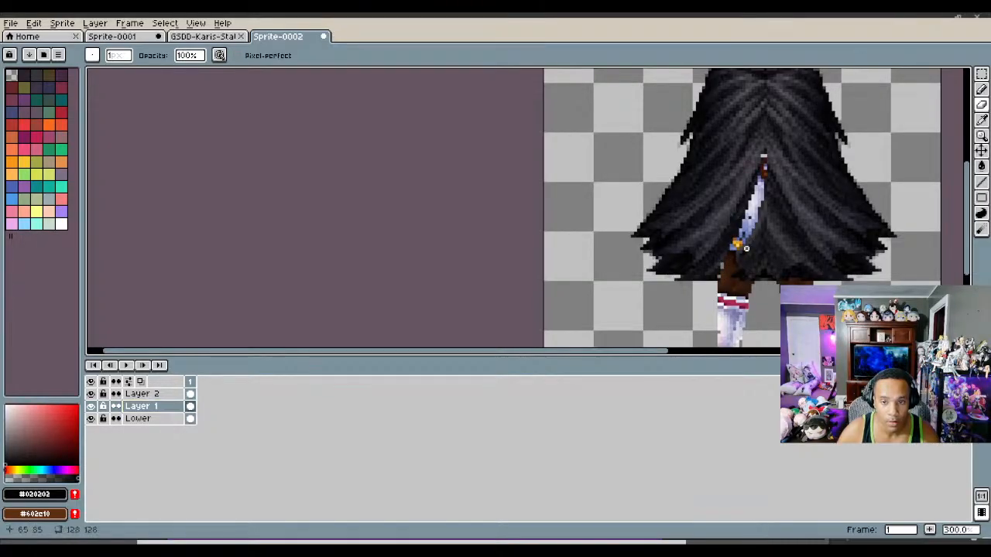
key(ctrl+z)
key(ctrl+z)
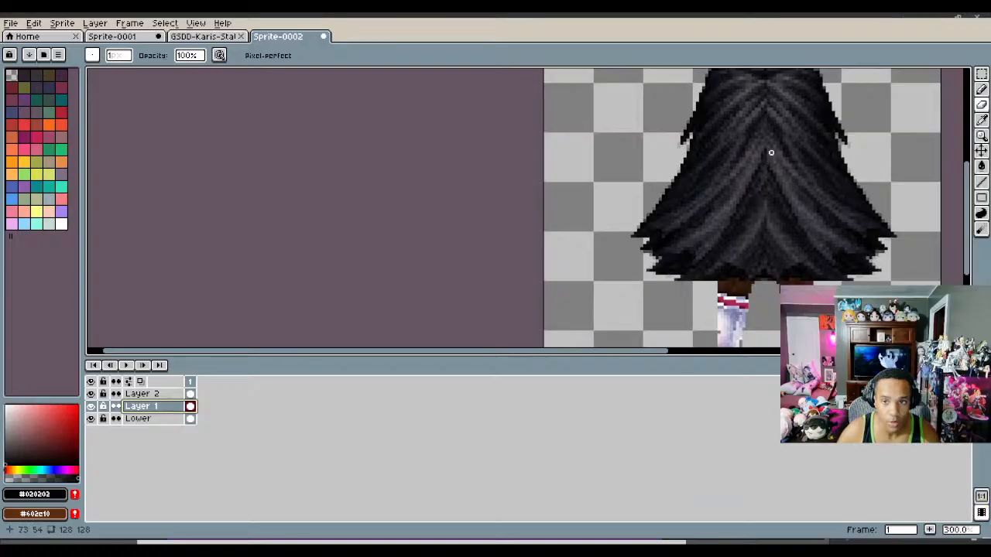
Step: Try to erase a front opening in the cloak with a 3 px square eraser to expose the skirt and legs
click(119, 55)
click(114, 71)
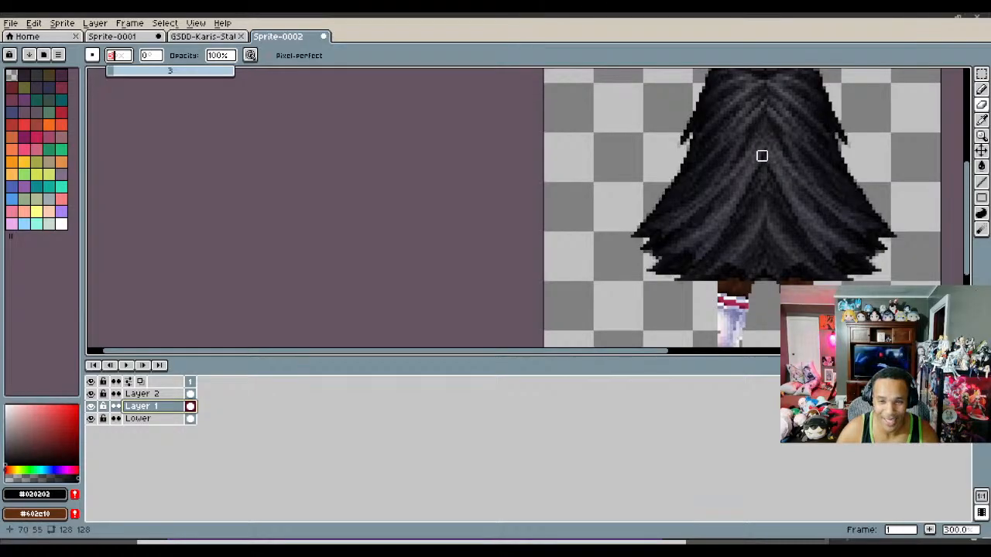
drag(761, 155, 728, 247)
key(ctrl+z)
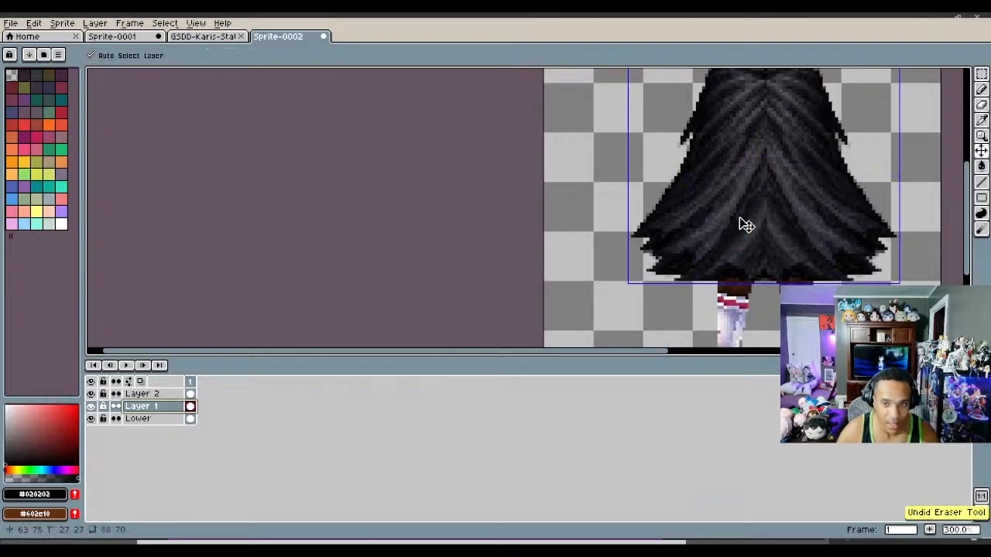
drag(760, 178, 718, 262)
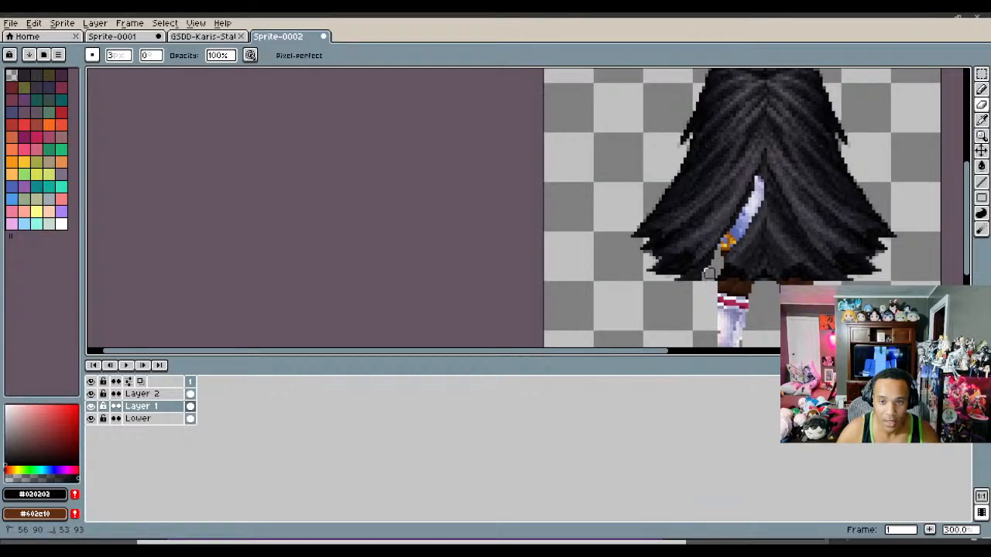
mouse_move(725, 263)
mouse_down()
mouse_move(752, 204)
mouse_move(752, 178)
mouse_move(764, 230)
mouse_move(757, 178)
mouse_move(770, 220)
mouse_move(762, 171)
mouse_move(783, 218)
mouse_move(843, 280)
mouse_move(810, 273)
mouse_move(776, 225)
mouse_move(828, 279)
mouse_move(786, 248)
mouse_move(773, 218)
mouse_move(738, 267)
mouse_move(760, 224)
mouse_move(750, 261)
mouse_move(722, 276)
mouse_move(761, 215)
mouse_move(760, 266)
mouse_move(792, 264)
mouse_move(758, 252)
mouse_move(789, 267)
mouse_move(768, 269)
mouse_move(807, 276)
mouse_move(722, 273)
mouse_move(758, 256)
mouse_up()
scroll(758, 255, down, 2)
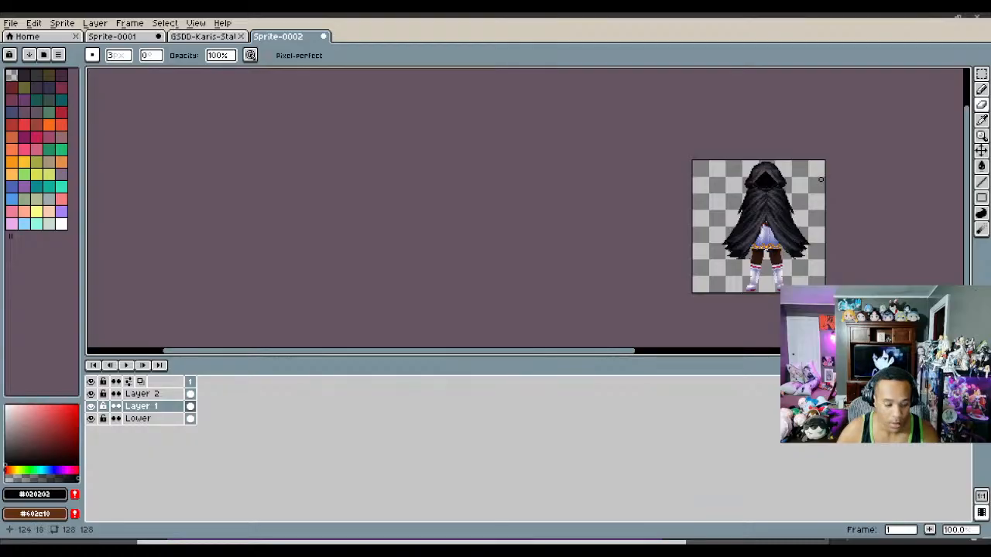
key(ctrl+z)
key(ctrl+z)
Step: Erase an inverted-V opening in the cloak's lower front with a 1 px round eraser, exposing the skirt's gold hem and the inner legs
scroll(785, 210, up, 3)
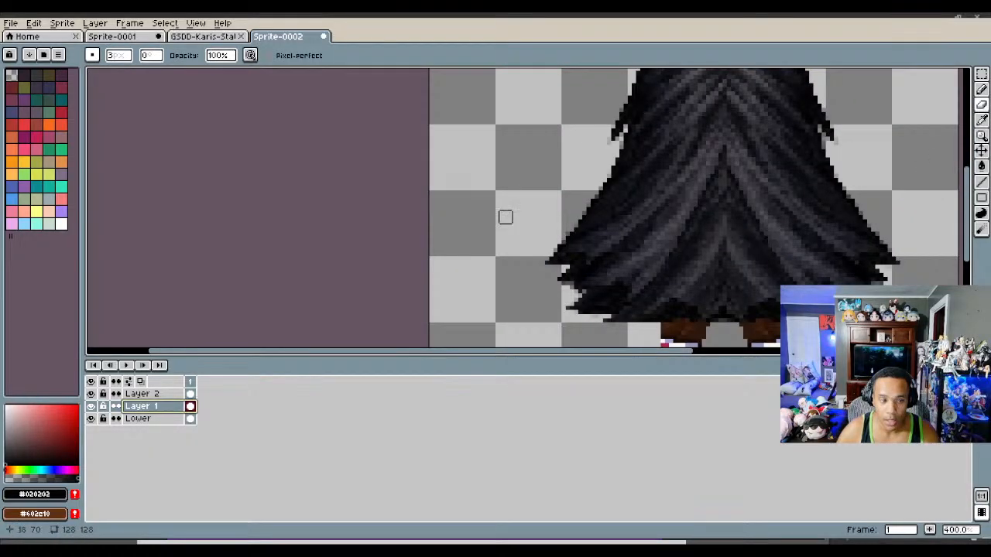
click(118, 56)
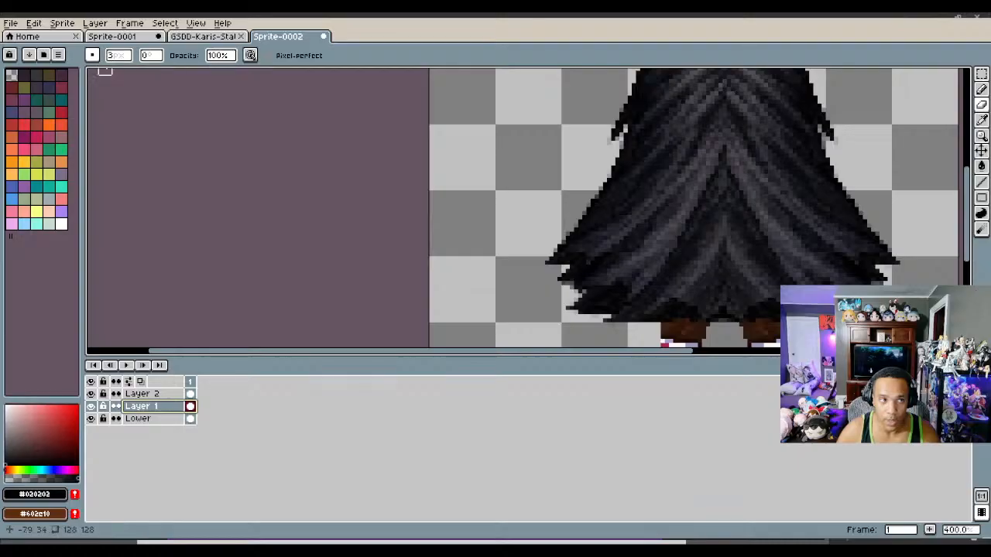
click(93, 56)
click(96, 73)
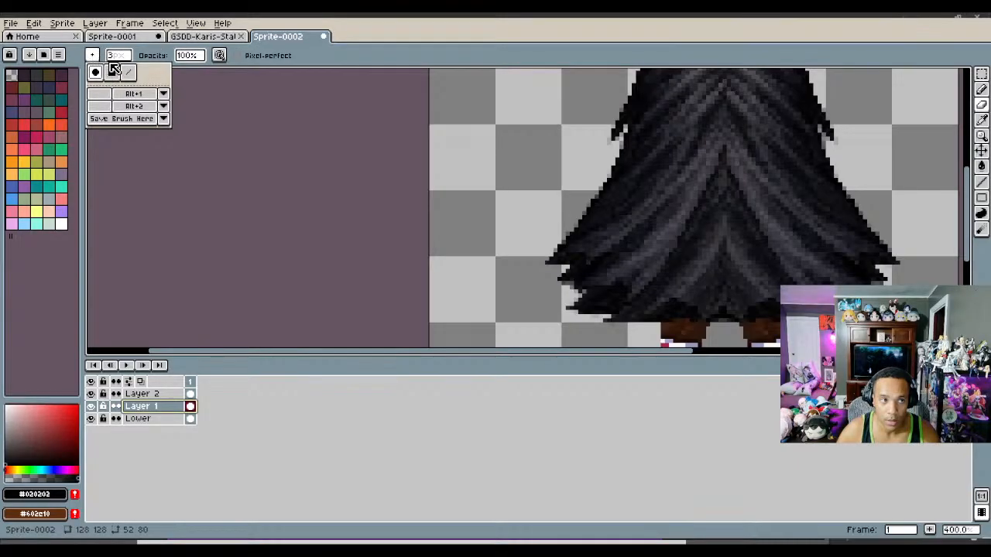
click(114, 57)
click(111, 71)
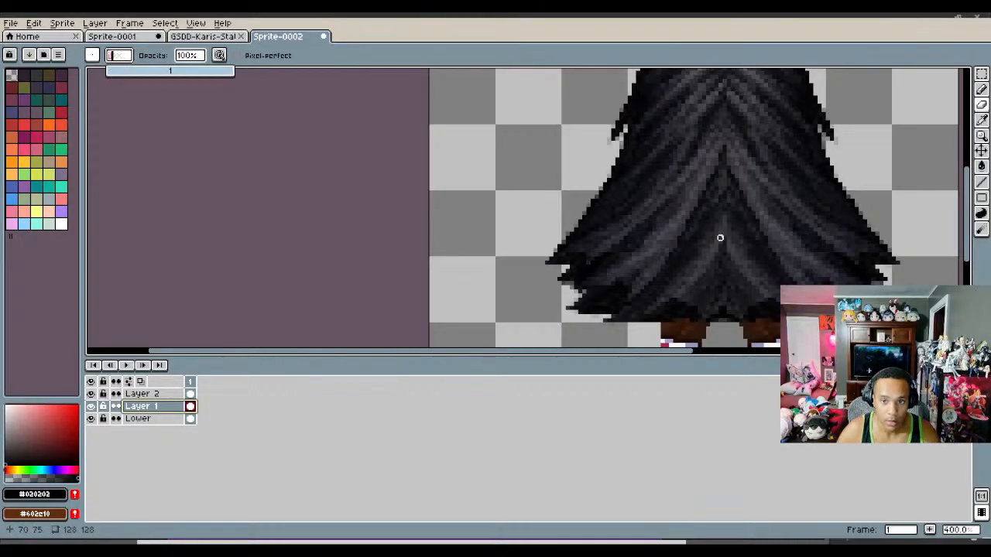
drag(723, 216, 708, 261)
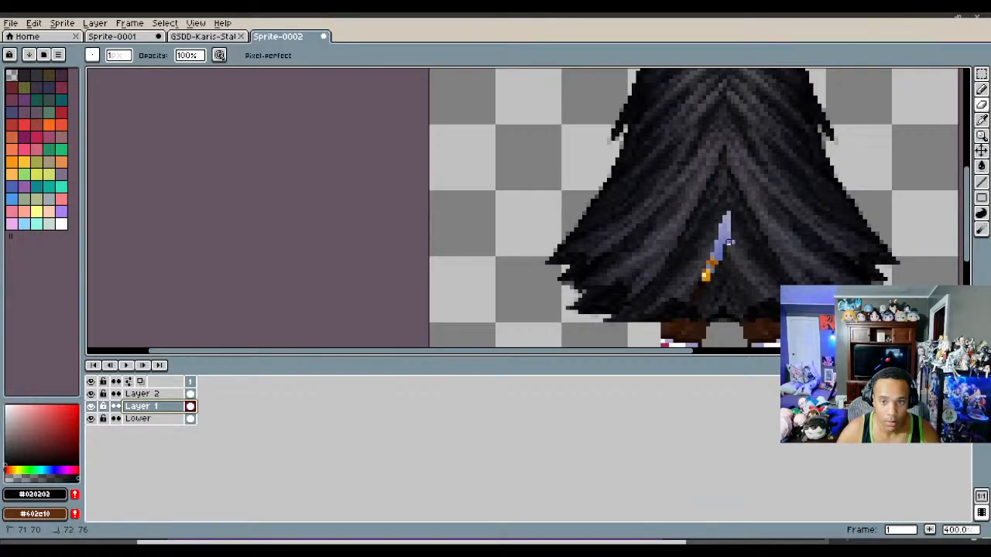
mouse_move(745, 274)
mouse_down()
mouse_move(716, 262)
mouse_move(711, 308)
mouse_up()
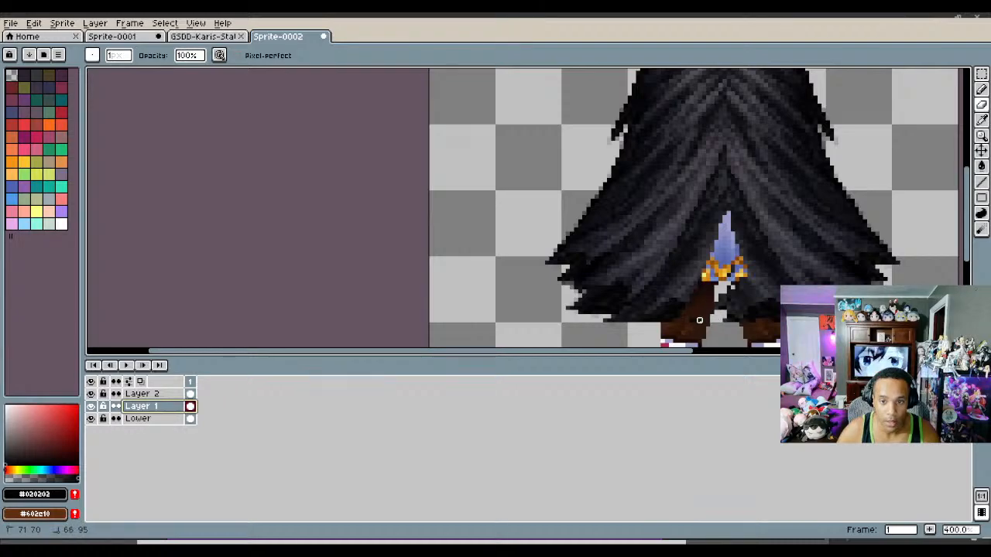
drag(720, 311, 731, 285)
mouse_move(740, 241)
mouse_down()
mouse_move(730, 218)
mouse_move(766, 277)
mouse_move(761, 287)
mouse_up()
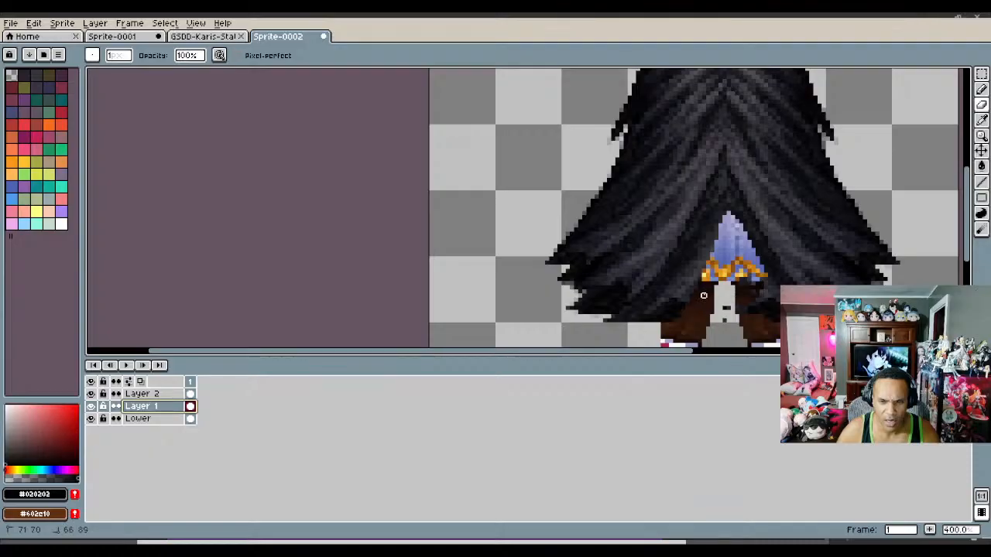
Step: Erase the leftover cloak pixels just below the skirt's gold hem and in the gap between the legs
scroll(708, 308, up, 3)
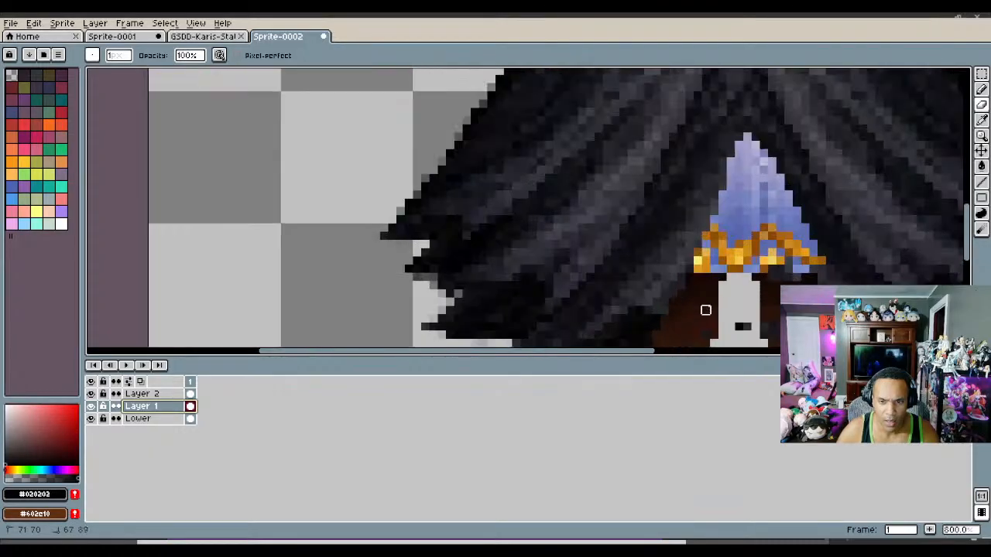
mouse_move(763, 277)
mouse_down()
mouse_move(779, 268)
mouse_move(812, 277)
mouse_up()
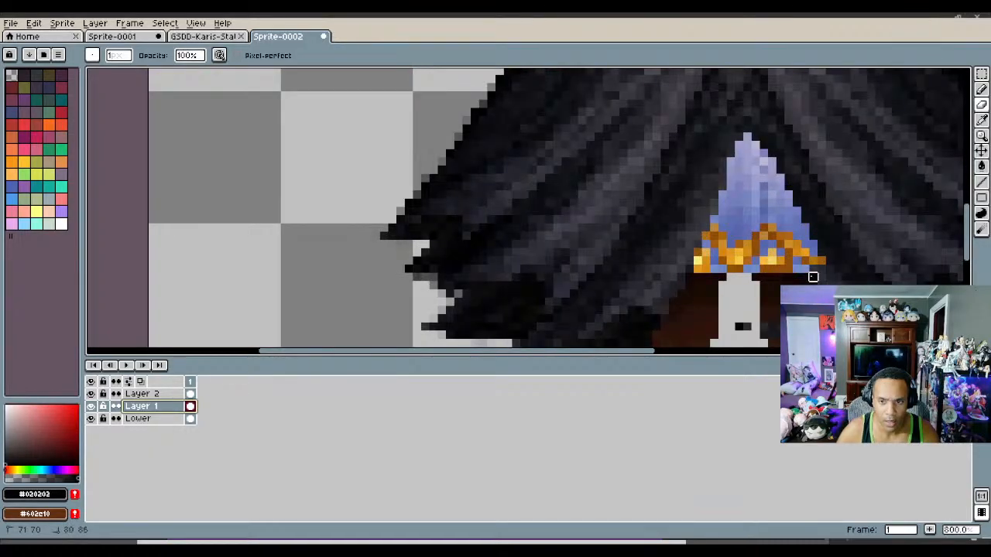
scroll(805, 260, down, 4)
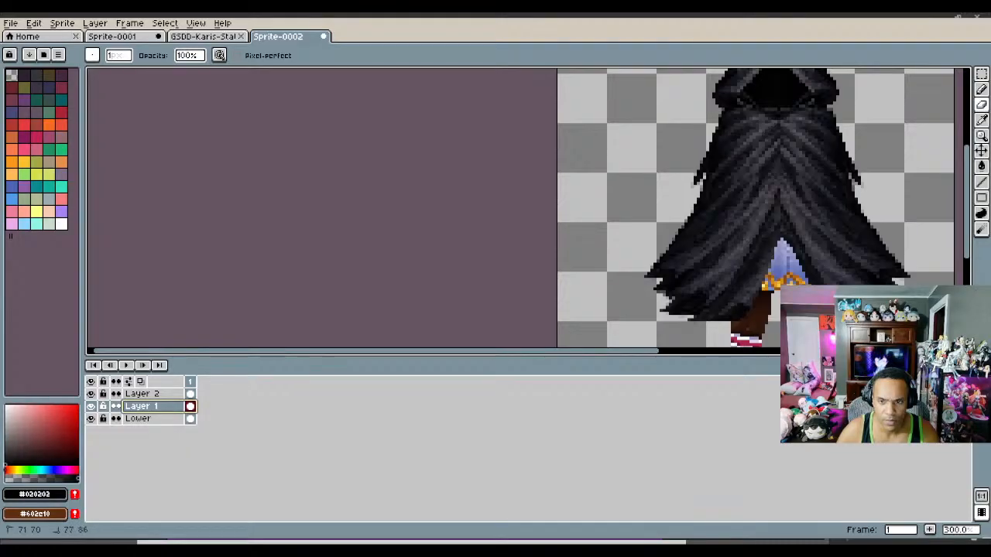
scroll(816, 298, up, 4)
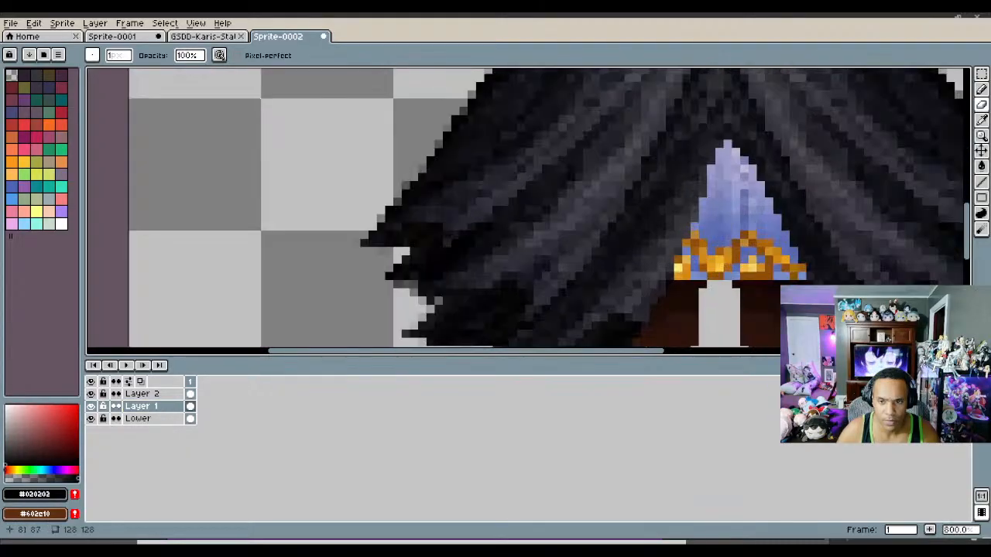
Step: Try to erase the dark pixels at the top of the right-hand leg on the Lower layer
click(135, 419)
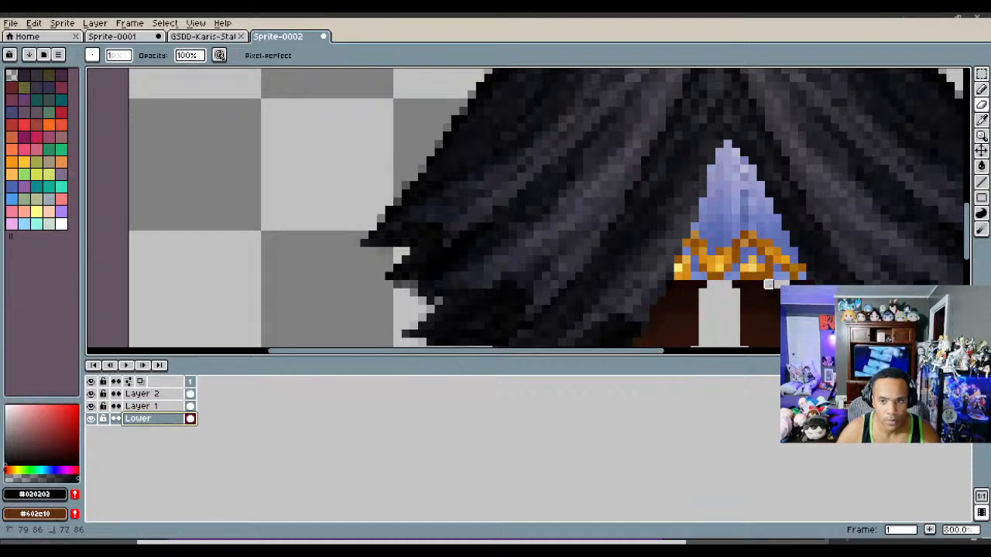
key(x)
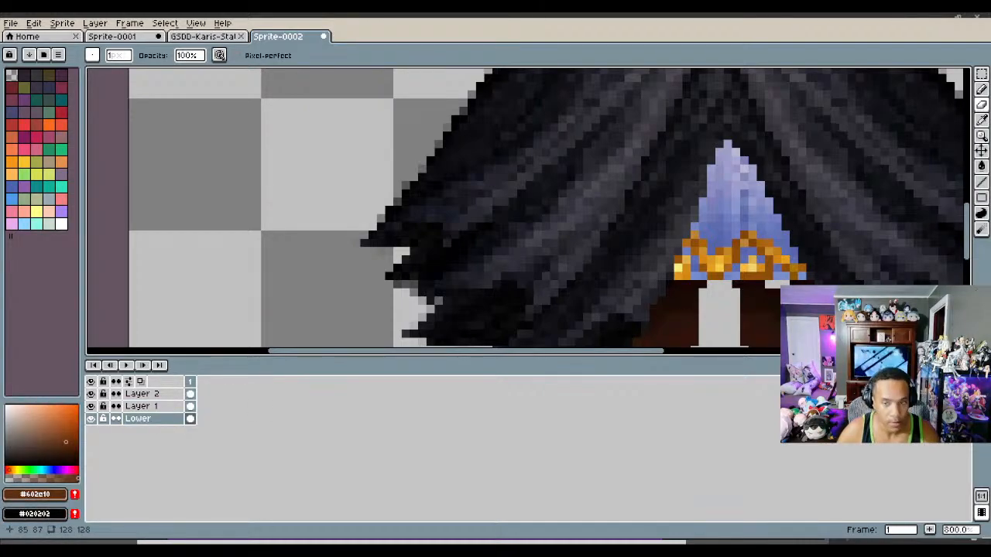
key(z)
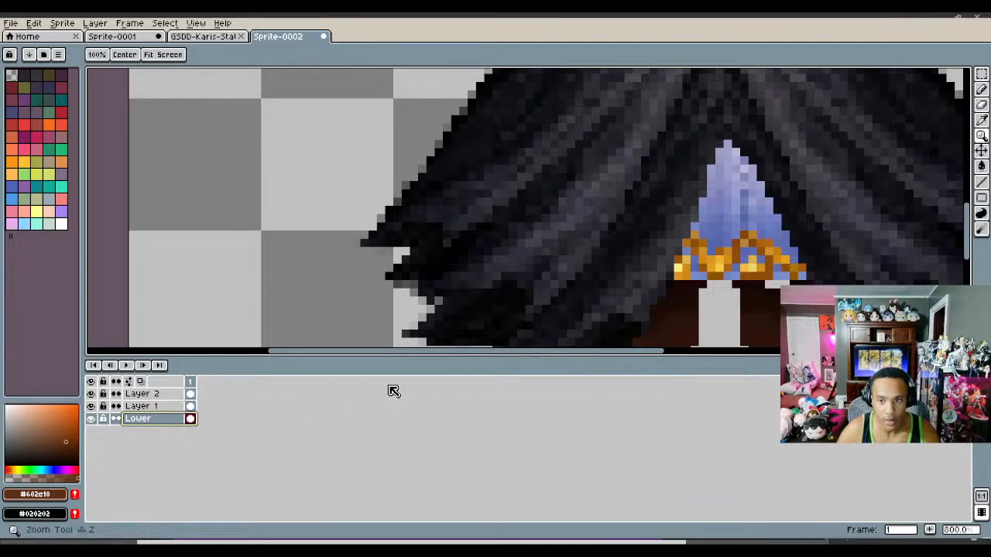
click(150, 407)
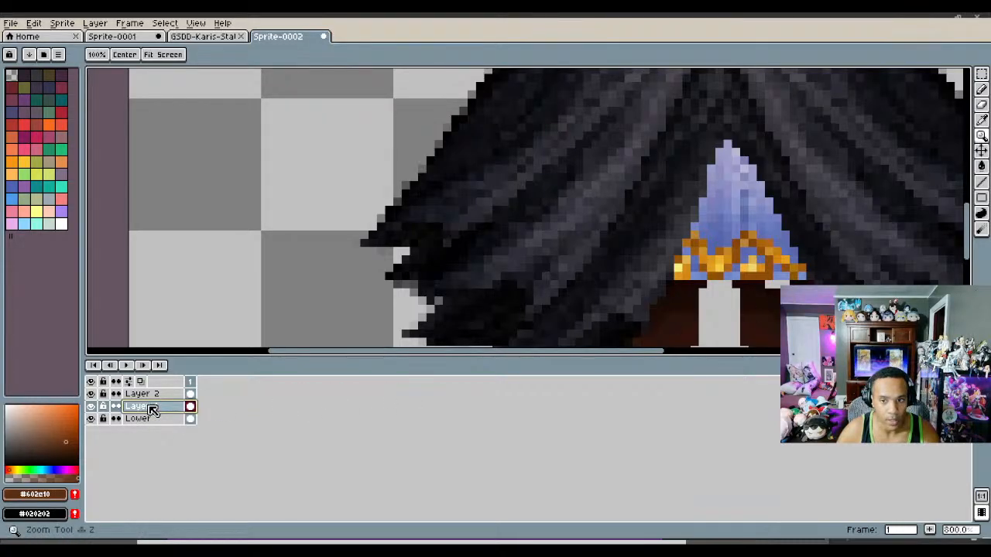
key(ctrl+z)
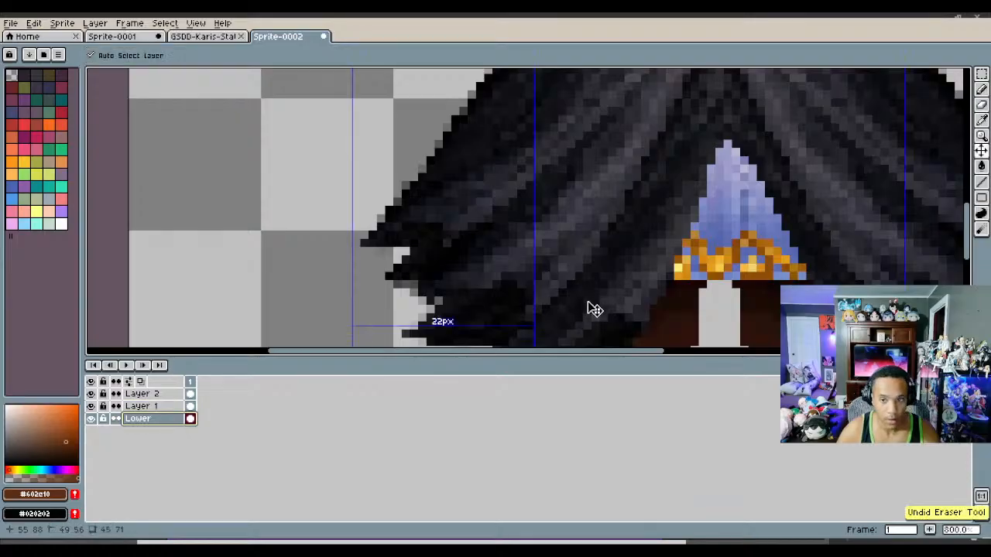
Step: Touch up the near-black pixels atop the right-hand leg on the Lower layer using the Pencil and sampled browns #190b05, #190505 and #2e190b
scroll(786, 307, up, 2)
scroll(786, 308, up, 2)
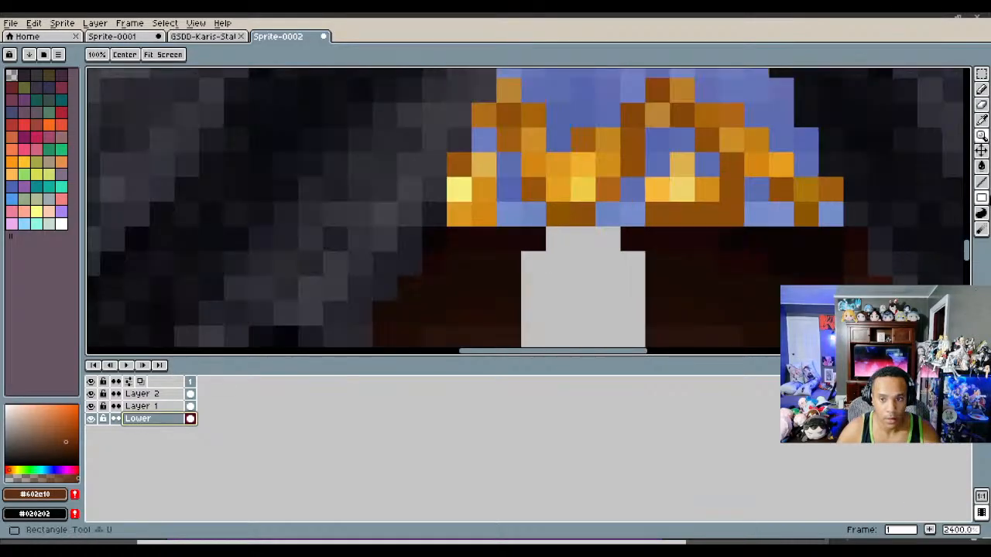
click(981, 120)
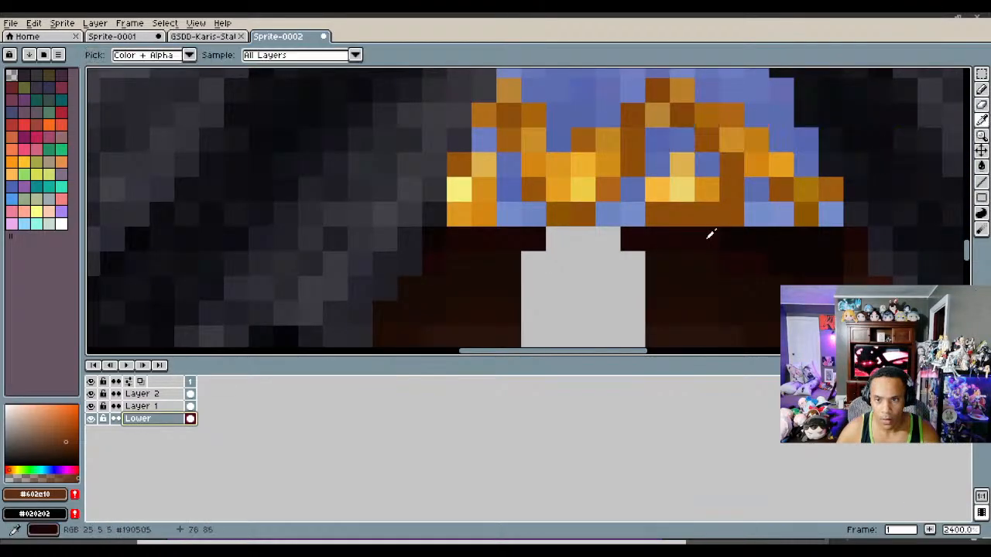
click(777, 229)
key(b)
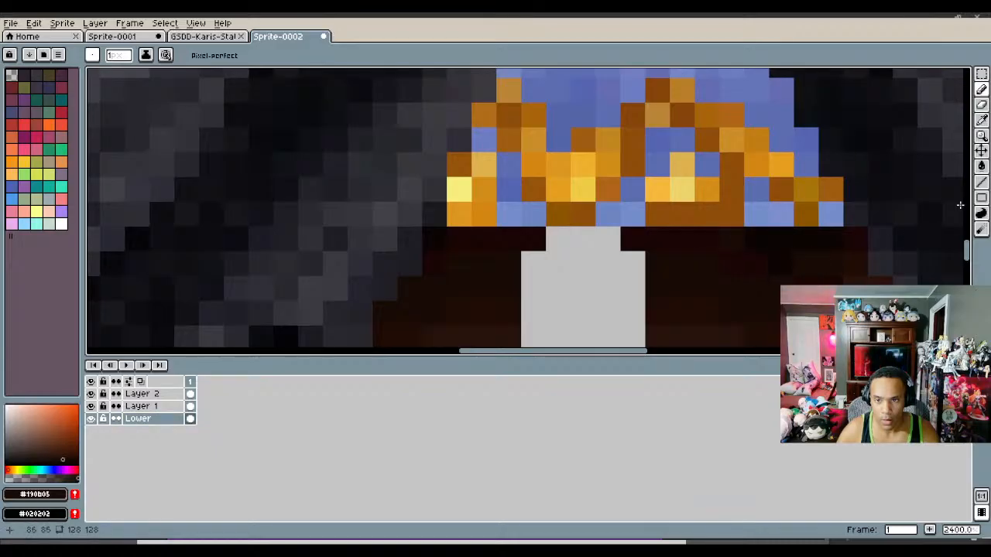
click(981, 120)
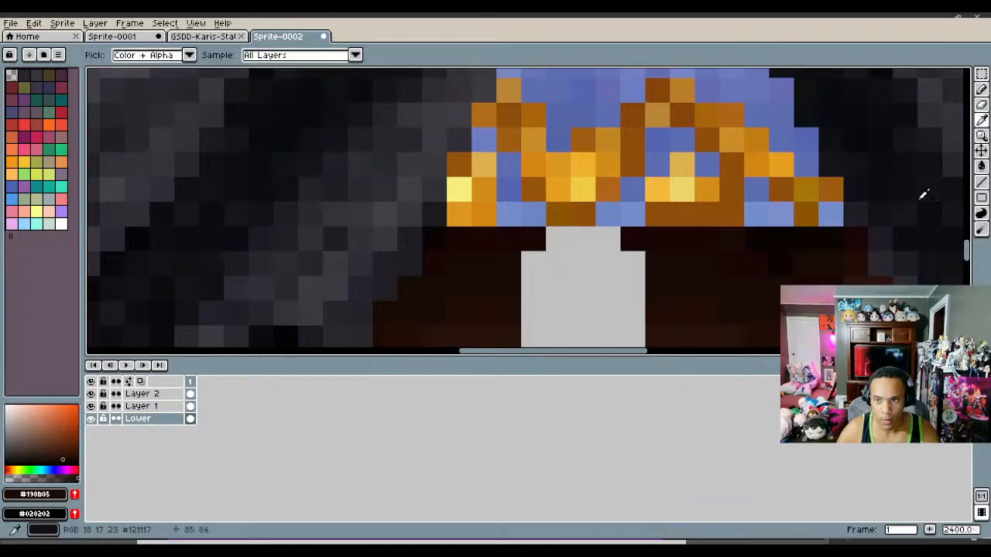
click(980, 91)
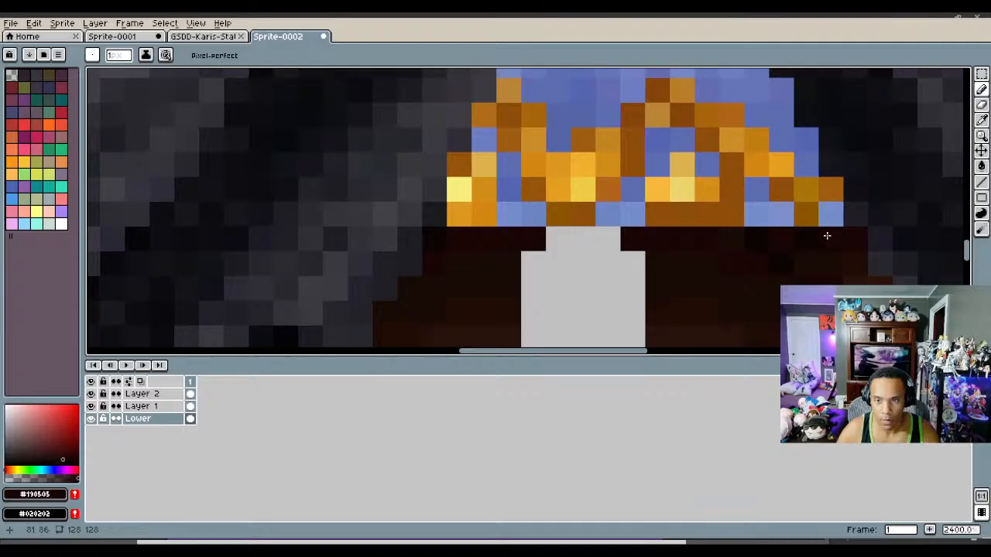
click(982, 120)
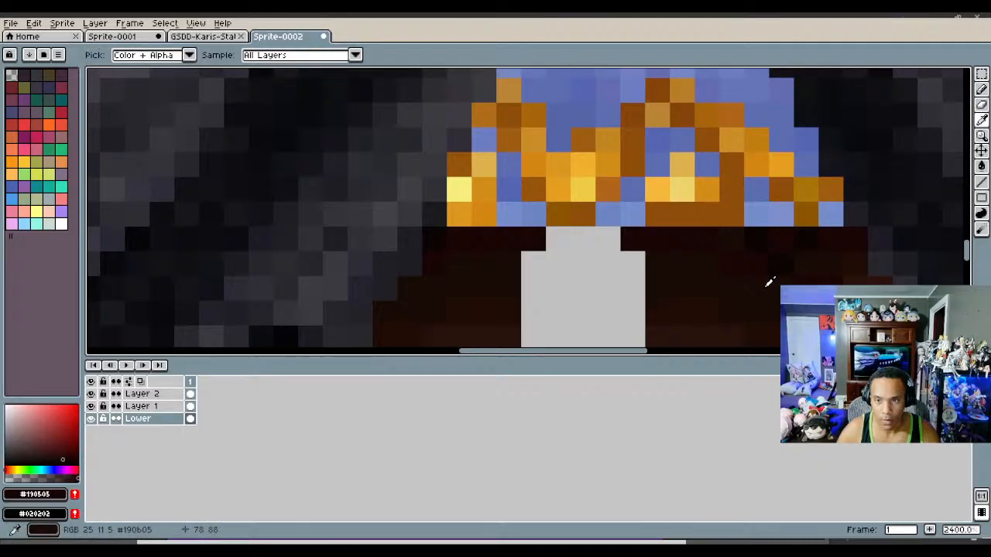
click(882, 293)
click(980, 90)
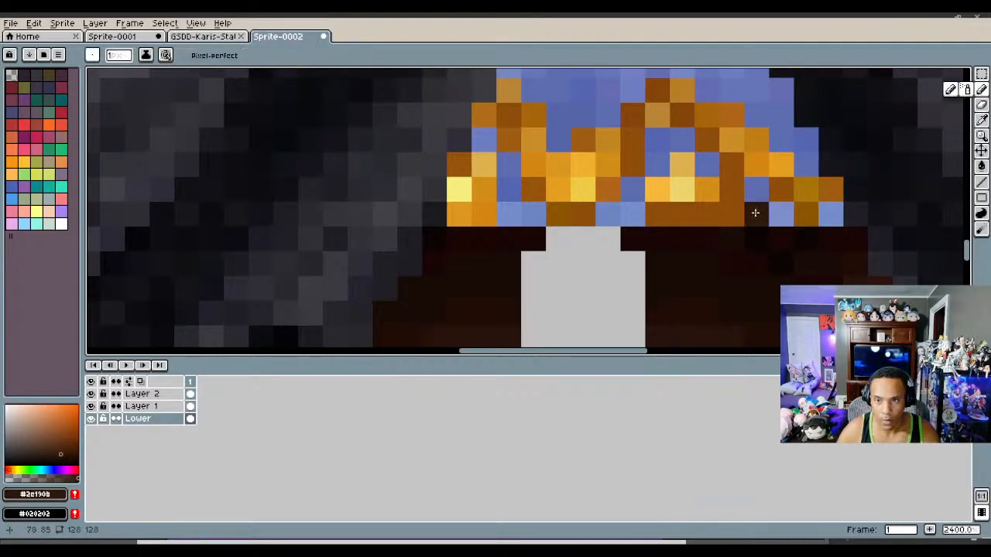
scroll(774, 240, down, 7)
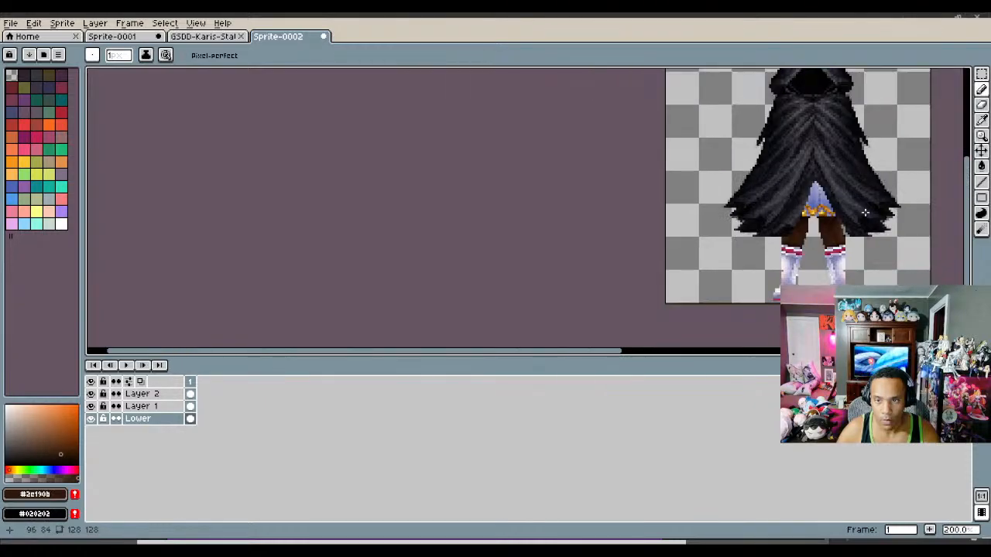
Step: Sample the dark brown #190b05 and pencil over the stray brown pixels just below the skirt's hem on the right-hand leg
scroll(825, 214, up, 7)
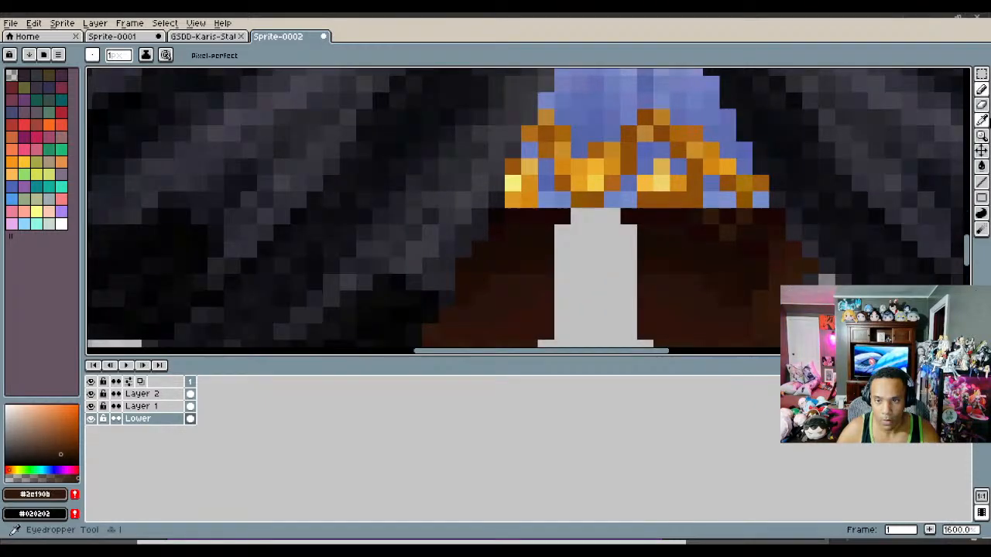
click(980, 120)
click(704, 248)
click(978, 96)
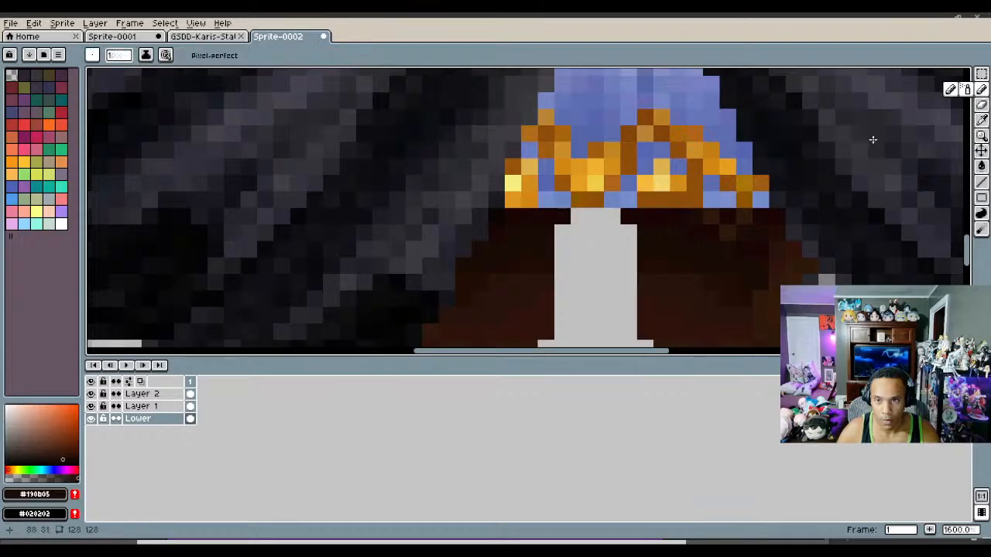
click(728, 232)
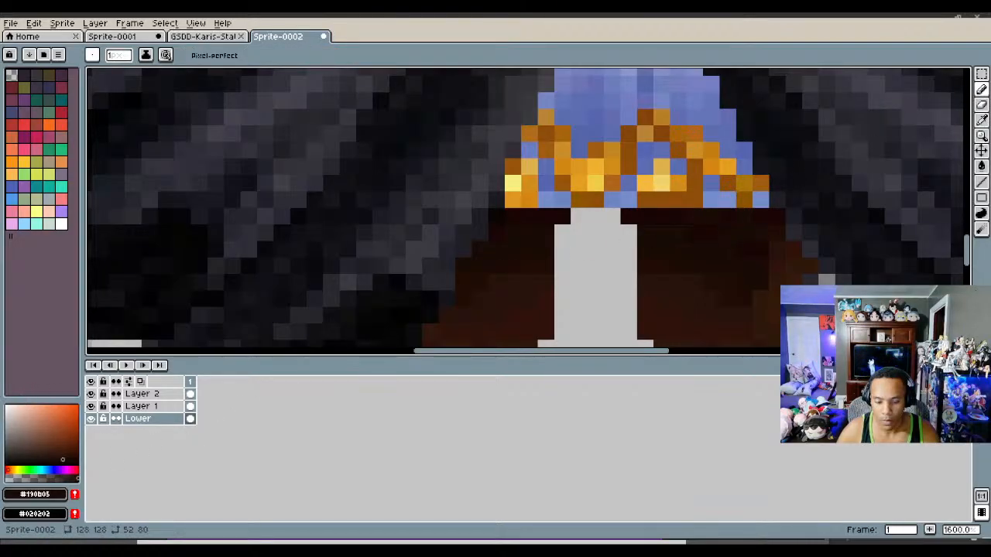
scroll(757, 209, down, 8)
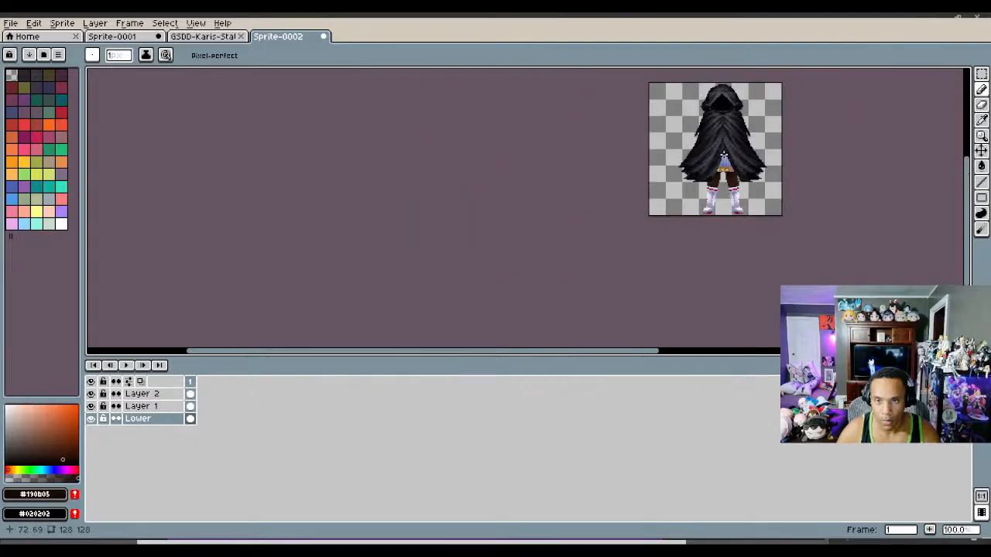
Step: Examine the whole cloaked character, from the hood and cloak folds down to the skirt opening and boots
scroll(720, 136, up, 2)
scroll(715, 137, down, 1)
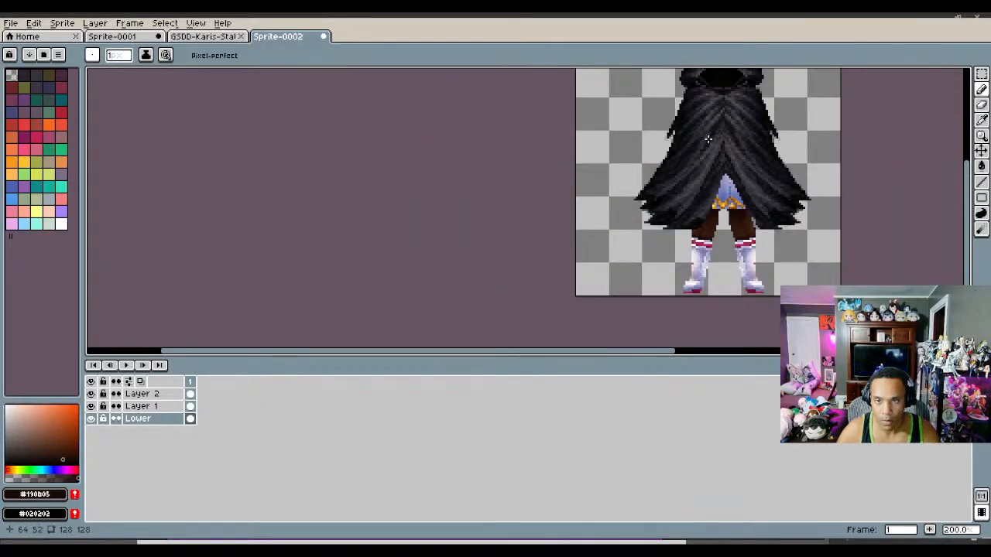
scroll(707, 140, up, 1)
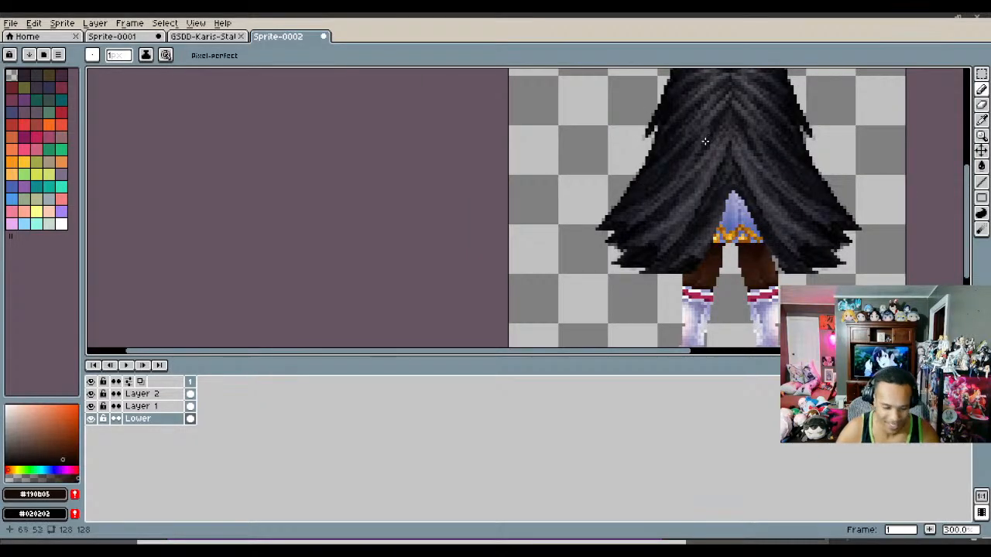
scroll(735, 190, down, 3)
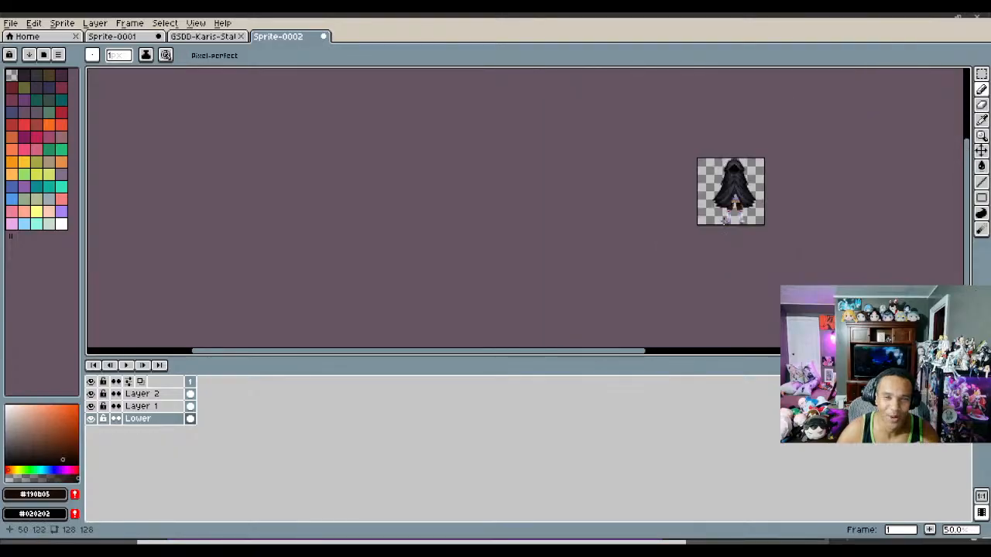
scroll(738, 219, up, 3)
drag(967, 253, 942, 161)
scroll(837, 236, down, 2)
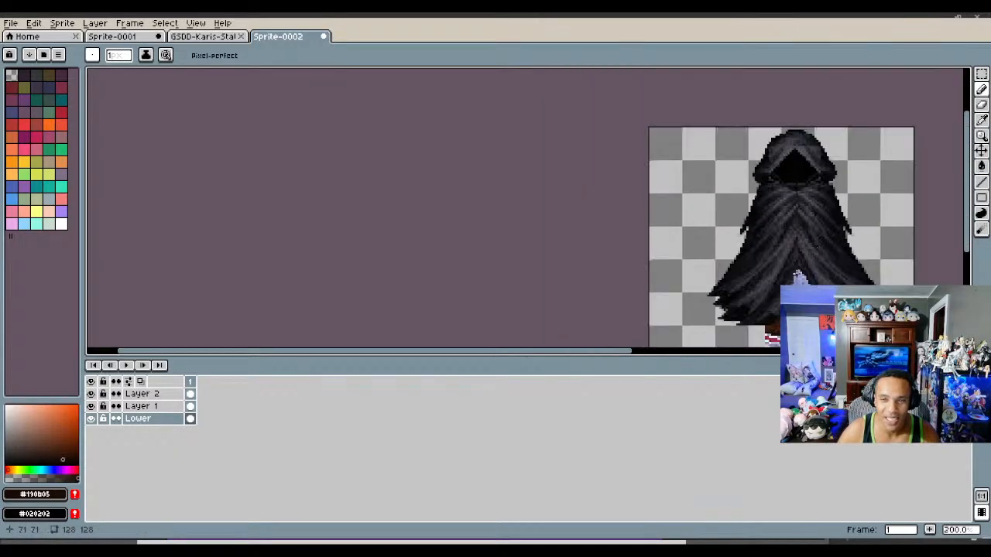
scroll(813, 247, up, 3)
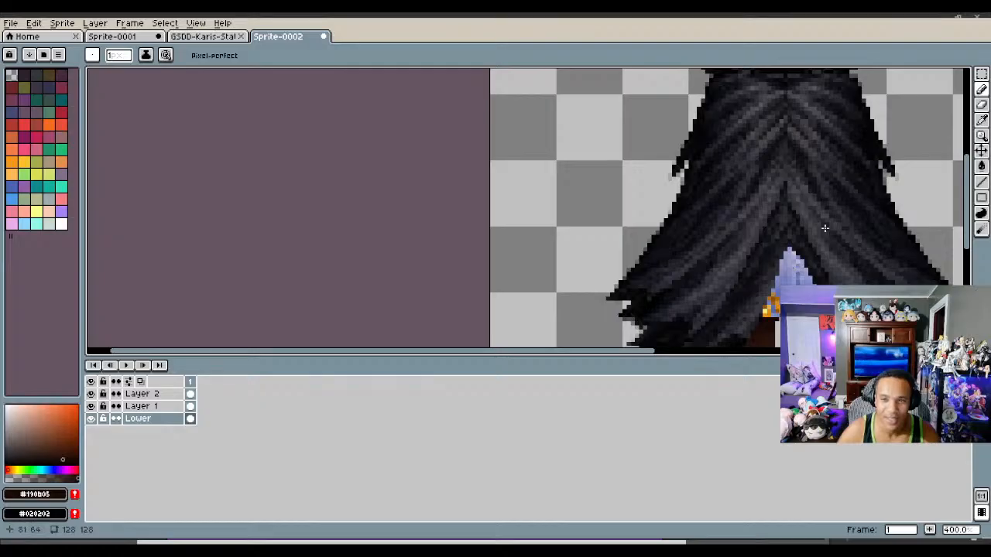
Step: Erase Layer 1 cloak pixels along the left-hand edge of the front opening, widening it from the peak down past the gold hem
key(e)
scroll(785, 272, up, 2)
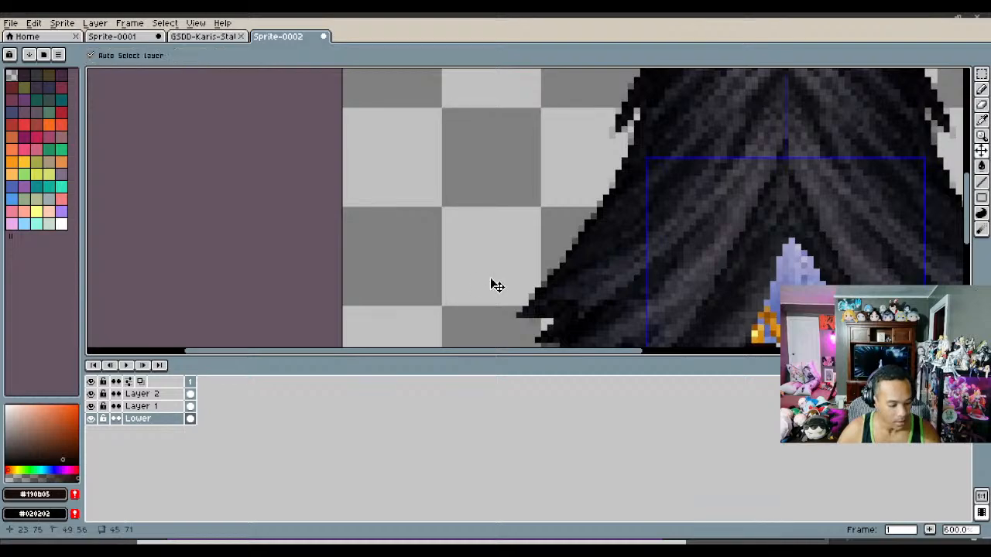
click(157, 407)
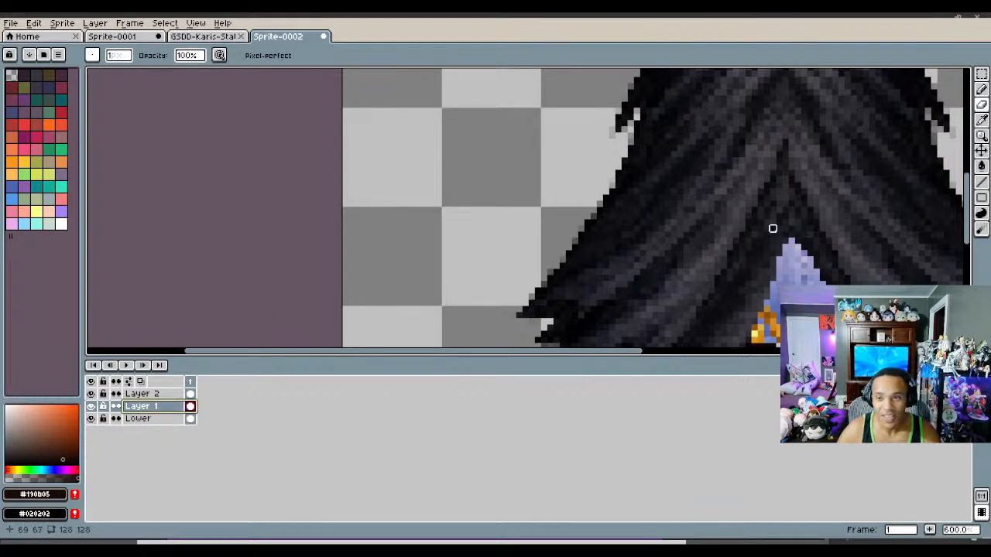
drag(785, 241, 742, 315)
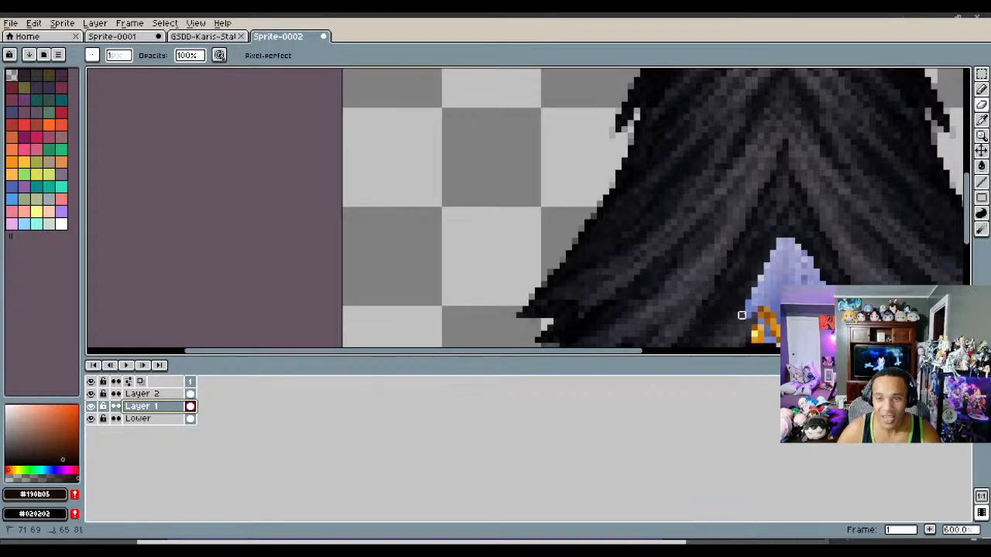
scroll(751, 314, down, 2)
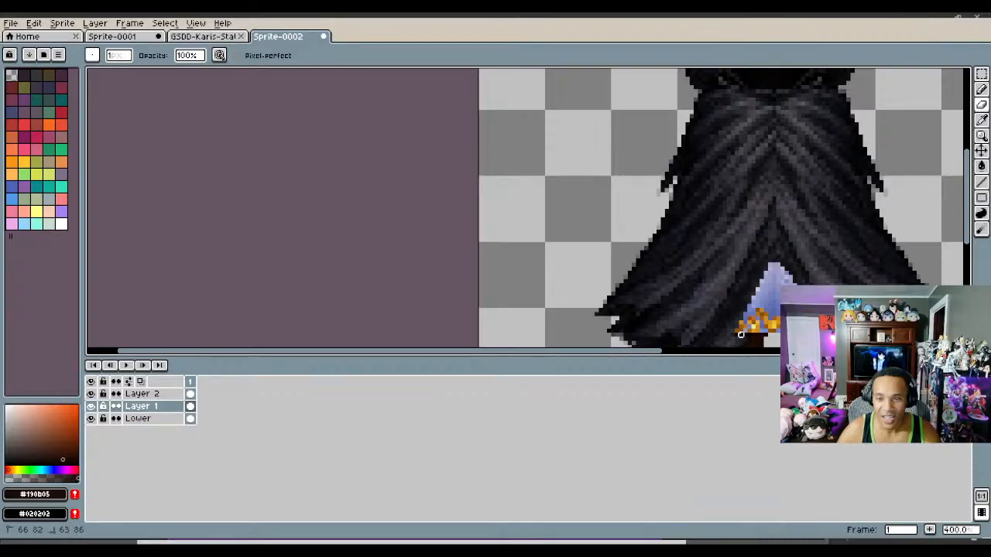
scroll(747, 331, down, 2)
scroll(742, 333, up, 4)
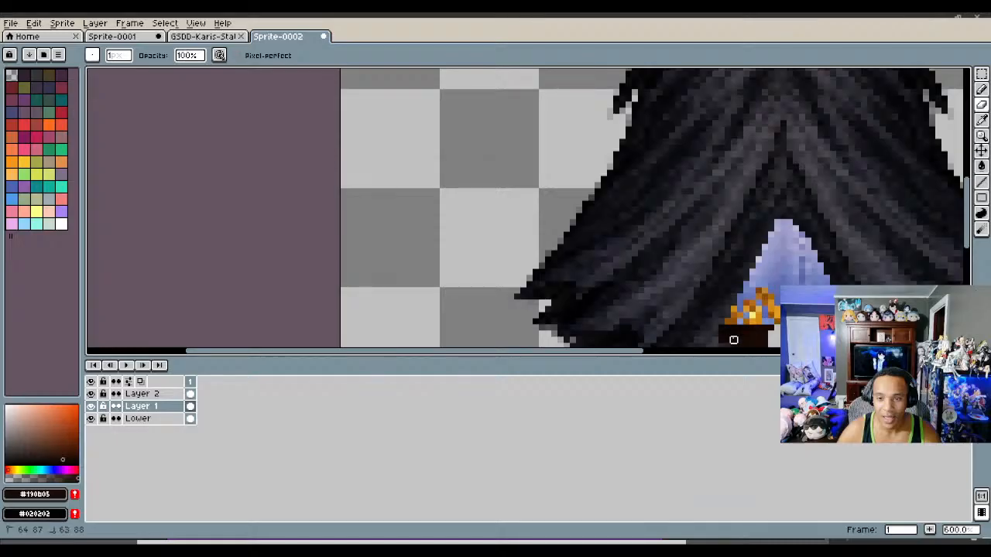
scroll(733, 338, down, 4)
scroll(750, 317, up, 2)
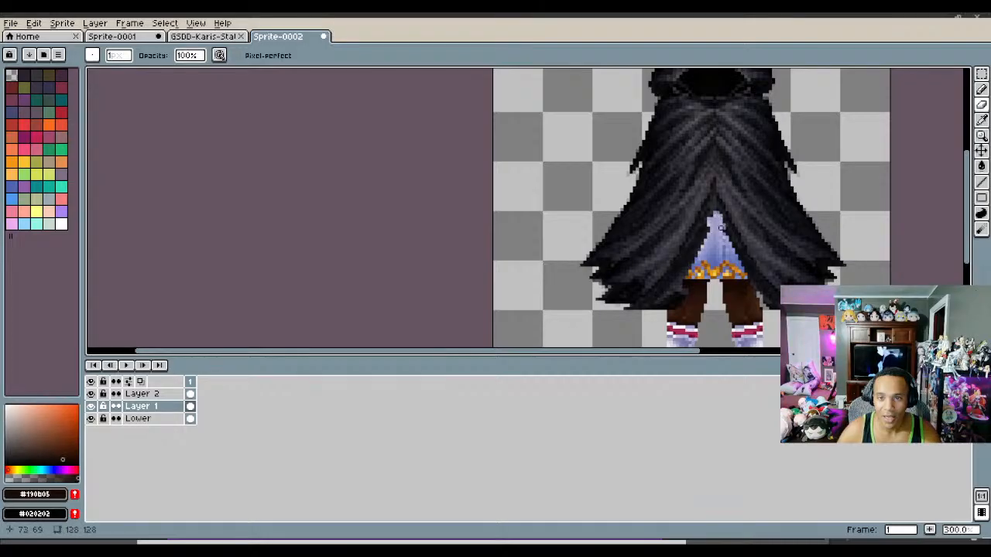
Step: Undo the last erasures at the peak of the cloak opening and retrim its tip to a narrow point
key(ctrl+z)
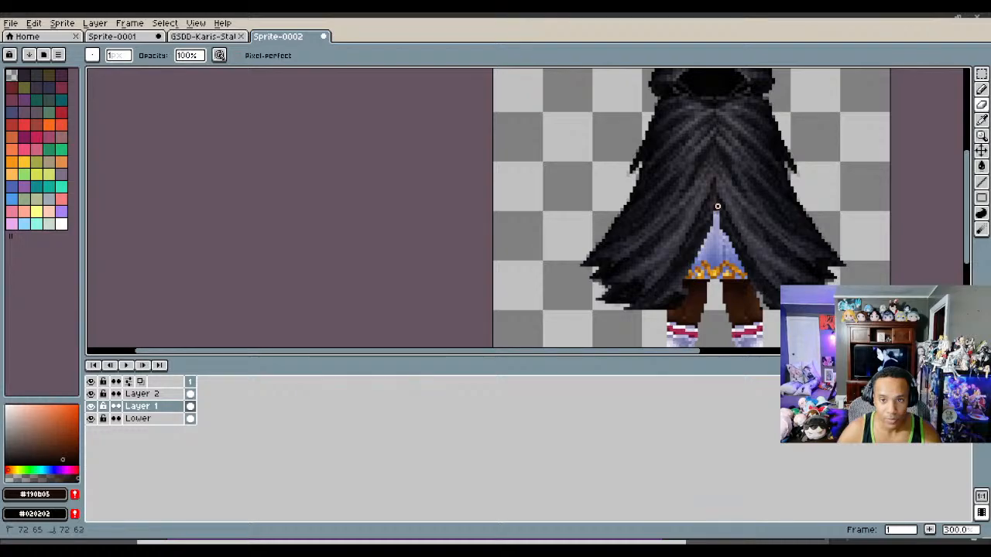
scroll(729, 234, down, 2)
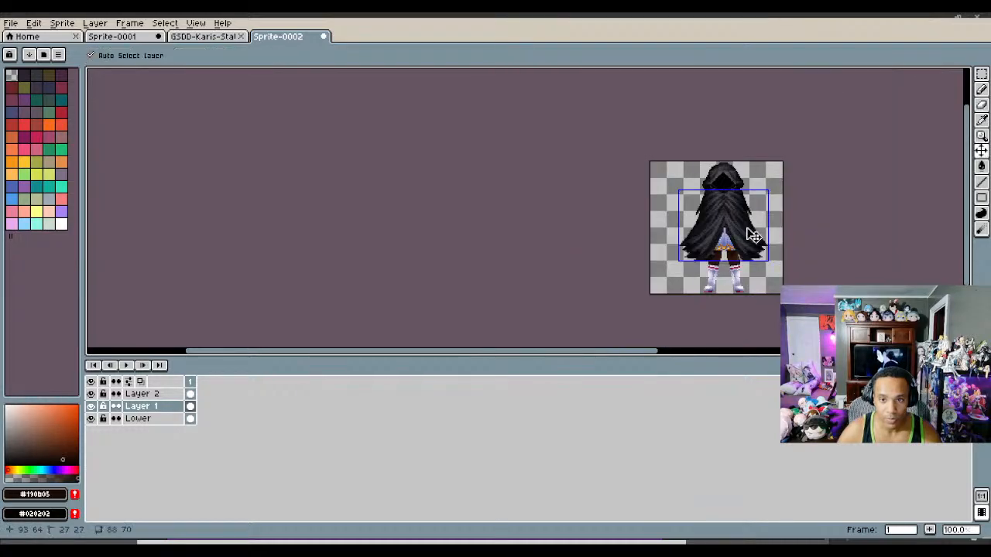
key(ctrl+z)
scroll(730, 234, up, 2)
scroll(730, 233, up, 1)
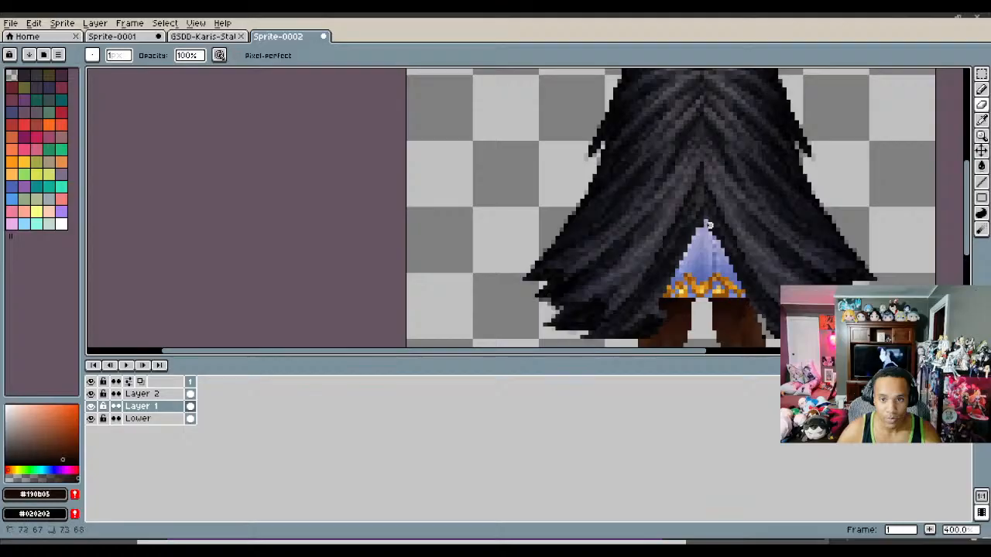
scroll(718, 227, down, 3)
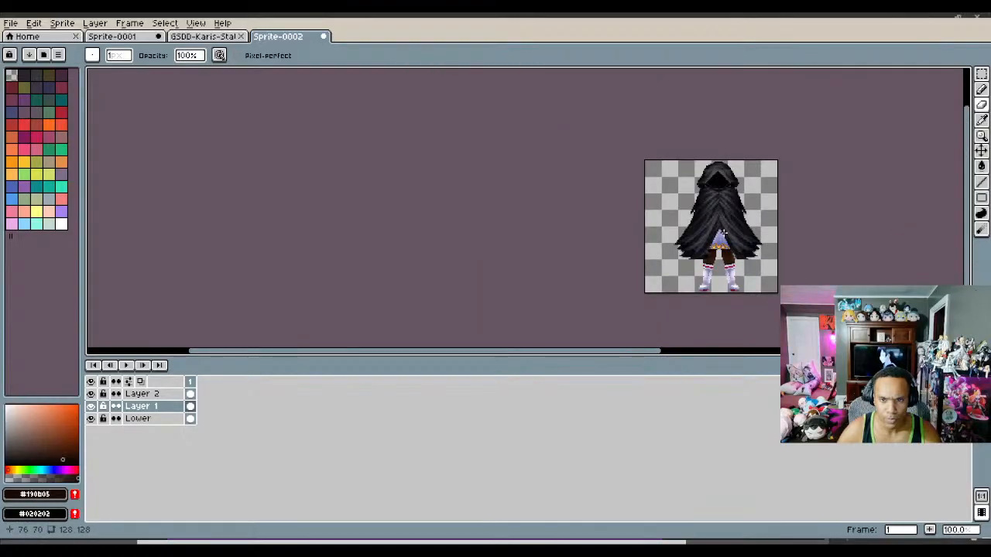
scroll(726, 233, up, 1)
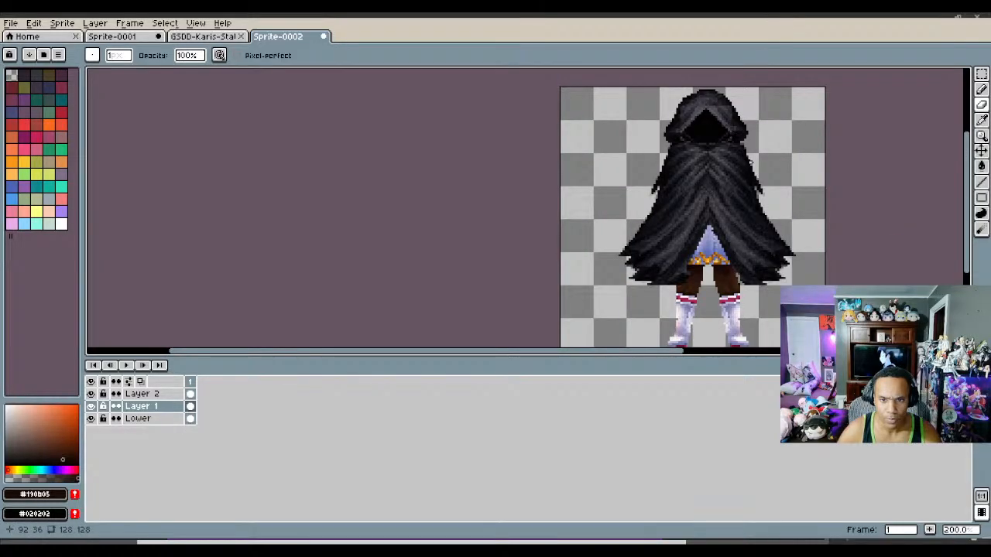
Step: Erase the cloak's inner lower corner on Layer 1 along a slanted edge, uncovering more of the left-hand leg
scroll(675, 297, up, 3)
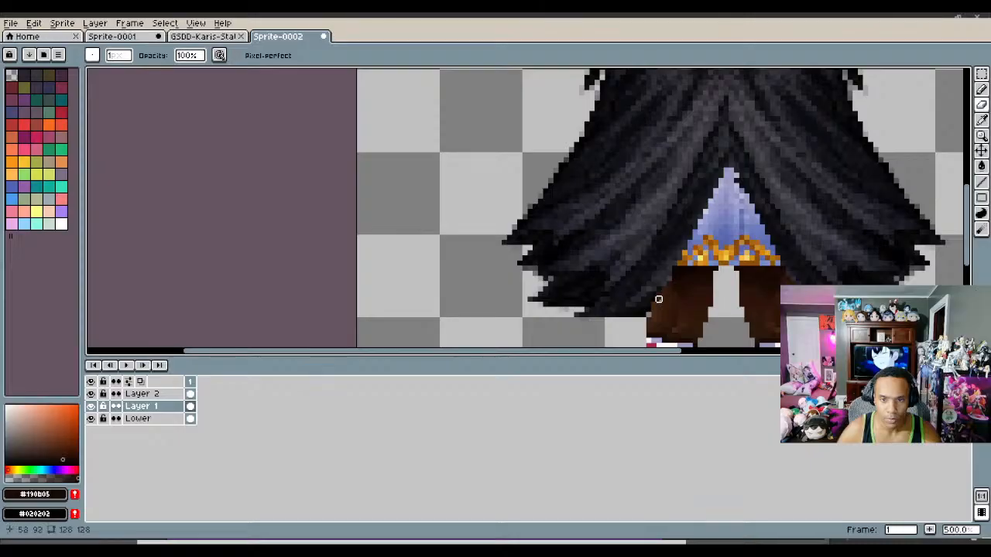
key(v)
key(e)
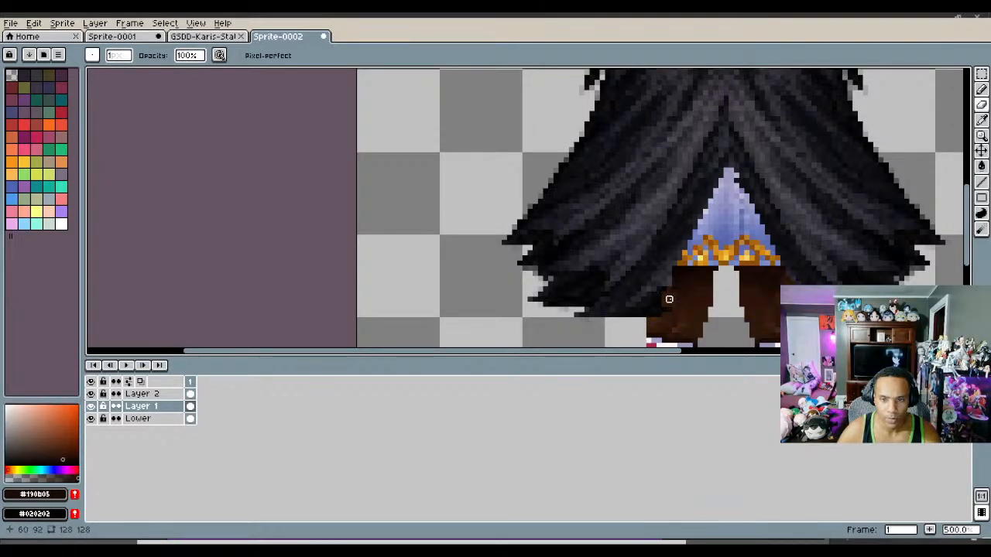
scroll(670, 286, down, 2)
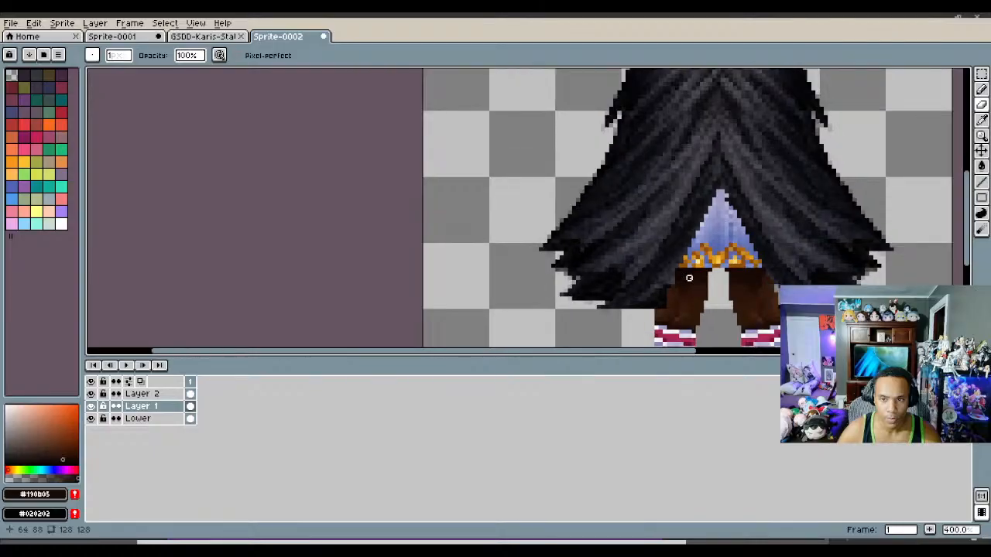
scroll(689, 280, up, 1)
scroll(690, 279, up, 3)
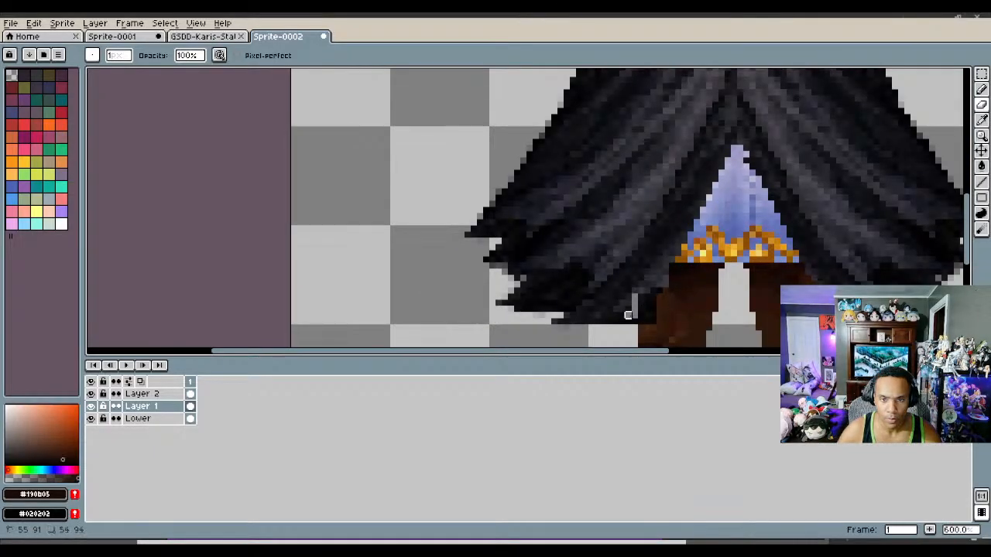
mouse_move(635, 309)
mouse_down()
mouse_move(653, 297)
mouse_move(641, 321)
mouse_up()
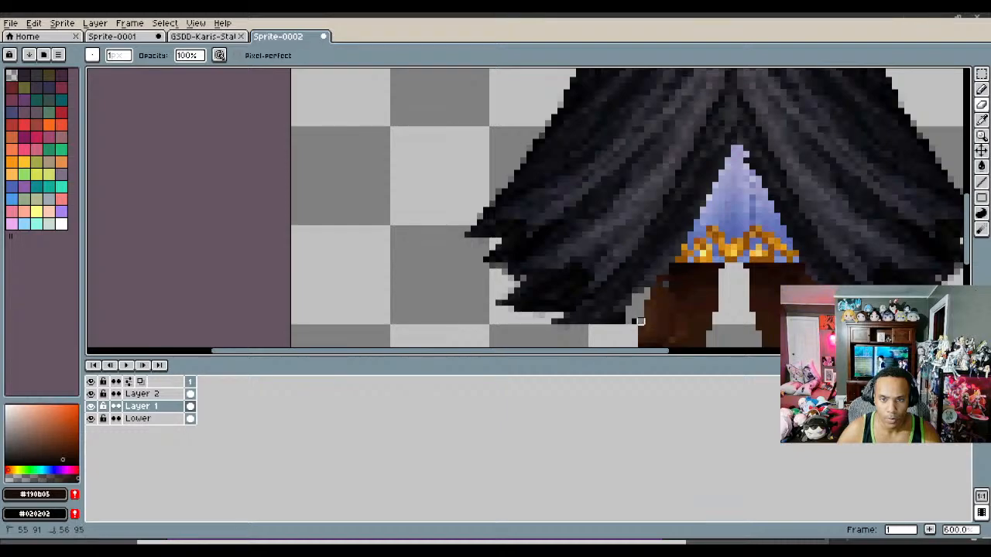
scroll(716, 261, down, 4)
scroll(671, 301, up, 4)
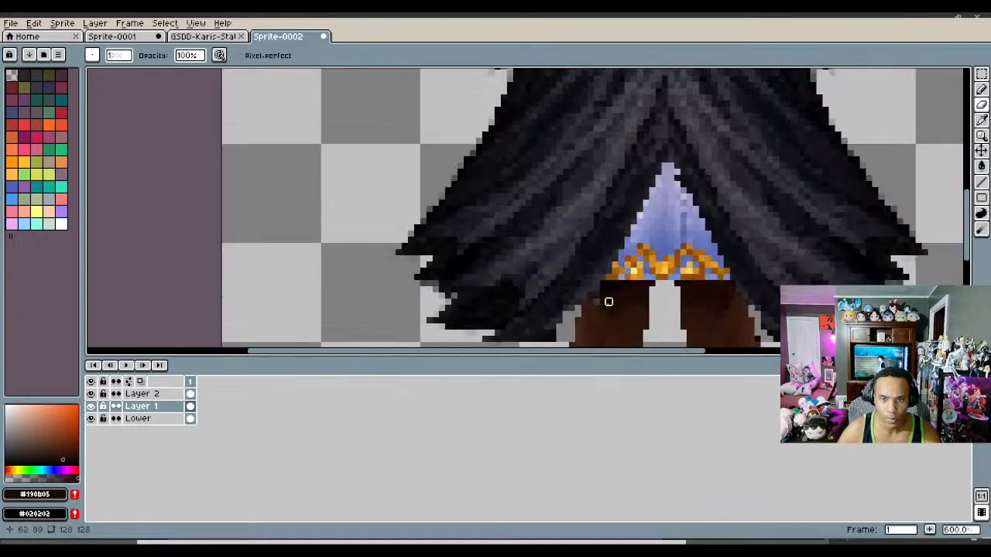
Step: Inspect the trimmed cloak hem, front opening, hood and boots on the full character
scroll(623, 311, down, 5)
scroll(658, 308, up, 3)
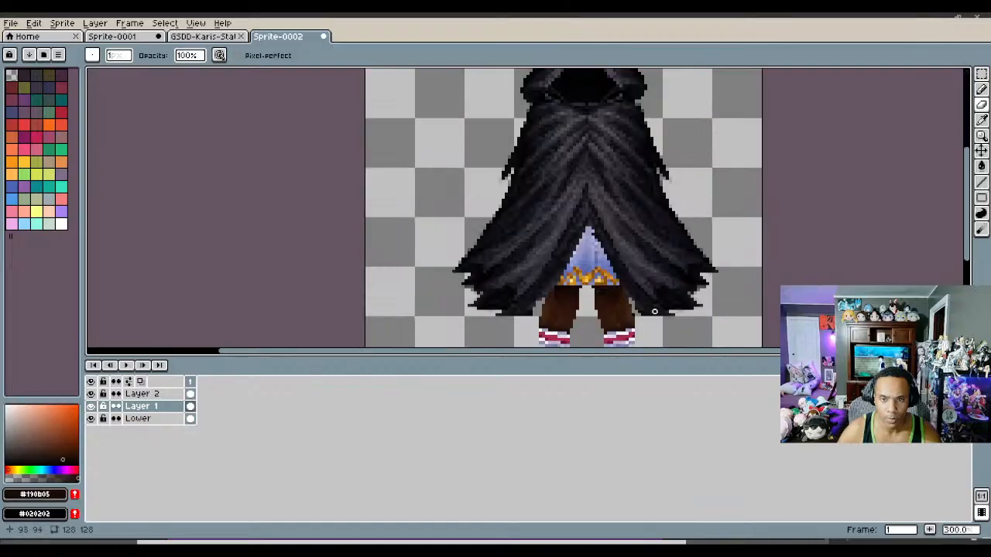
scroll(630, 254, down, 2)
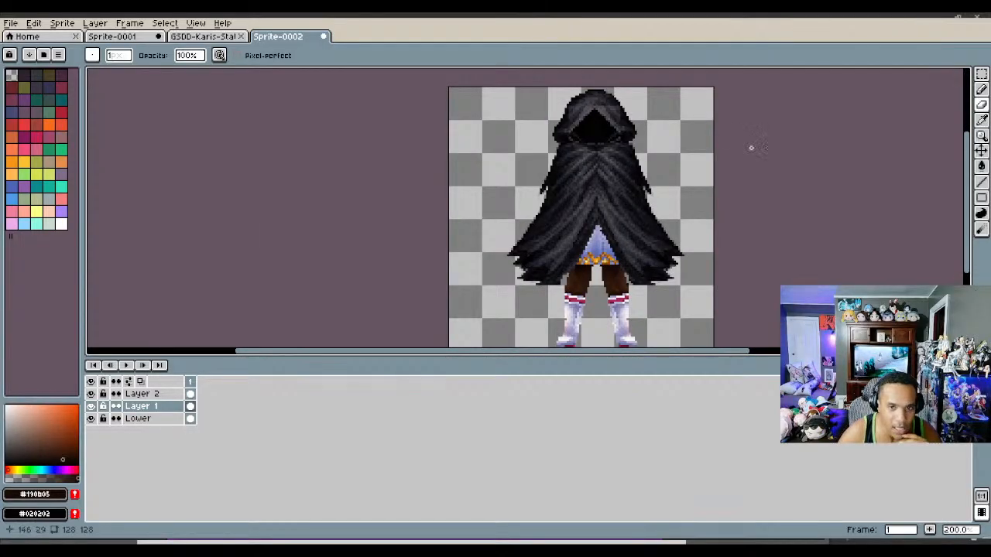
drag(966, 190, 966, 181)
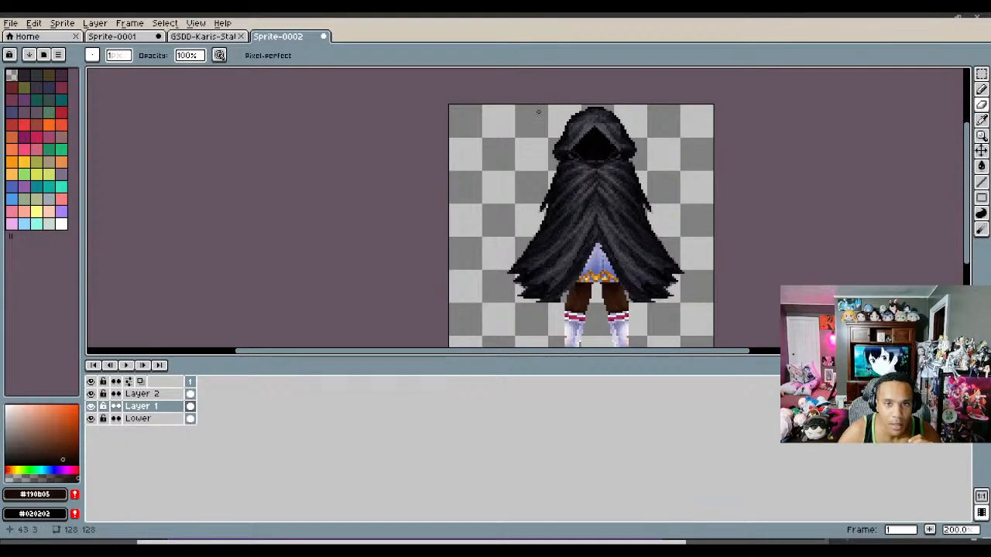
scroll(537, 111, up, 2)
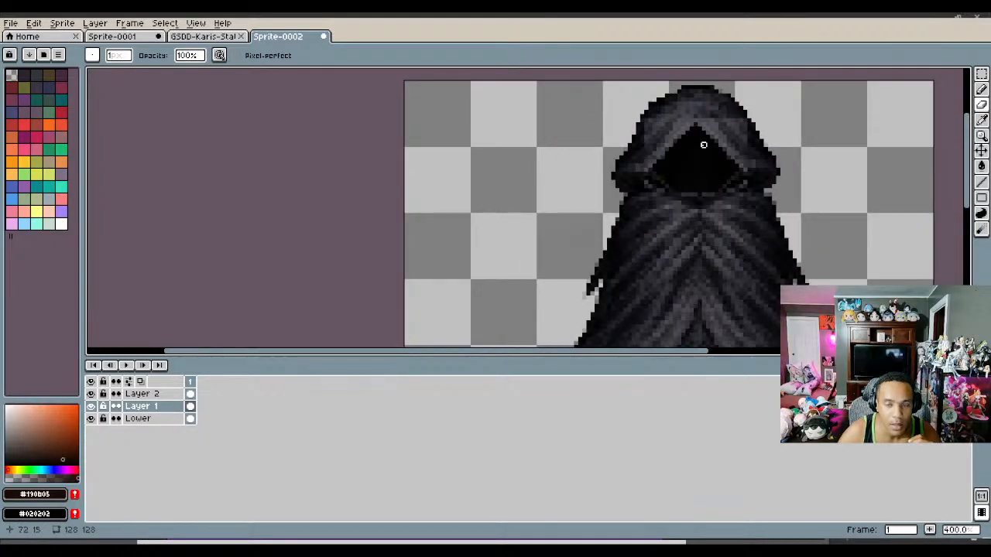
scroll(703, 150, up, 2)
scroll(704, 149, down, 2)
scroll(703, 150, down, 1)
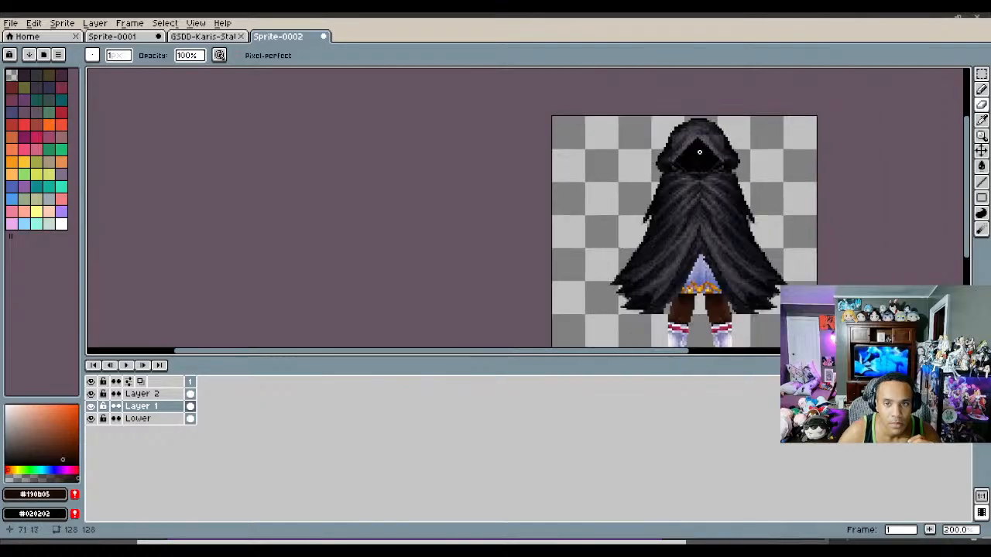
scroll(699, 151, down, 2)
scroll(701, 166, up, 2)
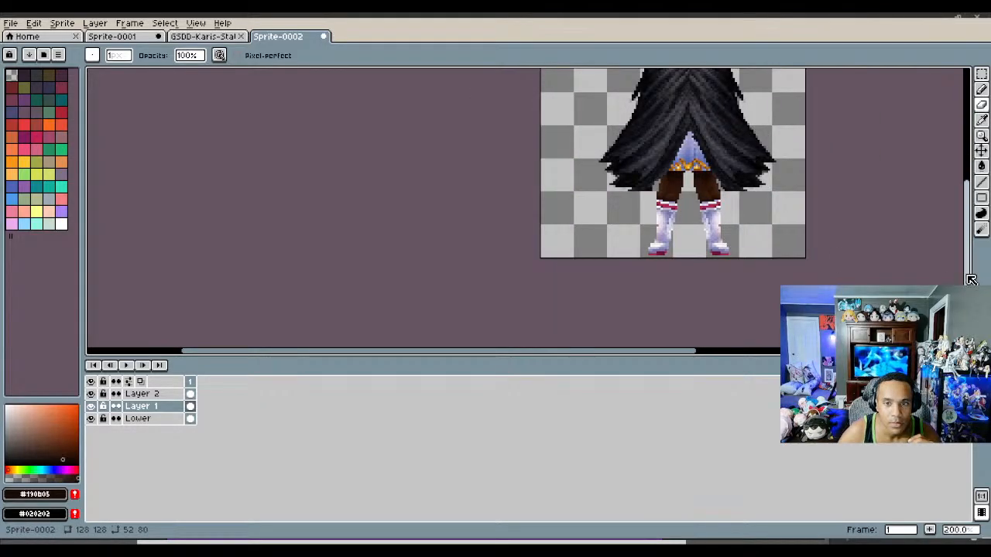
drag(970, 277, 964, 263)
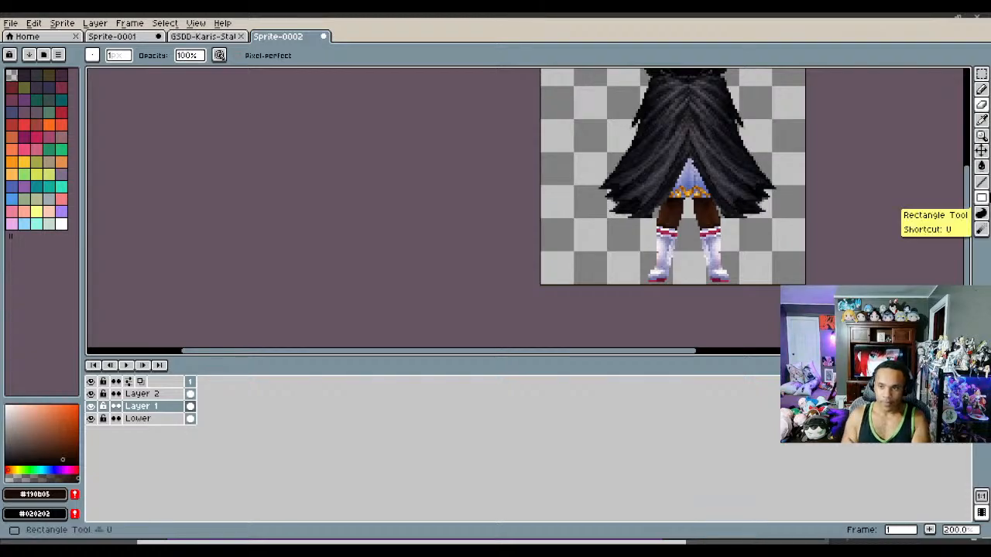
drag(968, 187, 962, 150)
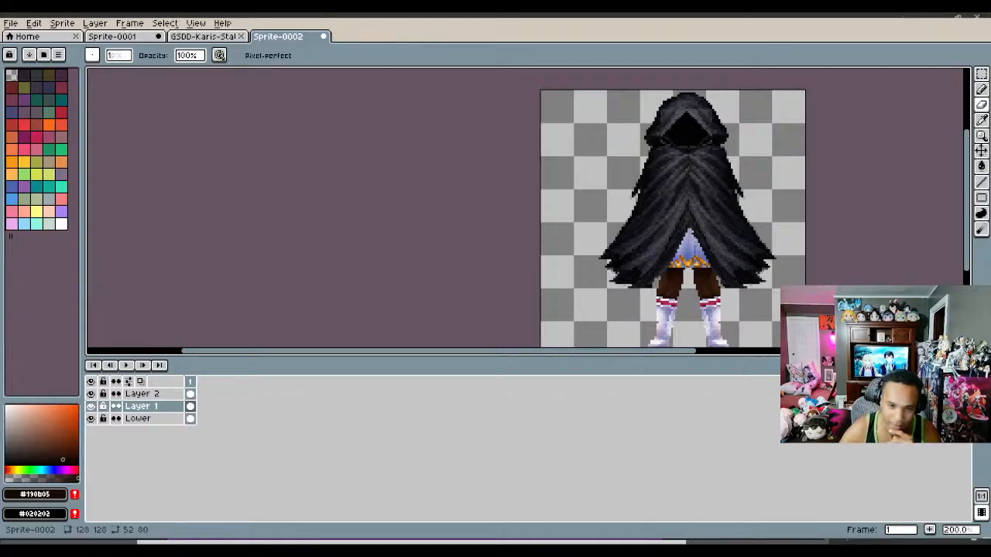
scroll(720, 325, up, 2)
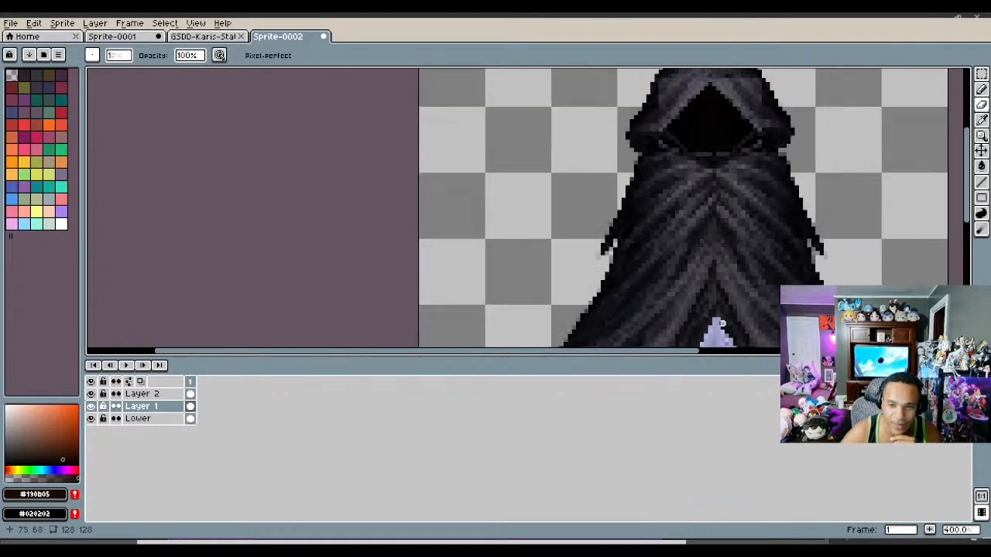
Step: Sample #7575a8 from the left-hand boot and paint over the upper row of its dark crimson sole on Layer 1
scroll(801, 302, down, 2)
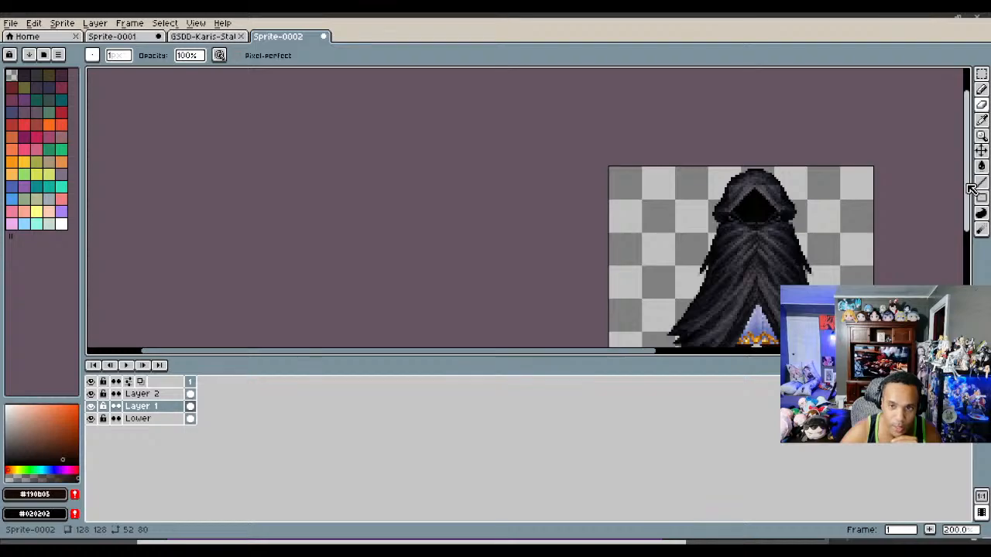
drag(967, 185, 966, 200)
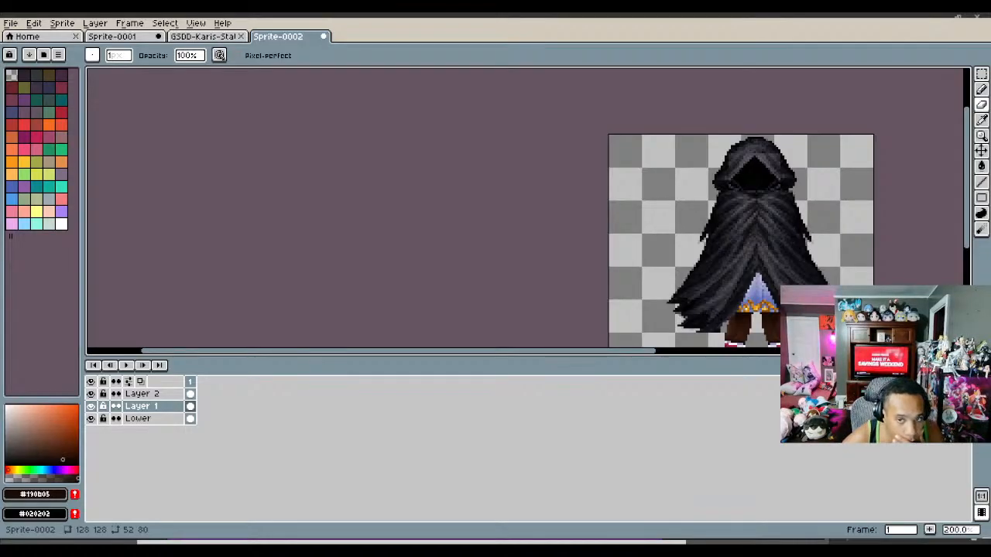
scroll(804, 229, down, 3)
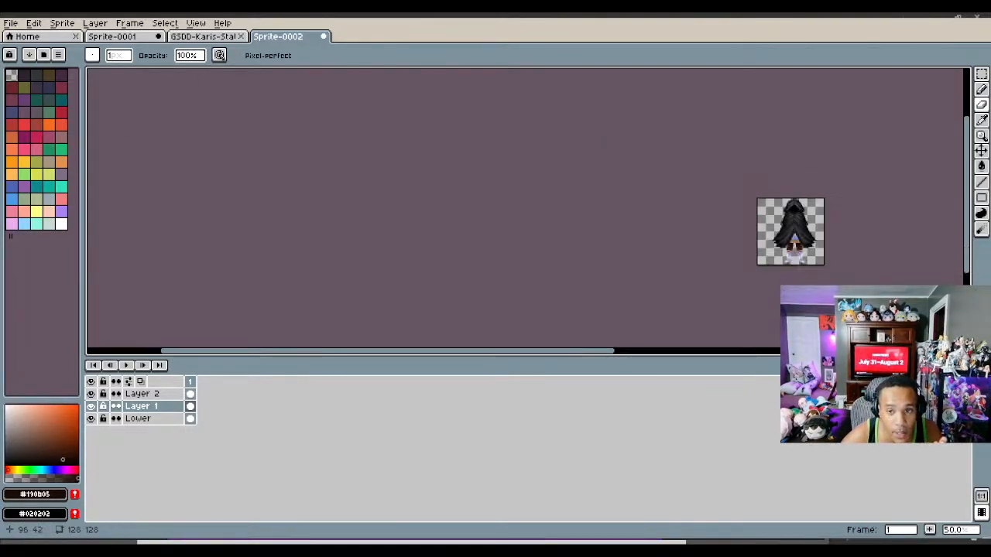
scroll(804, 229, up, 3)
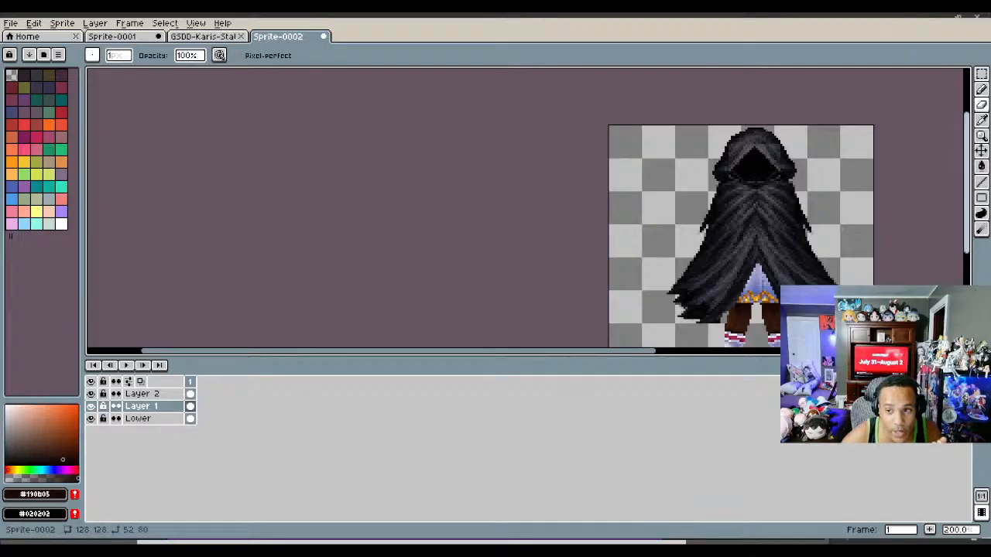
drag(967, 217, 977, 247)
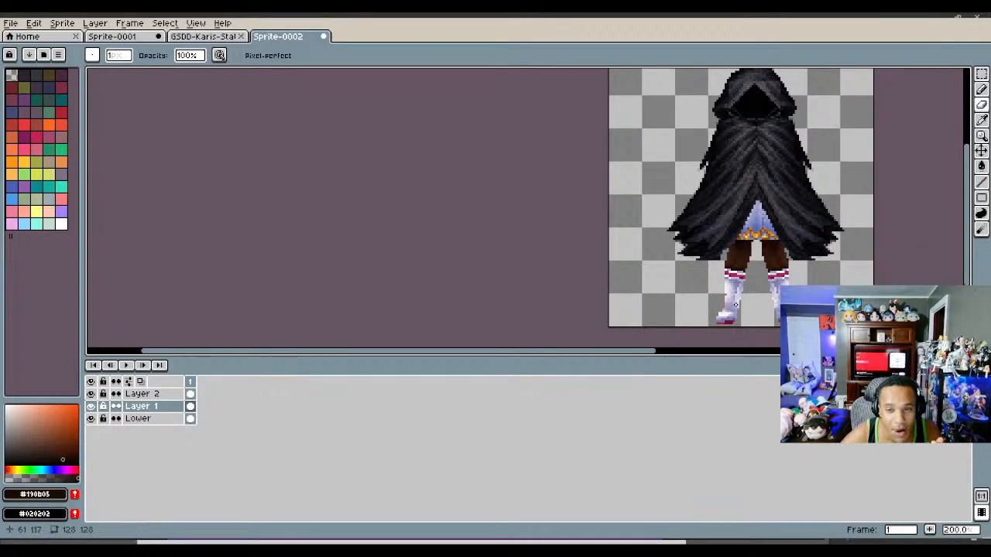
scroll(727, 317, up, 1)
scroll(727, 318, up, 3)
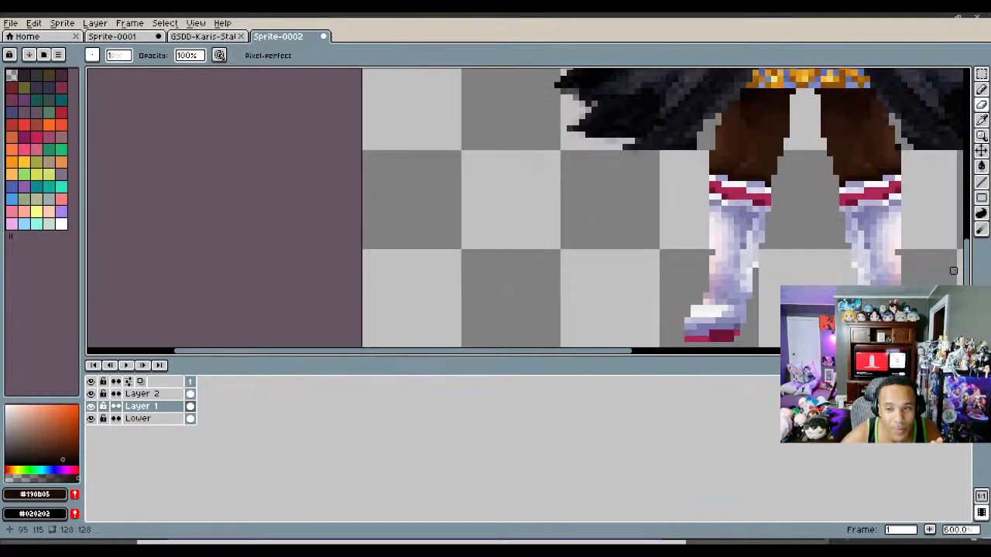
click(981, 120)
scroll(743, 325, up, 3)
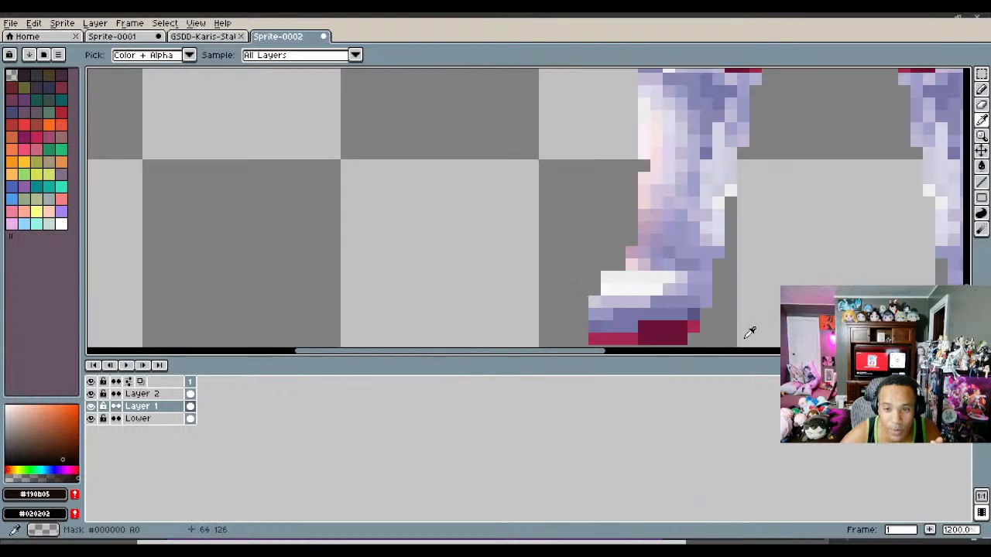
click(650, 313)
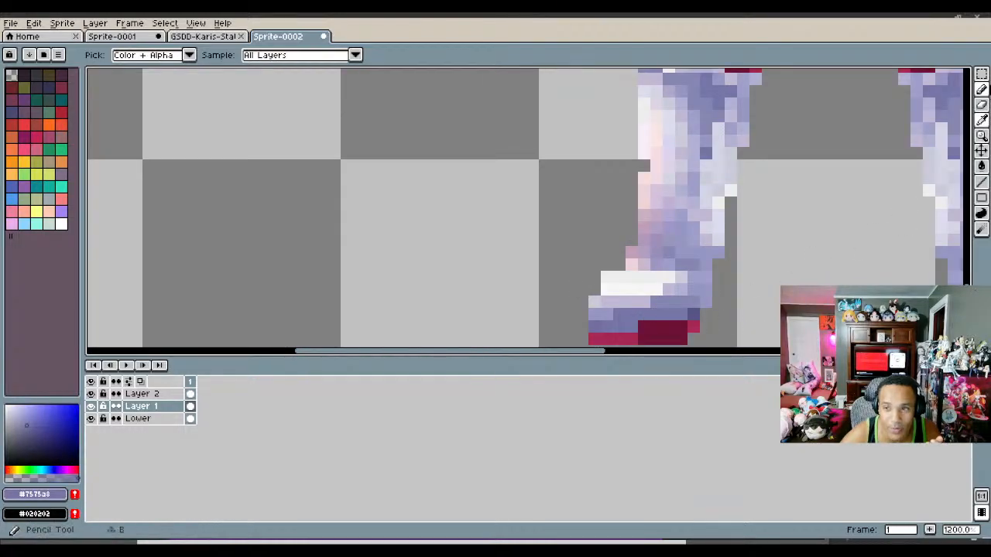
click(980, 89)
drag(640, 328, 680, 326)
Step: Check the full cloaked figure and save the sprite as UnknownFromt.png
scroll(685, 317, down, 3)
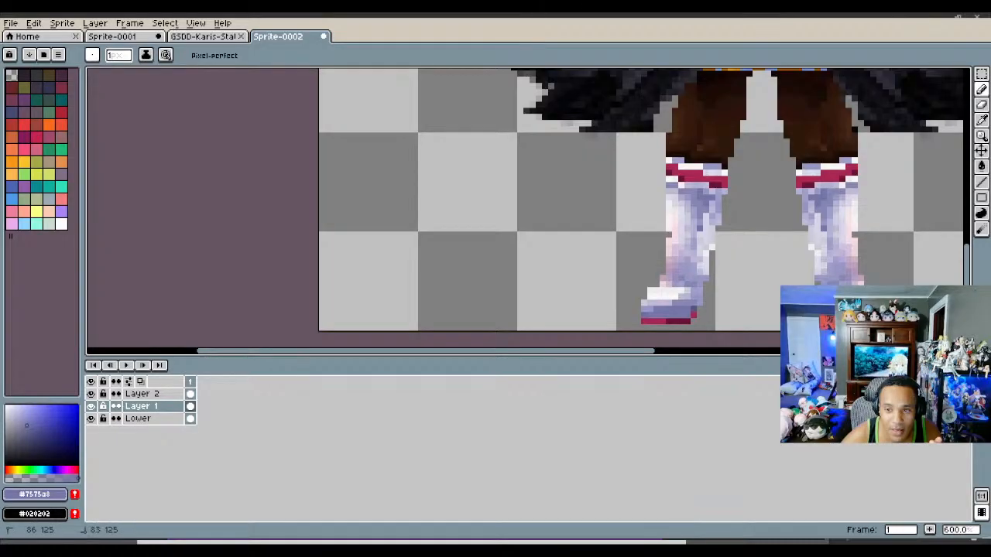
scroll(782, 308, down, 1)
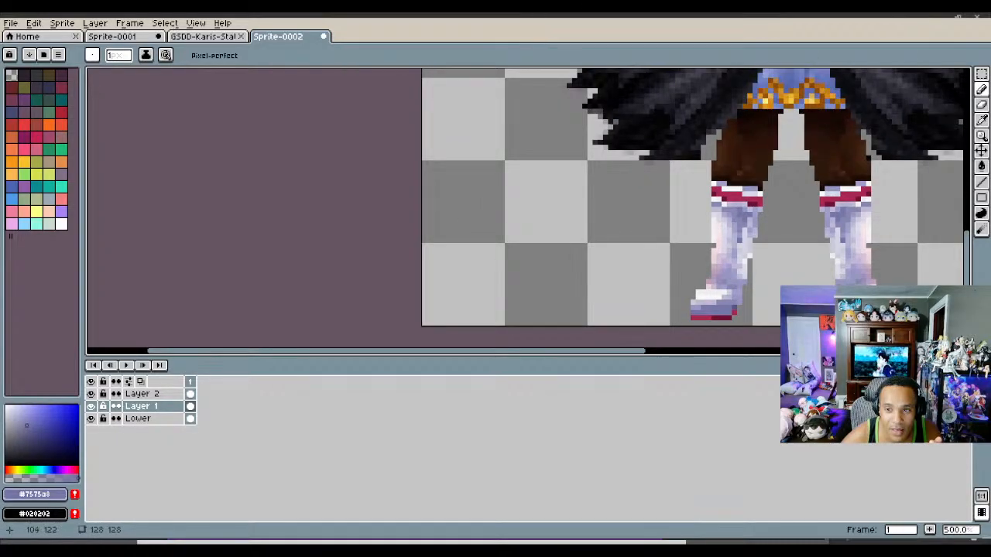
drag(970, 284, 947, 222)
scroll(849, 218, down, 2)
scroll(849, 218, down, 1)
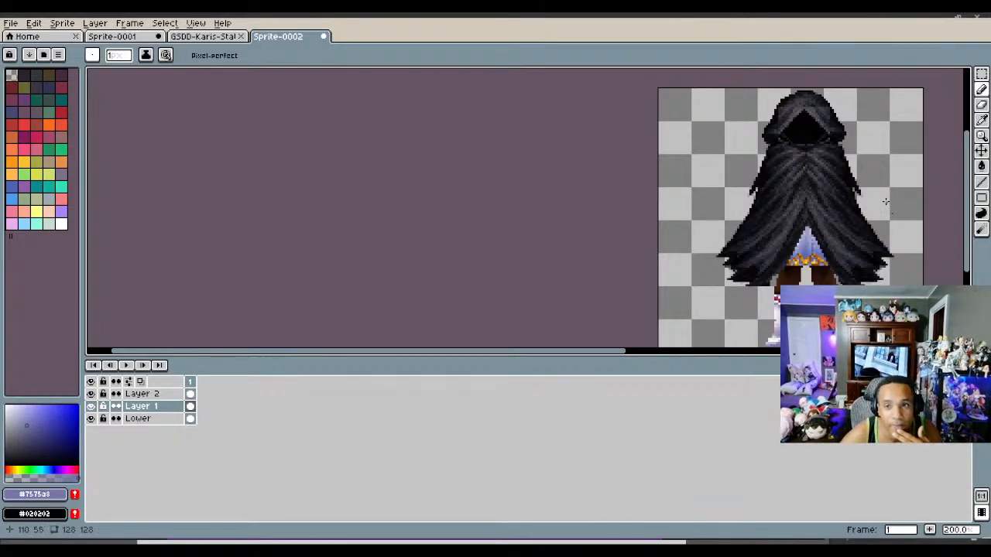
scroll(870, 173, down, 1)
scroll(869, 173, up, 1)
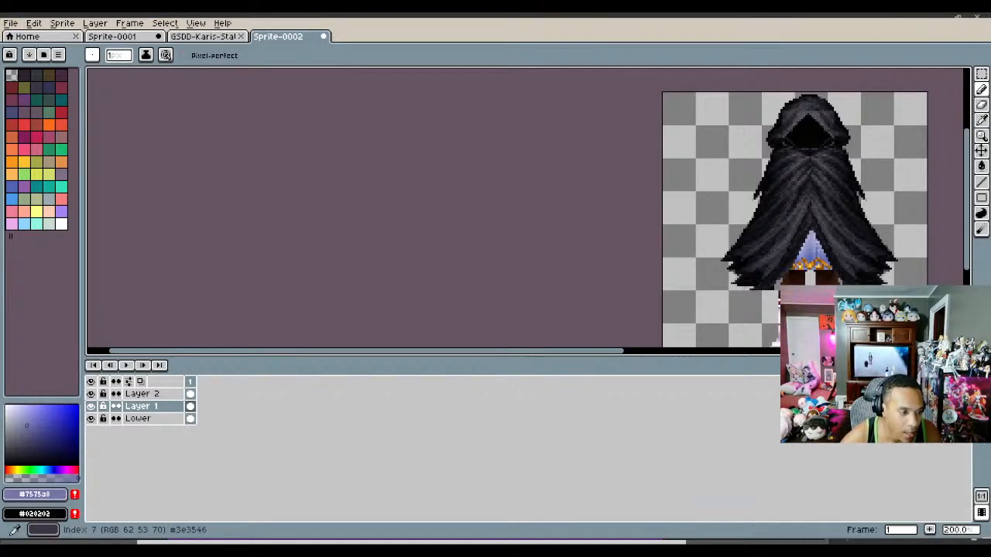
click(10, 23)
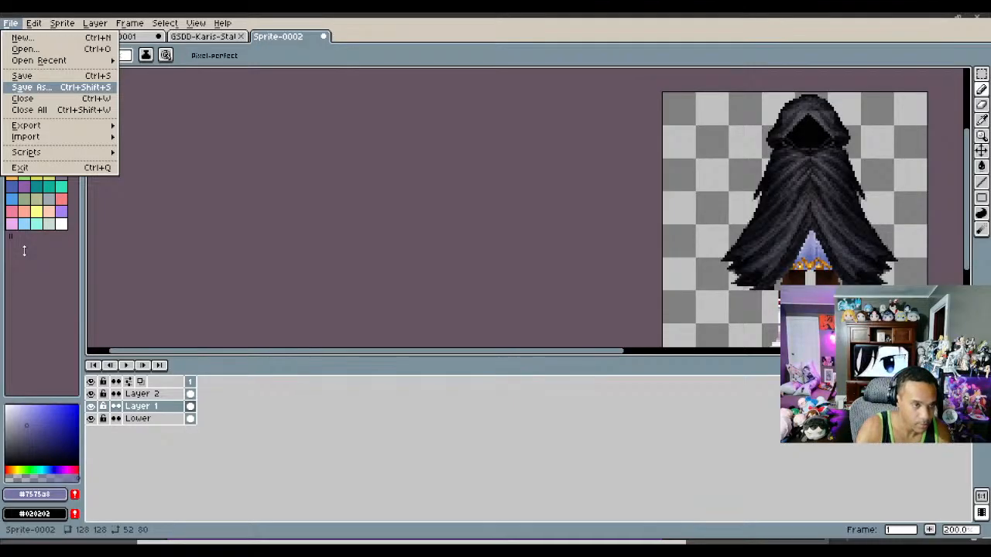
key(Return)
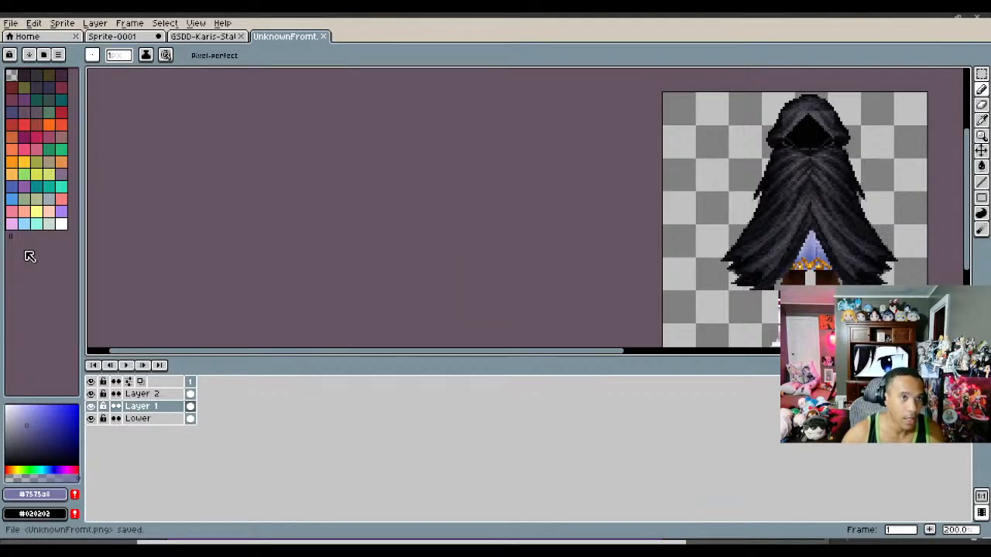
Step: Switch to Adobe Animate and list the effect folders inside the Kayas' Private Effects Pack 3 library folder
click(942, 17)
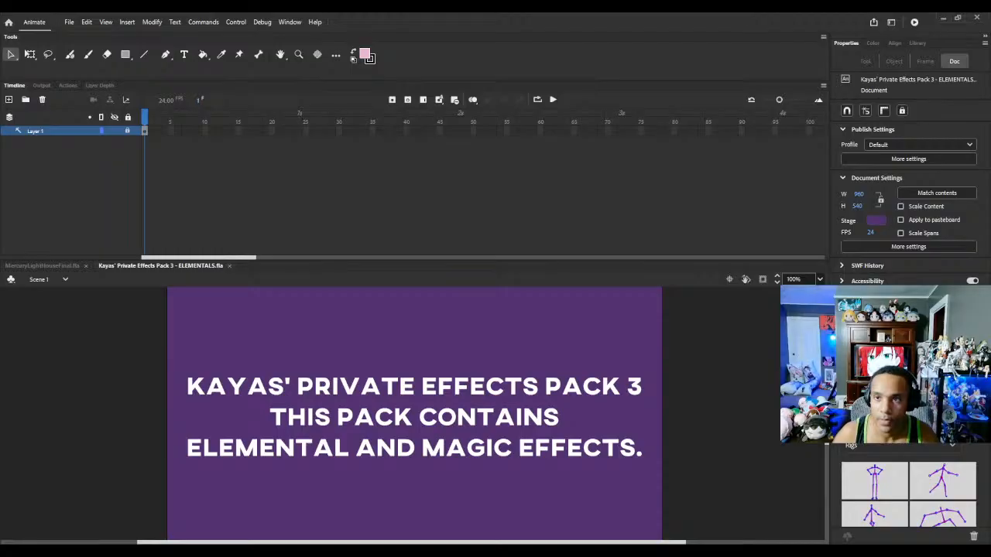
click(926, 45)
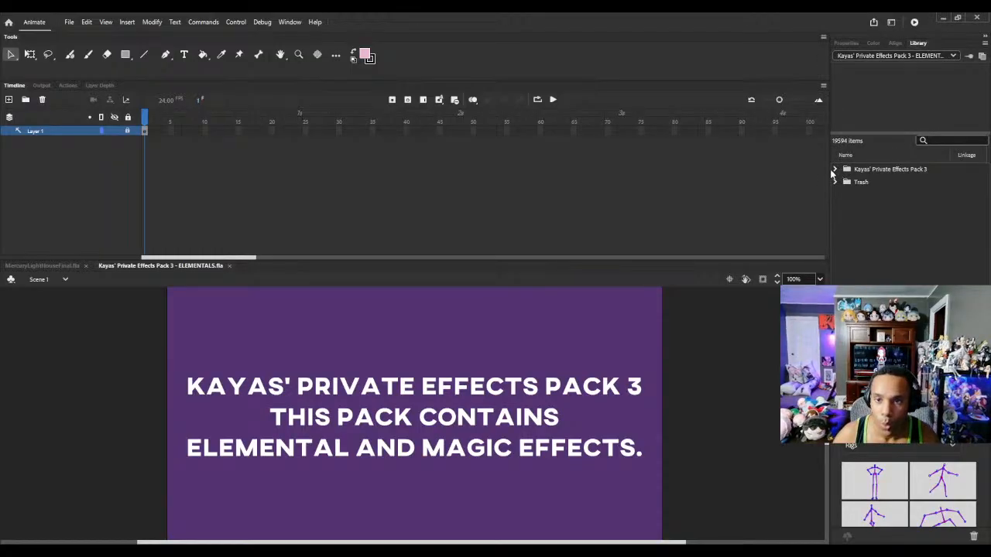
click(835, 169)
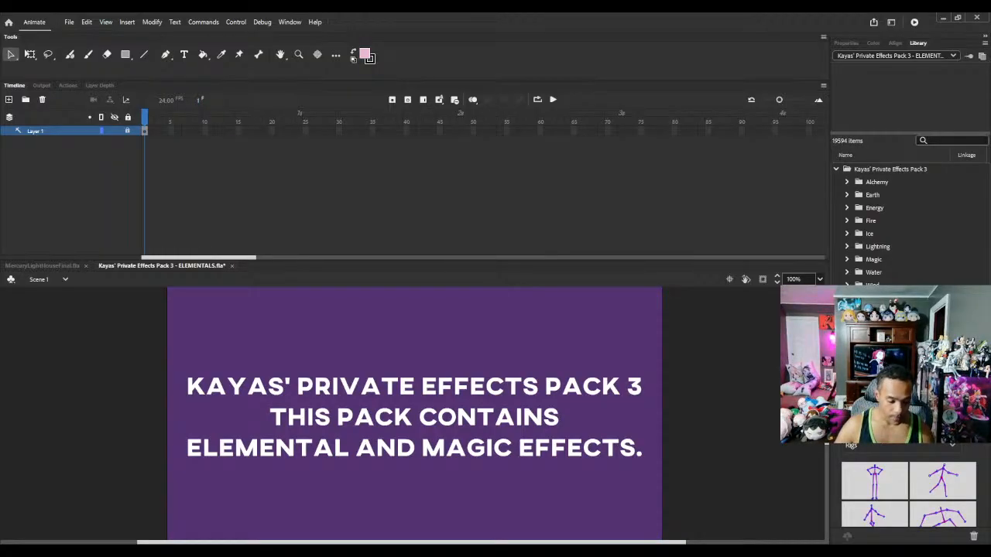
Step: Return to Aseprite and close the UnknownFromt.png and GSDD-Karis-Stal sprites
key(alt+Tab)
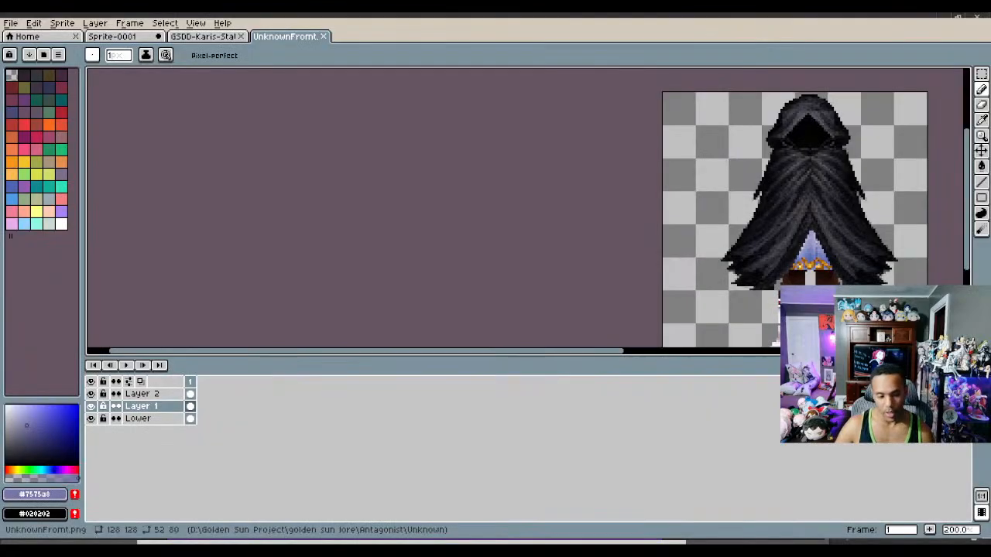
click(323, 37)
click(241, 36)
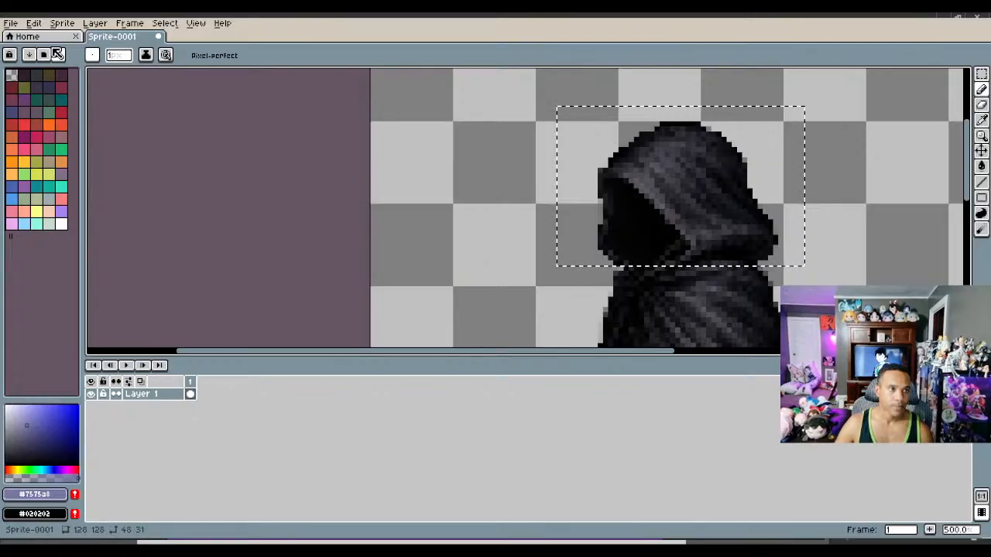
Step: Create a new 128 × 128 px RGBA sprite with a transparent background
click(11, 23)
click(25, 36)
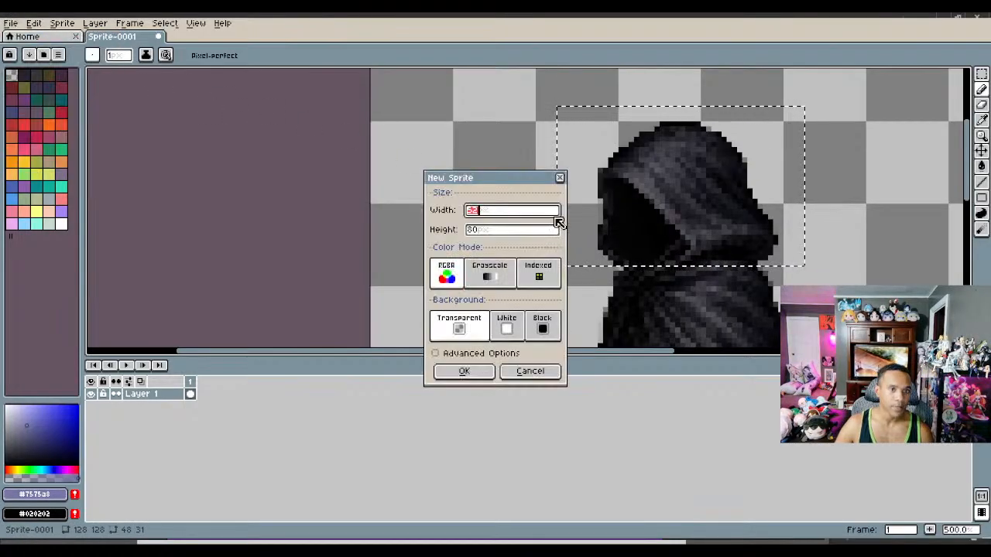
text(128)
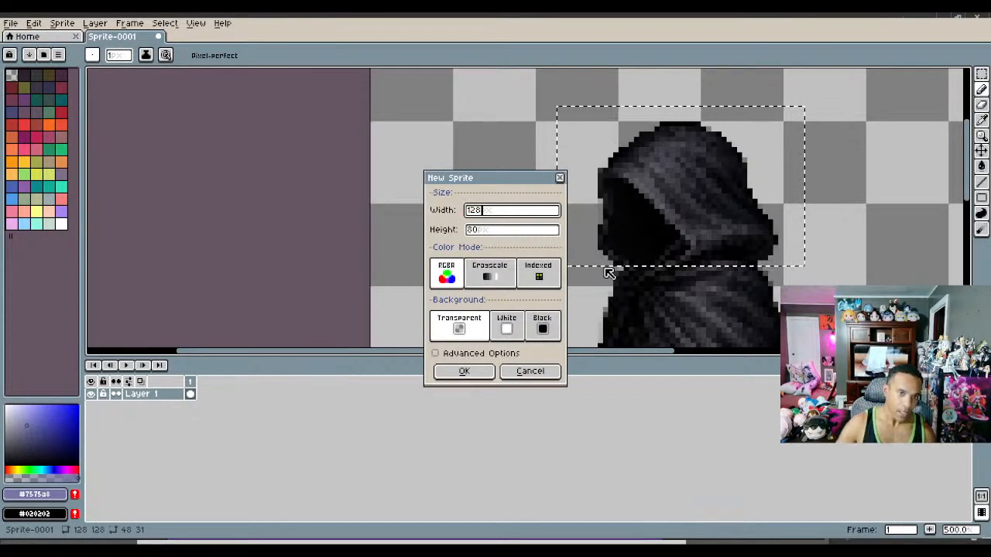
click(467, 230)
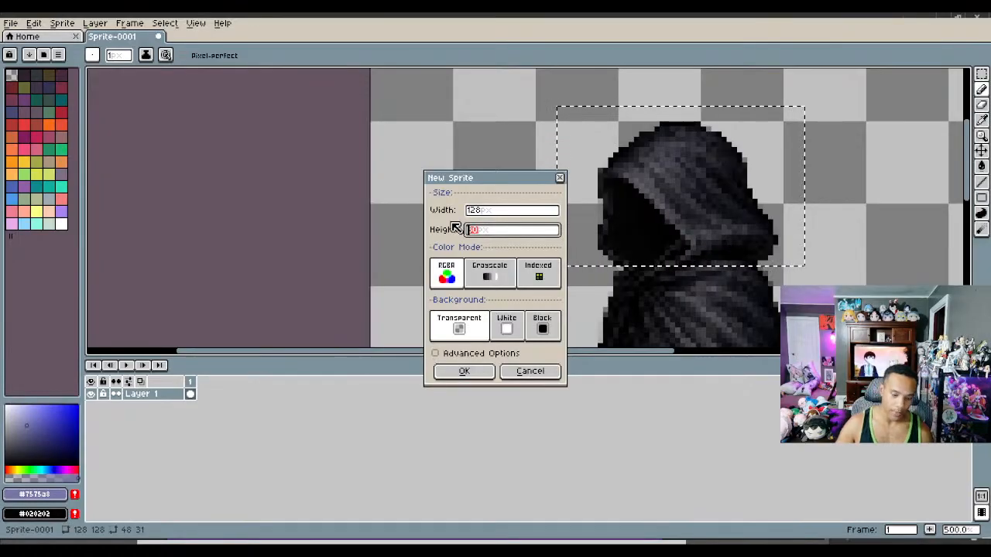
text(128)
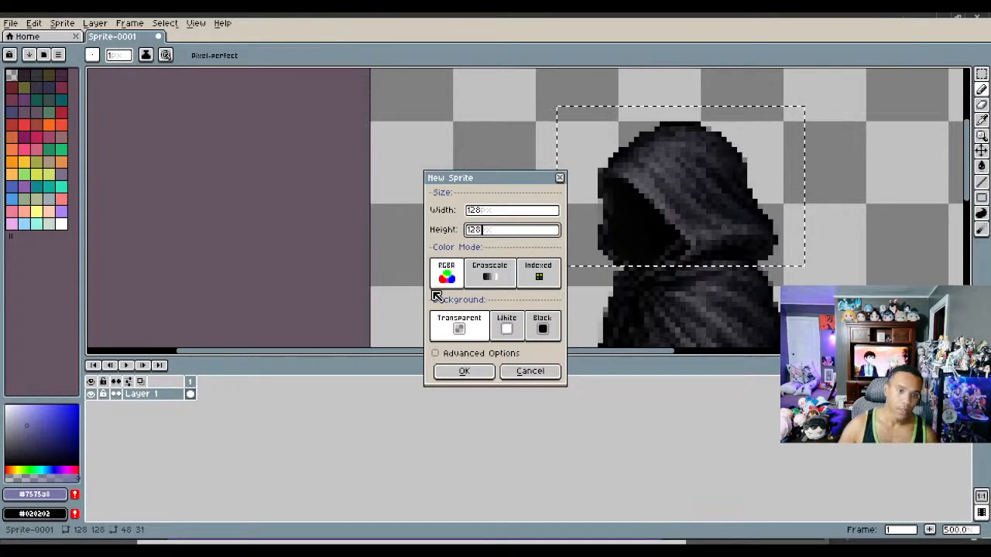
click(462, 372)
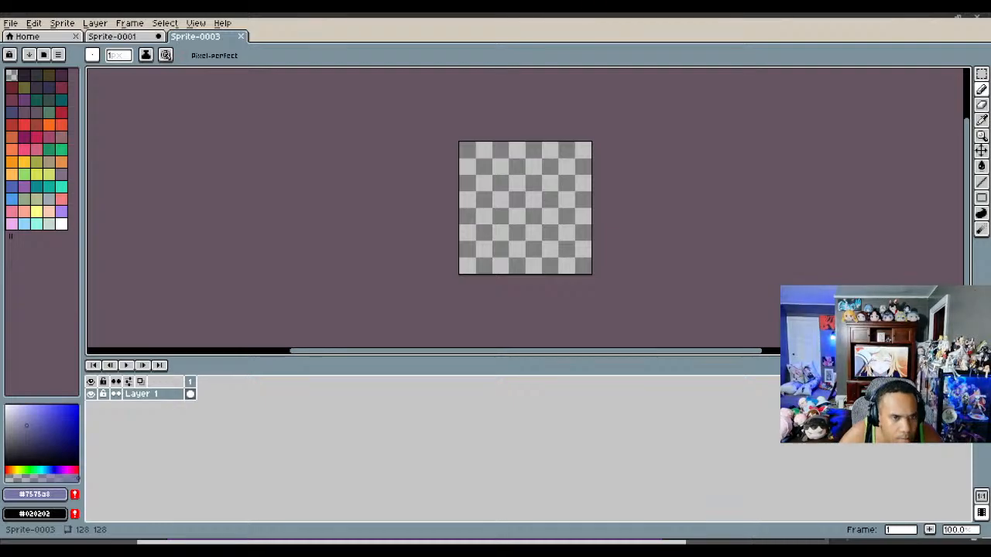
Step: Open MiaGuardsword1.png and copy a rectangular area of about 88 × 93 px around the sword-holding figure
scroll(534, 243, up, 2)
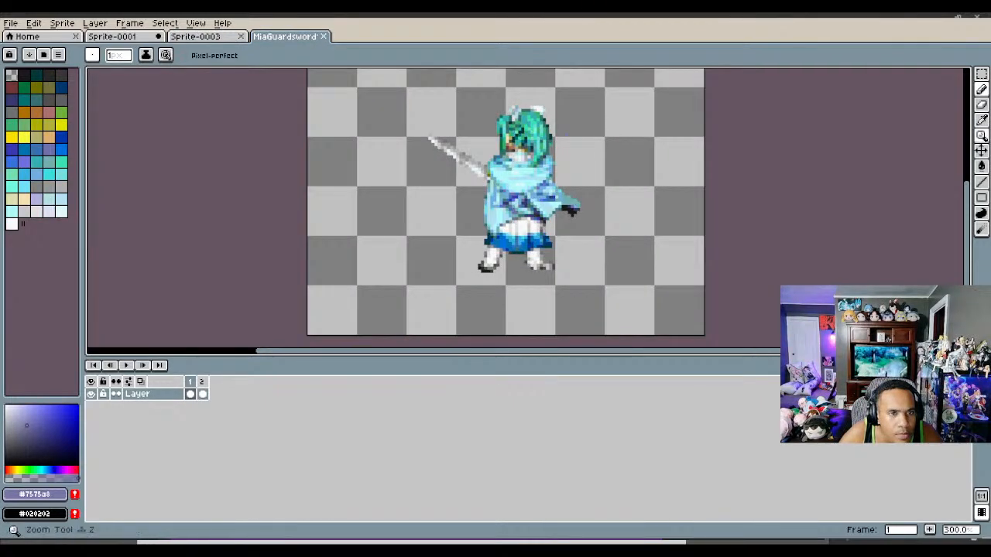
key(m)
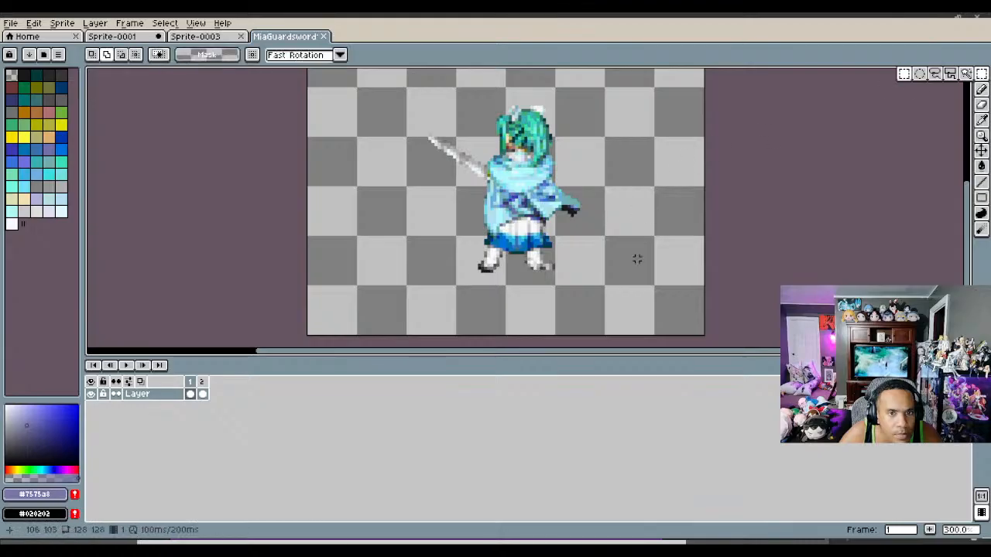
drag(648, 309, 376, 65)
Step: Close Sprite-0001 without saving its changes
click(113, 36)
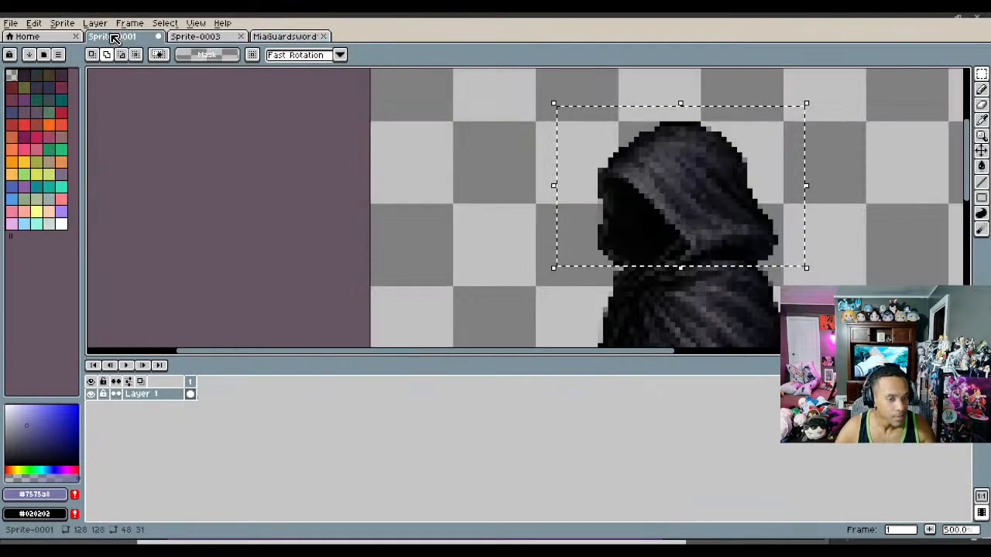
click(158, 36)
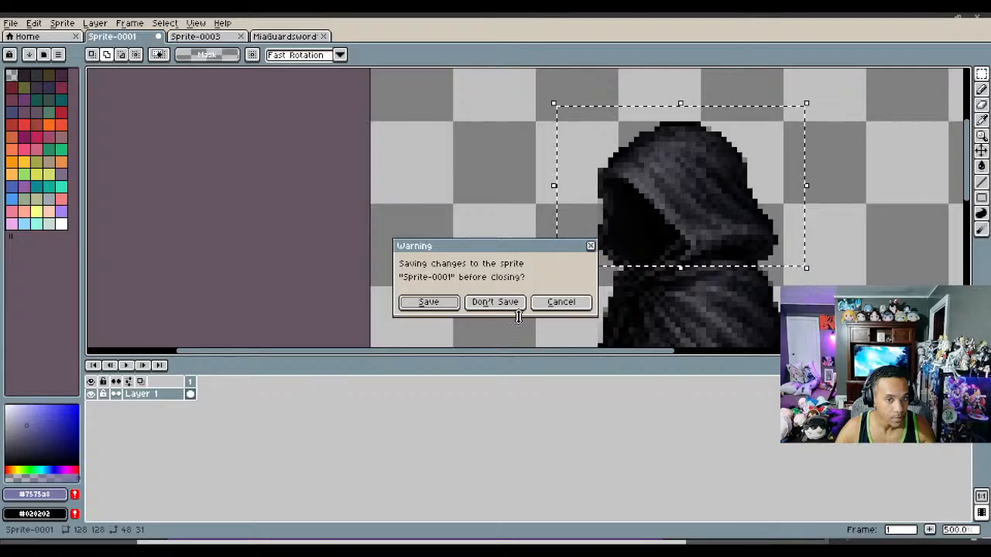
click(499, 302)
Step: Paste the copied sword-holding Mia figure into the empty Sprite-0003 and commit its placement
scroll(551, 203, up, 1)
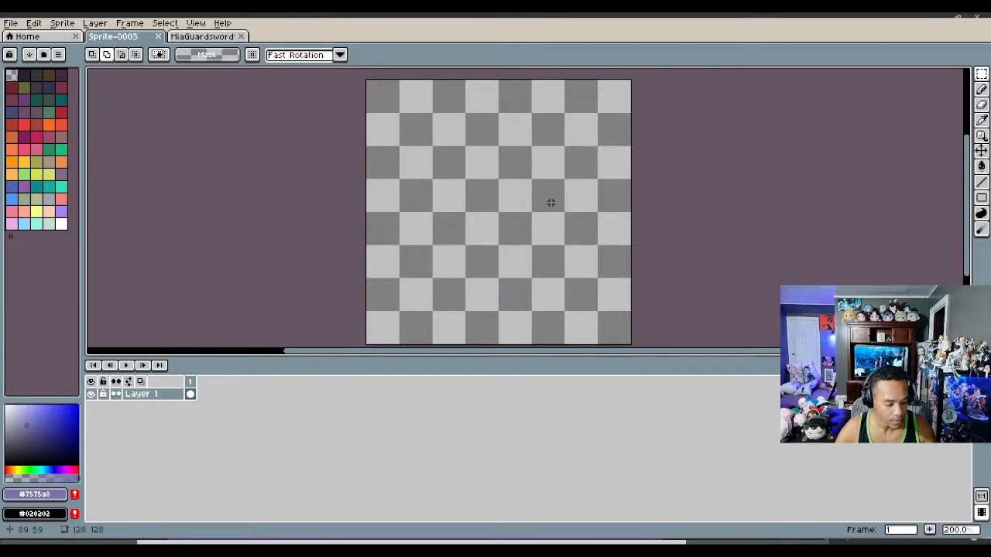
key(ctrl+v)
scroll(555, 221, up, 3)
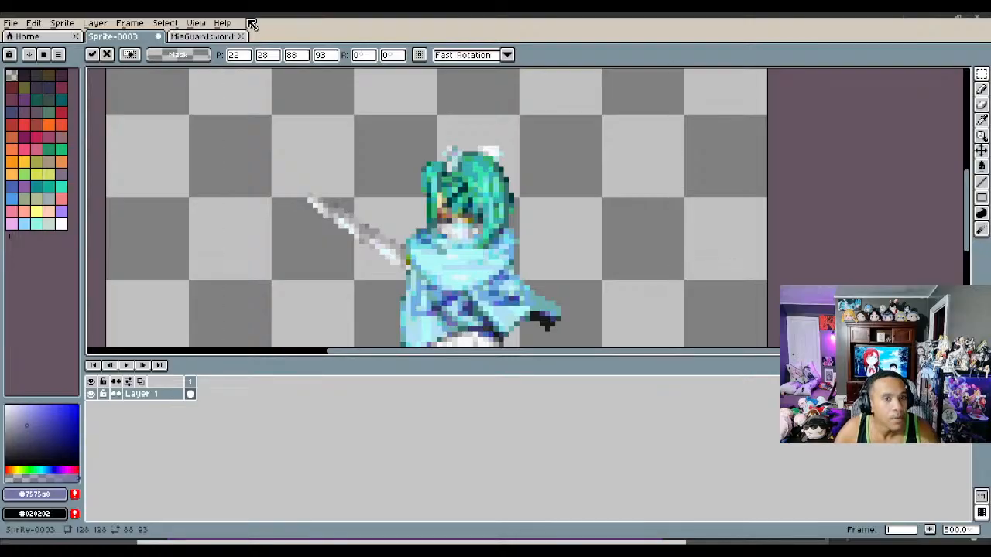
key(Return)
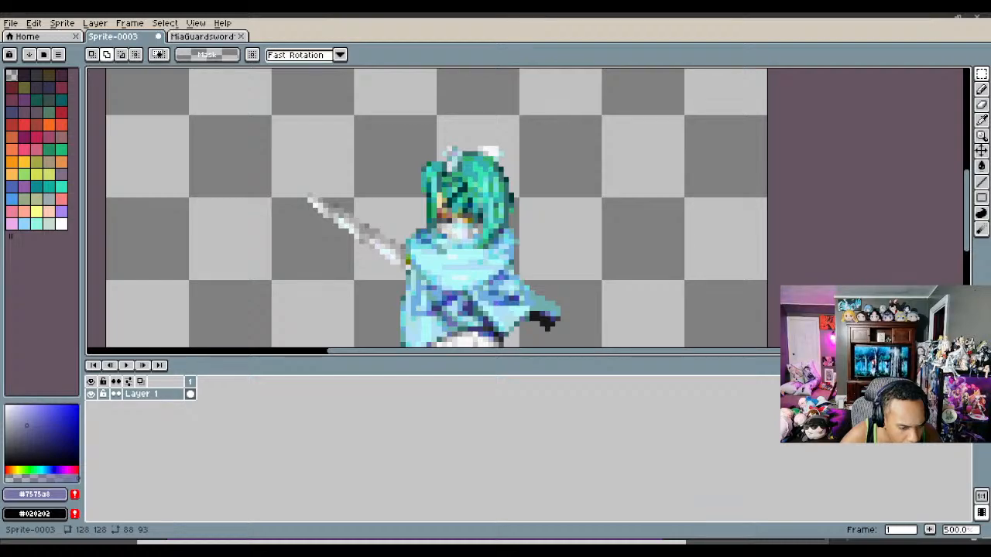
Step: Open mialonghair.png to view the long-haired Mia, and clear the selection in MiaGuardsword1.png
double_click(287, 161)
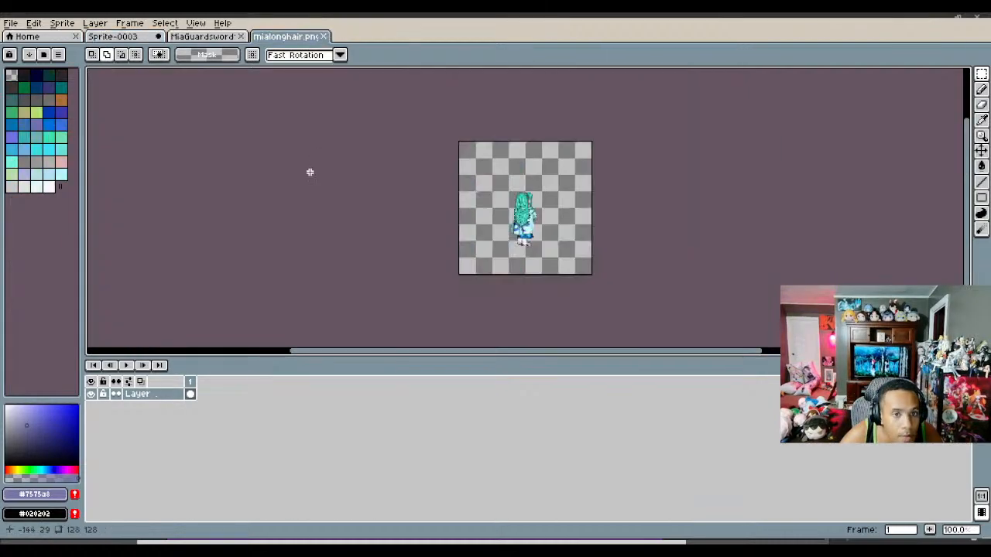
scroll(590, 189, up, 3)
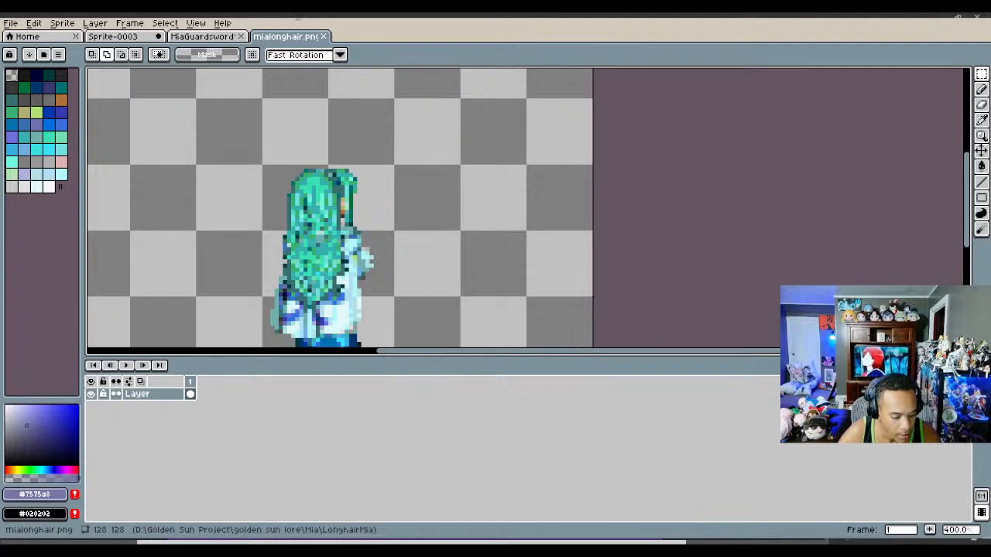
click(217, 37)
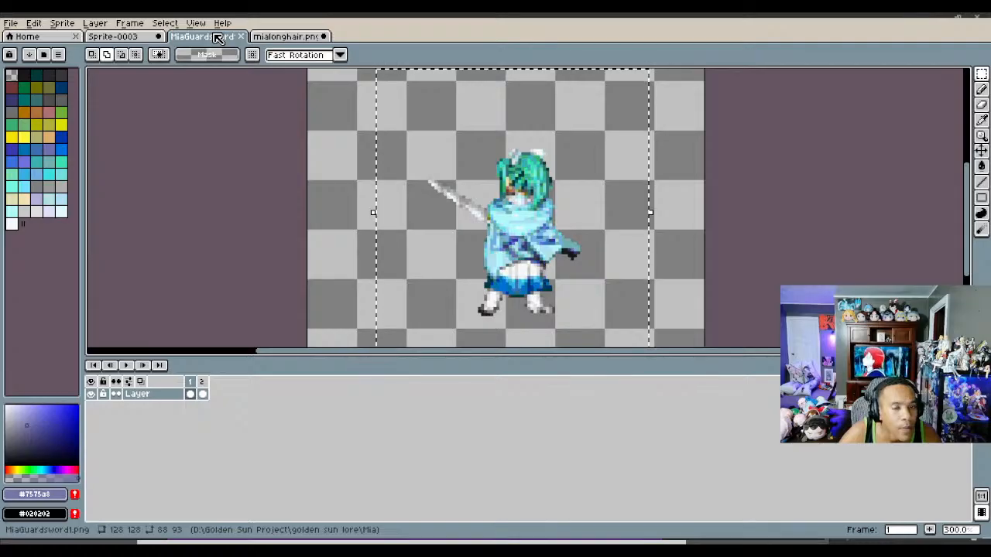
key(ctrl+d)
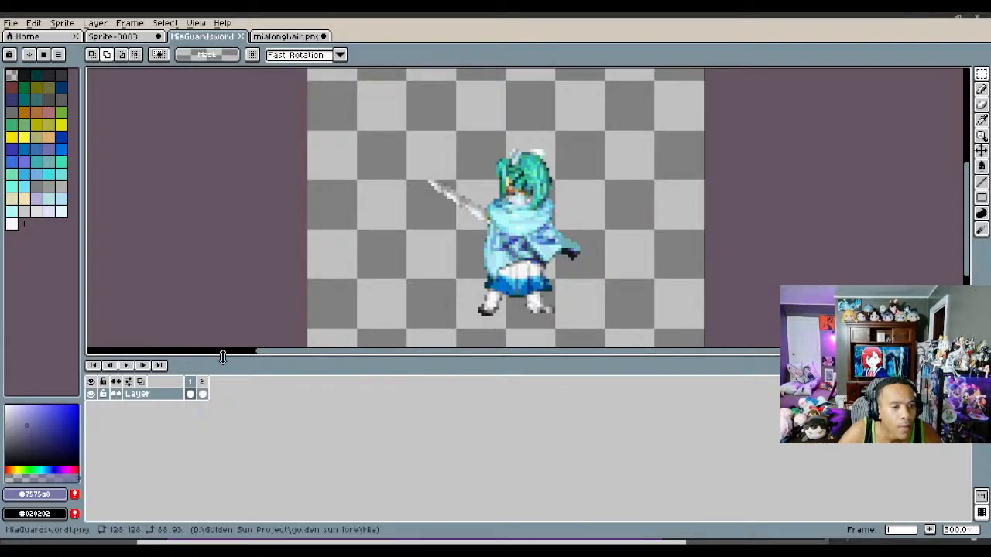
Step: Delete the second frame of MiaGuardsword1.png together with its cel, keeping only the sword-holding pose
click(203, 395)
right_click(202, 394)
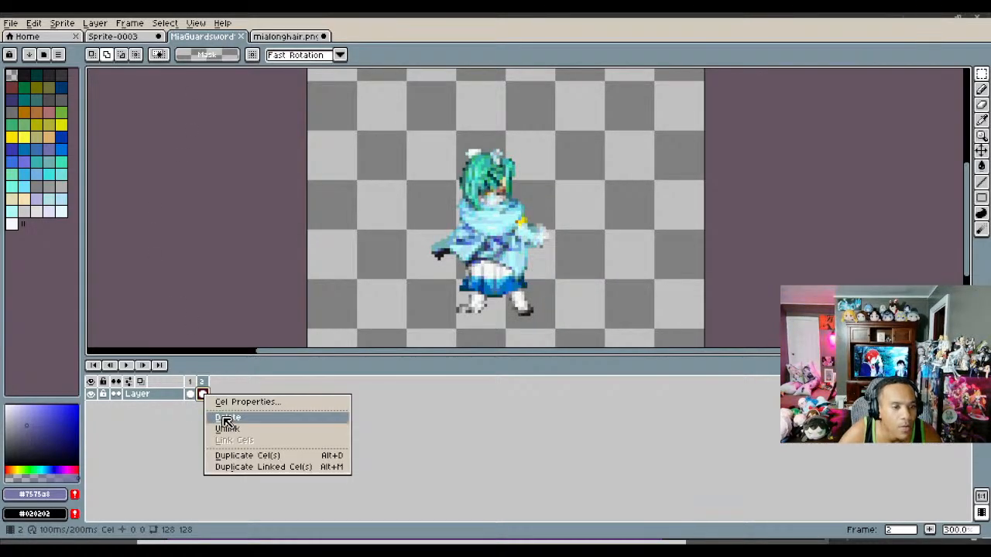
click(226, 419)
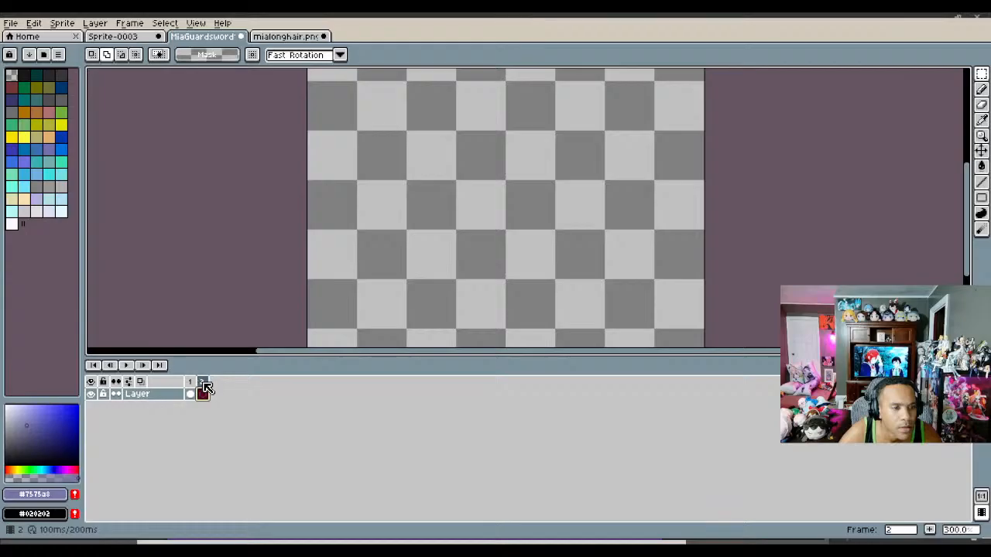
right_click(205, 383)
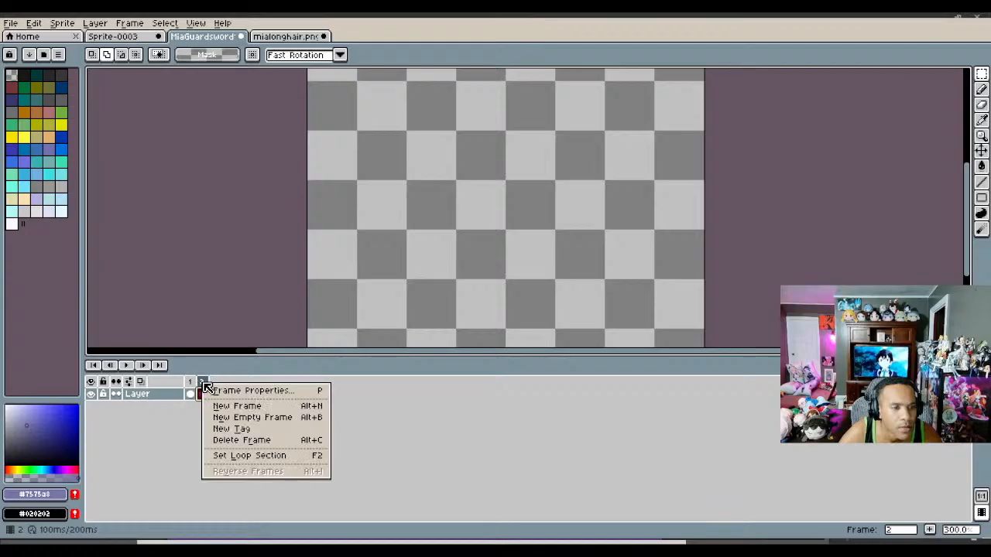
click(241, 440)
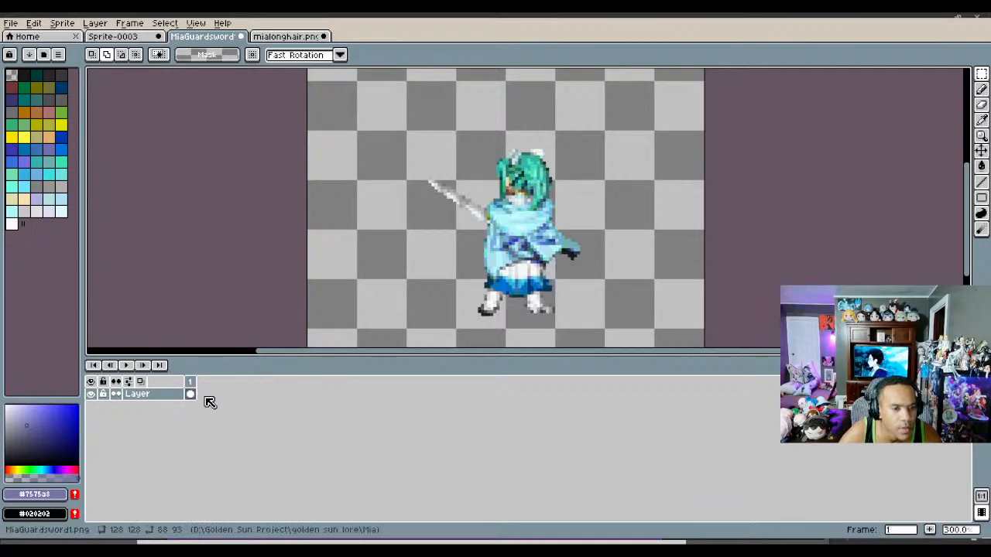
Step: Erase the head and hair of the sword-holding figure in MiaGuardsword1.png with an 11 px eraser
click(286, 39)
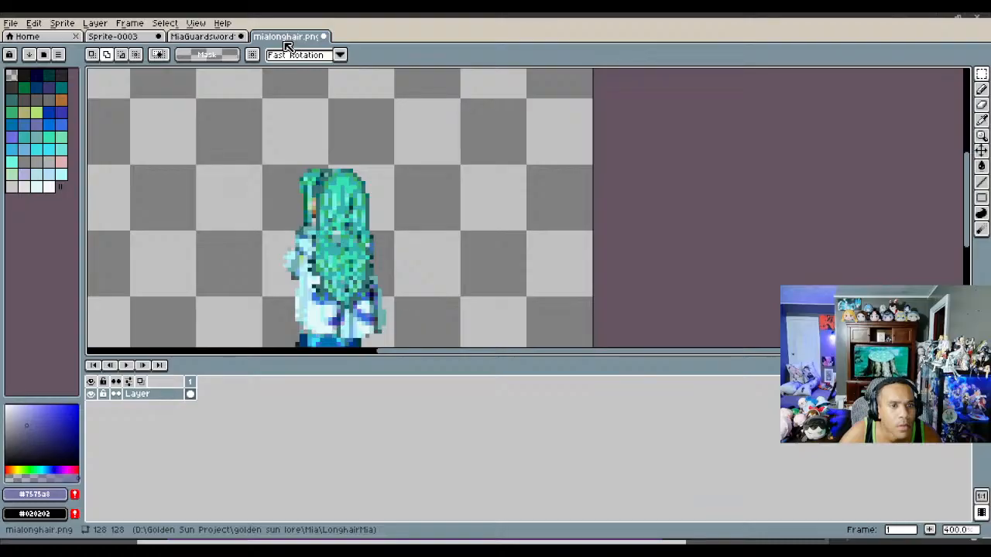
click(215, 41)
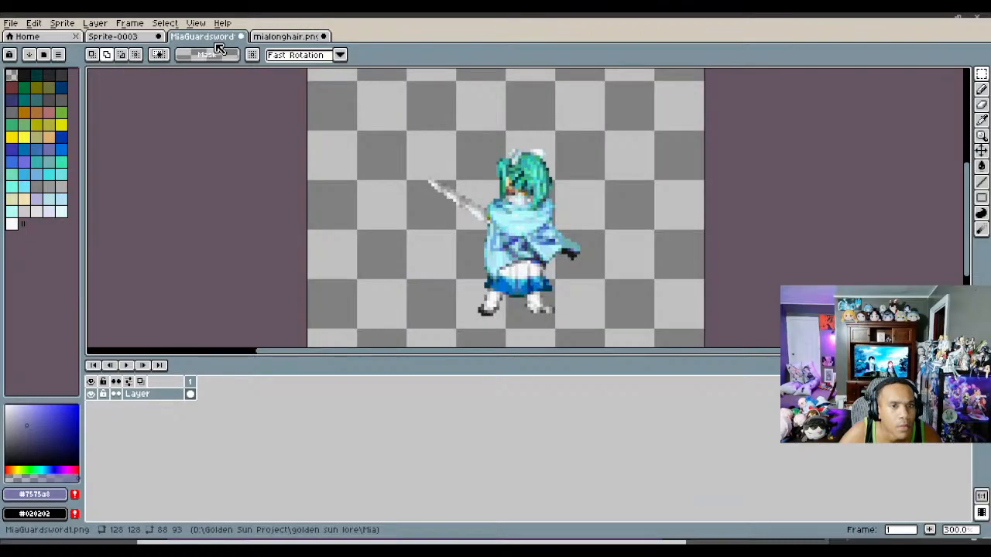
scroll(581, 141, up, 4)
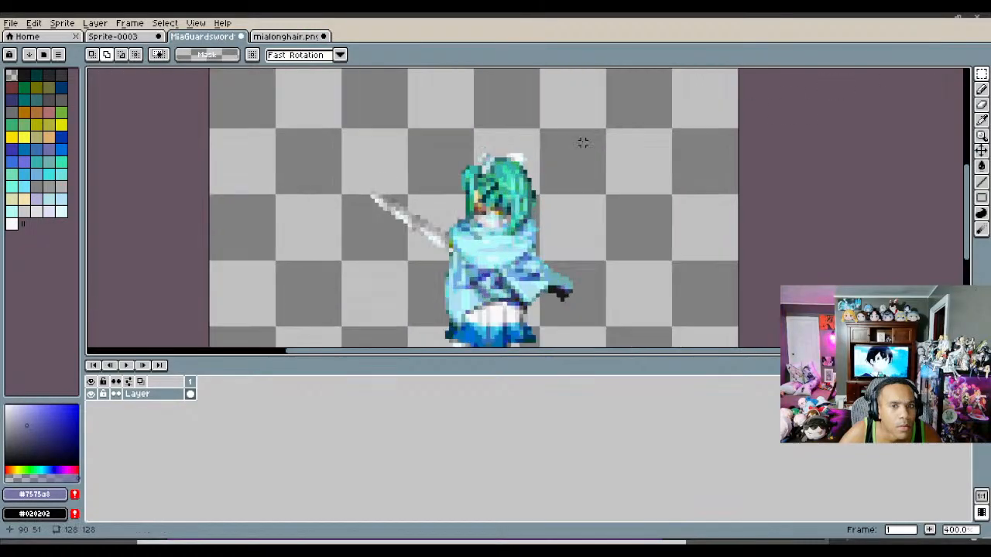
click(982, 89)
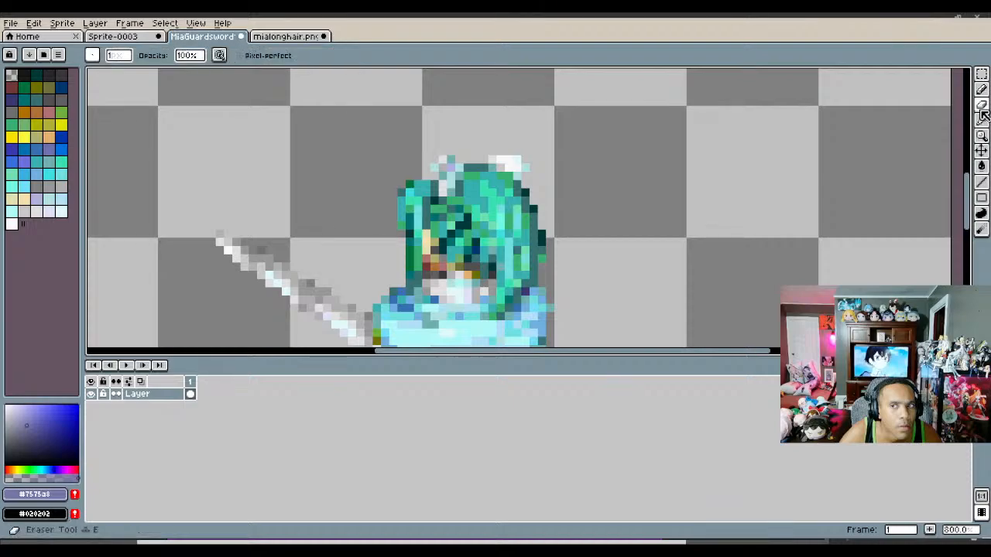
click(117, 54)
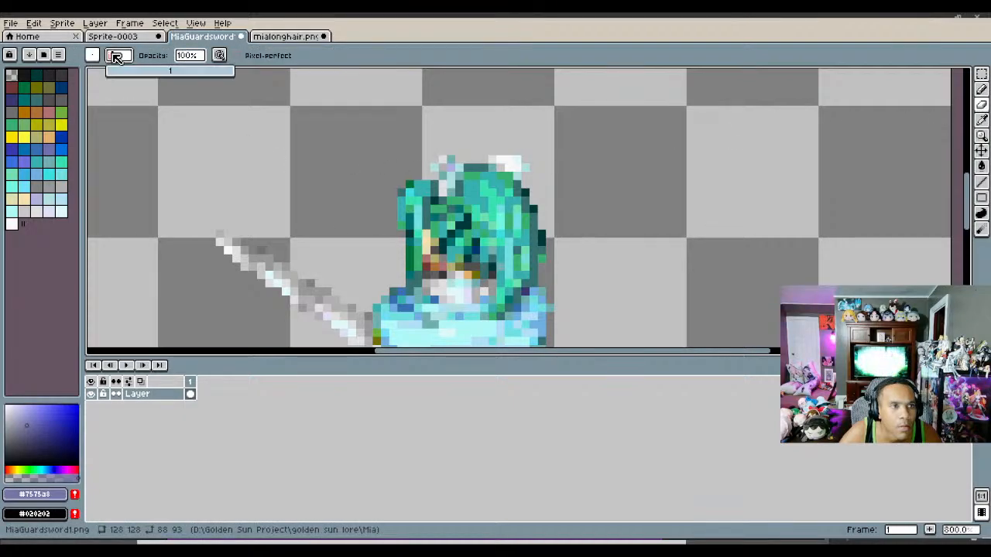
mouse_move(511, 167)
mouse_down()
mouse_move(386, 194)
mouse_move(487, 221)
mouse_move(418, 224)
mouse_move(583, 221)
mouse_move(526, 221)
mouse_move(524, 232)
mouse_up()
scroll(495, 205, down, 3)
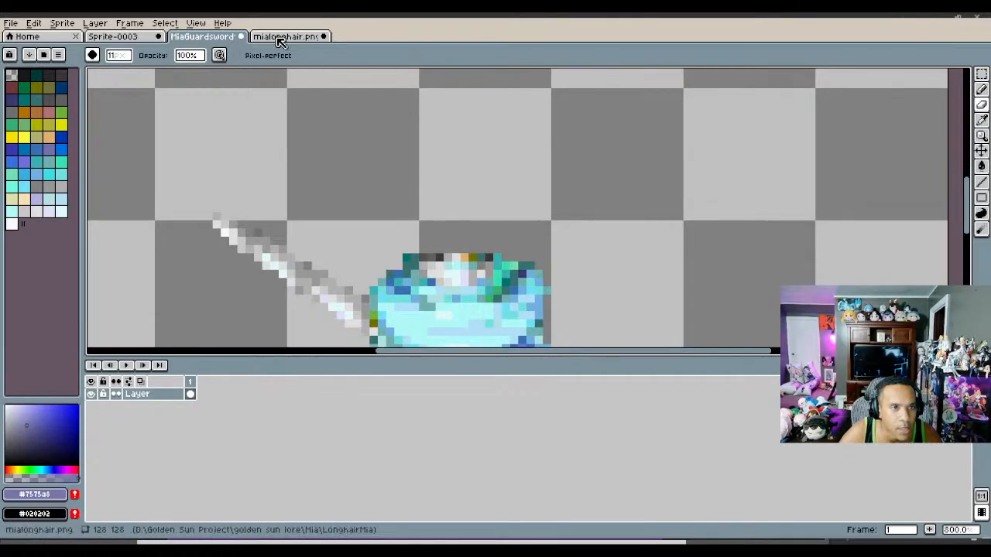
Step: Copy a rectangular area of about 49 × 44 px around the head and long hair in mialonghair.png
click(284, 36)
click(981, 74)
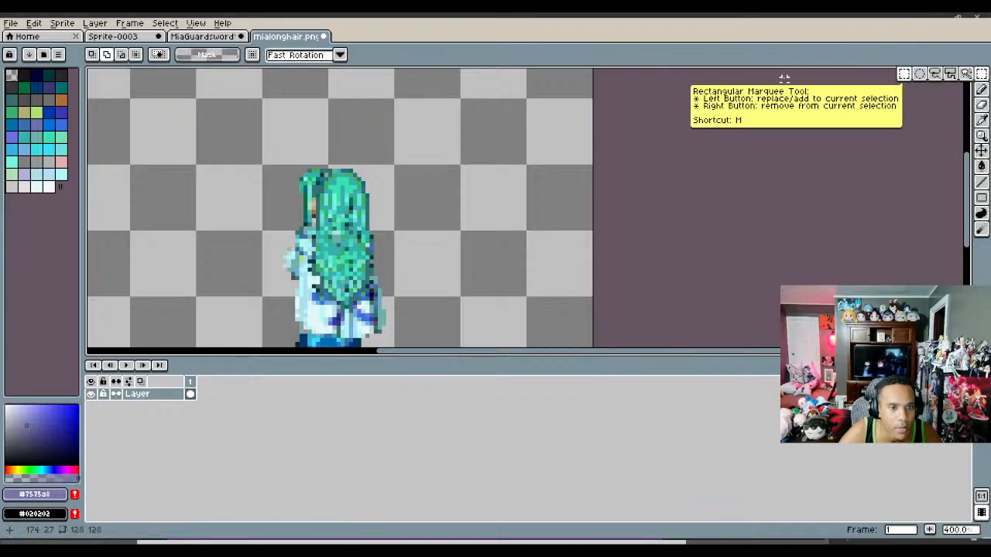
drag(230, 125, 432, 306)
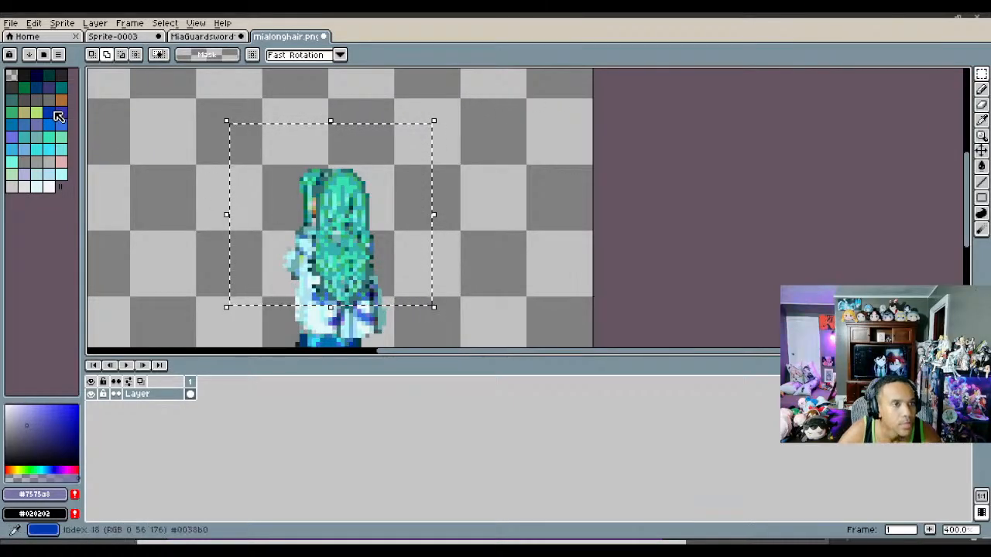
Step: Add a new layer in MiaGuardsword1.png and paste the copied long hair beside the headless body
click(209, 38)
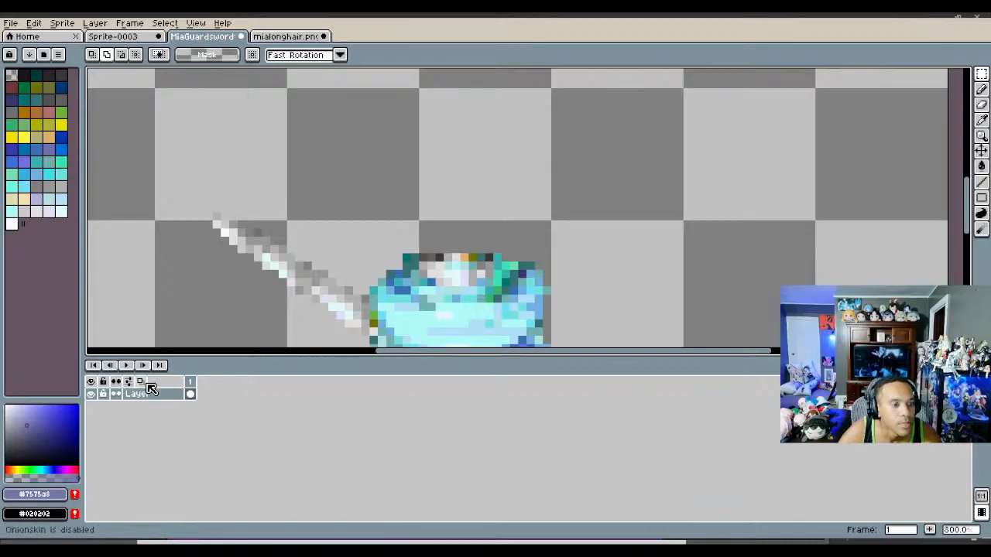
right_click(150, 396)
mouse_move(178, 417)
click(263, 413)
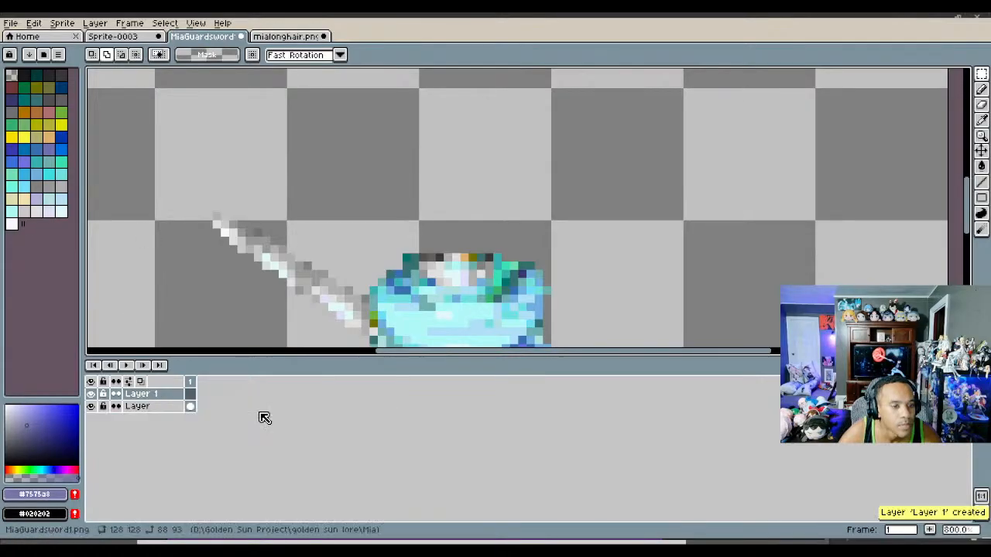
key(ctrl+v)
mouse_move(422, 255)
mouse_down()
mouse_move(482, 225)
mouse_move(620, 219)
mouse_move(659, 263)
mouse_move(668, 260)
mouse_move(612, 246)
mouse_move(601, 228)
mouse_move(620, 315)
mouse_up()
Step: Erase the leftover clothing pixels around the sides and lower end of the pasted long hair
scroll(643, 246, down, 3)
click(981, 104)
scroll(644, 263, up, 2)
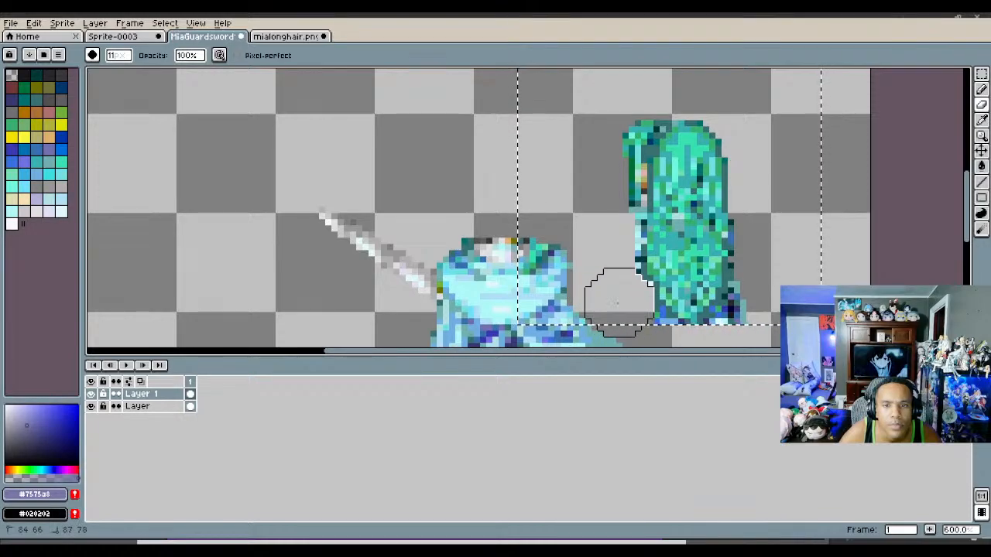
drag(763, 300, 753, 309)
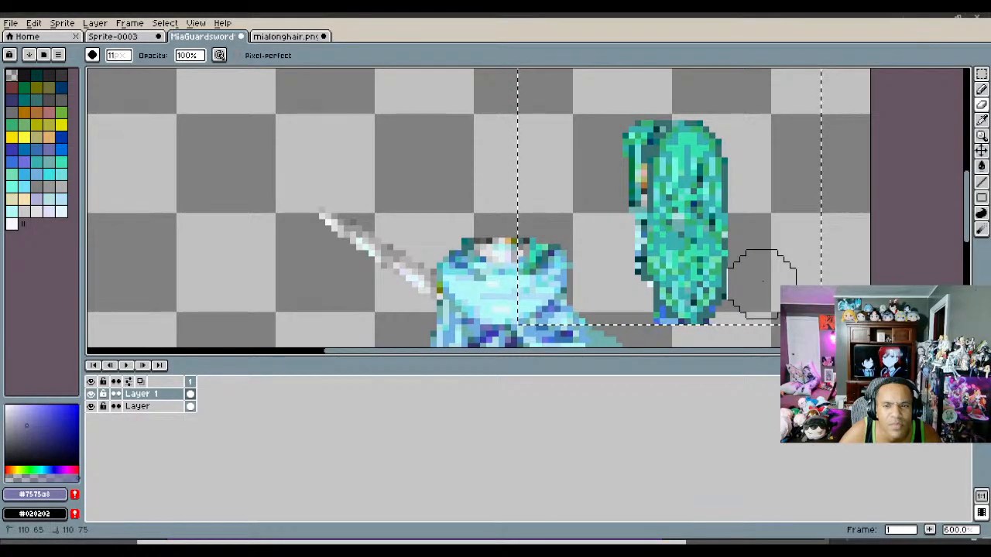
scroll(593, 221, up, 1)
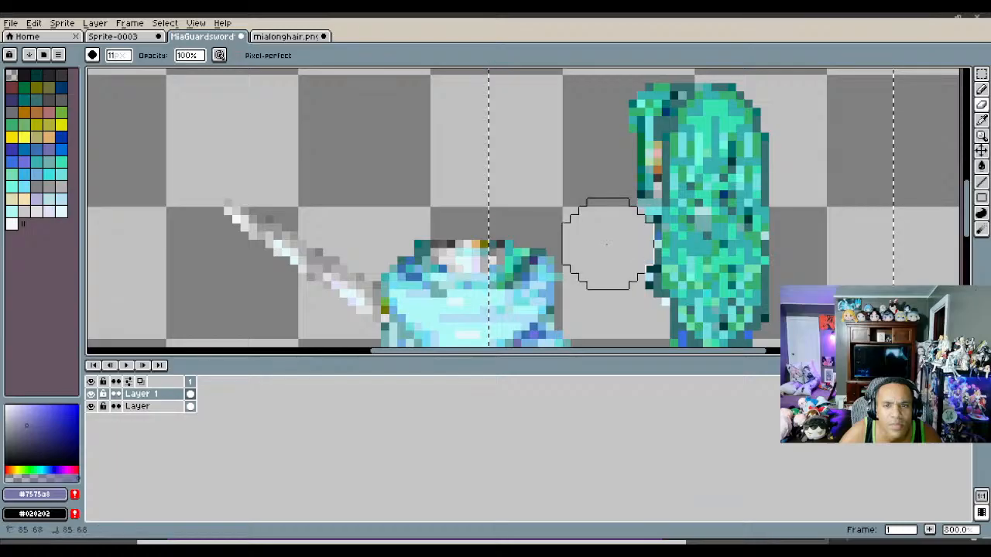
scroll(616, 276, down, 3)
scroll(615, 278, up, 5)
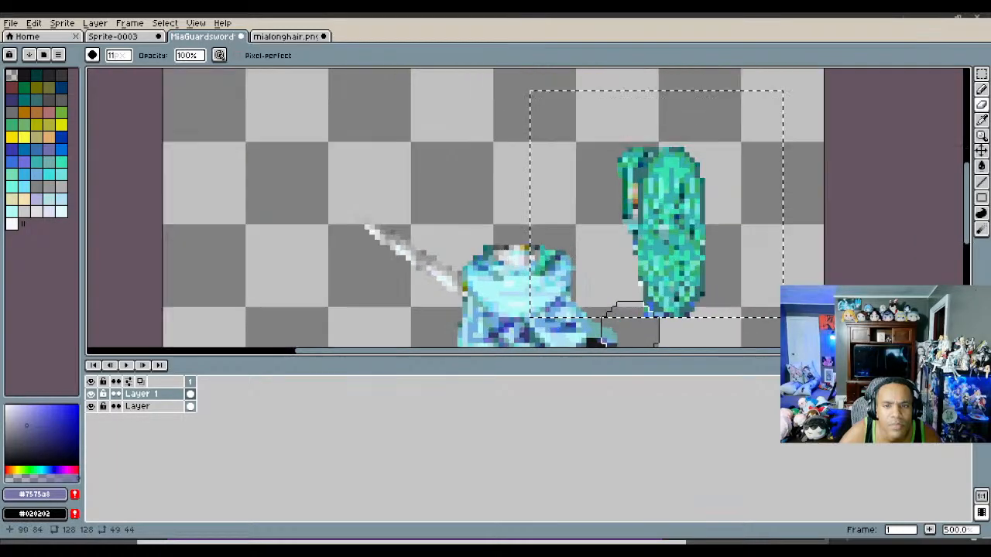
mouse_move(638, 331)
mouse_down()
mouse_move(800, 317)
mouse_move(781, 310)
mouse_up()
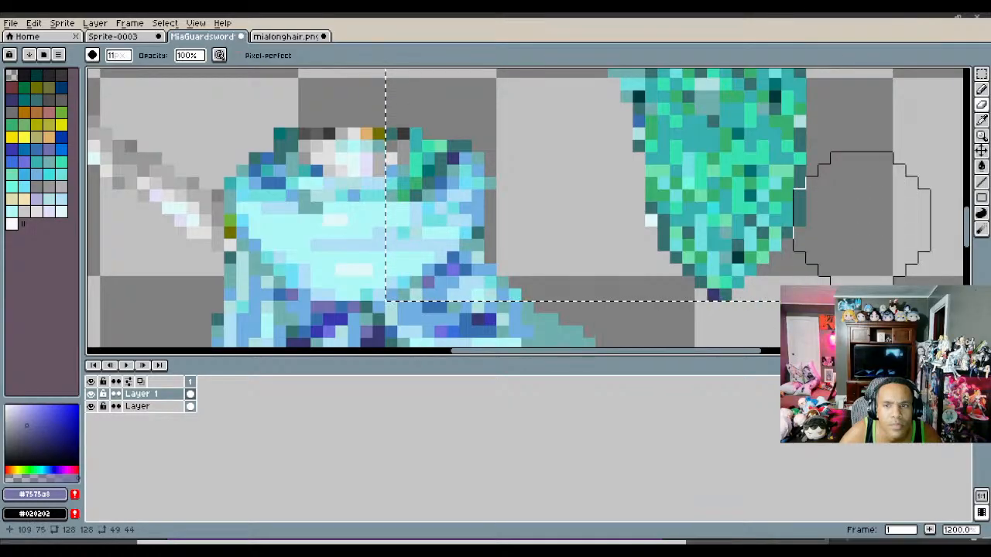
scroll(869, 206, down, 4)
scroll(869, 206, down, 1)
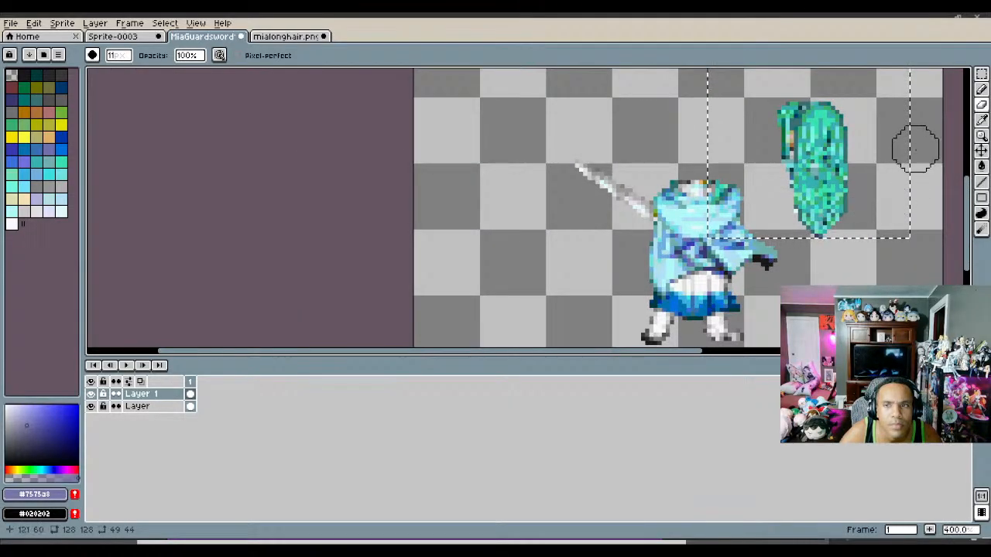
Step: Move the long hair onto the headless sword-holding body and clear the selection
click(980, 151)
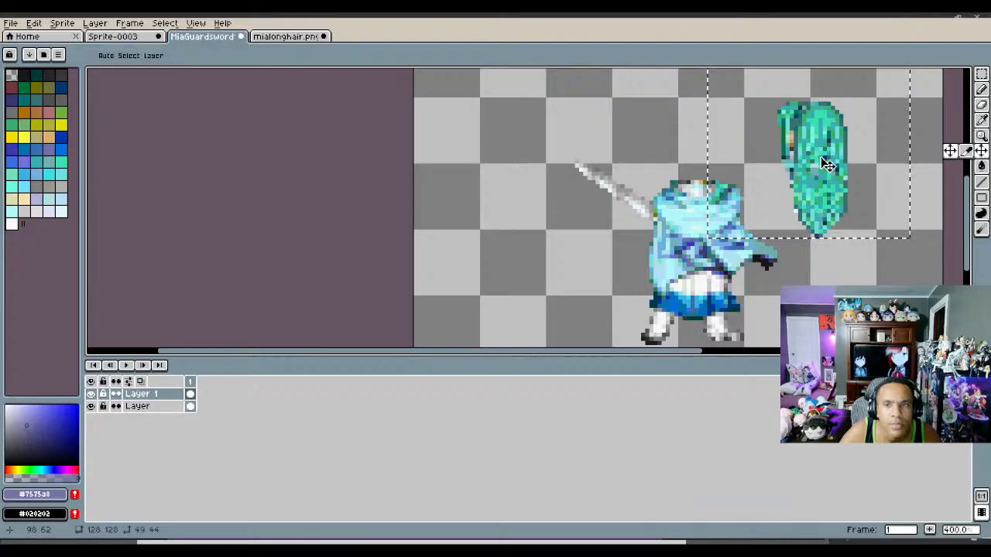
drag(830, 164, 719, 192)
scroll(719, 192, down, 2)
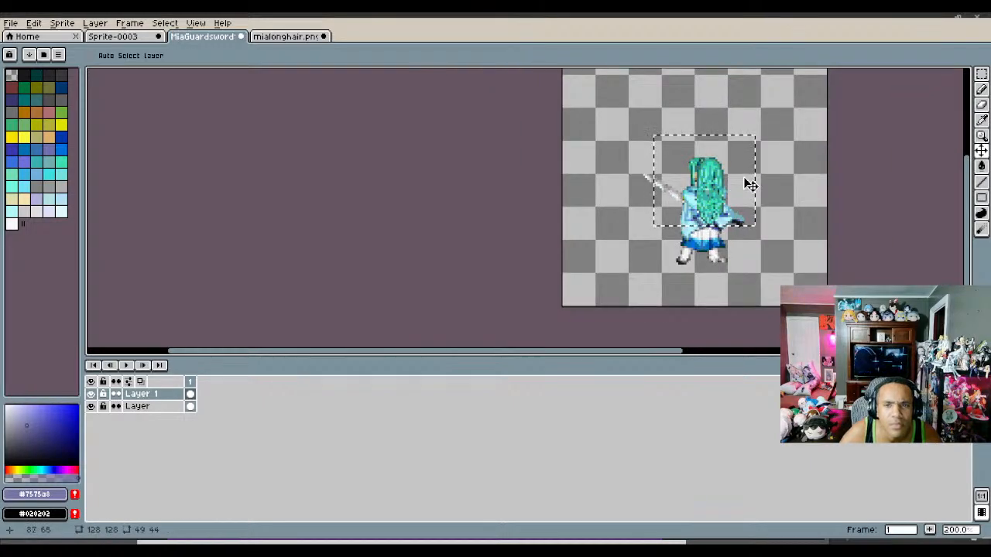
scroll(729, 183, up, 2)
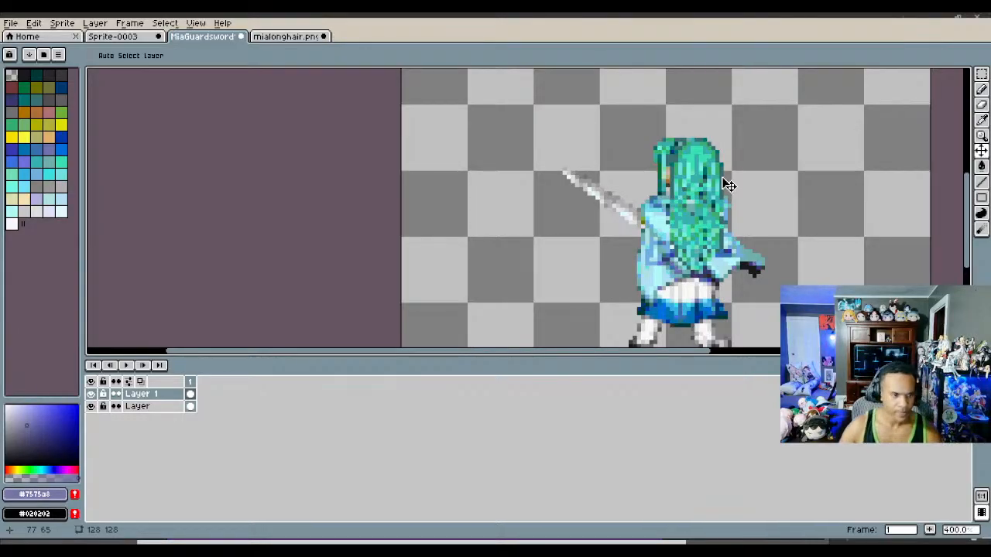
Step: Save the combined sprite as MiaGuardLonghairsword.png in the LonghairMia folder
click(11, 23)
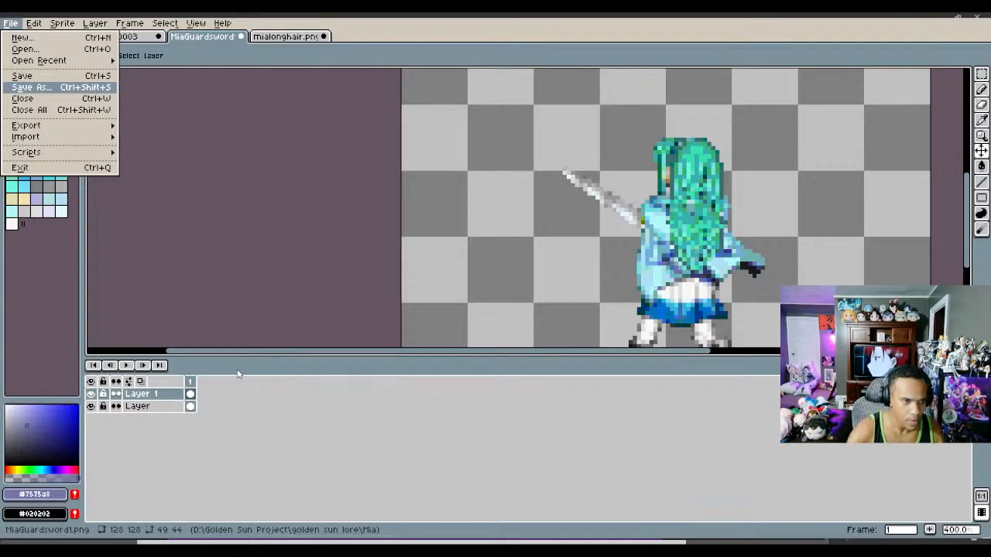
click(608, 315)
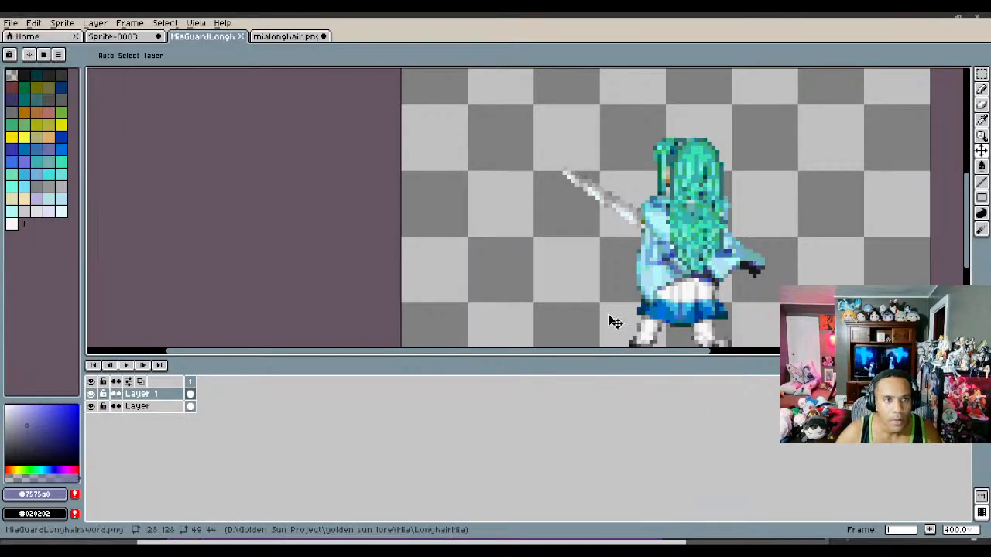
Step: Close mialonghair.png and Sprite-0003 without saving their changes
click(324, 37)
click(495, 302)
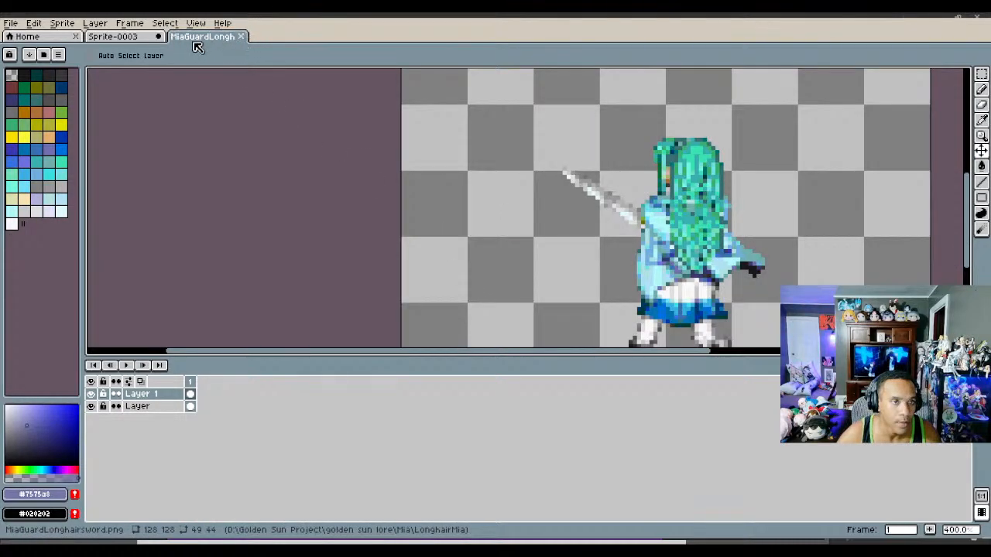
click(158, 37)
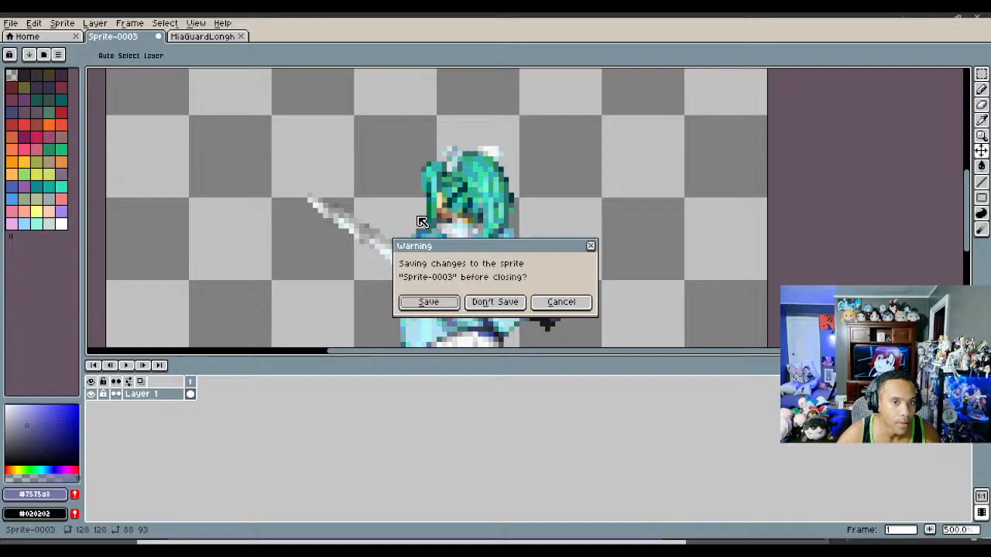
click(495, 302)
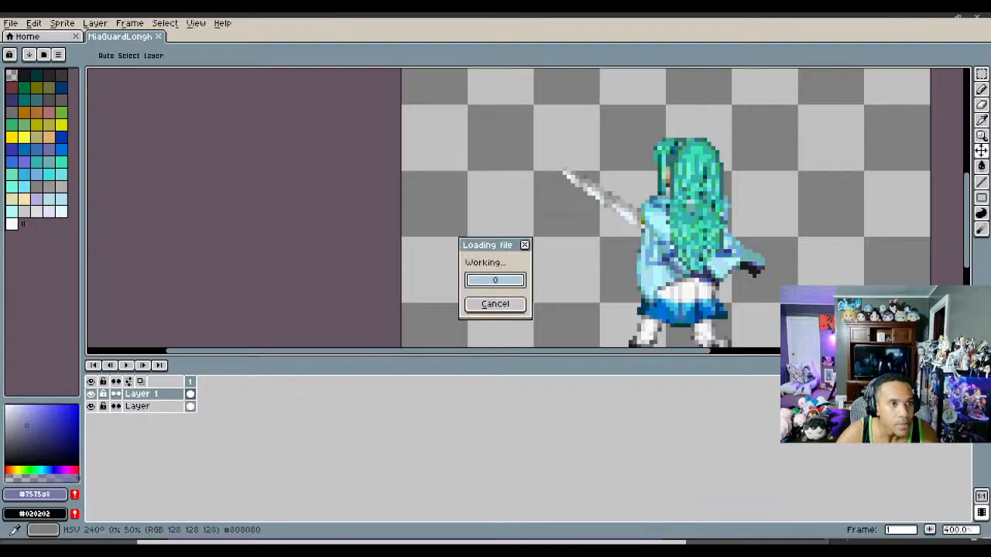
Step: Open Trainingstage.png and look over the characters standing on the stage floor
scroll(441, 266, down, 4)
scroll(440, 266, up, 5)
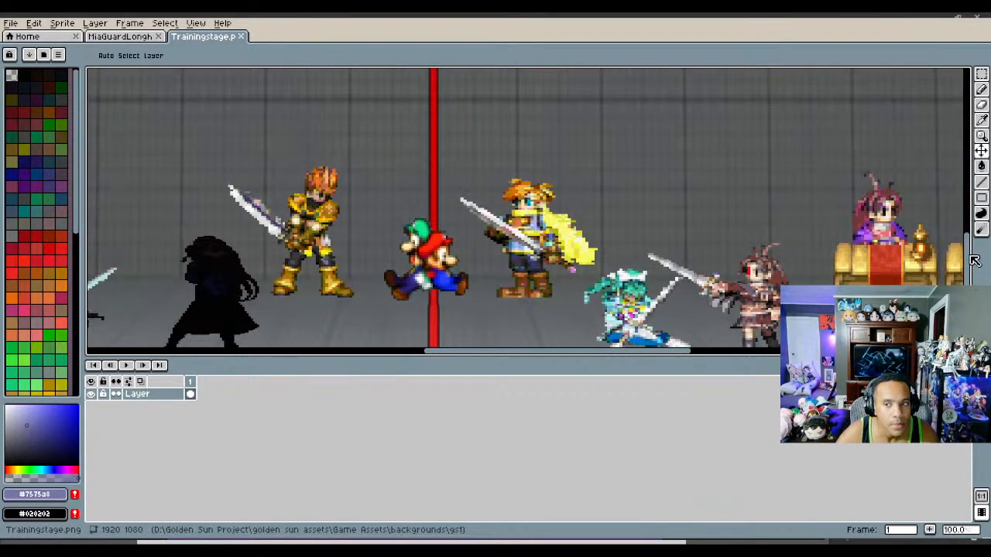
scroll(601, 221, down, 3)
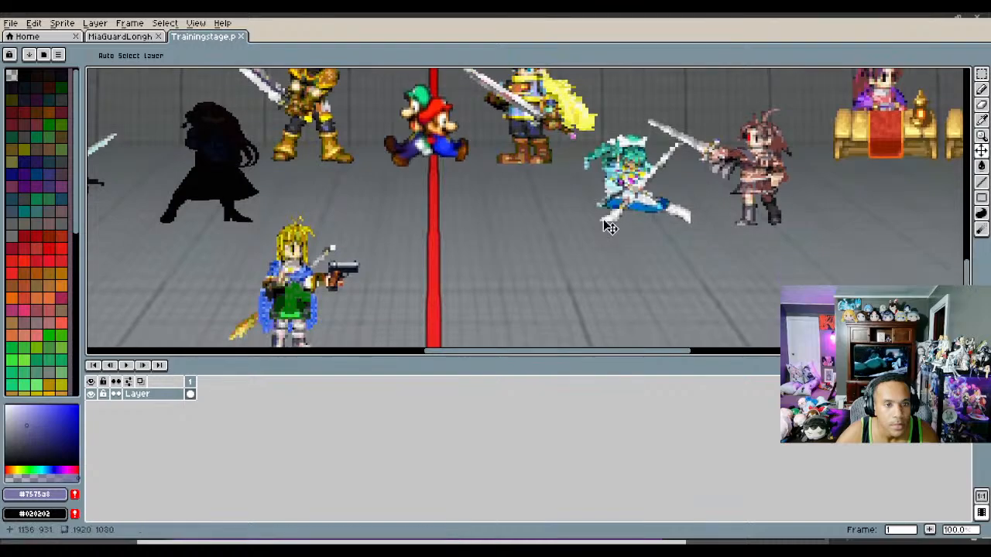
scroll(480, 225, up, 3)
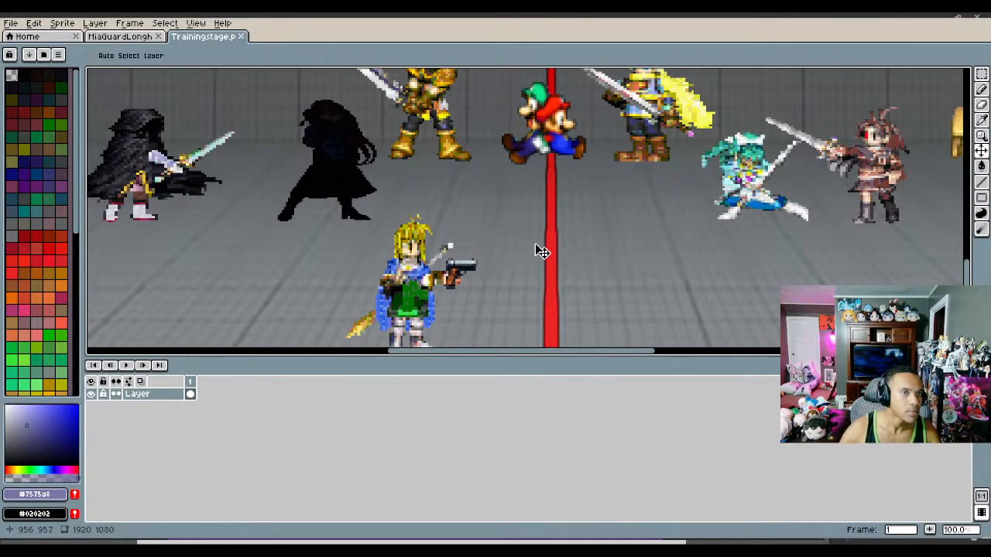
Step: Close and reopen MiaGuardLonghairsword.png, and copy an area of about 81 × 77 px around the long-haired figure
click(160, 37)
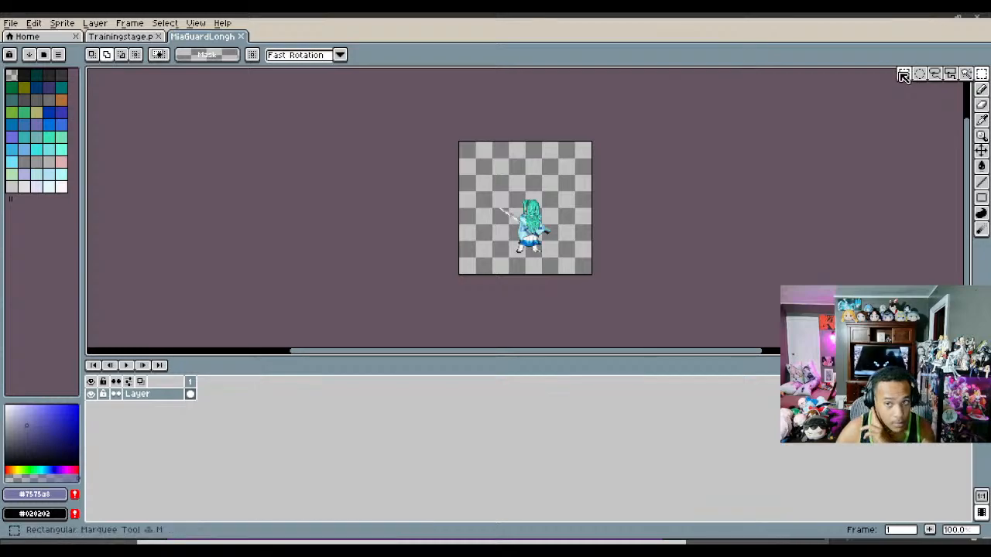
drag(572, 259, 483, 176)
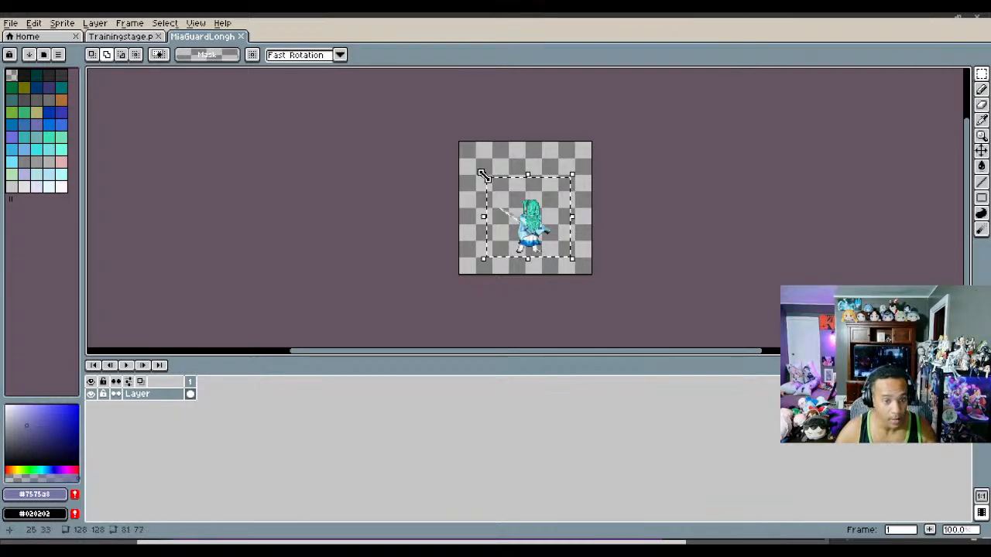
Step: Add a new layer to Trainingstage.png and paste the copied long-haired figure onto it
click(120, 36)
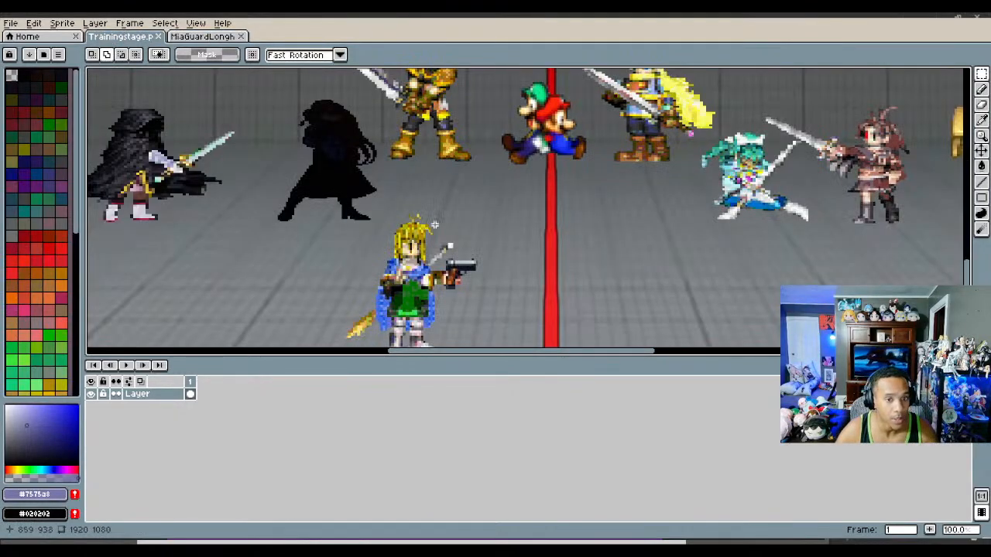
right_click(162, 396)
mouse_move(182, 418)
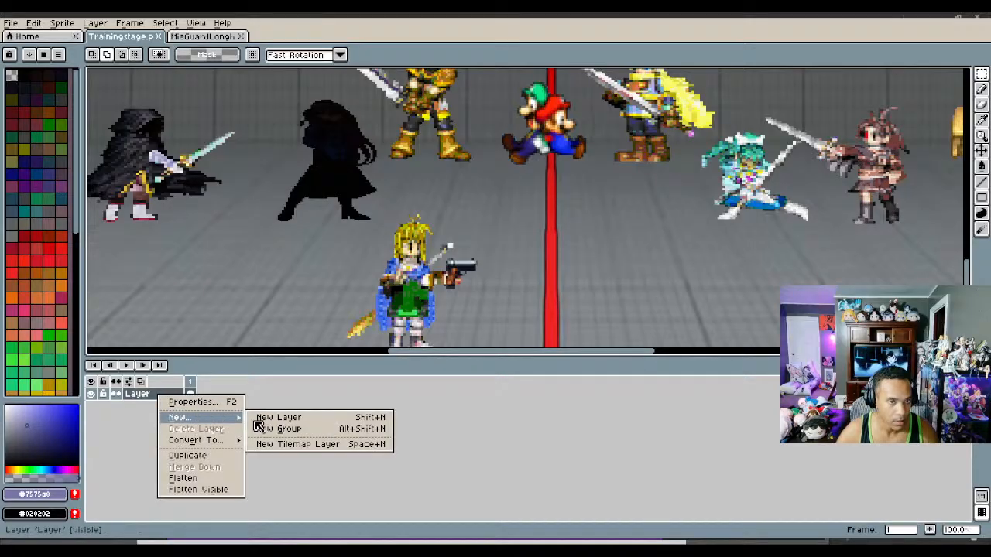
click(315, 419)
key(ctrl+v)
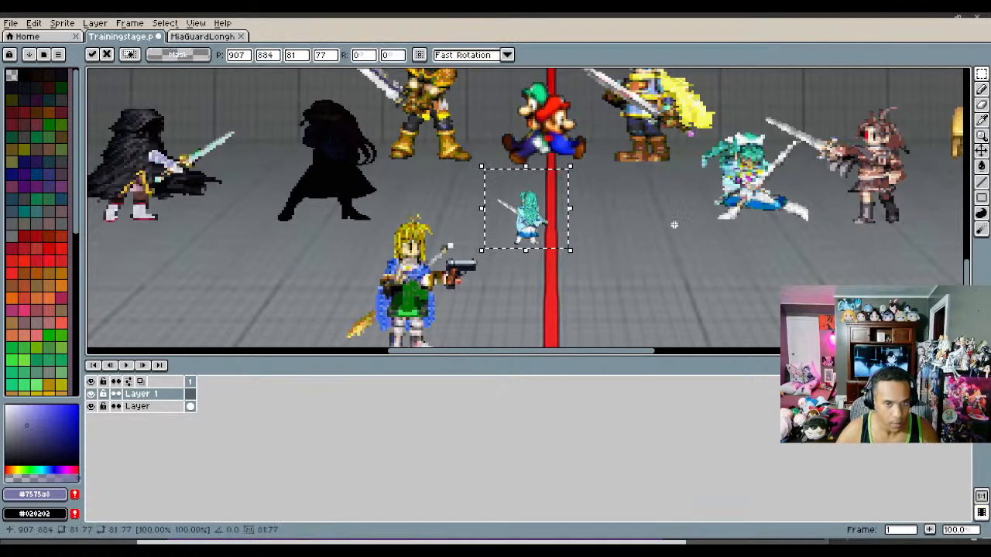
Step: Enlarge the pasted figure to about 197 × 183 px beside the blond character holding a pistol
drag(529, 225, 485, 228)
scroll(553, 300, down, 1)
drag(530, 265, 542, 276)
scroll(570, 278, up, 1)
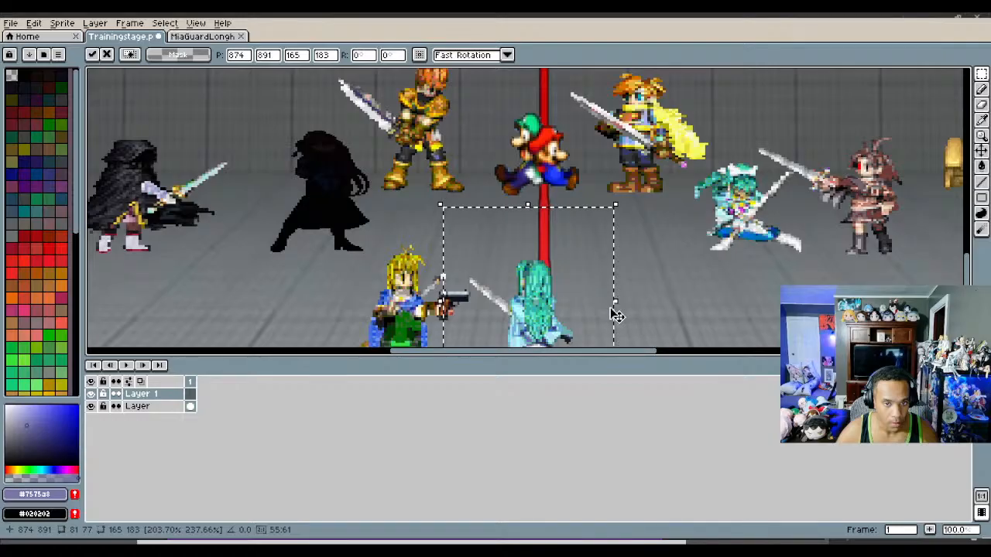
drag(616, 302, 648, 303)
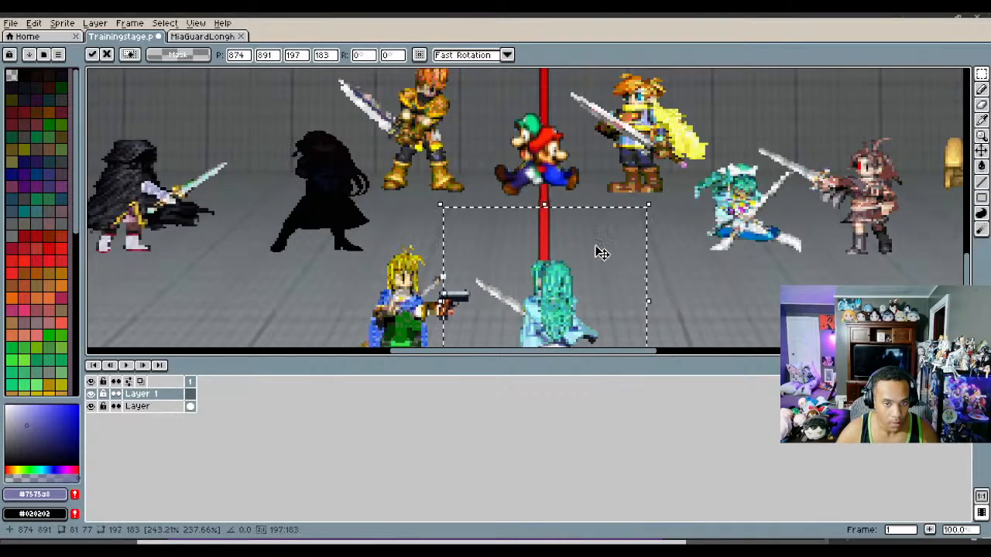
Step: Stretch the figure to 197 × 209 px, stand it on the floor facing the blond character, and apply the transformation
mouse_move(556, 214)
mouse_down()
mouse_move(556, 196)
mouse_move(557, 232)
mouse_up()
scroll(555, 214, down, 2)
scroll(567, 261, up, 1)
scroll(562, 238, up, 2)
scroll(535, 222, down, 1)
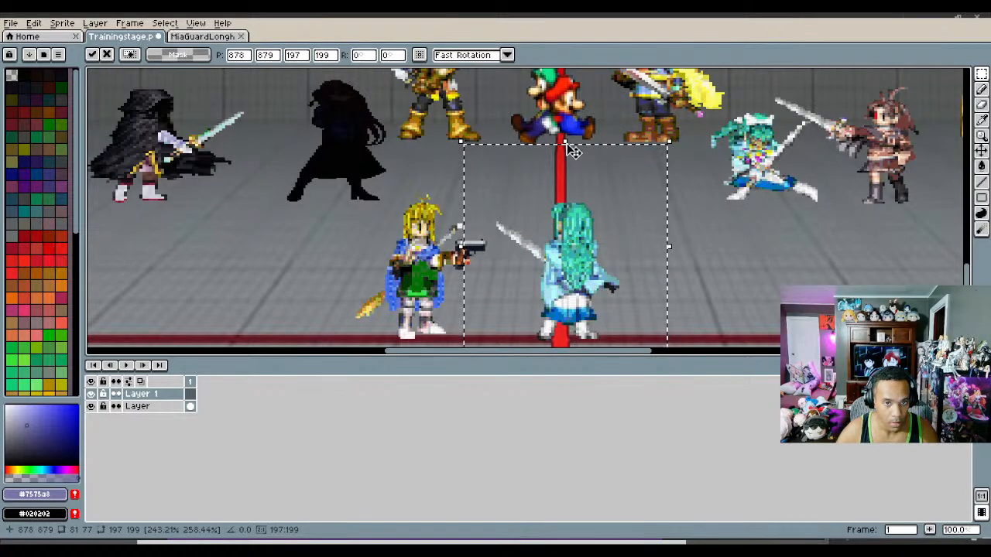
drag(564, 142, 565, 133)
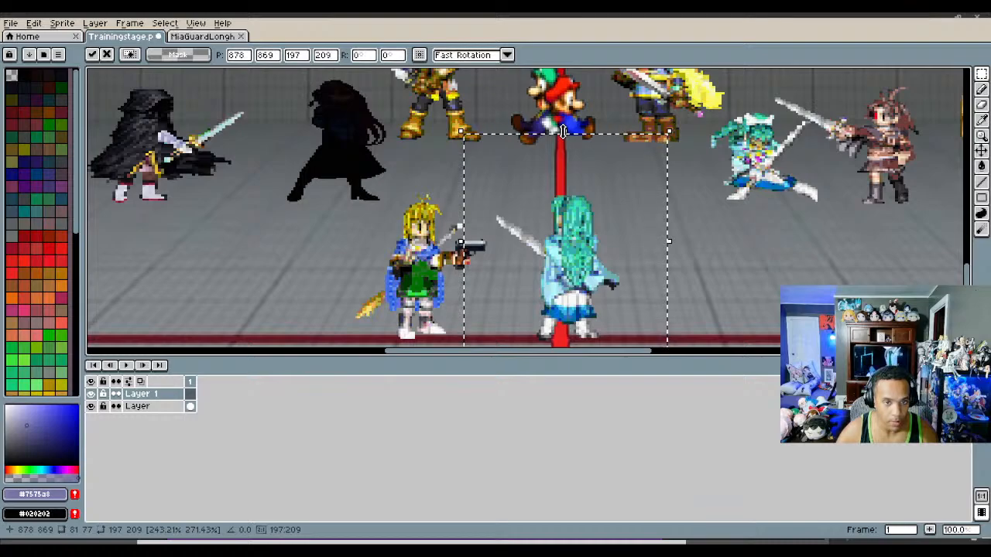
drag(575, 187, 557, 213)
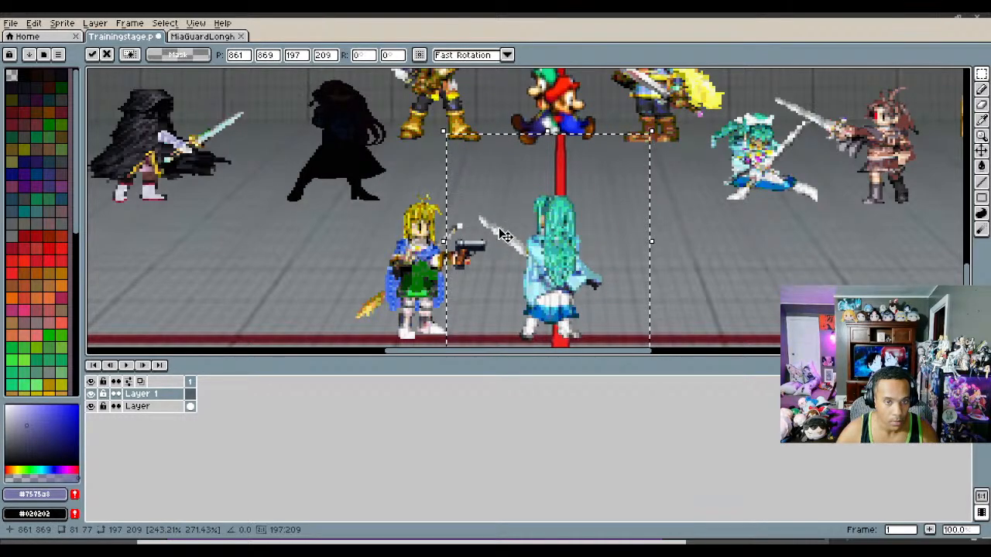
scroll(485, 252, down, 3)
scroll(485, 251, up, 3)
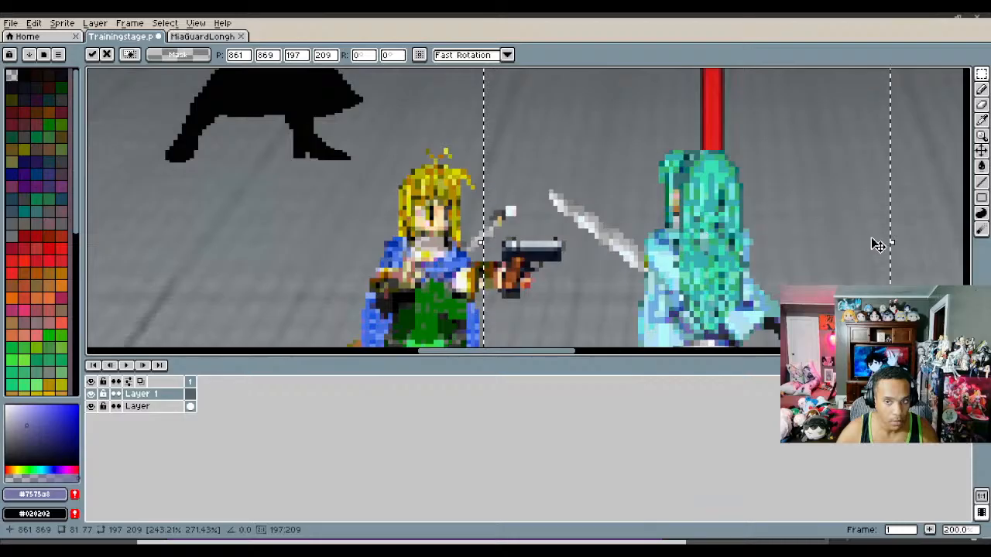
key(Return)
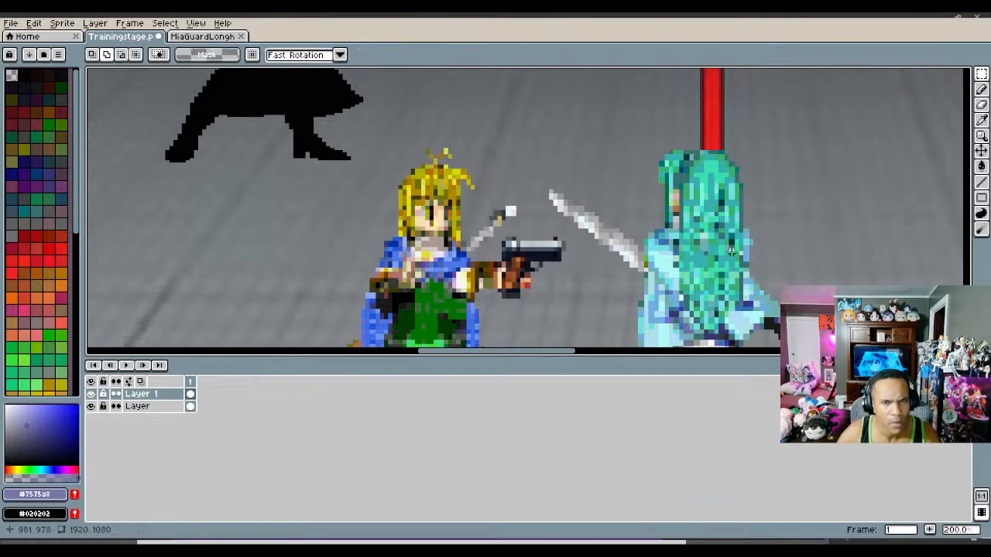
Step: Compare the placed Mia figure's size and detail with the other characters on the stage
scroll(664, 257, down, 1)
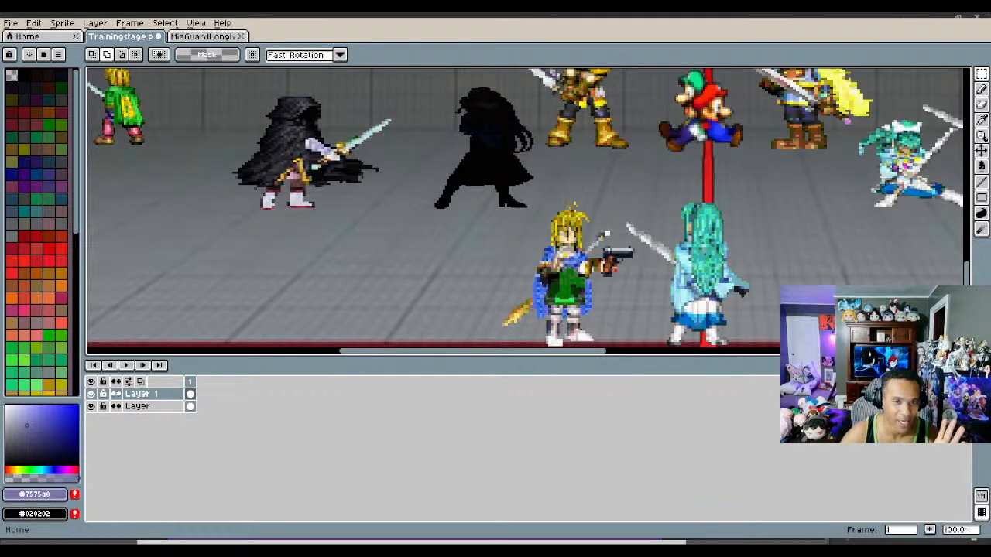
scroll(493, 98, up, 2)
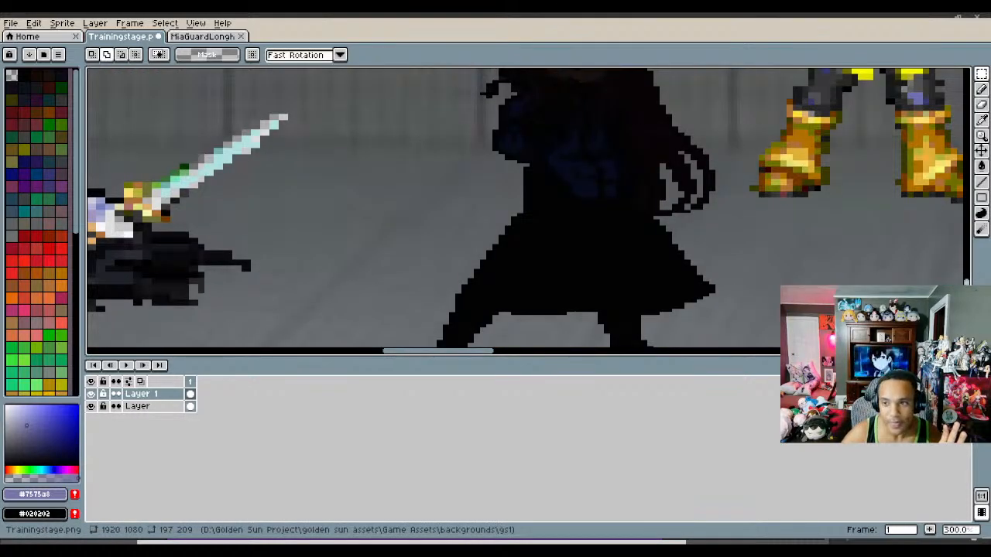
drag(968, 298, 972, 284)
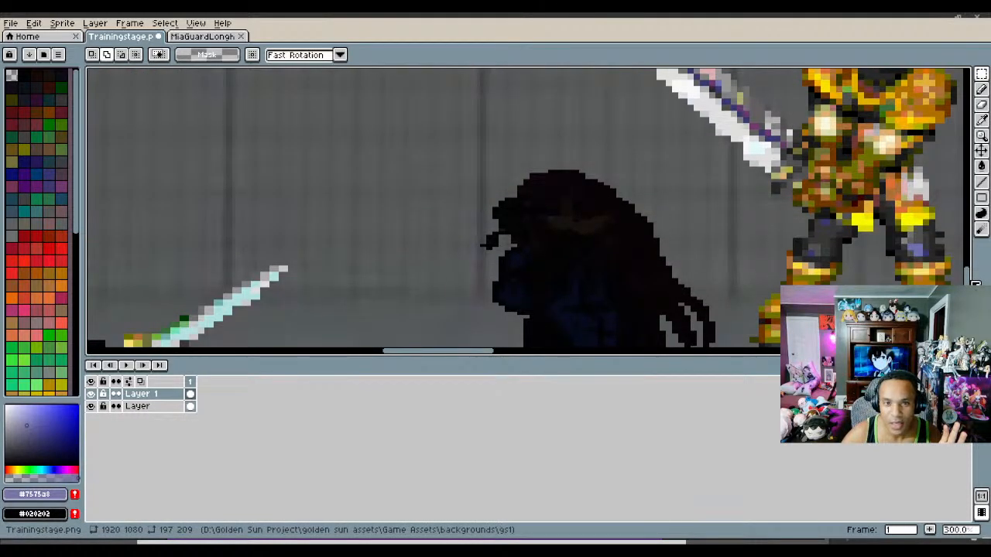
drag(975, 284, 969, 324)
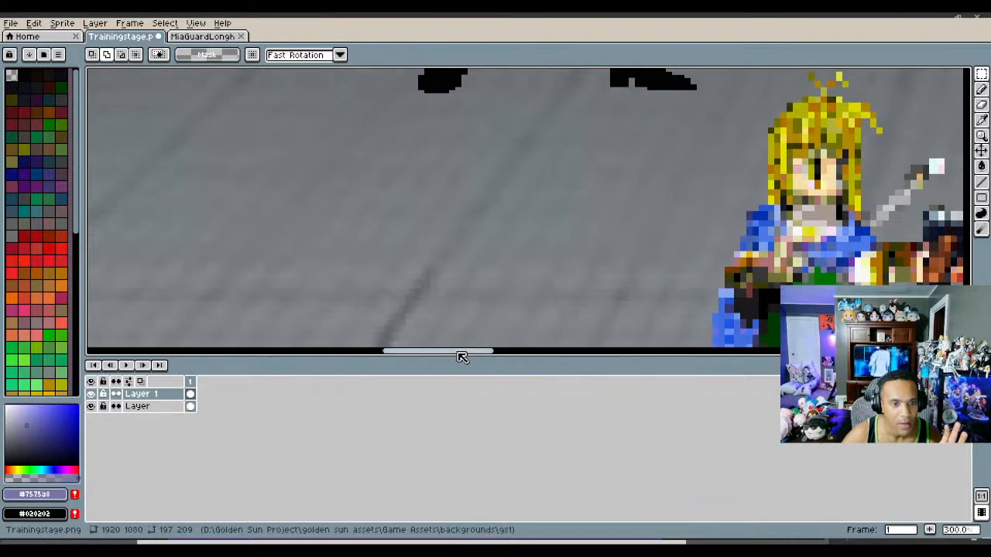
drag(462, 355, 531, 358)
scroll(537, 281, down, 1)
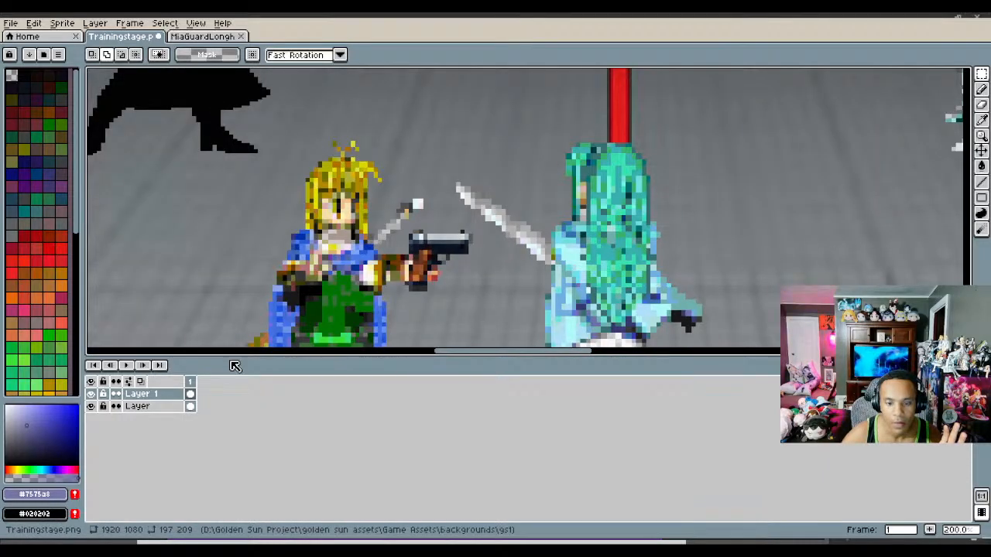
drag(967, 307, 967, 313)
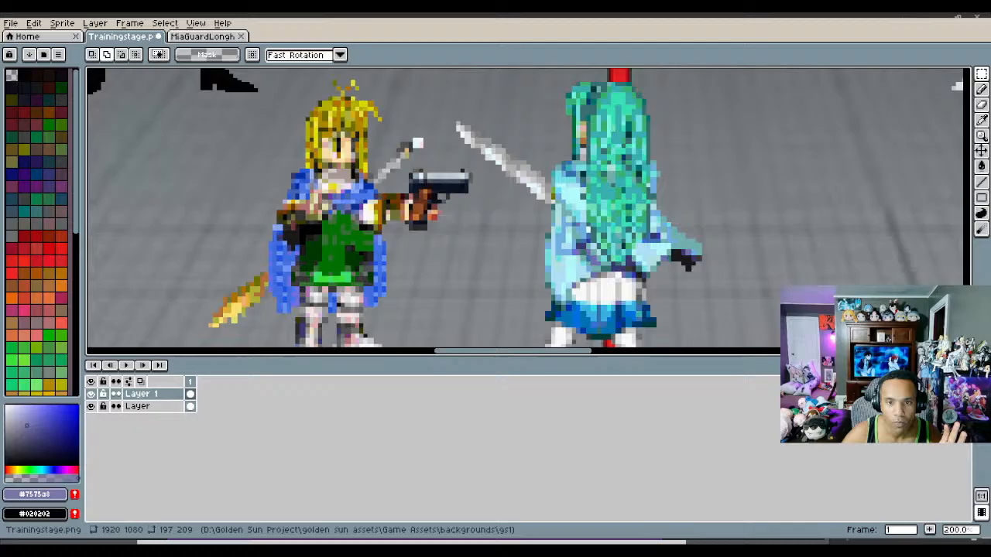
Step: Delete the added layer holding Mia from Trainingstage.png and close MiaGuardLonghairsword.png
right_click(168, 397)
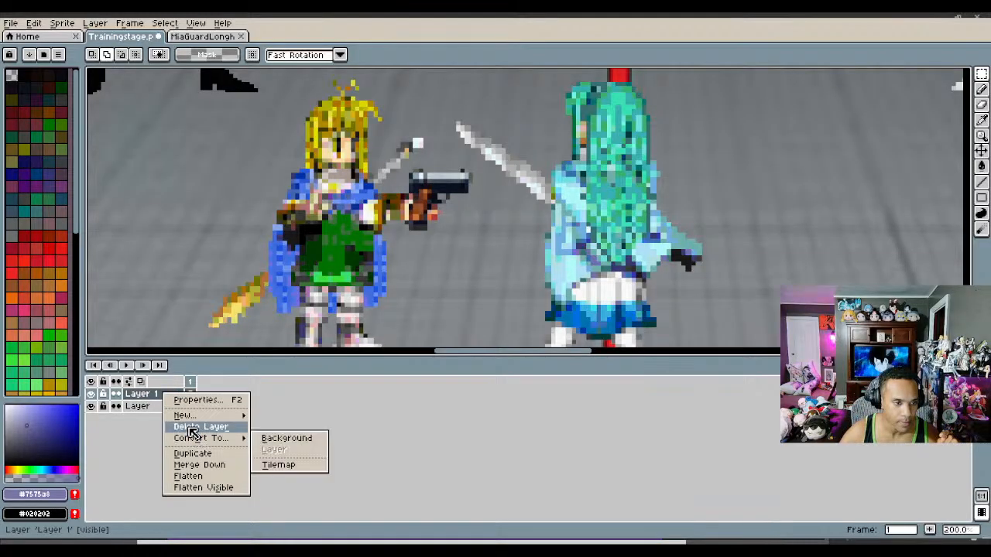
click(191, 428)
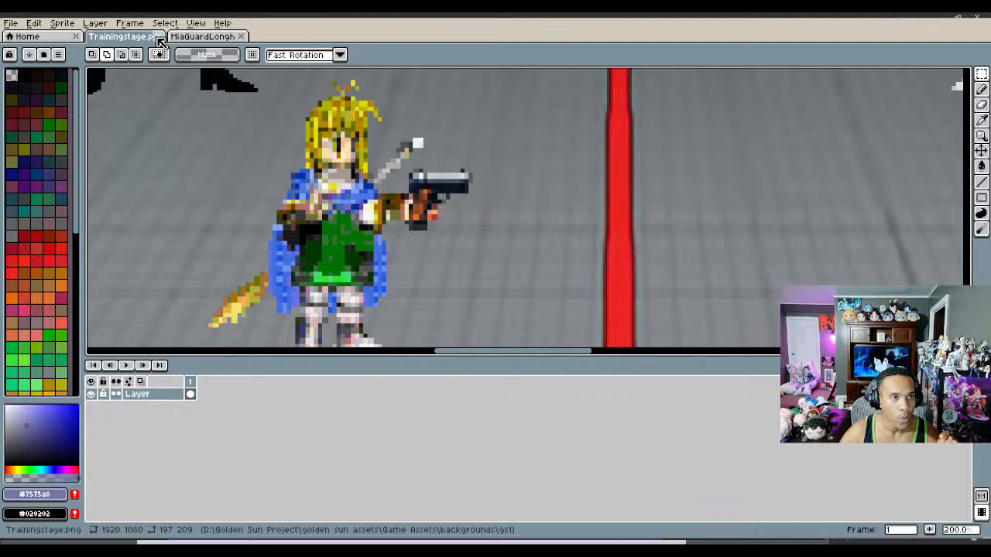
click(240, 36)
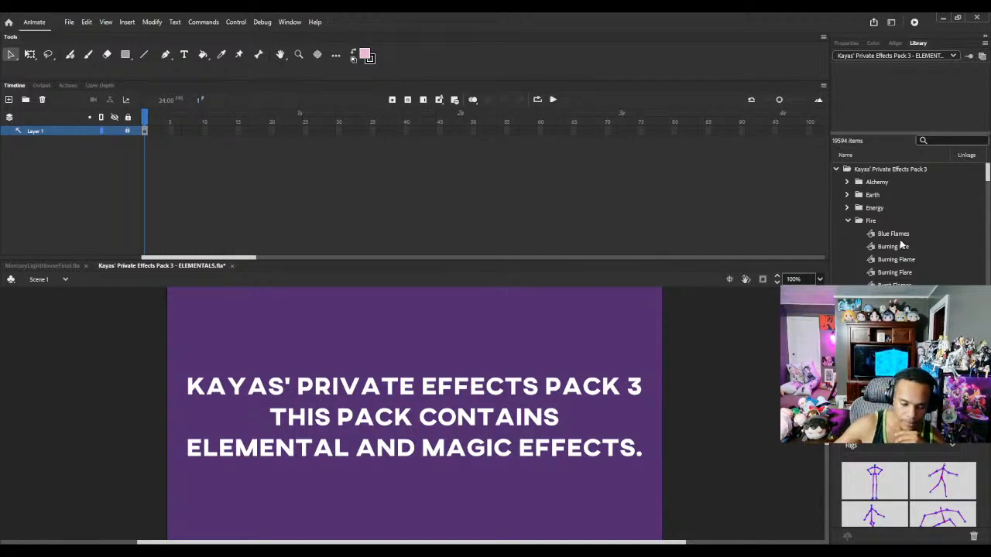
Step: In Adobe Animate, preview the Fire effects in Kayas' Private Effects Pack 3, from Blue Flames through Fire Ball #2
click(896, 235)
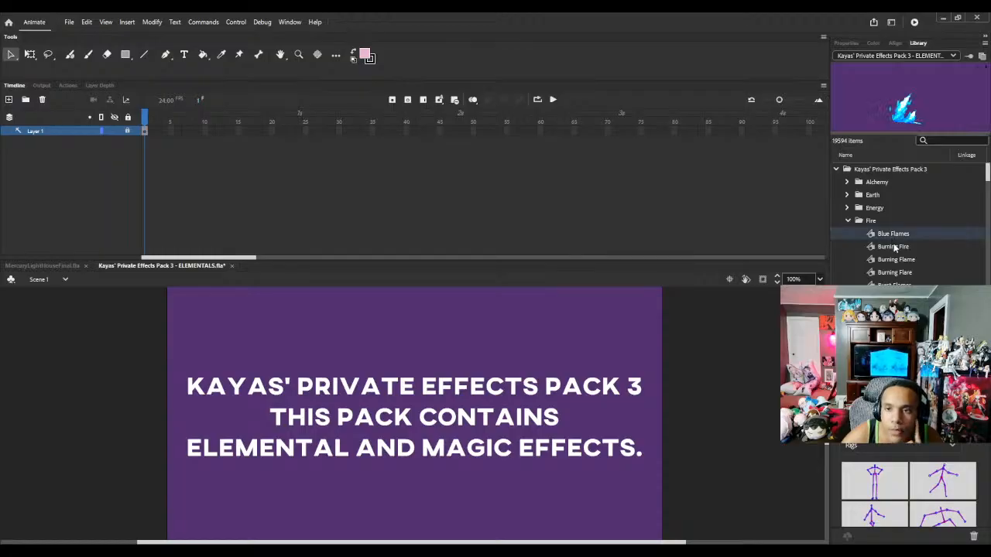
click(897, 247)
click(896, 262)
click(896, 273)
click(897, 284)
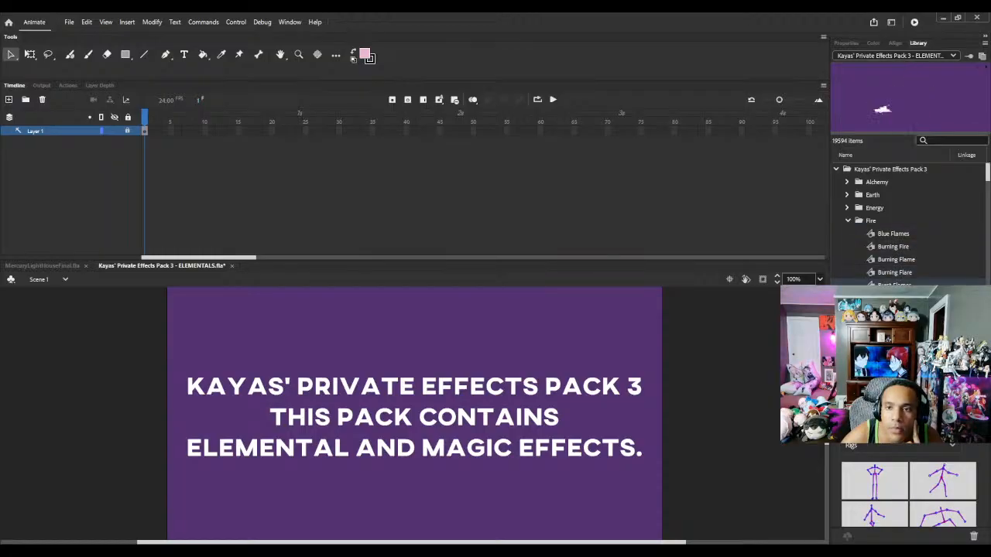
click(896, 298)
scroll(899, 294, down, 1)
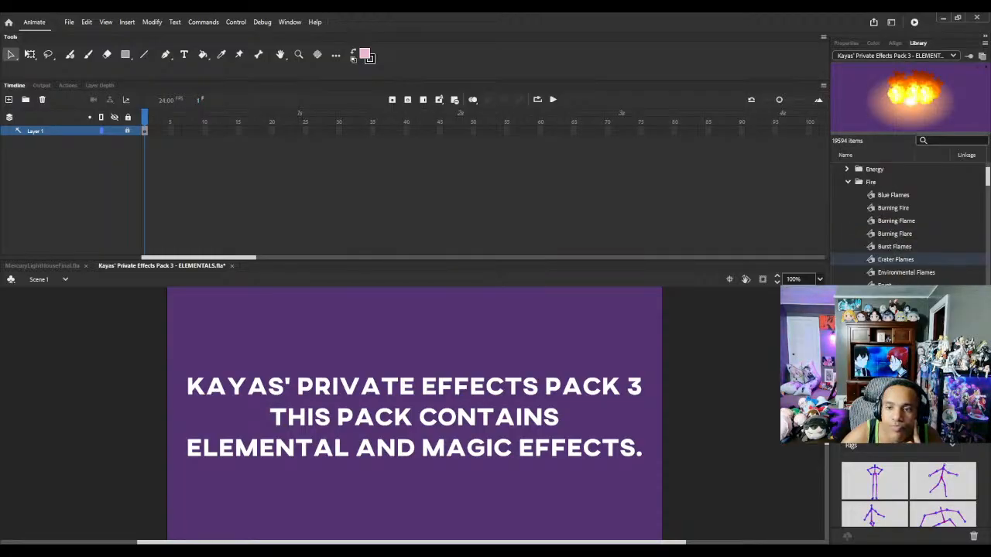
click(907, 273)
click(886, 285)
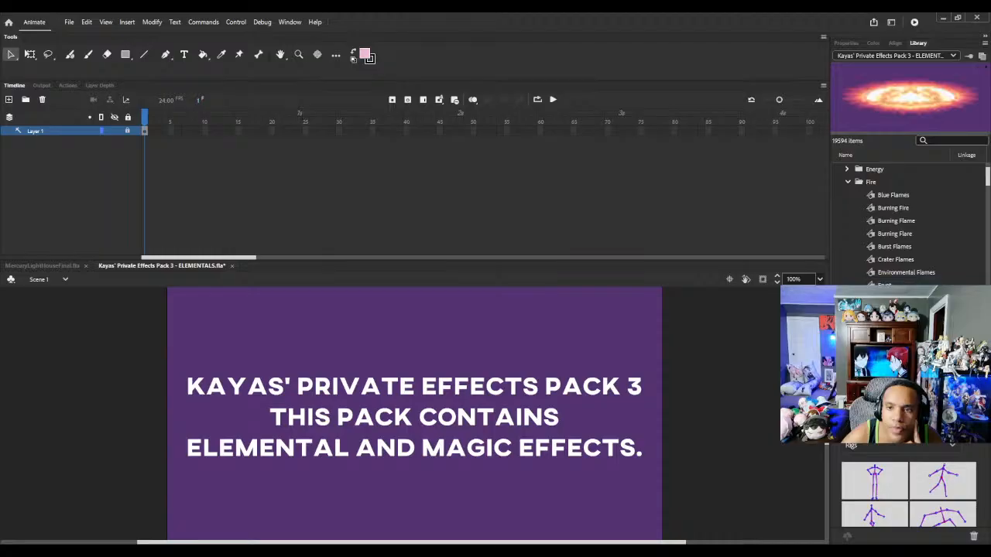
scroll(894, 275, down, 1)
click(894, 273)
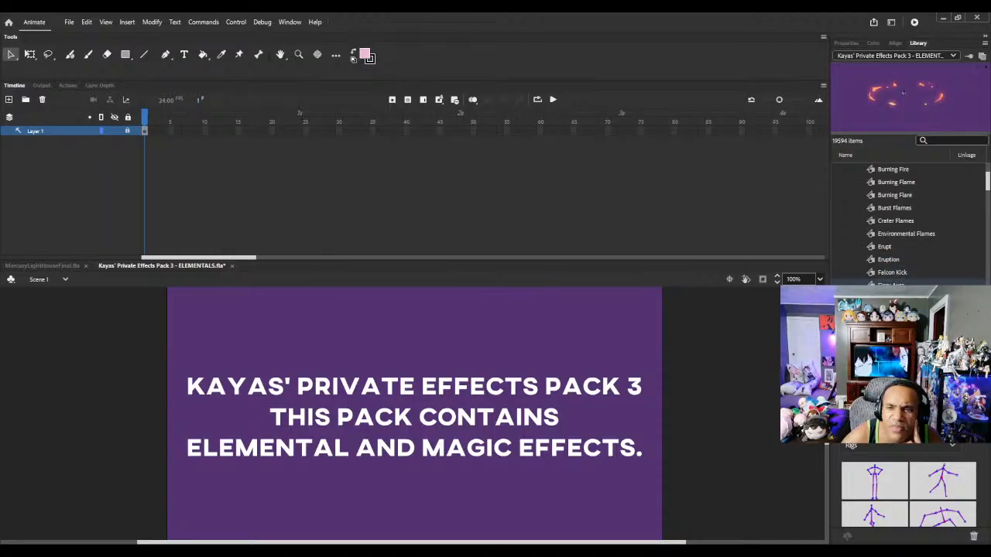
click(894, 297)
scroll(895, 283, down, 1)
click(895, 274)
click(895, 286)
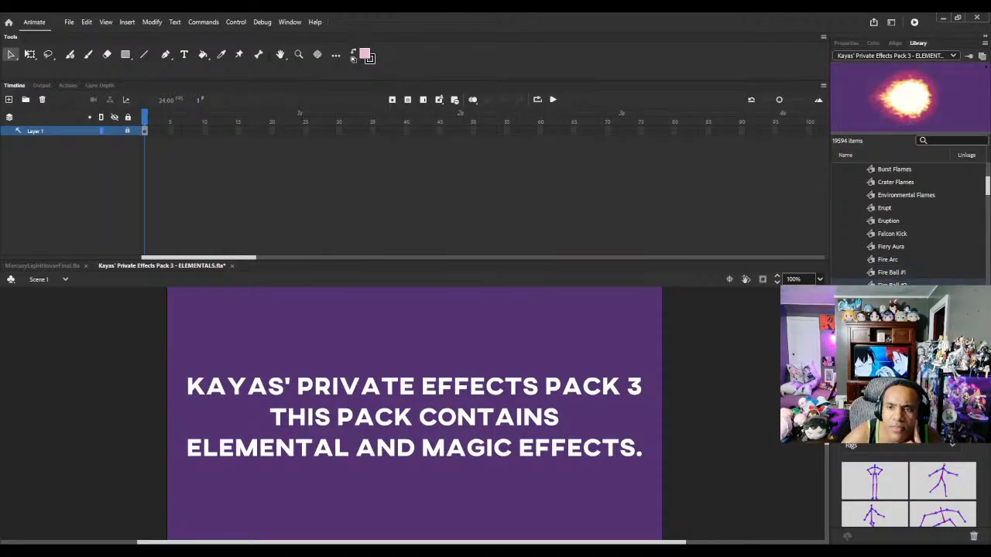
Step: Preview the remaining fire effects in the library from Fire Blast through Flame Burst #2
scroll(895, 284, down, 1)
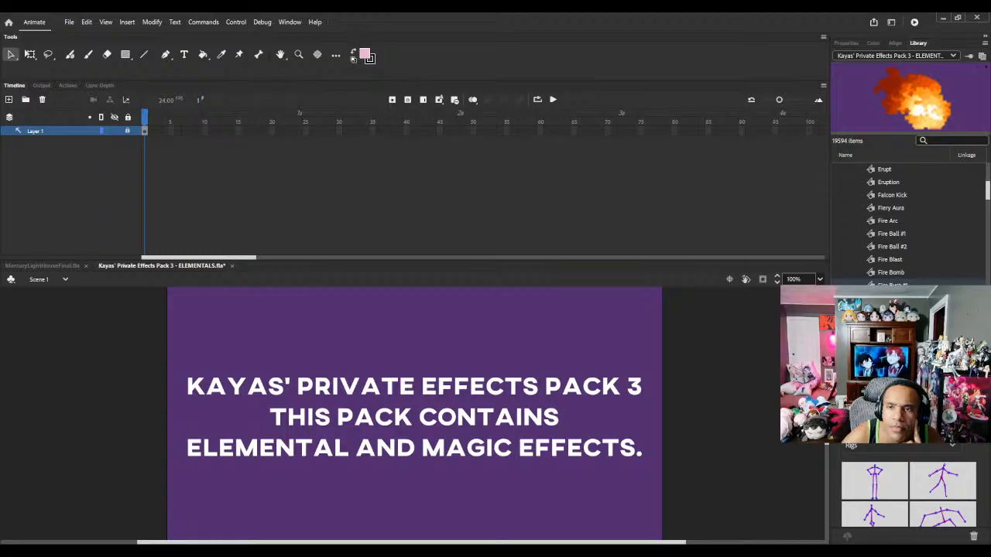
scroll(895, 264, down, 1)
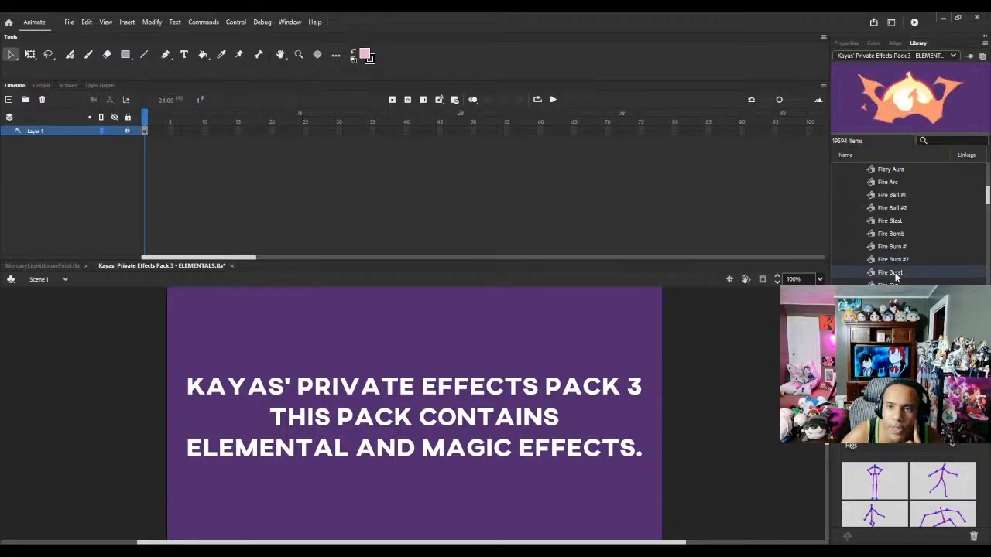
scroll(910, 220, down, 1)
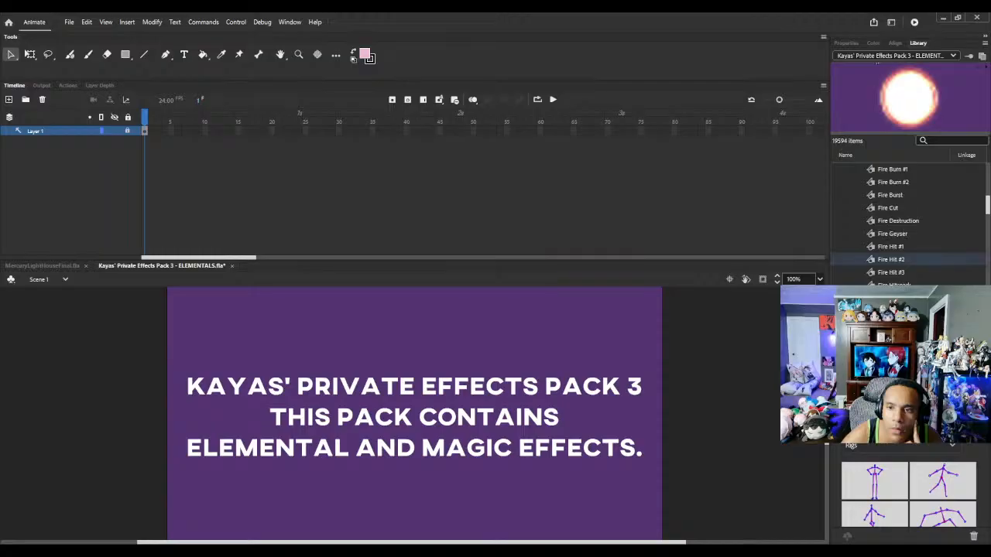
scroll(896, 264, down, 2)
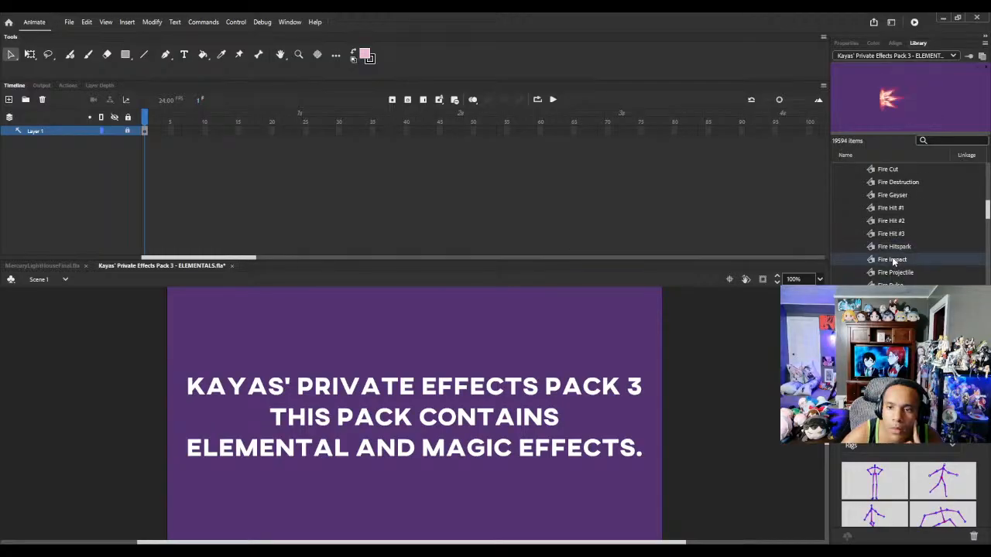
scroll(893, 279, down, 1)
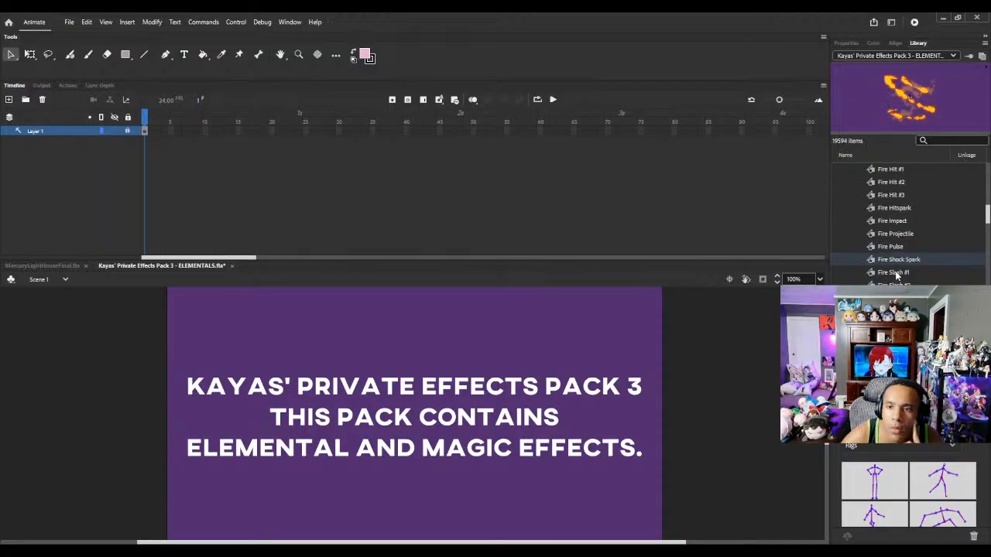
scroll(896, 274, down, 1)
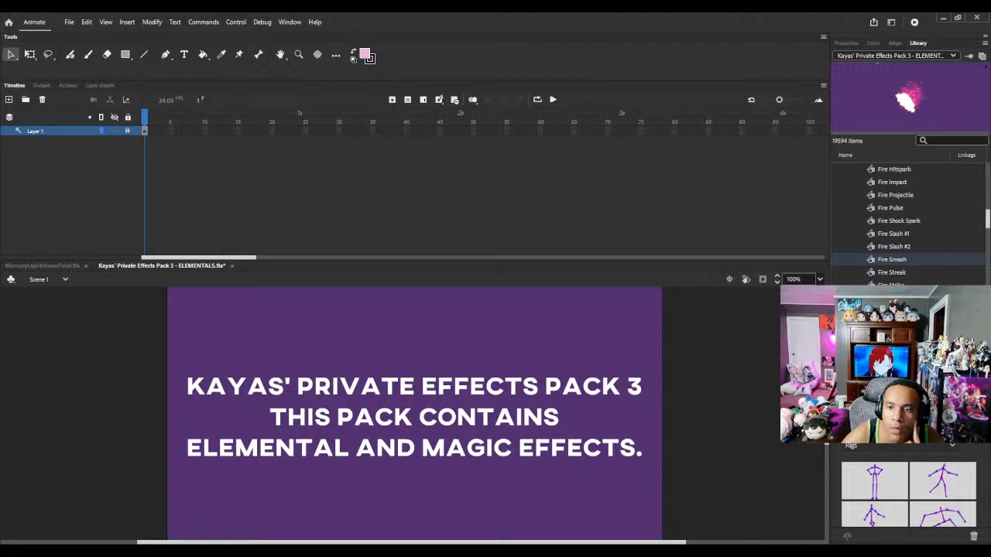
click(899, 272)
click(896, 298)
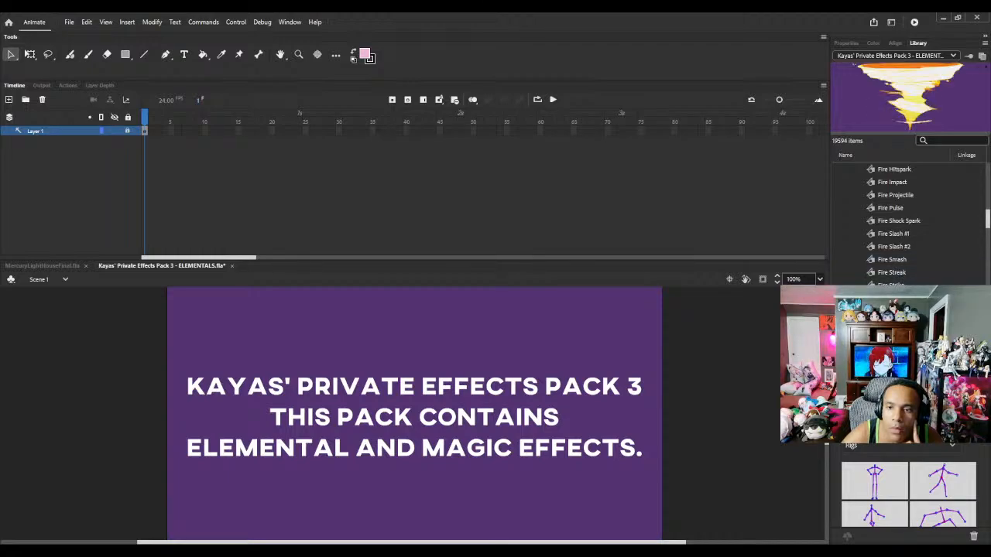
scroll(896, 294, down, 1)
click(895, 275)
click(896, 287)
scroll(896, 294, down, 1)
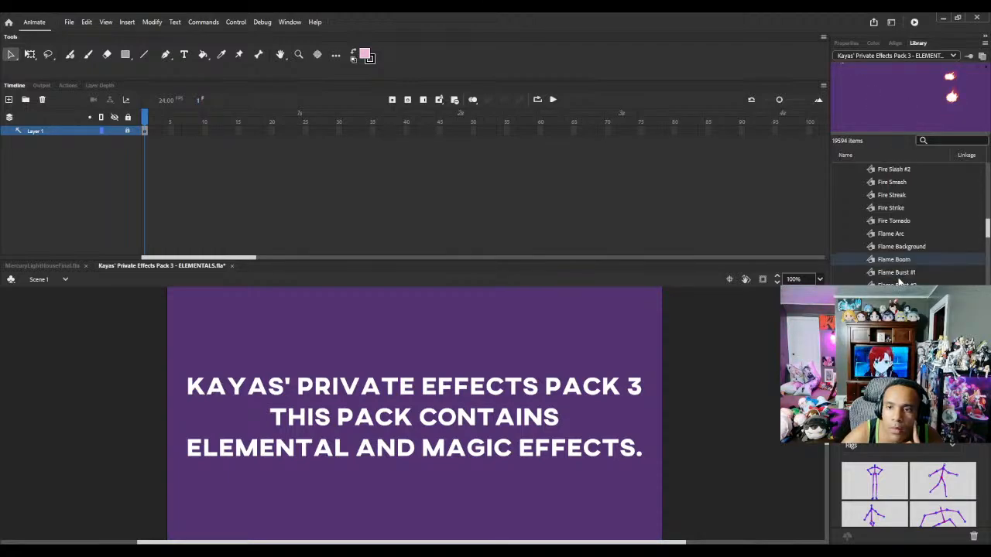
click(896, 276)
click(896, 287)
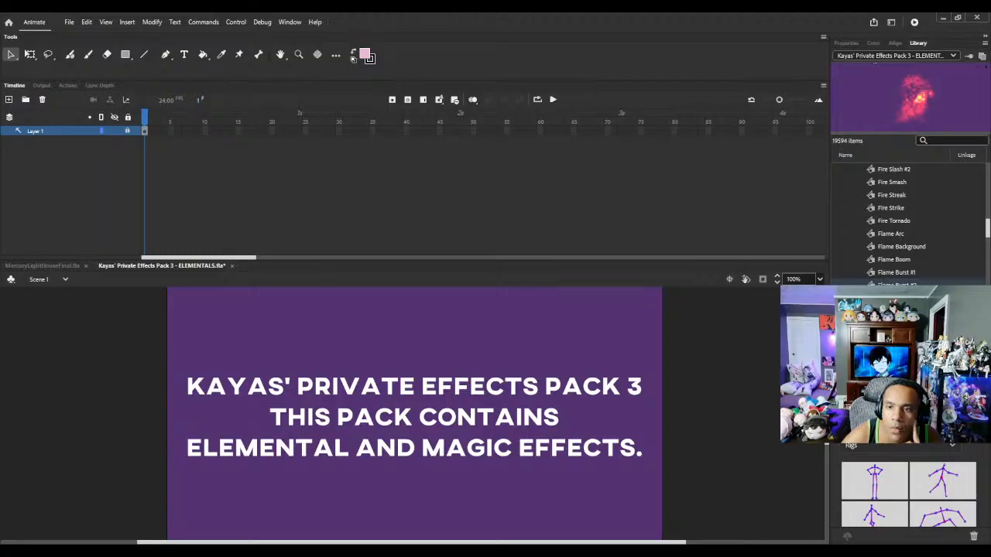
Step: Preview the Flame Burst #2 and #3 animations and compare the library thumbnails of Flame Burst #1 to #4
double_click(870, 287)
drag(151, 119, 217, 116)
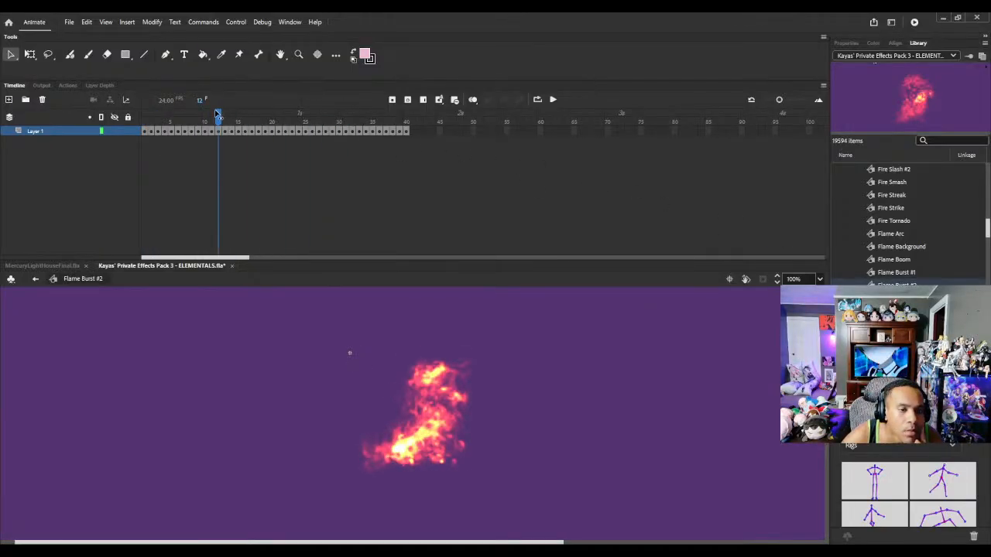
double_click(871, 298)
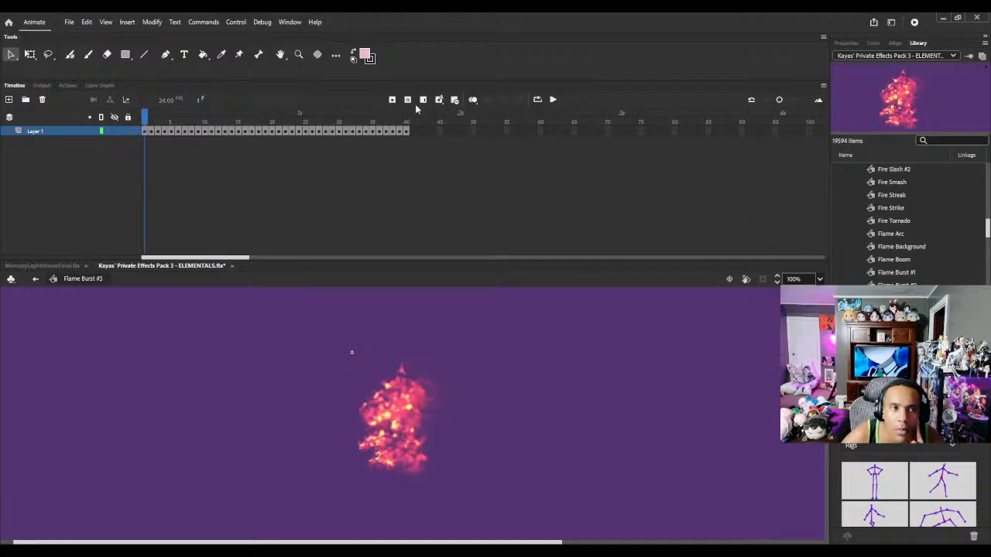
drag(157, 119, 255, 124)
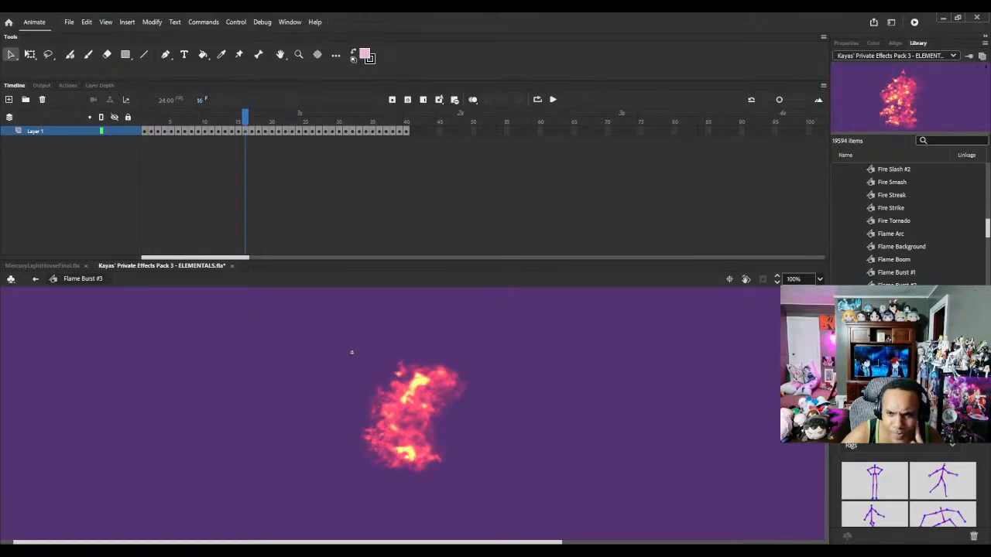
click(890, 311)
scroll(890, 311, down, 1)
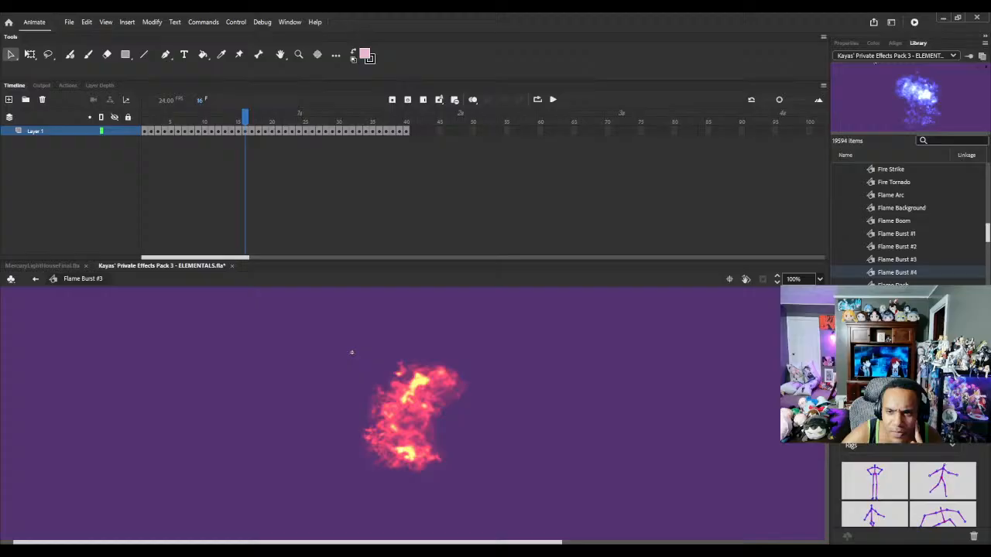
click(877, 261)
click(876, 249)
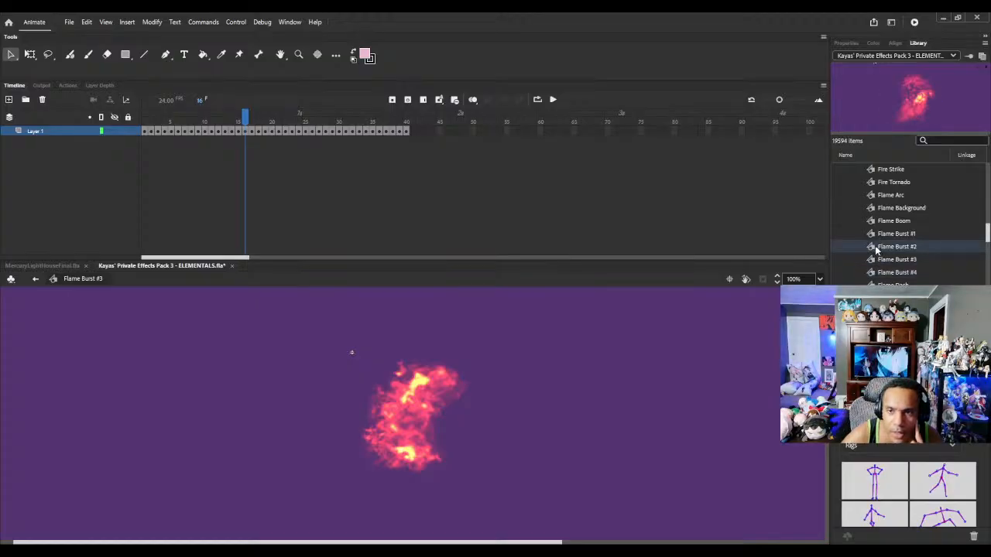
click(874, 236)
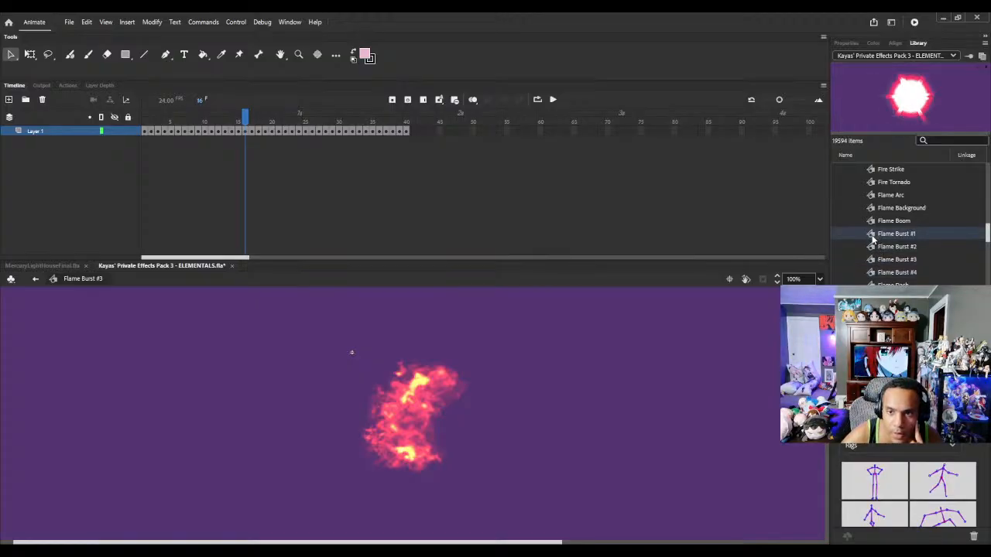
Step: Play through the Flame Burst #1 and Flame Burst #2 animations to compare their flames
double_click(873, 235)
key(Return)
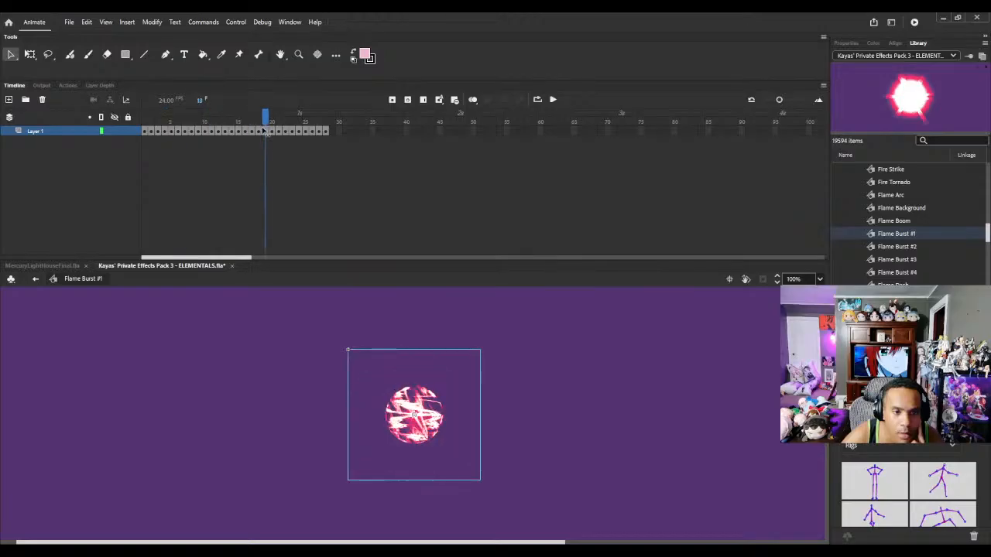
click(875, 249)
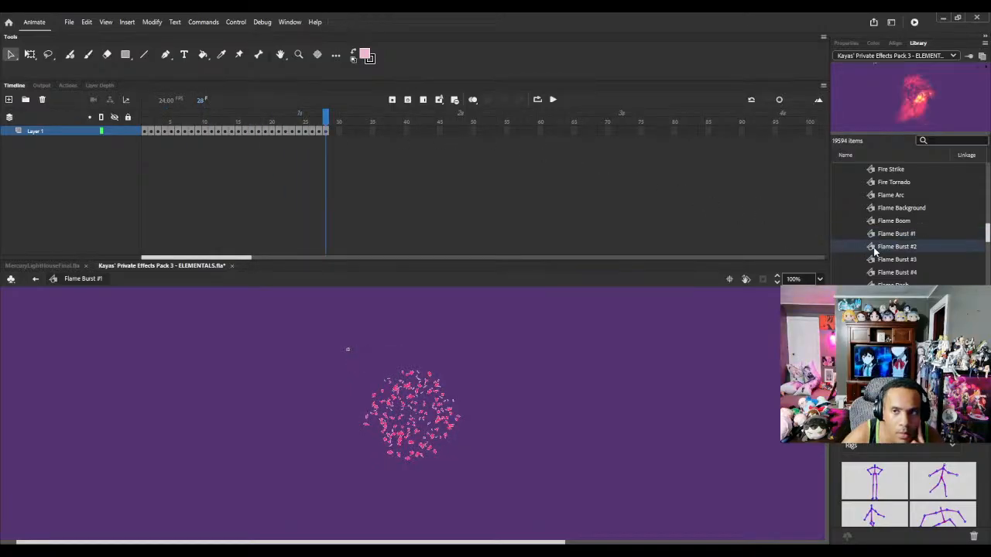
double_click(874, 248)
key(Return)
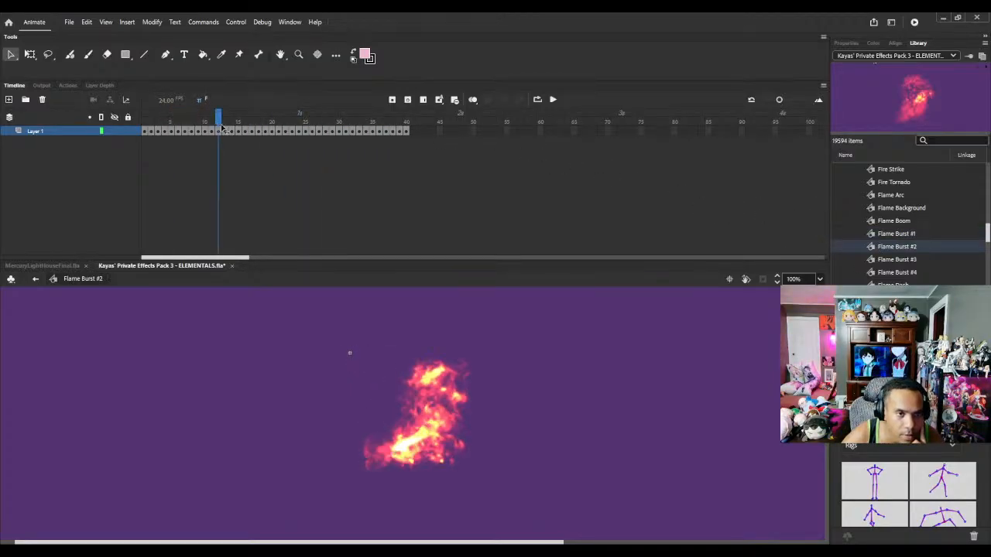
drag(218, 122, 164, 131)
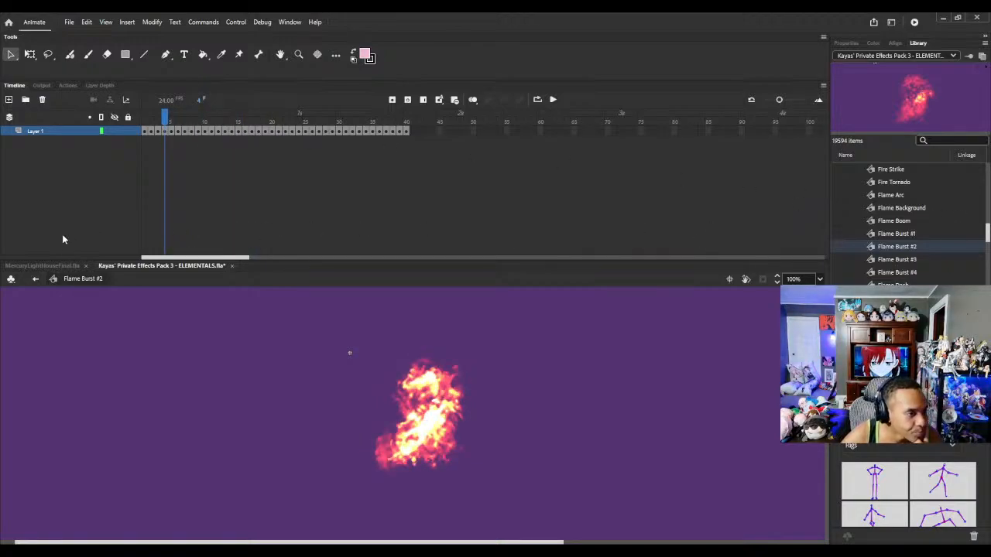
Step: Switch to MercuryLightHouseFinal.fla, find the end of the timeline, and paste the copied Flame Burst symbols into its library
click(58, 267)
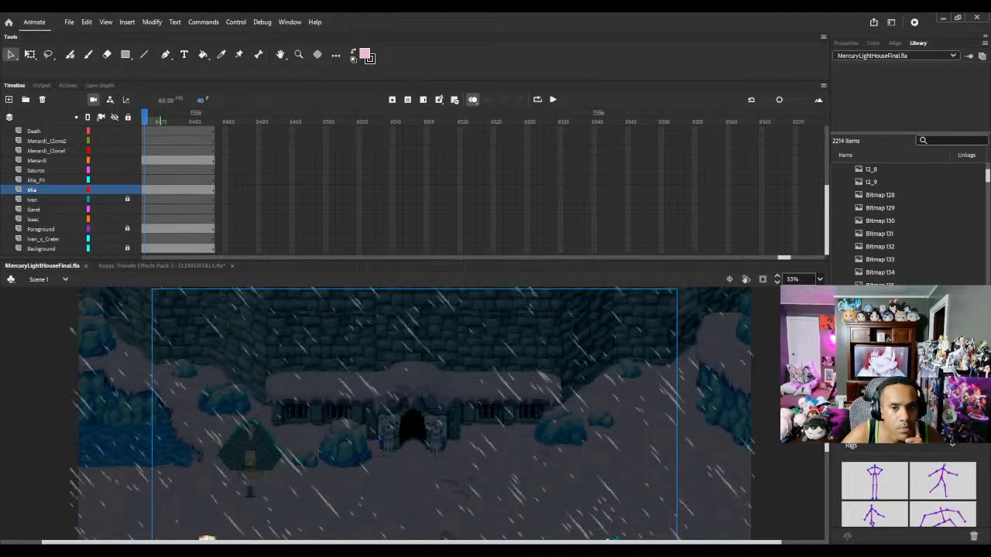
scroll(557, 370, down, 3)
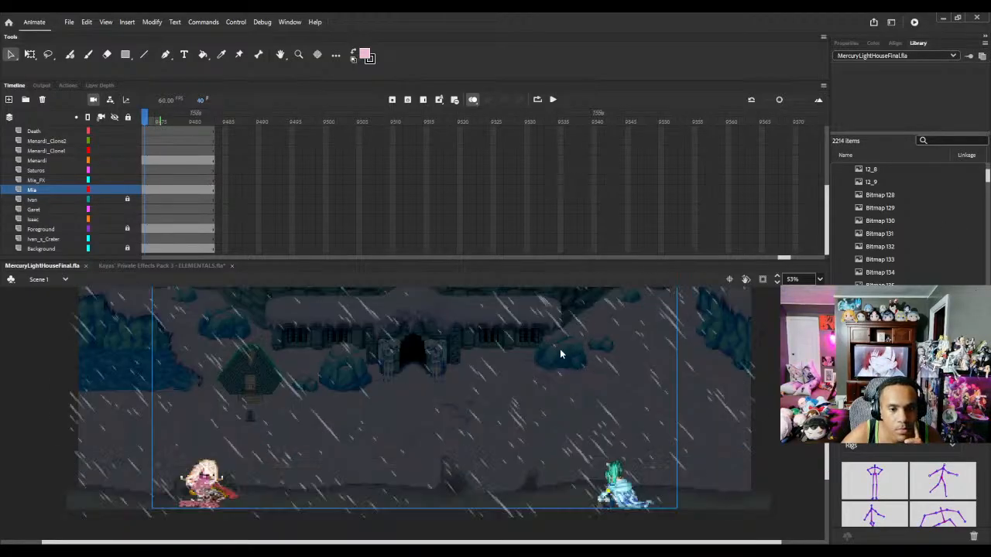
click(793, 259)
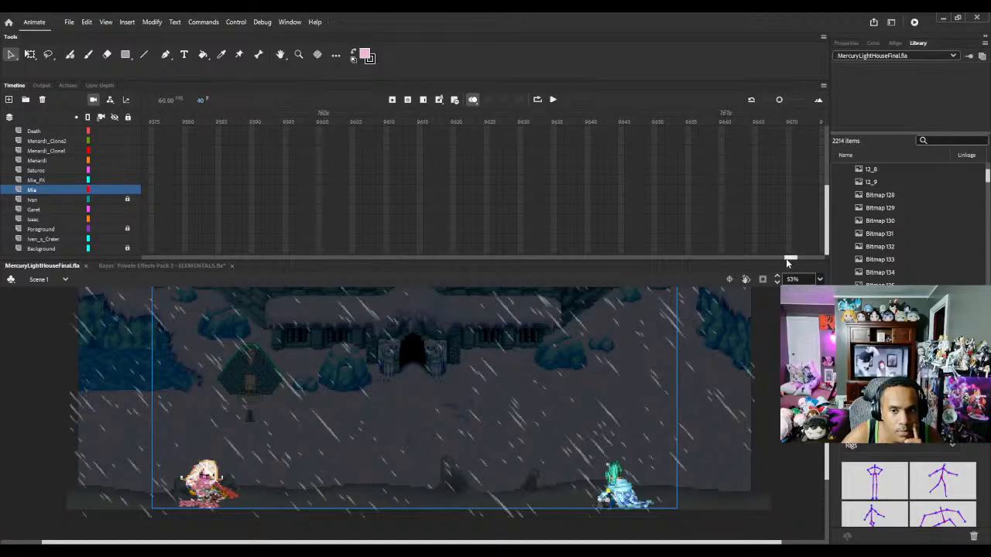
drag(786, 262, 770, 263)
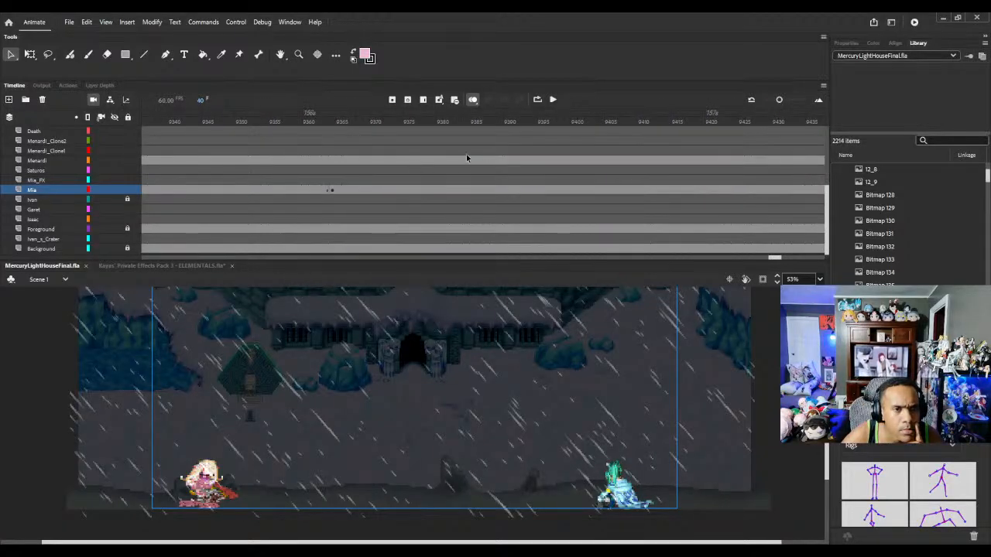
drag(774, 259, 780, 259)
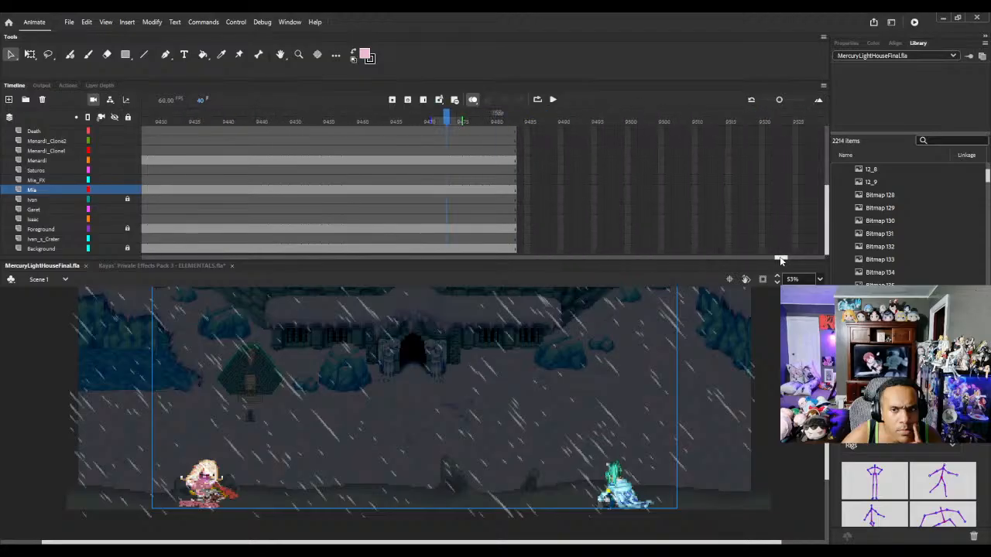
click(934, 246)
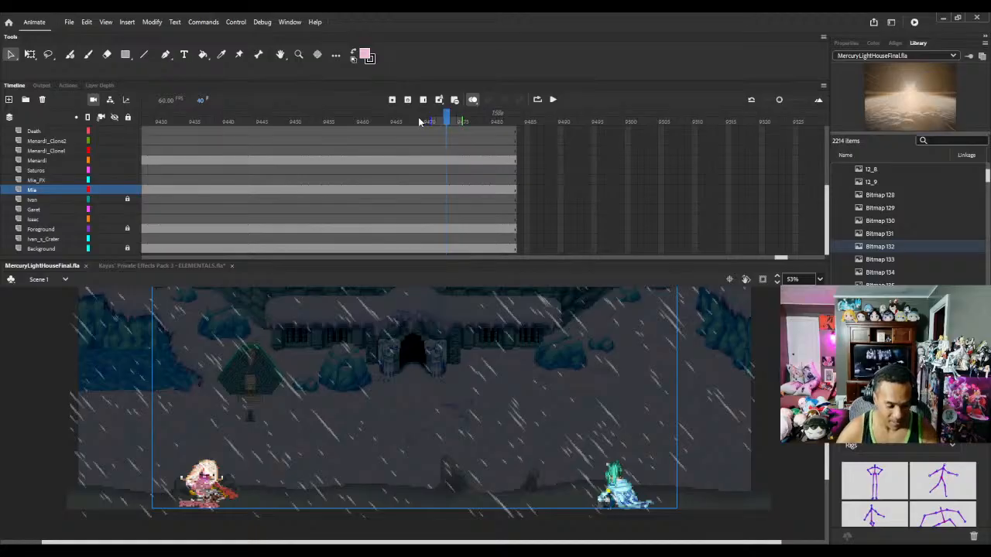
key(ctrl+v)
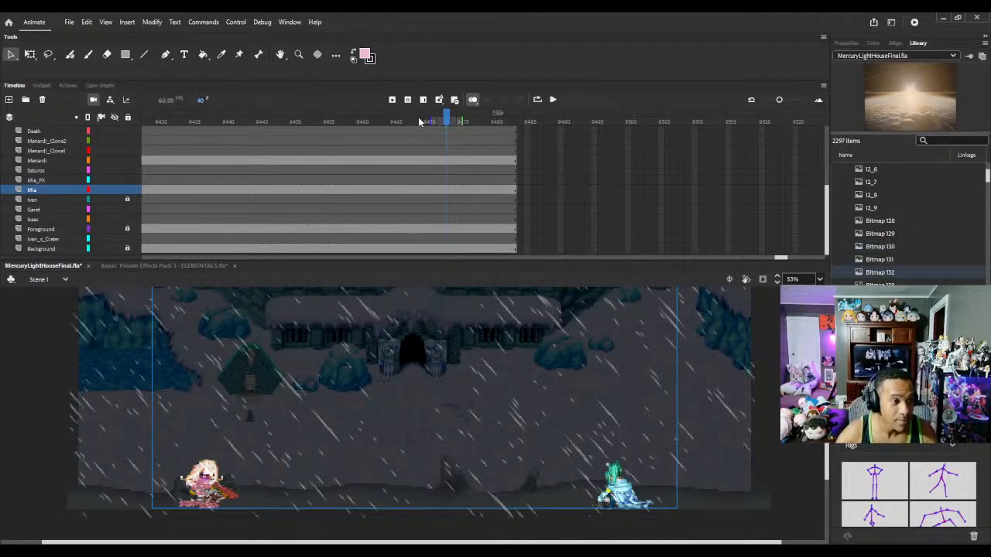
Step: Insert a blank keyframe on the Mia_FX2 layer at frame 9479
click(488, 172)
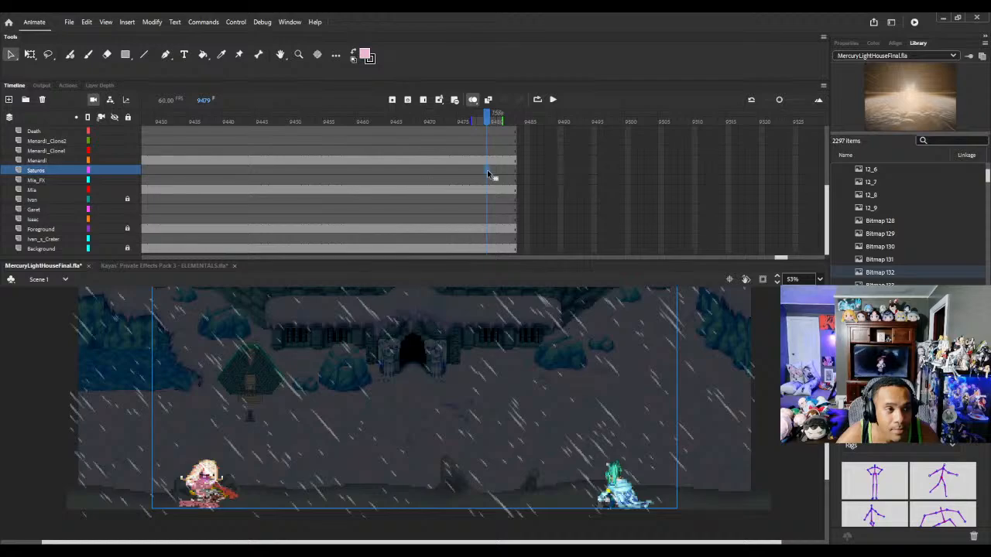
scroll(483, 165, up, 4)
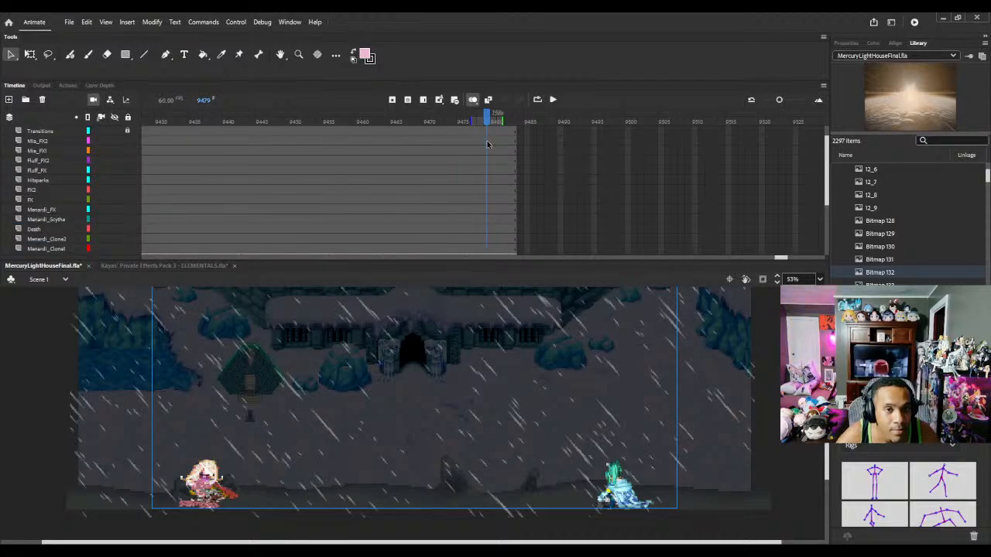
click(487, 142)
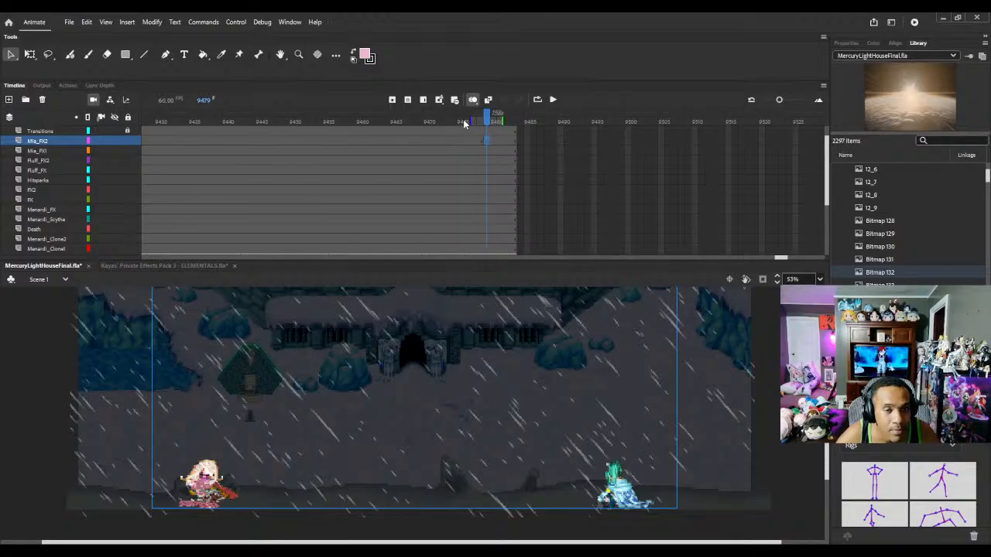
Step: Search the library for "burst" and place Flame Burst #2 on the ground between the two characters
click(951, 140)
text(b)
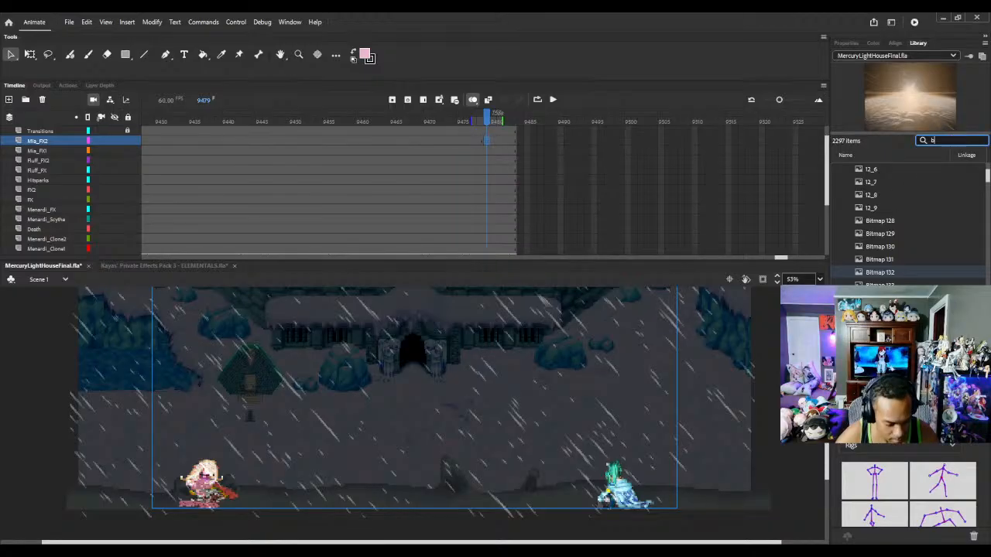
text(urst)
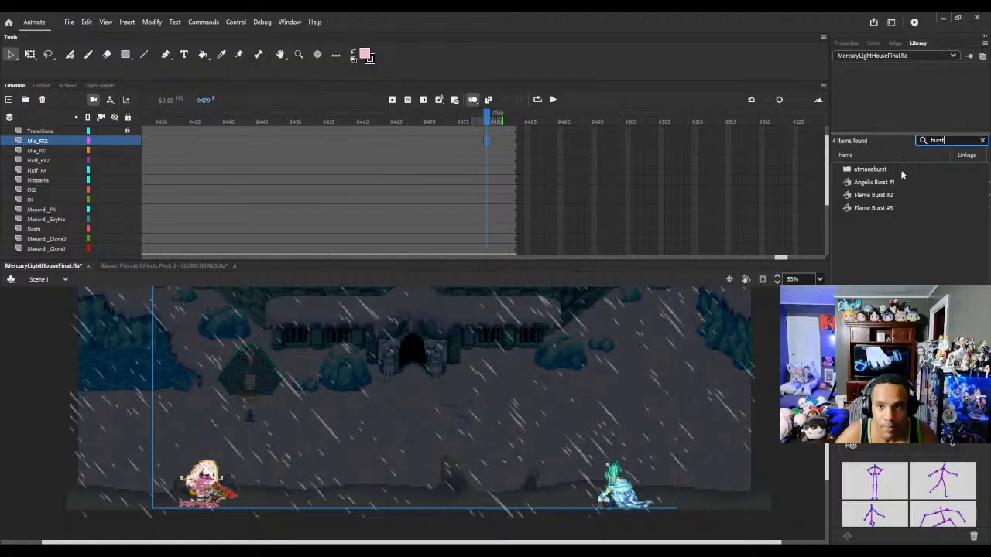
click(850, 196)
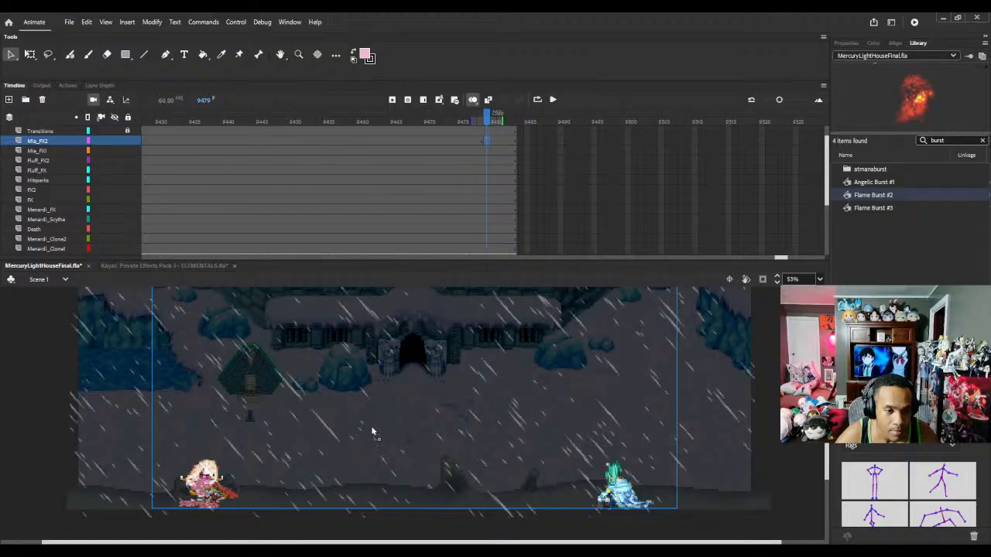
key(ctrl+v)
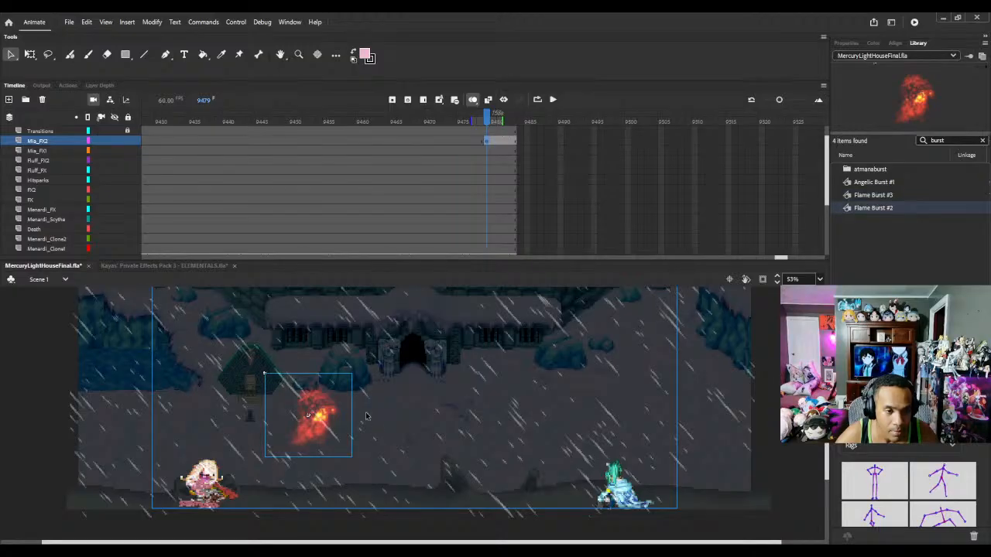
drag(326, 412, 389, 469)
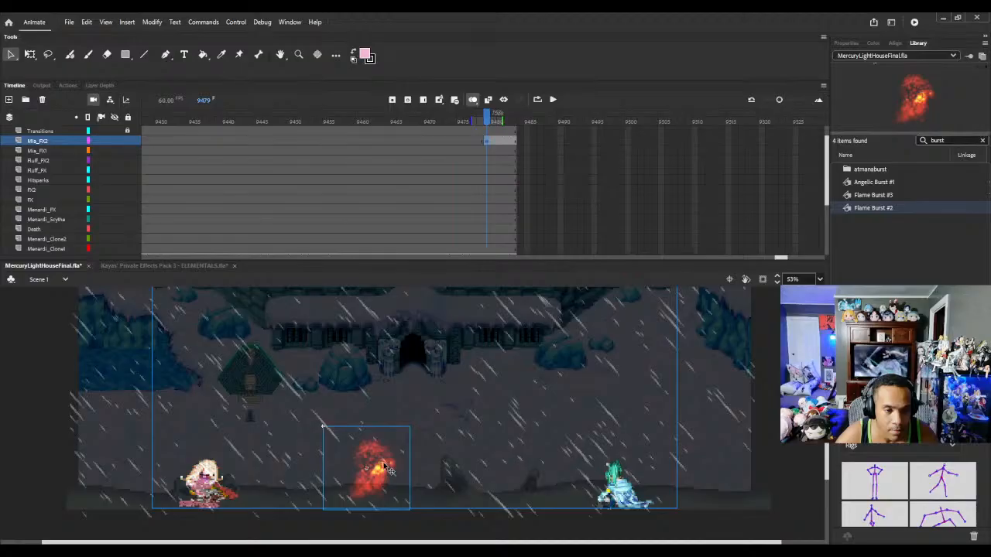
Step: Extend the frames of all layers to frame 9512 so the flame burst plays through
drag(497, 121, 517, 118)
key(F5)
key(F5)
key(F5)
key(F5)
key(F5)
key(F5)
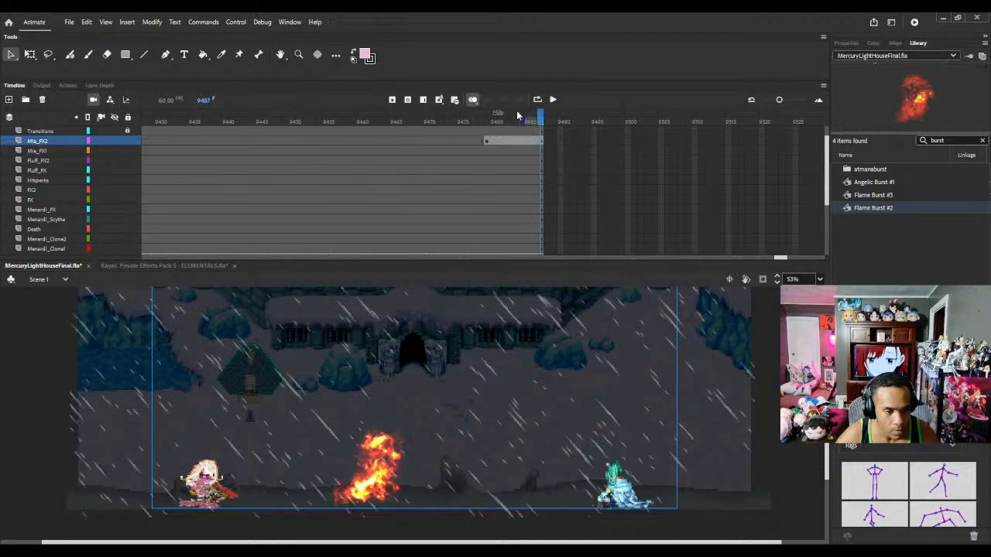
key(F5)
key(F5)
key(F5)
key(F5)
key(F5)
key(F5)
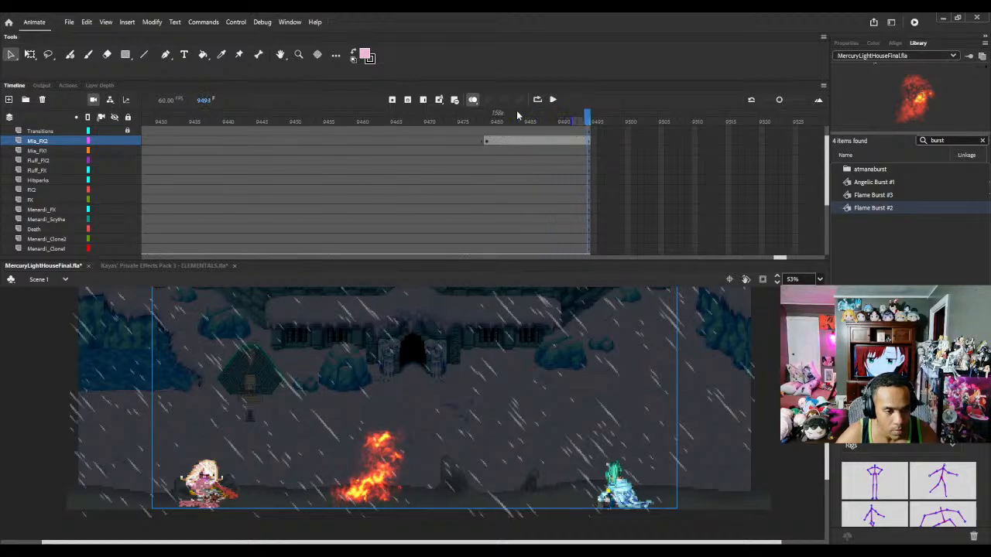
key(F5)
key(F5)
key(F5)
key(F5)
key(F5)
key(F5)
key(F5)
key(F5)
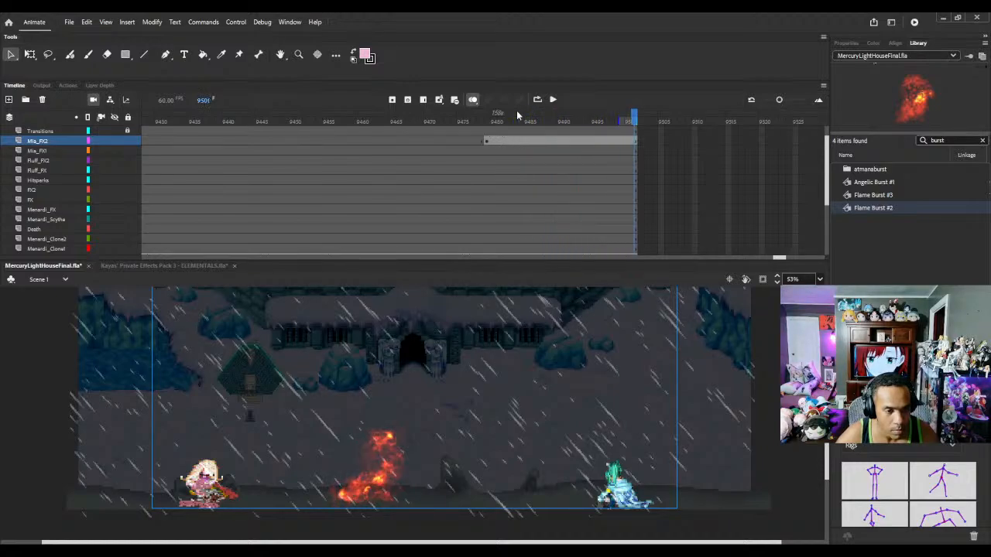
key(F5)
key(F5)
key(F5)
key(F5)
key(F5)
key(F5)
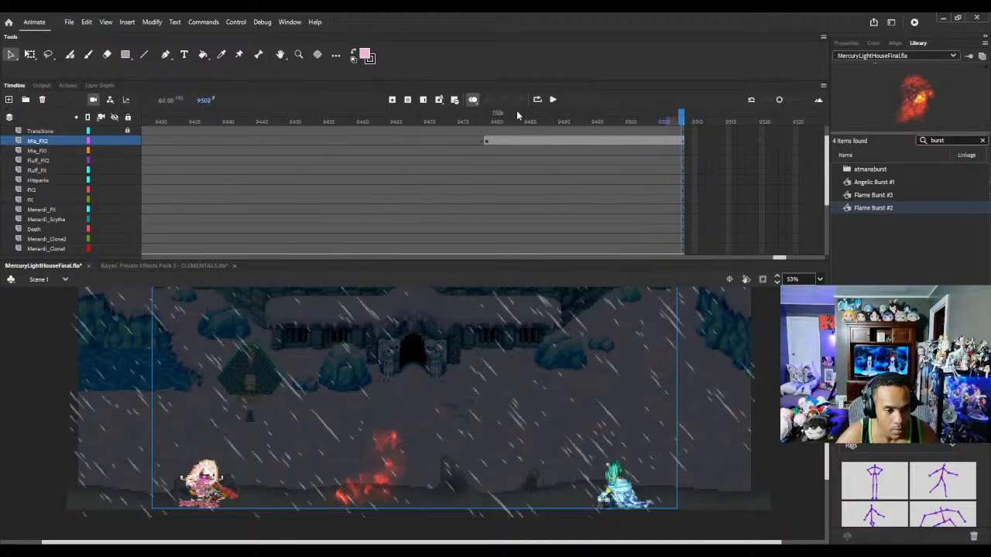
key(F5)
key(F5)
key(F5)
key(F5)
key(F5)
key(F5)
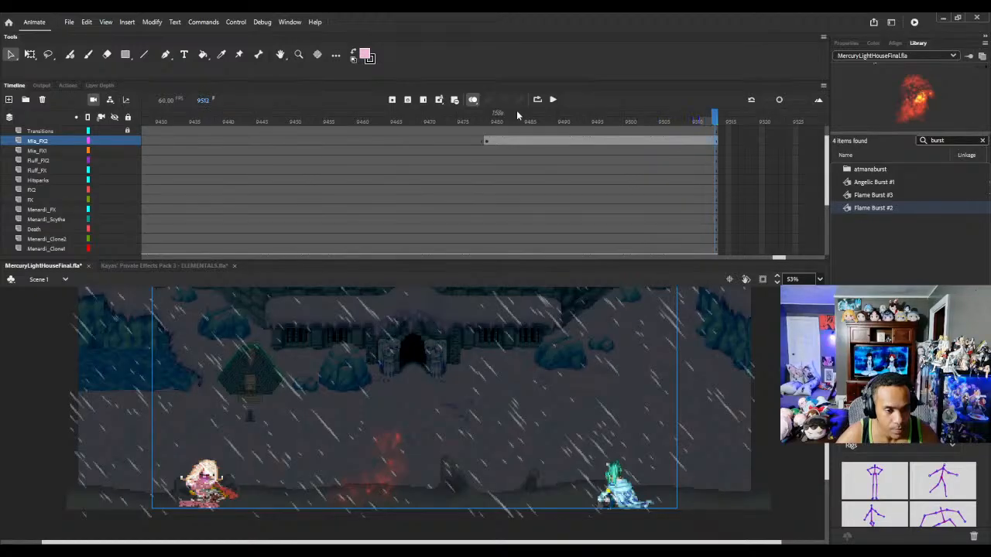
Step: Extend the timeline to frame 9519 and insert a blank keyframe there on the Mia_FX2 layer to end the flame burst
key(F5)
key(F5)
key(F5)
key(F5)
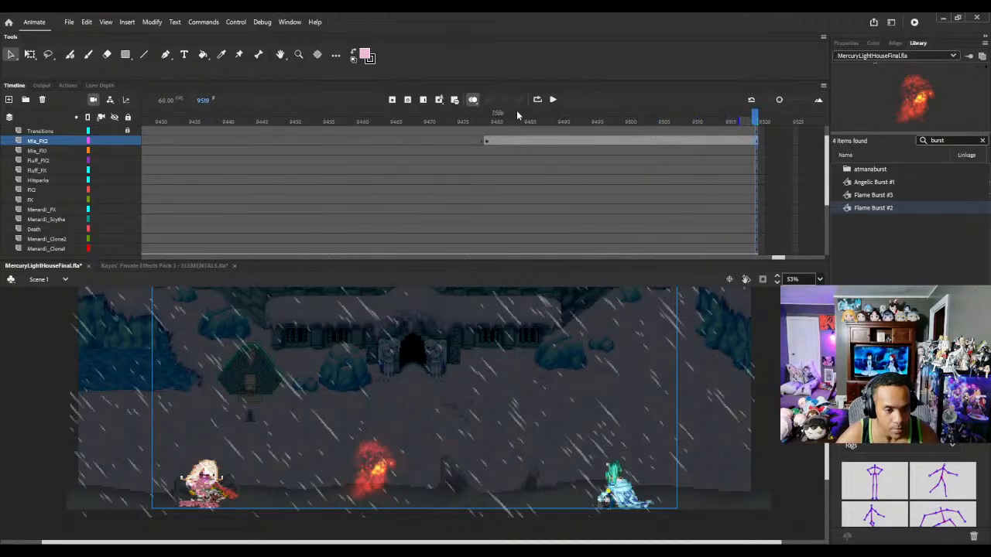
click(754, 141)
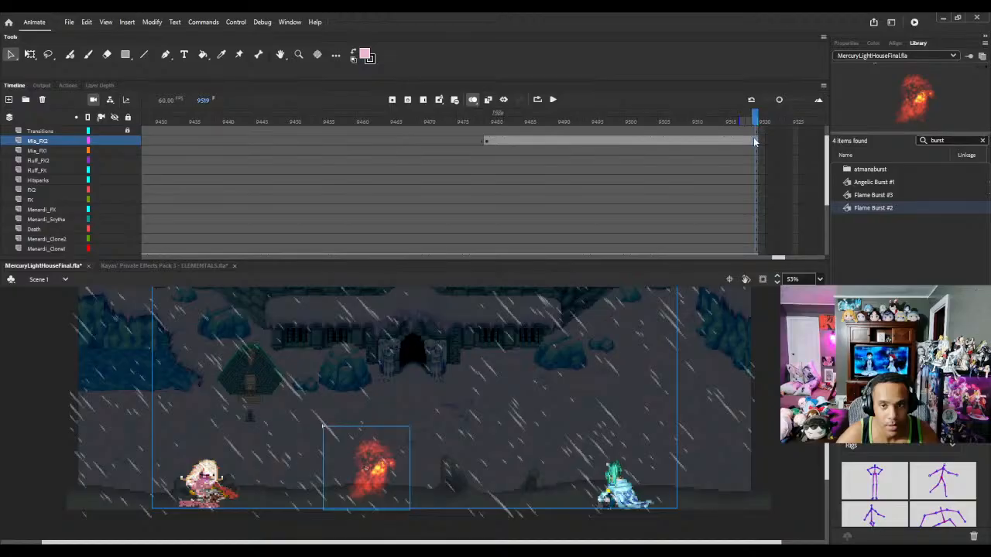
key(F7)
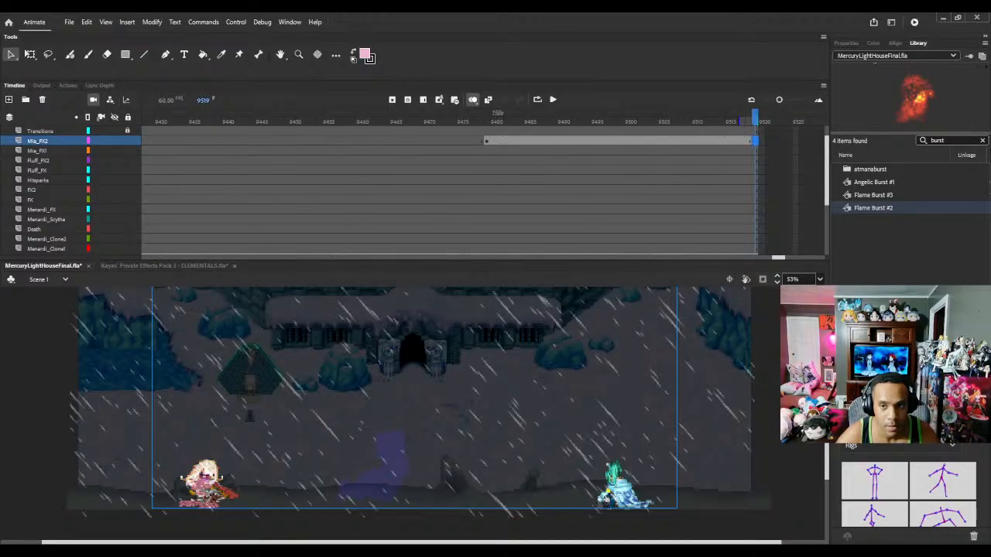
Step: Clear the library search and browse the full list of library items
click(982, 140)
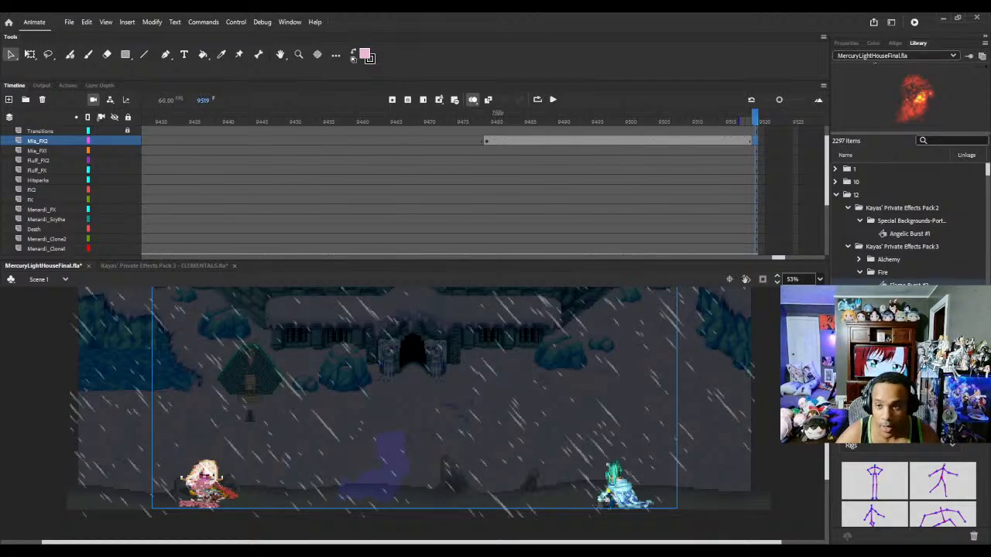
scroll(906, 217, down, 10)
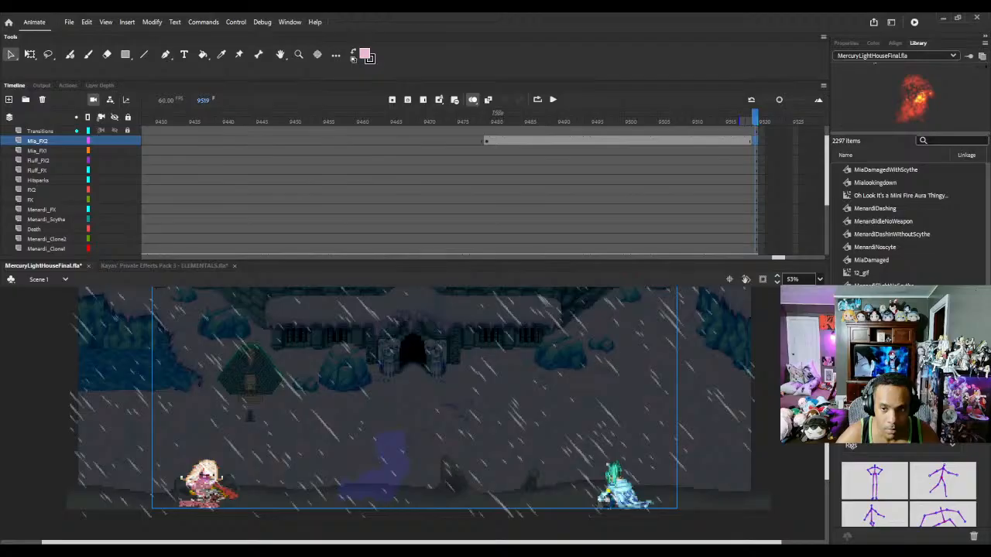
click(860, 212)
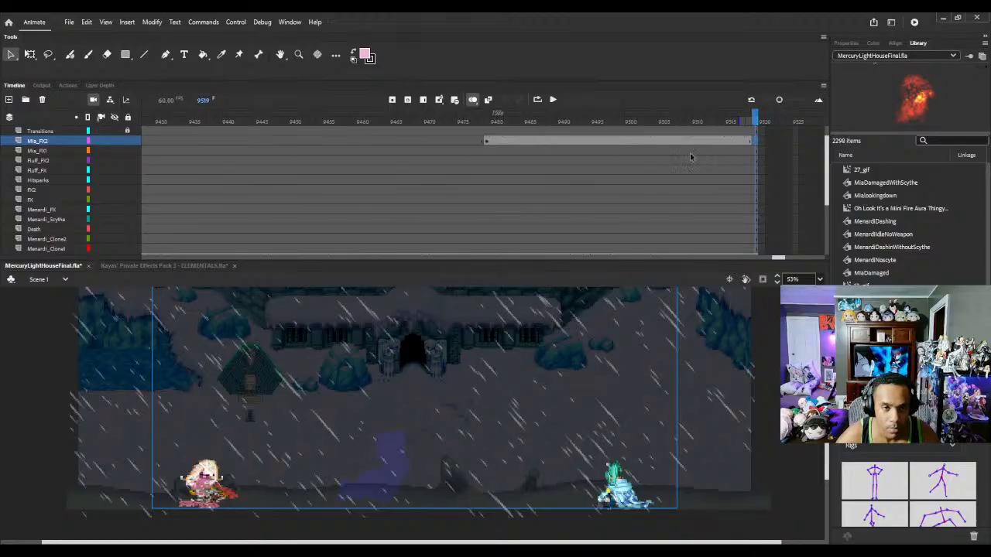
Step: Insert a blank keyframe at frame 9480 on the Saturos layer, just after the flame burst starts
scroll(585, 211, down, 1)
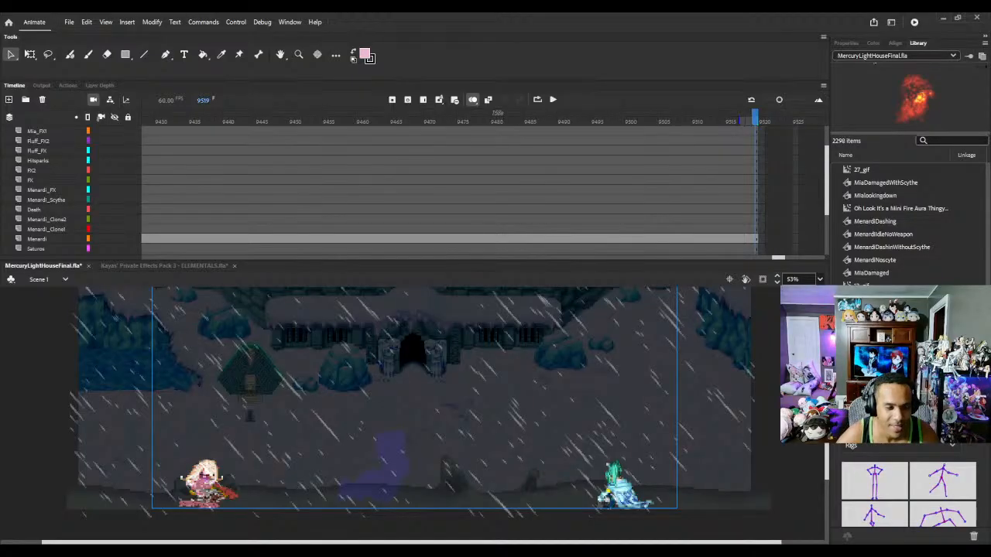
scroll(449, 189, up, 2)
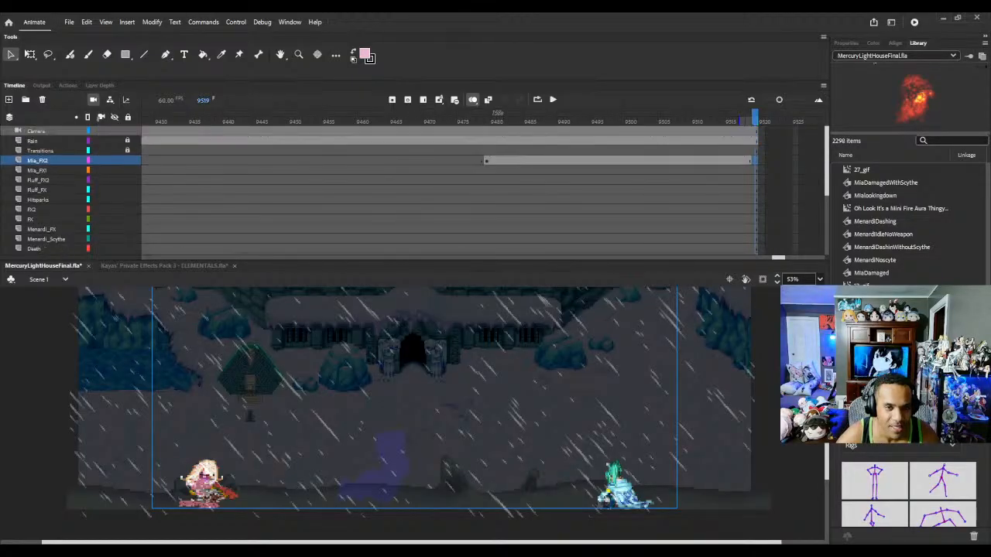
scroll(449, 190, down, 1)
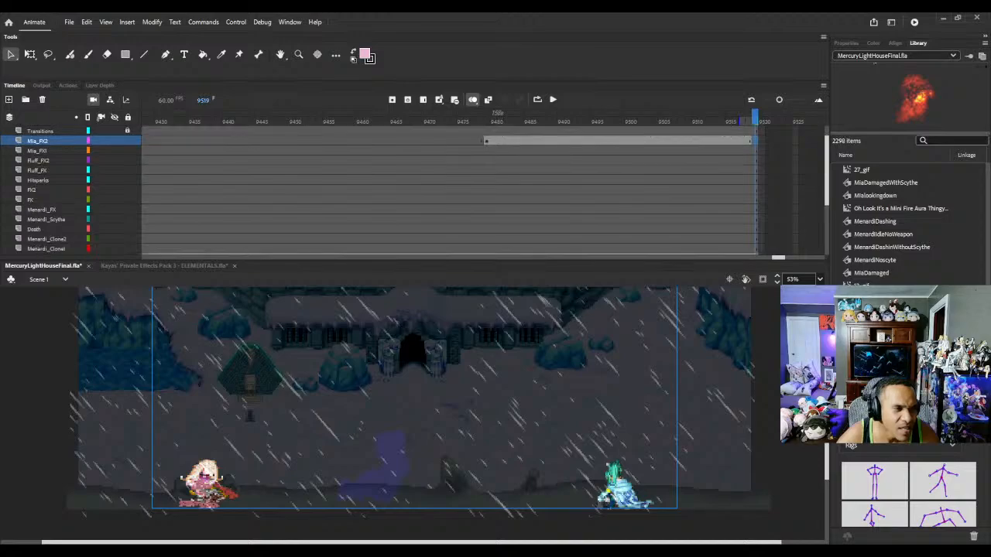
scroll(448, 189, up, 1)
scroll(449, 190, down, 2)
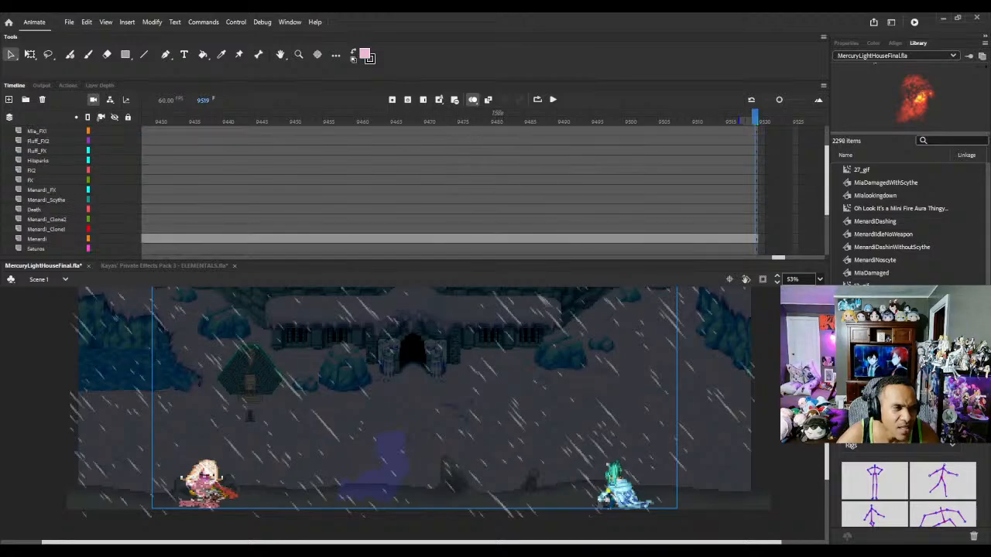
scroll(449, 189, down, 1)
click(545, 230)
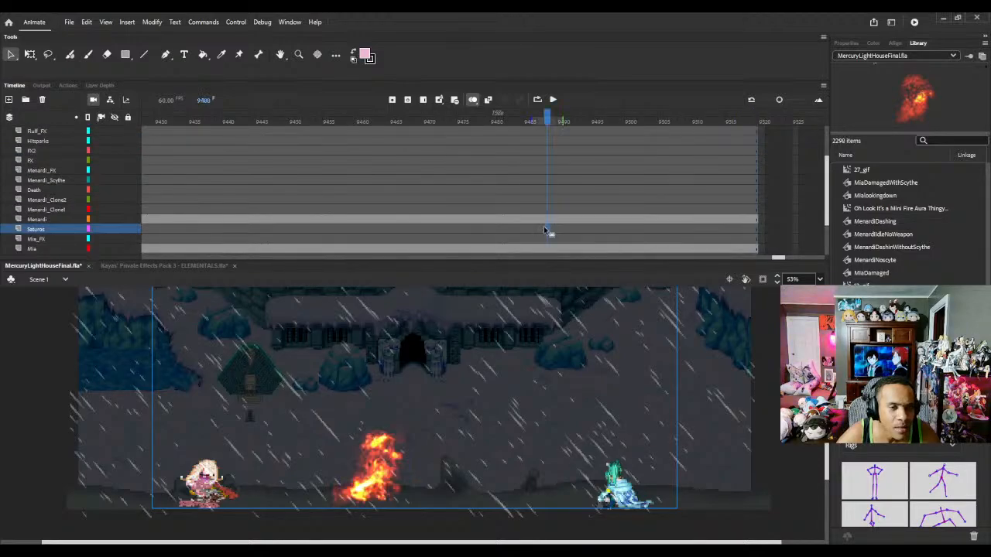
scroll(546, 229, up, 3)
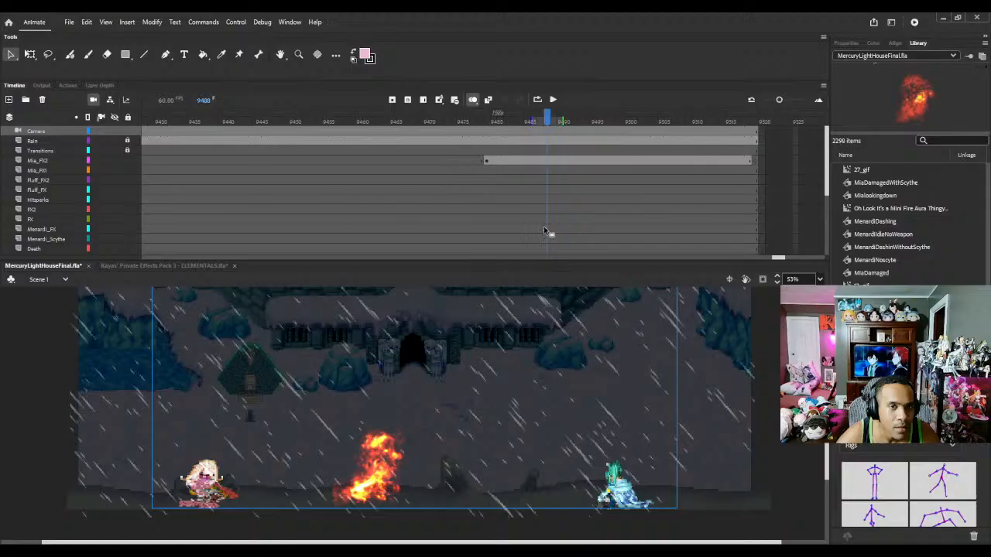
click(491, 122)
drag(491, 124, 495, 124)
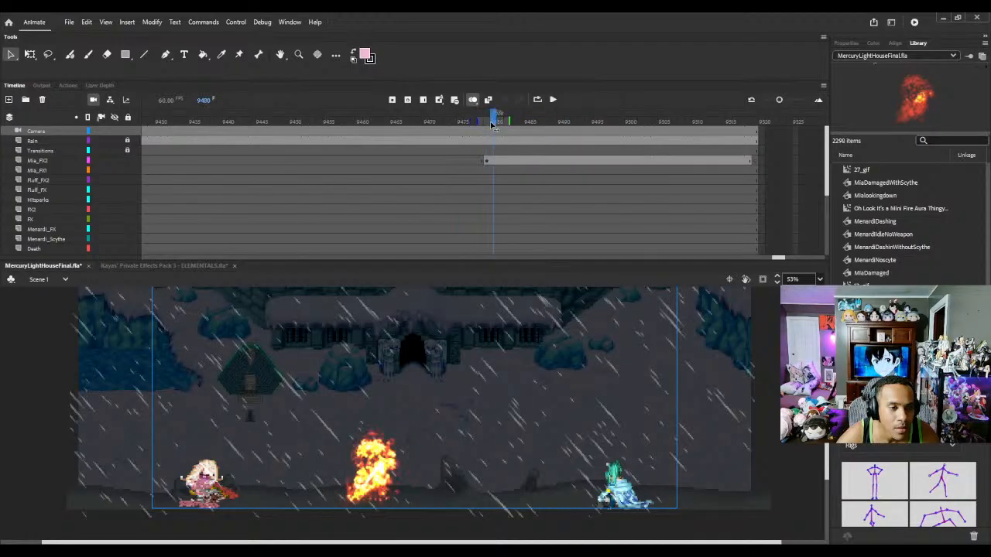
scroll(499, 144, down, 3)
scroll(495, 171, down, 2)
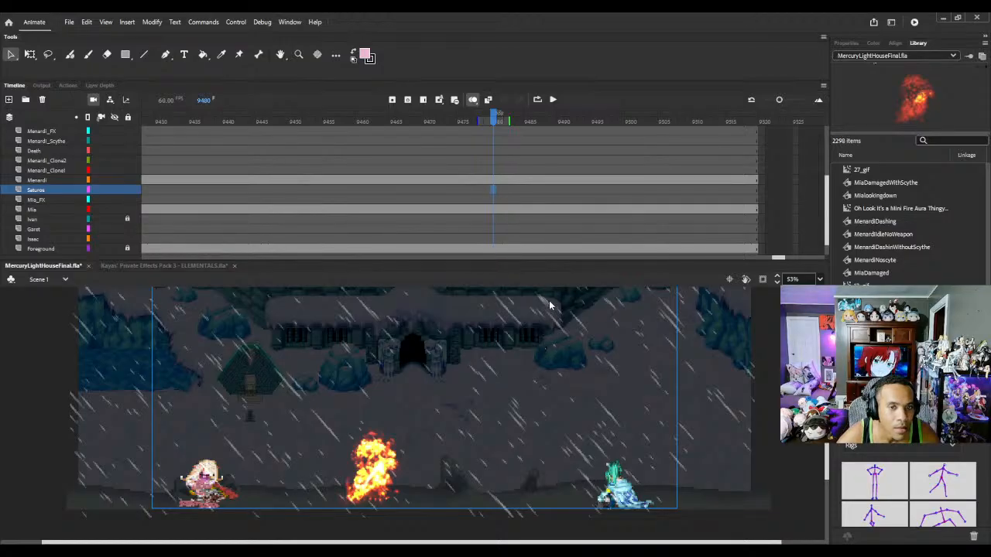
Step: Search the library for "sat" and place SaturosIdleSprite.png on the stage just above the flame burst
click(943, 208)
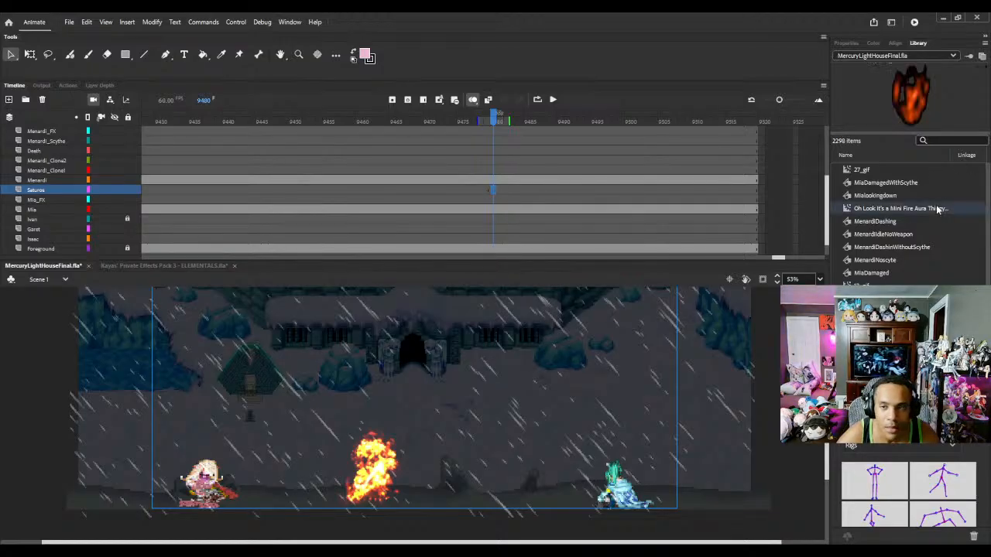
click(951, 139)
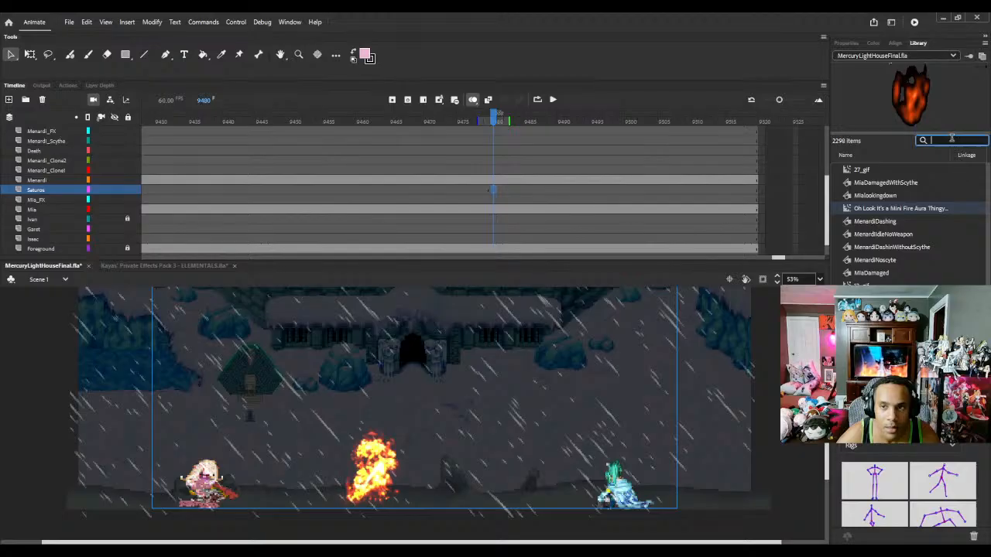
text(sat)
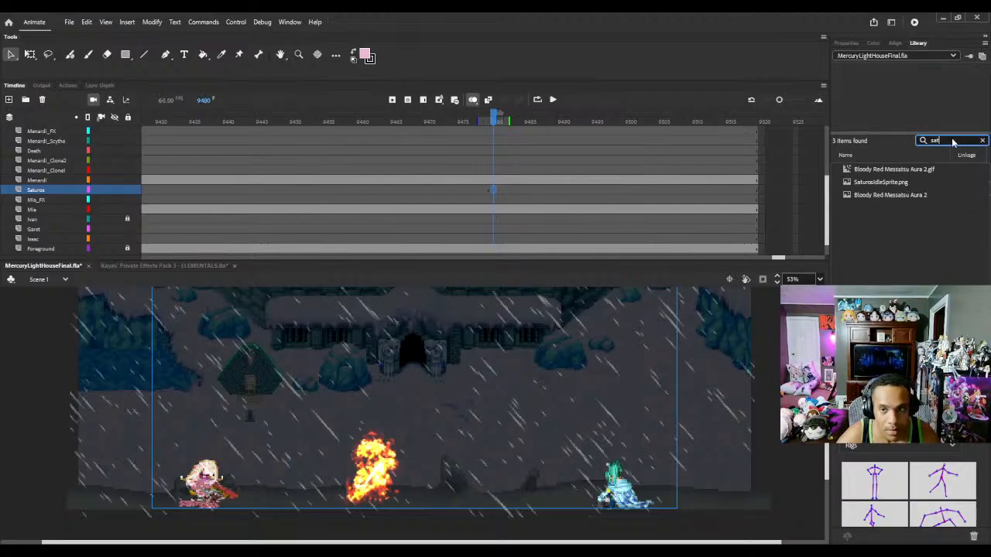
drag(871, 184, 405, 398)
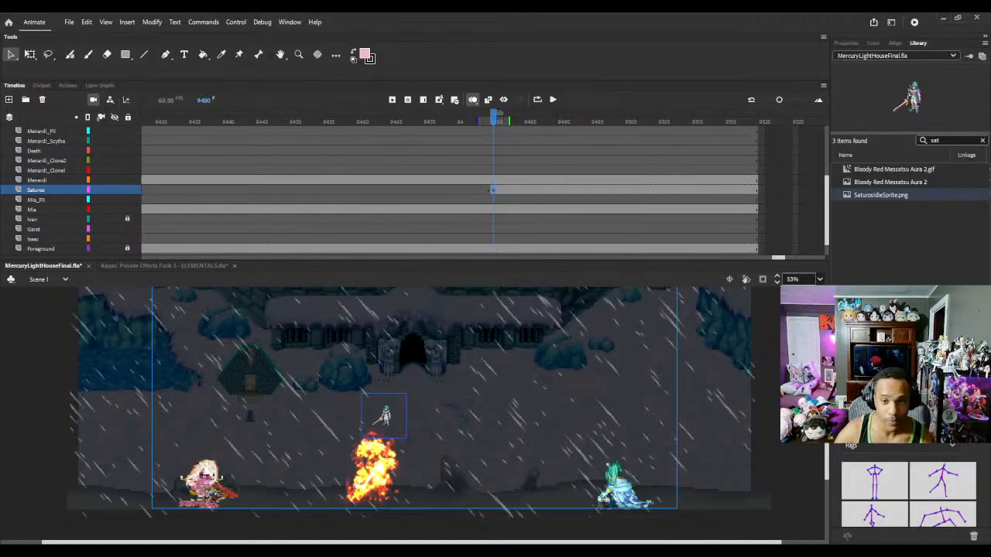
Step: Break the placed Saturos bitmap apart and convert the trimmed sprite into a graphic symbol named SaturosIdle
click(776, 276)
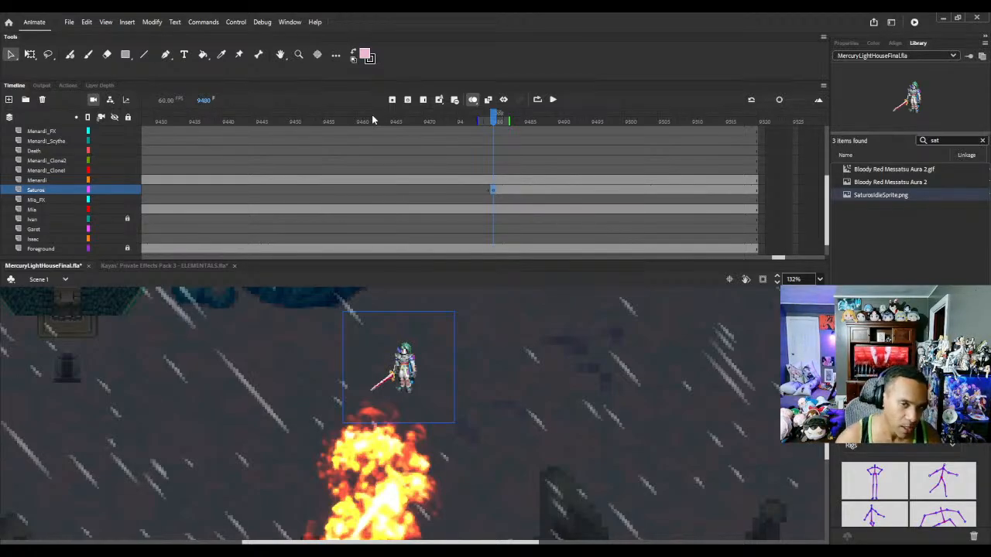
key(ctrl+b)
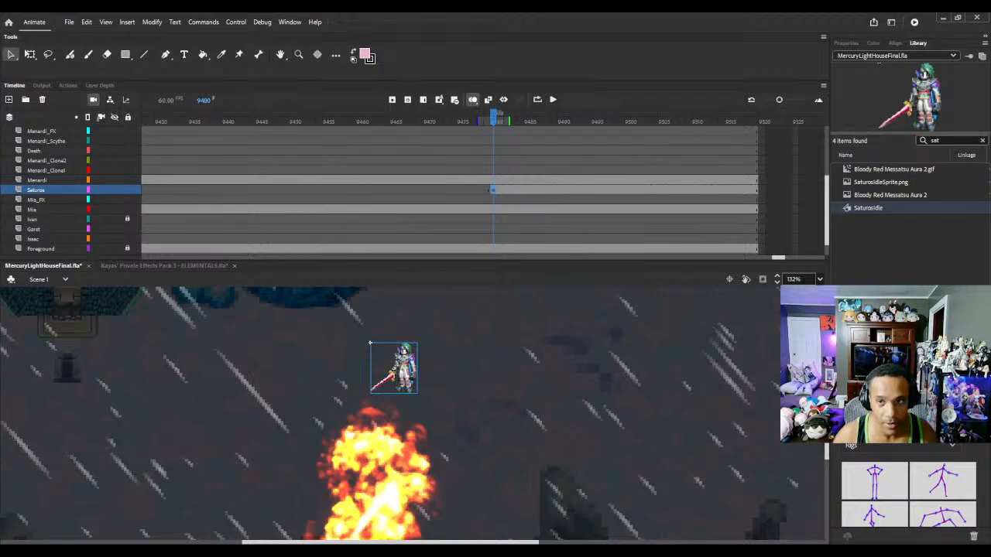
Step: Turn off the camera and resize the Saturos sprite to a width of 173.3 and a height of 197
click(849, 44)
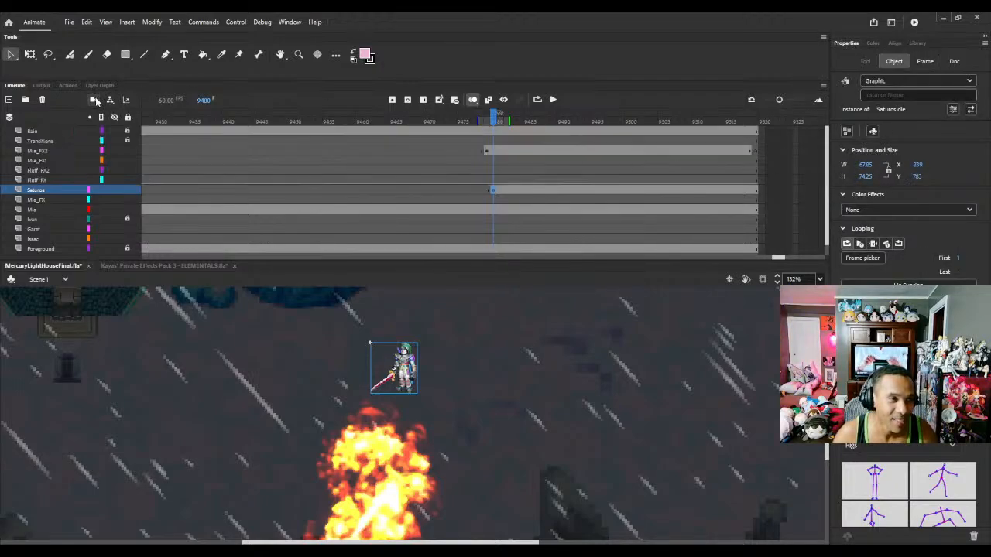
click(420, 417)
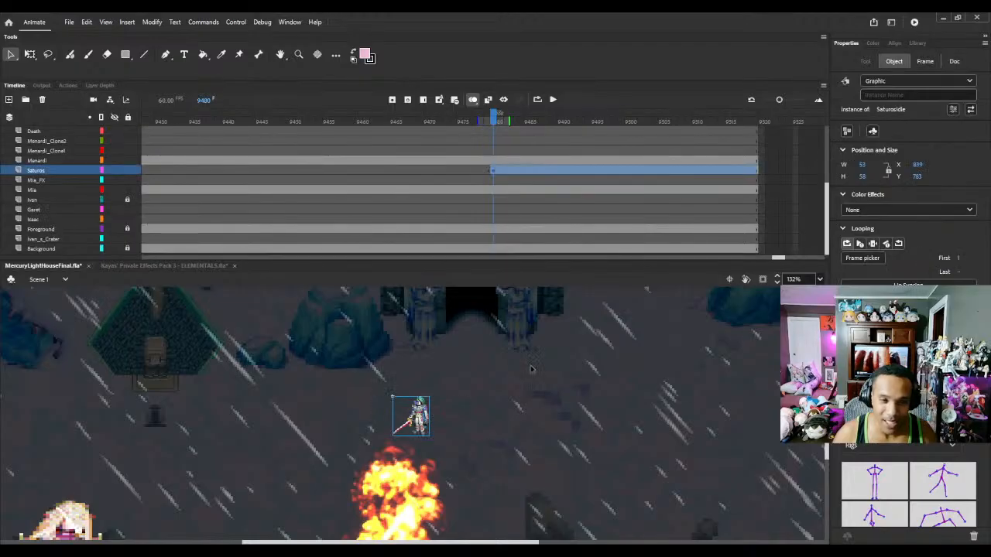
click(865, 165)
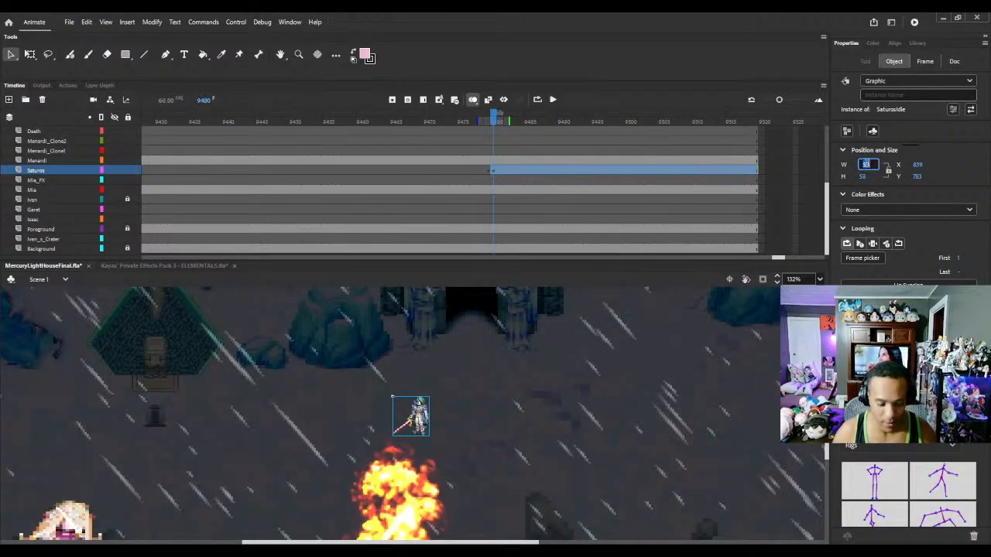
text(173.3)
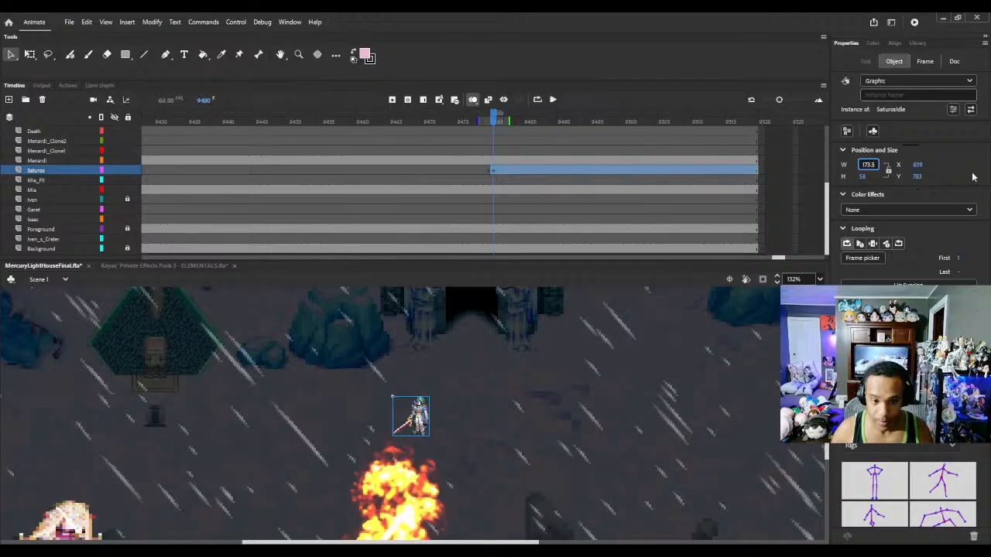
key(Return)
click(862, 177)
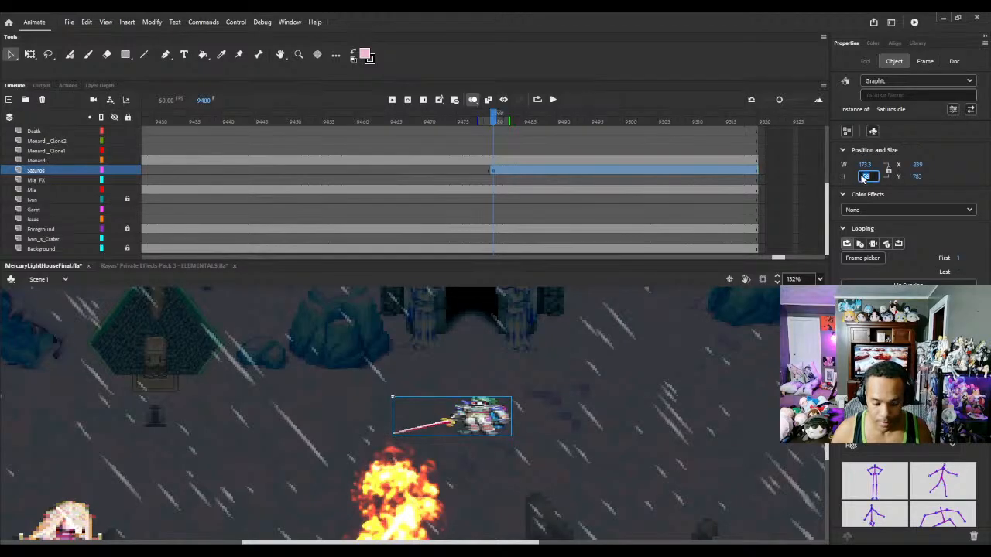
text(197)
key(Return)
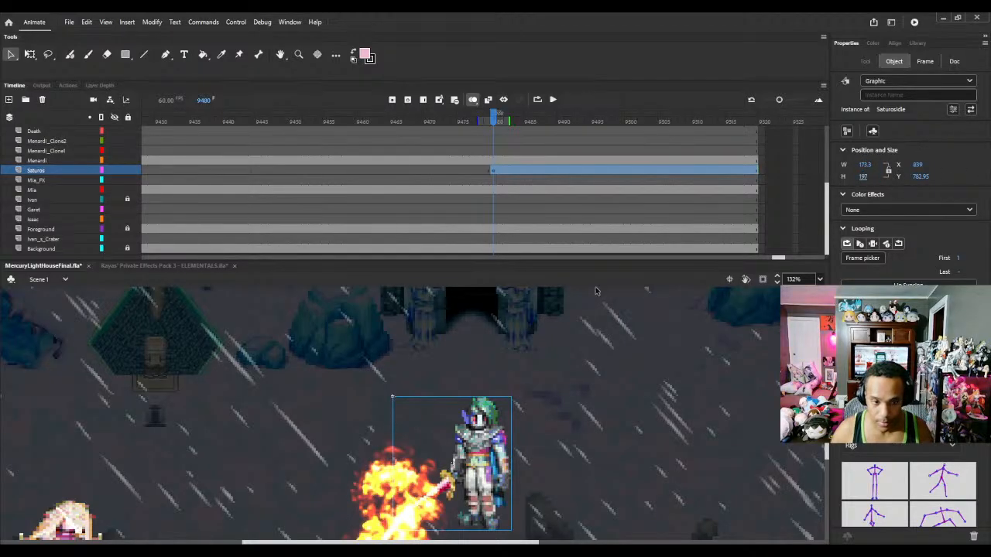
Step: Move the Saturos sprite down onto the ground inside the flame burst, at about X 719, Y 883
scroll(587, 300, down, 3)
drag(495, 336, 410, 401)
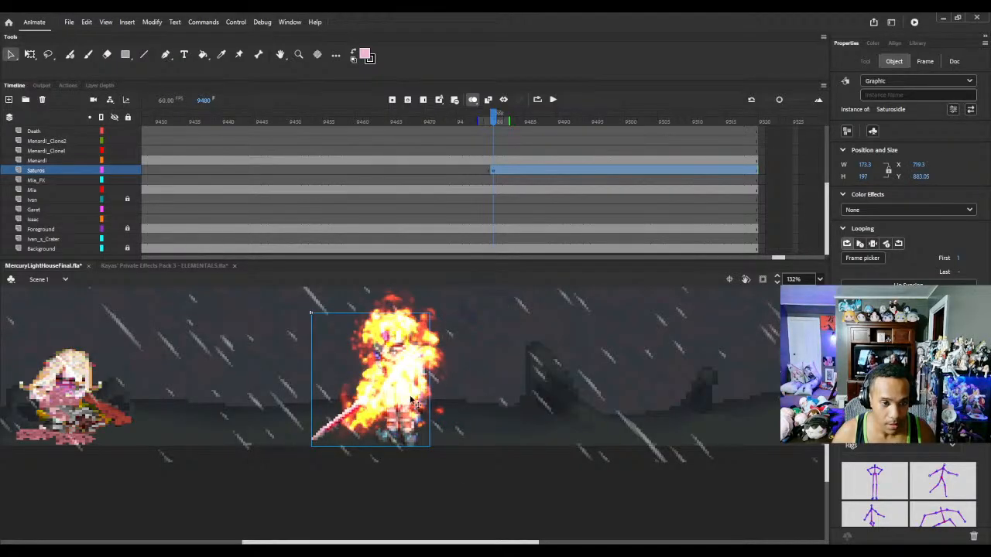
click(777, 284)
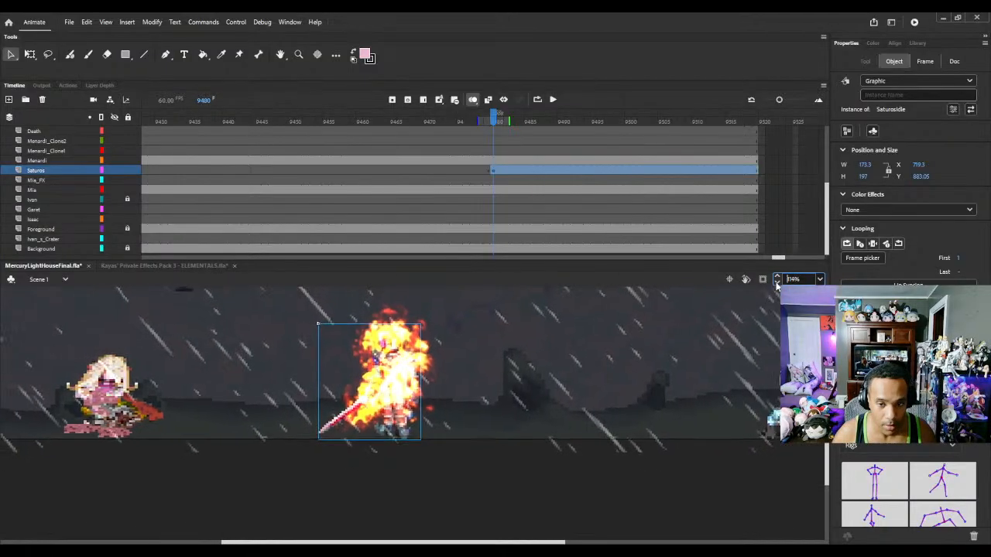
click(777, 283)
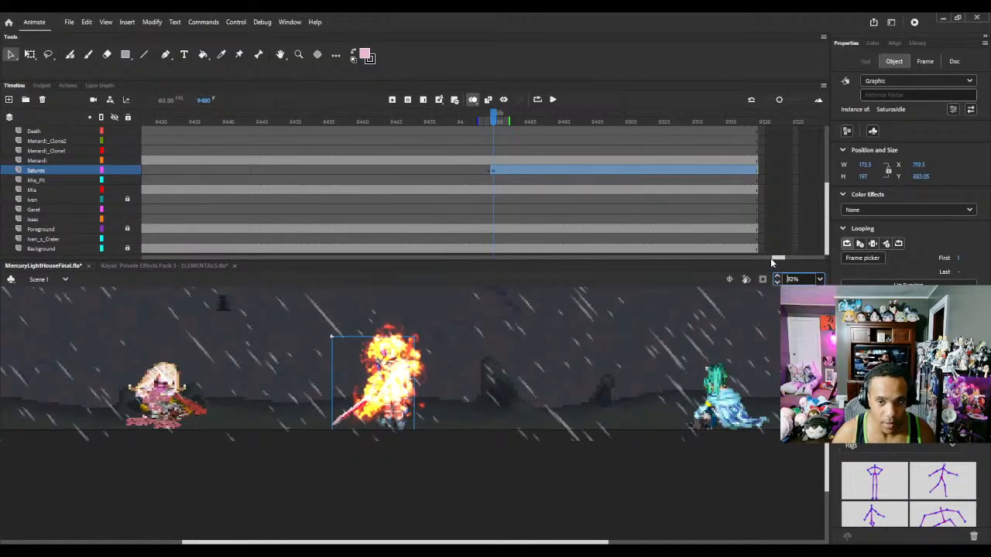
Step: Check the size of Mia's standing idle sprite at frame 8052 on the Mia layer
drag(776, 263, 681, 274)
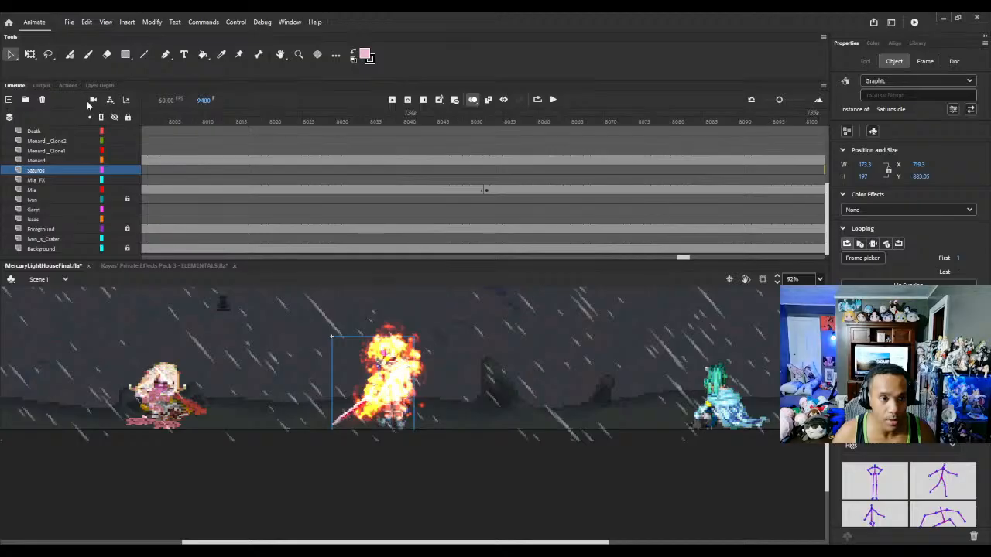
click(486, 191)
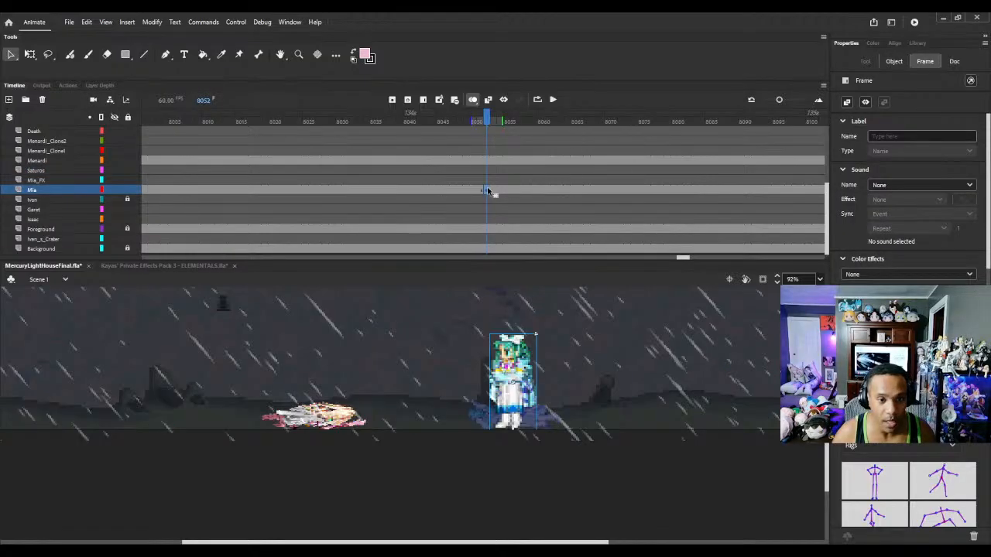
click(893, 61)
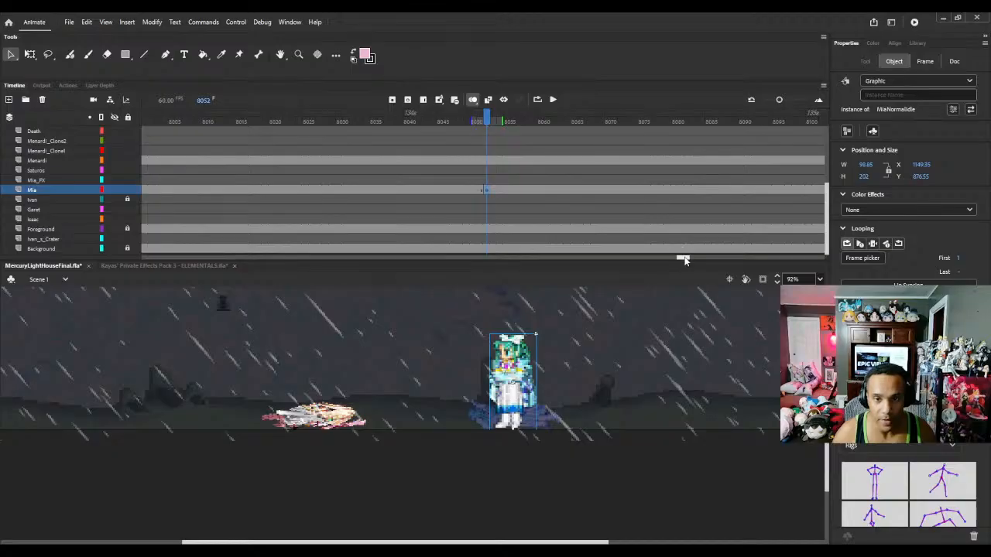
Step: Return to frame 9480 on the Saturos layer and check the Saturos sprite's height
drag(683, 260, 781, 279)
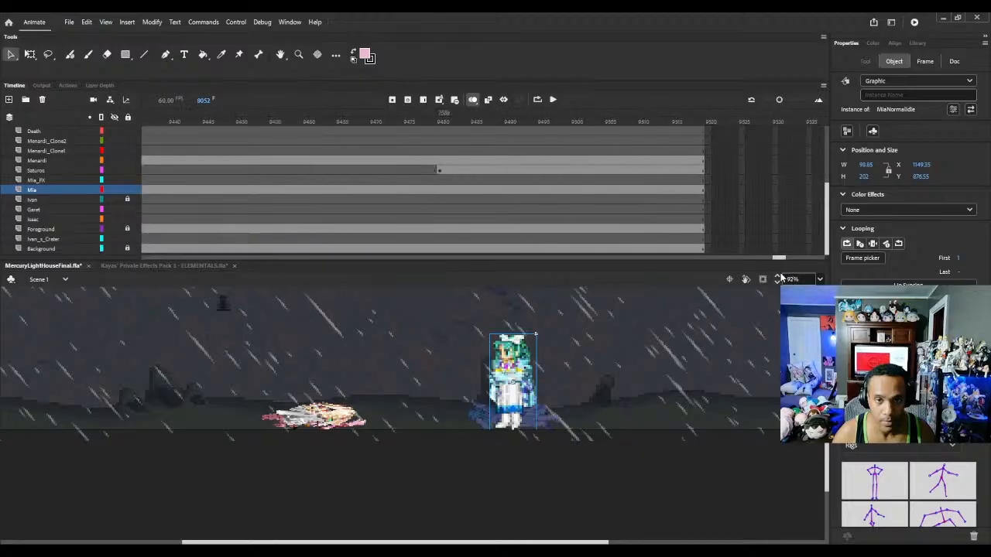
click(439, 171)
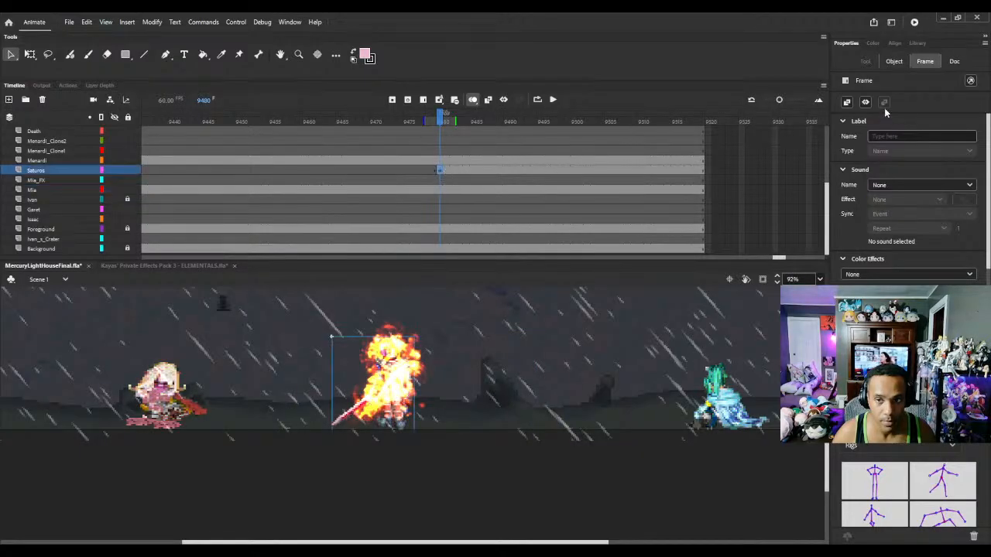
click(865, 177)
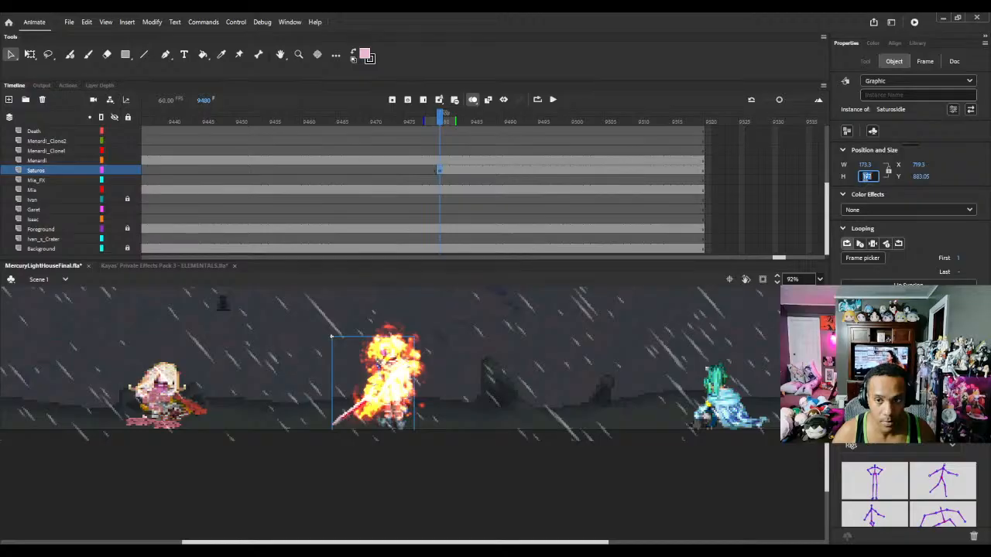
click(539, 493)
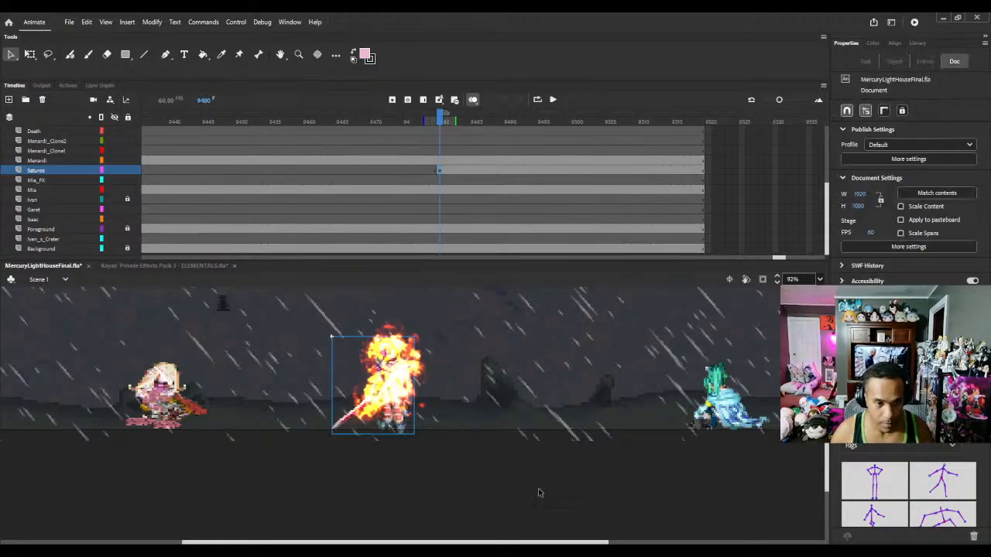
Step: Raise the Saturos sprite at frame 9480 slightly so its feet rest on the stage's bottom edge
click(343, 428)
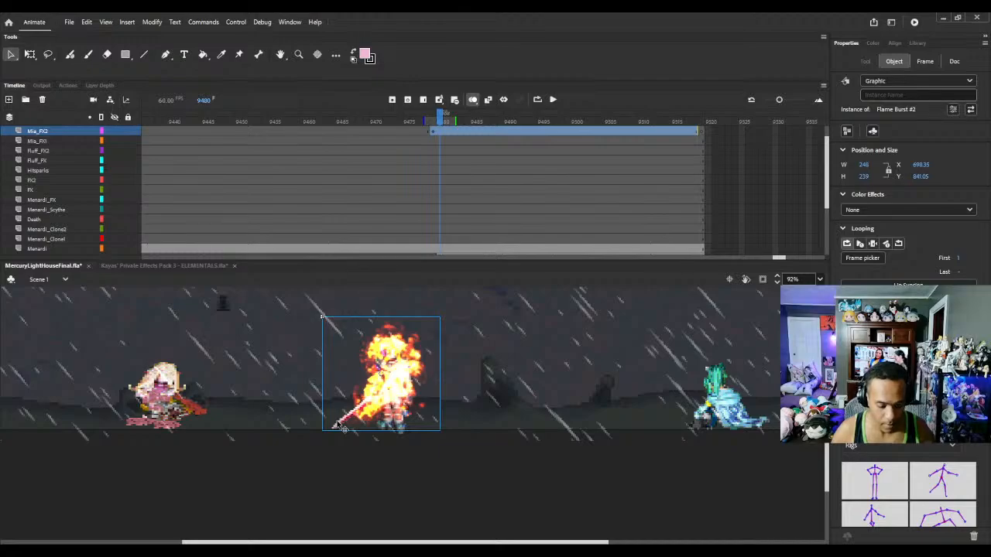
drag(342, 428, 341, 426)
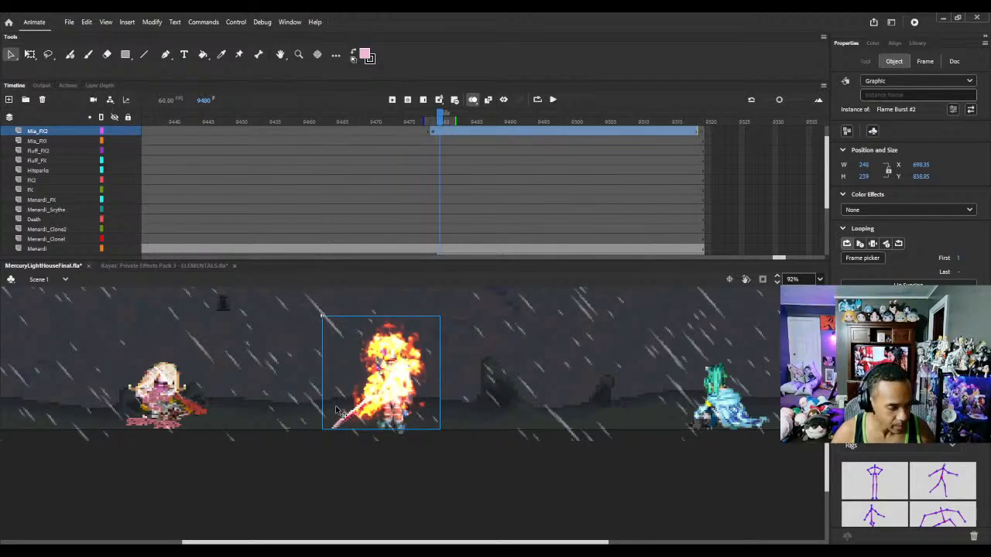
scroll(488, 192, down, 2)
click(439, 223)
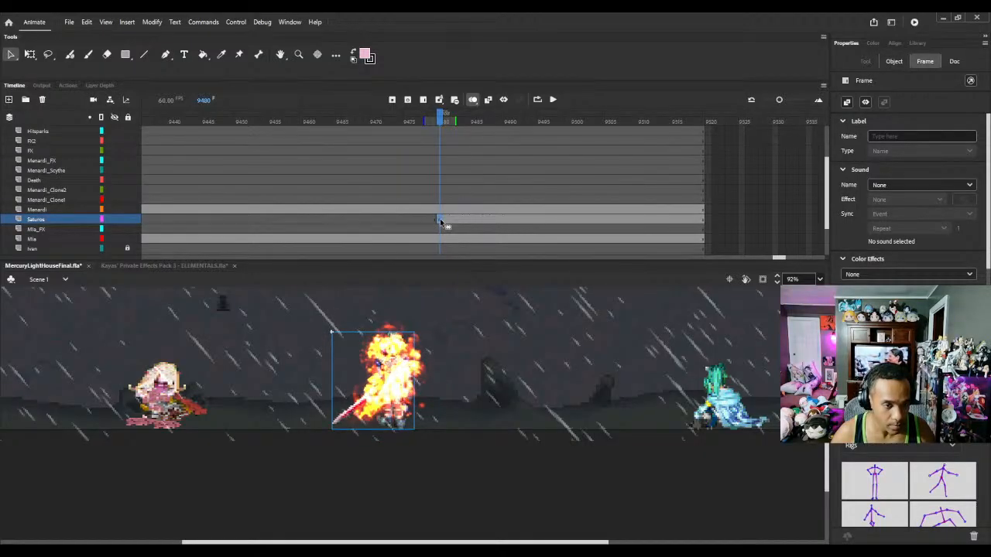
Step: Enlarge the flame burst at frame 9479 on the Mia_FX2 layer to about 430.5 wide and 347.65 high
scroll(452, 185, up, 2)
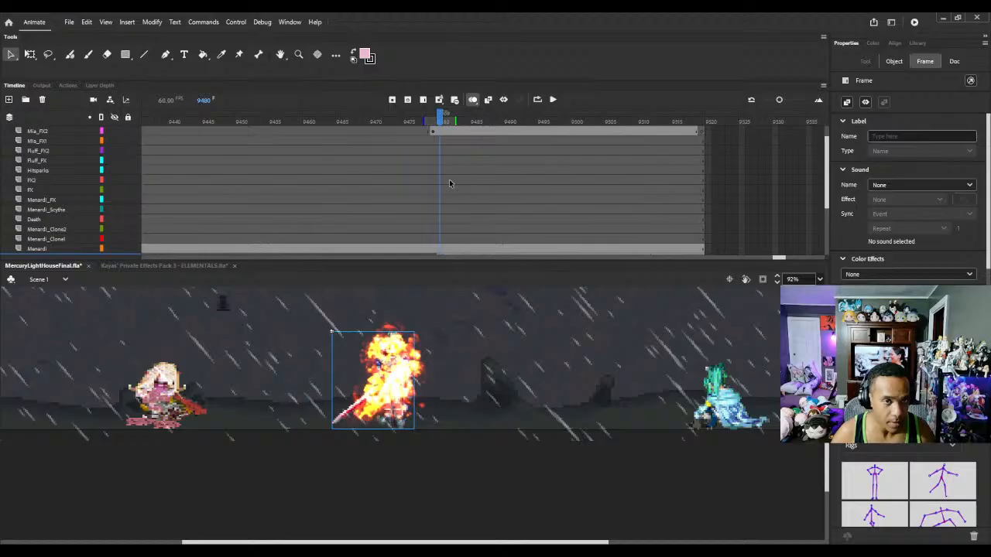
click(431, 133)
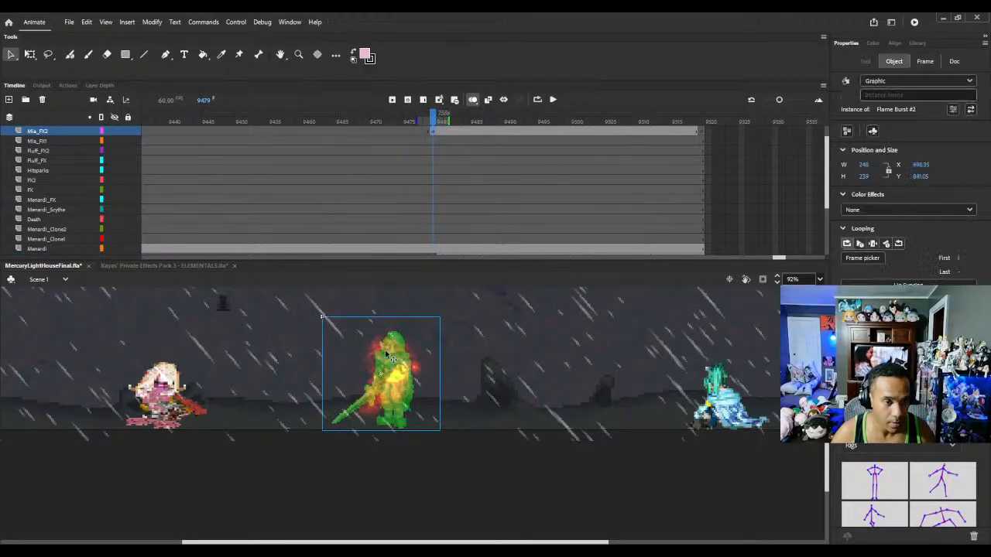
click(435, 129)
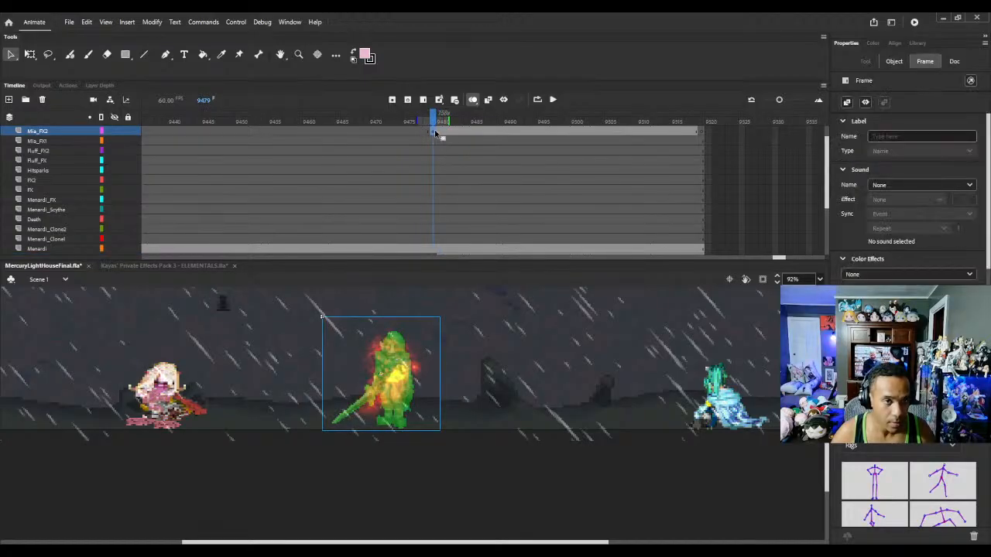
click(892, 62)
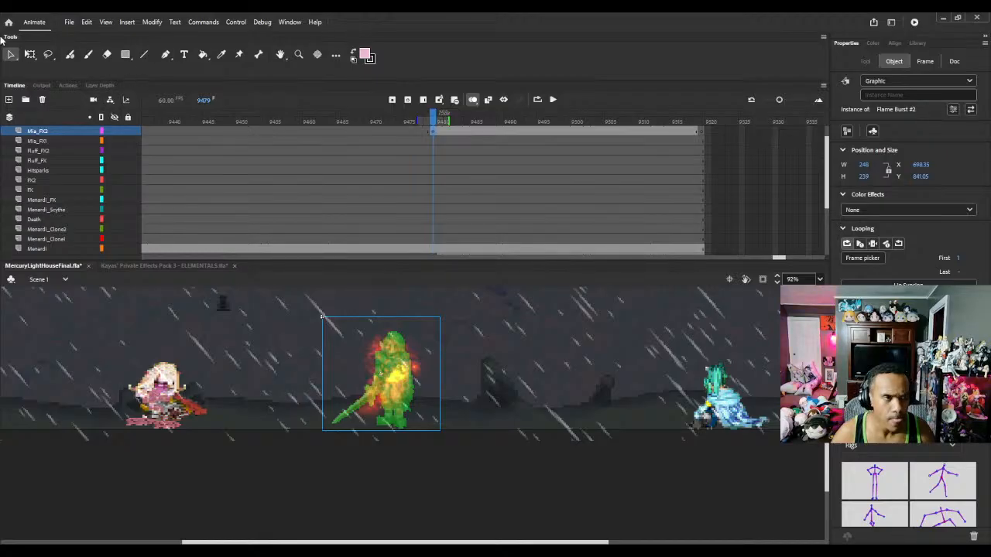
click(29, 54)
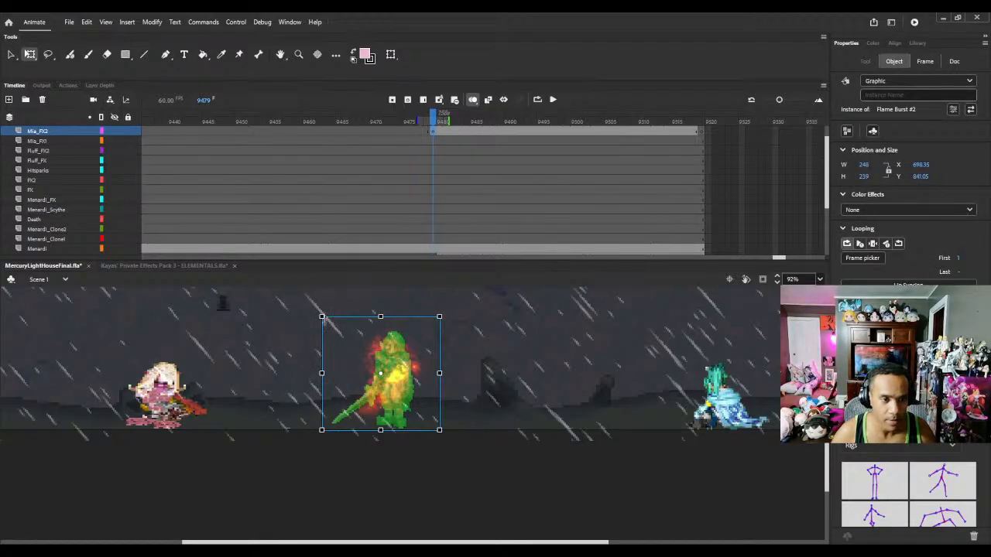
drag(321, 316, 277, 287)
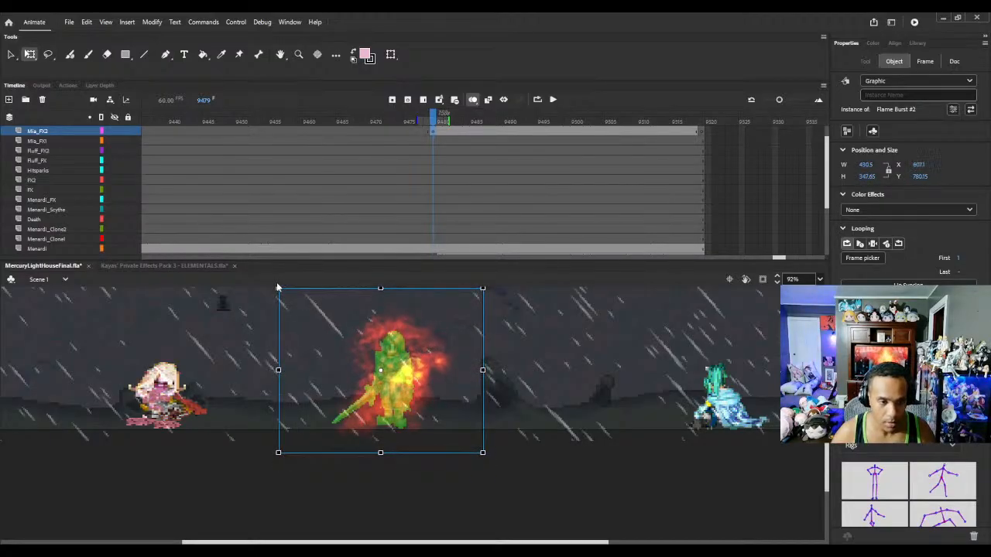
Step: Nudge the enlarged flame burst upward to about Y 768 so it surrounds Saturos
key(Up)
key(Up)
key(Up)
key(Up)
key(Up)
key(Up)
key(Up)
key(Up)
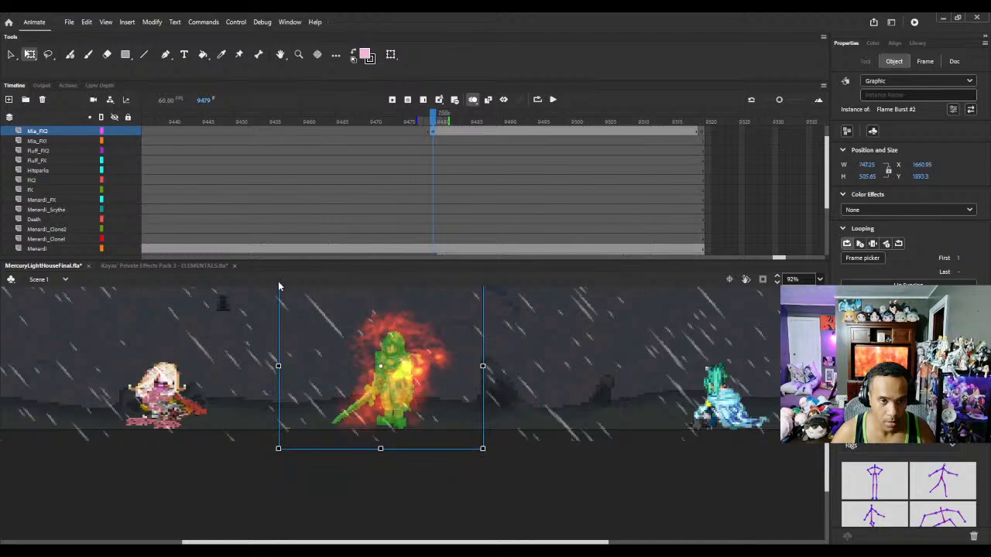
key(Up)
key(Up)
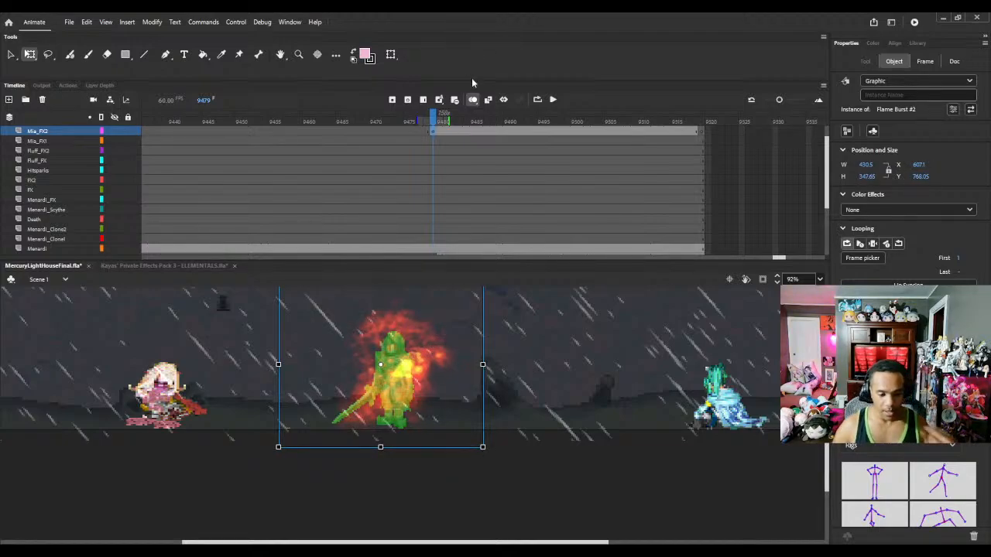
Step: Test the movie to review the battle animation with the larger flame burst, and close the preview
click(914, 23)
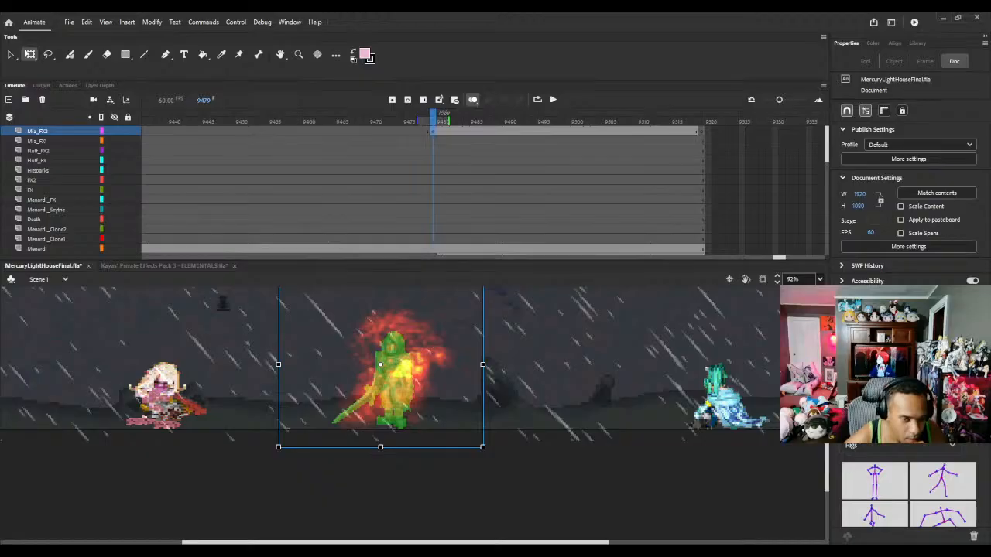
key(ctrl+Return)
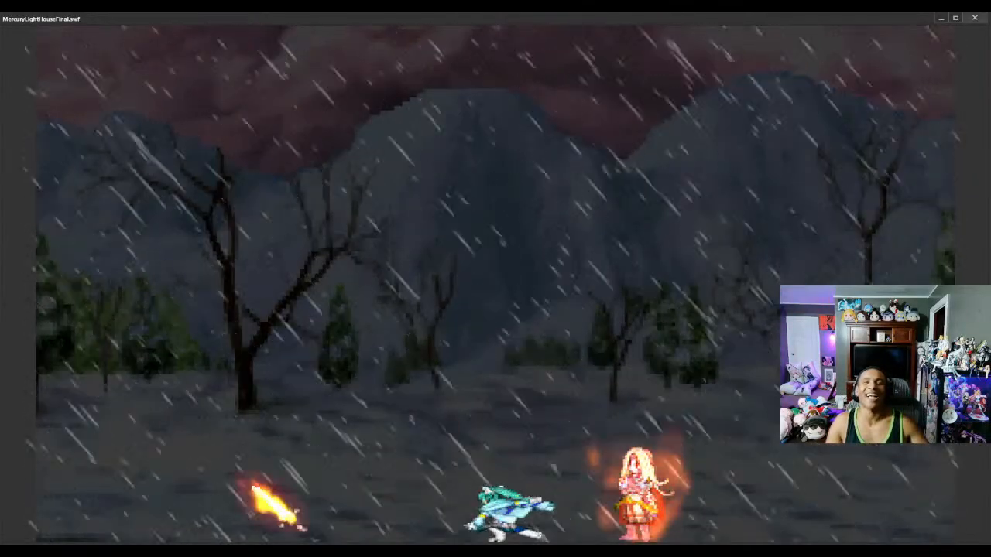
key(ctrl+w)
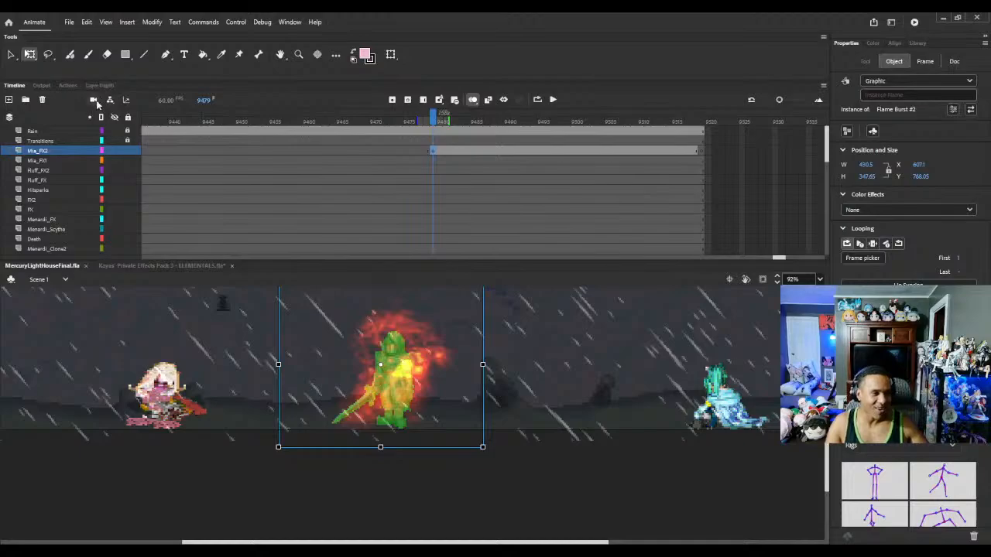
Step: Turn the camera back on and quit Aseprite without saving the changes to Trainingstage.png
click(93, 100)
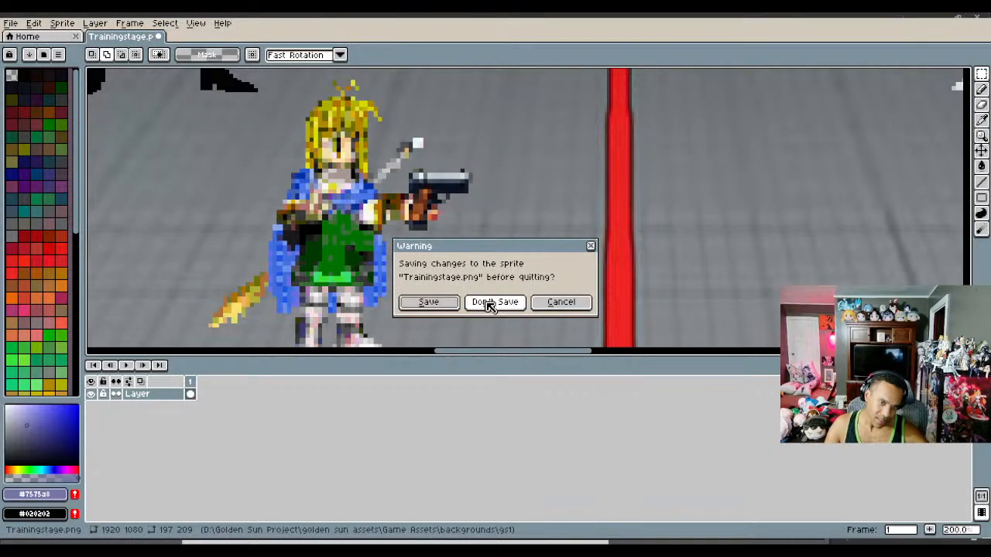
click(489, 304)
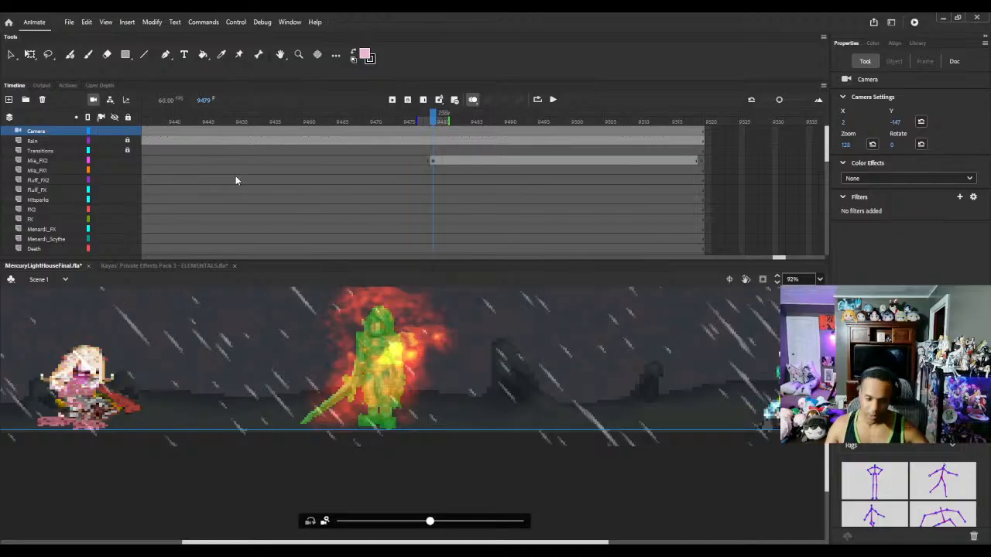
Step: Play the movie in a test window with the camera enabled, and close it
key(ctrl+Return)
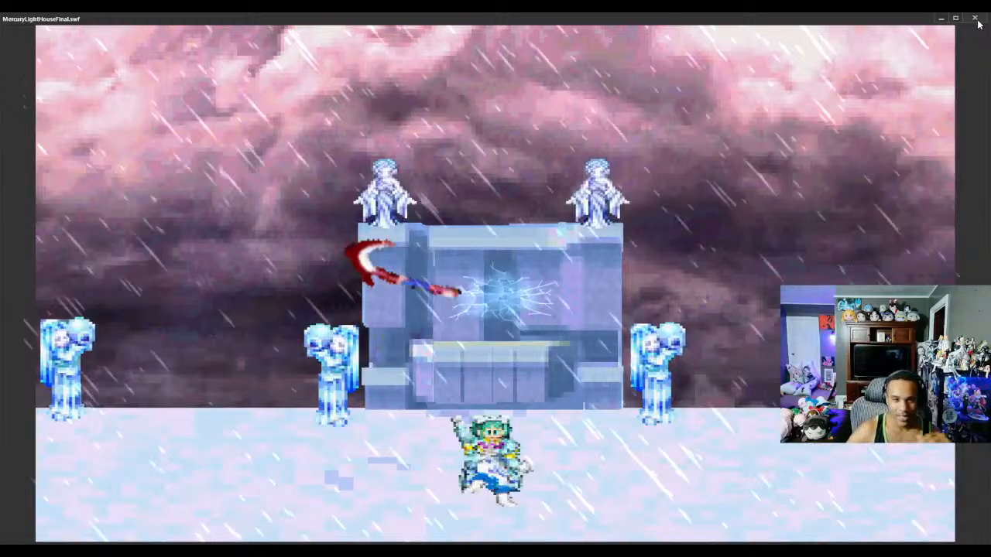
click(976, 21)
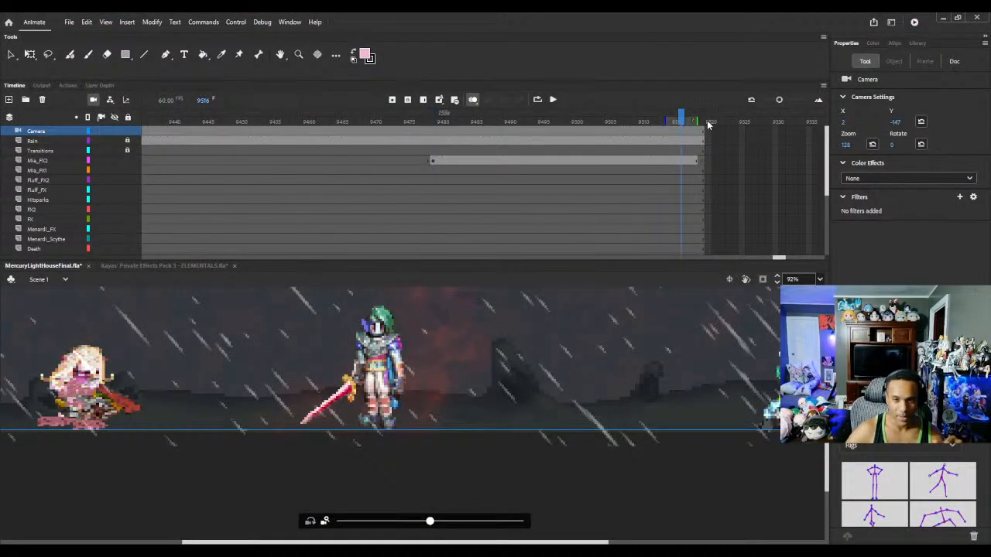
Step: Extend all layers from the end of the timeline at frame 9520 to frame 9602, lengthening Saturos's idle pose
click(704, 120)
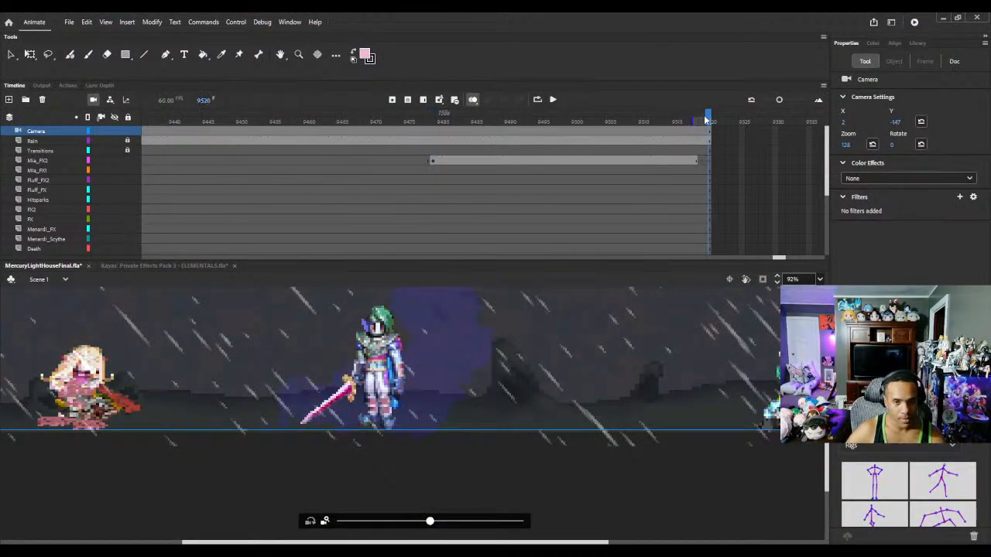
key(F5)
key(F5)
key(F5)
key(F5)
key(F5)
key(F5)
key(F5)
key(F5)
key(F5)
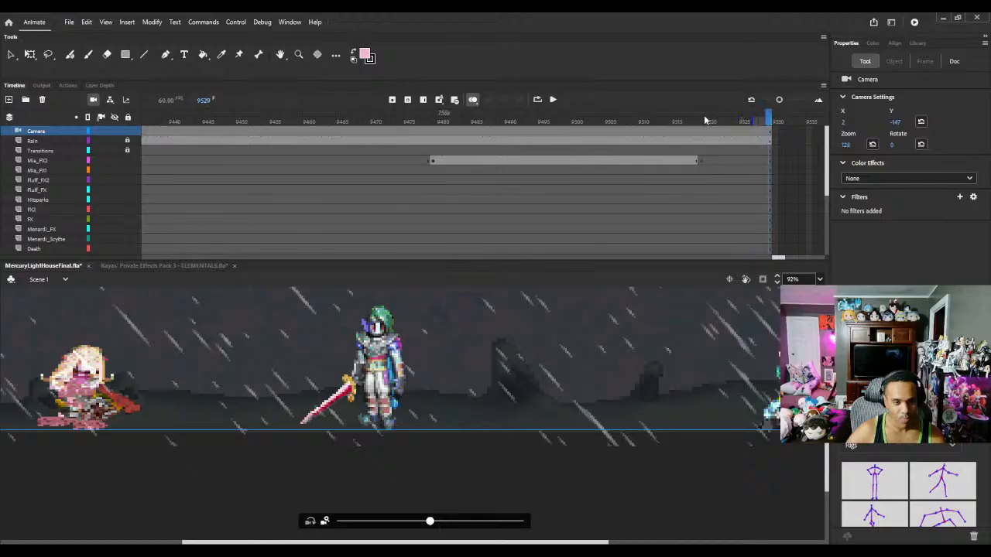
key(F5)
key(F5)
key(F5)
key(F5)
key(F5)
key(F5)
key(F5)
key(F5)
key(F5)
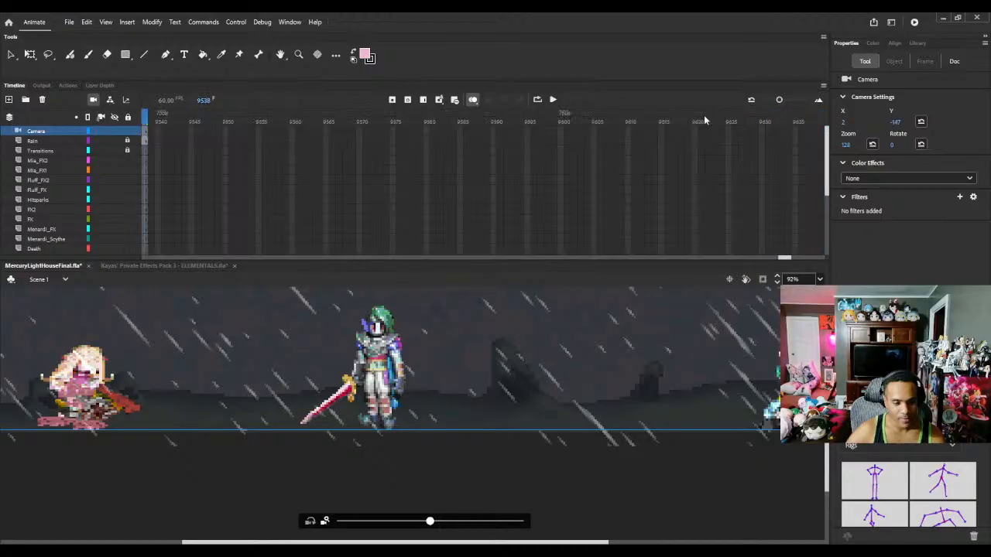
key(F5)
key(F5)
key(F5)
key(F5)
key(F5)
key(F5)
key(F5)
key(F5)
key(F5)
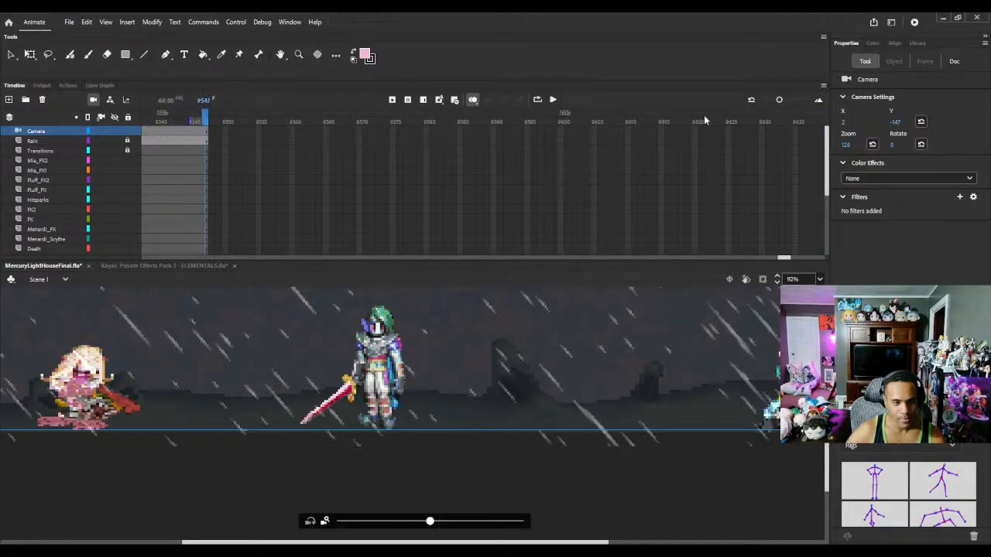
key(F5)
key(F5)
key(F5)
key(F5)
key(F5)
key(F5)
key(F5)
key(F5)
key(F5)
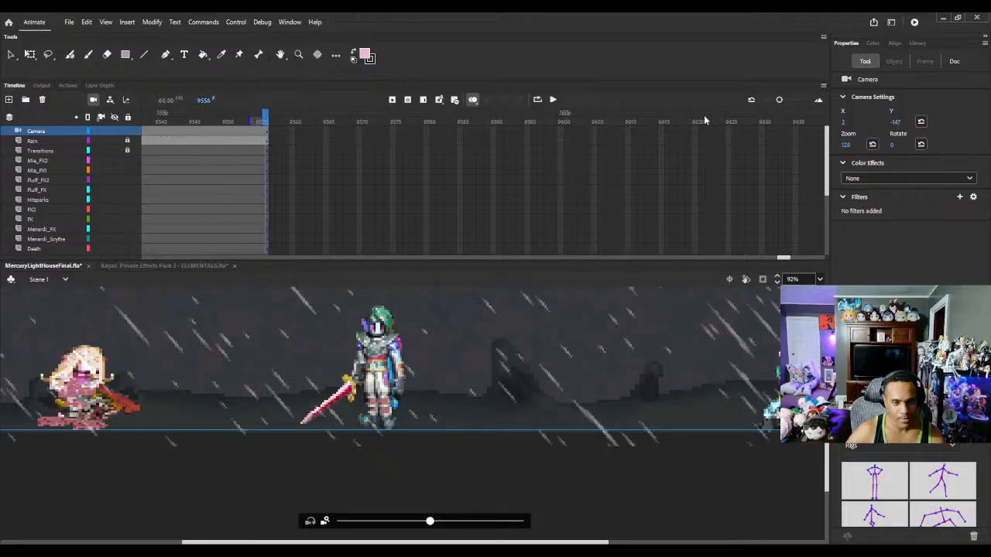
key(F5)
key(F5)
key(F5)
key(F5)
key(F5)
key(F5)
key(F5)
key(F5)
key(F5)
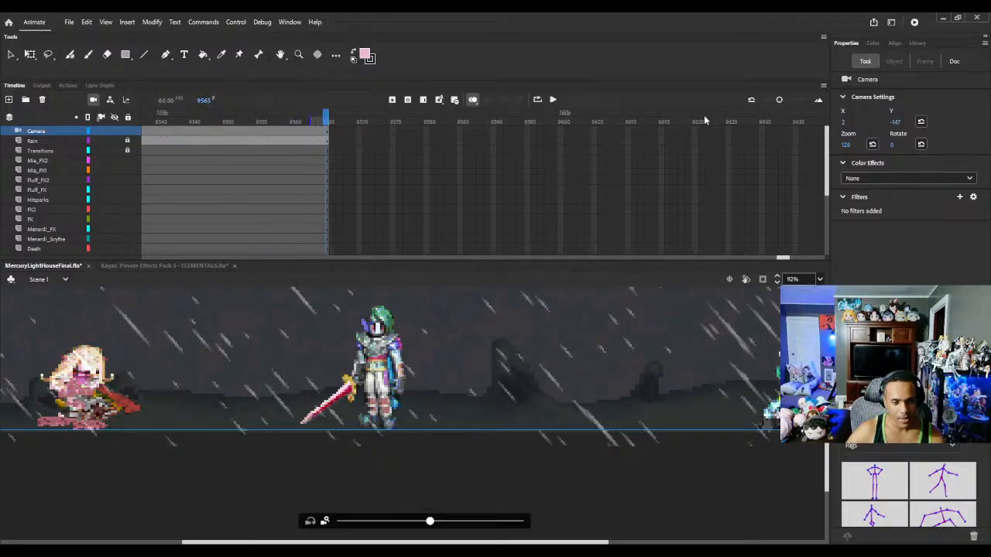
key(F5)
key(F5)
key(F5)
key(F5)
key(F5)
key(F5)
key(F5)
key(F5)
key(F5)
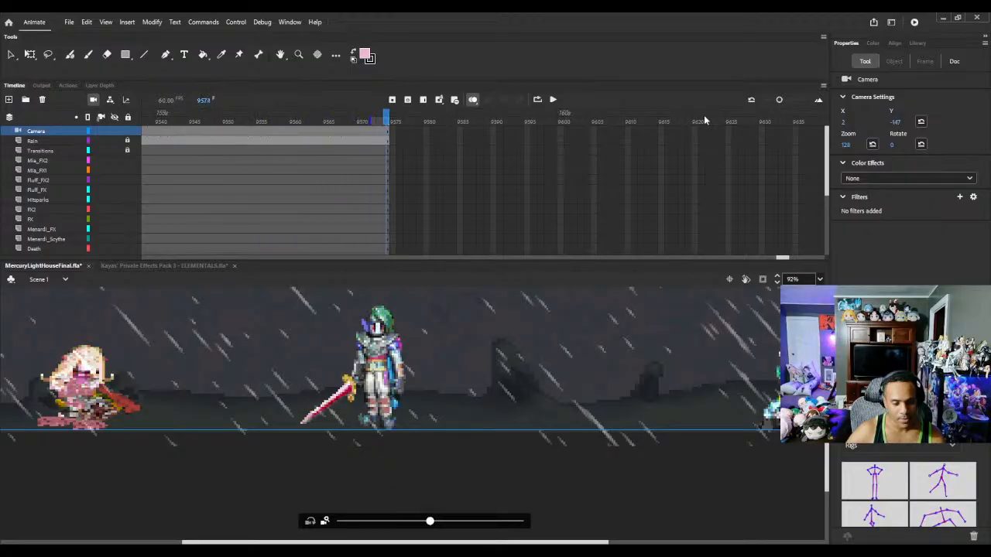
key(F5)
key(F5)
key(F5)
key(F5)
key(F5)
key(F5)
key(F5)
key(F5)
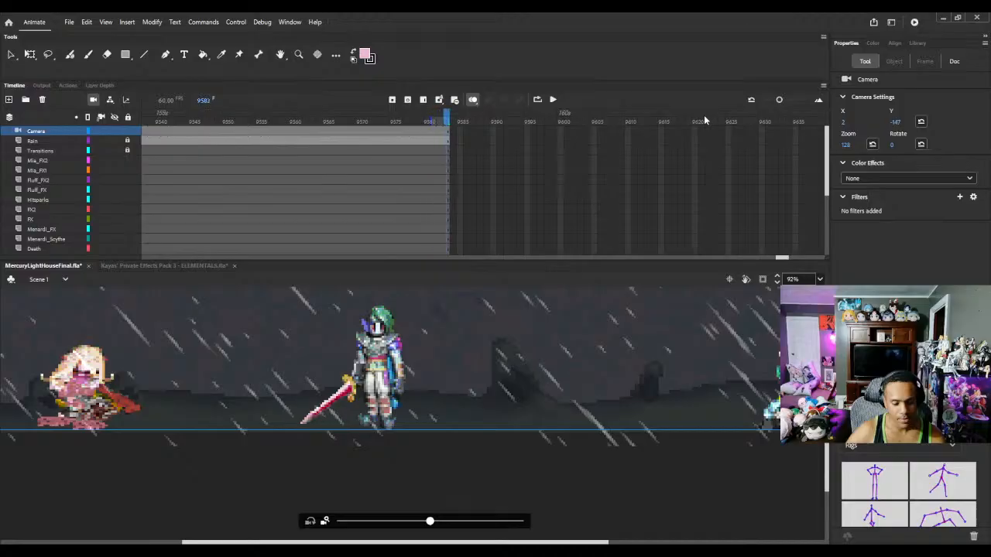
key(F5)
key(F5)
key(F5)
key(F5)
key(F5)
key(F5)
key(F5)
key(F5)
key(F5)
key(F5)
key(F5)
key(F5)
key(F5)
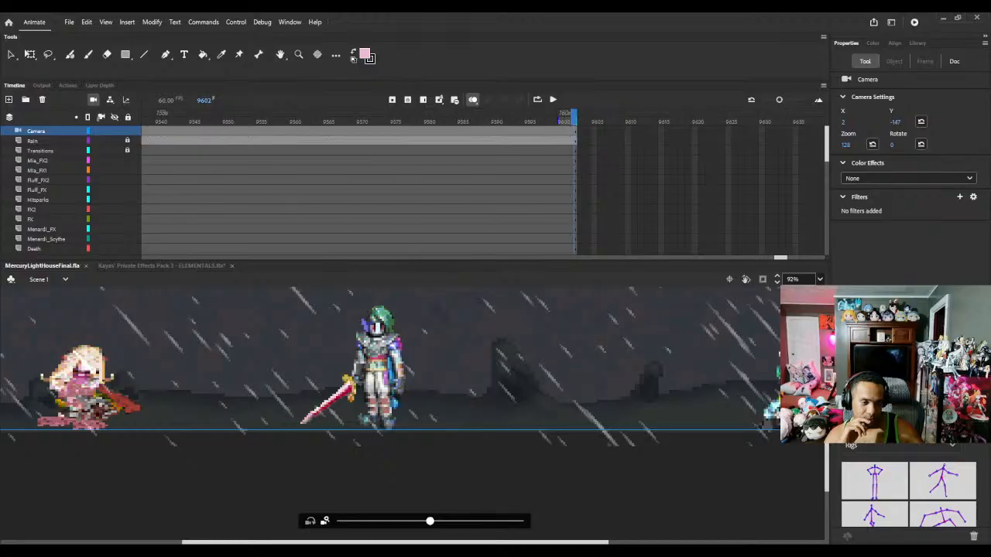
Step: Test the extended movie to review the scene, and return to the timeline at frame 9598
key(ctrl+Return)
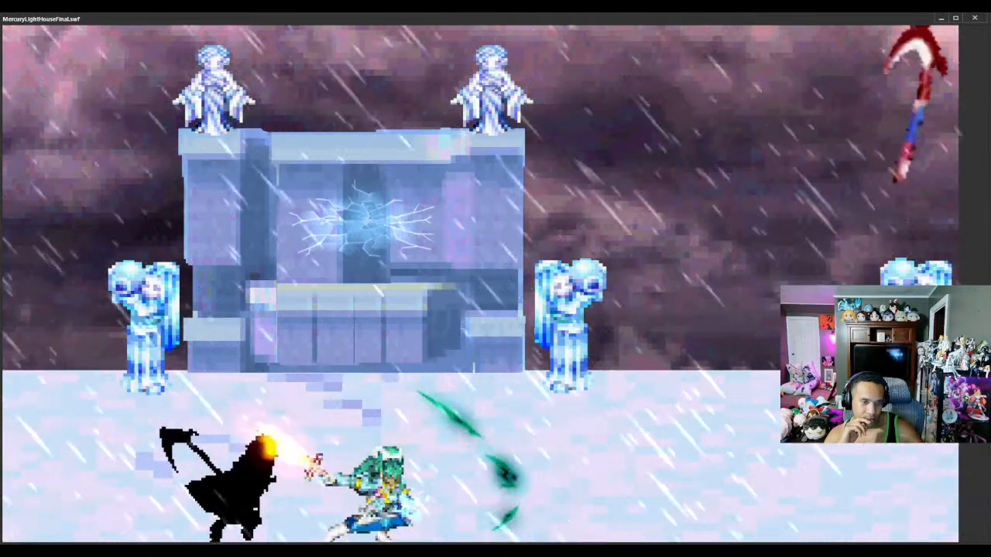
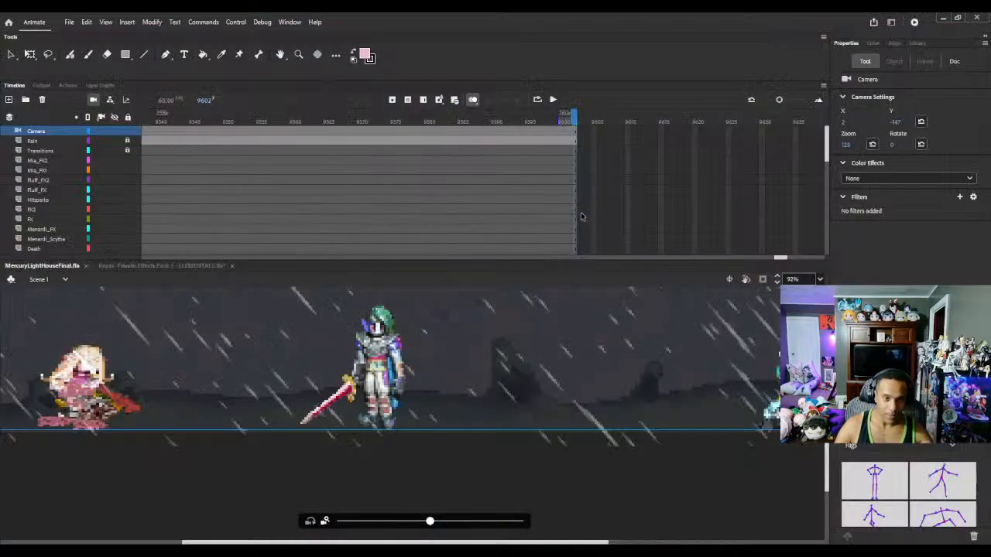
scroll(581, 213, down, 3)
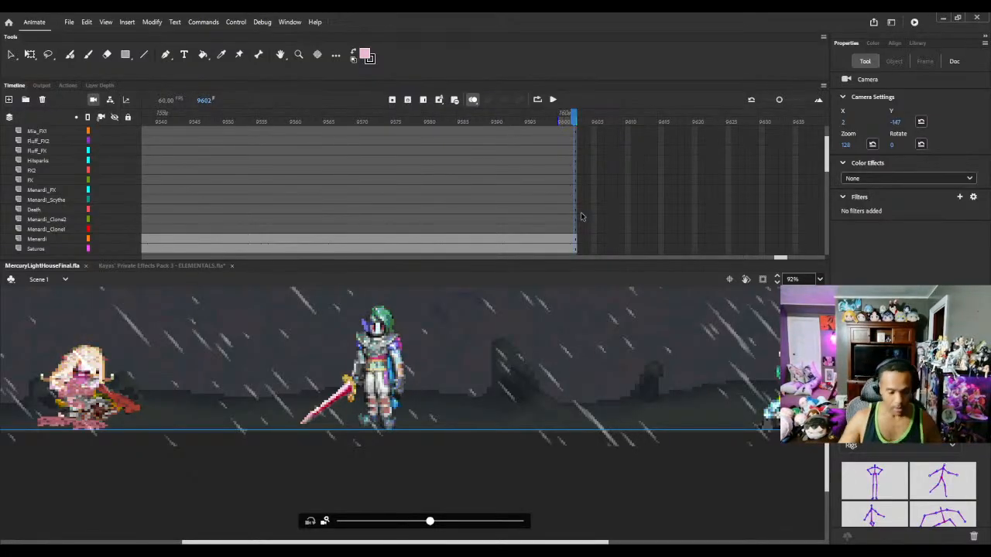
click(549, 121)
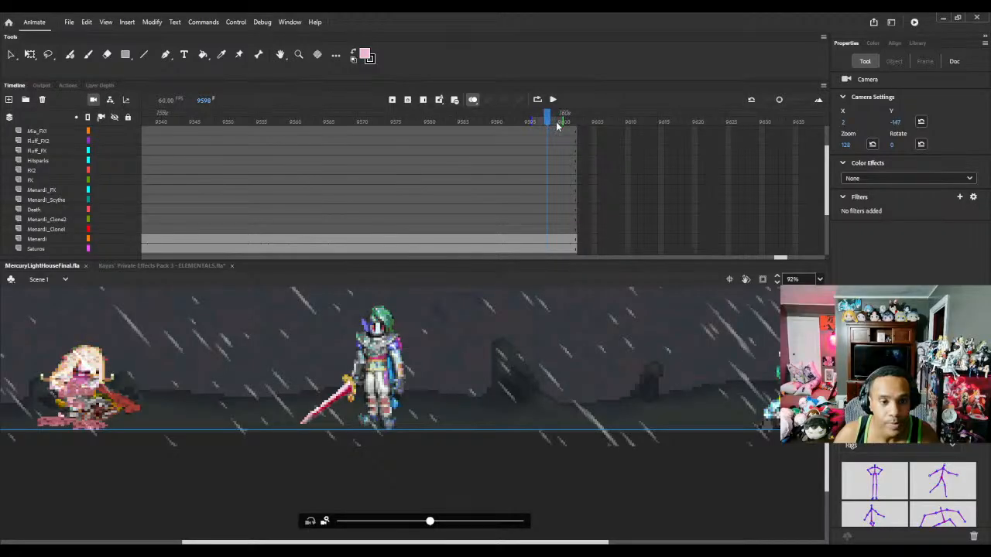
Step: Extend all layers from frame 9601 to frame 9614, lengthening the idle pose
scroll(557, 121, down, 2)
click(569, 120)
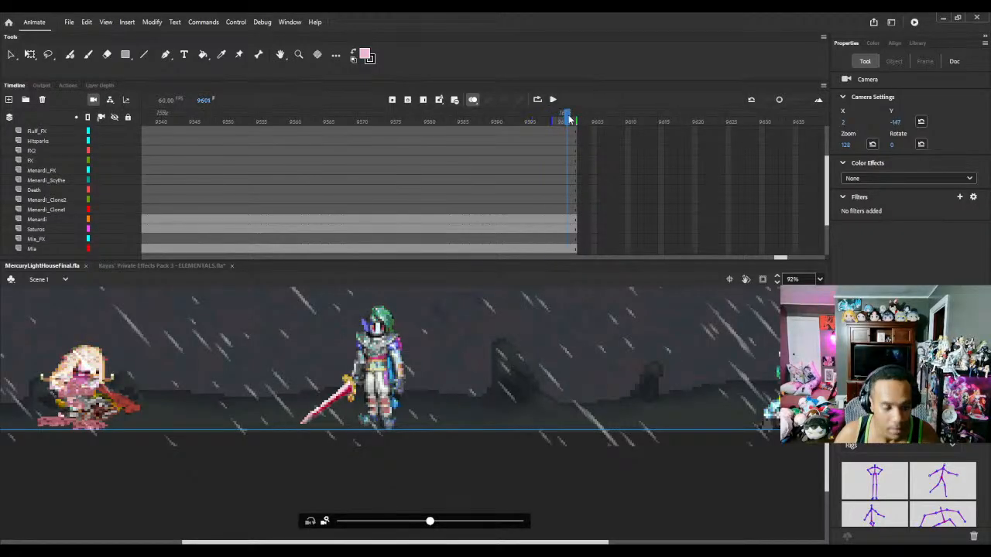
key(F5)
key(F5)
key(F5)
key(F5)
key(F5)
key(F5)
key(F5)
key(F5)
key(F5)
key(F5)
key(F5)
key(F5)
key(F5)
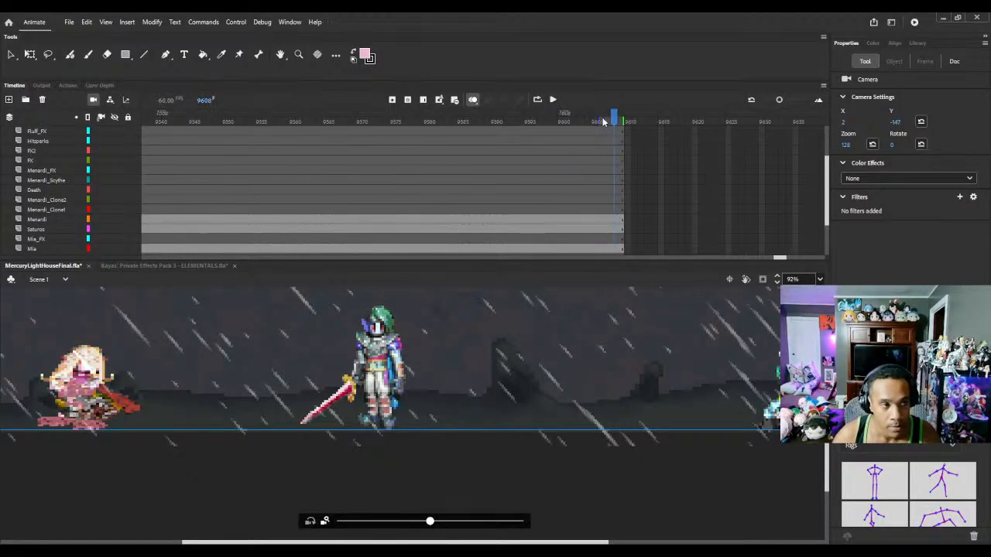
Step: Clear the library search and insert a blank keyframe on the Saturos layer at frame 9613
click(917, 43)
click(984, 140)
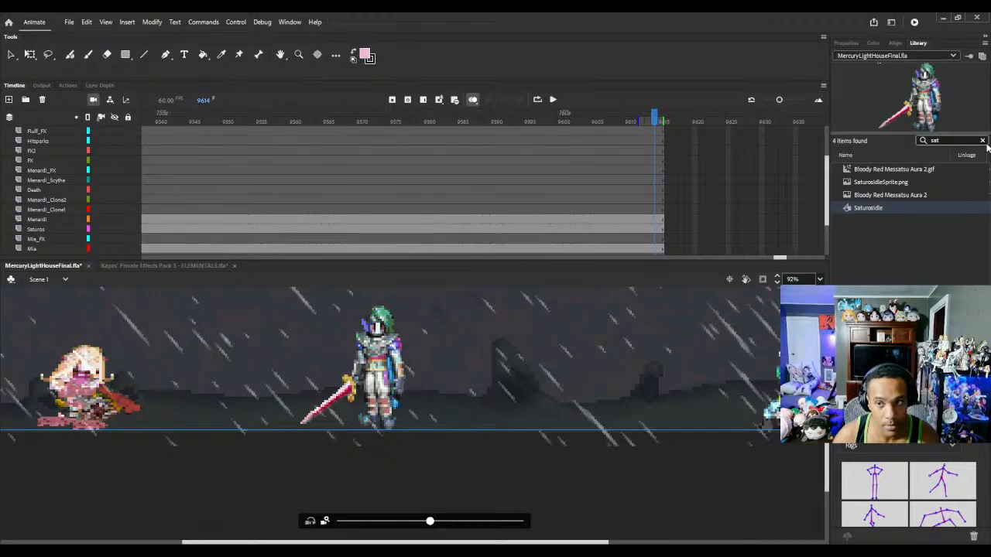
click(649, 230)
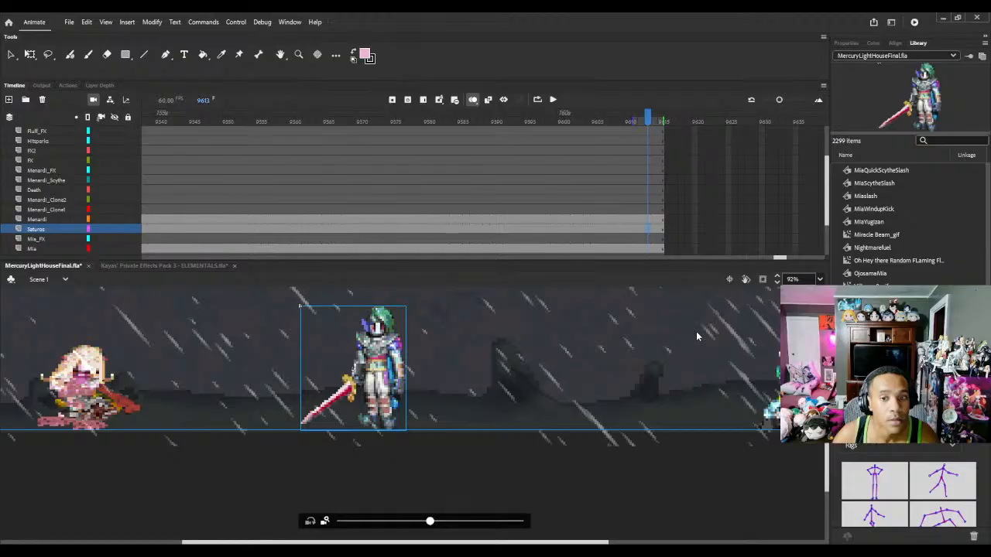
key(F7)
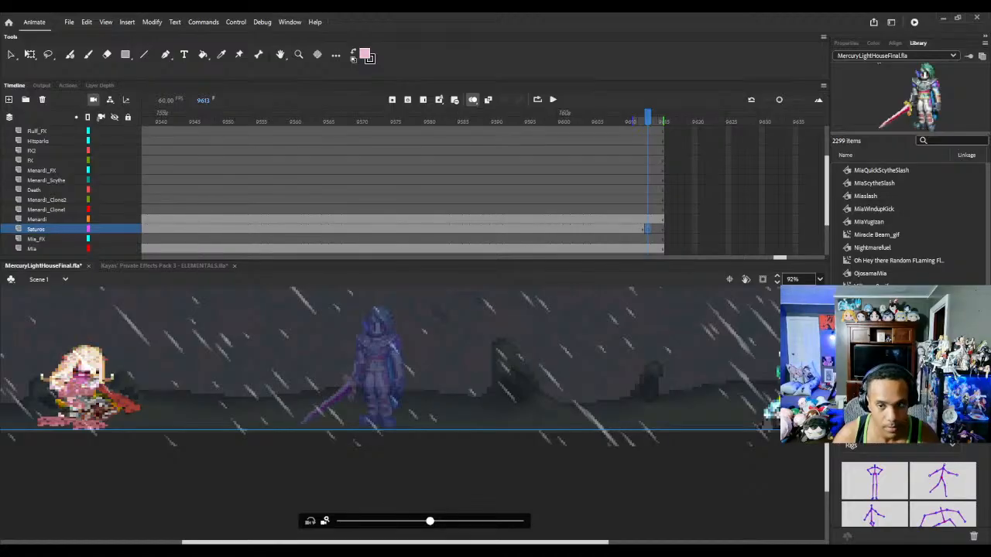
Step: Search the library for "cast" and, with the camera off, place SaturosCasting.png over the onion-skinned idle pose
scroll(906, 220, up, 1)
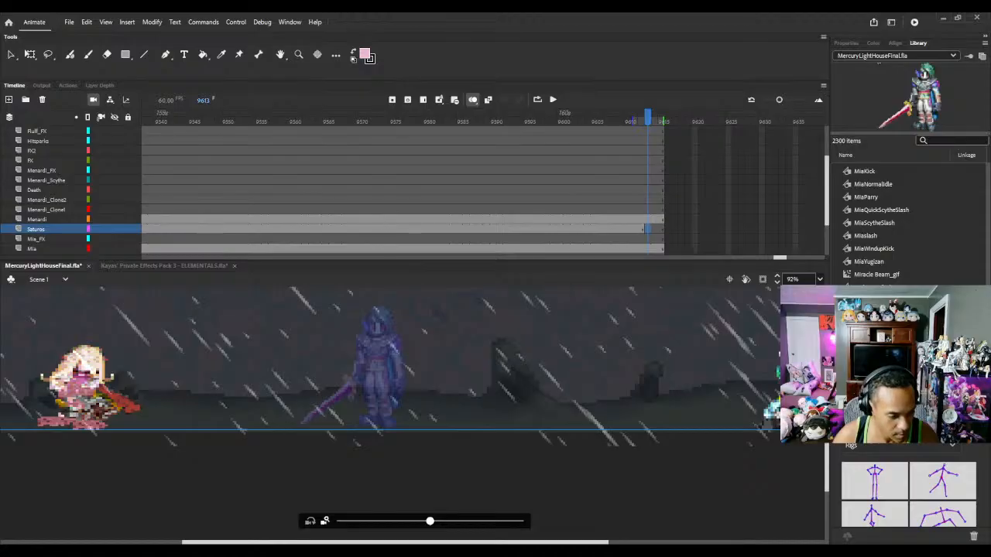
click(949, 143)
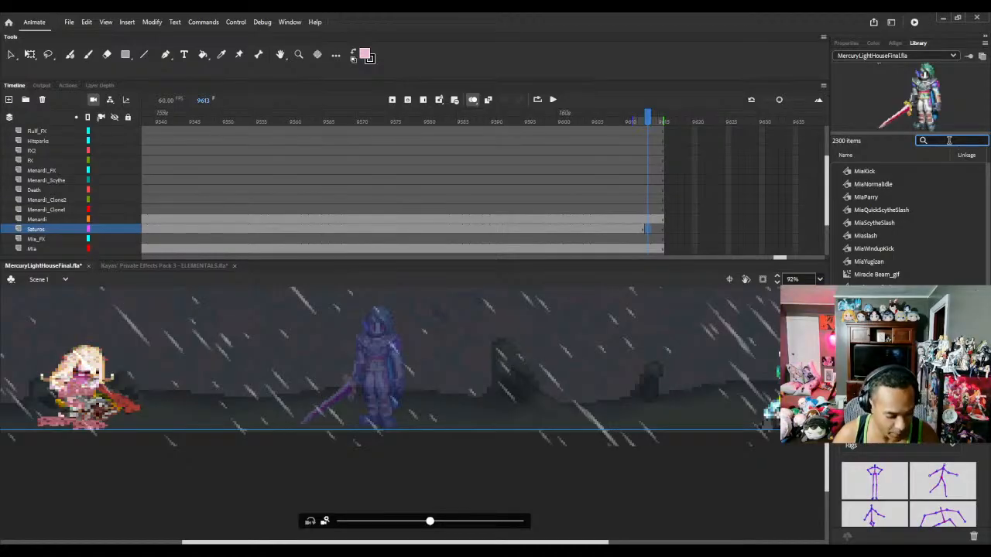
text(cast)
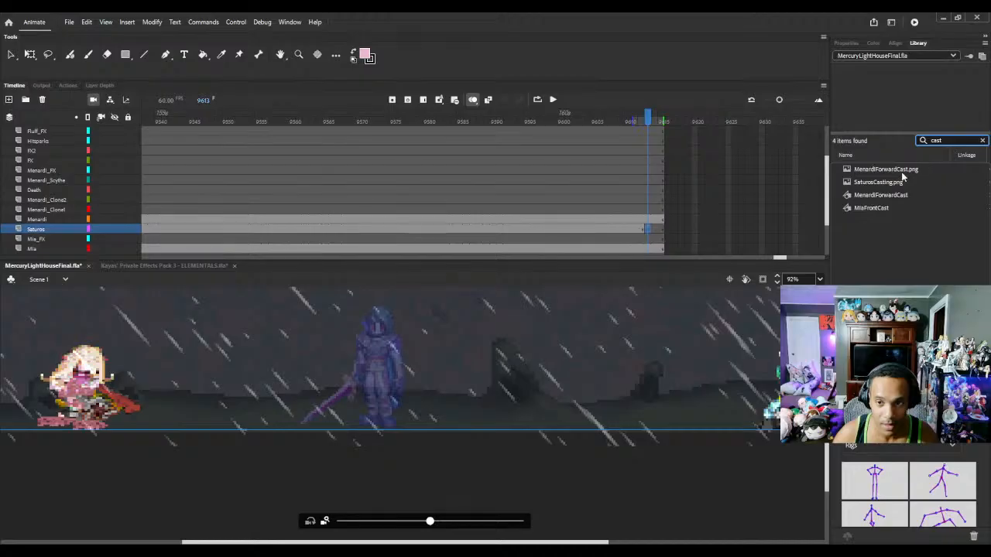
drag(890, 184, 392, 390)
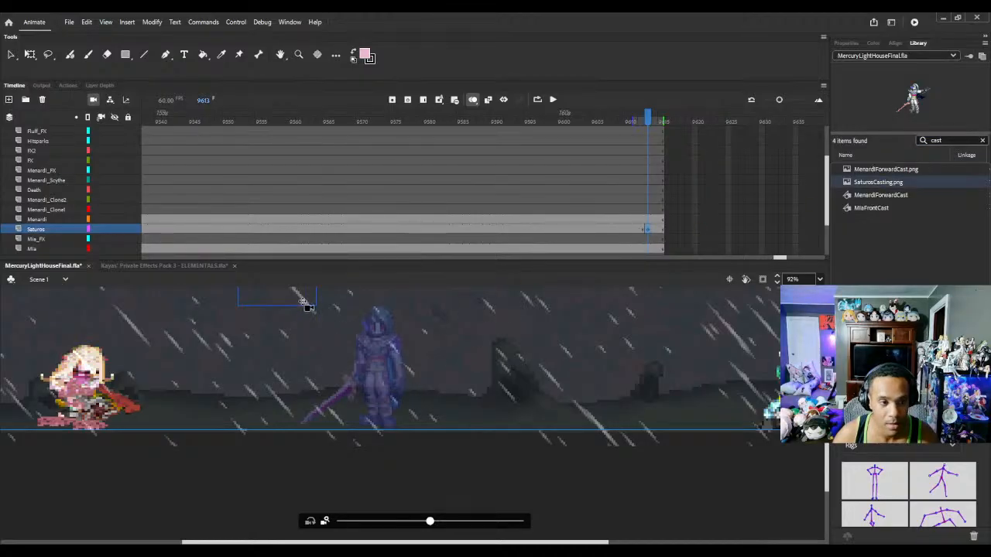
click(94, 100)
scroll(257, 338, up, 2)
drag(314, 377, 396, 478)
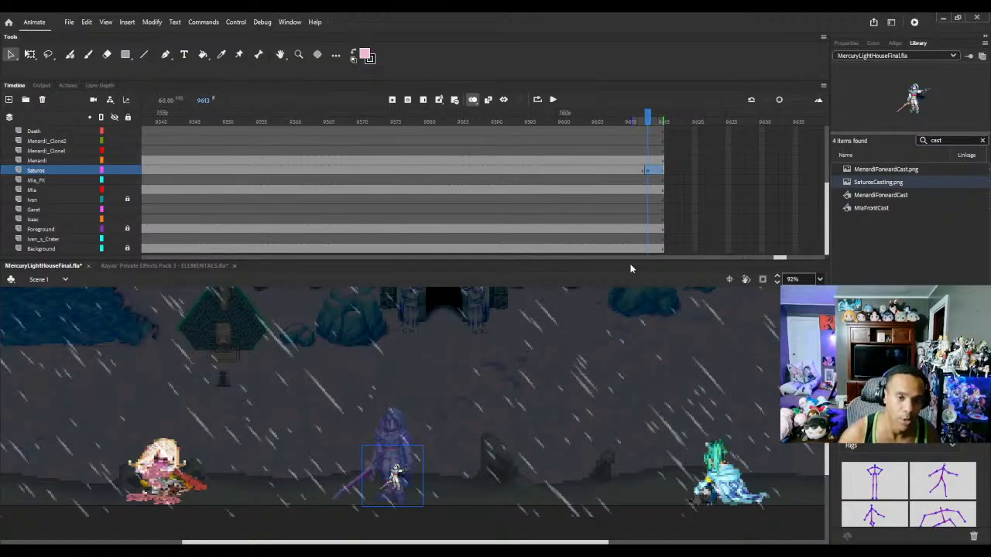
Step: Break the casting bitmap apart and convert the sprite to a graphic symbol named SaturosCasting
key(ctrl+b)
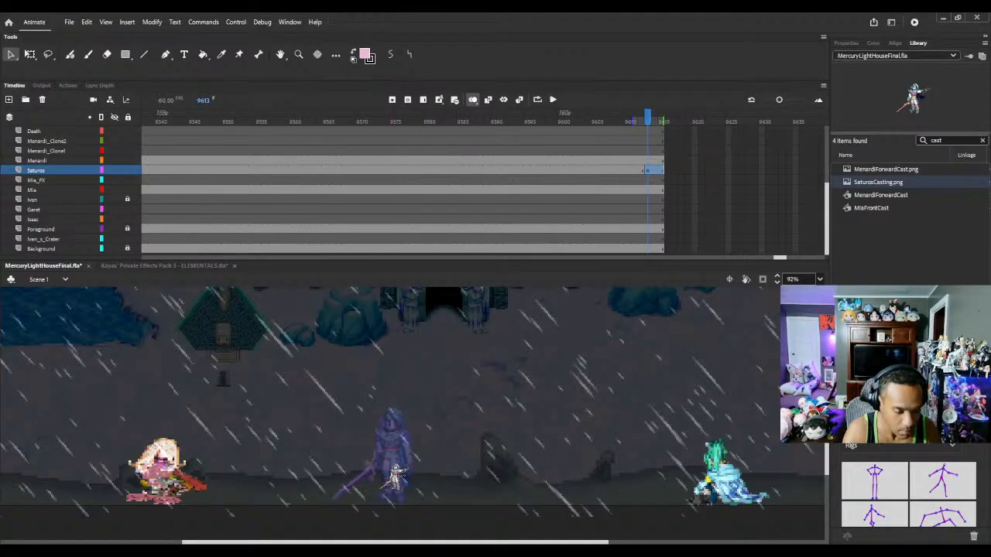
key(Return)
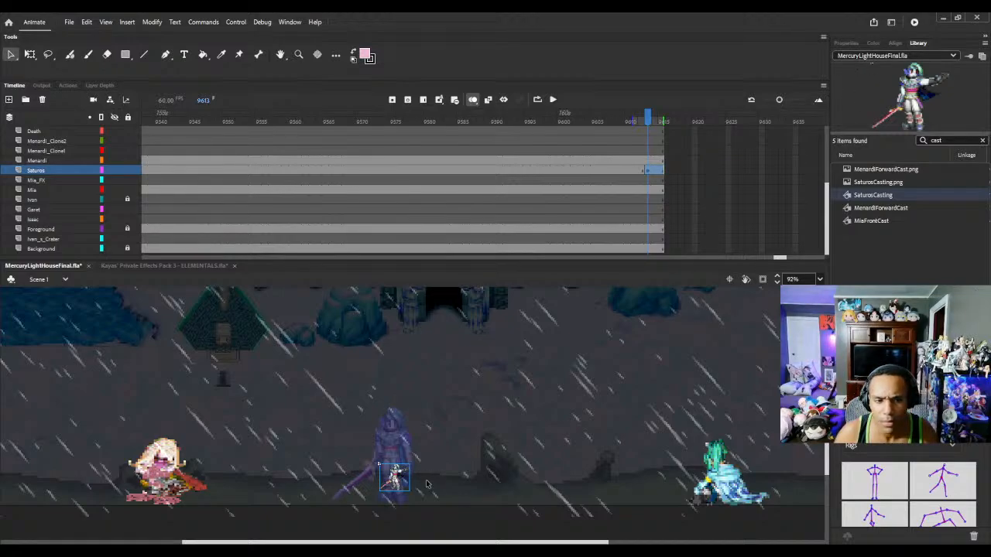
click(650, 171)
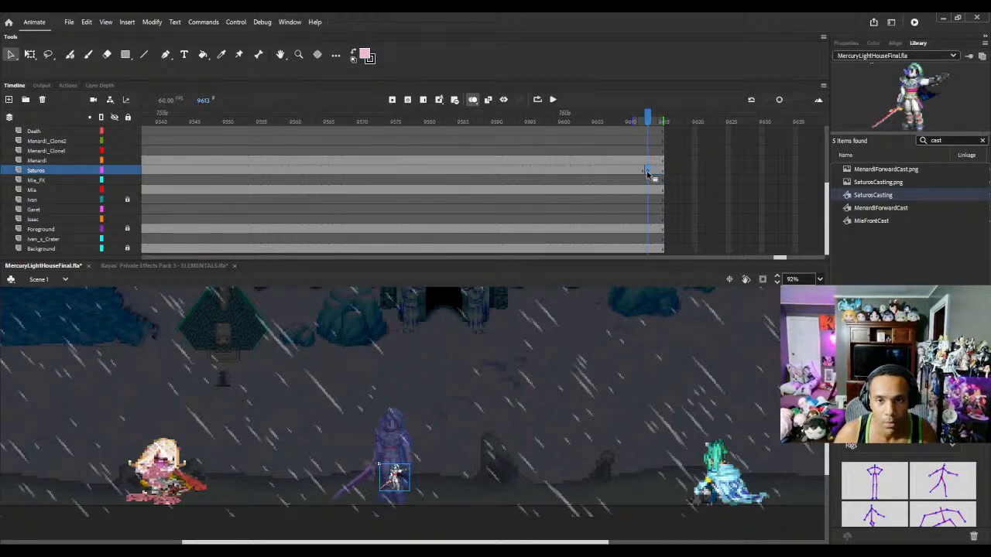
Step: Resize the SaturosCasting instance to 173.3 wide by 205 high and align it with the onion-skinned idle pose
click(846, 43)
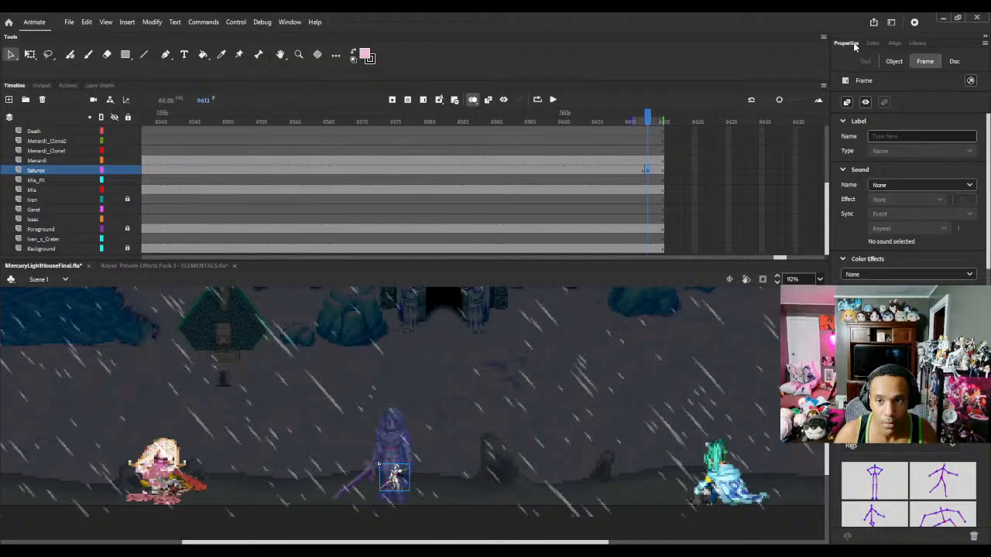
click(893, 62)
click(864, 165)
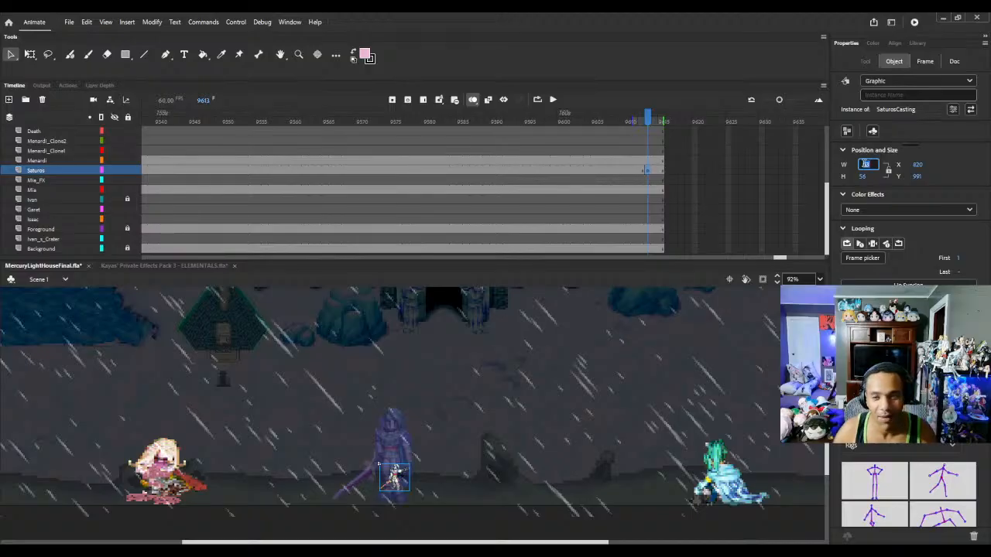
text(1)
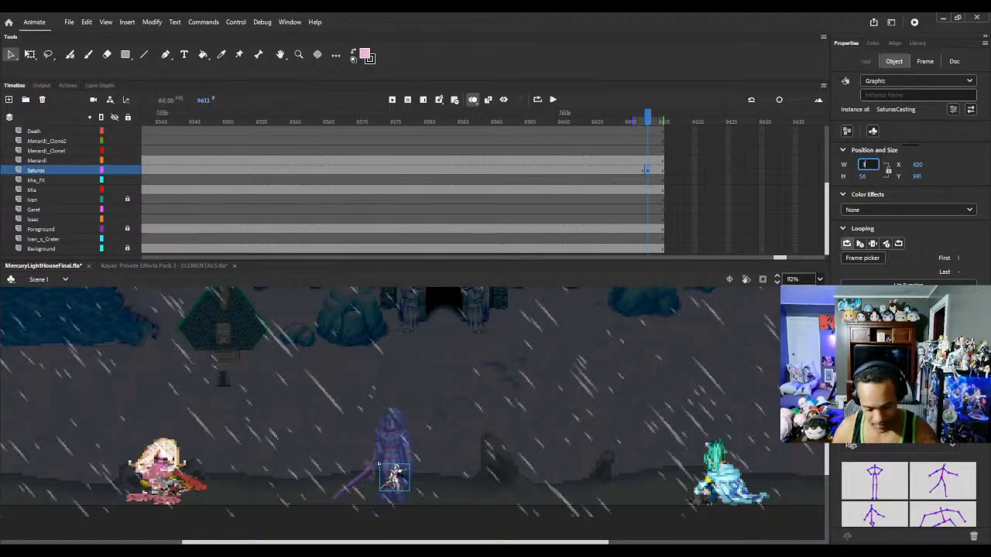
text(73)
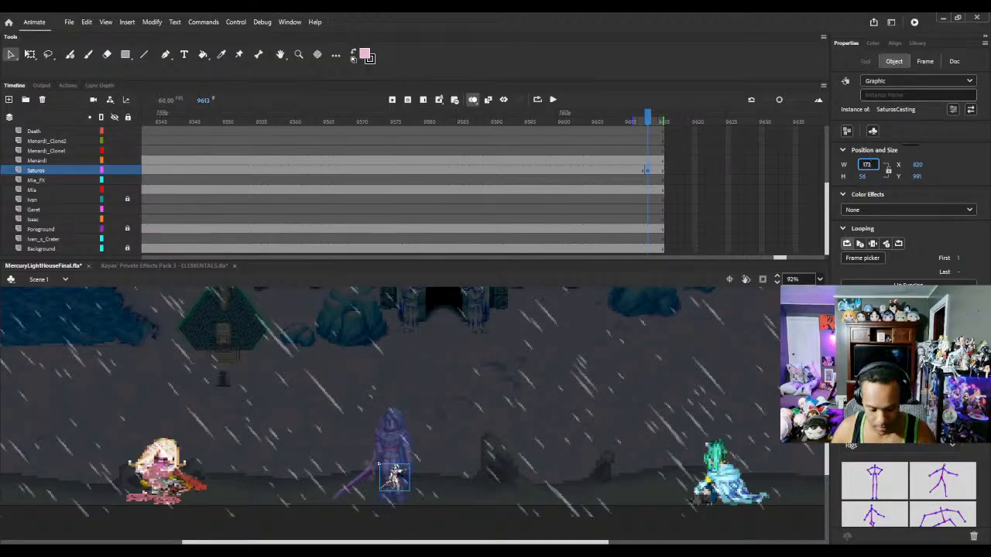
text(.5)
key(Return)
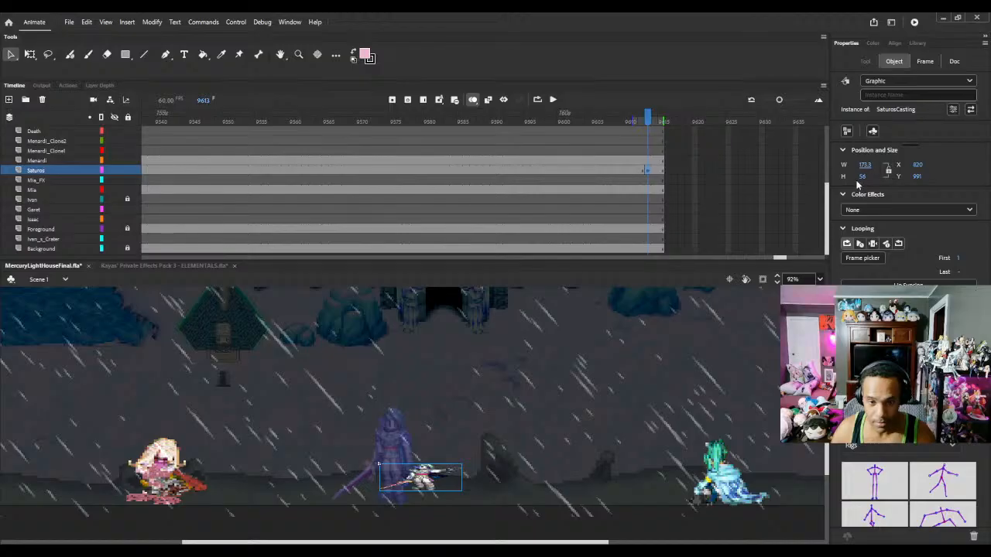
click(864, 178)
text(205)
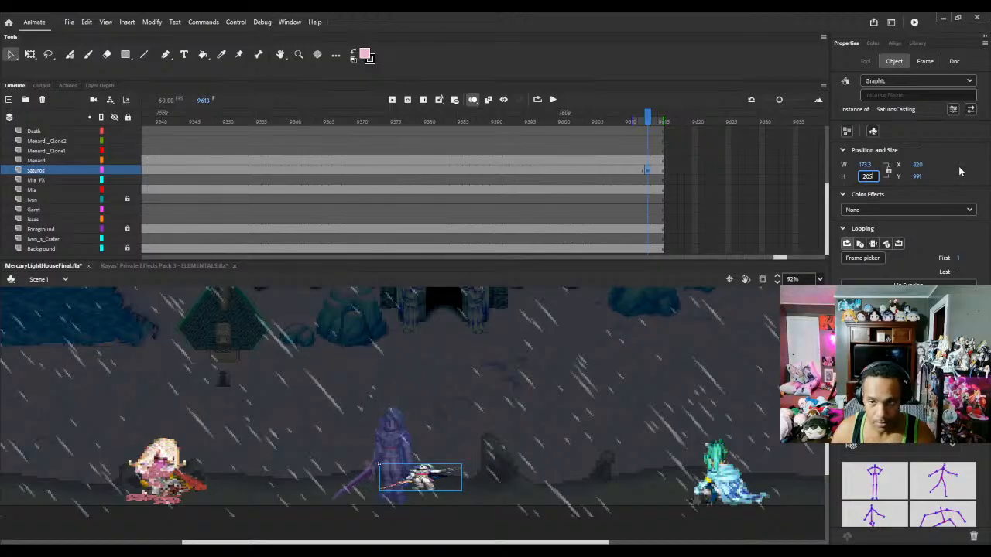
key(Return)
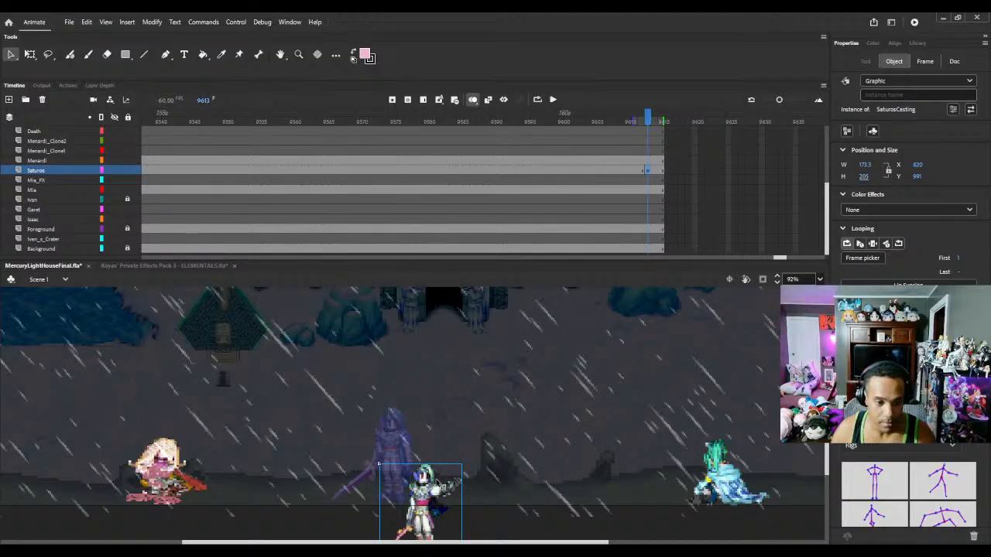
drag(437, 484, 402, 433)
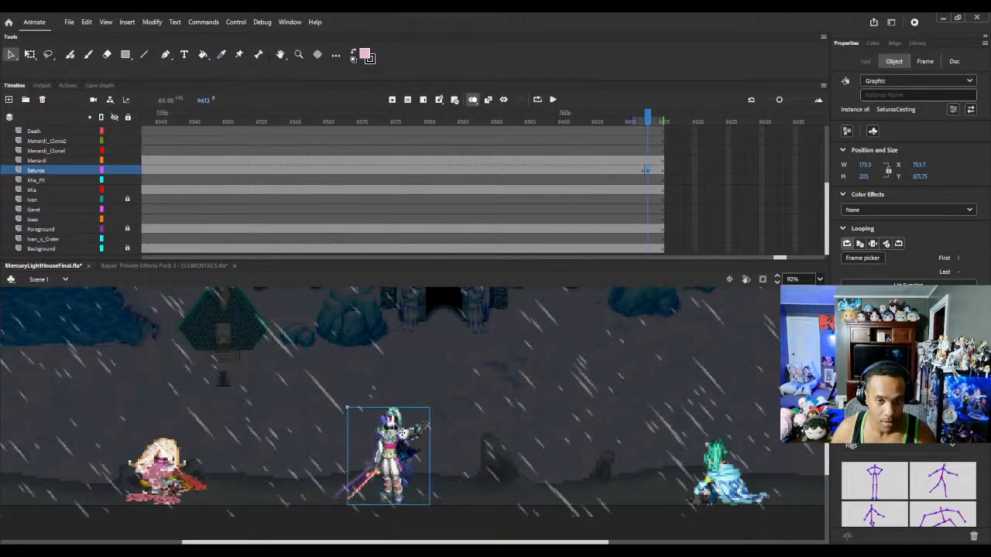
Step: Extend all layers from frame 9614 to frame 9657 to hold Saturos's casting pose
click(656, 118)
click(656, 118)
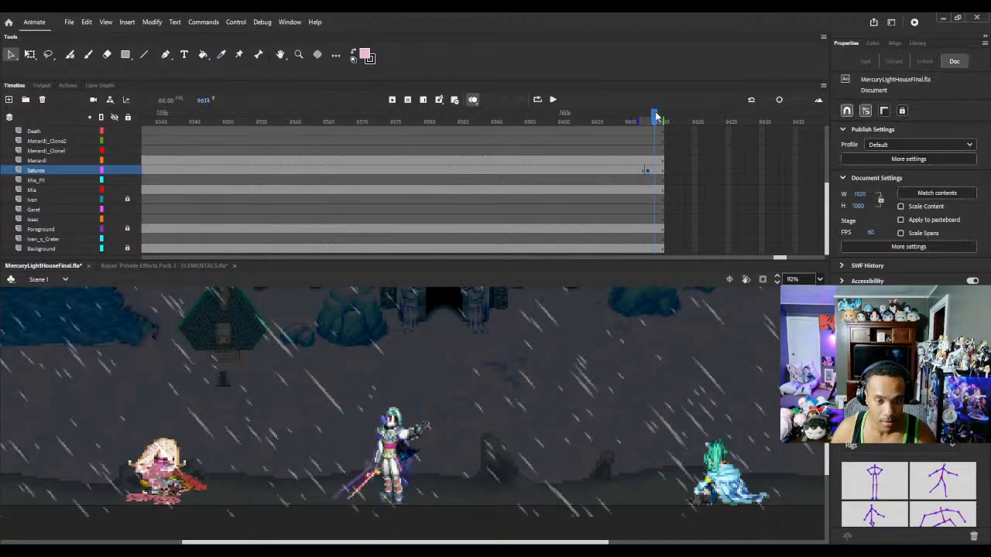
key(F5)
key(F5)
key(F5)
key(F5)
key(F5)
key(F5)
key(F5)
key(F5)
key(F5)
key(F5)
key(F5)
key(F5)
key(F5)
key(F5)
key(F5)
key(F5)
key(F5)
key(F5)
key(F5)
key(F5)
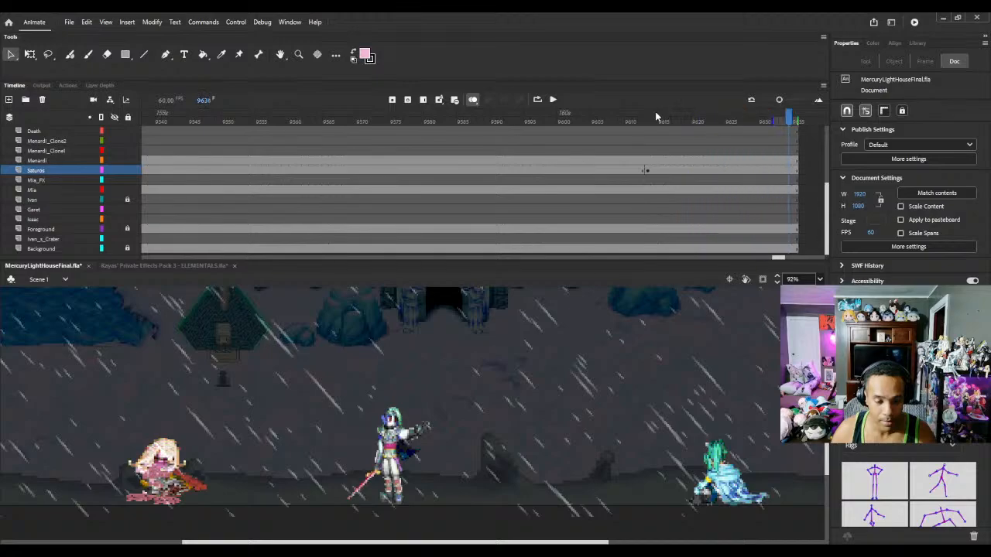
key(F5)
key(F5)
key(F5)
key(F5)
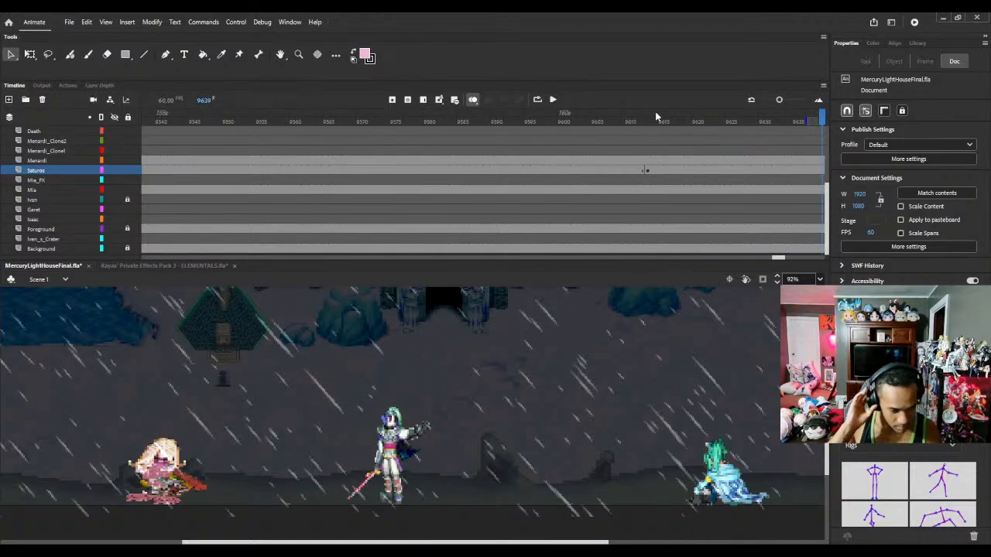
key(F5)
key(F5)
key(F5)
key(F5)
key(F5)
key(F5)
key(F5)
key(F5)
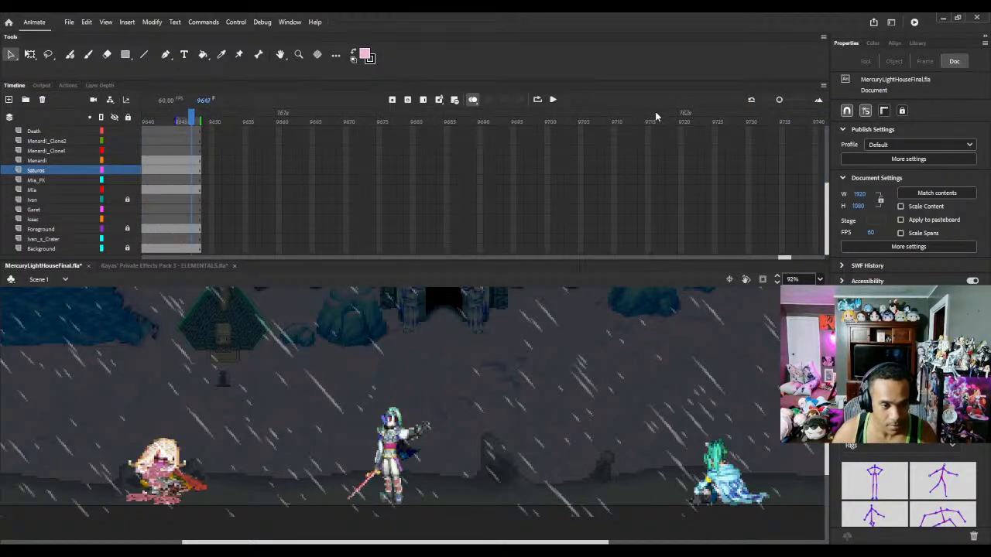
key(F5)
key(F5)
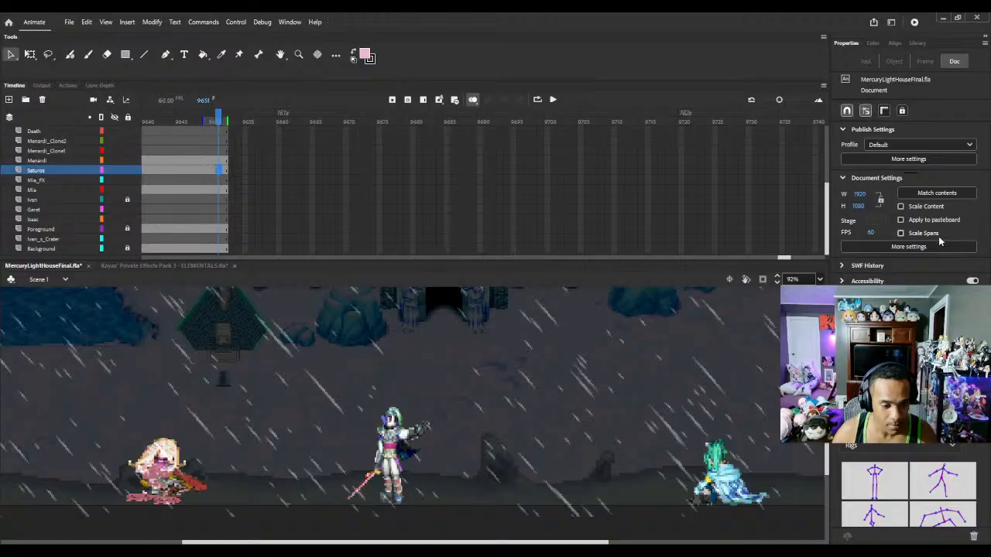
key(F5)
key(F5)
key(F5)
key(F5)
key(F5)
key(F5)
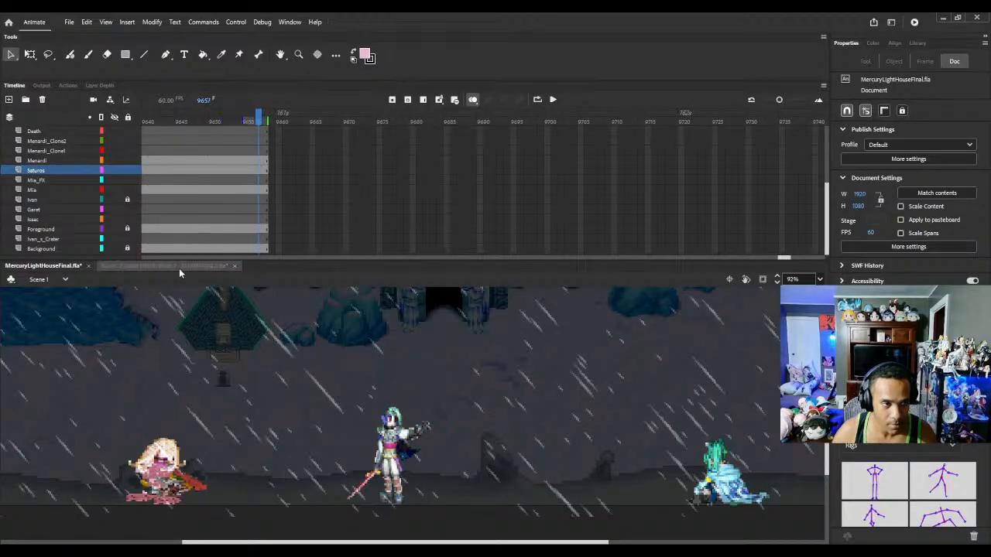
Step: Switch to the Kayas' Private Effects Pack 3 document and examine the Fire Bomb effect frame by frame
click(177, 267)
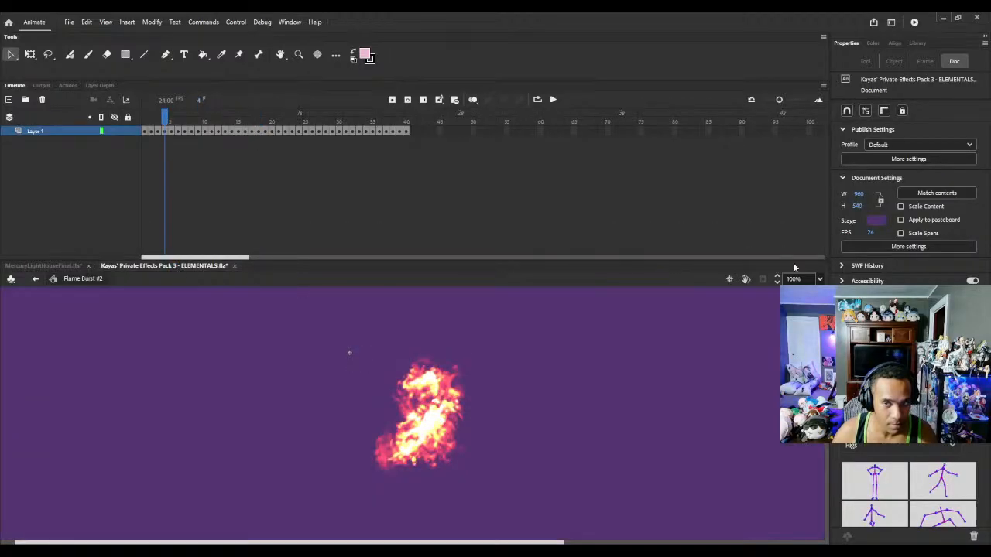
click(917, 42)
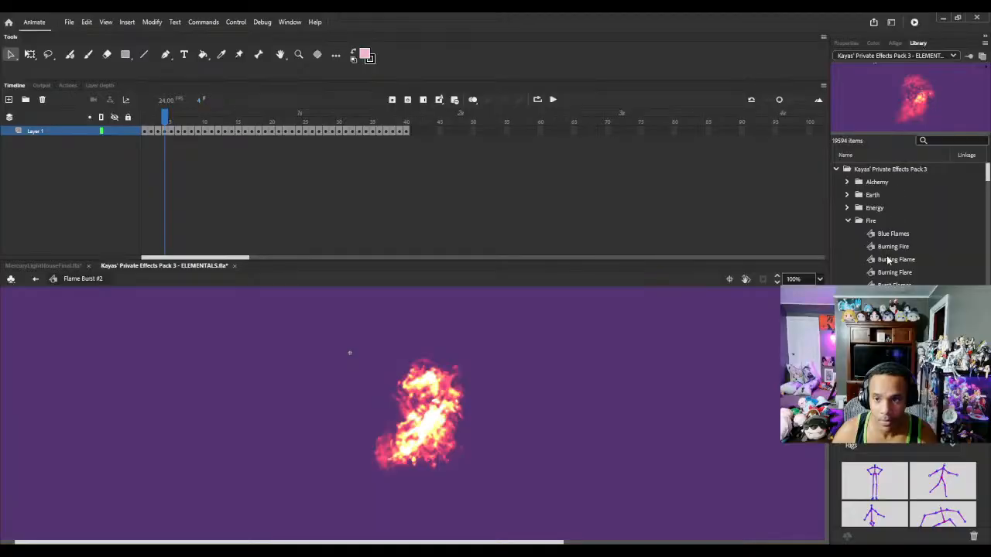
scroll(887, 260, down, 3)
click(892, 324)
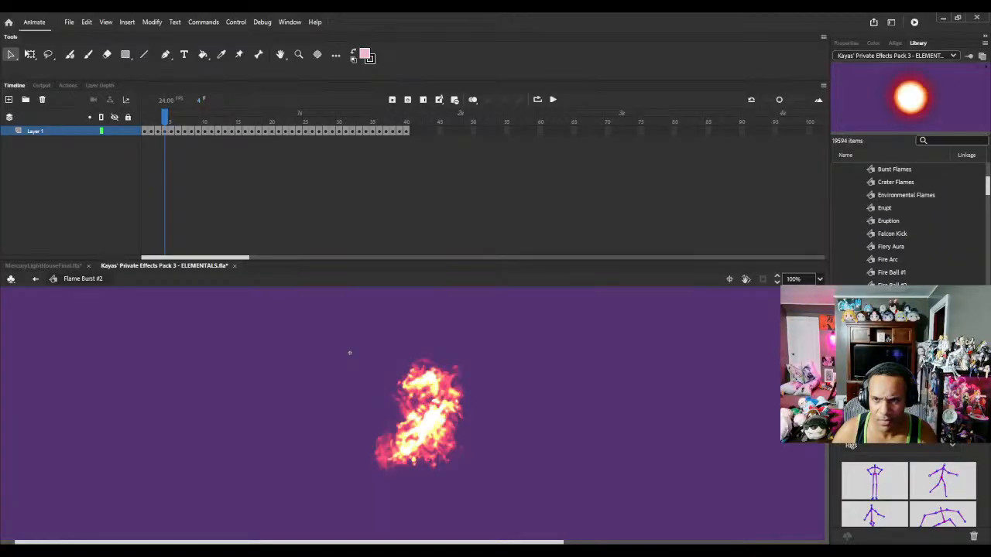
scroll(894, 278, down, 1)
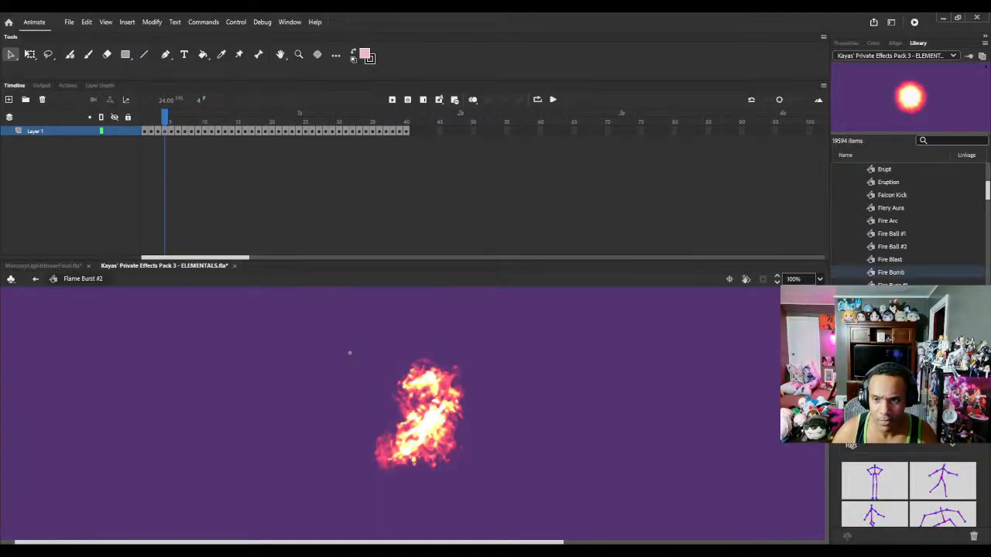
double_click(883, 272)
drag(161, 116, 204, 116)
Step: Preview further fire effects in the library and examine the Fire Destruction animation through to frame 16
click(891, 285)
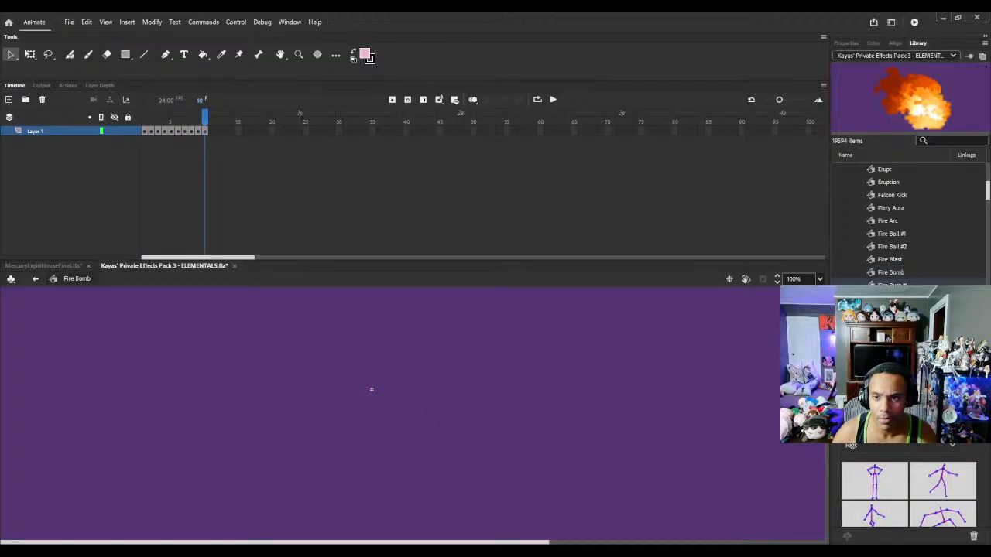
click(871, 298)
scroll(871, 297, down, 1)
click(870, 274)
click(871, 287)
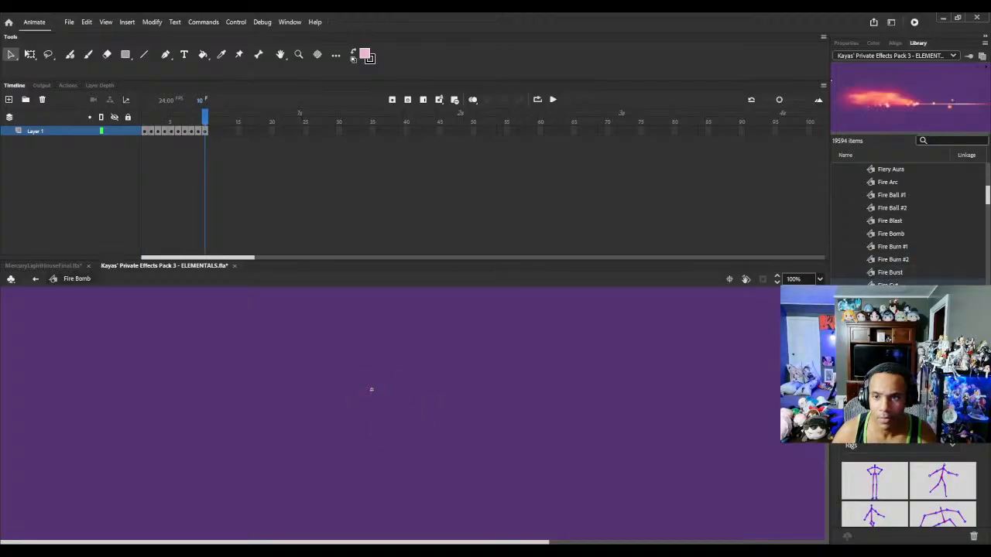
double_click(871, 299)
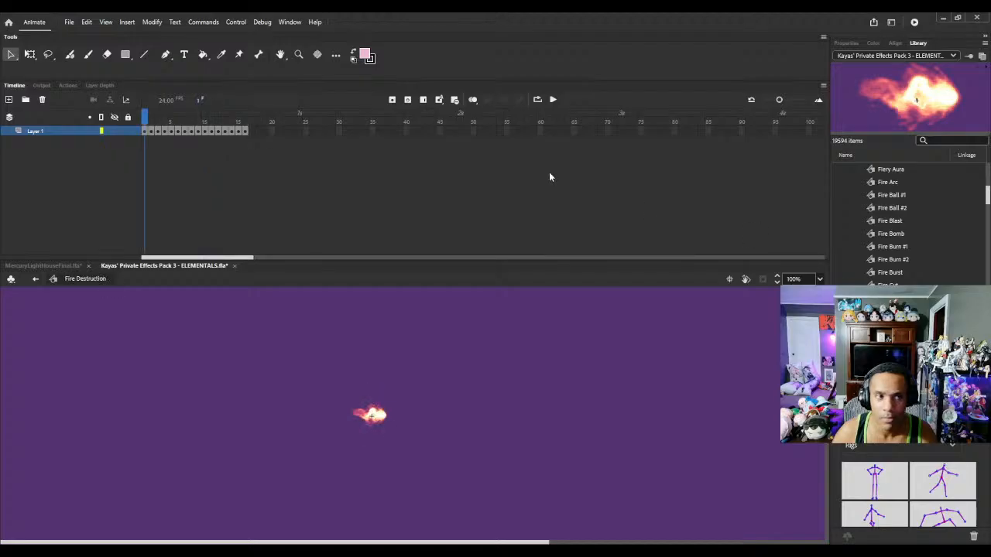
drag(173, 123, 260, 123)
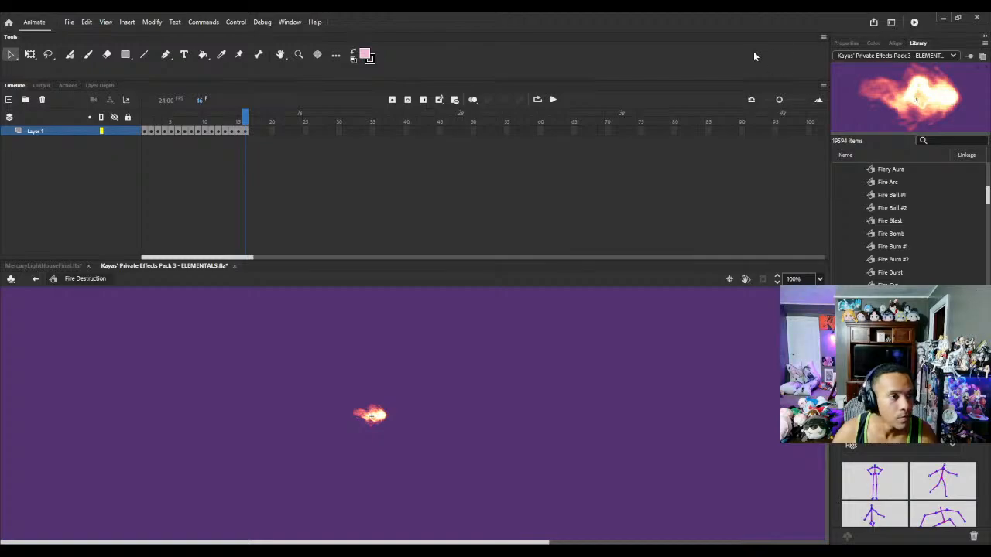
Step: Switch back to the MercuryLightHouseFinal document and add a layer named Saturos_FX directly above the Saturos layer
click(70, 266)
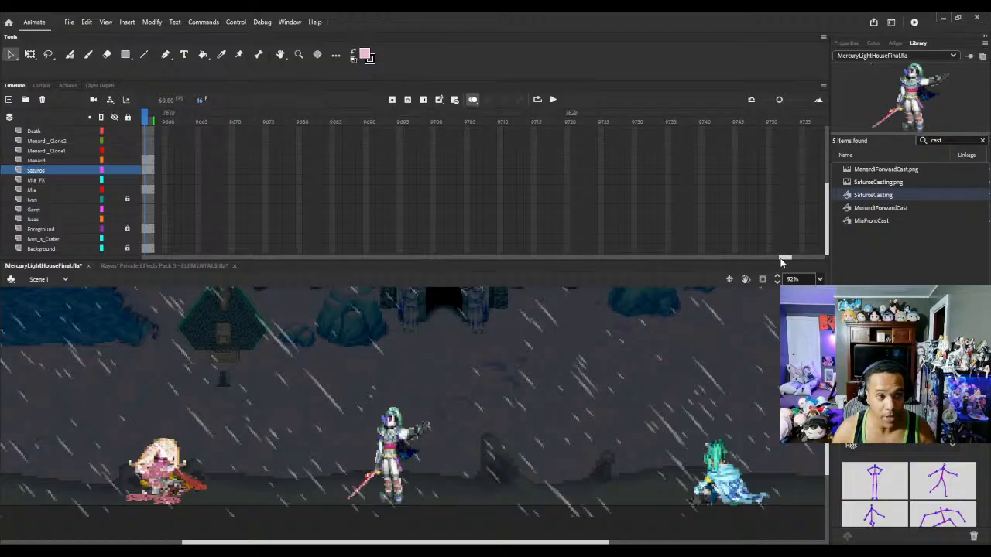
drag(781, 263, 777, 266)
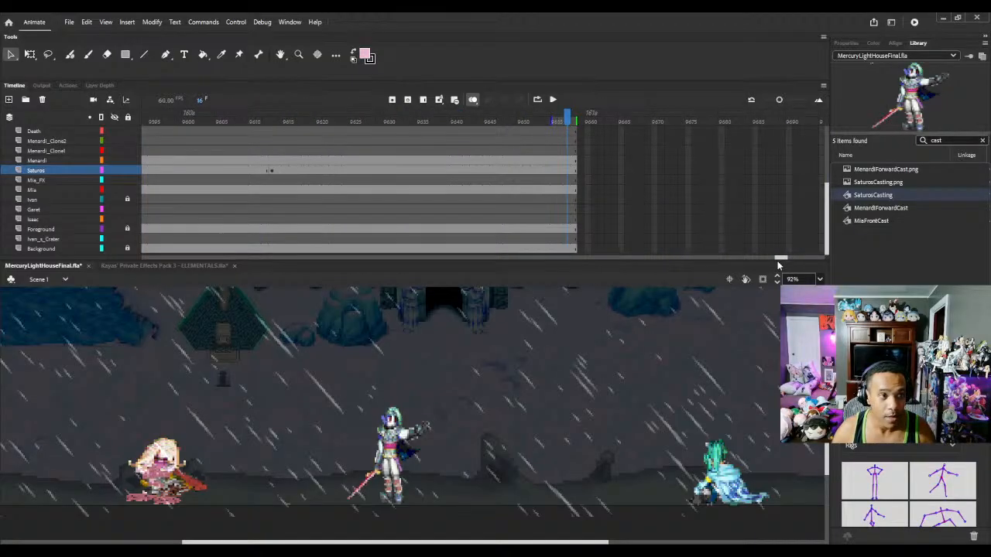
click(45, 170)
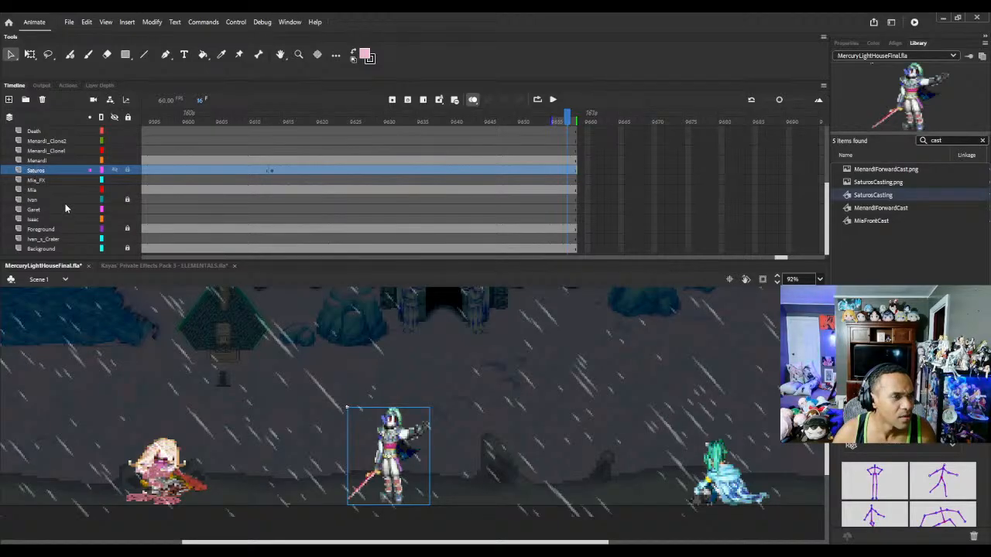
click(9, 99)
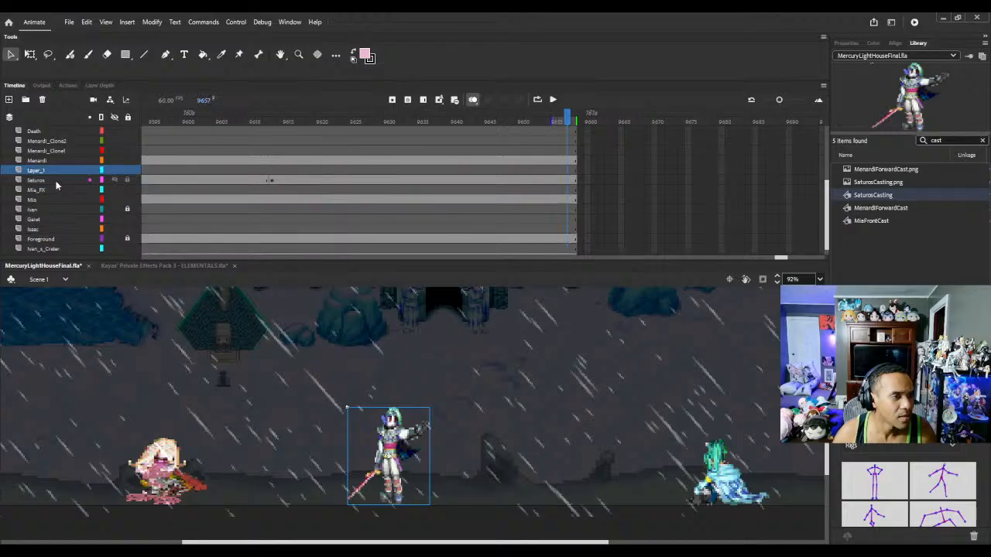
double_click(40, 170)
text(S)
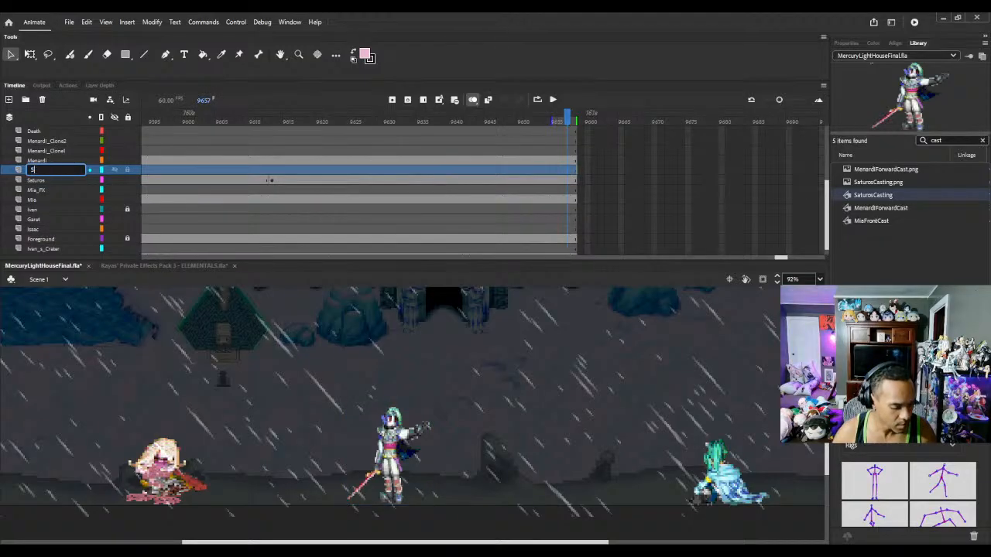
text(aturos)
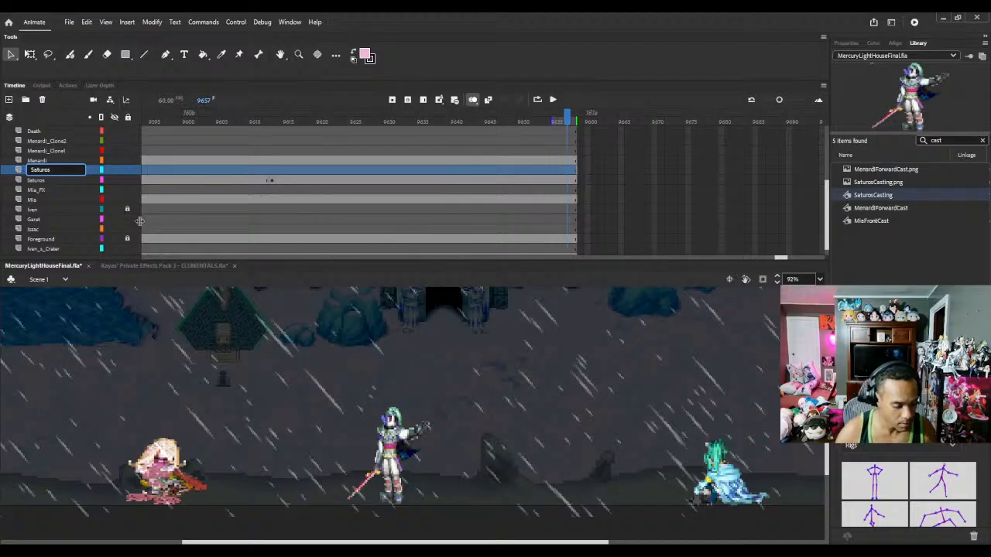
text(_)
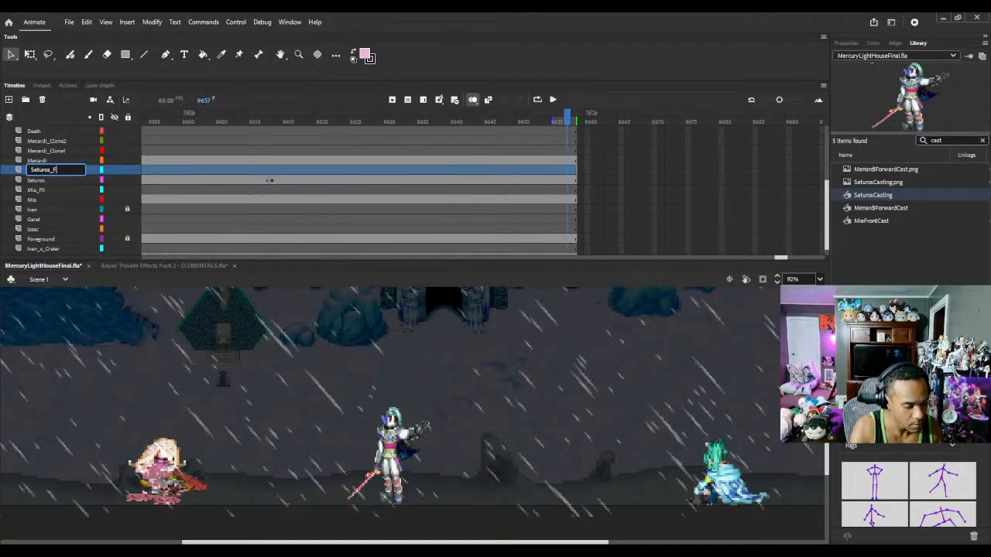
text(FX)
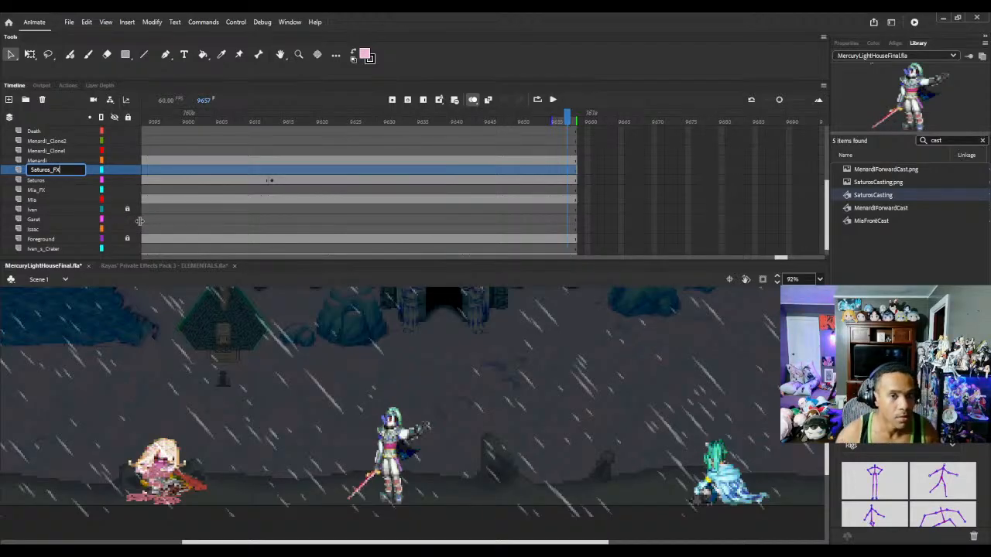
Step: Place the Fire Destruction symbol in front of Saturos's outstretched hand at frame 9655 of Saturos_FX and enlarge it to about his height
click(553, 172)
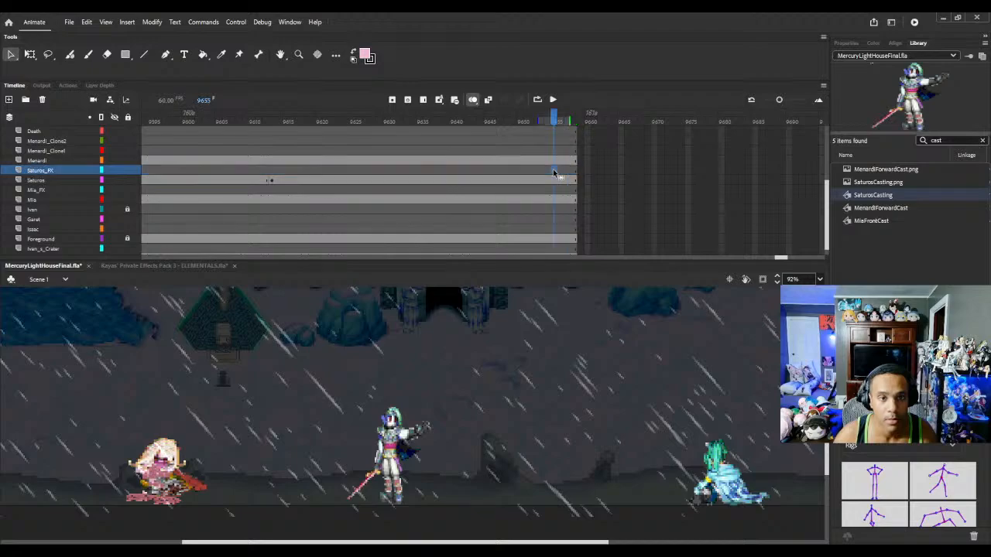
click(981, 144)
click(911, 275)
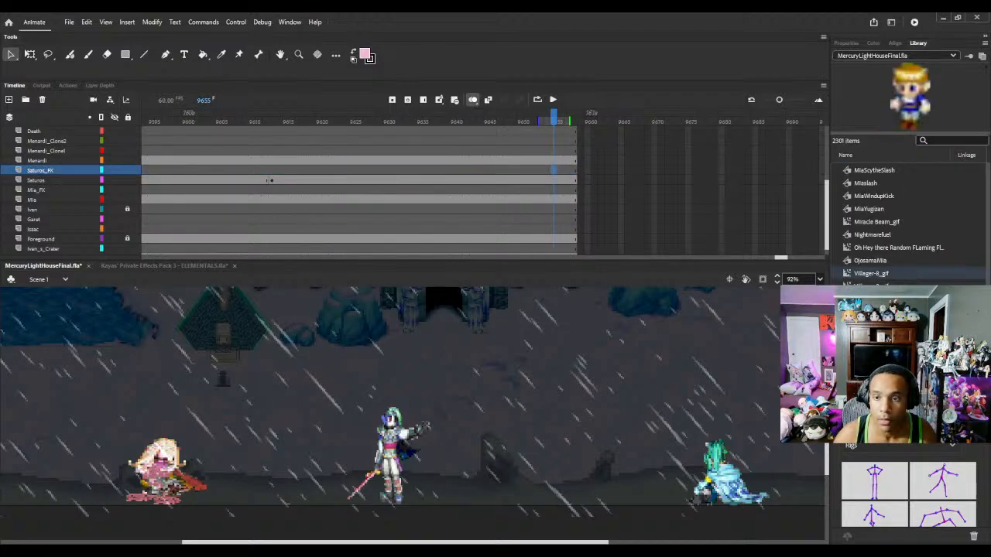
click(945, 140)
text(des)
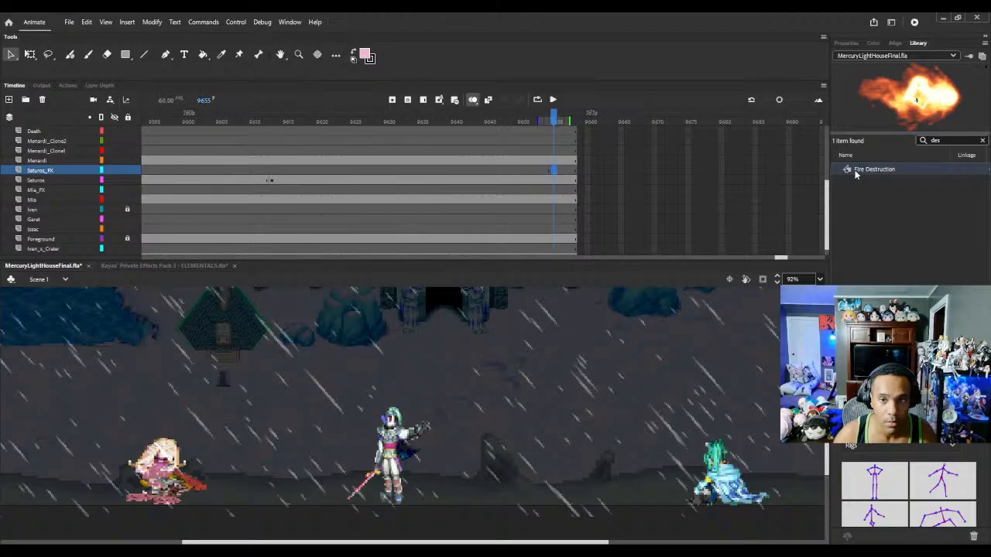
drag(858, 169, 462, 432)
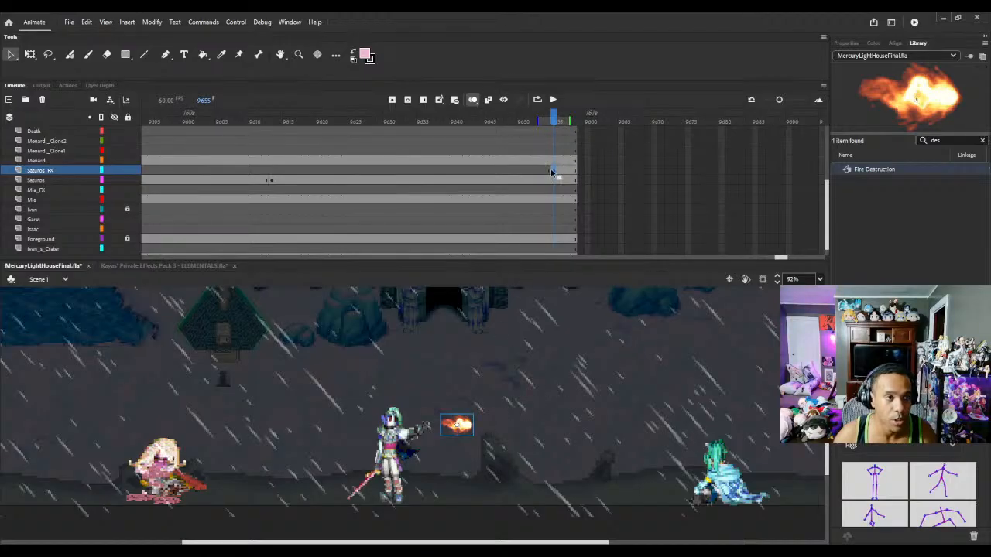
click(29, 55)
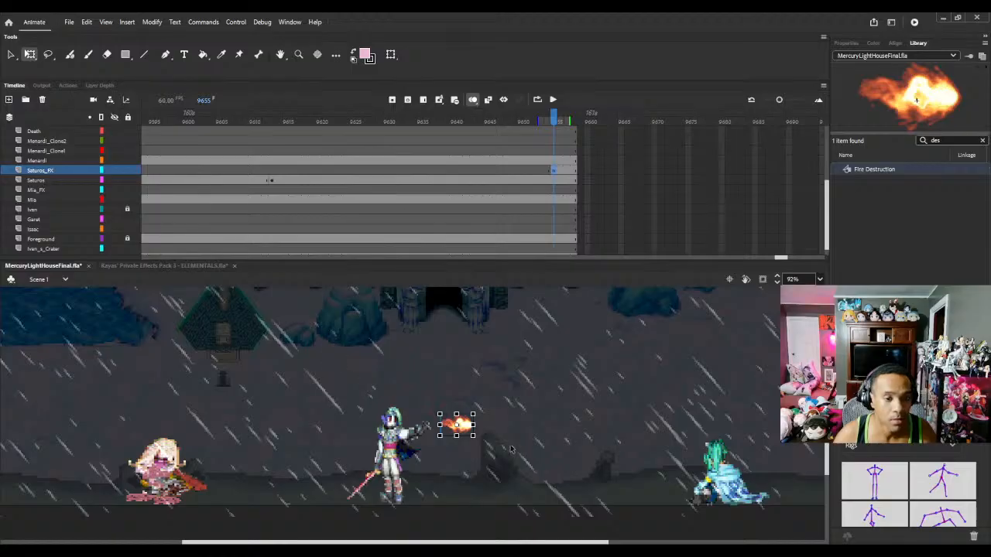
drag(475, 437, 518, 452)
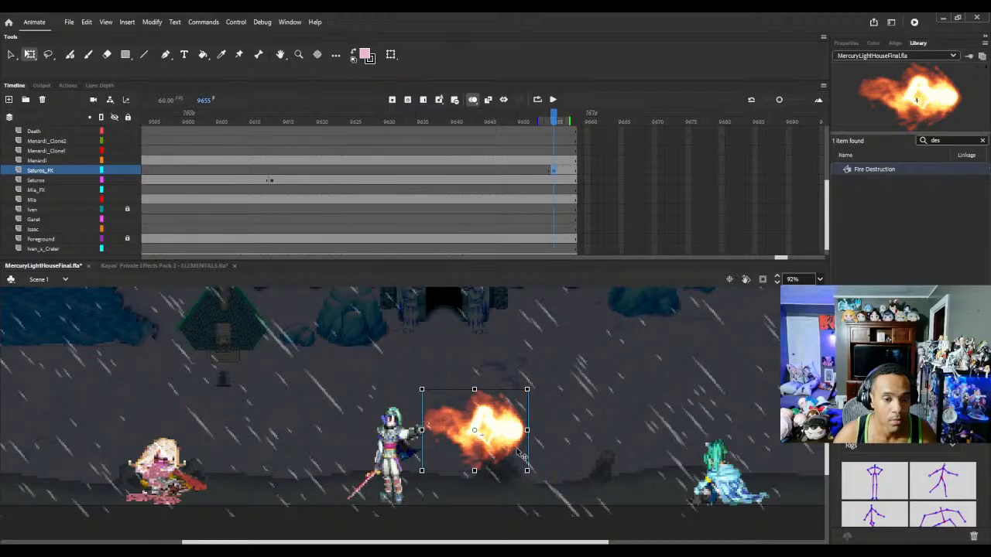
Step: Extend all layers to frame 9681 to make room for the fire attack
drag(561, 122, 591, 120)
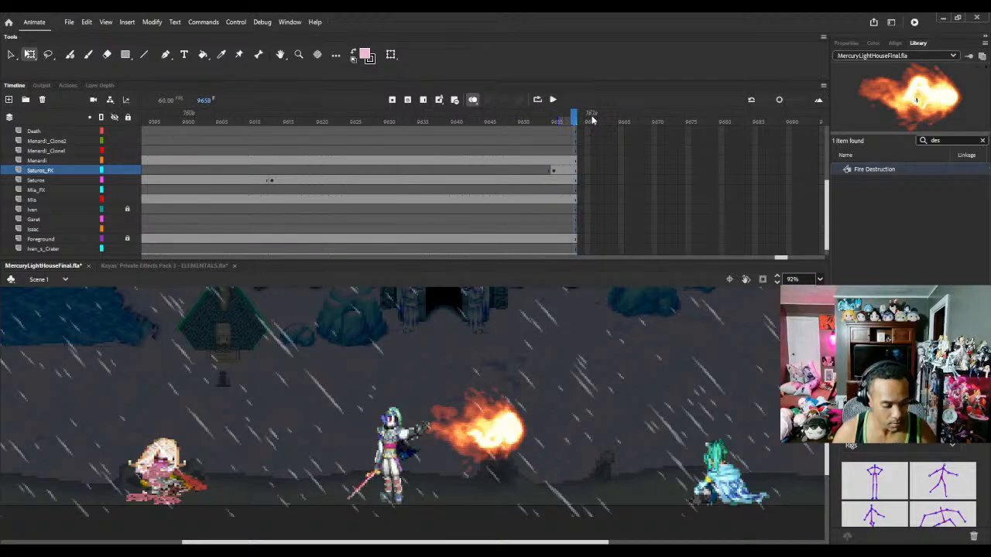
key(F5)
key(F5)
key(F5)
key(F5)
key(F5)
key(F5)
key(F5)
key(F5)
key(F5)
key(F5)
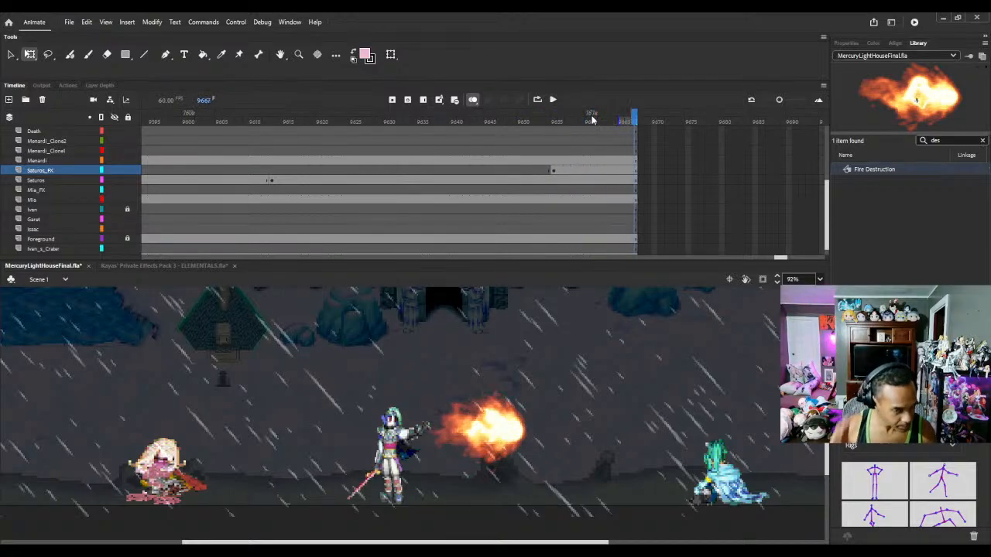
key(F5)
key(F5)
key(F5)
key(F5)
key(F5)
key(F5)
key(F5)
key(F5)
key(F5)
key(F5)
key(F5)
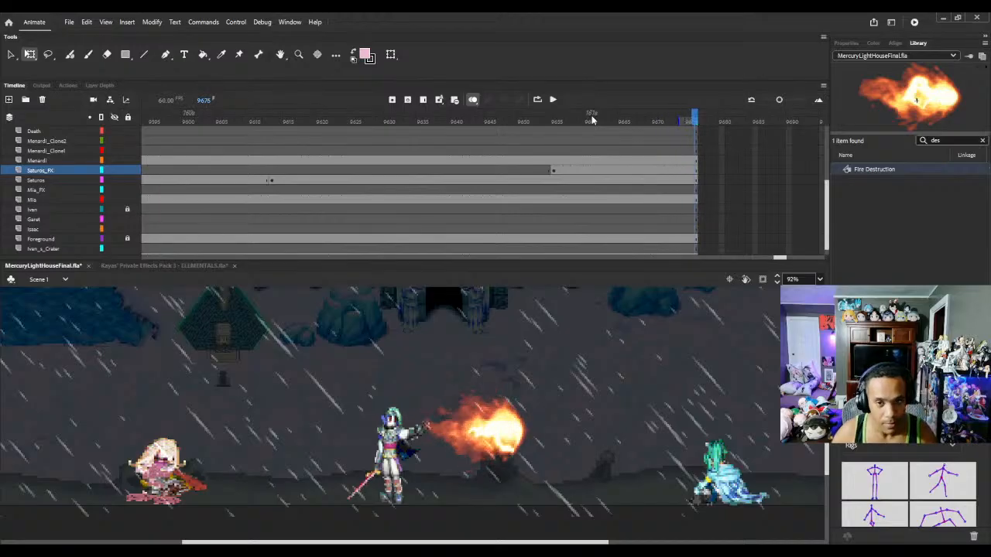
key(F5)
key(F5)
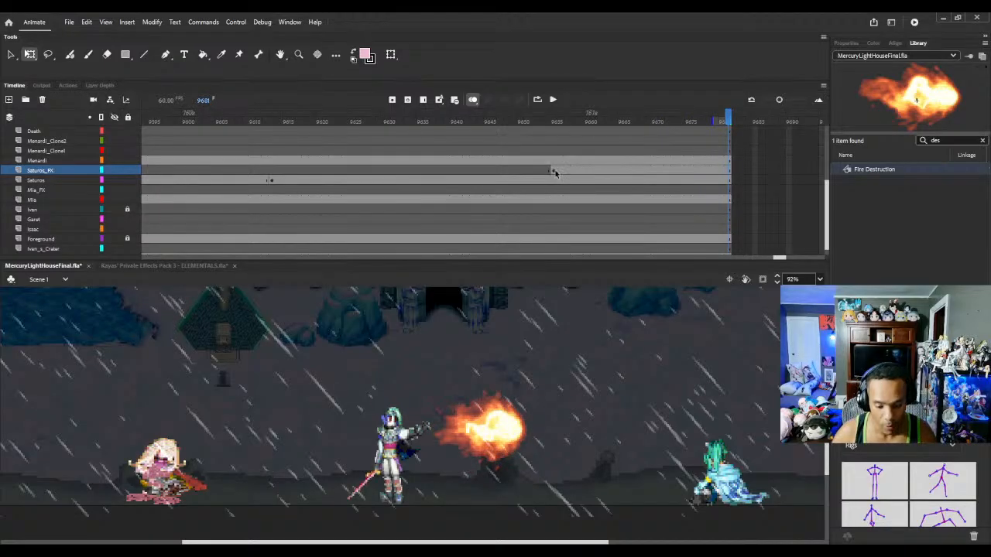
Step: Insert a keyframe at frame 9670 of Saturos_FX and move the fire effect horizontally away from Saturos toward Mia
click(555, 170)
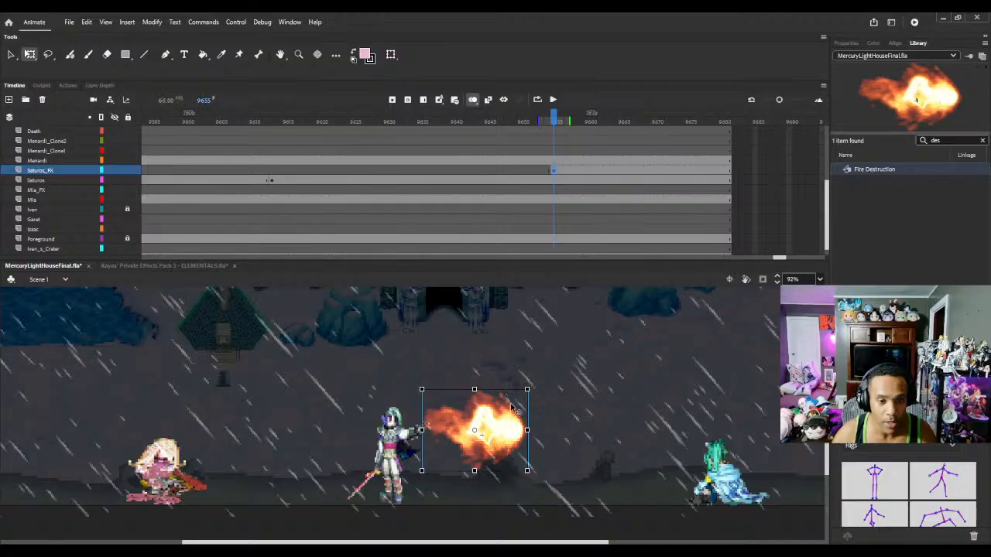
click(654, 171)
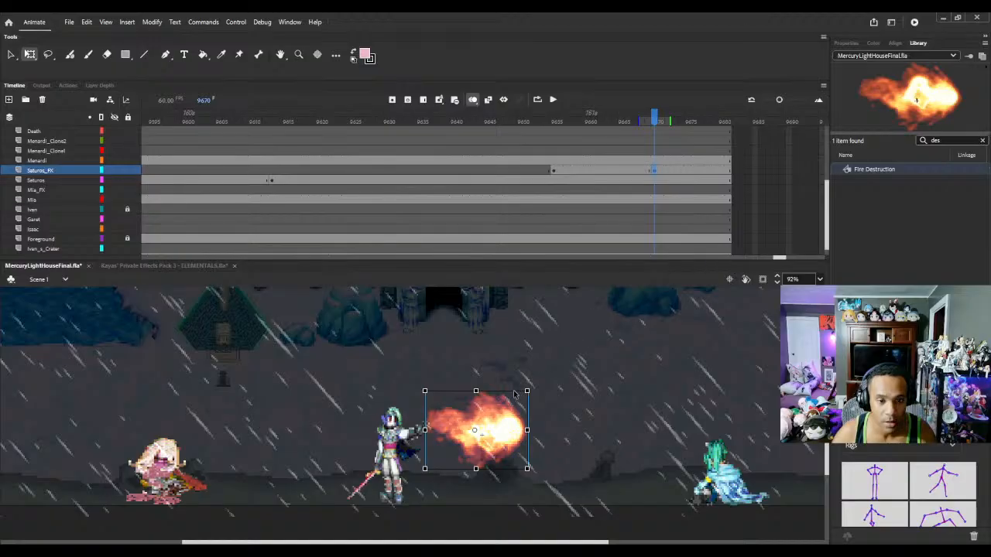
drag(507, 415, 630, 421)
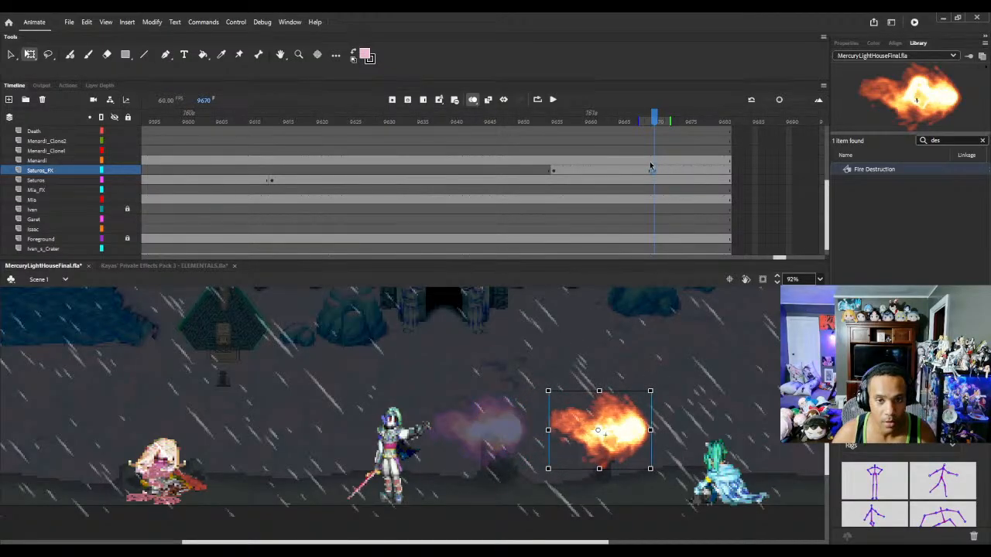
Step: Create a classic tween between the two Saturos_FX fire keyframes, apply Quad Ease-In-Out, and preview the fire's movement
click(553, 170)
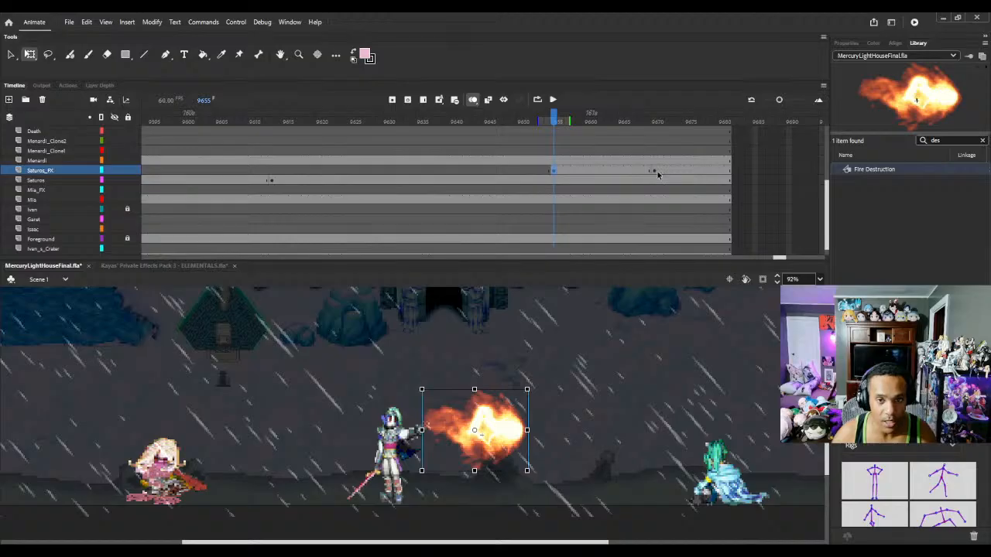
click(657, 175)
click(614, 174)
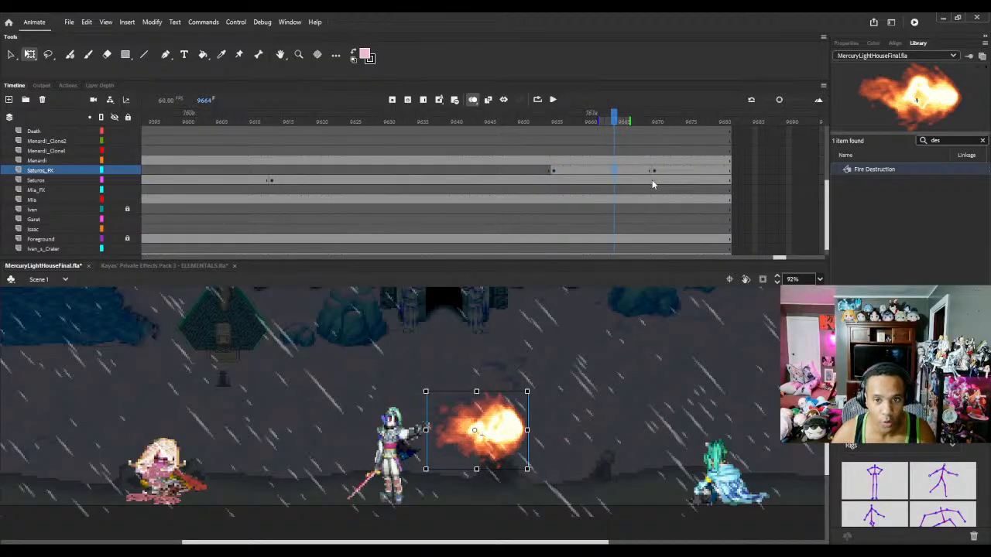
key(F3)
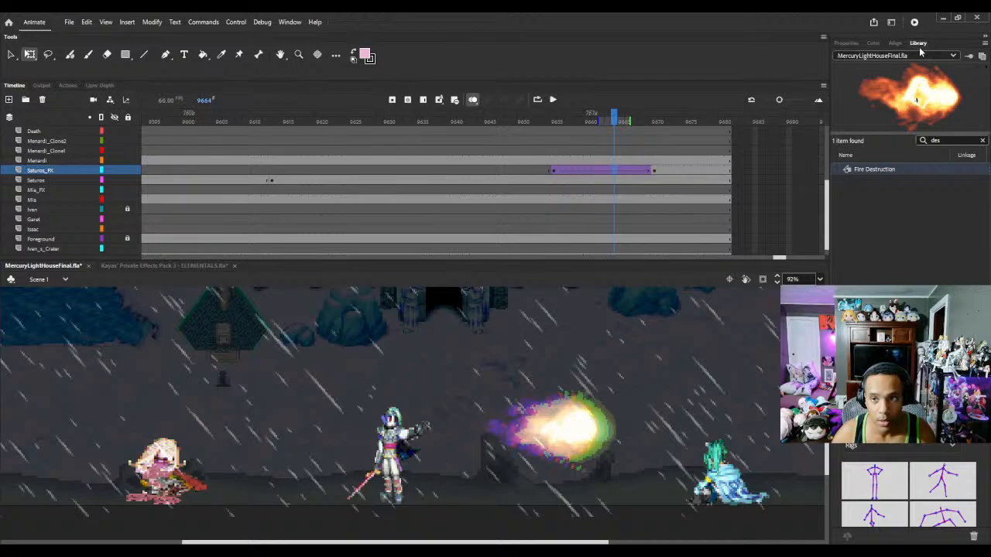
click(846, 42)
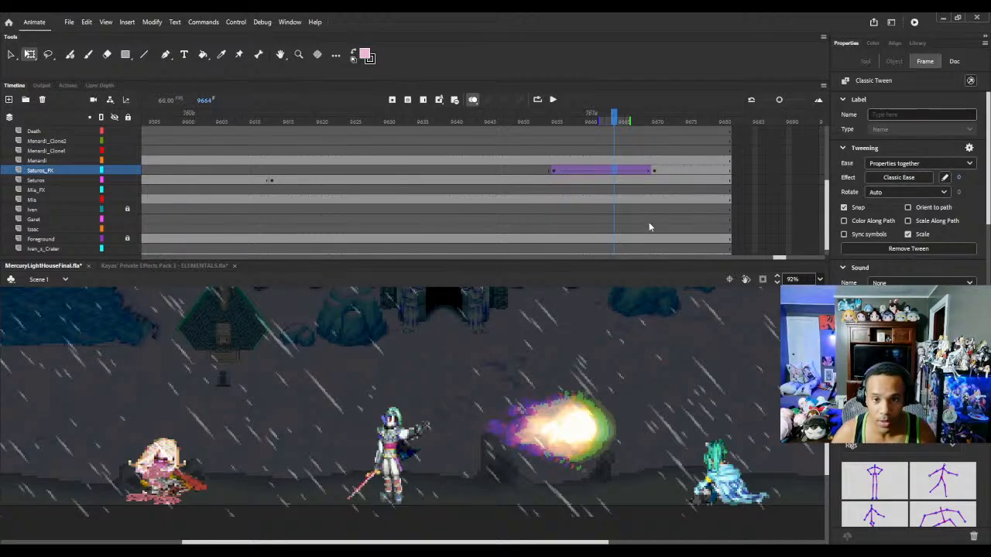
double_click(720, 199)
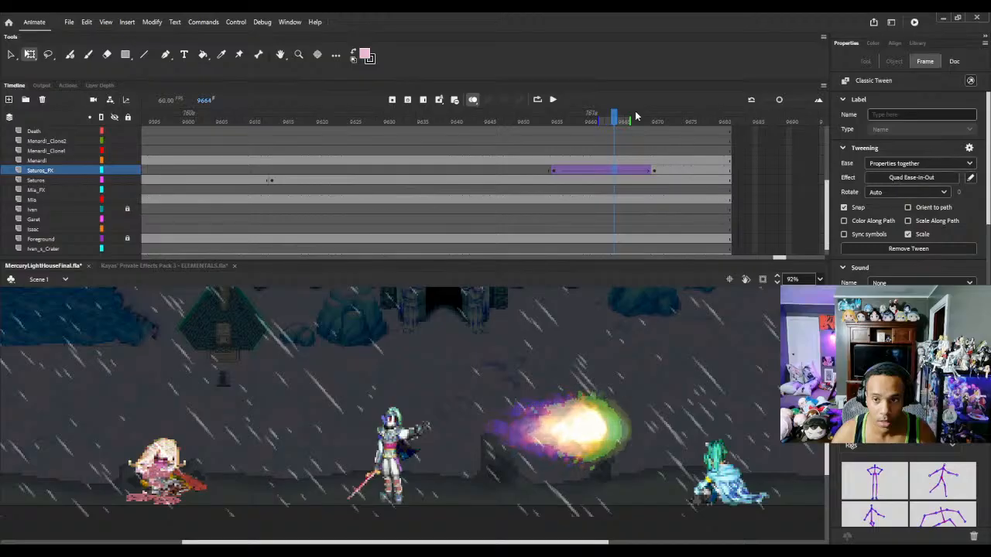
click(555, 122)
drag(559, 128, 596, 135)
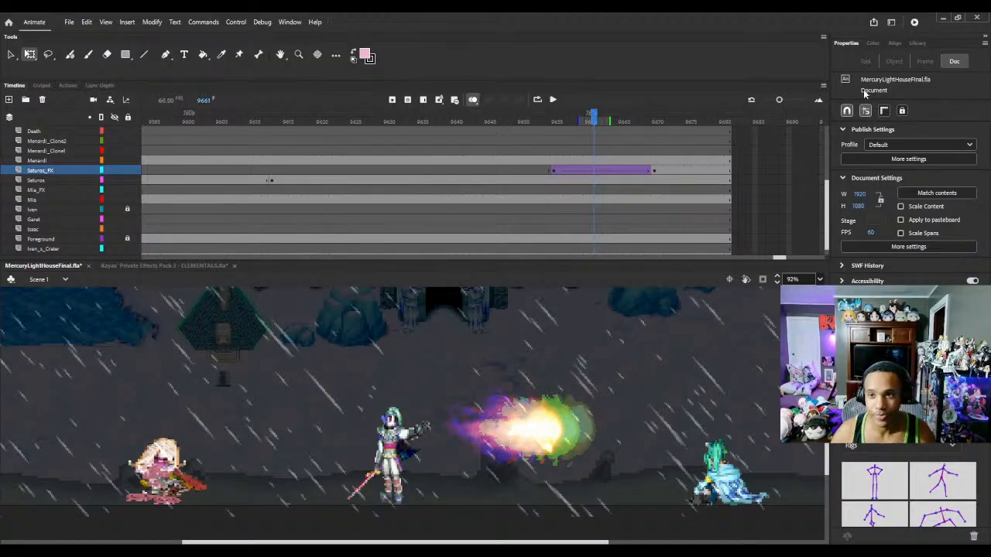
Step: Clear the library search and insert a blank keyframe at frame 9658 on the Isaac layer
click(918, 43)
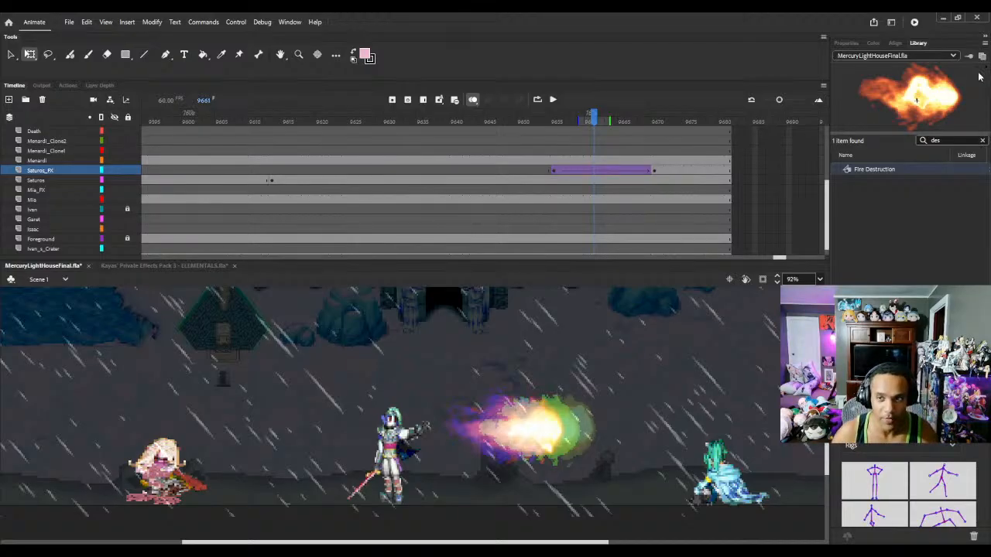
click(982, 141)
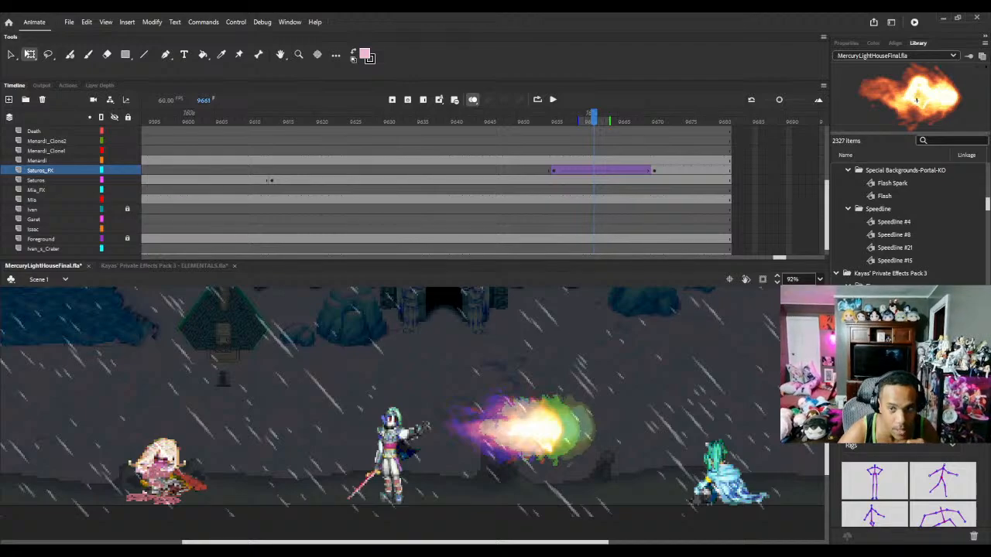
mouse_move(592, 116)
mouse_down()
mouse_move(557, 124)
mouse_move(576, 128)
mouse_up()
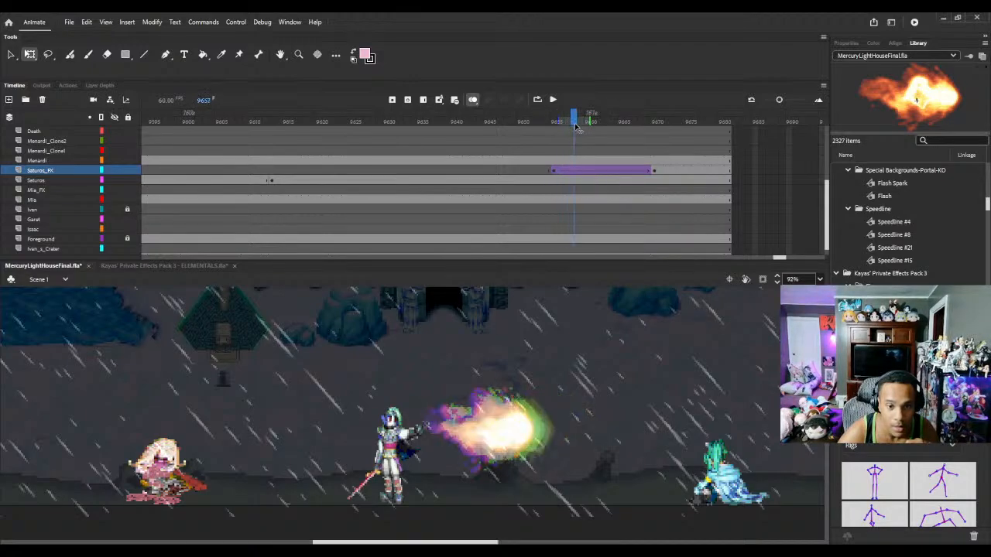
click(573, 229)
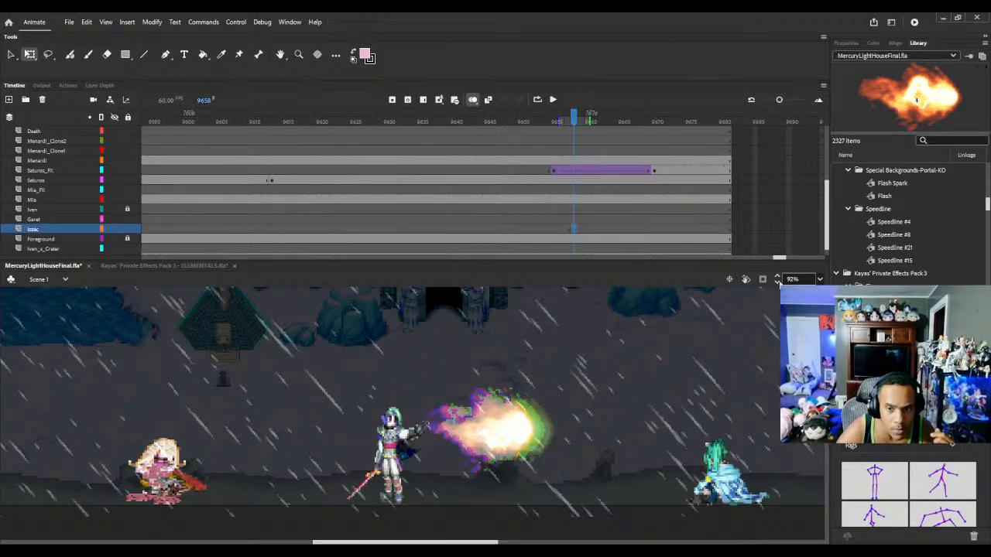
Step: Import IsaacDash.png, find it in the library by searching "isa", and place it just off the stage behind Mia
click(778, 280)
click(778, 281)
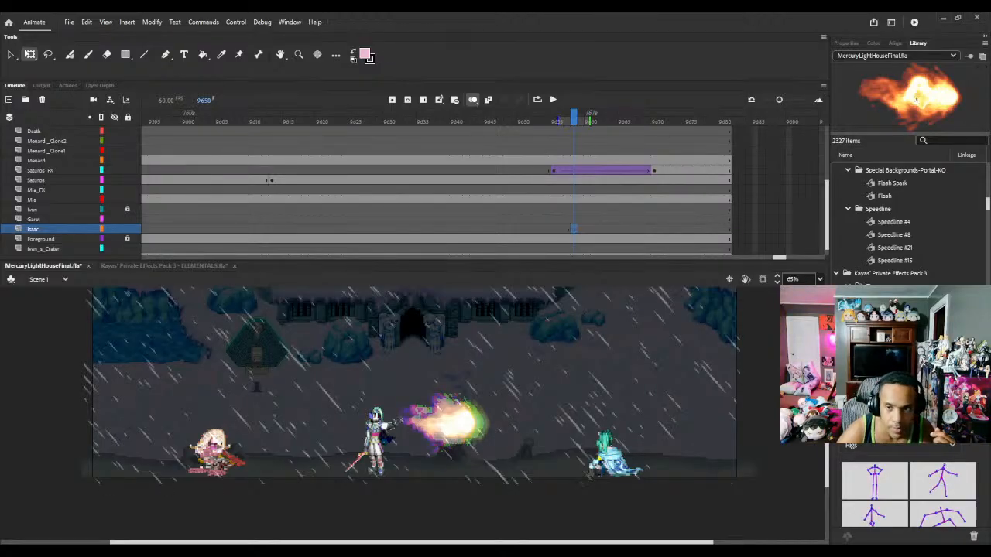
scroll(910, 221, down, 10)
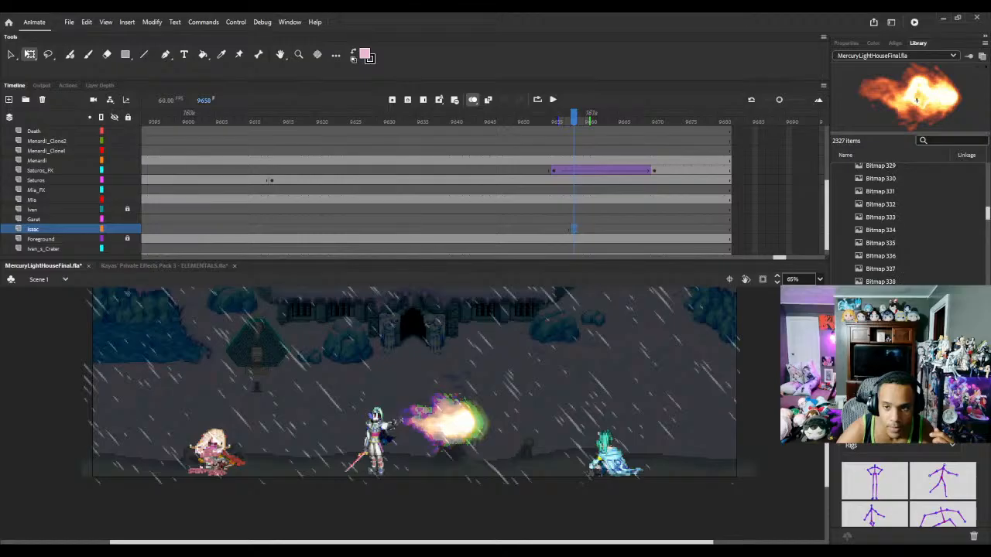
click(943, 140)
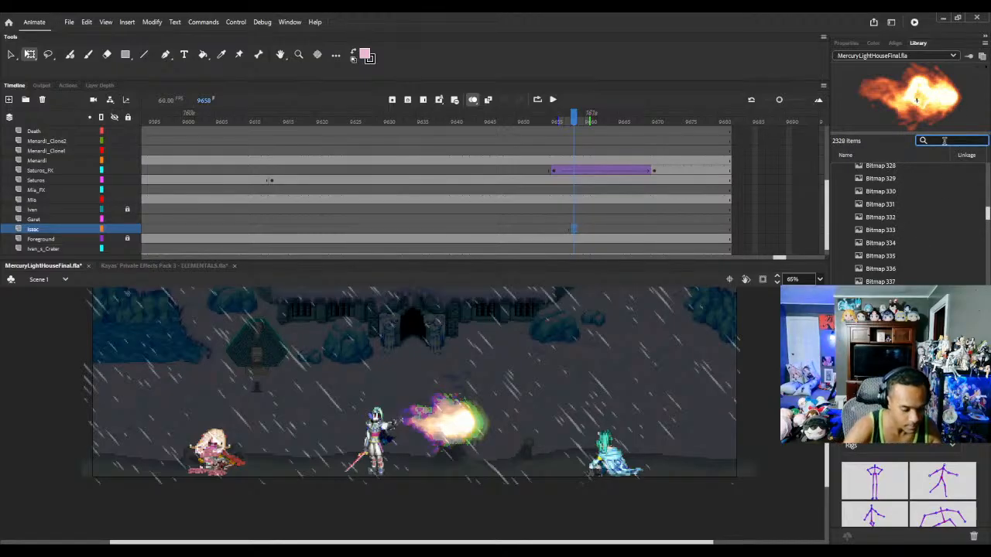
text(iss)
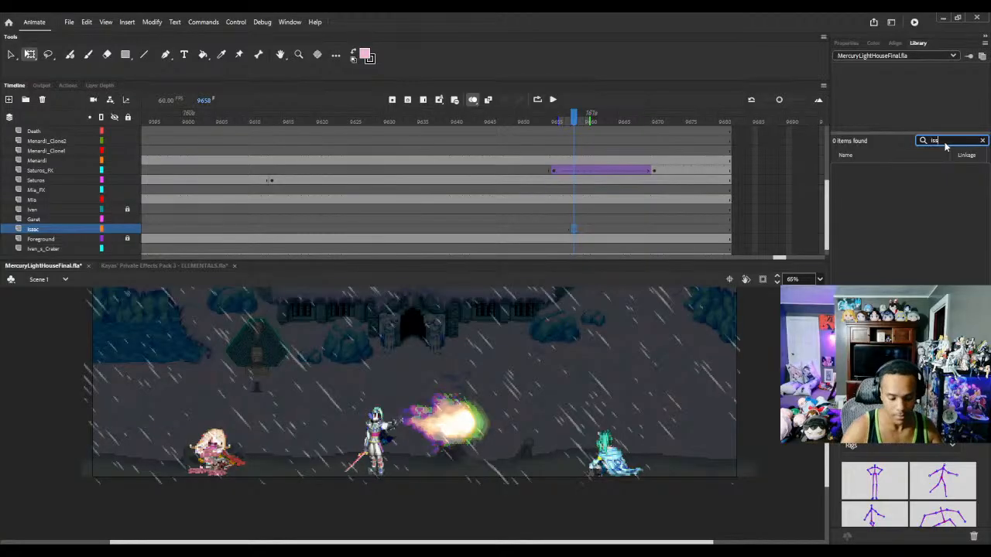
key(BackSpace)
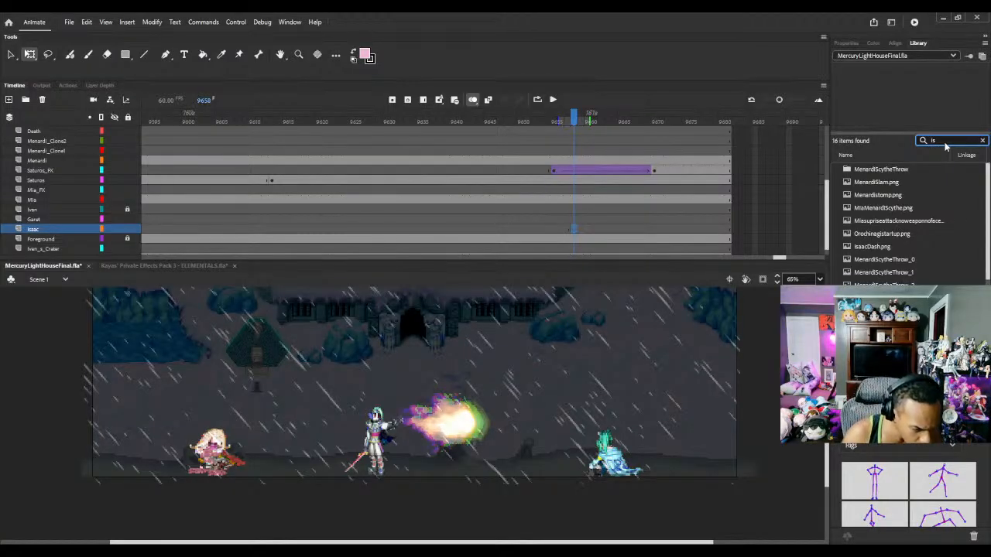
text(a)
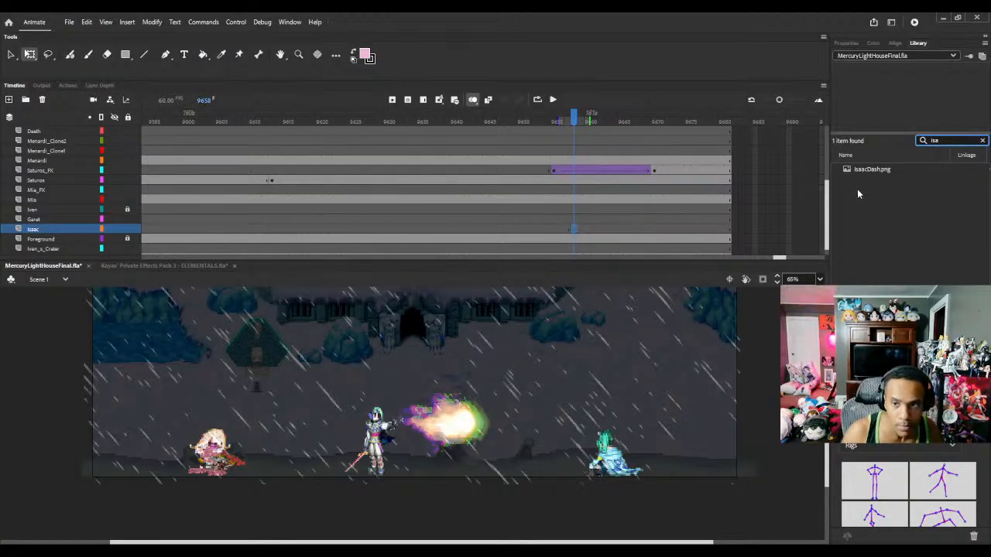
click(860, 169)
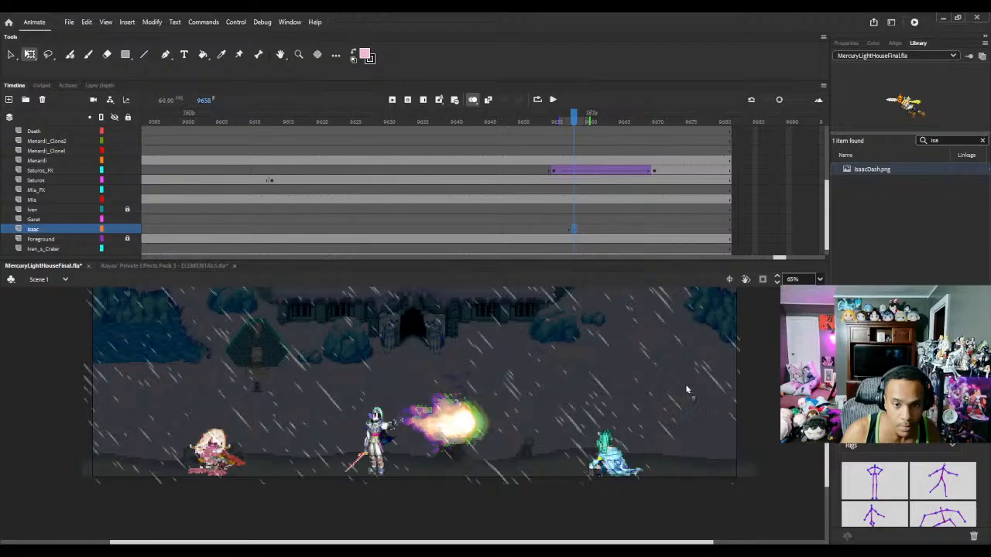
drag(771, 469, 755, 455)
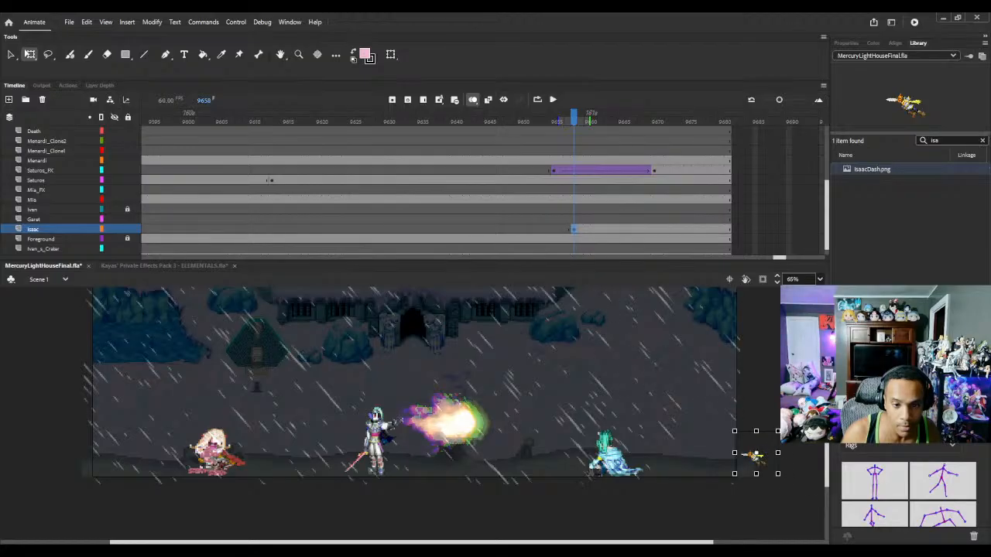
Step: Trim the empty area around the placed Isaac sprite and convert it to a graphic symbol named IsaacDashing
click(777, 280)
click(777, 279)
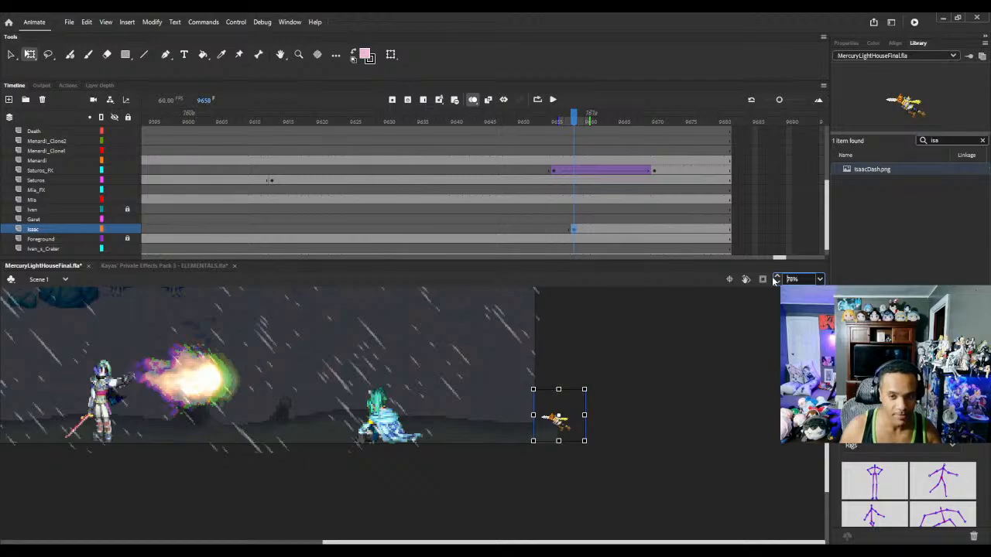
click(777, 279)
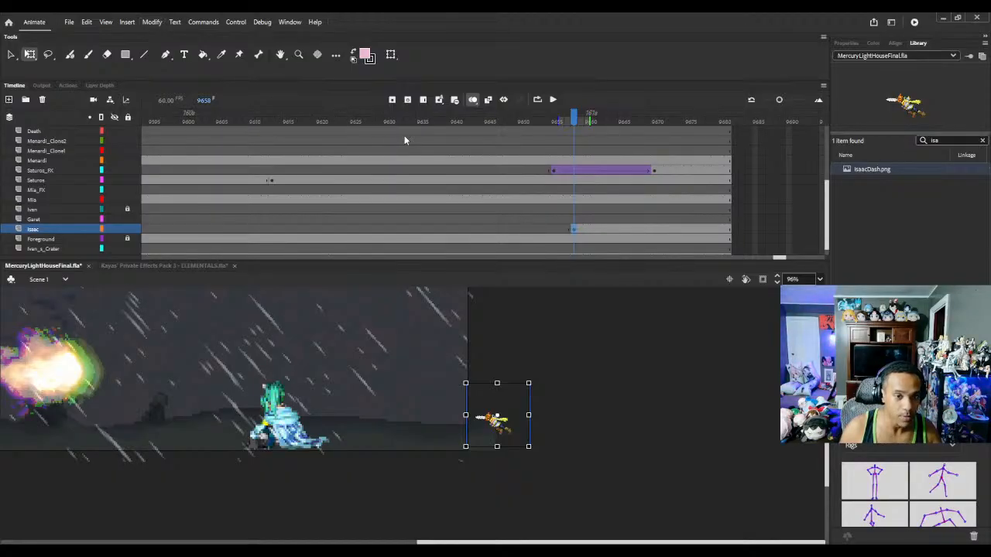
click(558, 257)
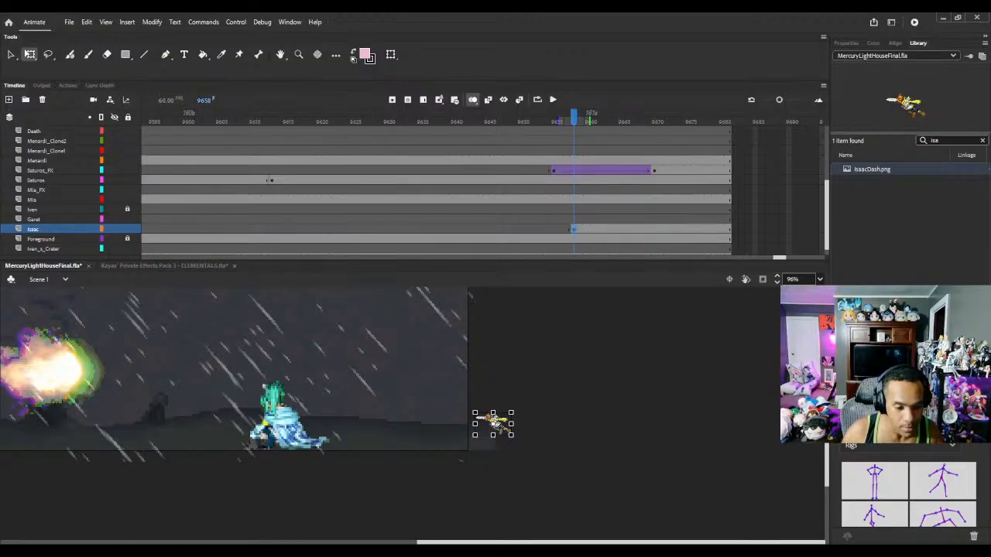
key(Return)
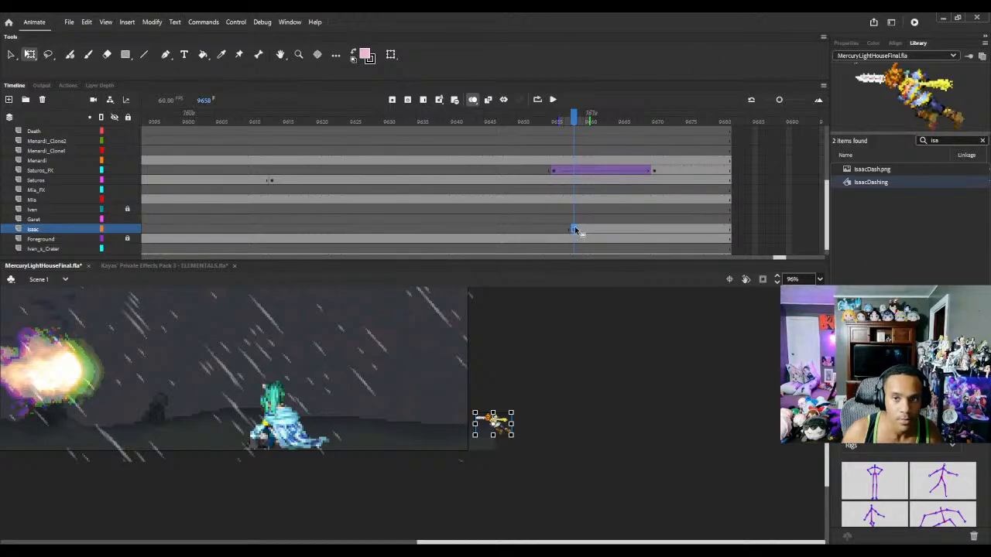
click(983, 140)
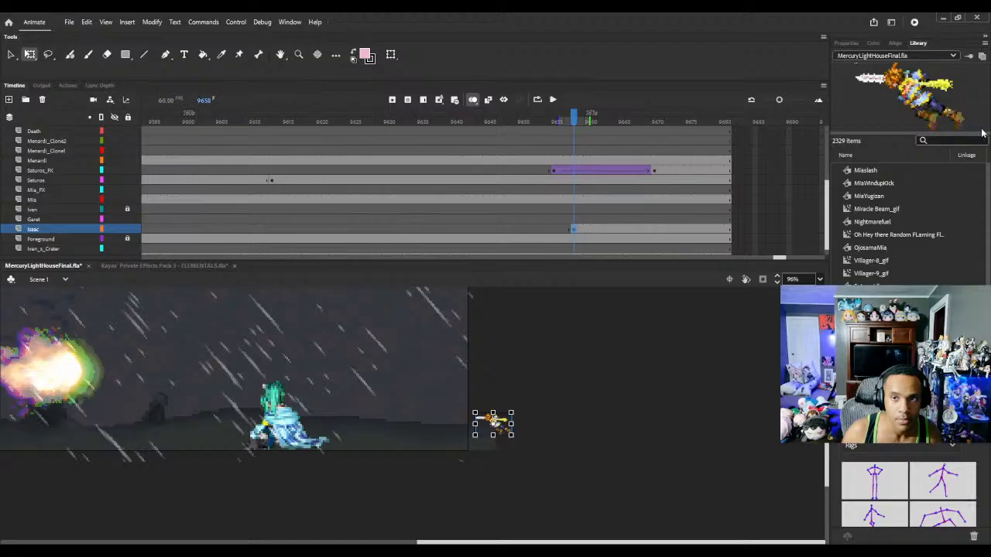
Step: Set the IsaacDashing instance's size to 173.3 by 117 and raise it to ground level, at about Y 960
click(847, 43)
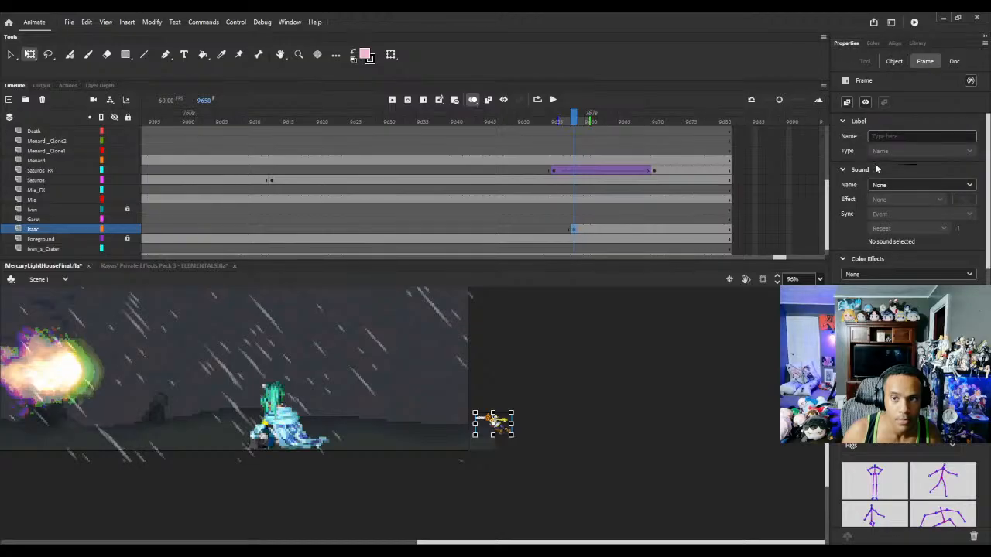
click(894, 61)
click(863, 166)
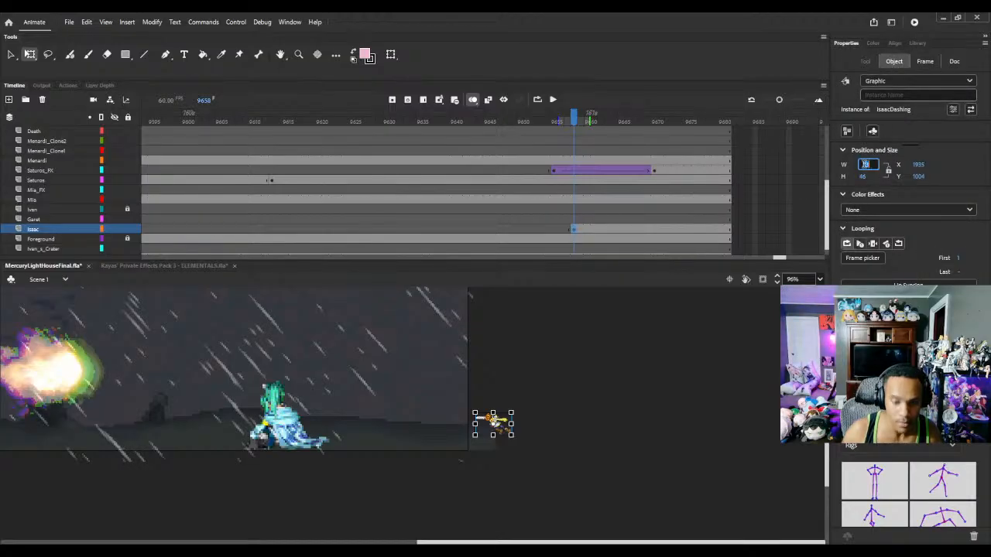
text(177)
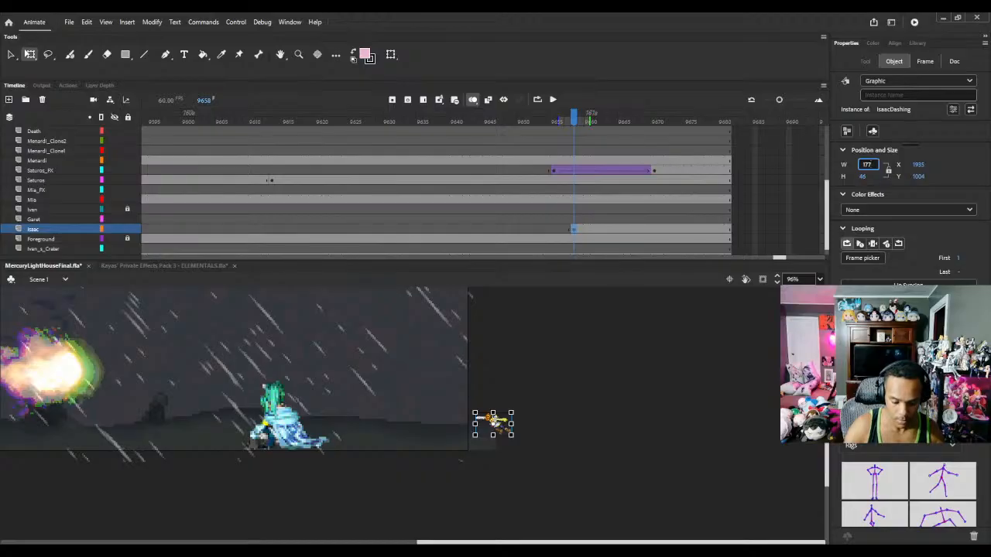
key(BackSpace)
text(3.3)
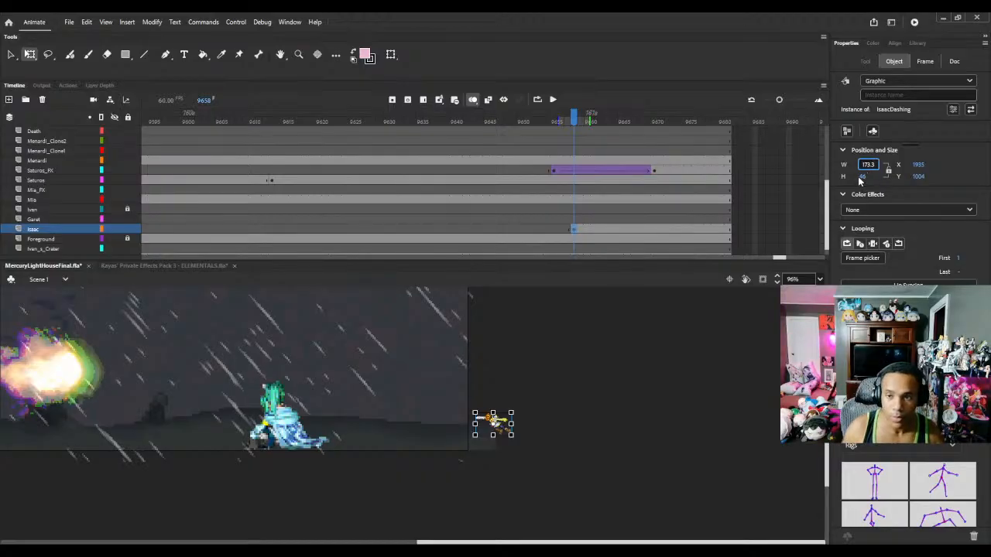
key(Tab)
text(117)
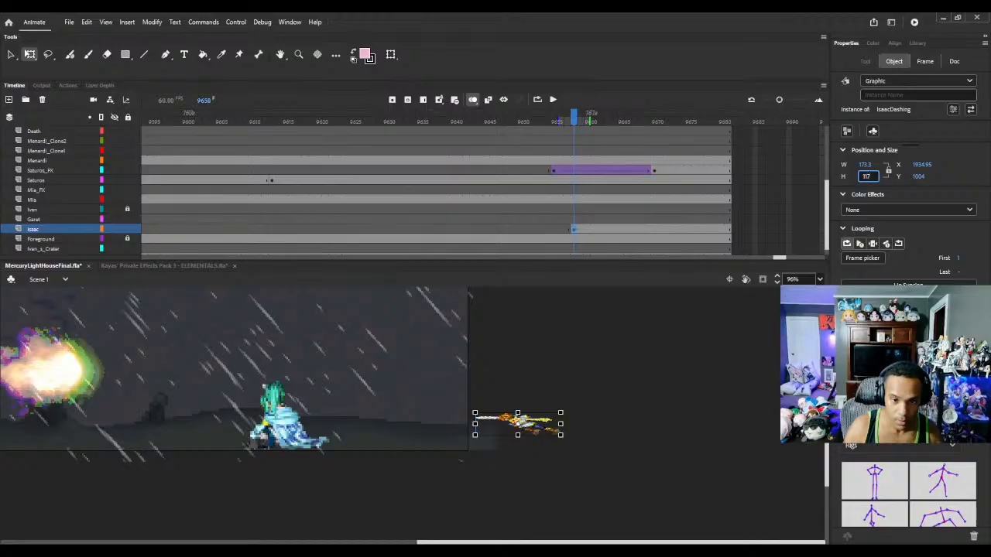
click(643, 395)
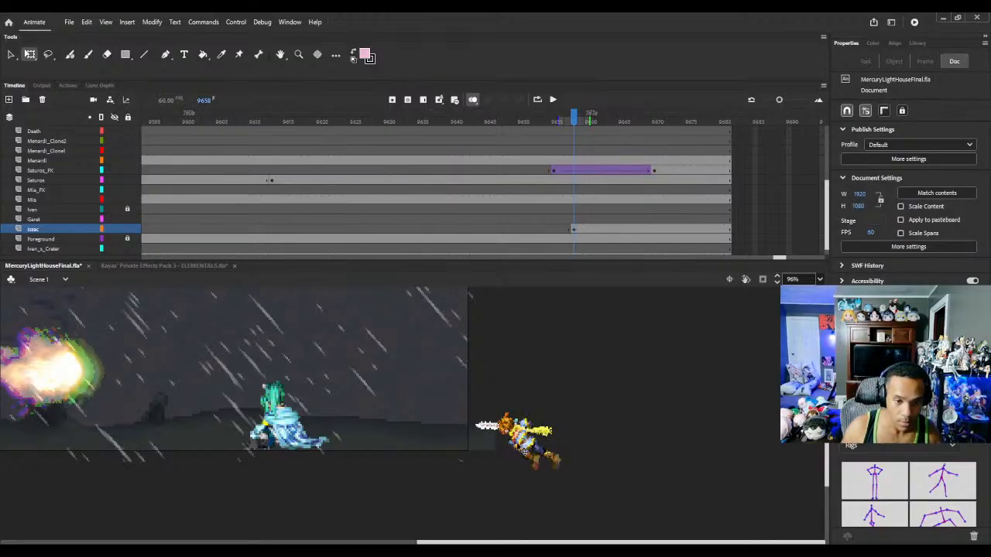
click(524, 447)
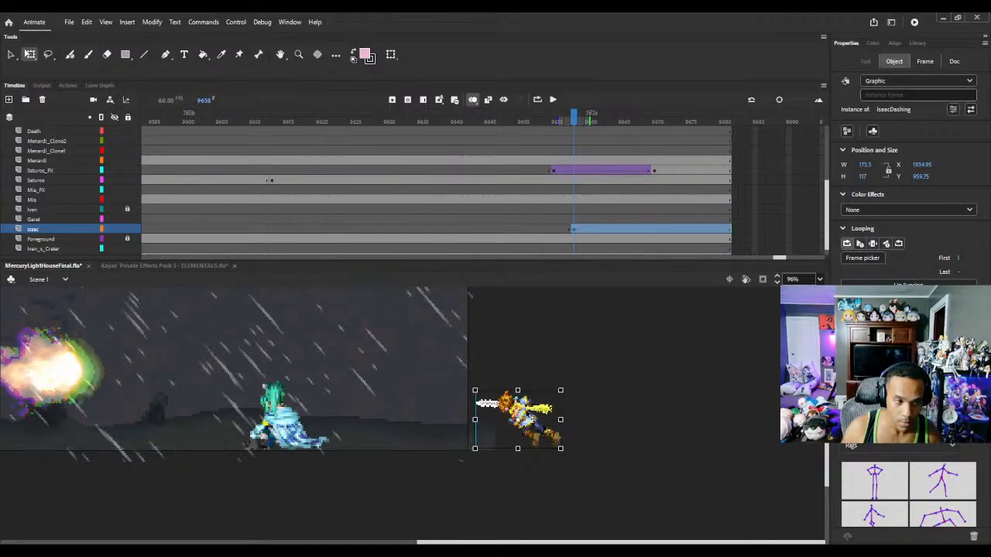
Step: Enlarge Isaac to about 241 by 170 and move him farther off stage, to about X 2006, Y 910
click(776, 280)
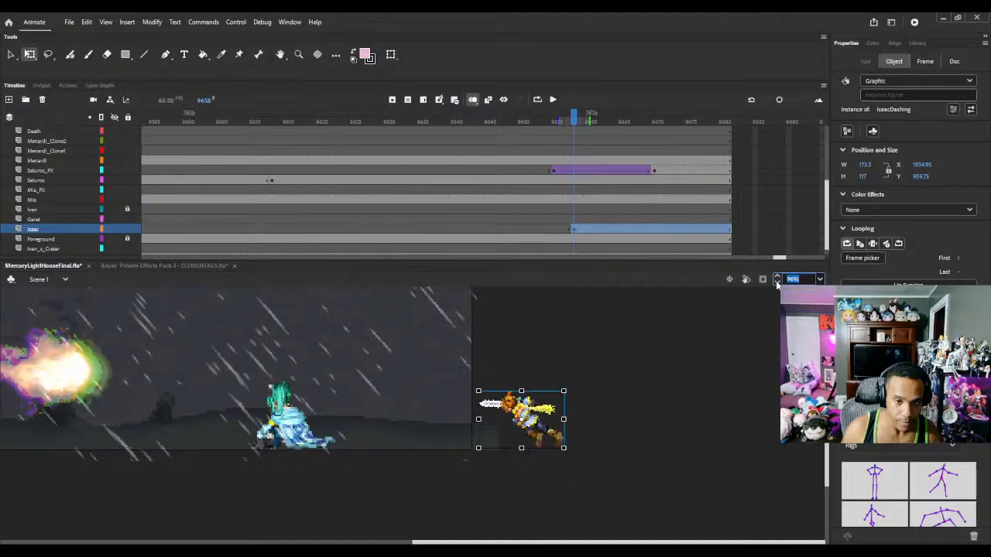
click(777, 283)
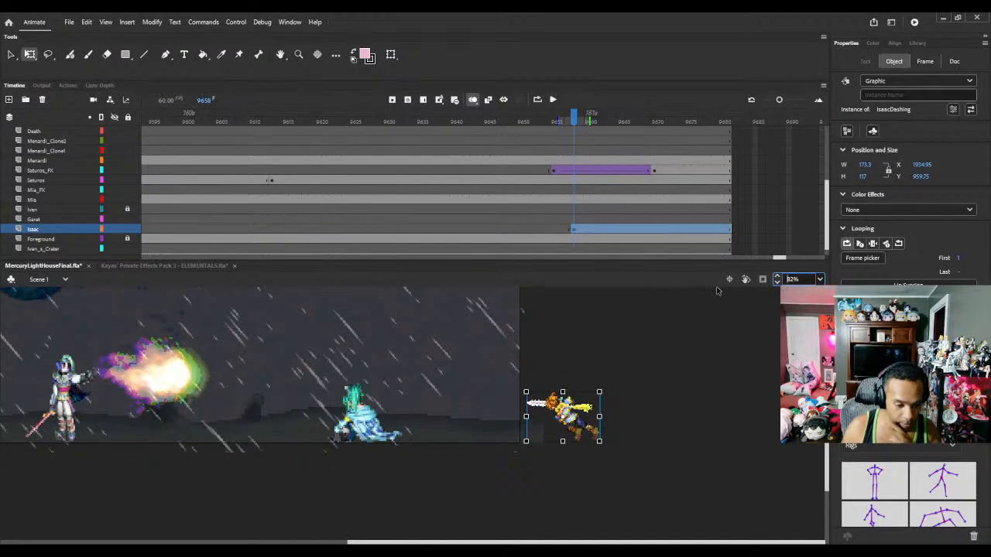
drag(600, 416, 614, 416)
drag(563, 391, 629, 396)
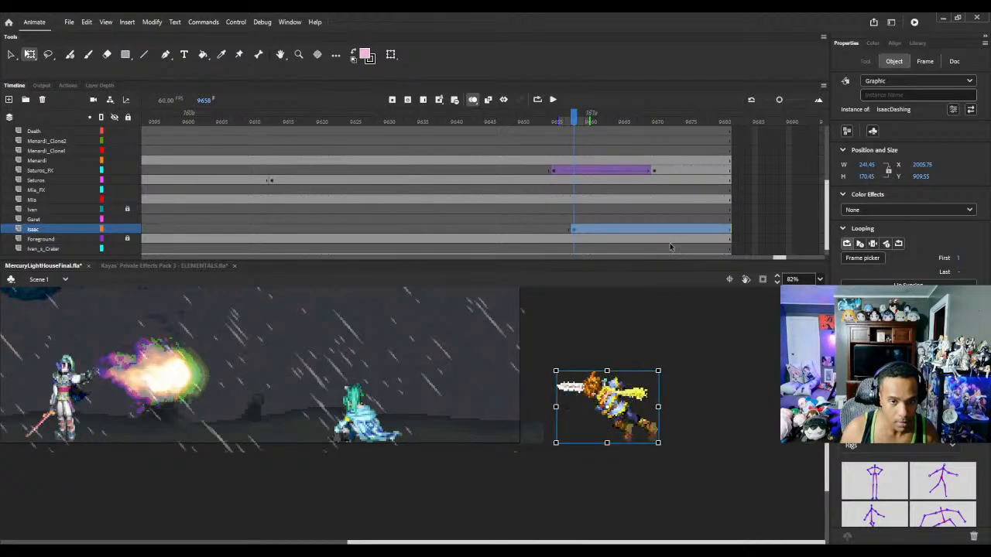
Step: Insert an Isaac keyframe at frame 9668, move him horizontally in front of Mia to about X 1305, and shift the keyframe to frame 9669
click(653, 233)
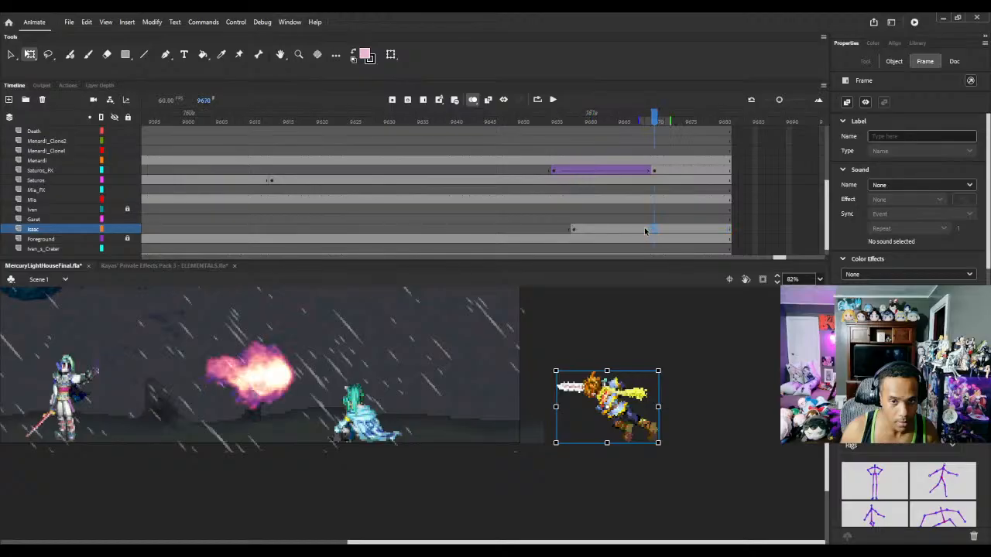
click(644, 231)
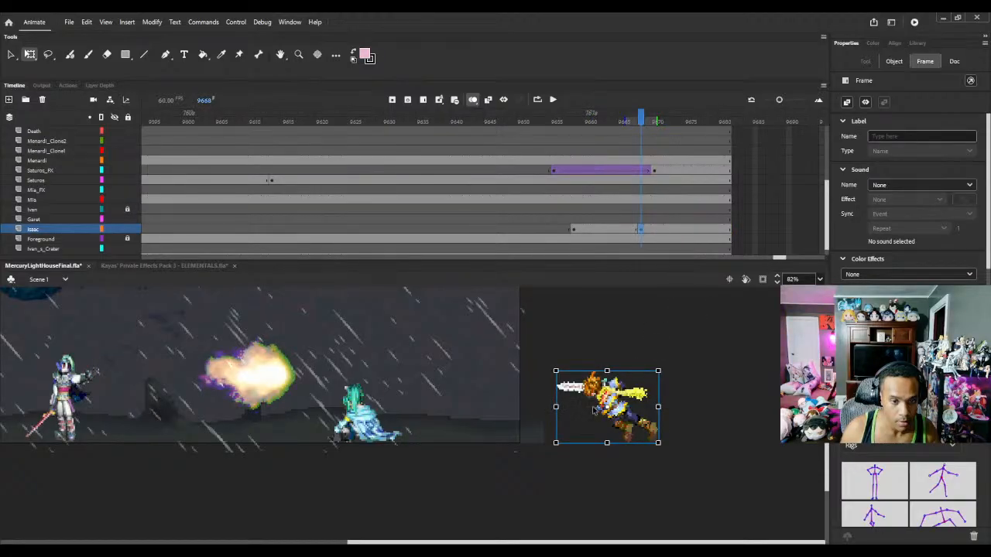
drag(612, 402, 327, 396)
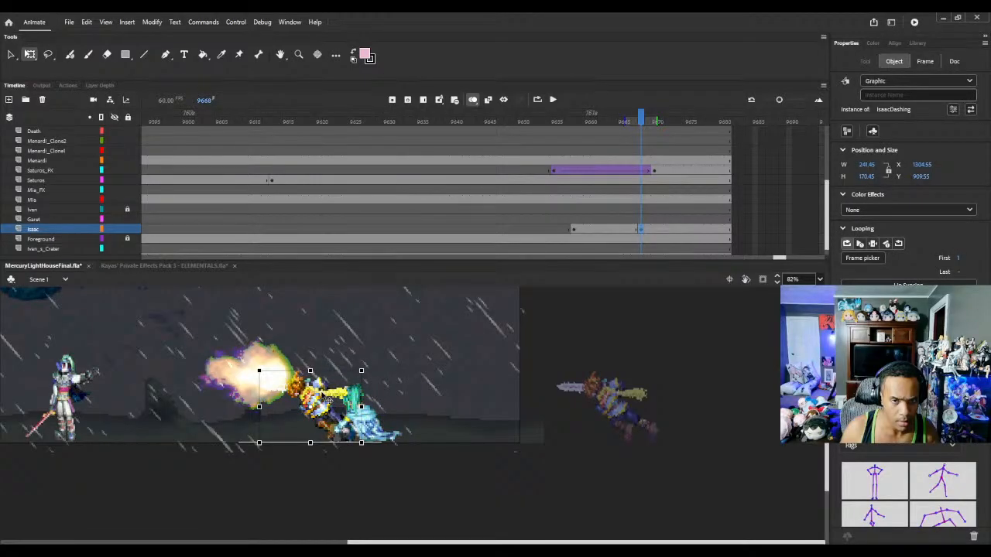
click(640, 230)
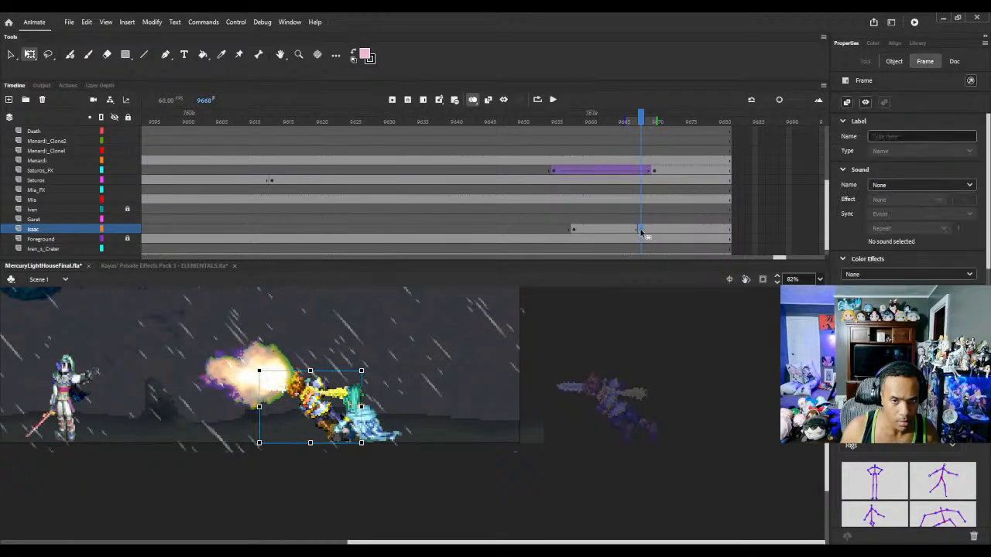
click(646, 231)
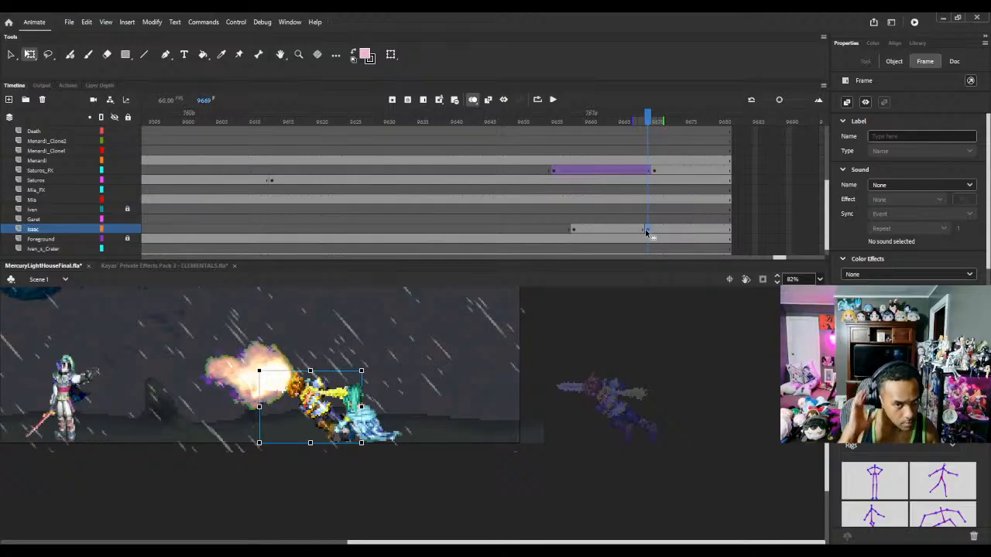
Step: Create a classic tween between Isaac's two dash keyframes and scrub to frame 9670 to preview the dash
click(622, 231)
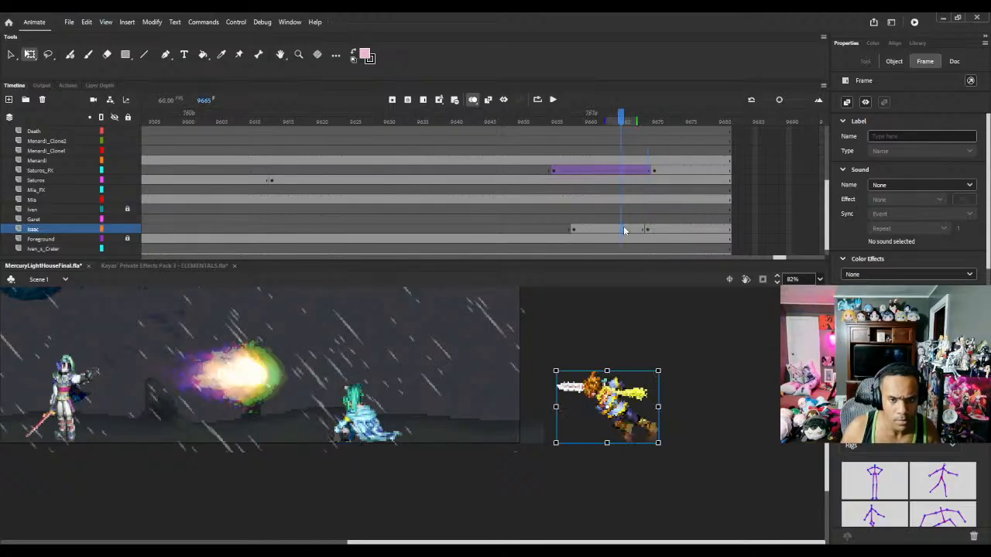
key(F4)
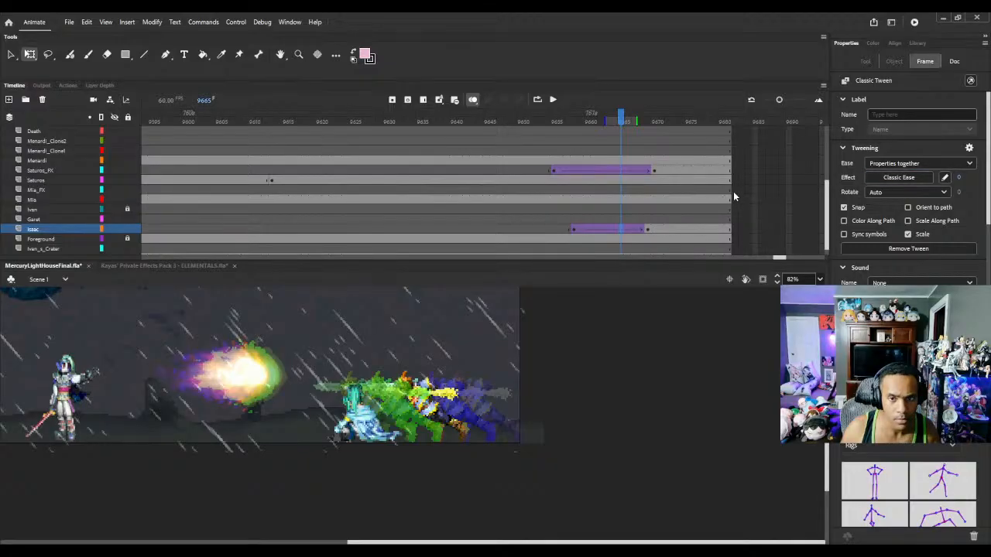
drag(607, 121, 655, 137)
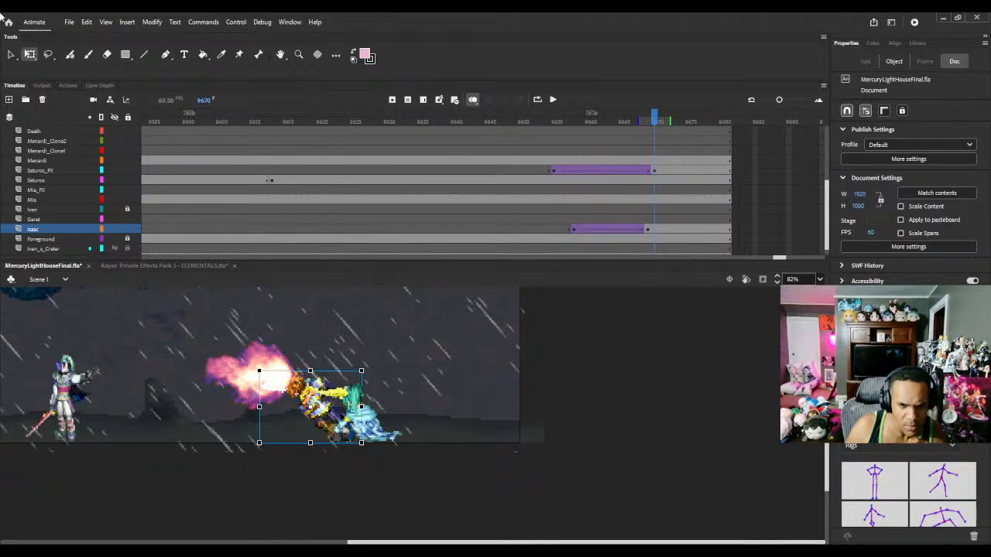
Step: Insert a blank keyframe at frame 9670 on the Isaac layer and import another image into the library
click(654, 229)
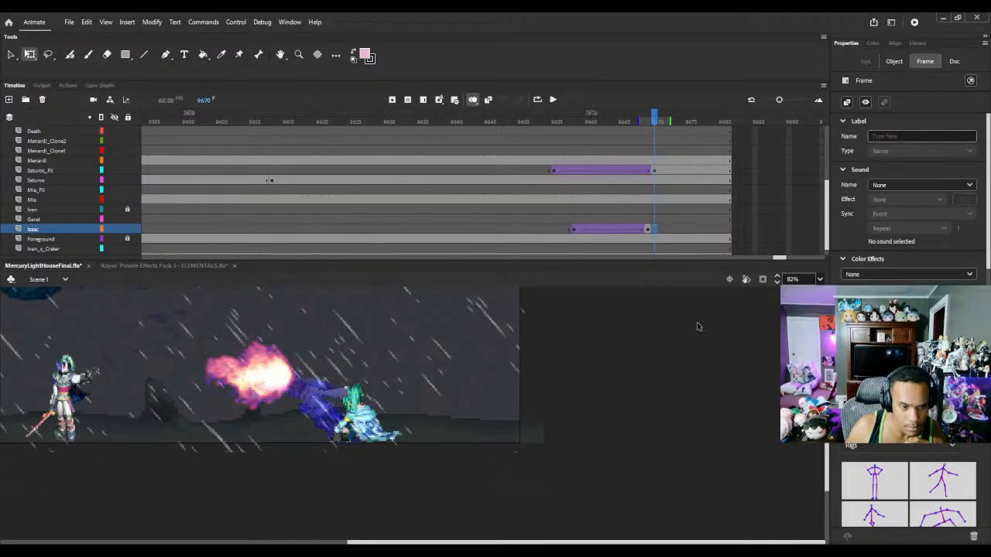
key(Delete)
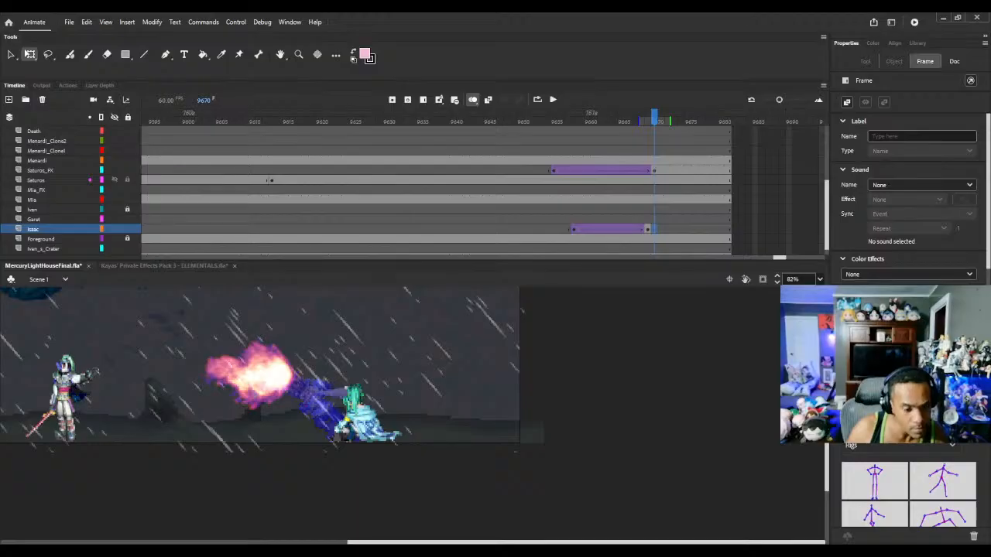
click(917, 43)
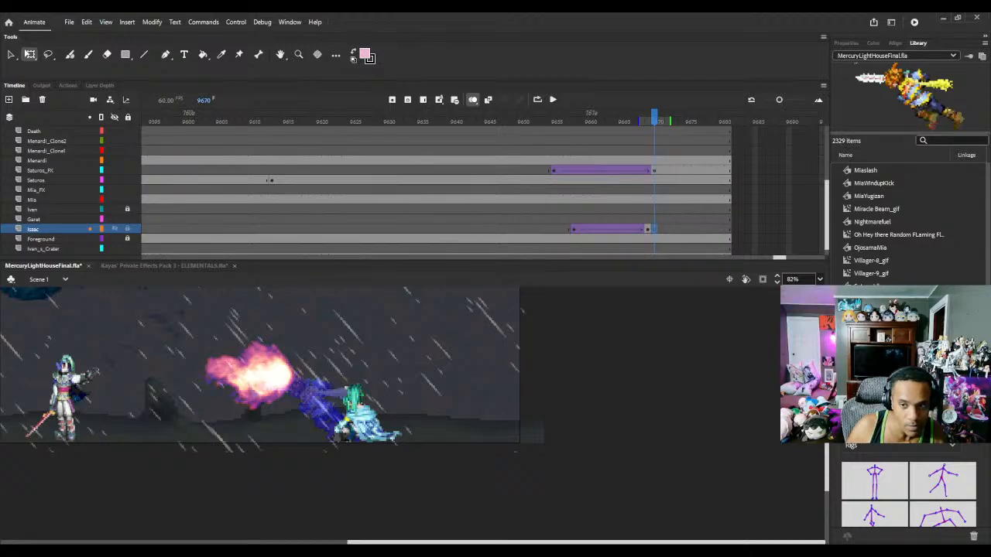
key(Return)
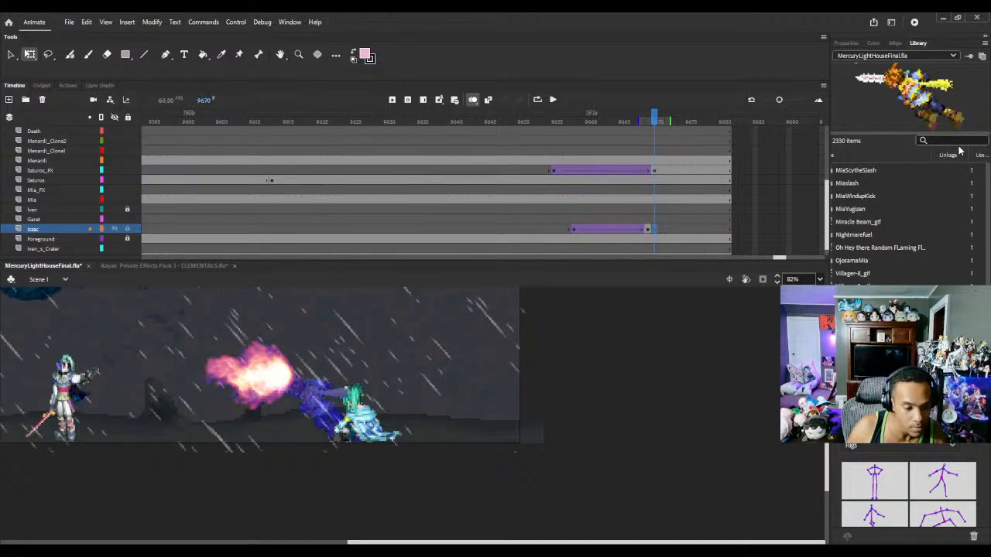
Step: Search the library for "end" to locate Isaac's attack-end image
click(942, 141)
text(e)
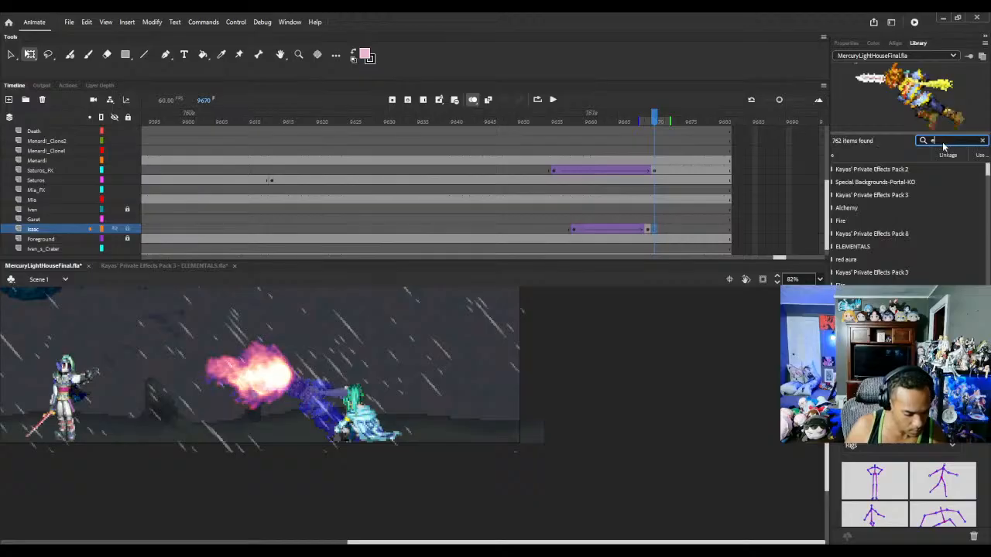
text(nd)
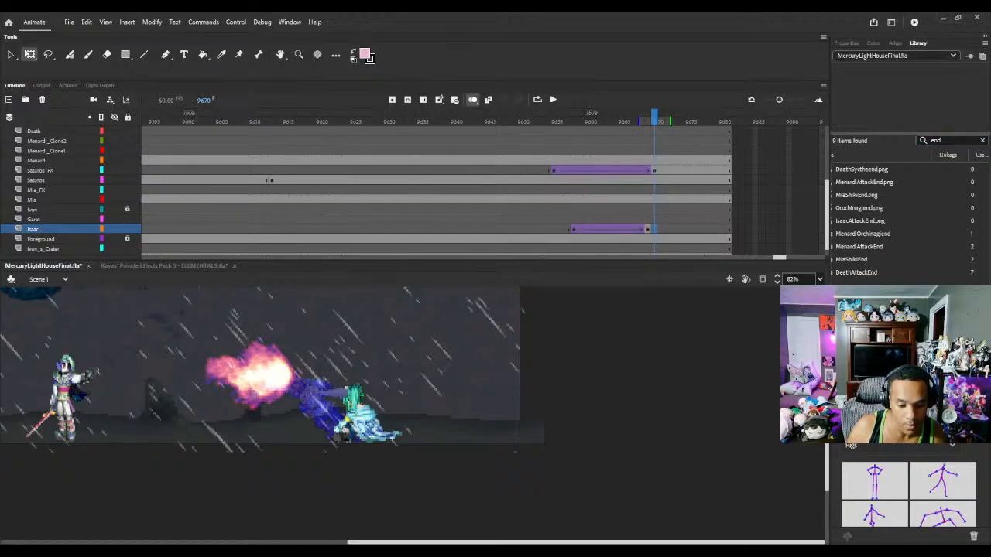
click(947, 141)
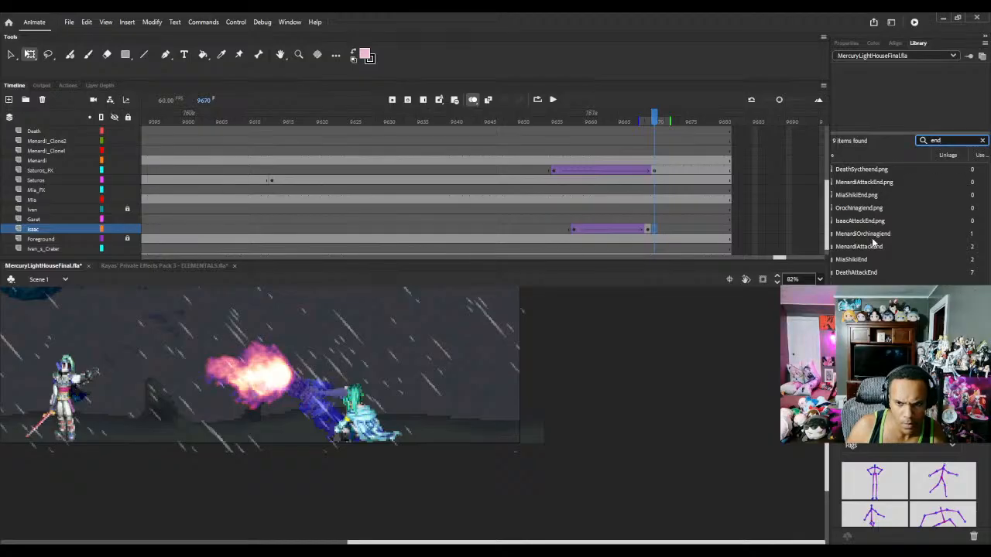
click(982, 142)
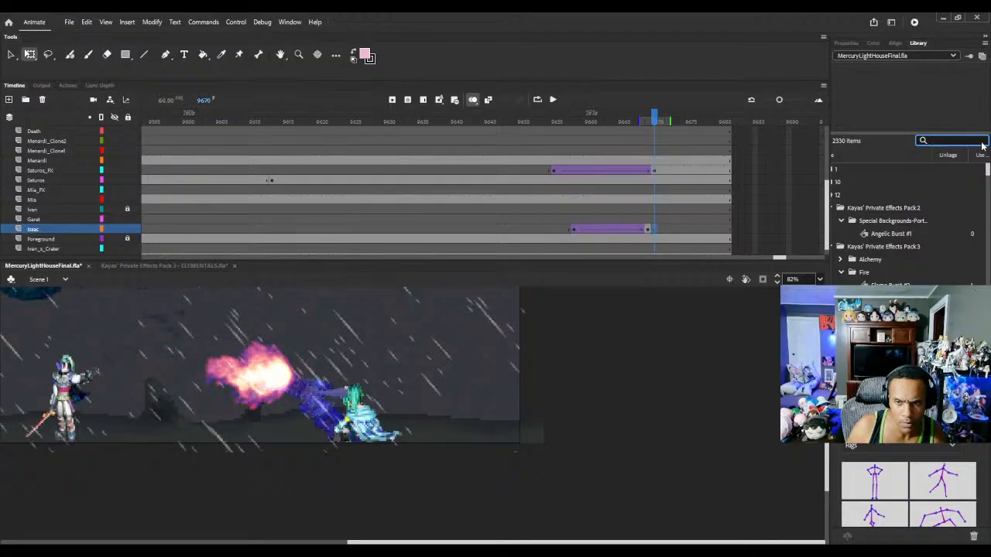
text(end)
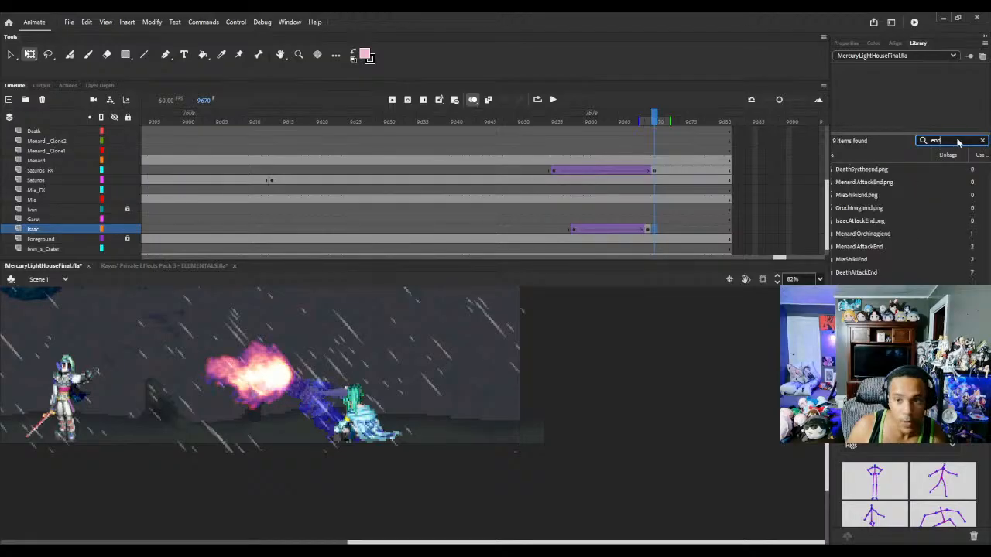
Step: Place IsaacAttackEnd.png in front of Mia at frame 9670 on the Isaac layer and set its width to 240
click(879, 220)
drag(315, 419, 314, 416)
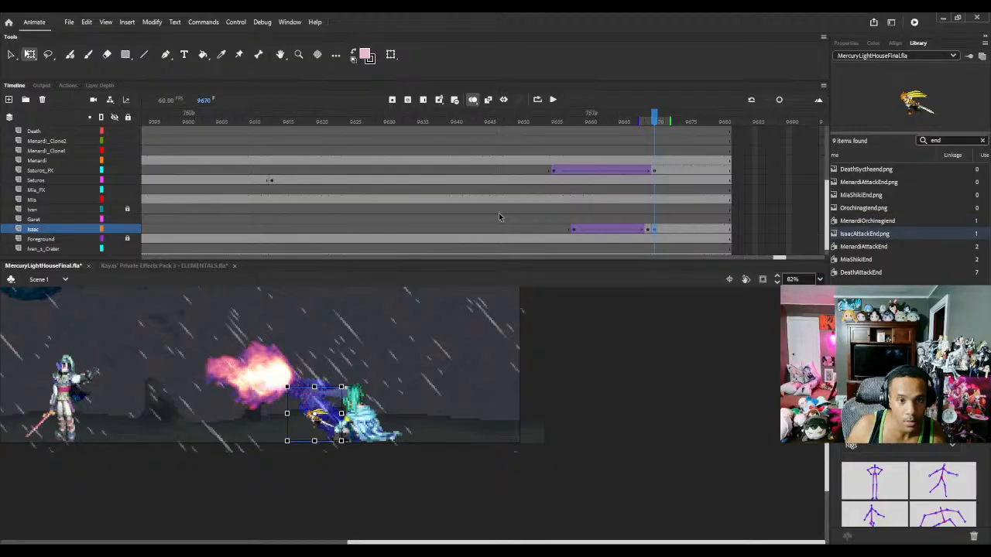
click(649, 230)
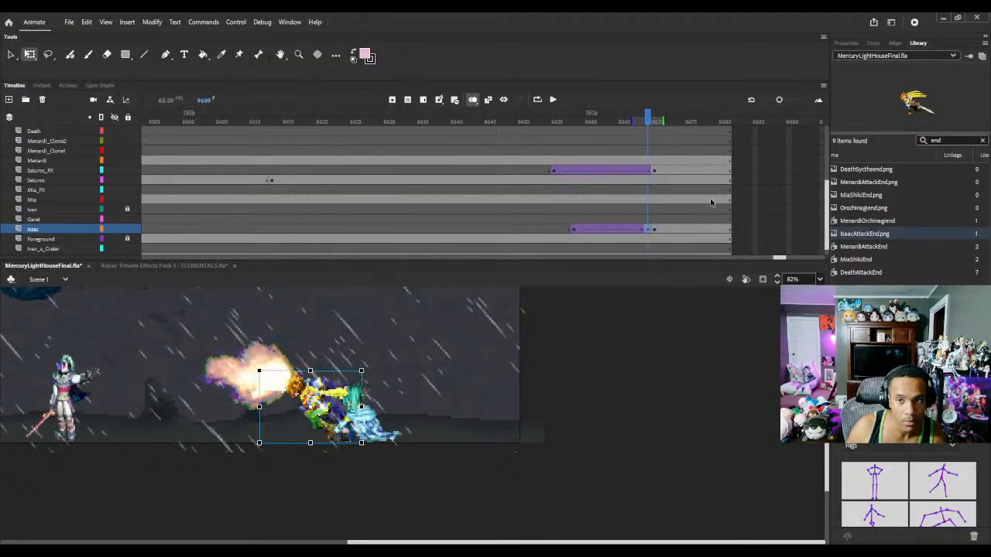
click(848, 43)
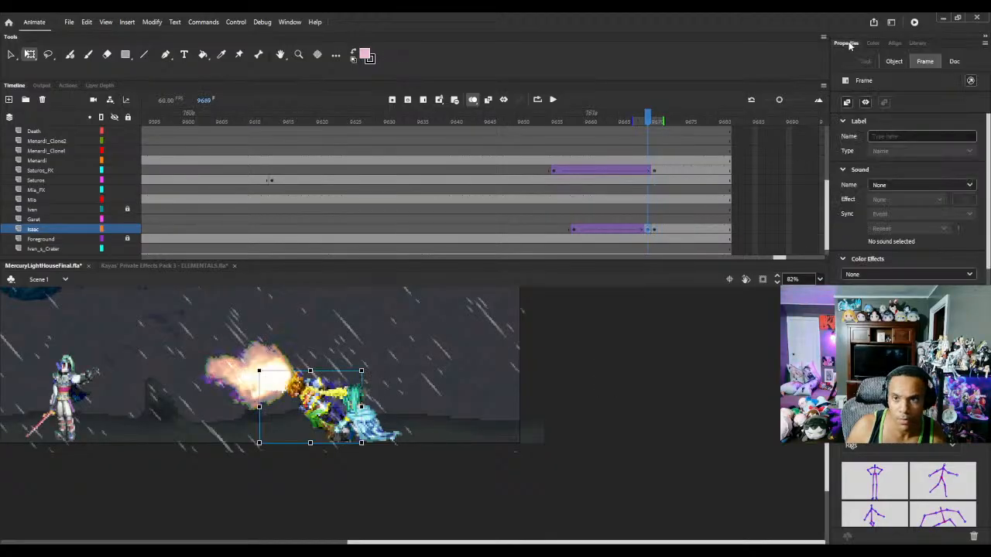
click(895, 61)
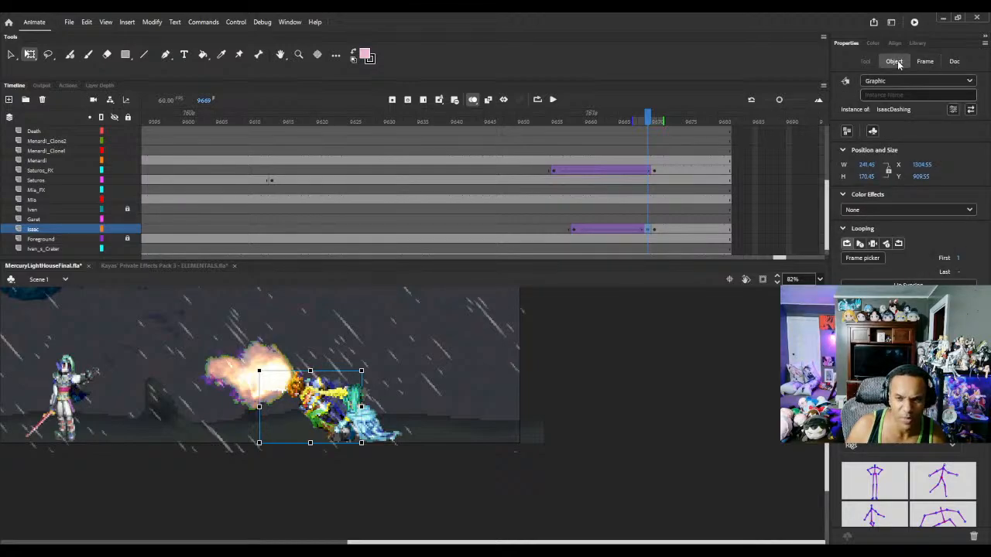
click(655, 230)
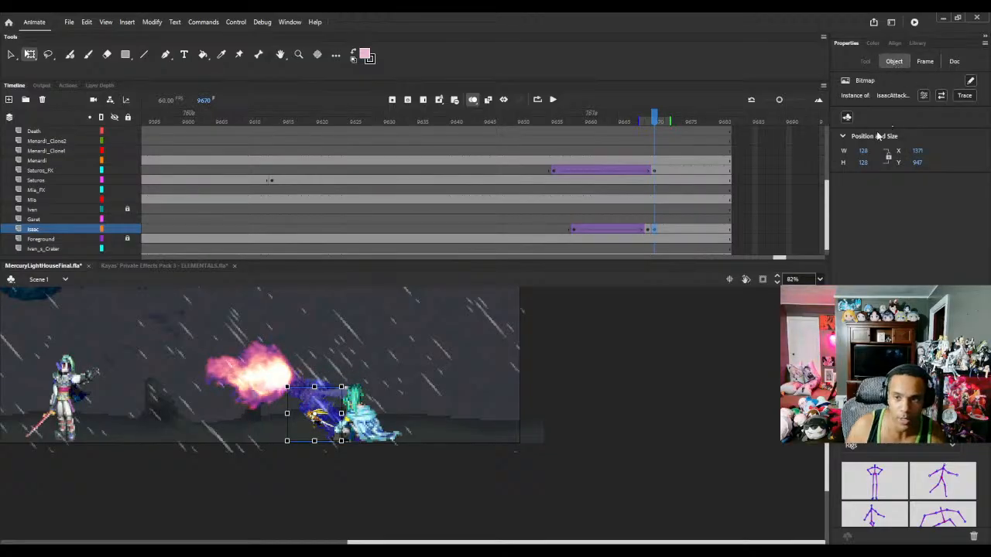
click(864, 150)
text(240)
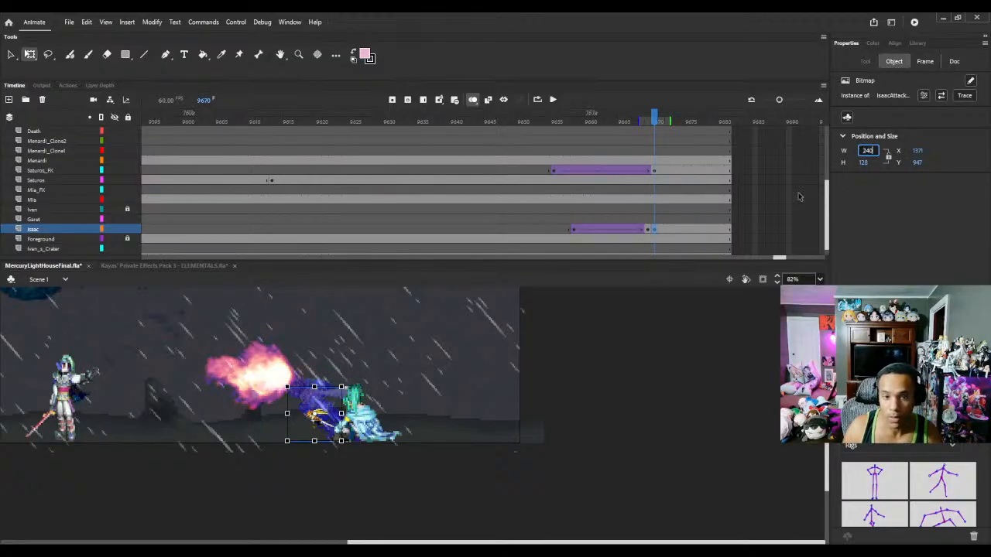
click(494, 512)
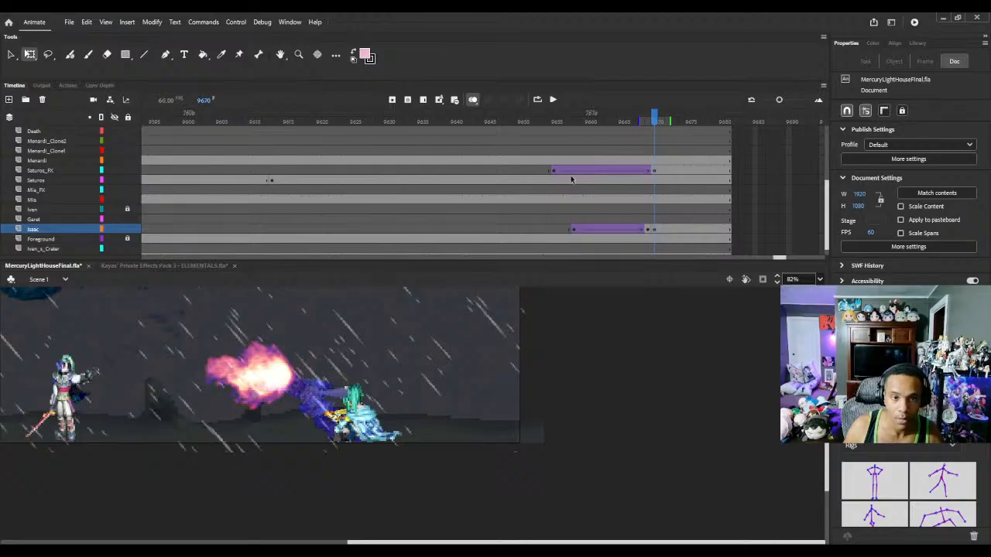
Step: Check the dashing Isaac's size at frame 9669, then set the attack-end bitmap's height to 171.45 and width to 241.45
click(647, 230)
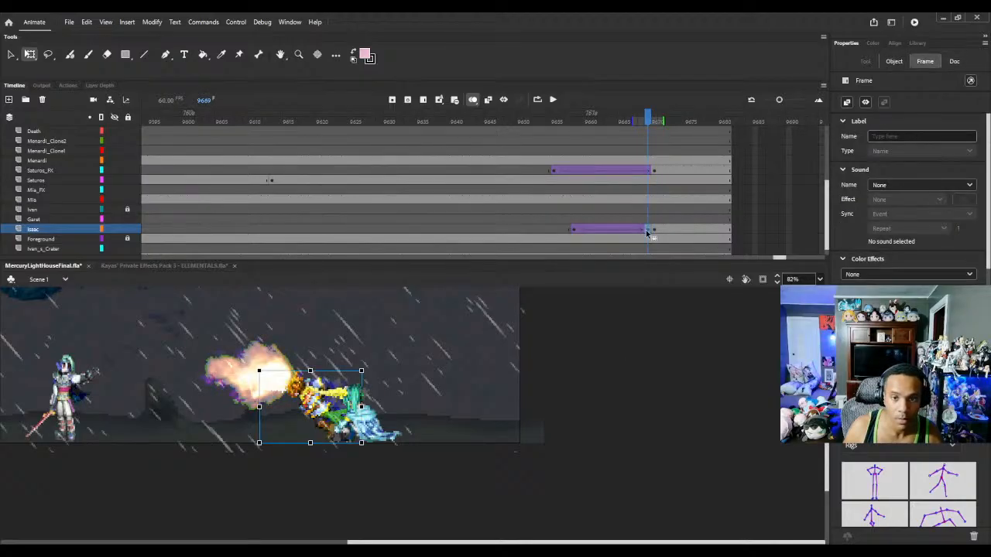
click(893, 61)
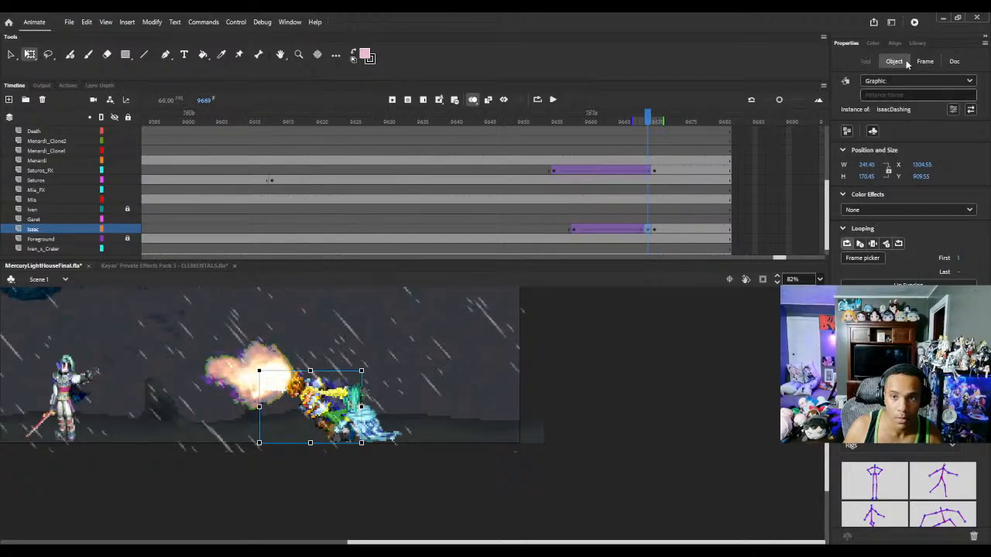
click(655, 229)
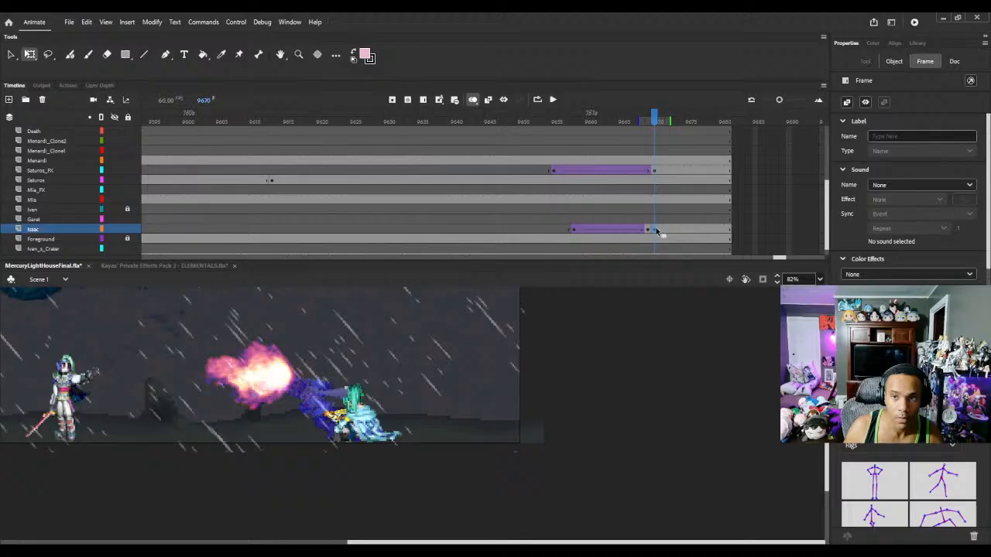
click(893, 64)
click(862, 163)
text(170)
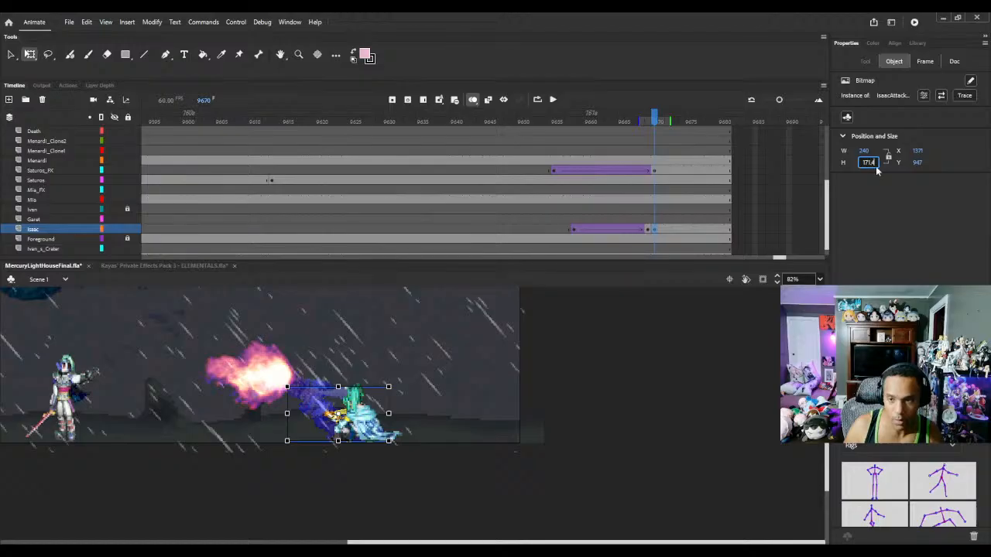
click(868, 151)
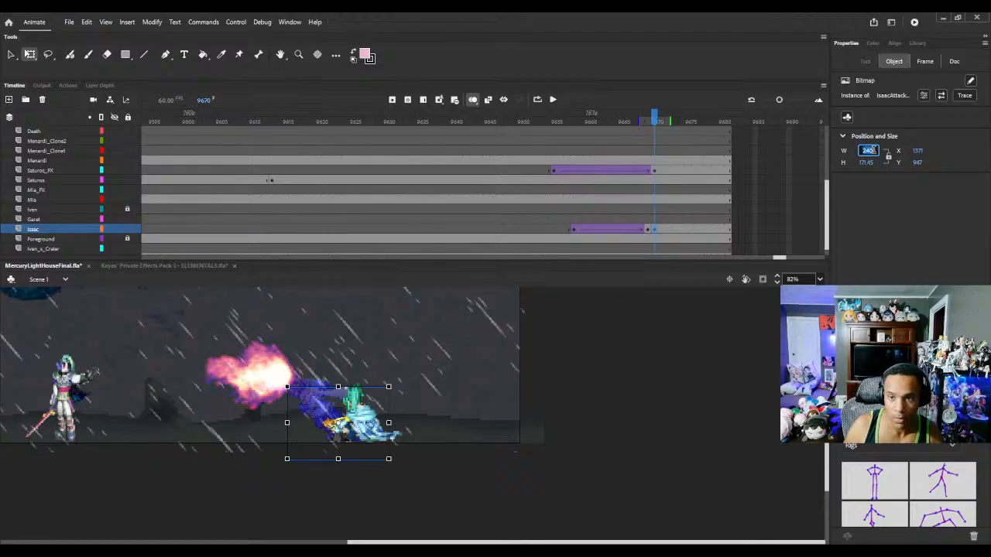
text(2)
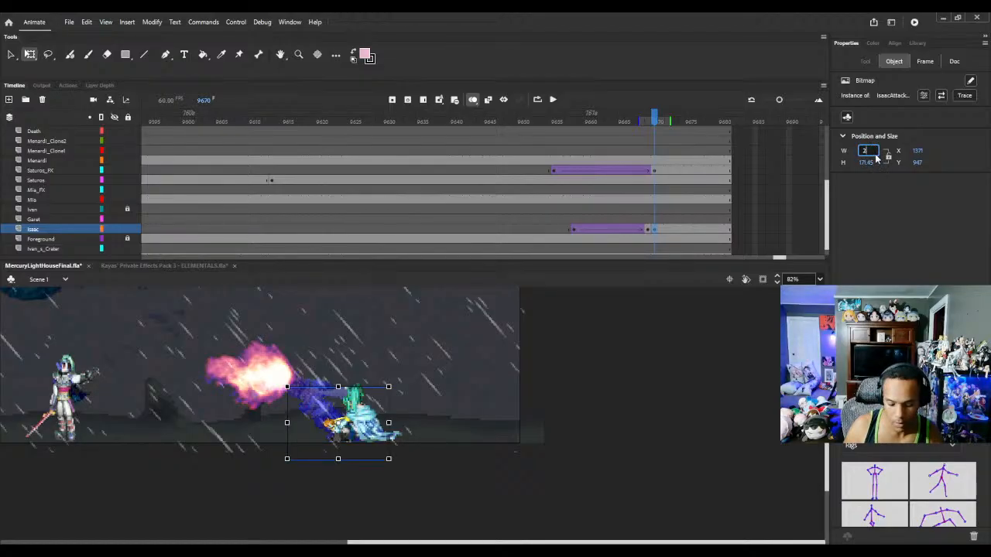
text(41.75)
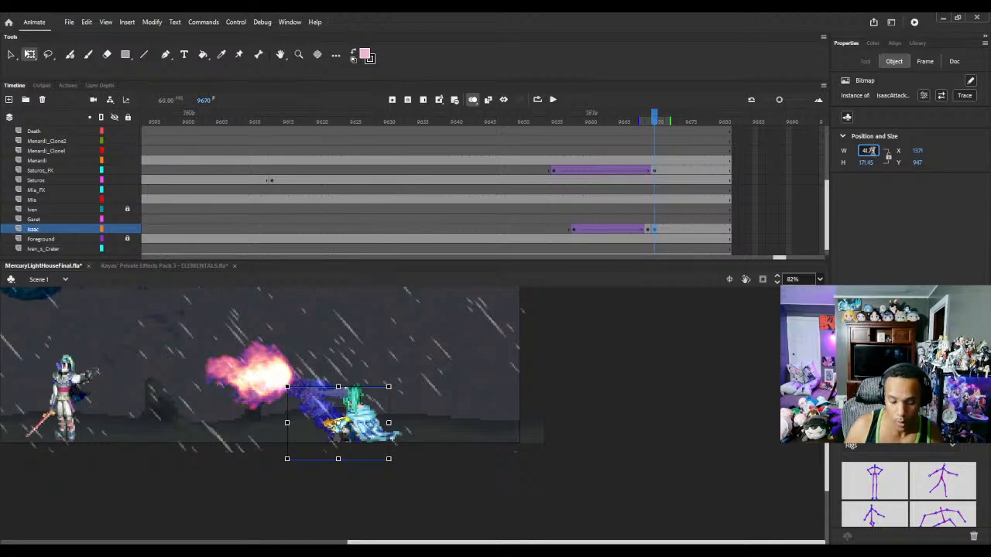
key(BackSpace)
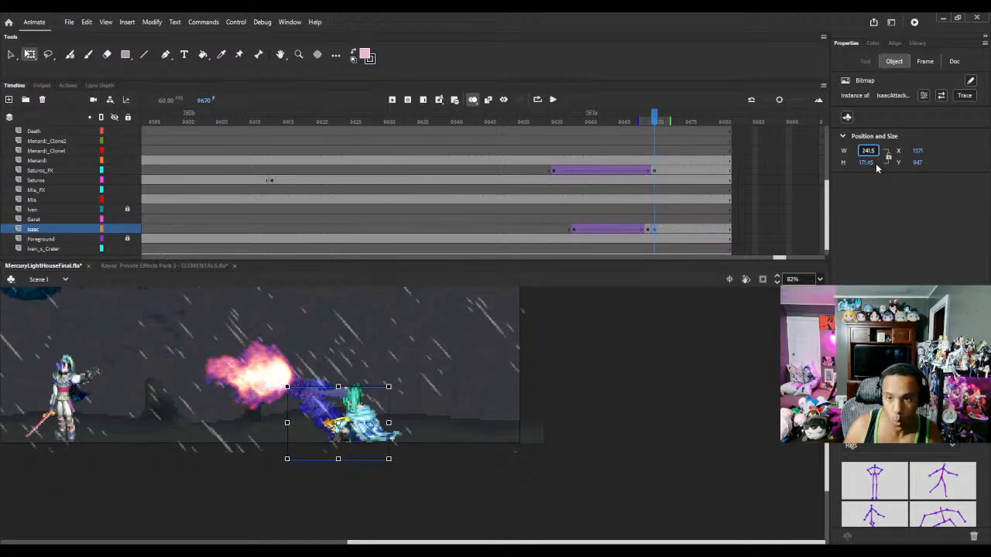
key(BackSpace)
key(BackSpace)
text(.45)
click(430, 466)
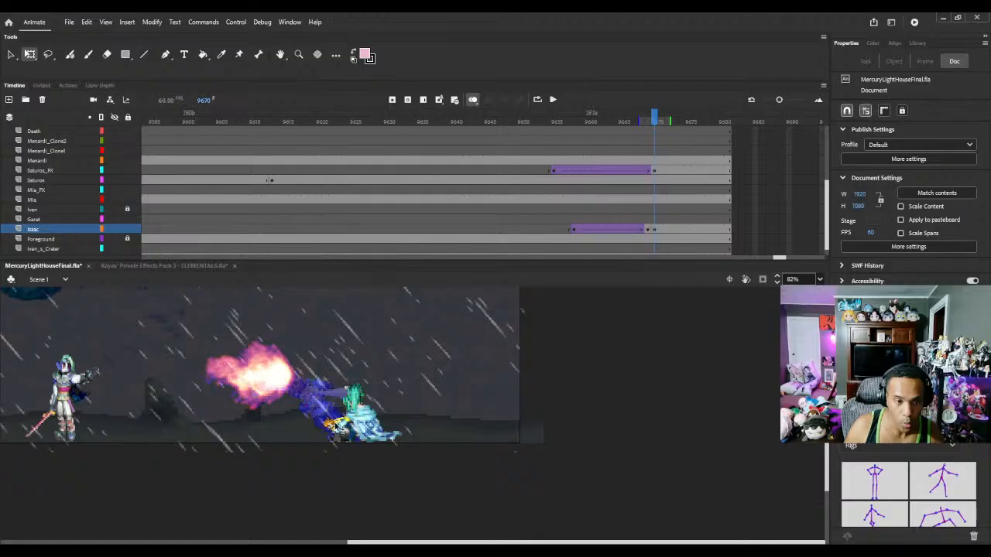
Step: Compare the resized bitmap with the dashing pose at frame 9669, then clear Isaac's frame 9670 back to a blank keyframe
click(336, 427)
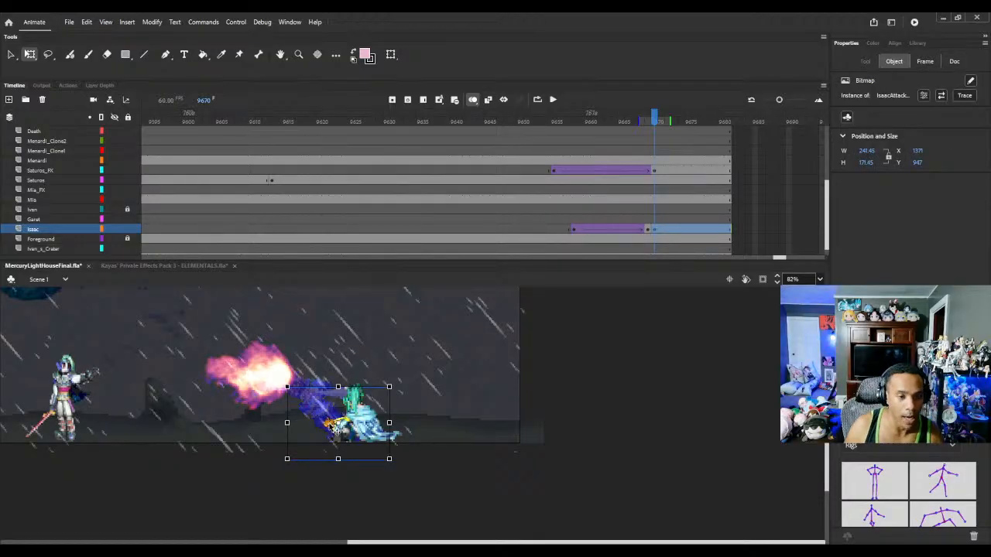
key(Escape)
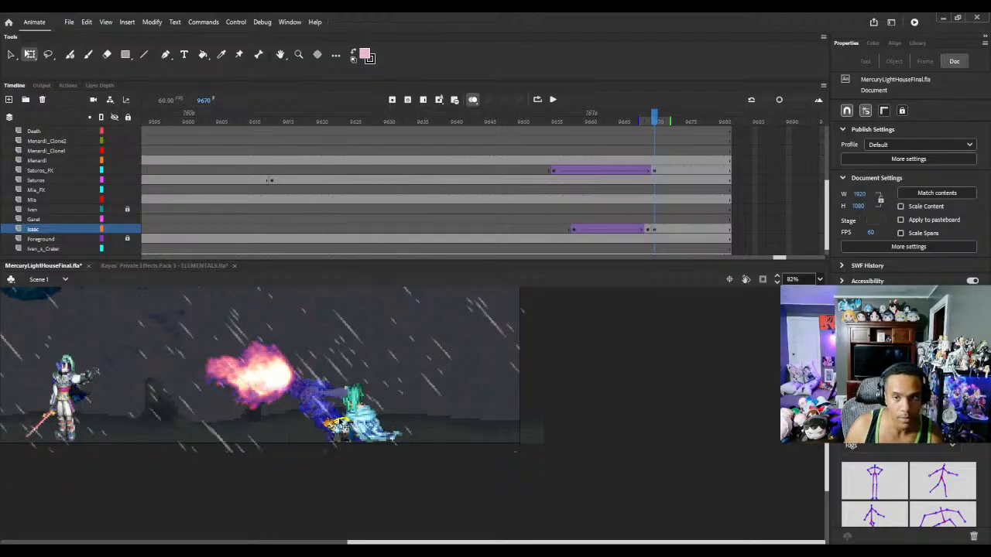
click(337, 423)
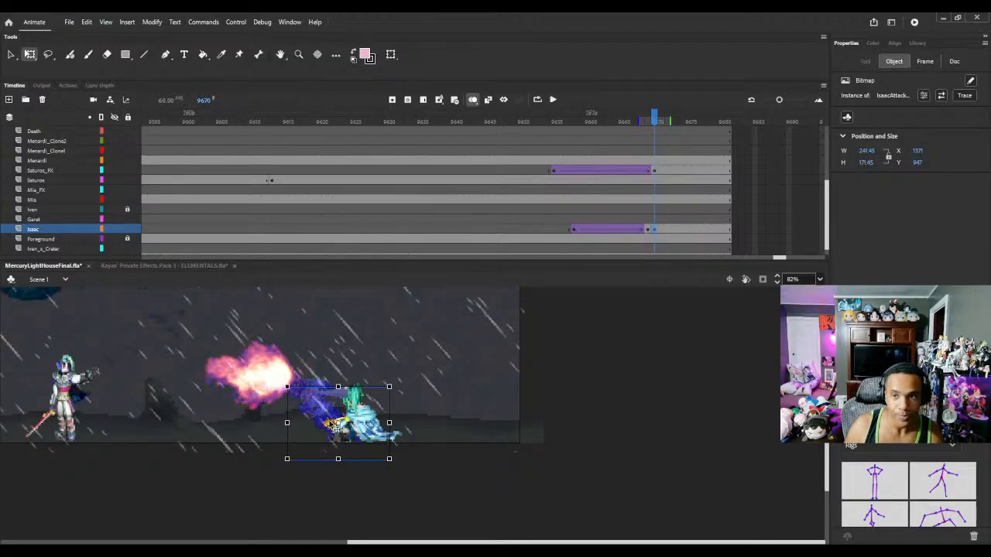
key(comma)
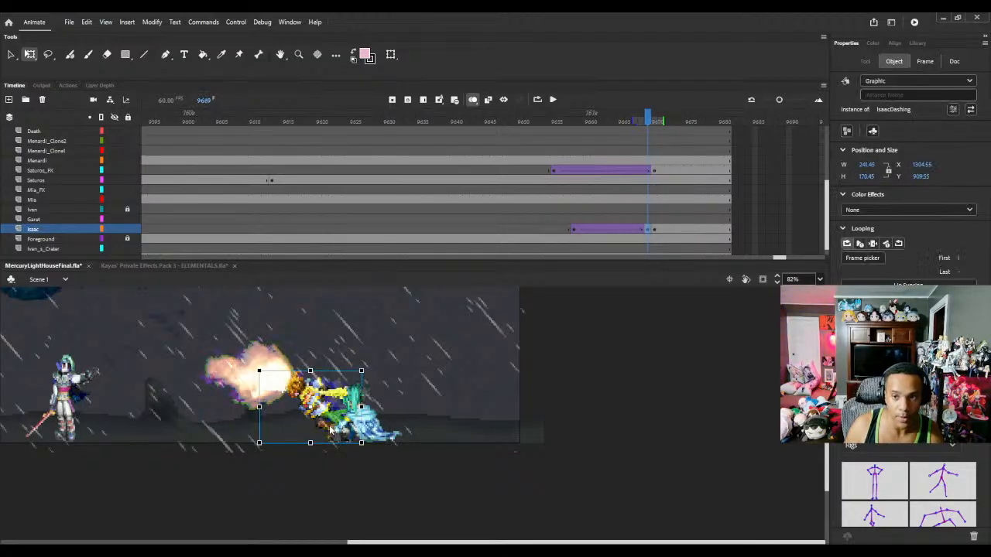
click(655, 230)
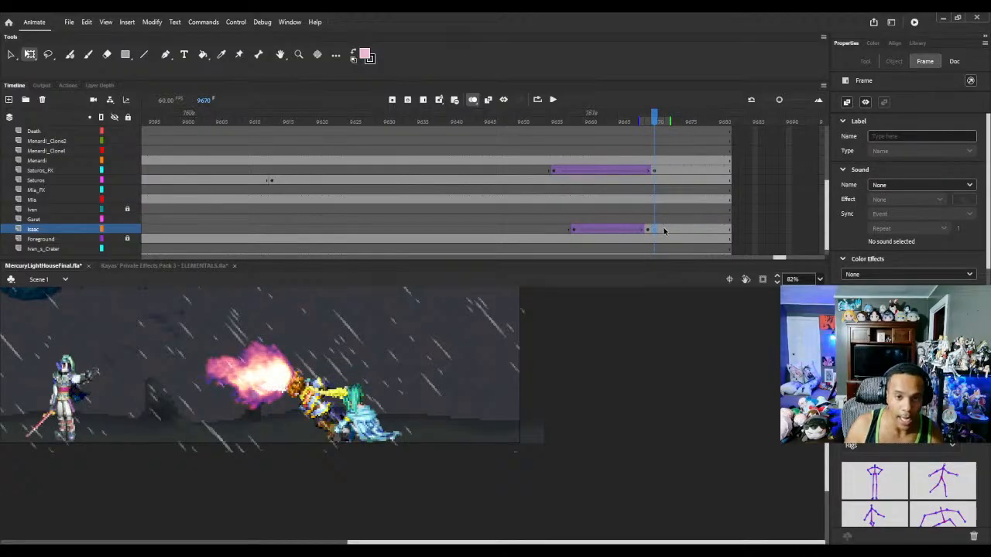
key(F7)
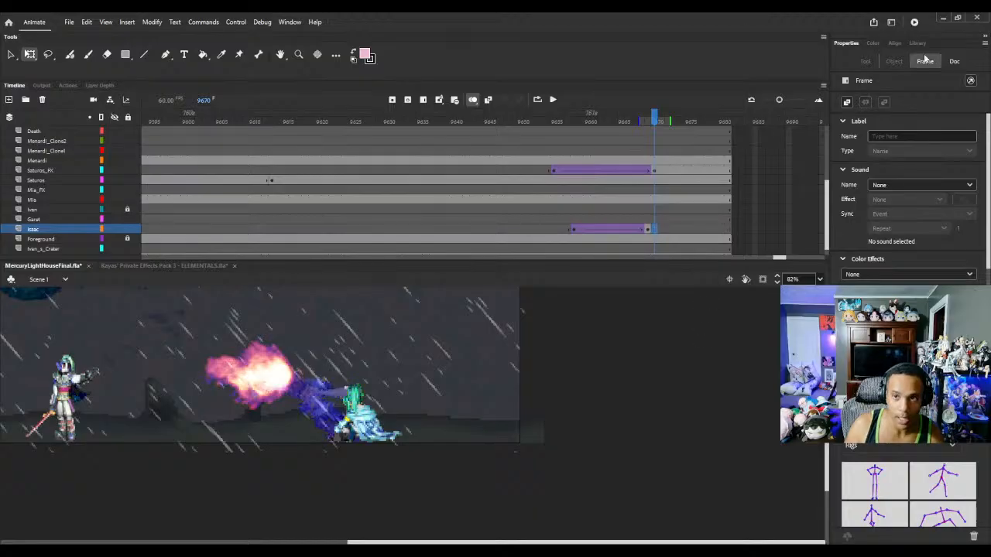
Step: Place IsaacAttackEnd.png in front of Mia again at frame 9670 and break it apart, leaving only the sprite's pixels as a shape
click(917, 43)
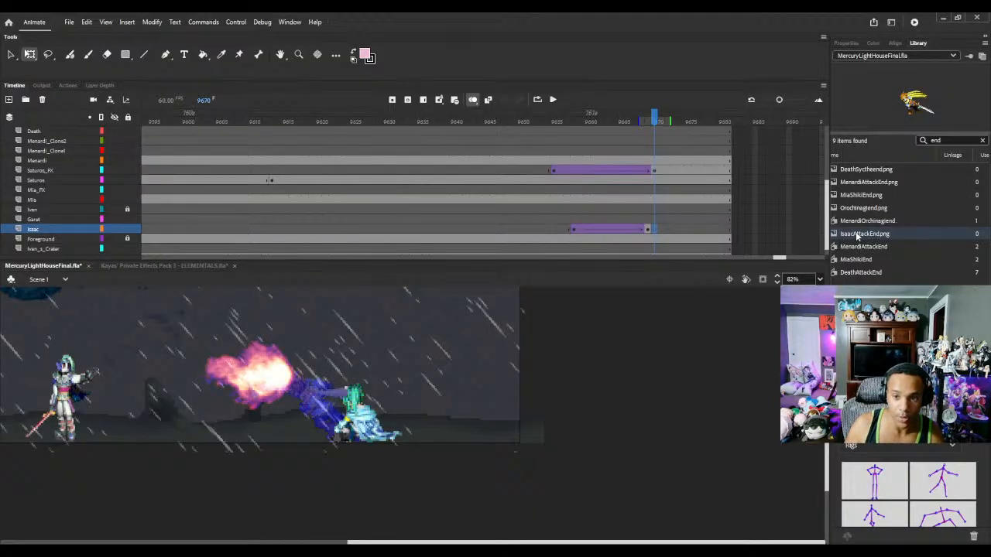
drag(858, 234, 331, 413)
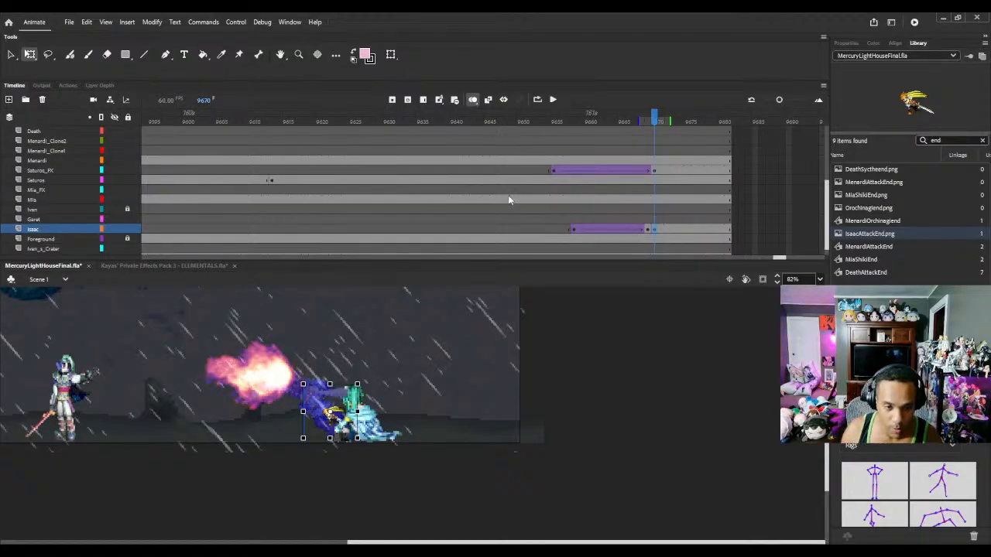
key(ctrl+z)
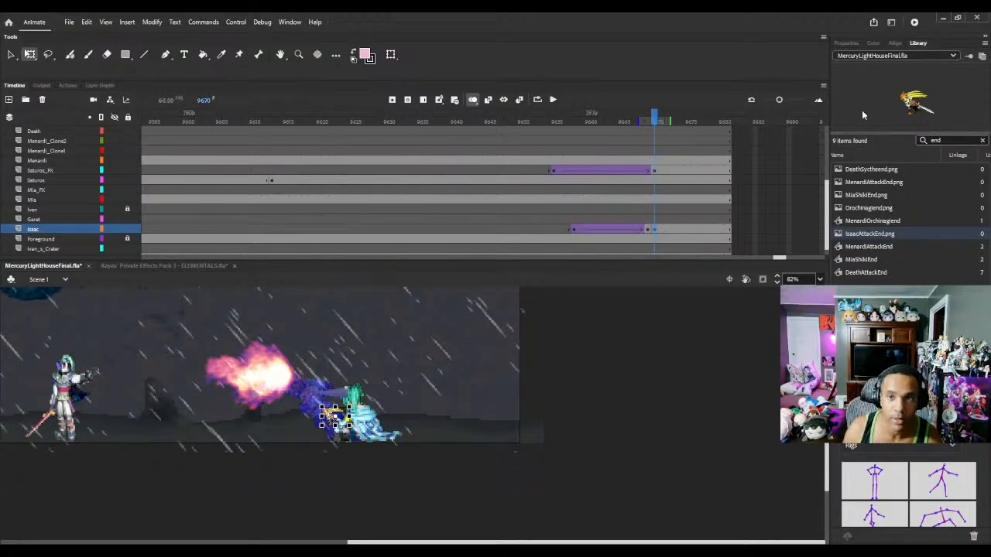
Step: Set the width of Isaac's attack-end shape at frame 9670 to 241.45 and its height to 171.45
click(845, 43)
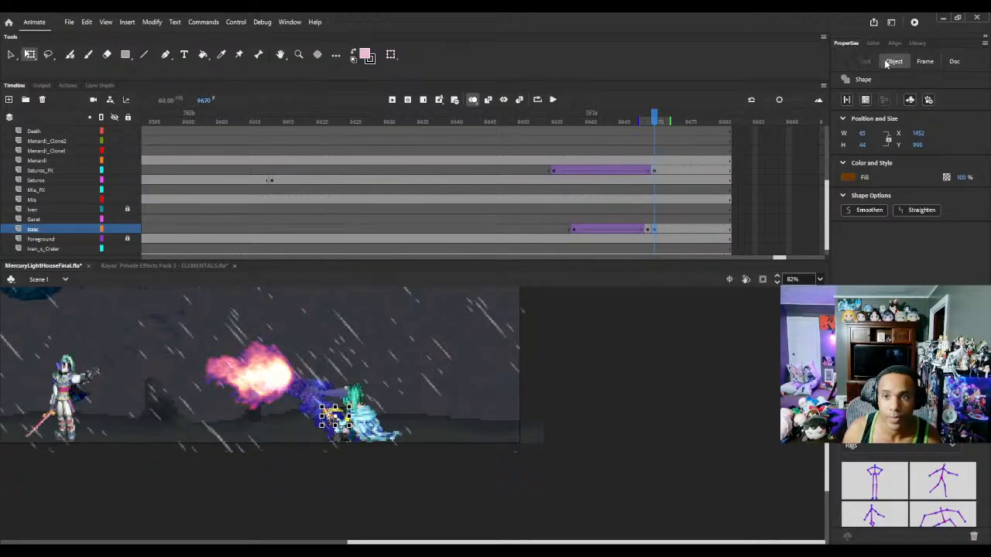
click(655, 230)
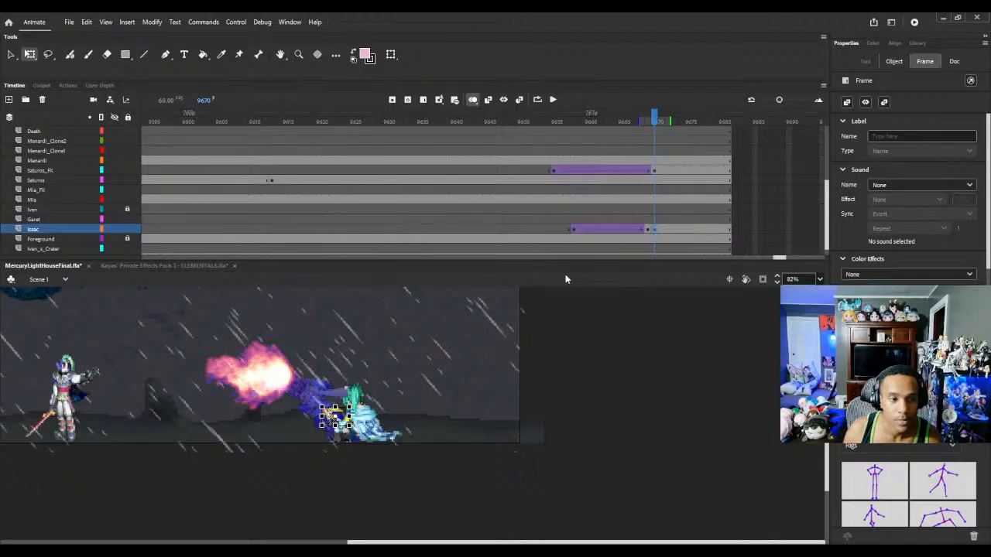
click(894, 62)
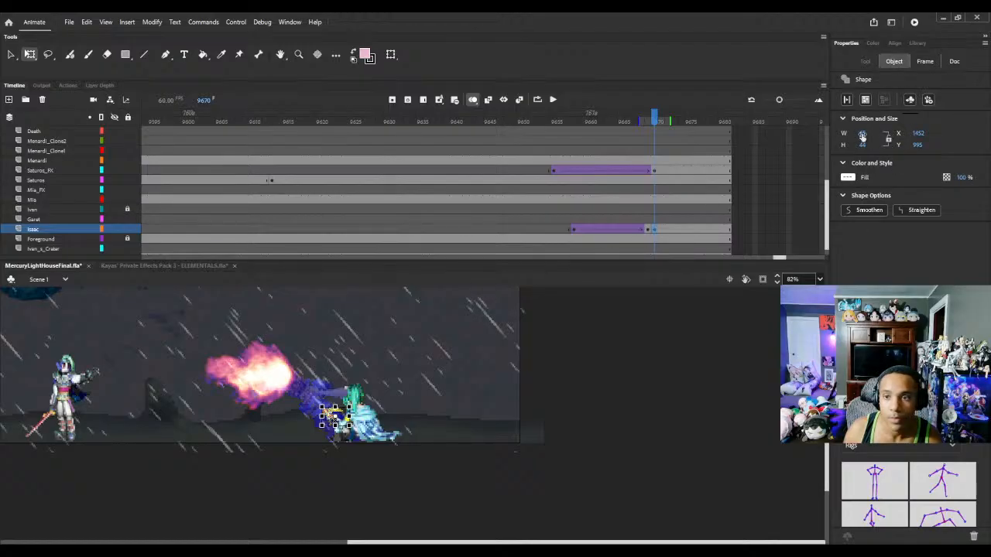
click(864, 134)
text(24)
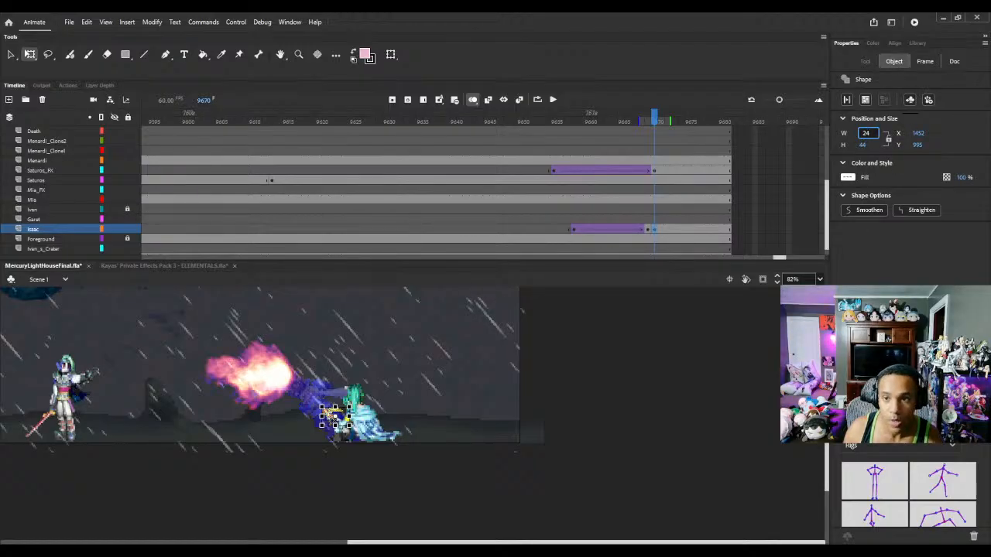
text(1.45)
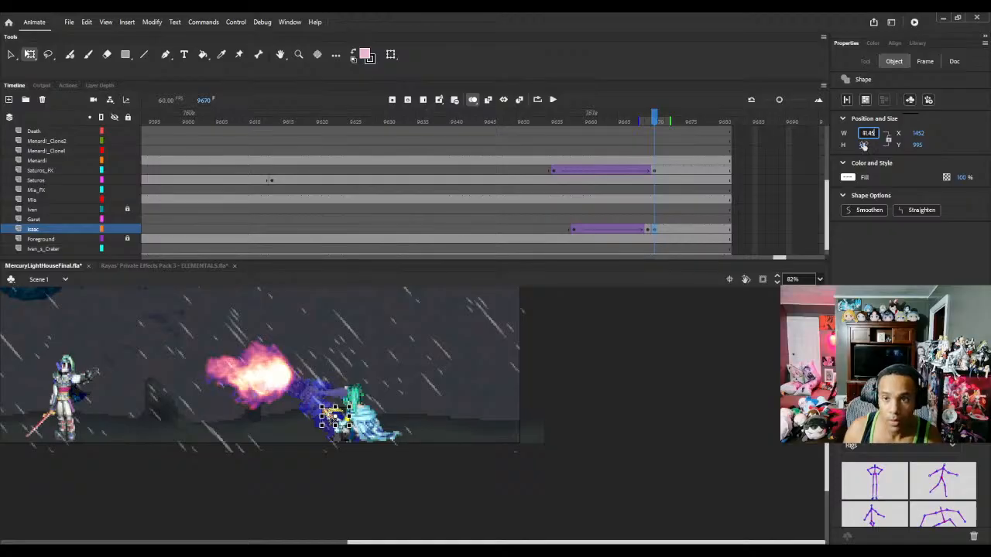
key(Tab)
text(3)
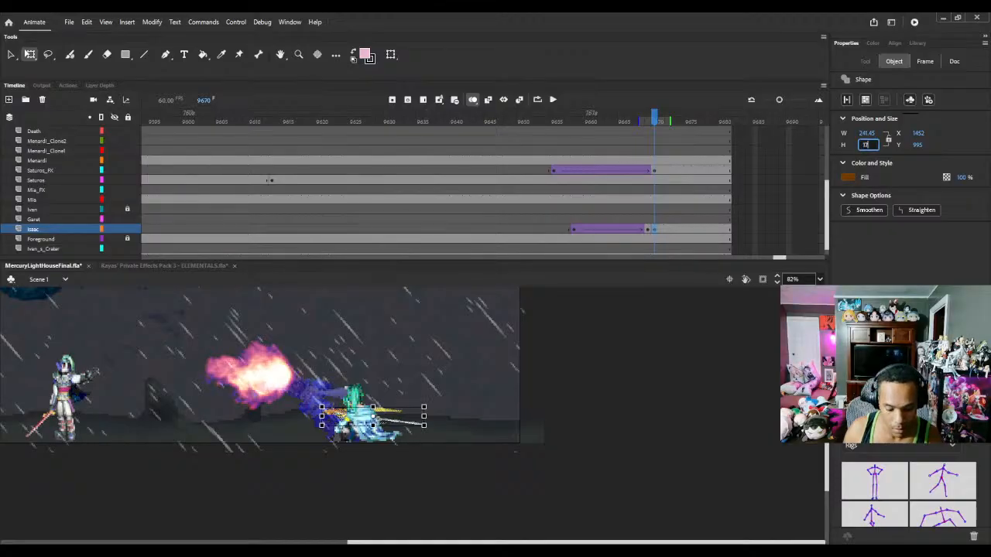
text(71.45)
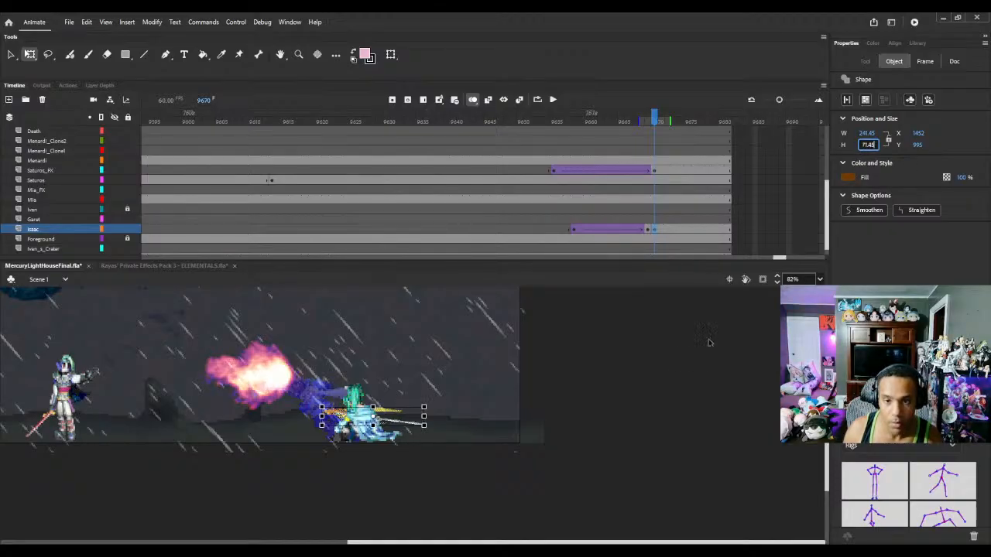
click(680, 372)
Step: Check the dashing Isaac's size at frame 9669, then set the attack-end shape's height at frame 9670 to 170.45
click(648, 230)
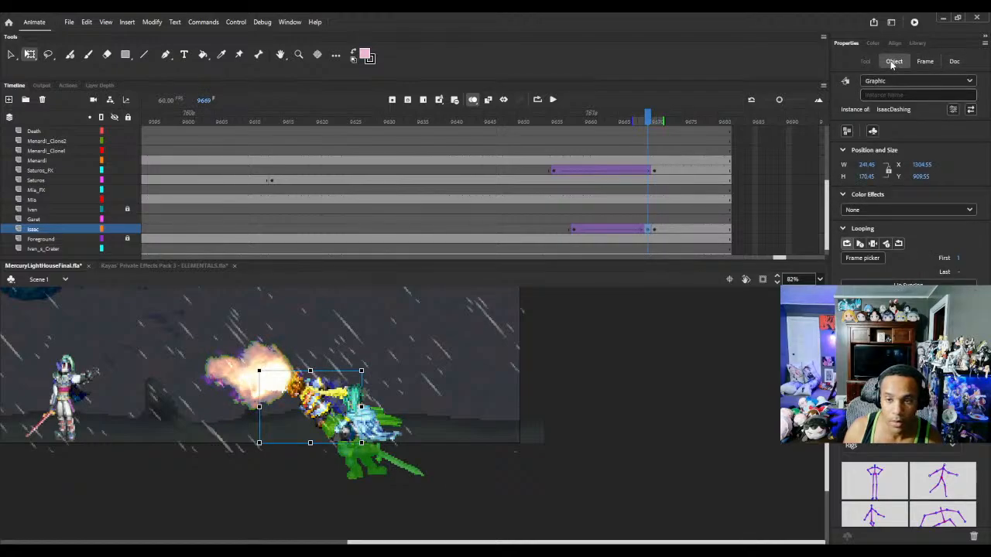
key(.)
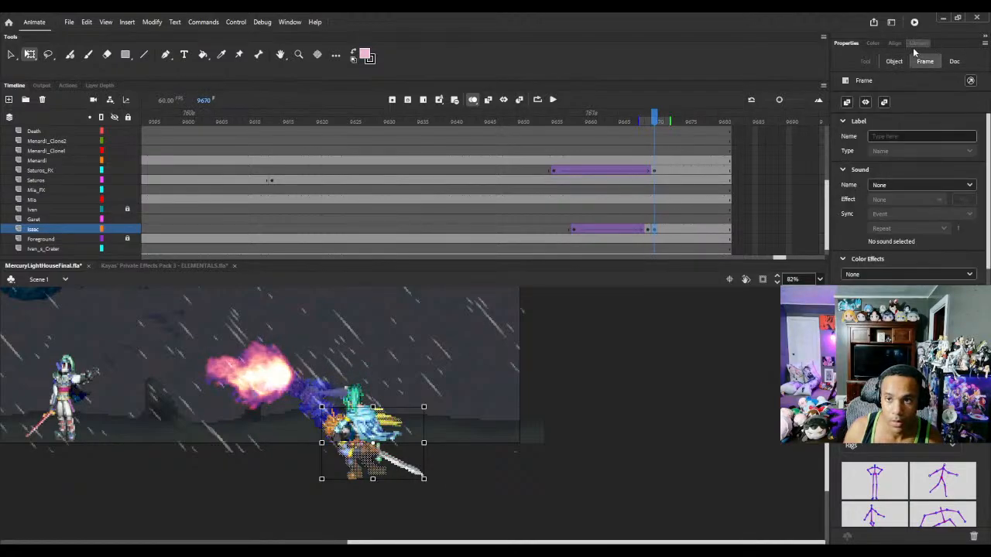
click(894, 63)
click(867, 145)
text(170)
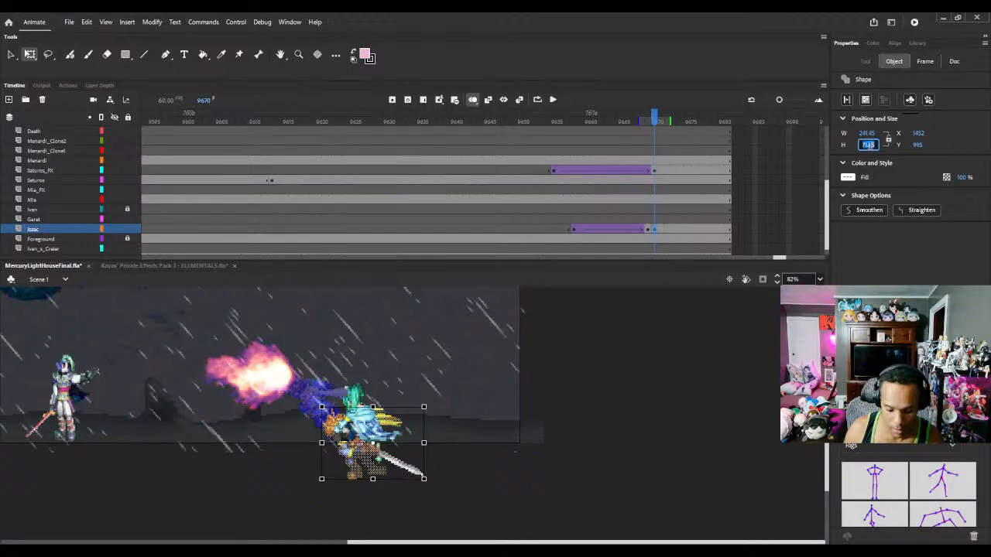
key(Return)
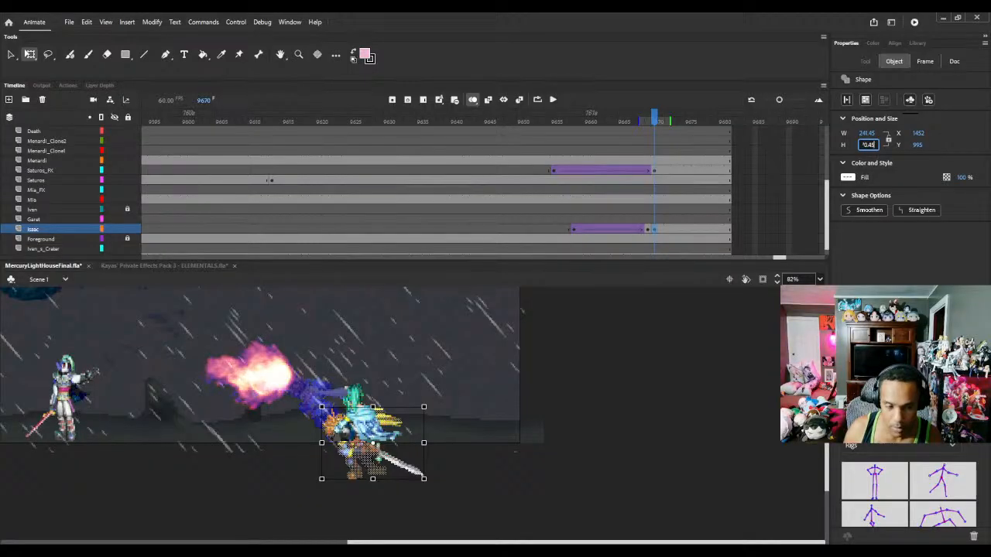
click(492, 484)
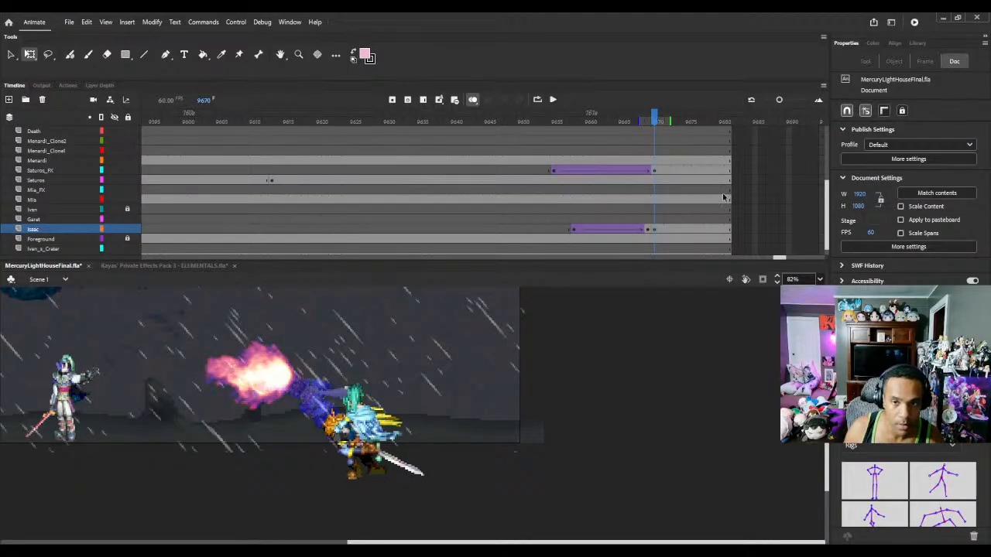
Step: Move Isaac's whole attack-end shape up onto the ground in front of Mia, at about X 1350, Y 906
click(654, 230)
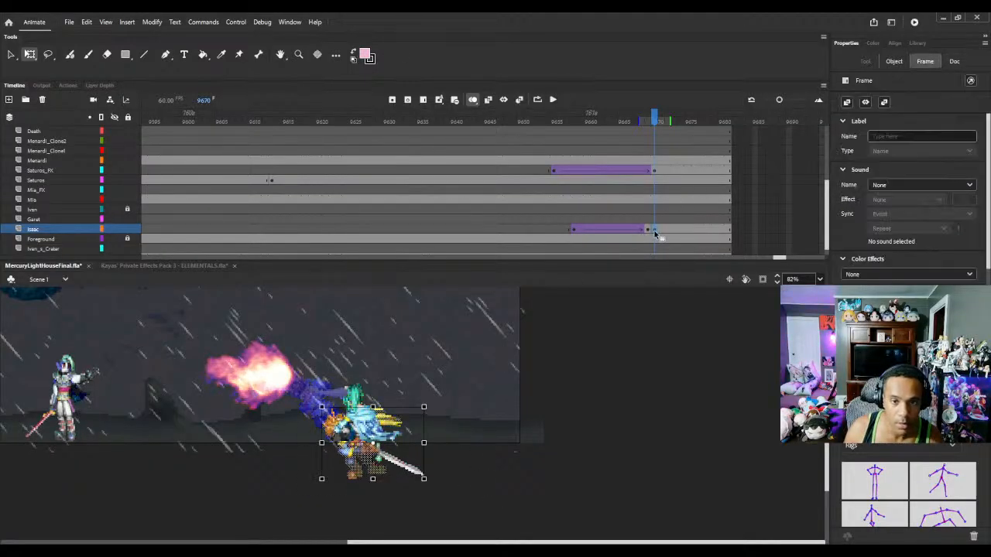
click(358, 476)
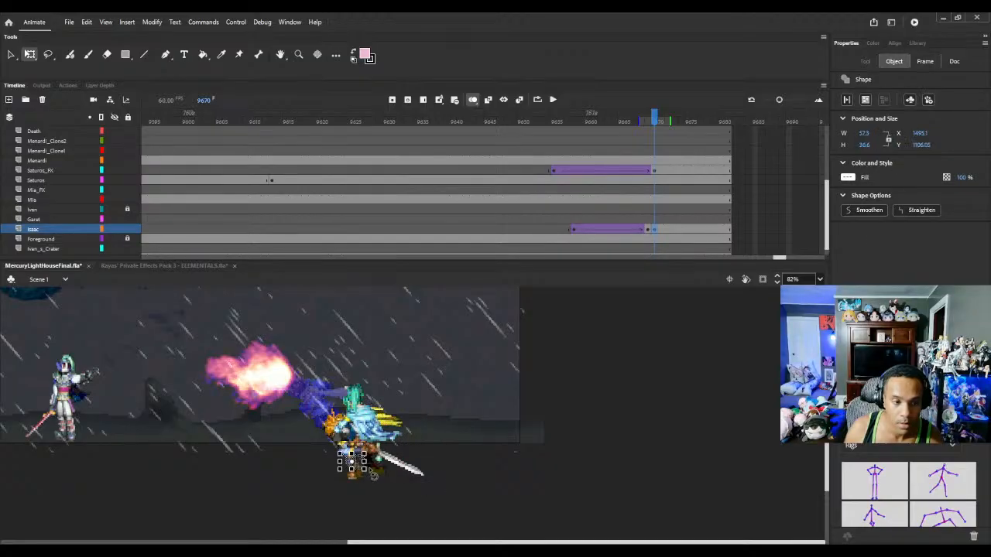
click(376, 469)
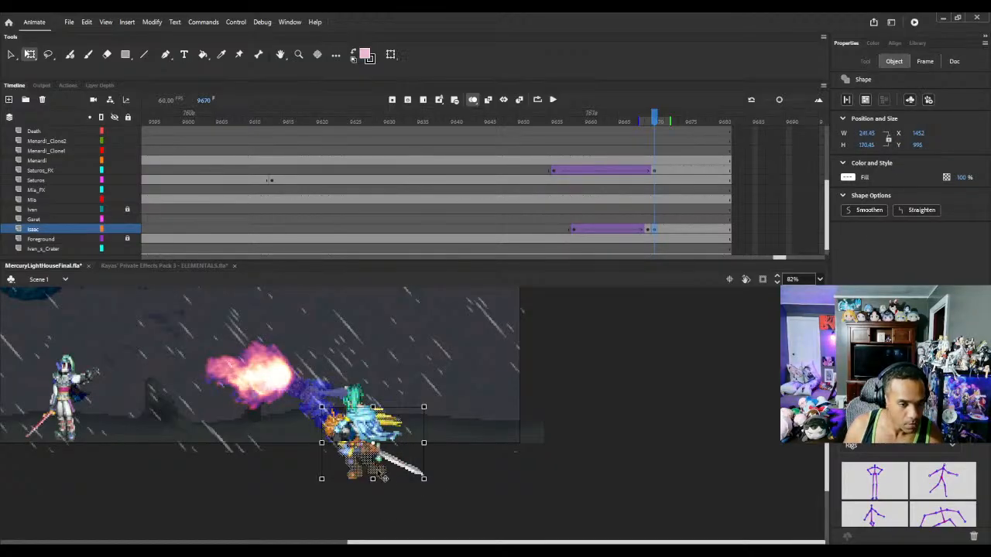
drag(373, 465, 332, 432)
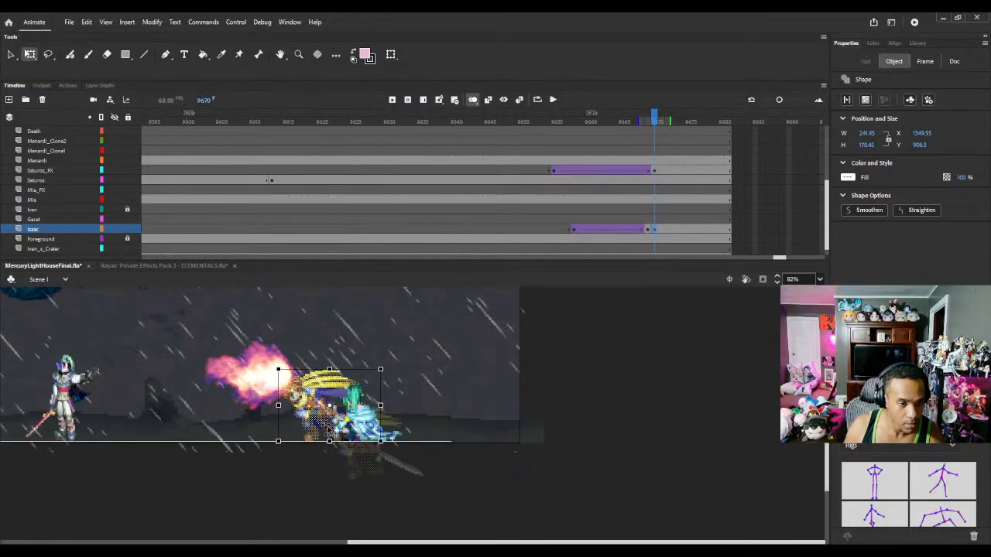
Step: Add a keyframe at frame 9671 on the Saturos_FX layer and rotate the fire blast counterclockwise so it points diagonally upward, away from Saturos
click(259, 376)
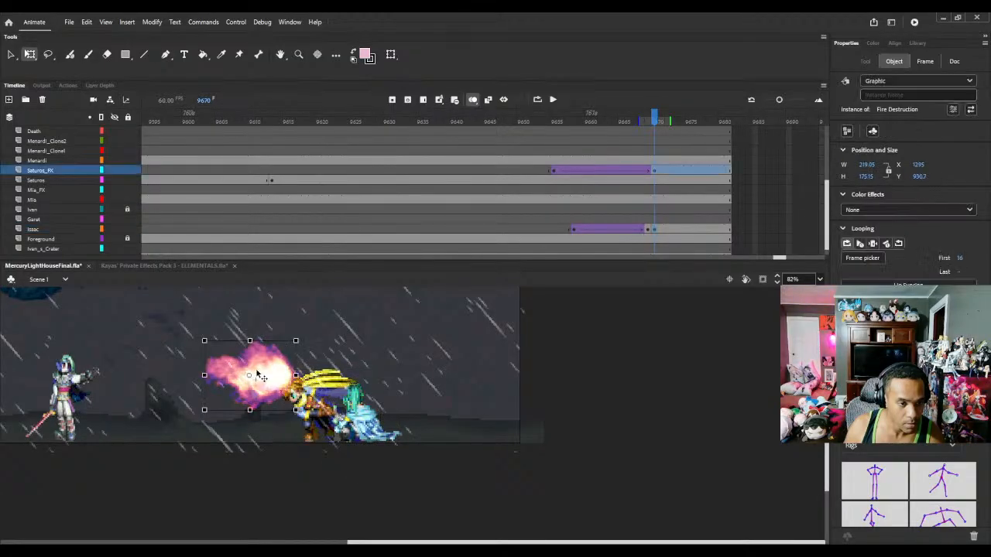
click(662, 170)
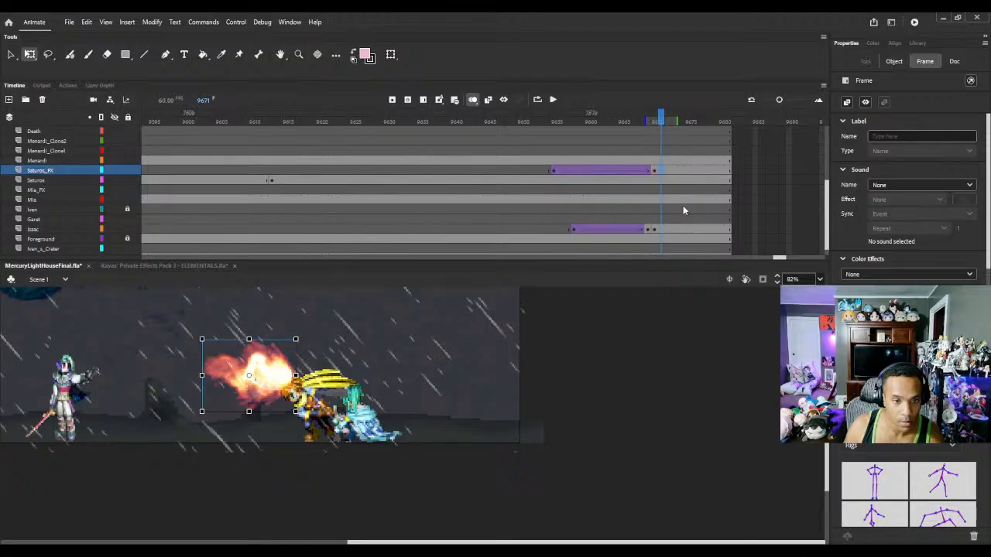
key(F6)
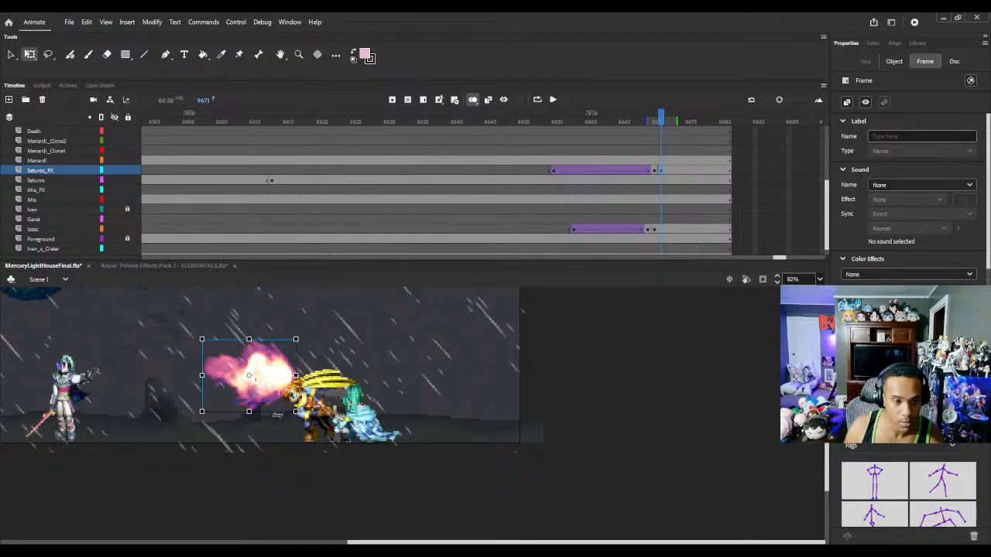
drag(301, 422, 308, 376)
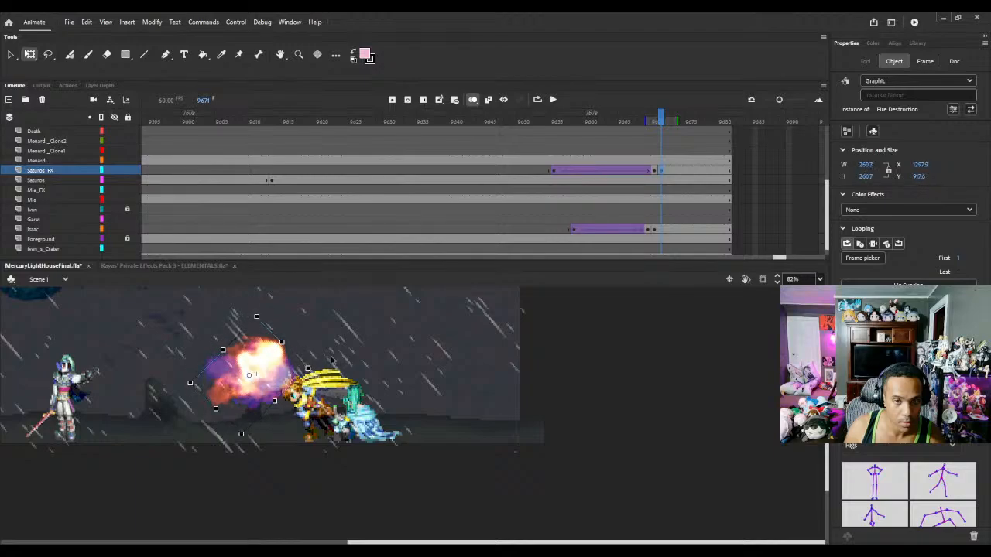
Step: Keyframe Saturos_FX at frame 9680 with the fire blast moved off stage to the upper right, and leave frame 9681 blank
click(726, 171)
scroll(413, 402, down, 7)
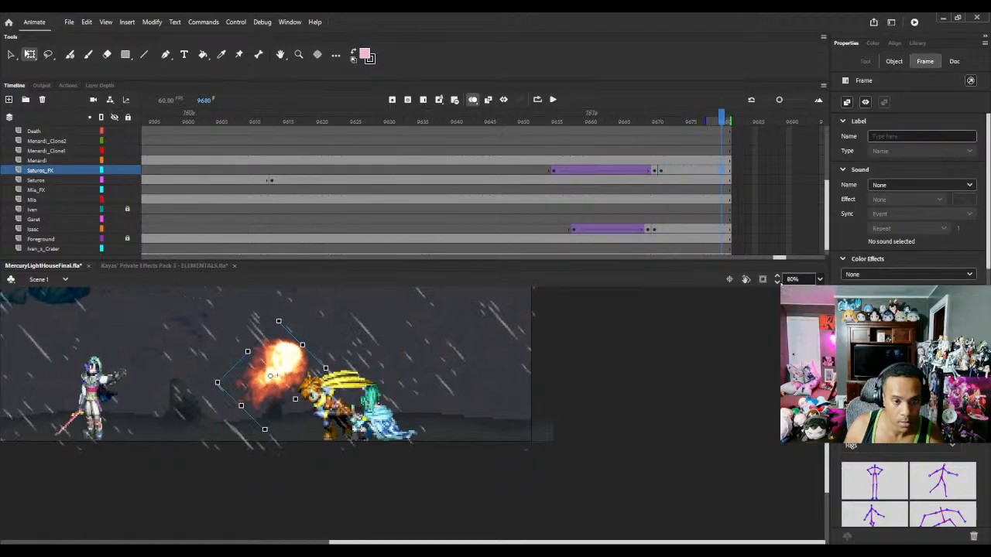
click(778, 282)
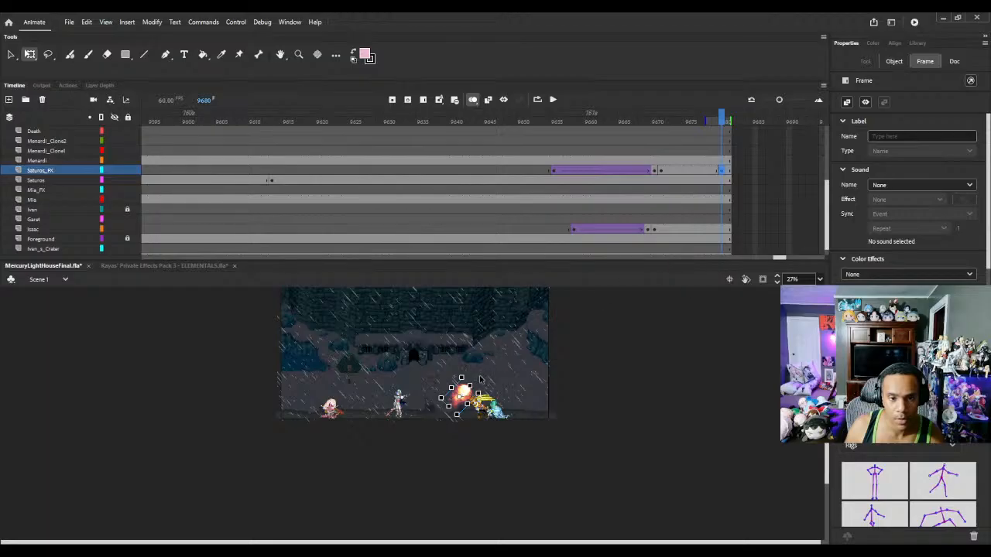
drag(477, 400, 602, 304)
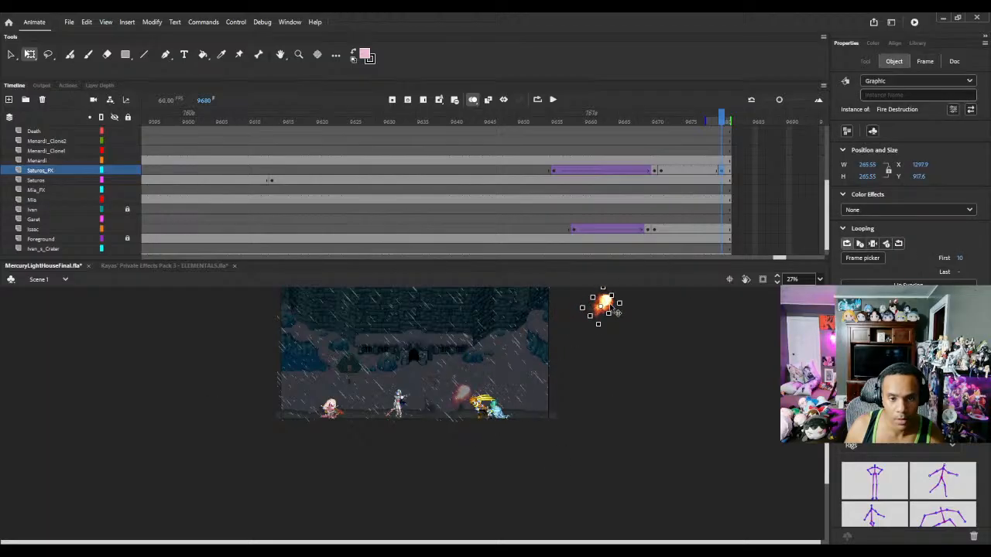
click(727, 171)
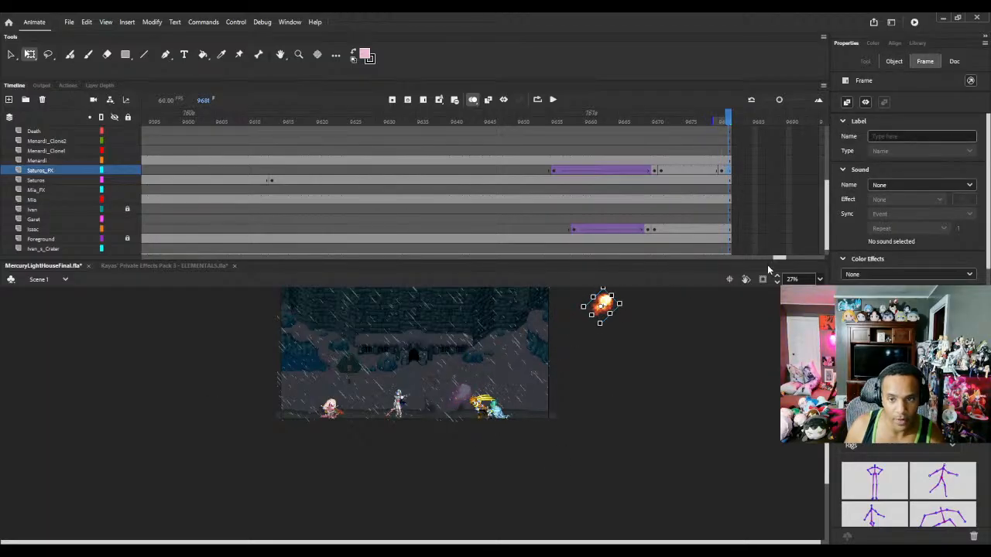
Step: Create a classic tween for the deflected fire between frames 9671 and 9680, and extend the layers to frame 9685
click(701, 169)
right_click(701, 170)
click(714, 173)
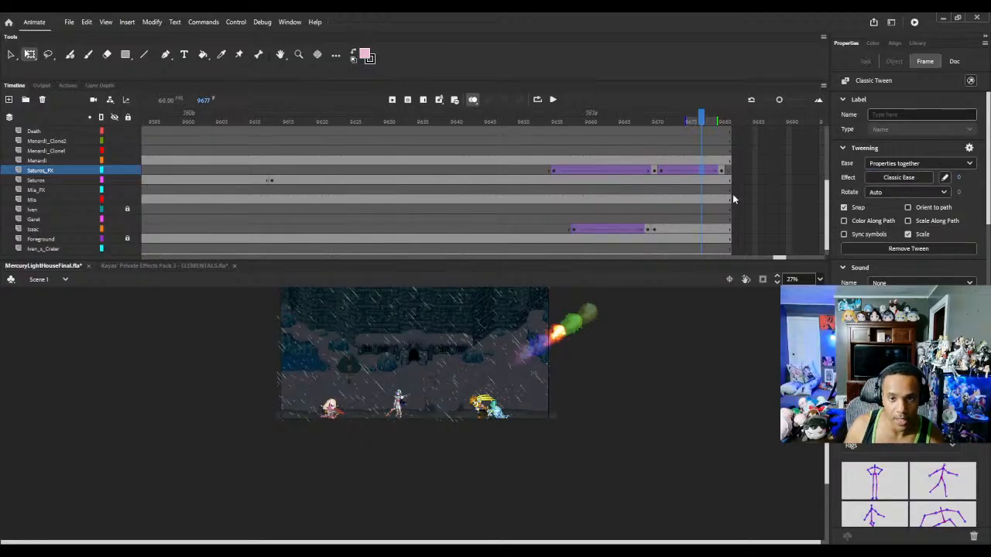
drag(547, 121, 756, 121)
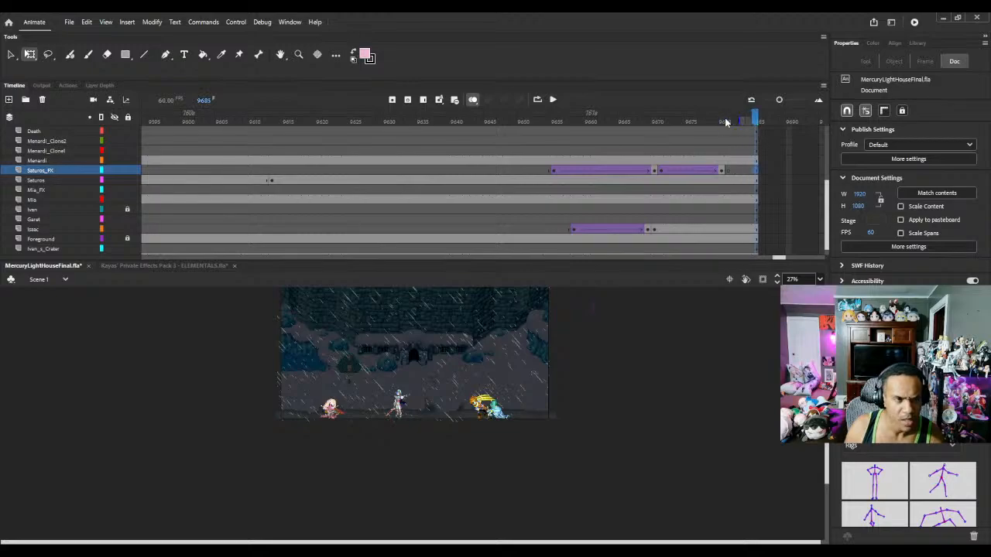
click(272, 181)
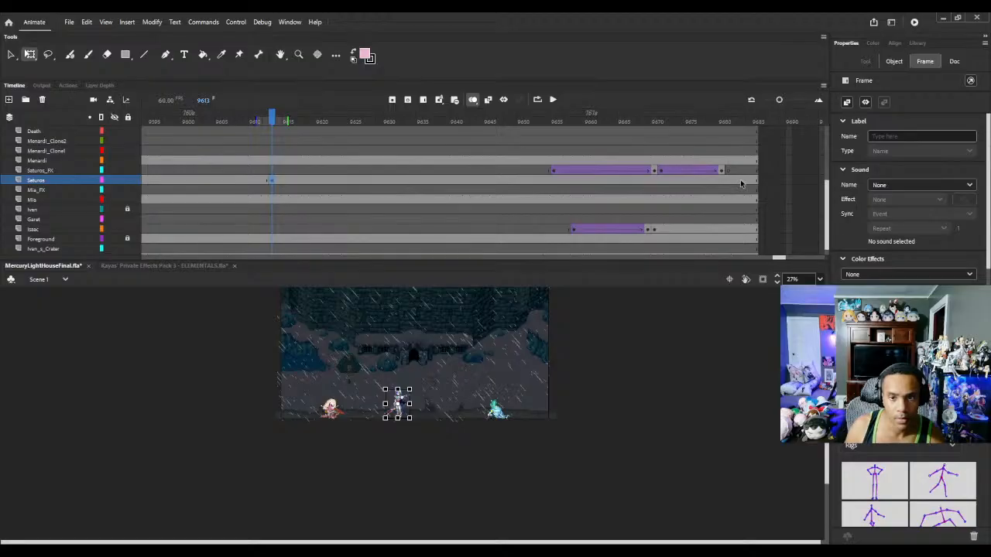
click(740, 183)
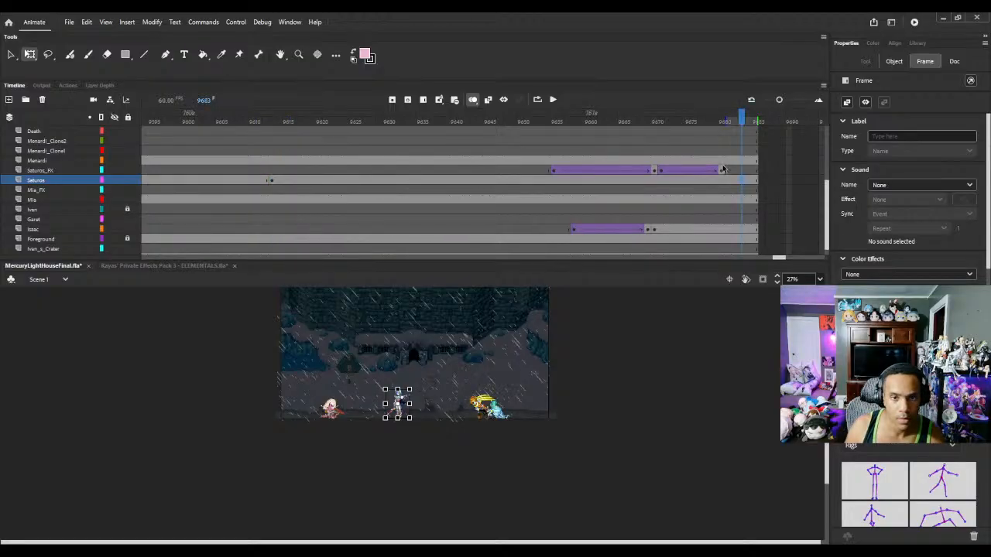
key(F6)
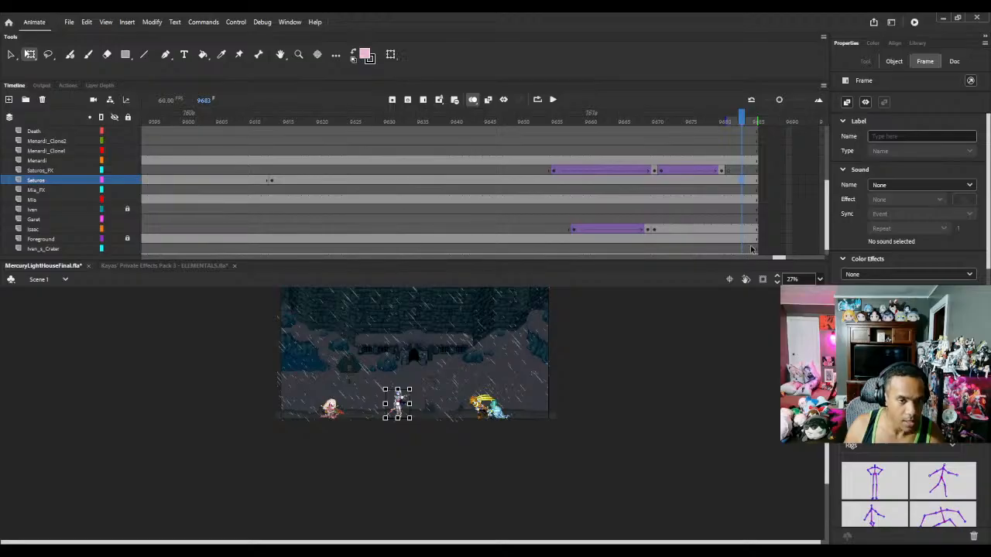
Step: Copy Saturos's pose from the keyframe at frame 9480 and paste it at frame 9684 on the Saturos layer
click(275, 183)
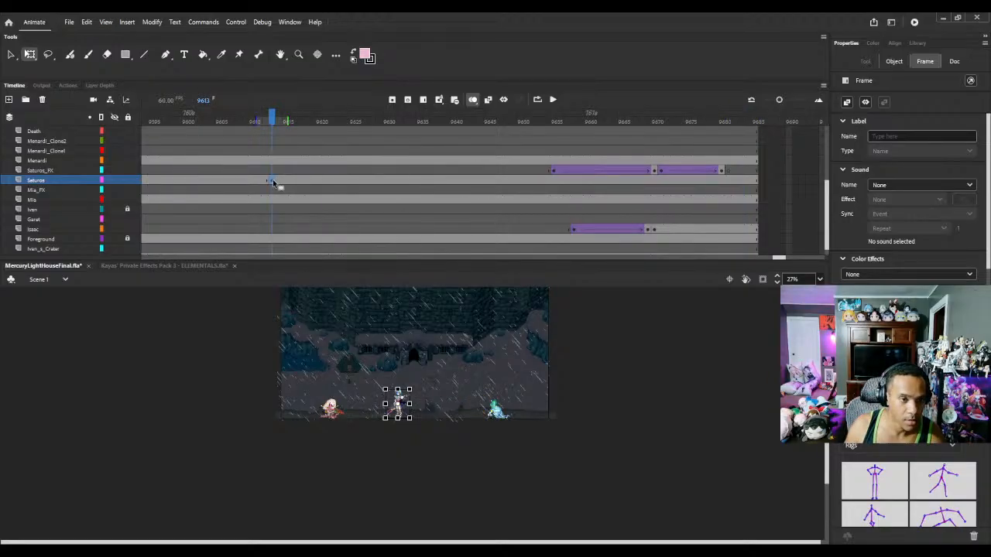
drag(780, 259, 768, 259)
click(380, 181)
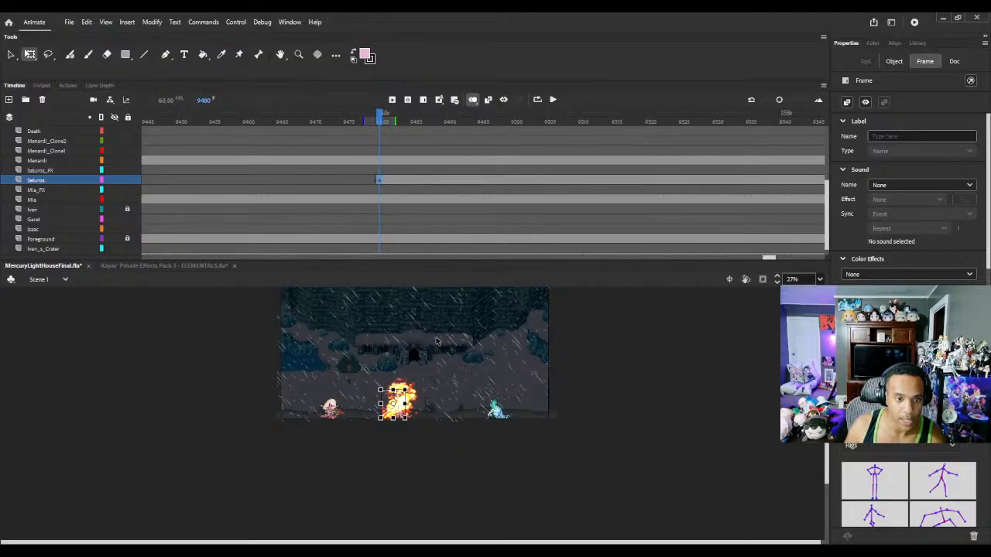
drag(770, 259, 782, 261)
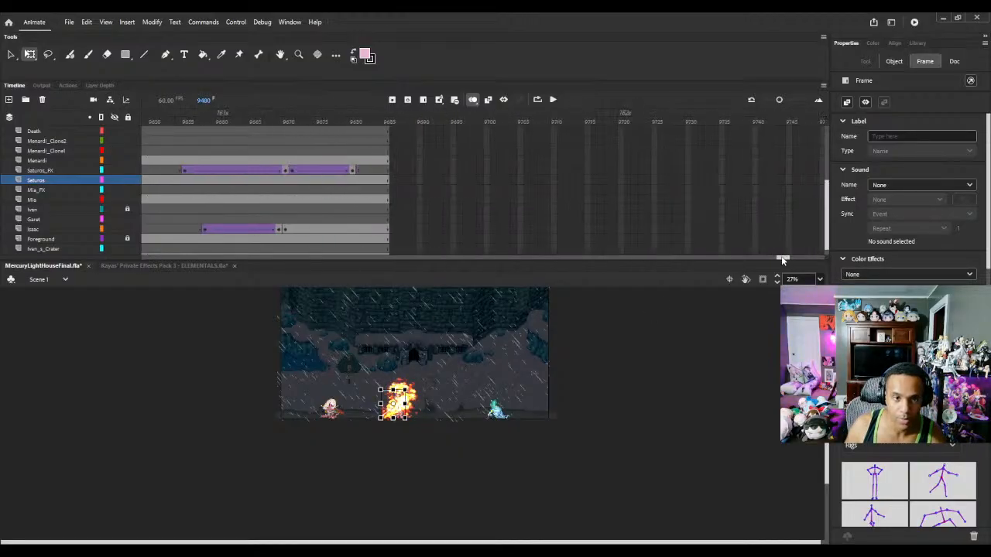
click(362, 181)
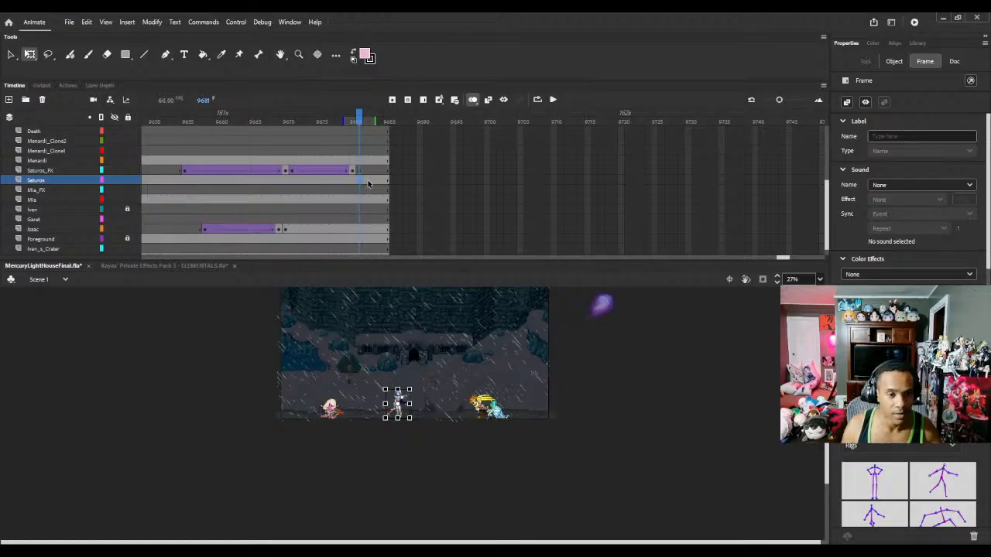
click(373, 184)
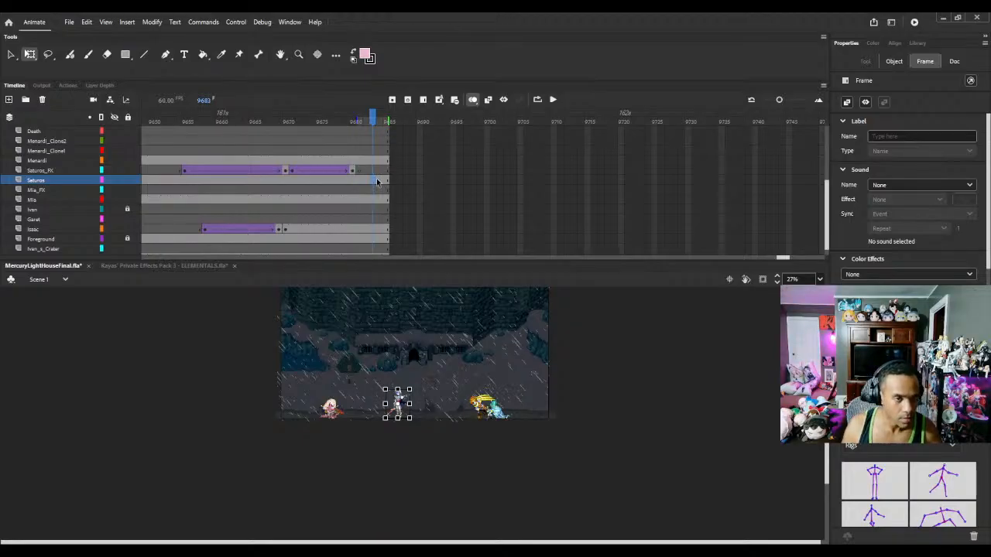
click(377, 182)
key(F6)
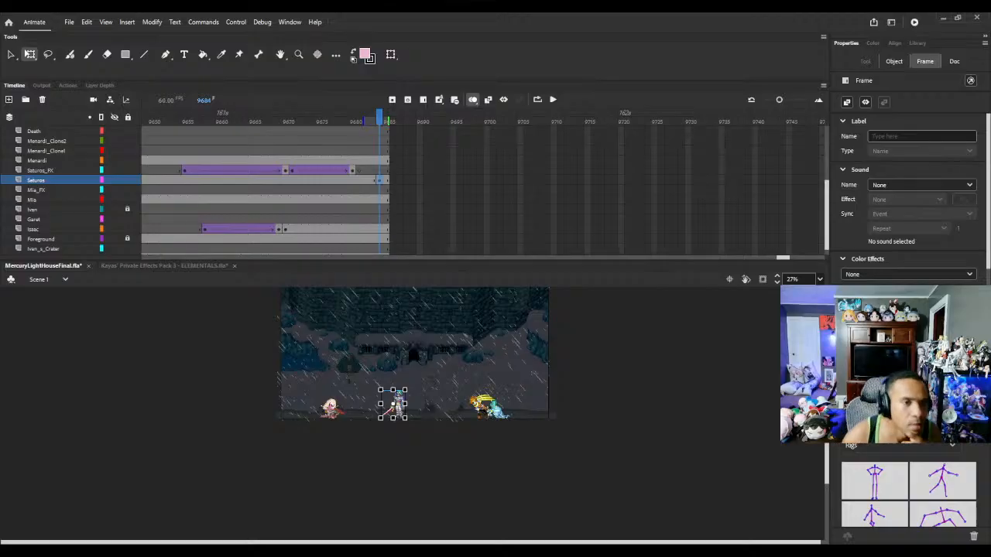
Step: Insert a blank keyframe at frame 9684 on the Isaac layer
click(485, 404)
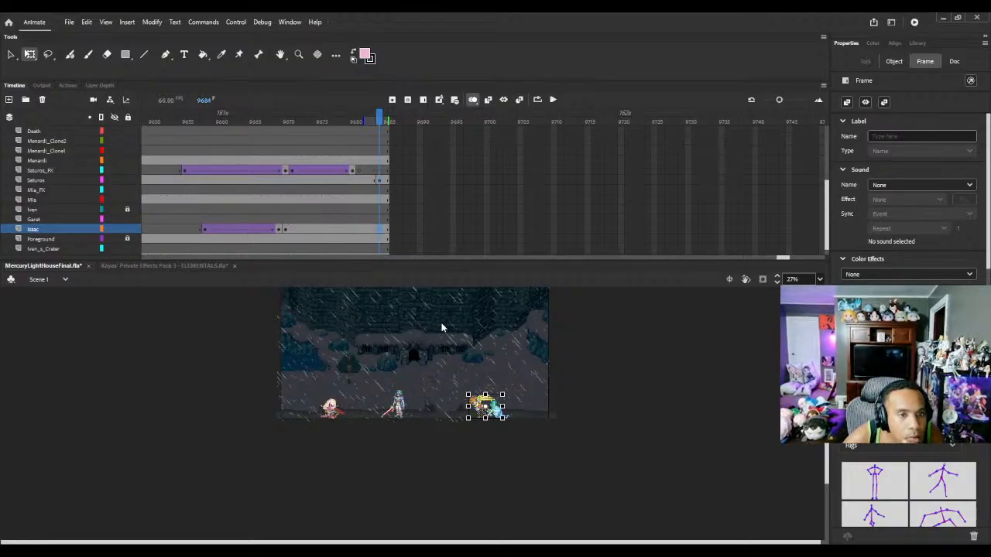
key(F7)
click(777, 276)
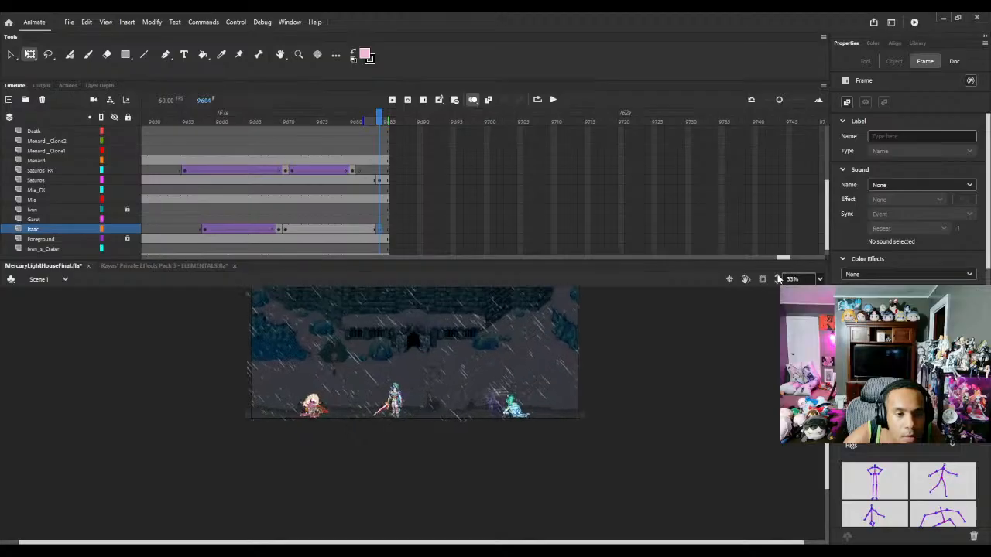
click(777, 278)
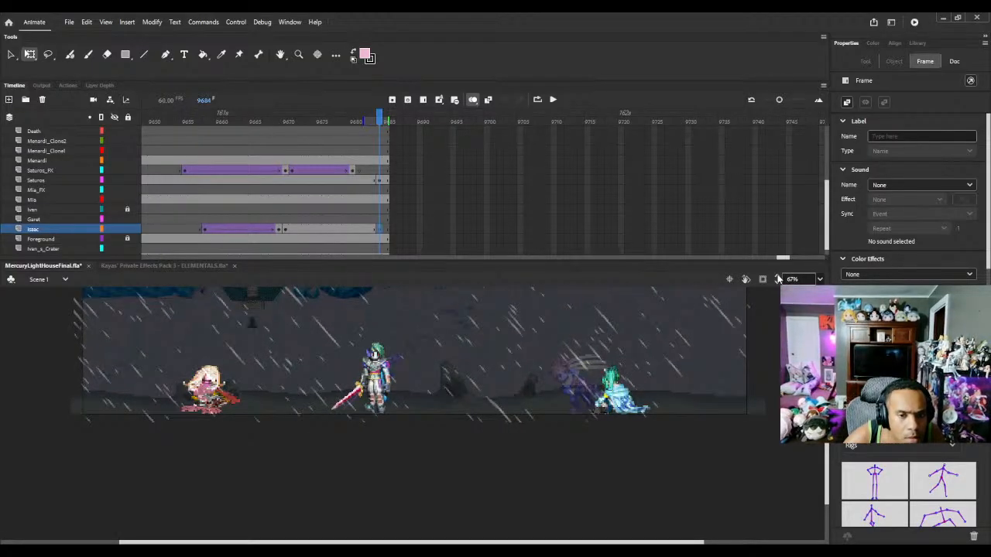
Step: Place IsaacNewBattlePose.png from the library in front of Mia and convert it to a graphic symbol named IsaacIdle
click(919, 44)
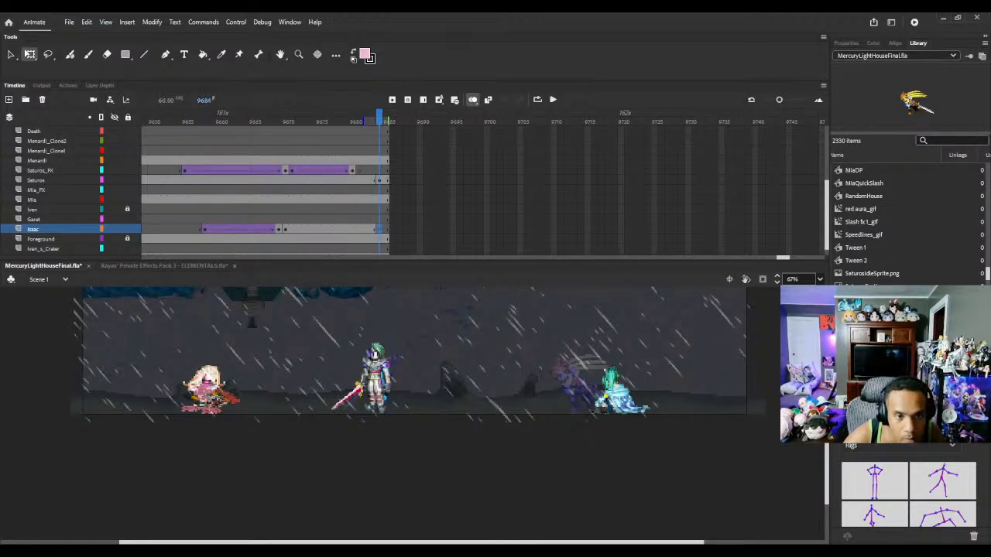
click(949, 137)
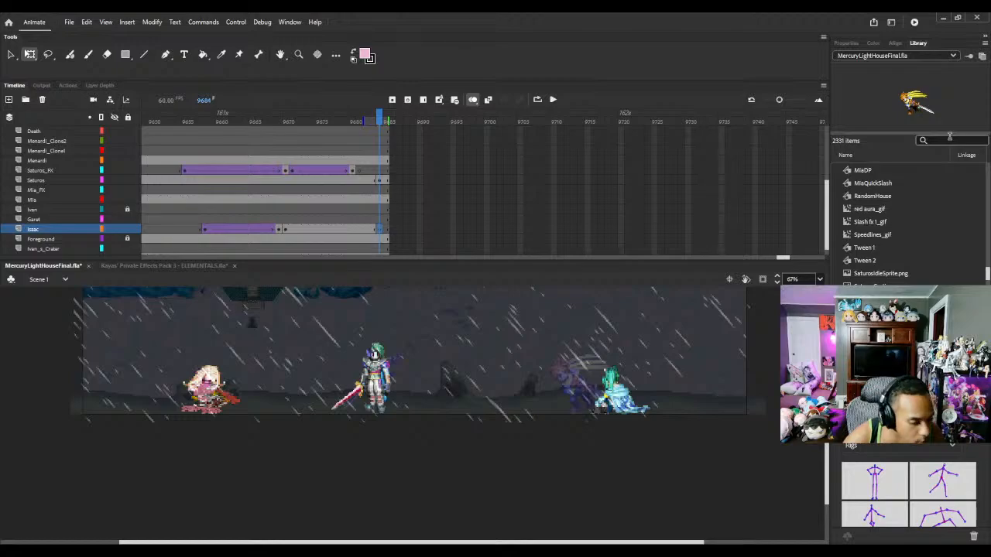
text(new)
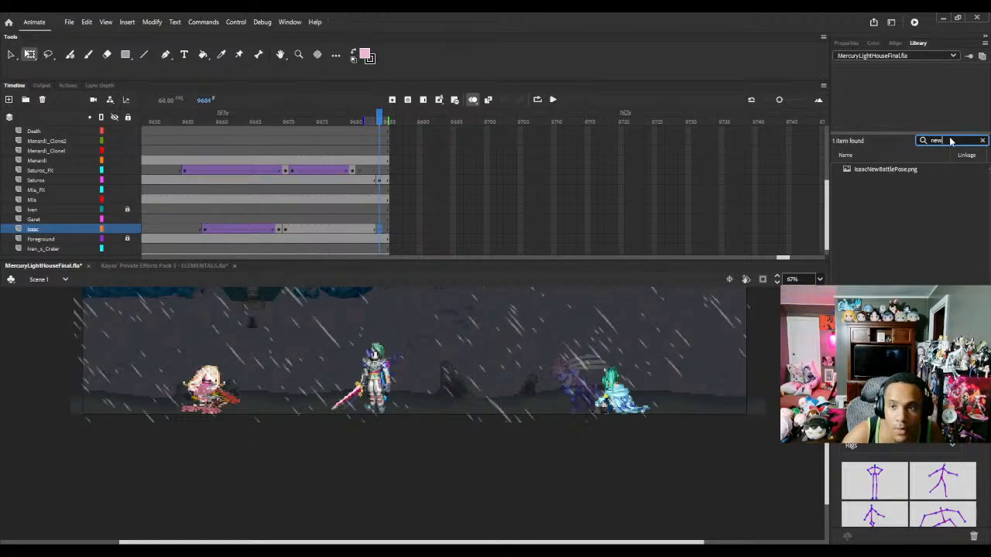
click(868, 169)
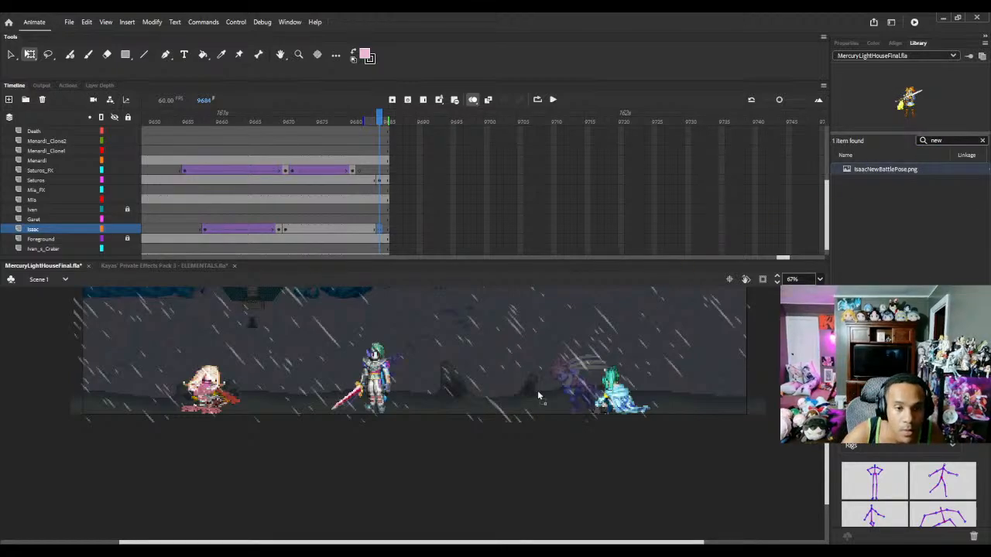
drag(558, 403, 564, 401)
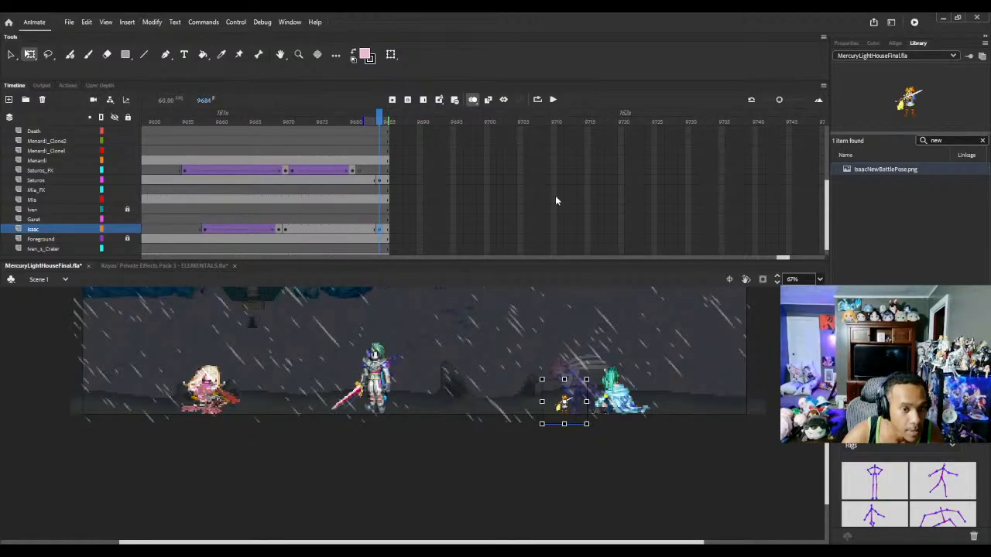
click(550, 256)
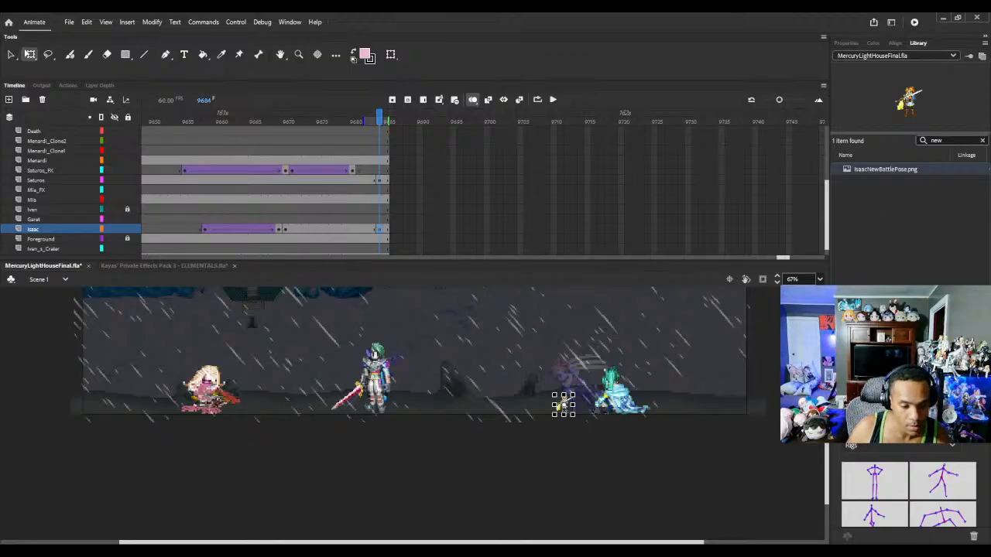
key(F8)
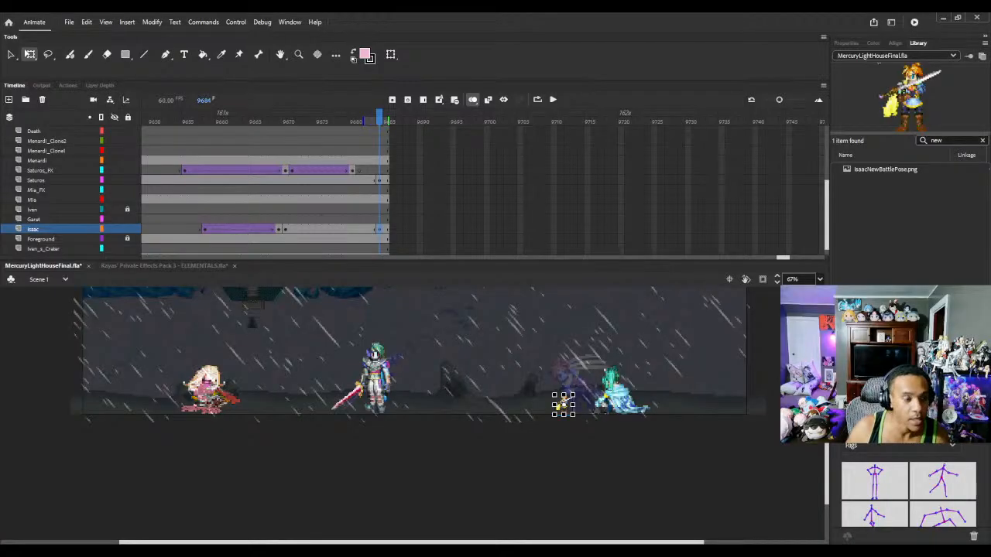
Step: Resize Isaac's battle pose to match Saturos's idle sprite, with a width of 173.3 and a height of 205
click(379, 181)
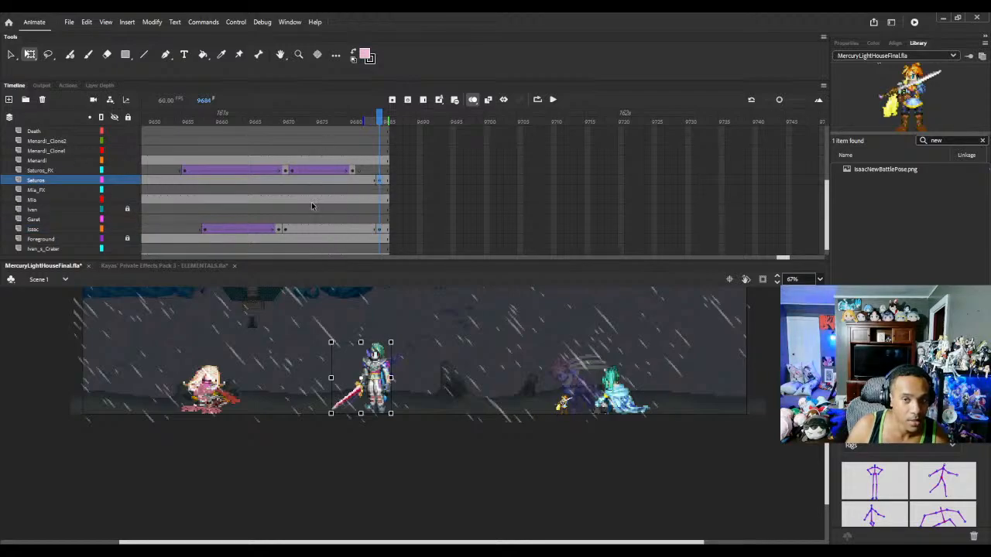
click(984, 142)
click(847, 45)
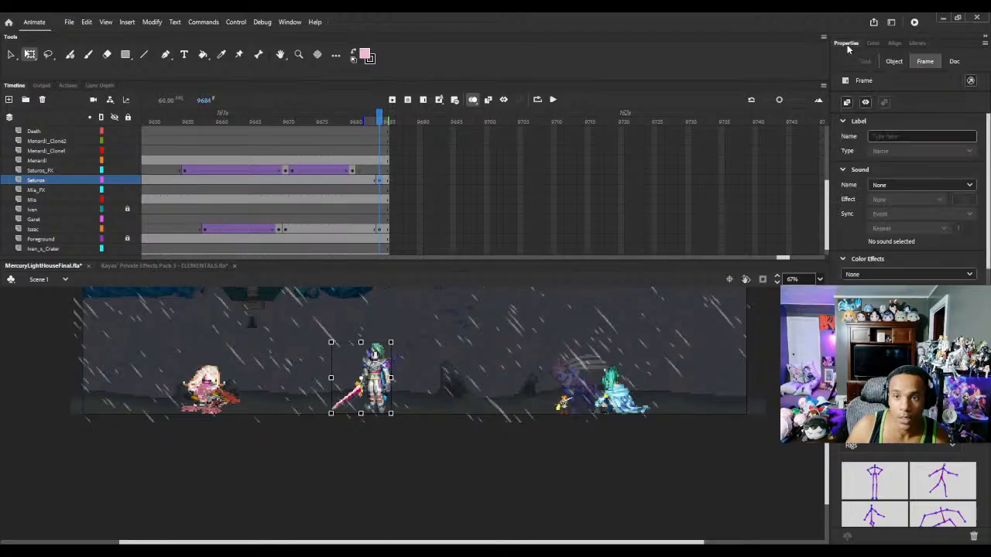
click(891, 61)
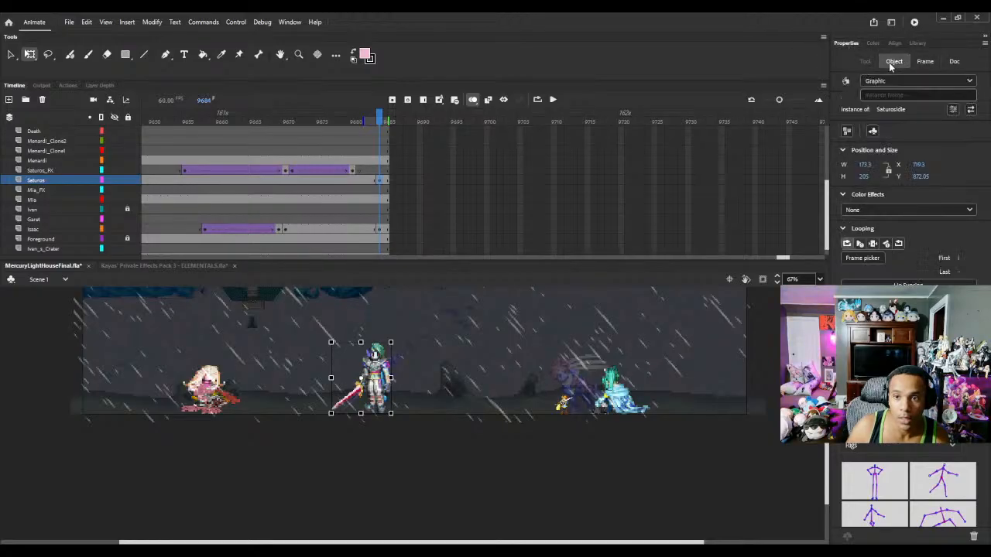
click(379, 229)
click(893, 62)
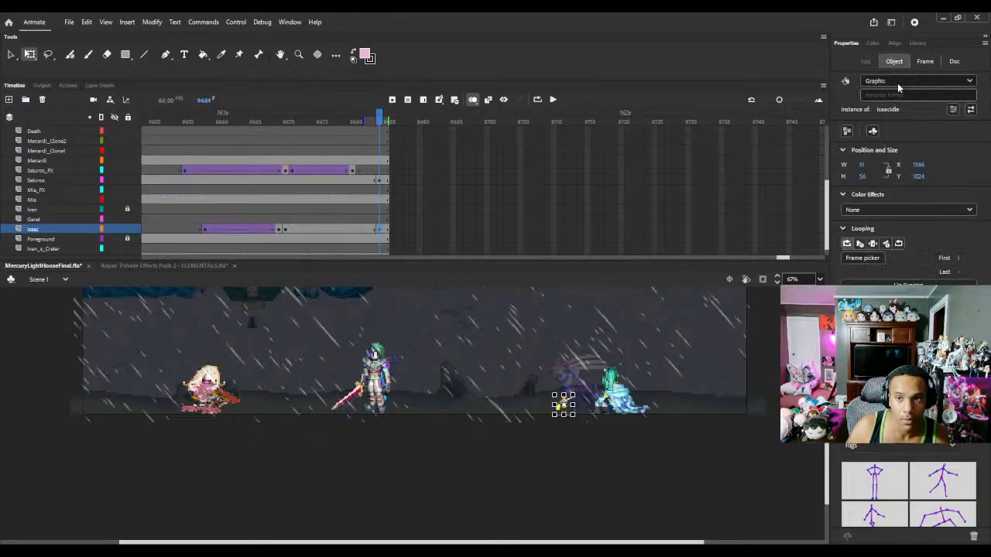
click(867, 164)
text(173.3)
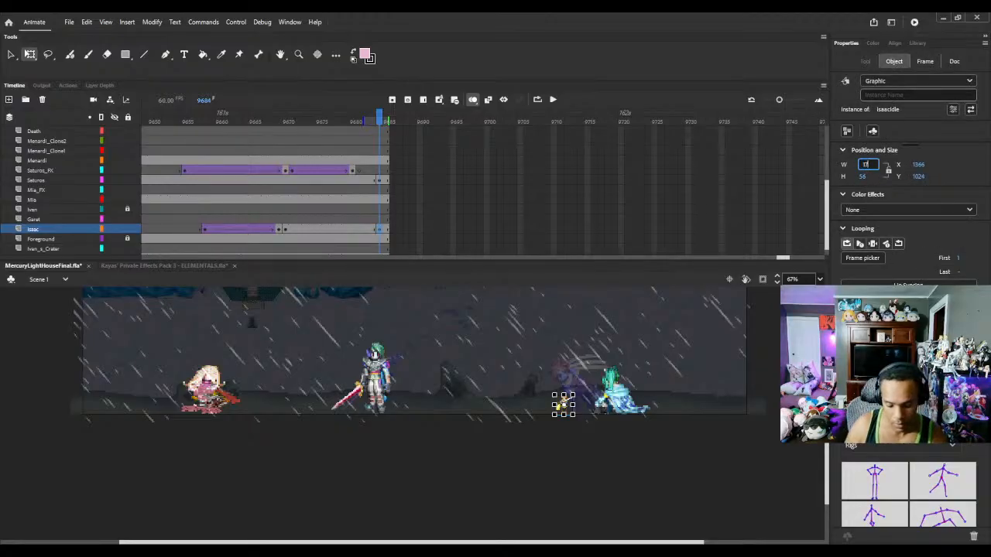
click(868, 176)
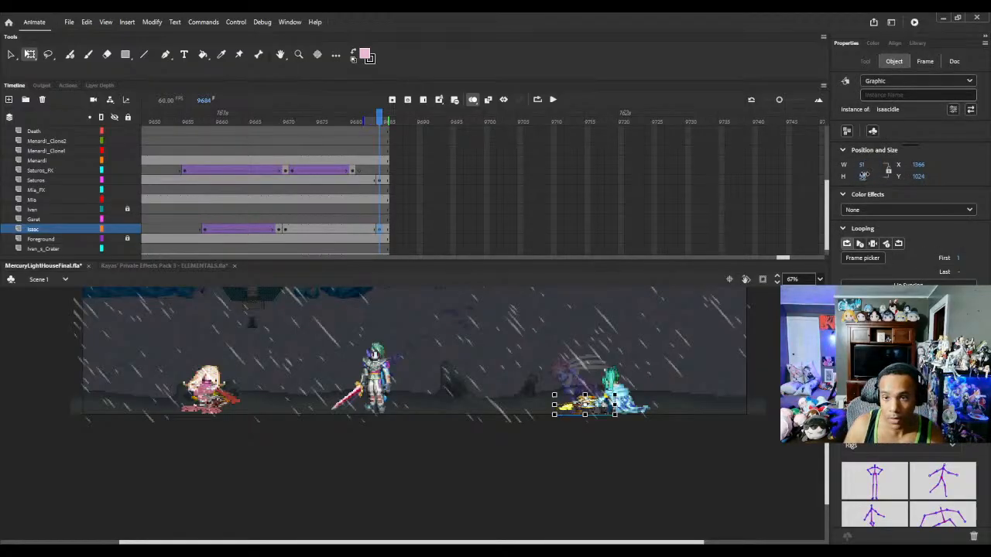
text(205)
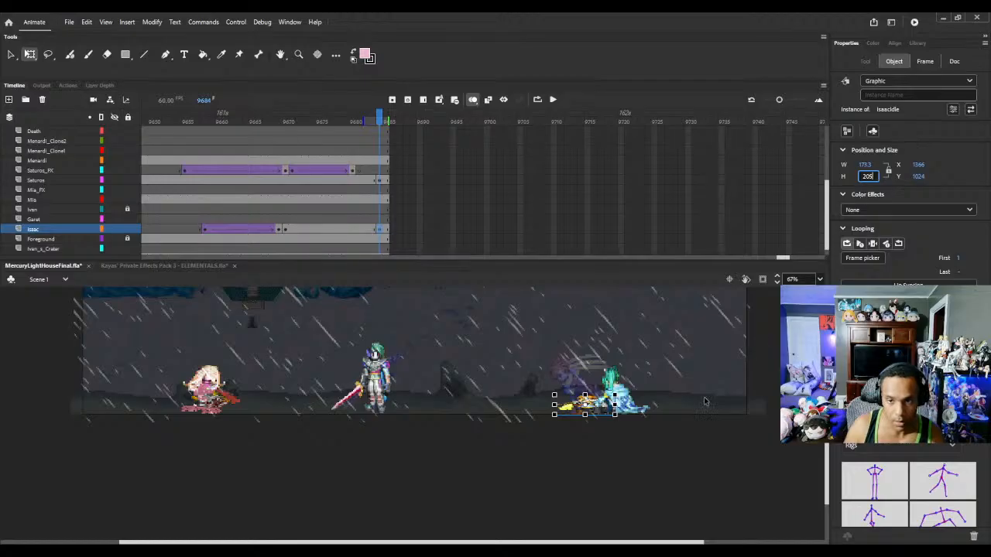
click(652, 458)
Step: Stand Isaac on the ground just in front of Mia, flipped horizontally to face Saturos and stretched to about 217 px tall
drag(597, 457, 585, 403)
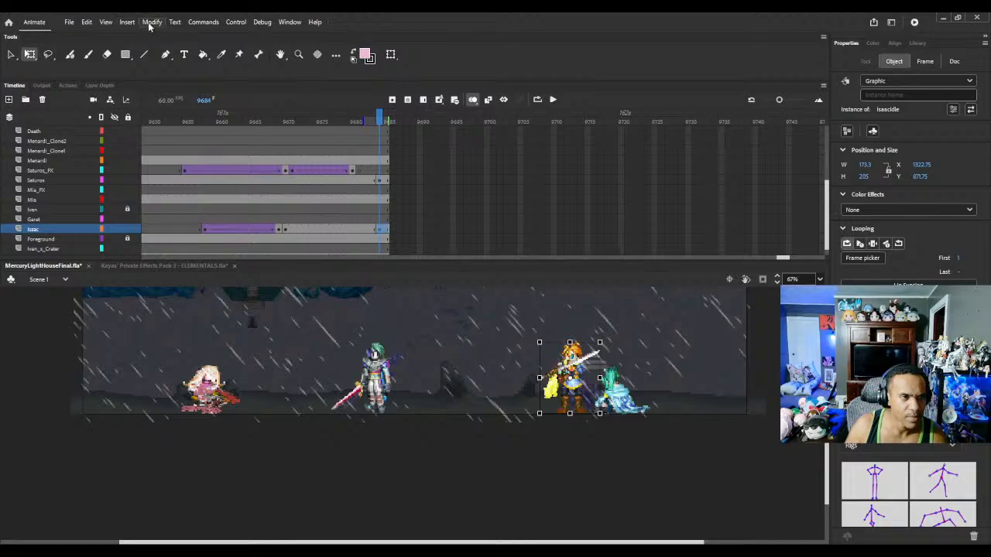
click(360, 283)
mouse_move(571, 358)
mouse_down()
mouse_move(559, 337)
mouse_move(567, 351)
mouse_up()
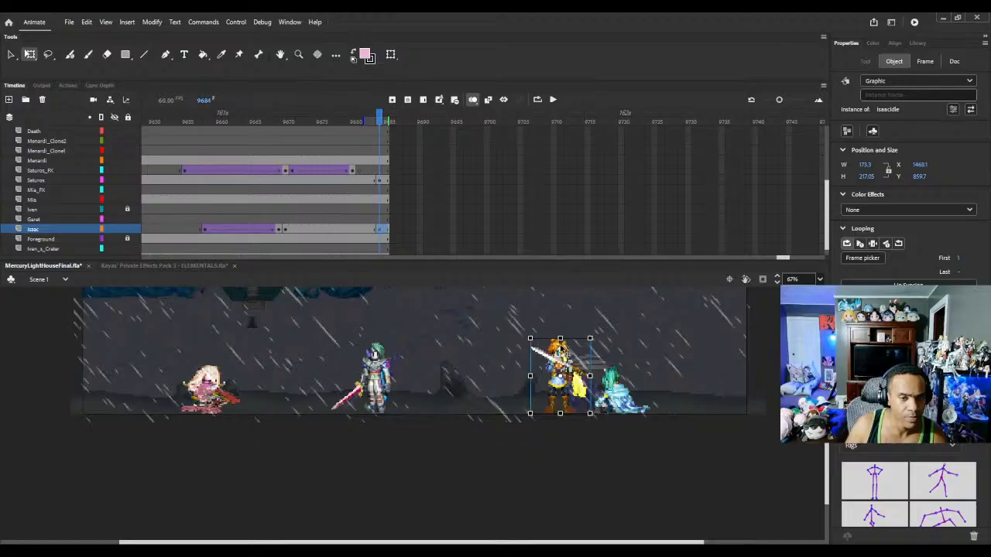
click(563, 451)
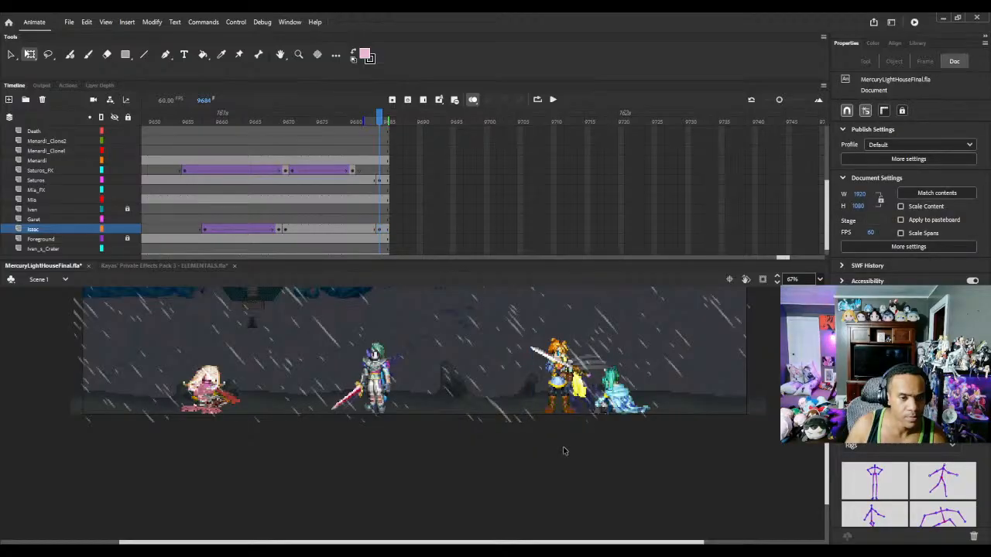
Step: Extend the scene's layers to frame 9736 so the standoff between Saturos and Isaac holds
click(389, 115)
key(F5)
key(F5)
key(F5)
key(F5)
key(F5)
key(F5)
key(F5)
key(F5)
key(F5)
key(F5)
key(F5)
key(F5)
key(F5)
key(F5)
key(F5)
key(F5)
key(F5)
key(F5)
key(F5)
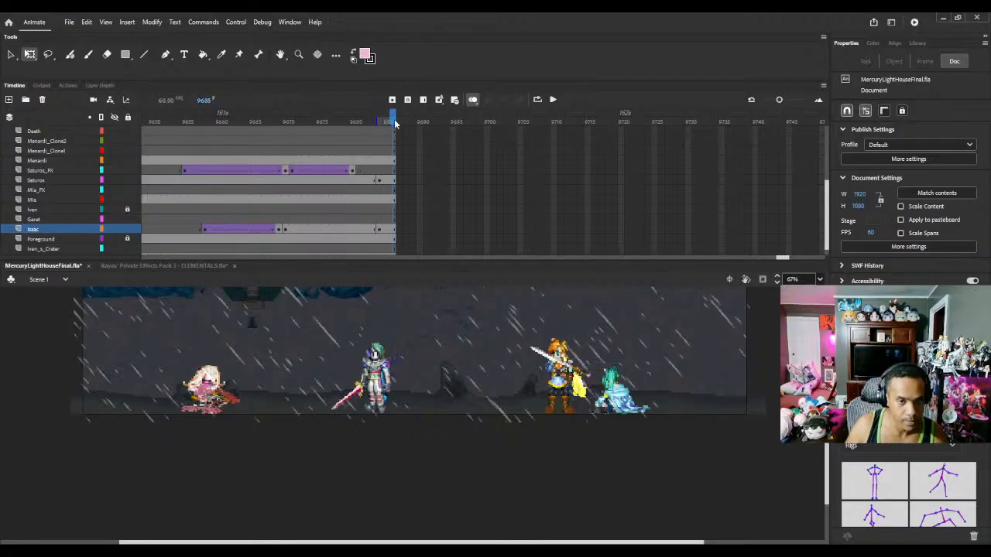
key(F5)
key(F5)
key(F5)
key(F5)
key(F5)
key(F5)
key(F5)
key(F5)
key(F5)
key(F5)
key(F5)
key(F5)
key(F5)
key(F5)
key(F5)
key(F5)
key(F5)
key(F5)
key(F5)
key(F5)
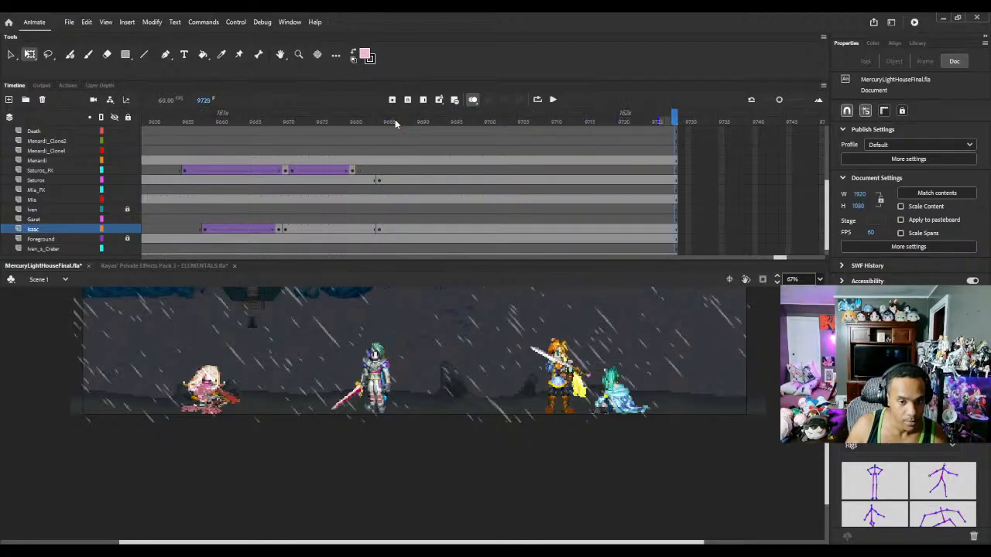
key(F5)
key(F5)
key(F5)
key(F5)
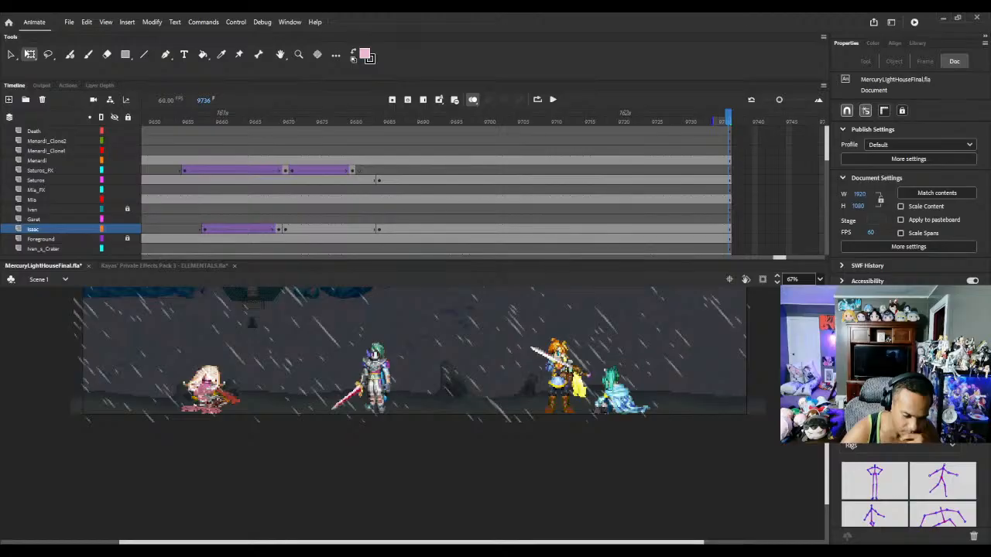
Step: Test the movie and close the preview
key(ctrl+Return)
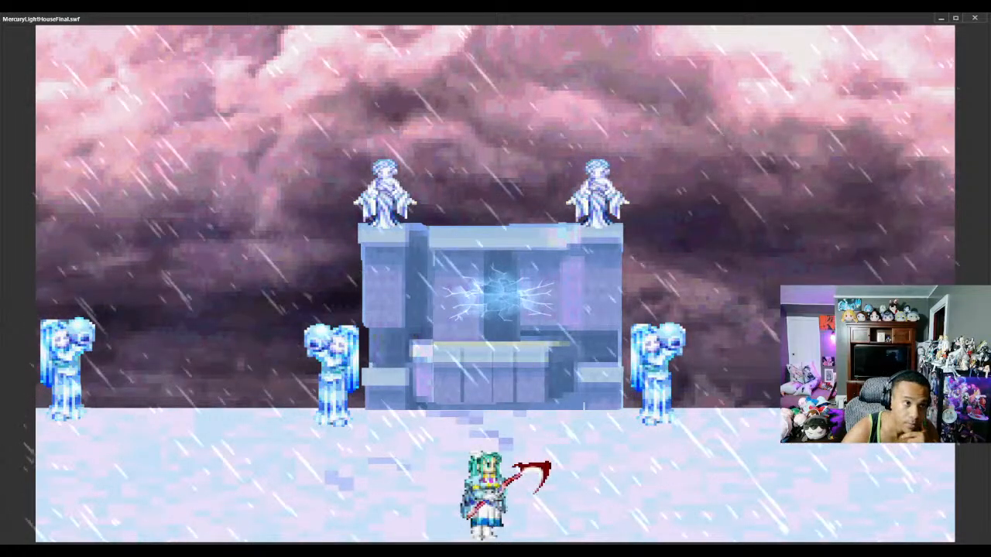
key(ctrl+w)
Step: Show the camera layer and extend its frames to 9736 to keep the existing camera framing
click(94, 100)
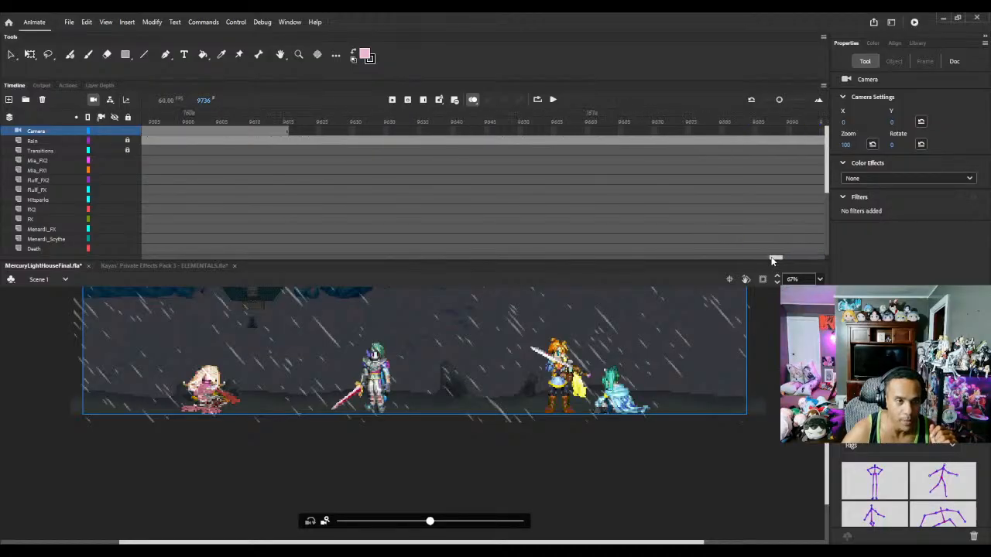
drag(772, 256, 779, 260)
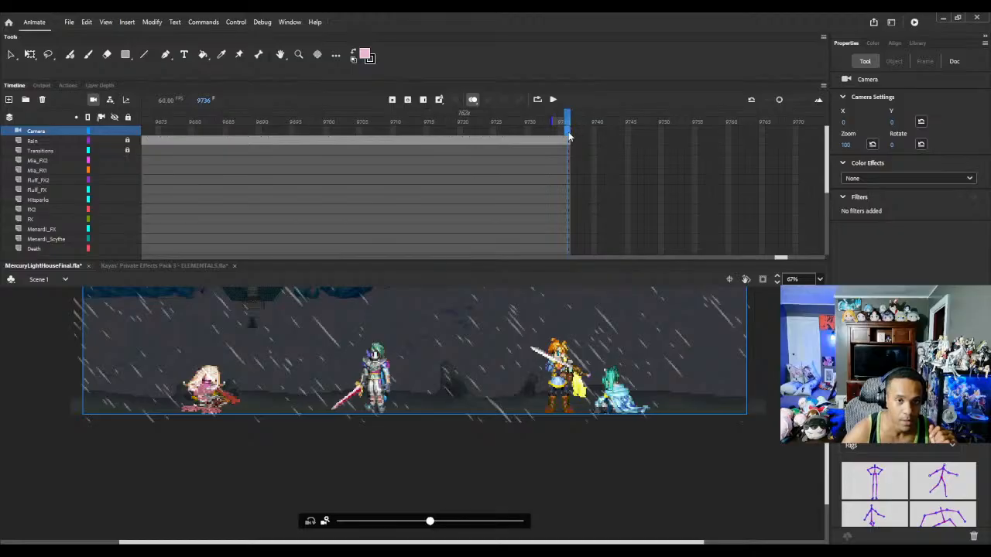
click(613, 192)
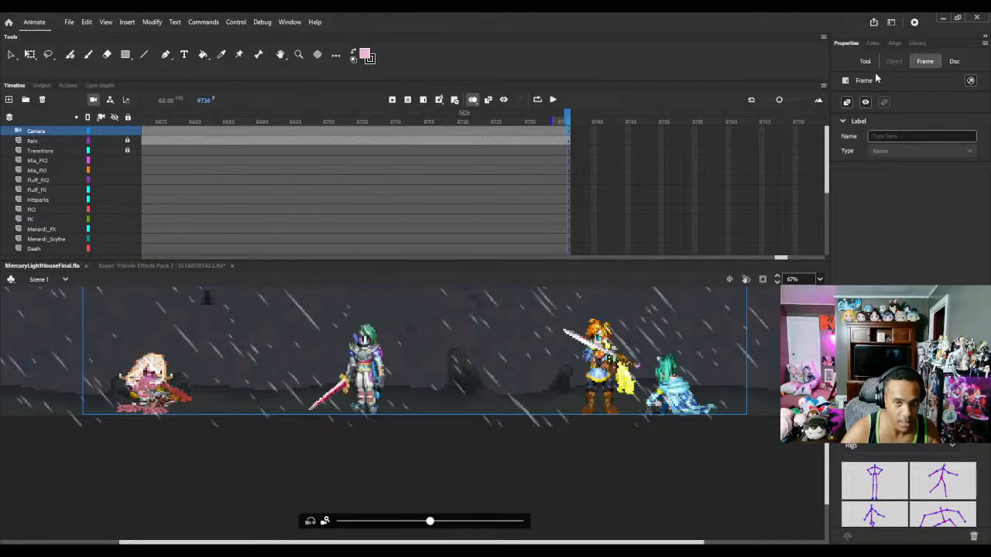
Step: Test the movie again and review Isaac's dash and the deflected fire blast between frames 9662 and 9676
click(915, 24)
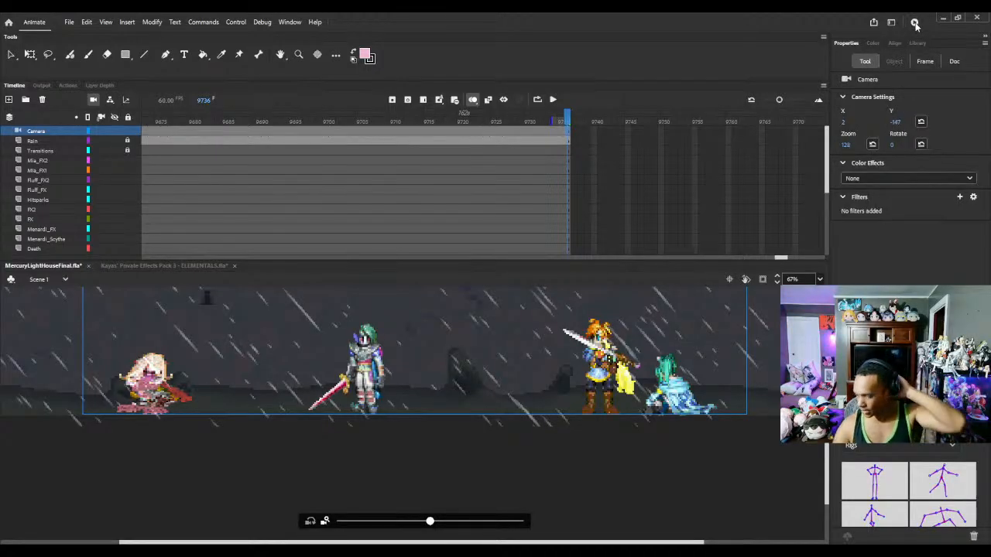
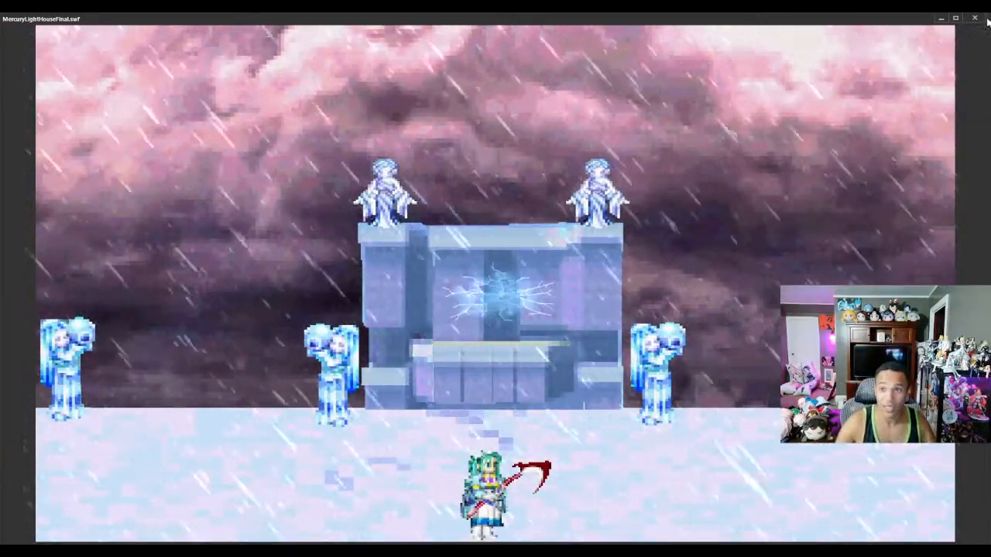
click(978, 21)
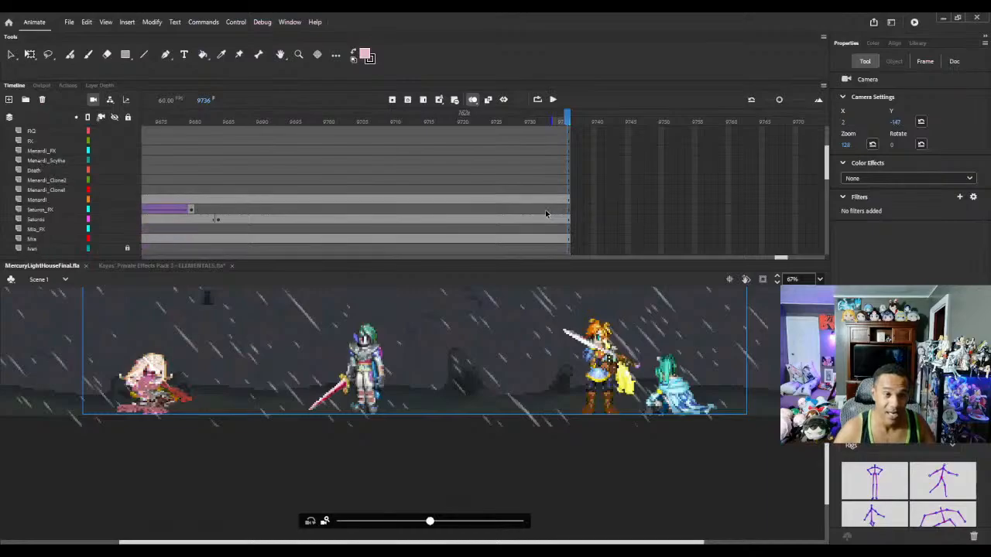
click(164, 122)
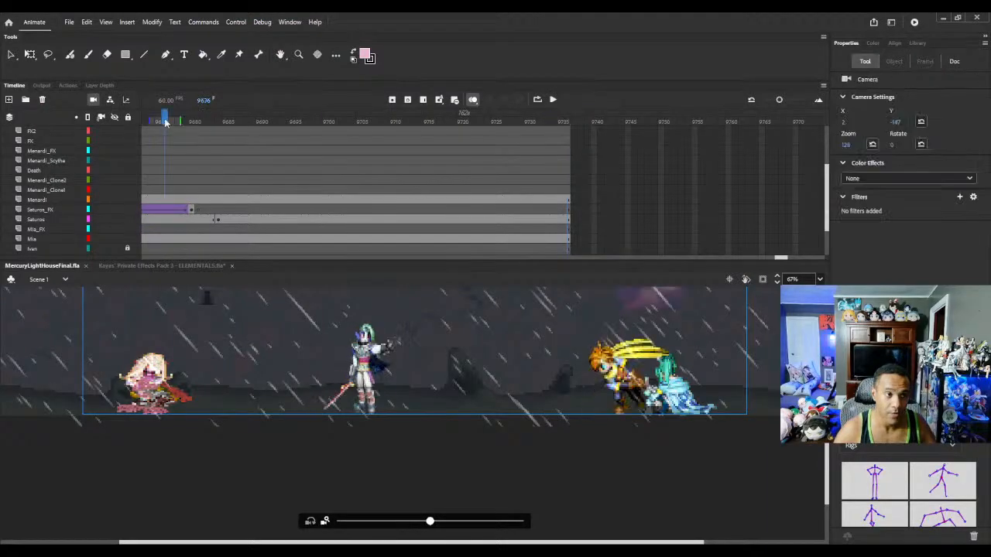
click(777, 284)
click(778, 283)
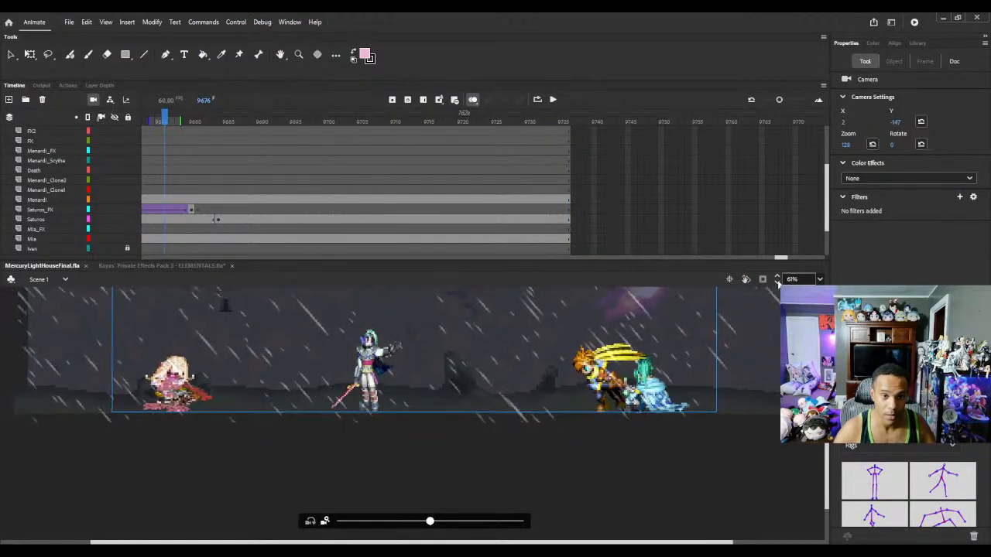
click(777, 284)
click(778, 284)
click(778, 283)
drag(778, 261, 772, 261)
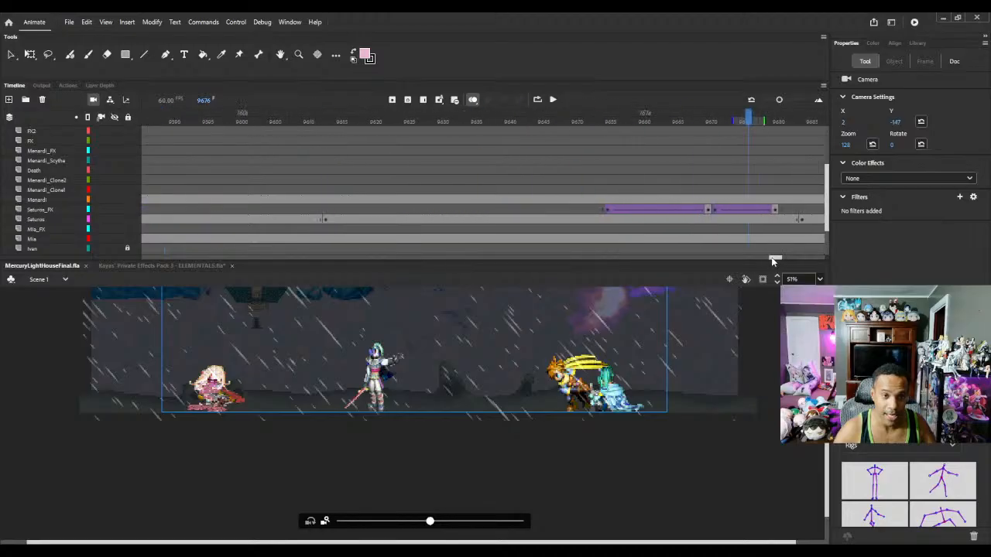
click(652, 120)
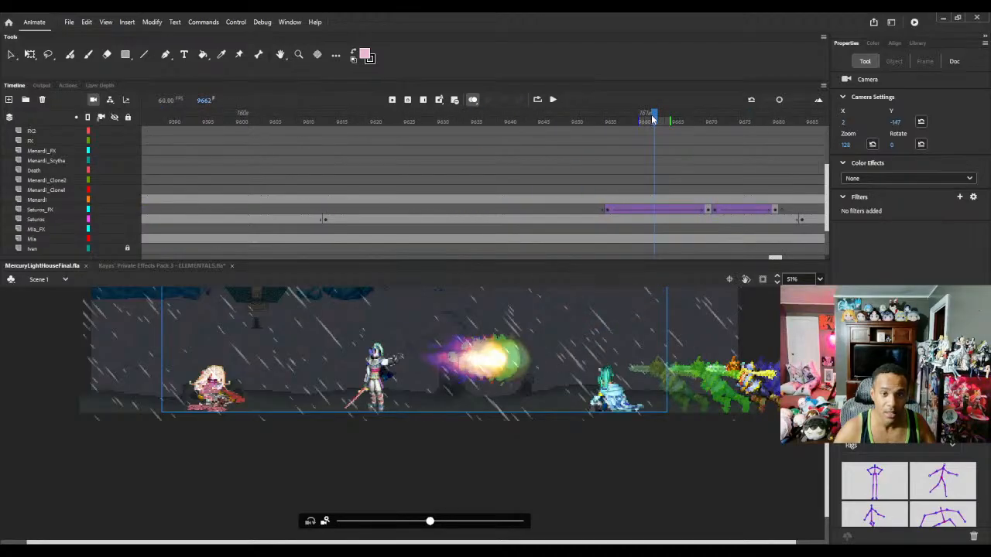
click(737, 120)
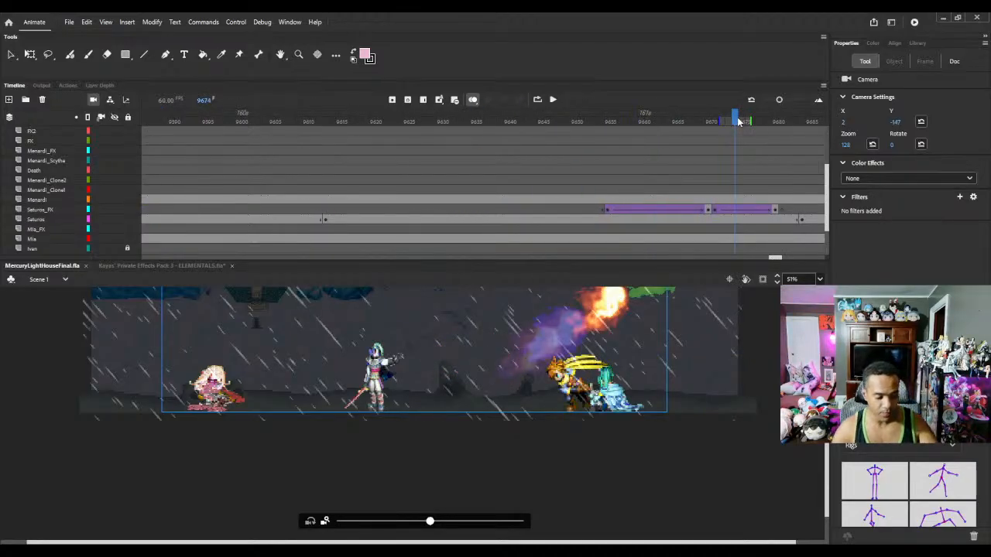
Step: Lengthen the deflected fire blast by inserting five frames across the layers from frame 9674, and save the file
key(F5)
key(F5)
key(F5)
key(F5)
key(F5)
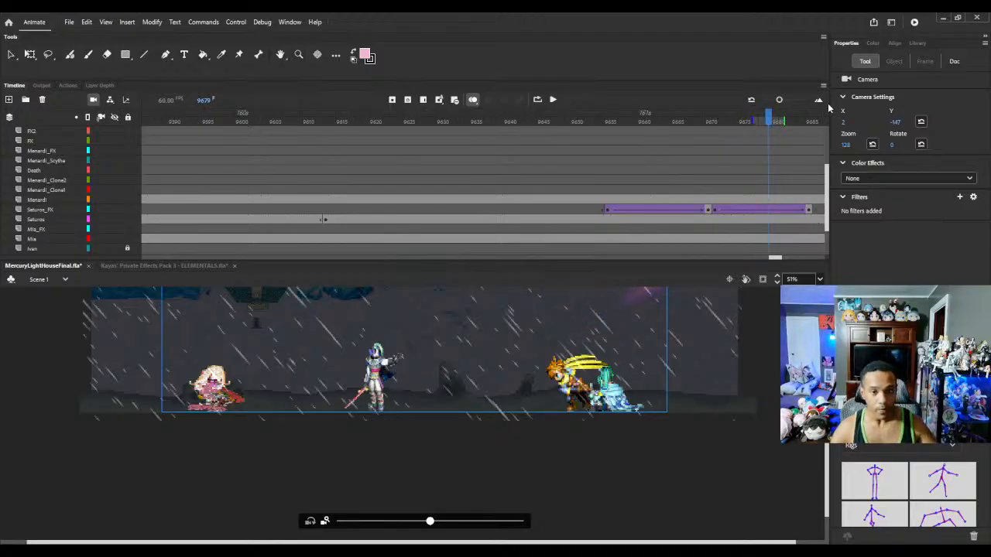
key(ctrl+s)
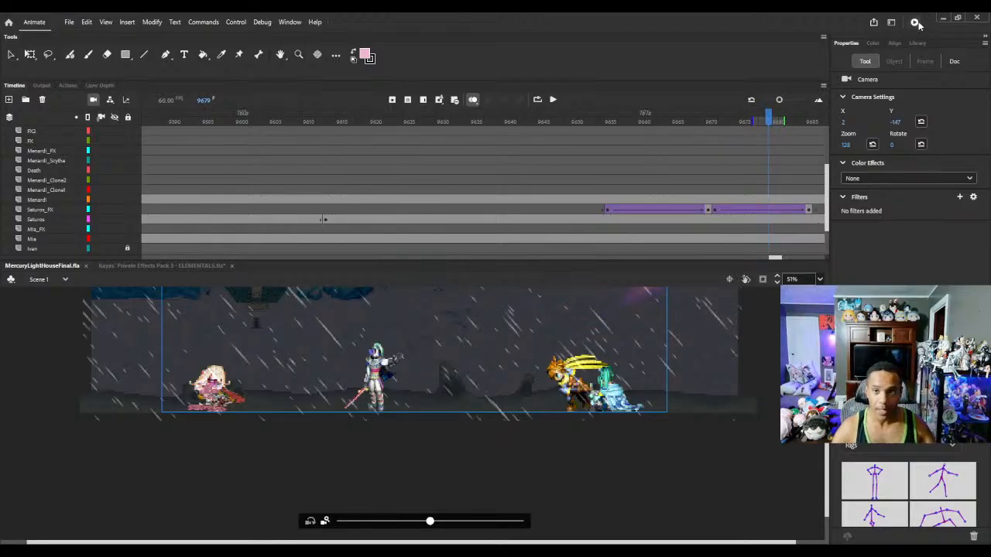
Step: Test the movie, review the fight scene, and close the preview
click(918, 25)
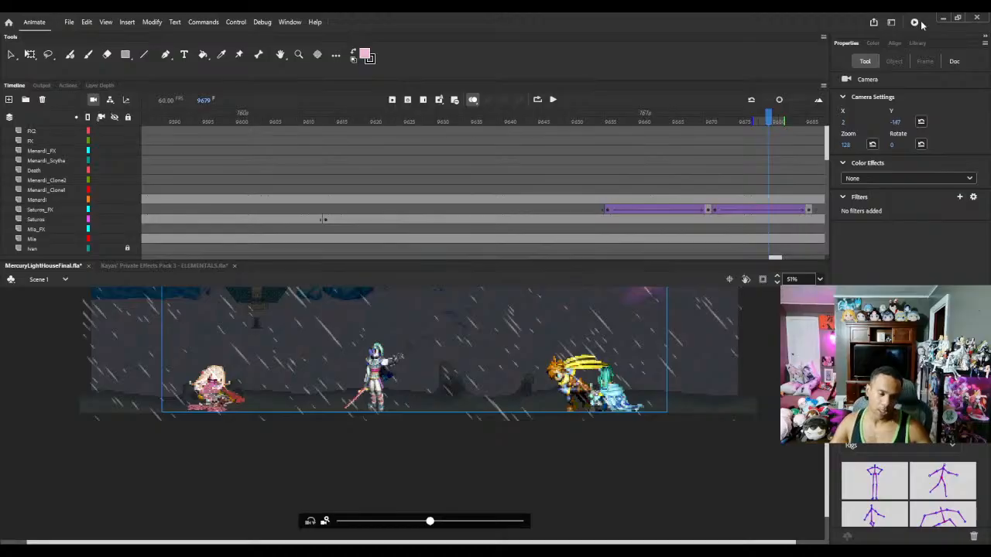
click(920, 23)
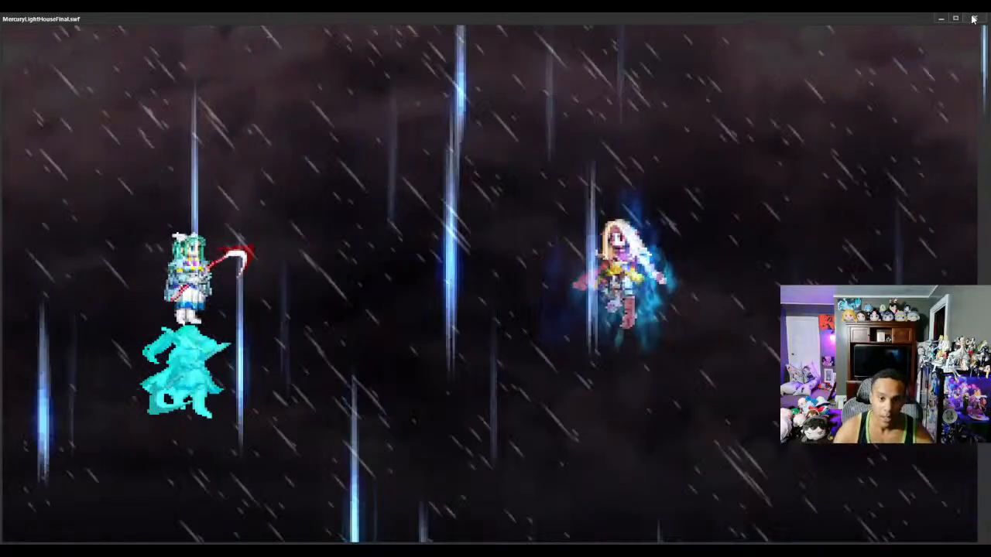
click(973, 19)
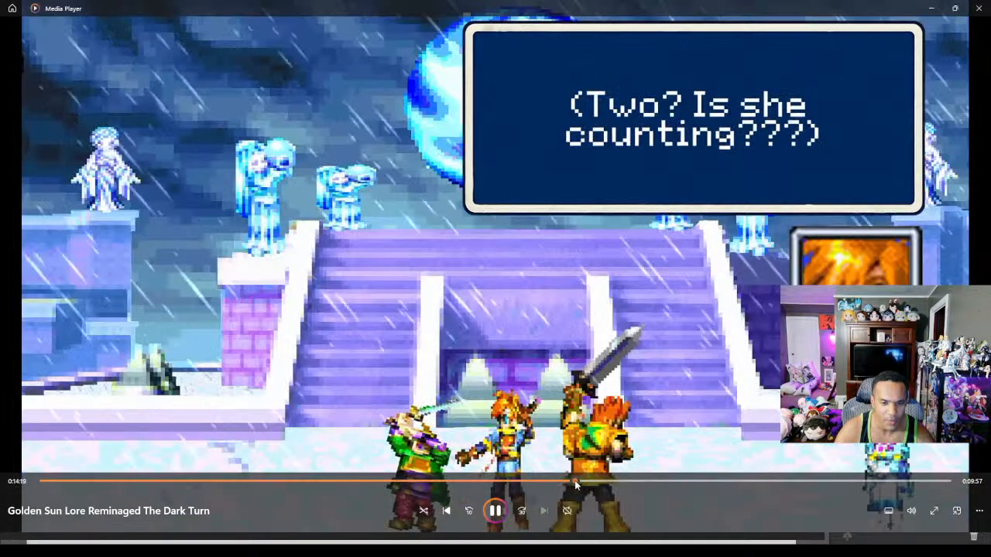
Step: In Media Player, review "Golden Sun Lore Reminaged The Dark Turn", skipping through the plaza dialogue up to the warning that Mia is in trouble
click(386, 480)
mouse_move(386, 481)
mouse_down()
mouse_move(313, 481)
mouse_move(432, 495)
mouse_move(378, 488)
mouse_up()
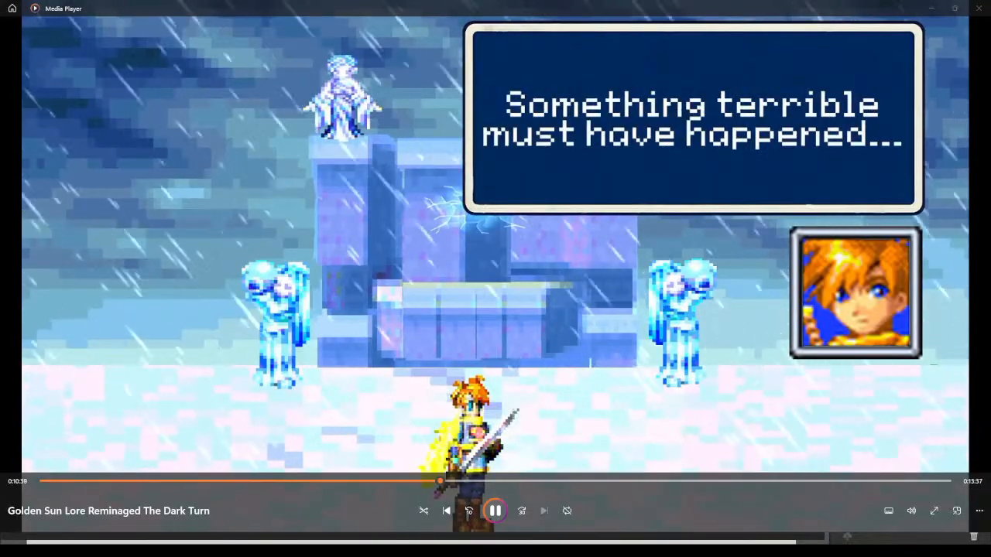
click(496, 481)
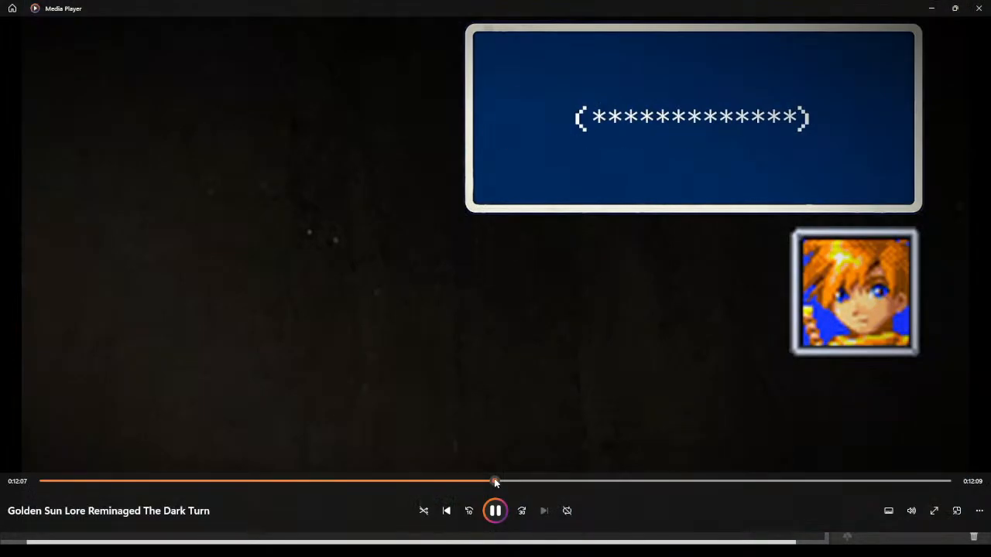
click(483, 481)
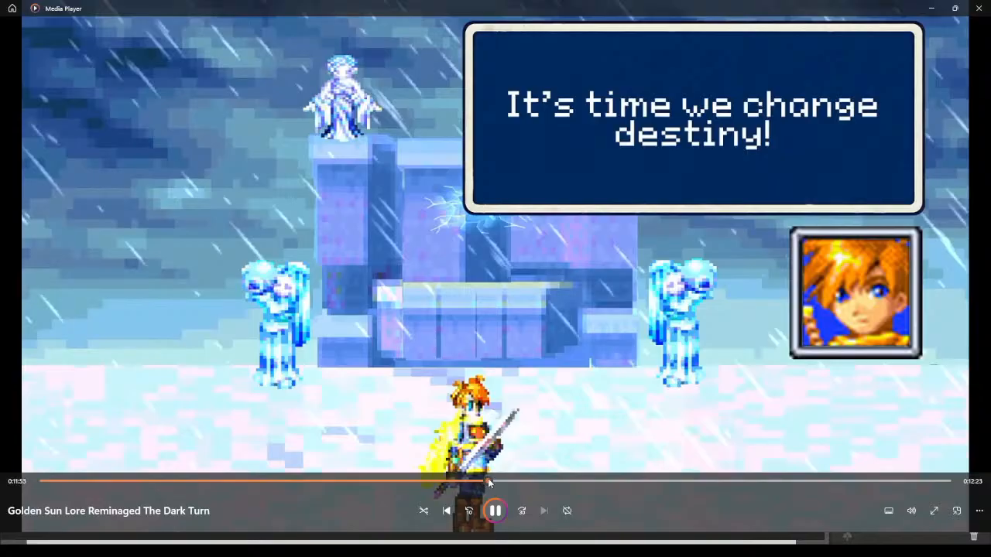
drag(488, 479, 485, 480)
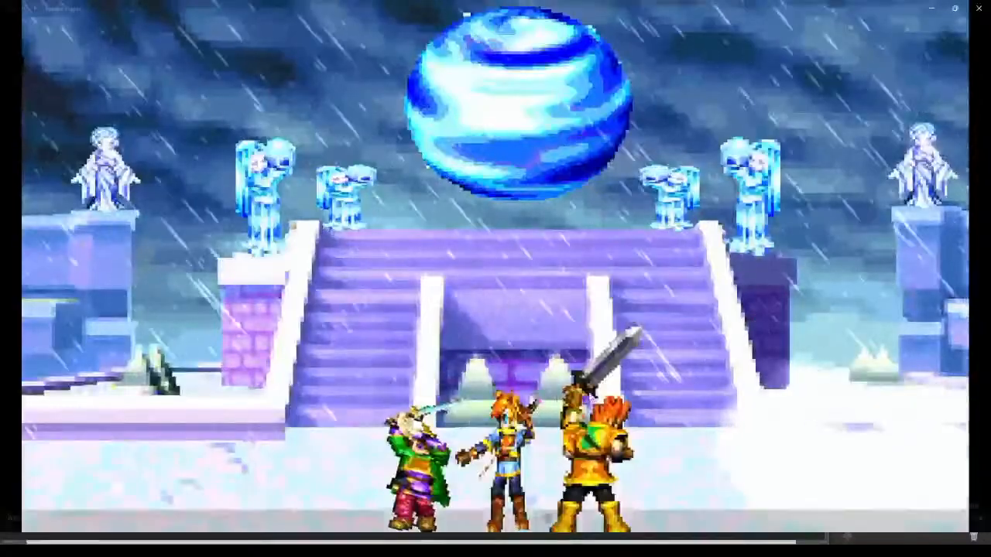
mouse_move(476, 479)
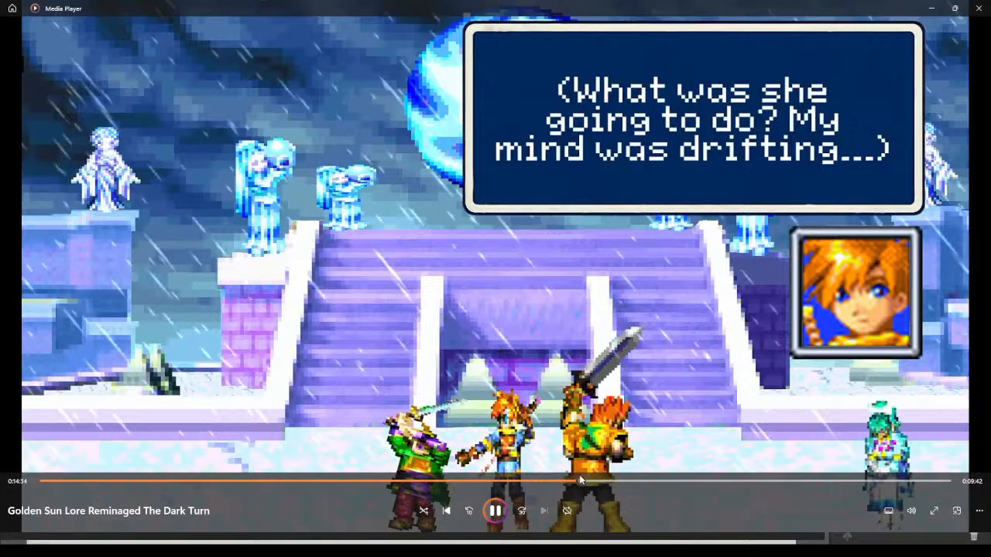
click(571, 480)
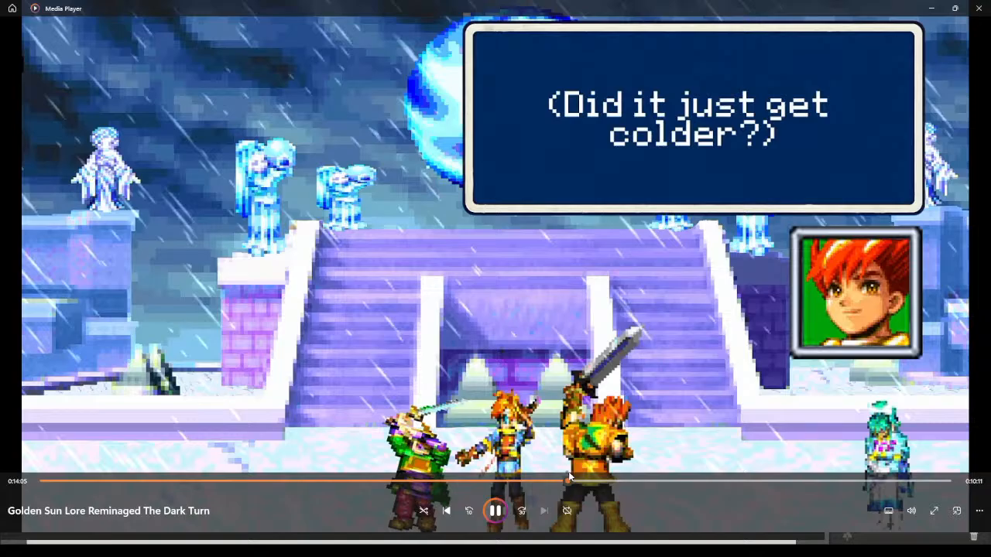
drag(582, 482, 655, 497)
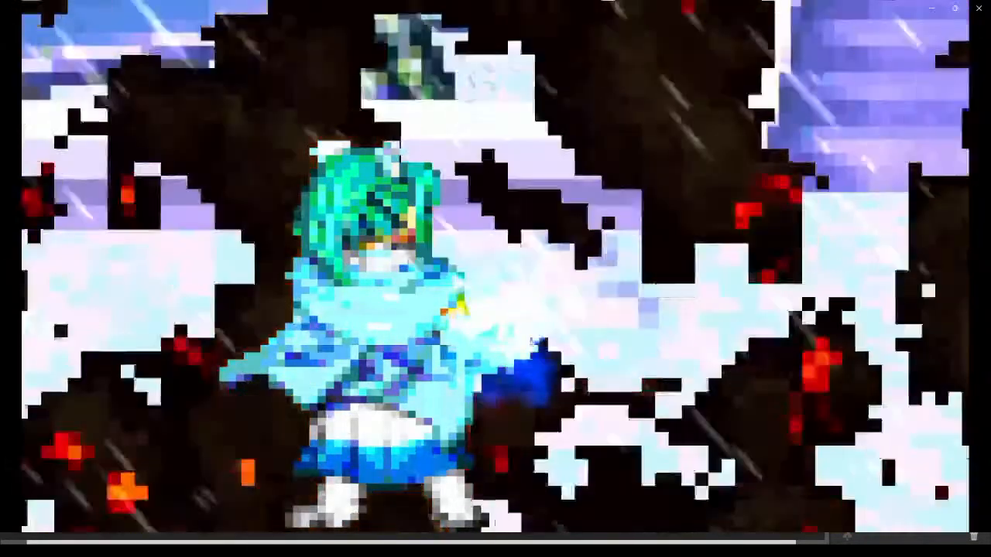
mouse_move(942, 472)
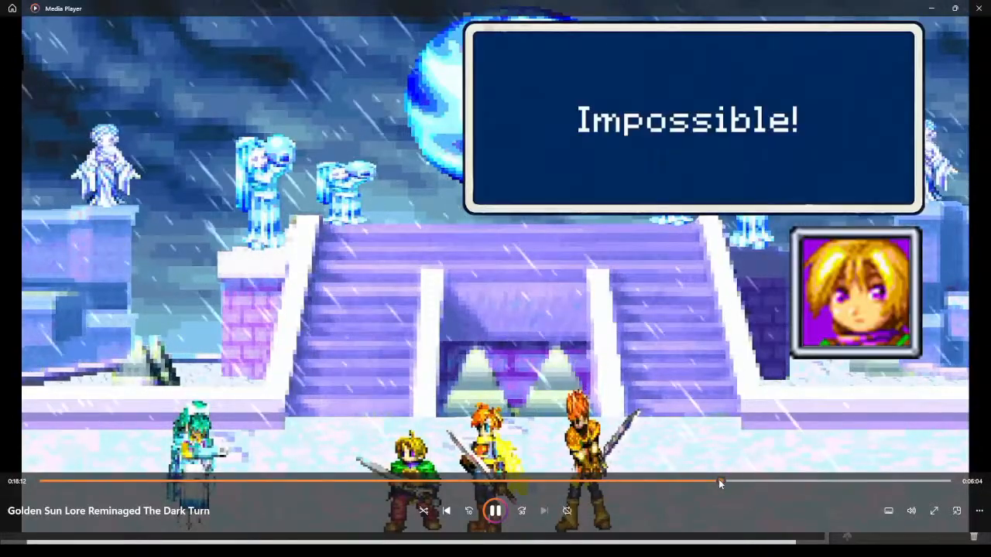
drag(719, 483, 861, 482)
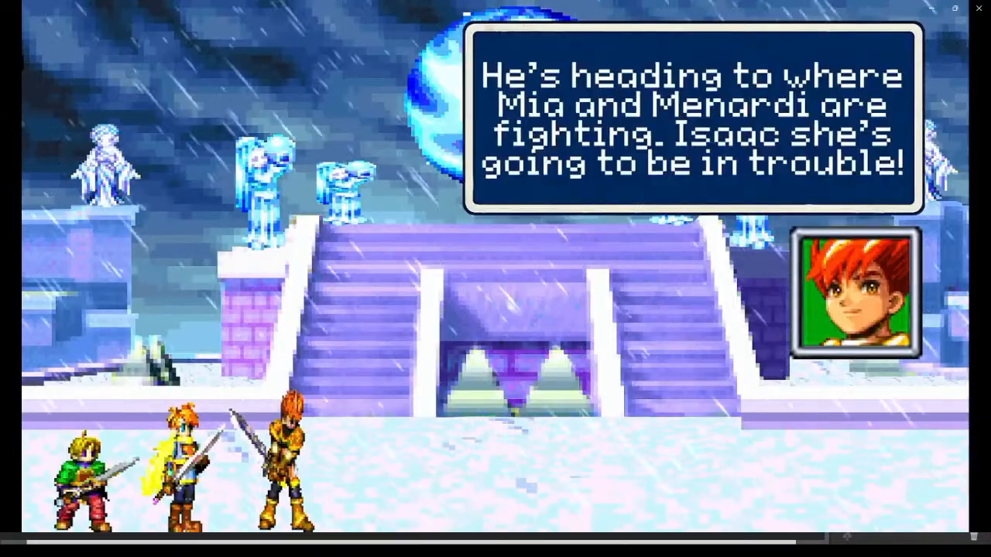
mouse_move(522, 172)
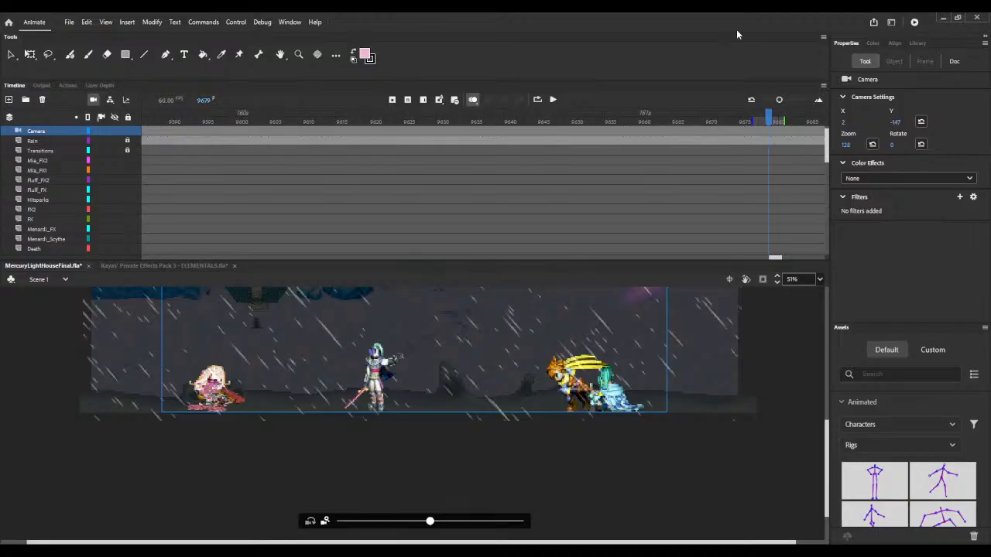
Step: Test the movie in Animate, close the preview, and check the scene at frames 9705 and 9398
key(ctrl+Return)
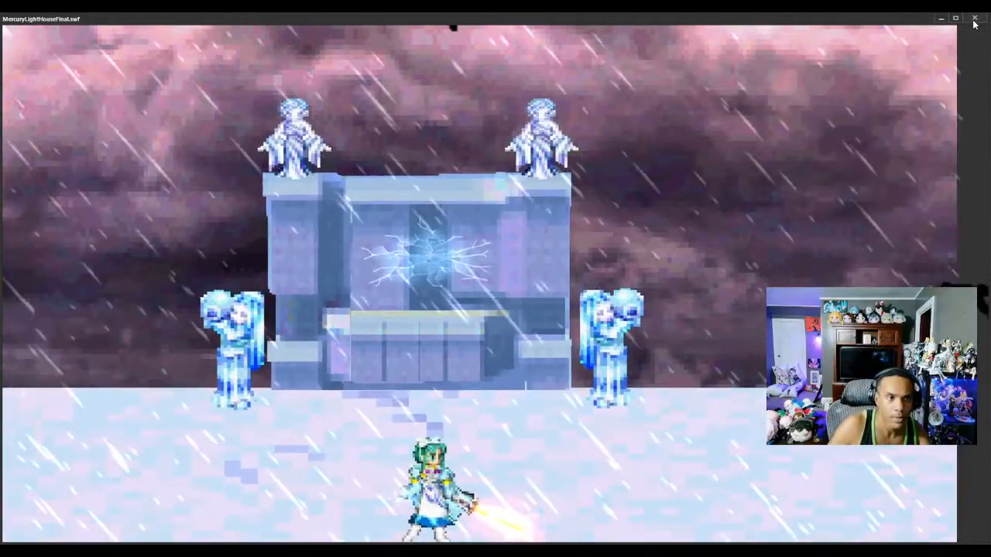
click(974, 22)
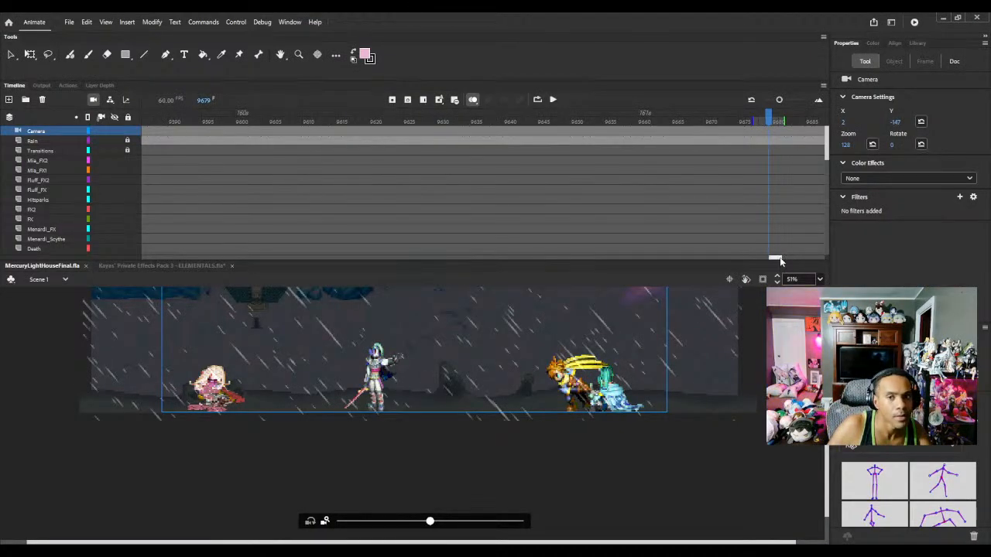
drag(780, 261, 788, 261)
scroll(323, 206, down, 2)
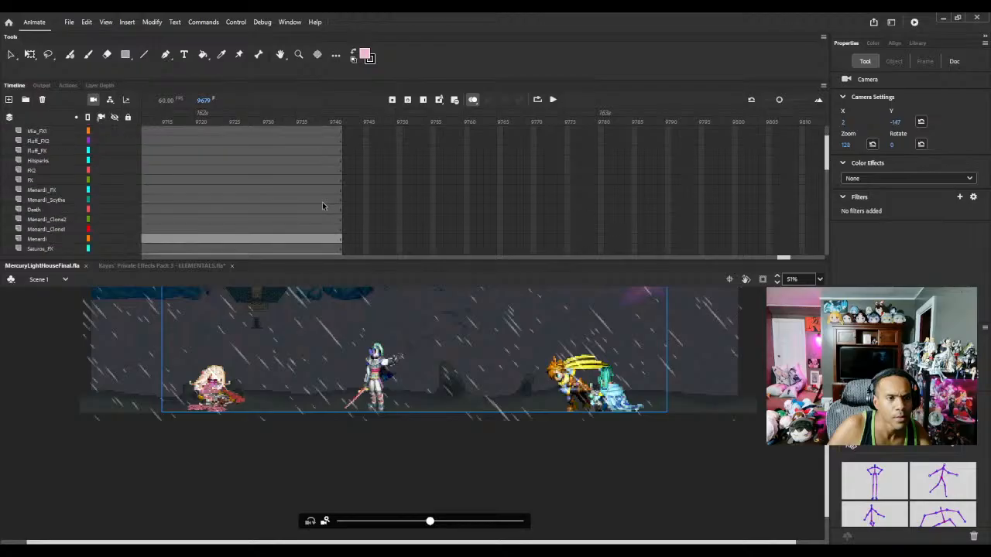
scroll(323, 206, down, 2)
drag(785, 258, 780, 260)
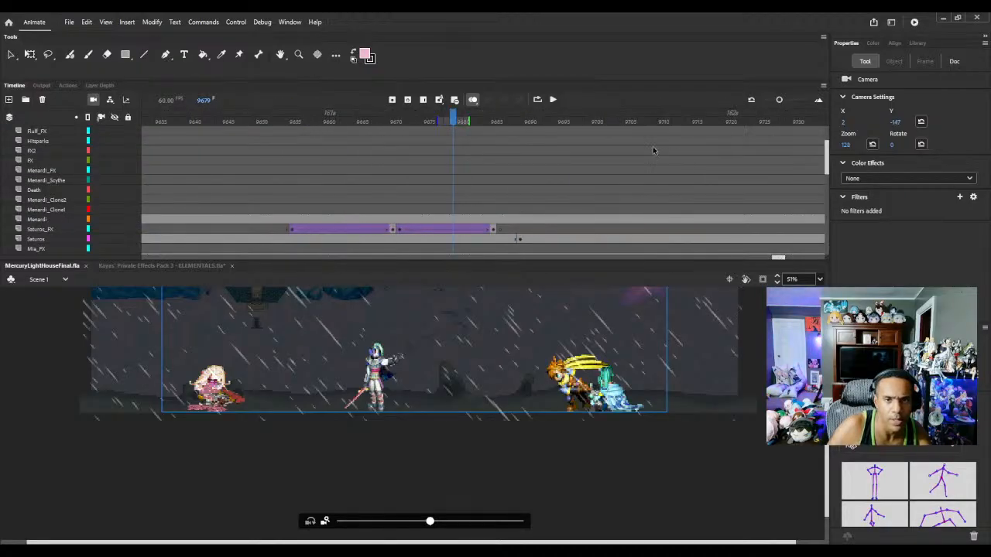
click(625, 121)
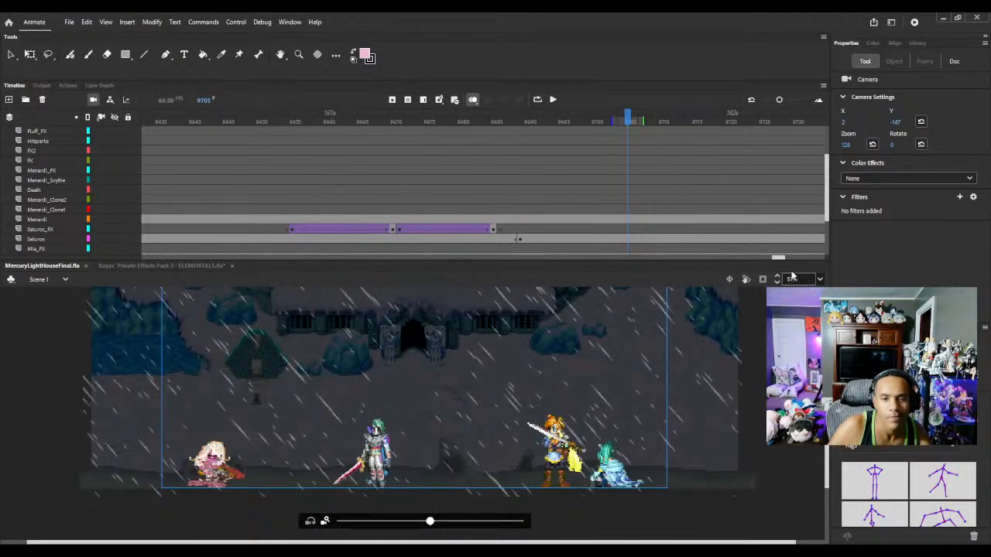
drag(780, 260, 758, 261)
click(527, 119)
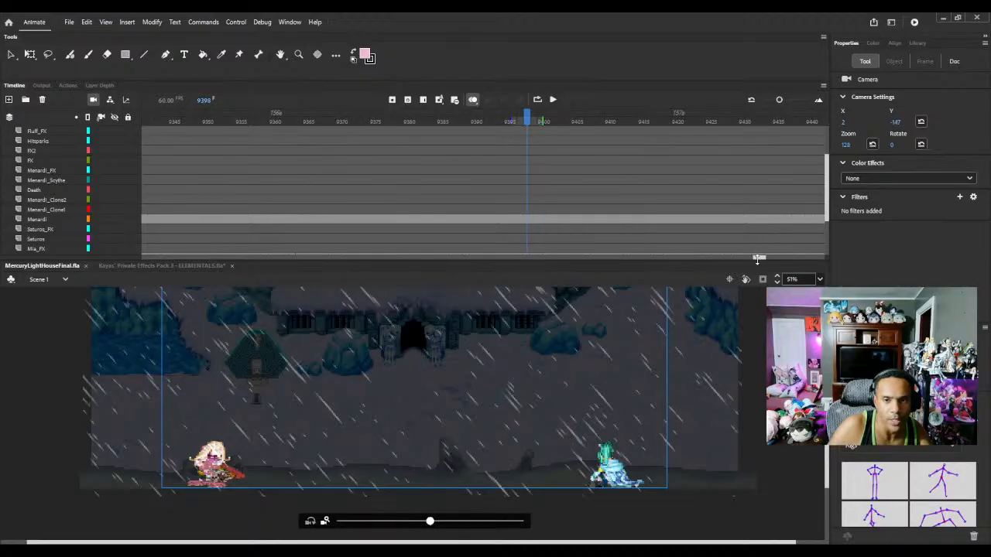
Step: Shorten the tweens leading into Menardi and Mia's fire and ice clash by removing three frames at frame 8801
drag(761, 260, 714, 261)
click(622, 131)
click(769, 130)
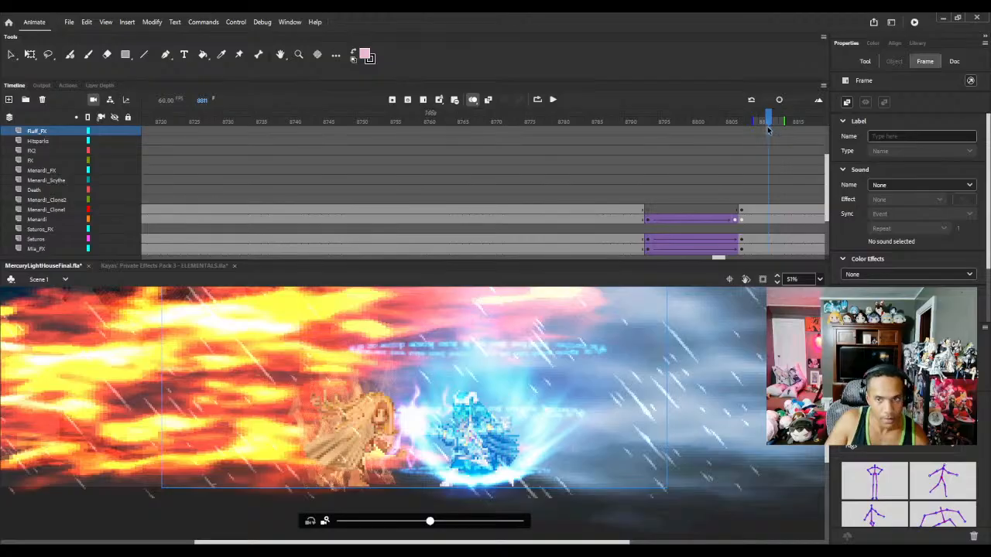
click(769, 114)
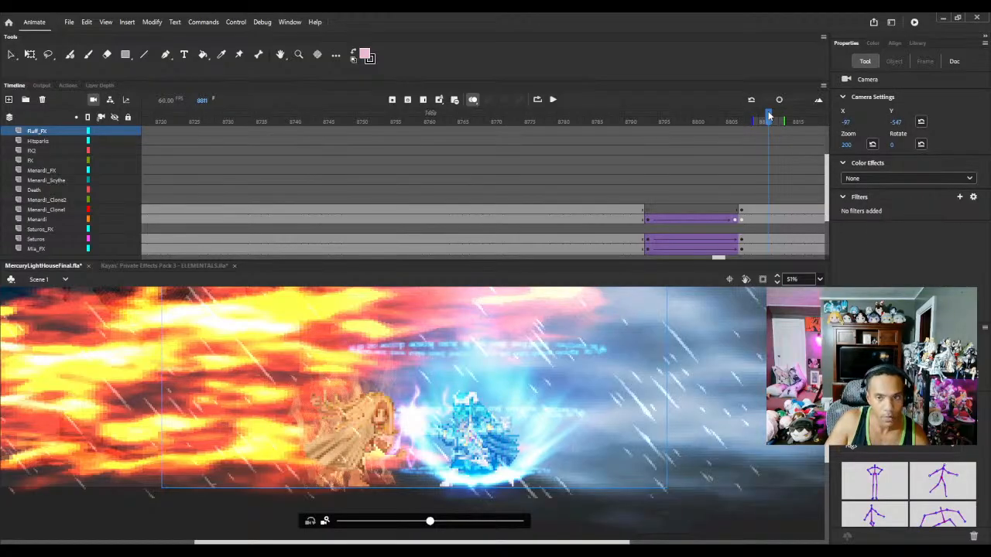
key(period)
key(period)
key(period)
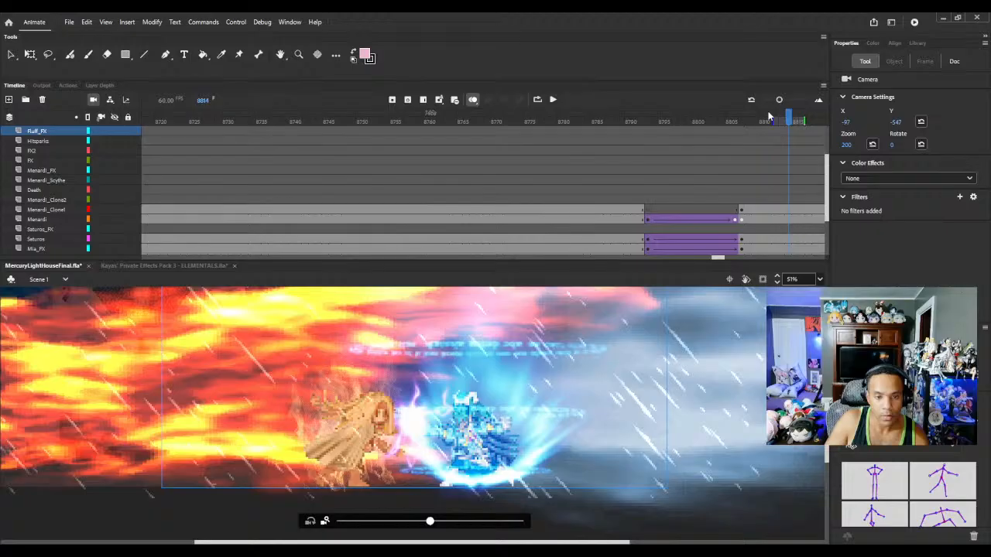
click(700, 120)
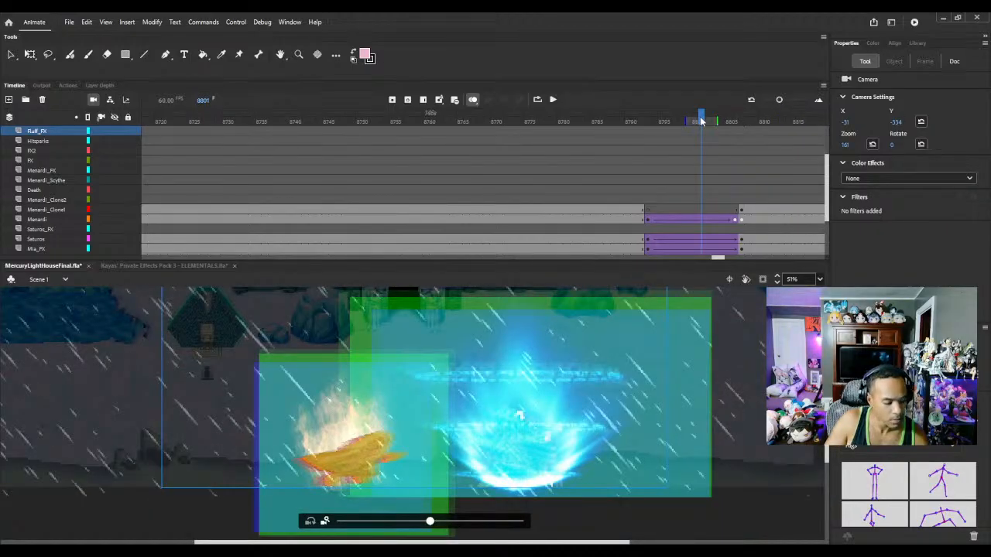
key(shift+F5)
key(shift+F5)
key(shift+F5)
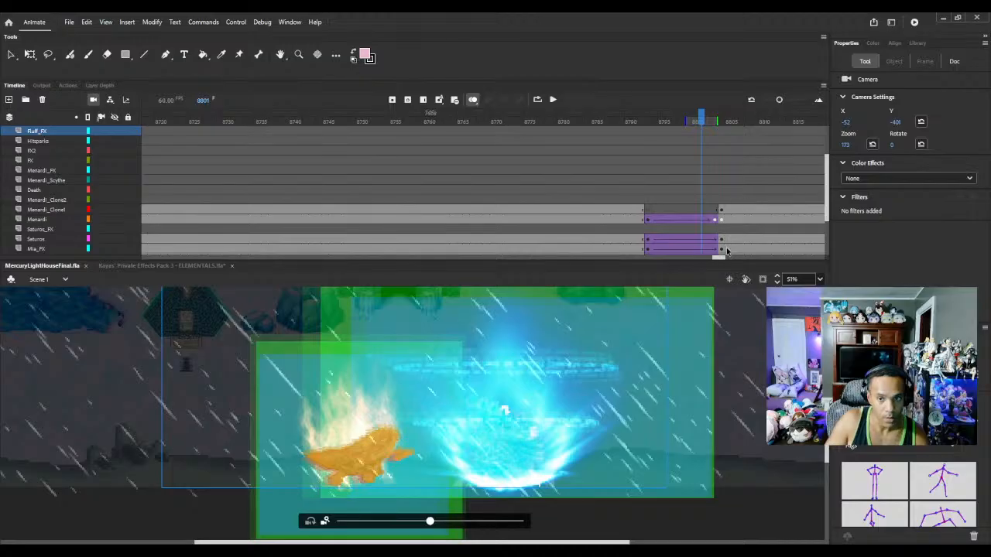
Step: Hold the standoff between Isaac and Saturos longer by inserting frames across the layers from frame 9734 to 9748
drag(720, 257, 781, 269)
click(401, 118)
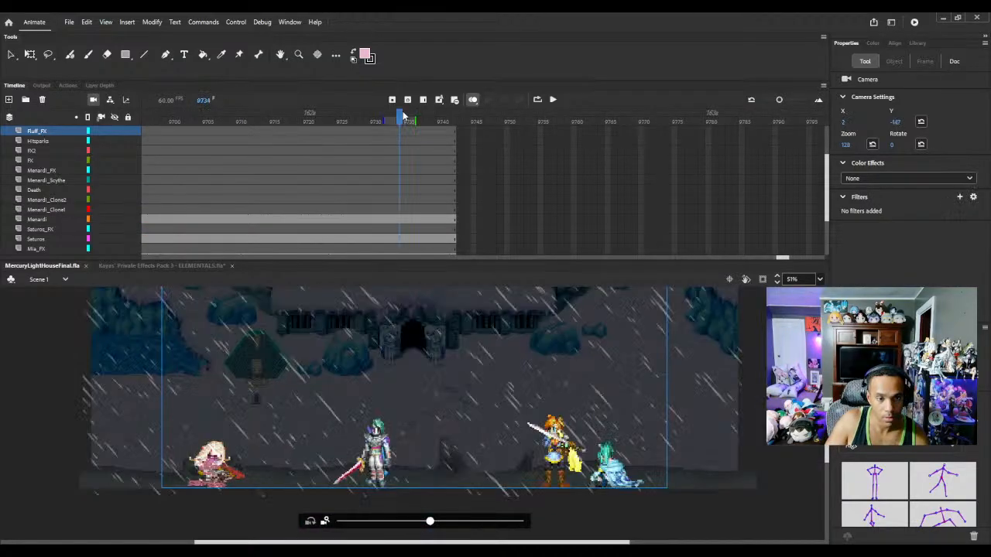
key(F5)
key(F5)
key(F5)
key(F5)
key(F5)
key(F5)
key(F5)
key(F5)
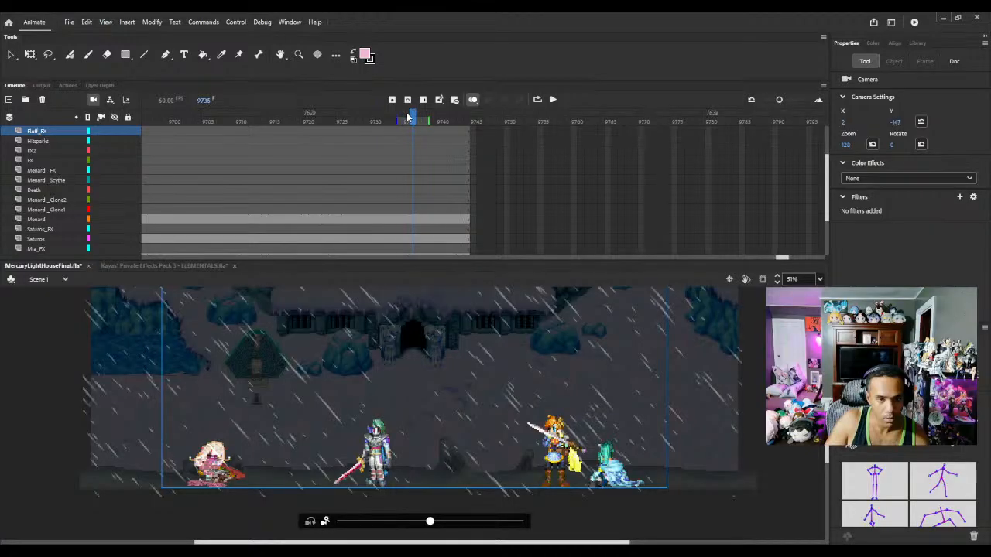
key(F5)
key(F5)
key(F5)
key(F5)
key(F5)
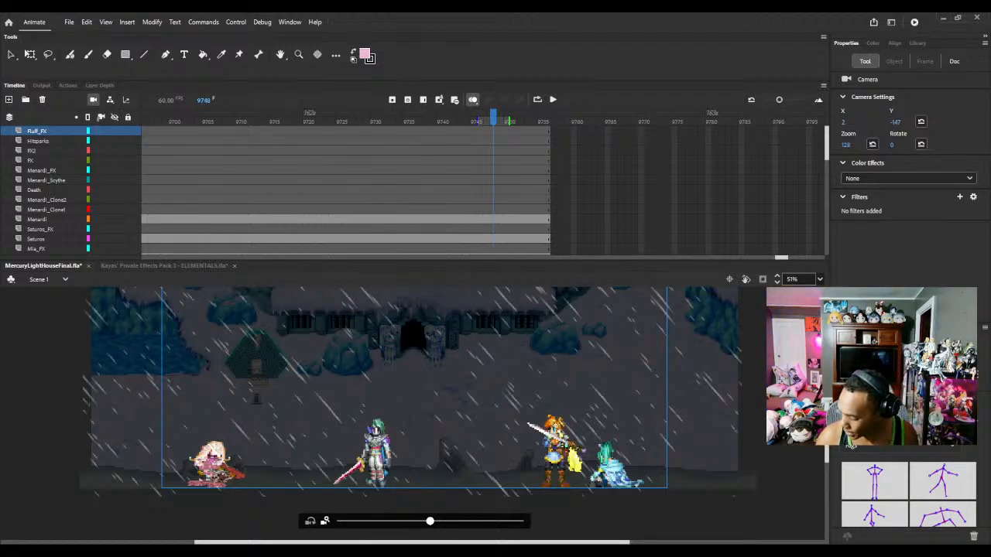
Step: Test the movie with the extended standoff and close the preview
key(ctrl+Return)
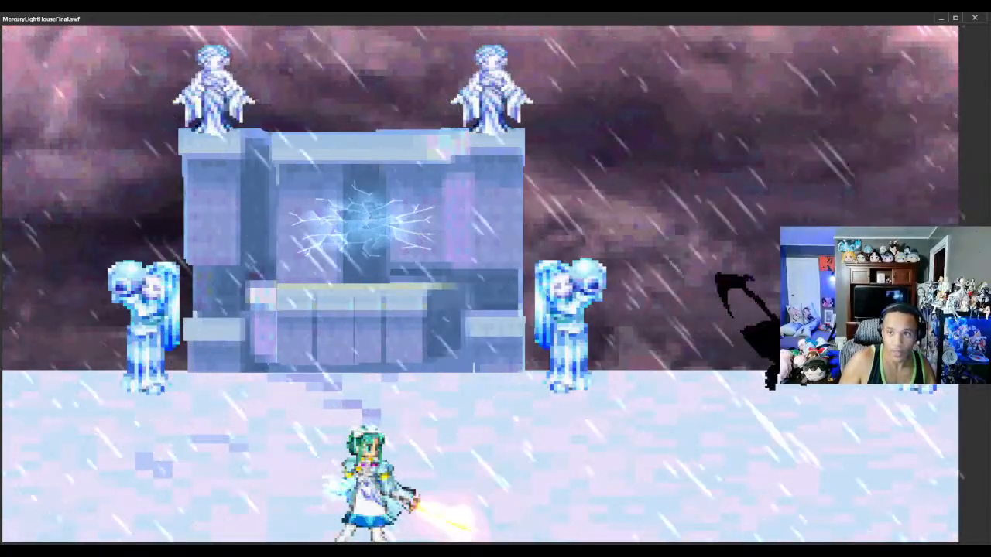
key(ctrl+w)
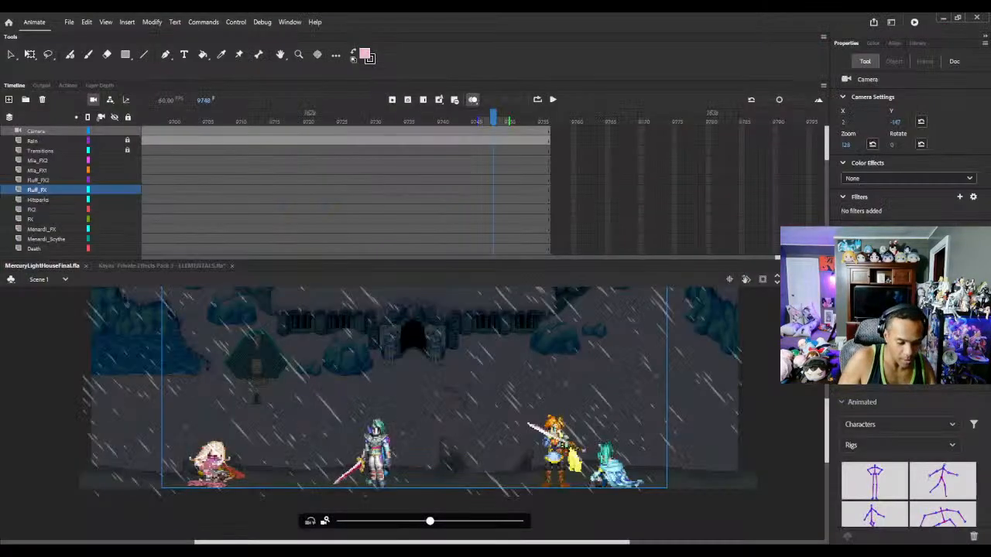